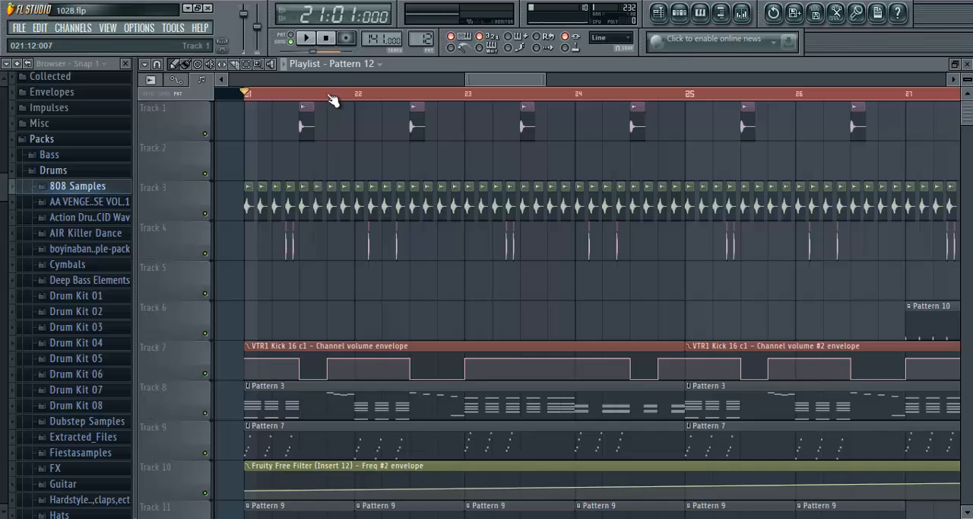
# - Select the playlist range from bar 21 to just past bar 37 and start song playback
pyautogui.scroll(-5, 328, 94)
pyautogui.scroll(4, 333, 94)
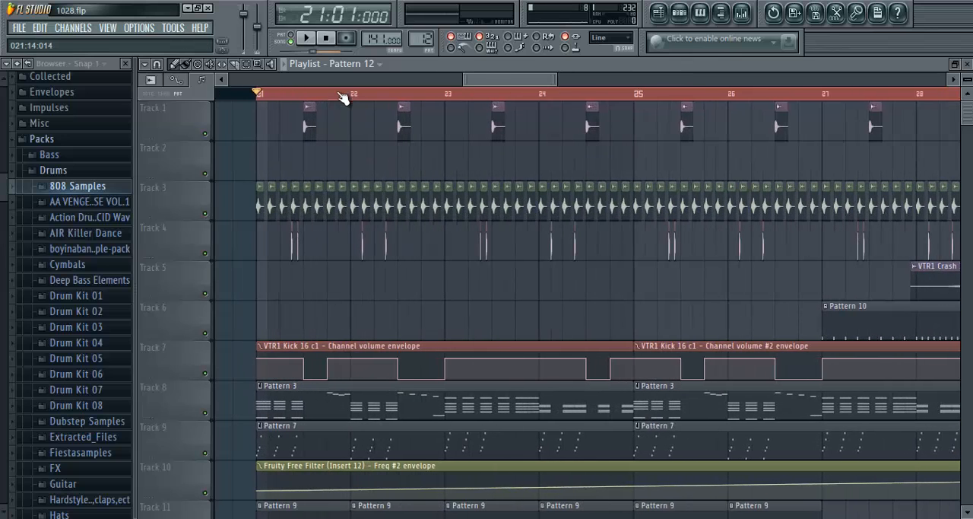
pyautogui.scroll(4, 287, 97)
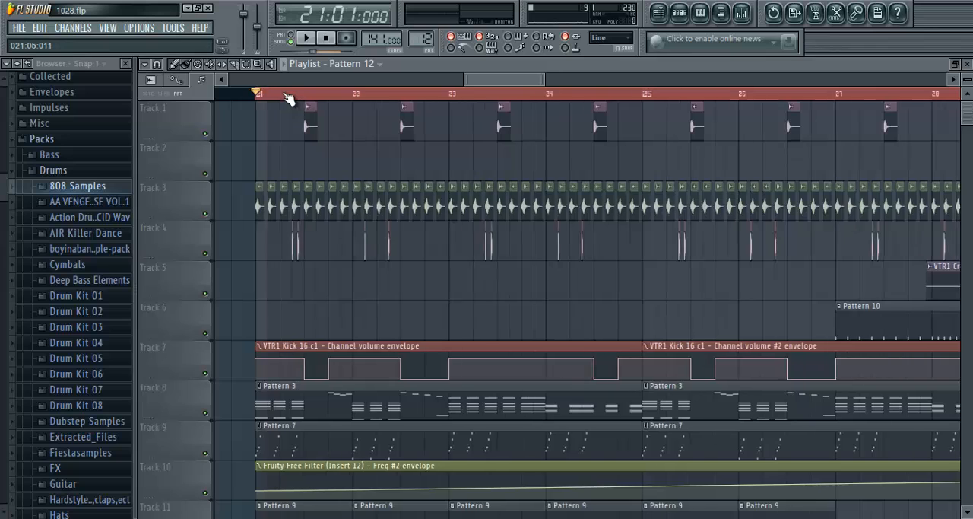
pyautogui.scroll(-4, 287, 97)
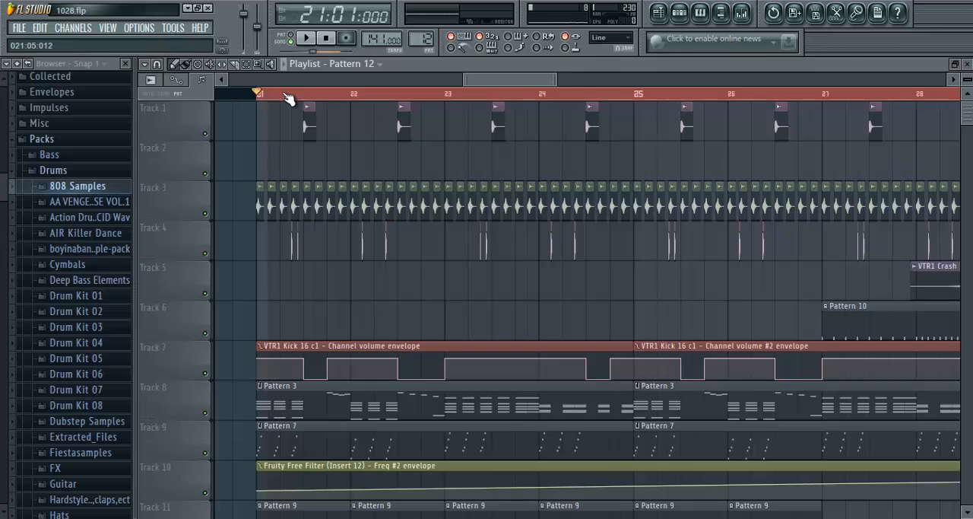
pyautogui.scroll(-3, 289, 99)
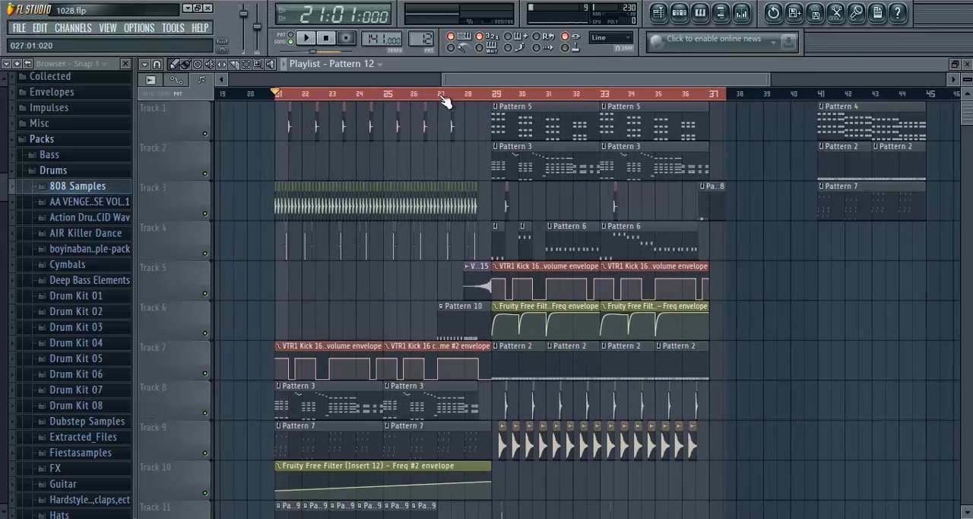
pyautogui.keyDown('ctrl'); pyautogui.click(725, 95); pyautogui.keyUp('ctrl')
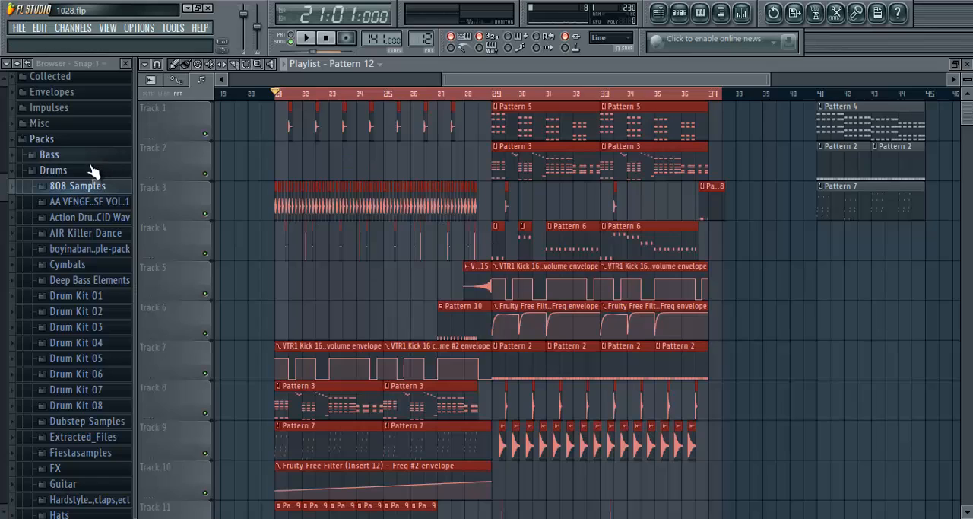
pyautogui.click(306, 37)
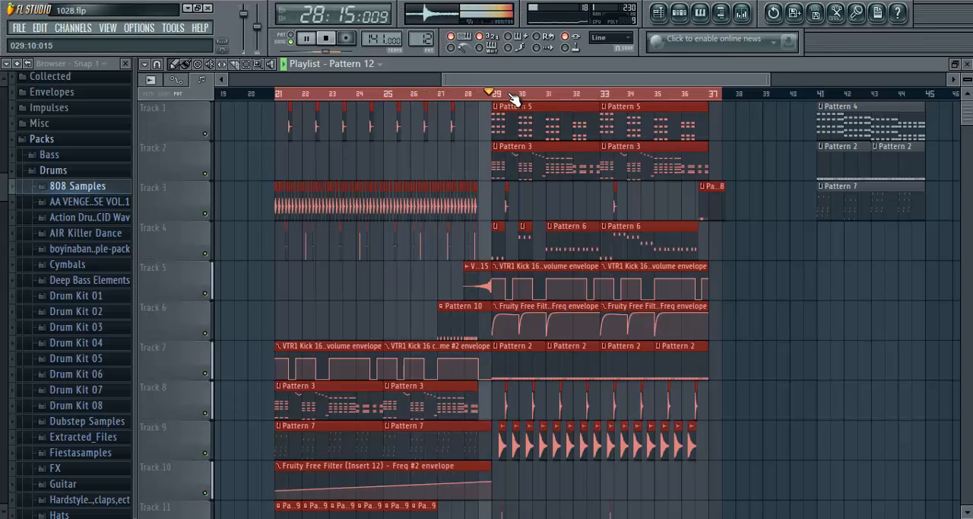
# - Listen to the arrangement through the section starting at bar 29, removing any stray Pattern 12 clip, and stop playback past bar 37
pyautogui.scroll(4, 502, 93)
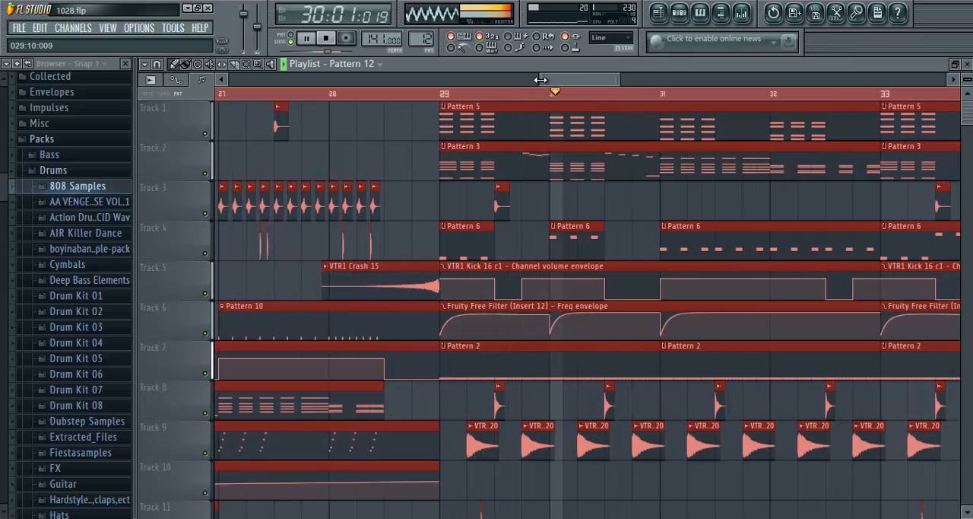
pyautogui.moveTo(558, 79); pyautogui.dragTo(637, 86)
pyautogui.click(810, 257)
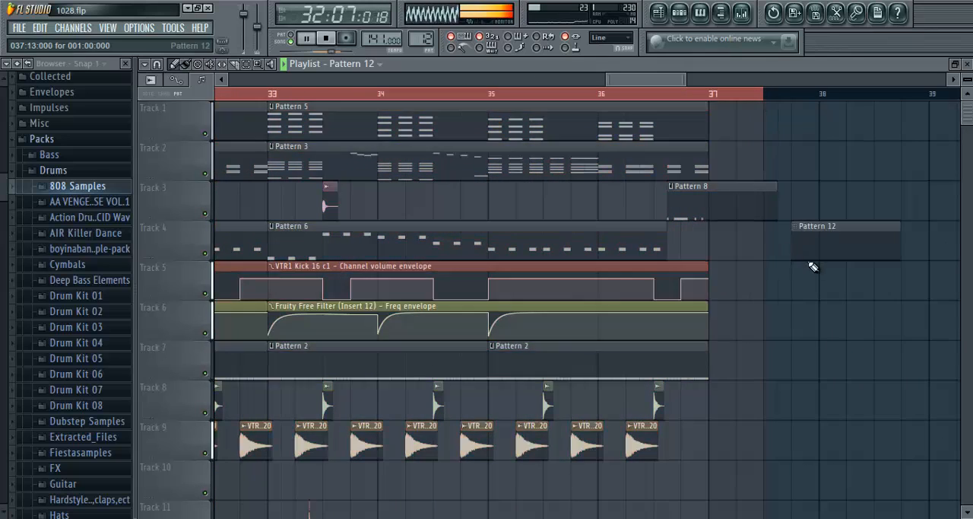
pyautogui.rightClick(811, 257)
pyautogui.scroll(-1, 485, 95)
pyautogui.scroll(-3, 484, 97)
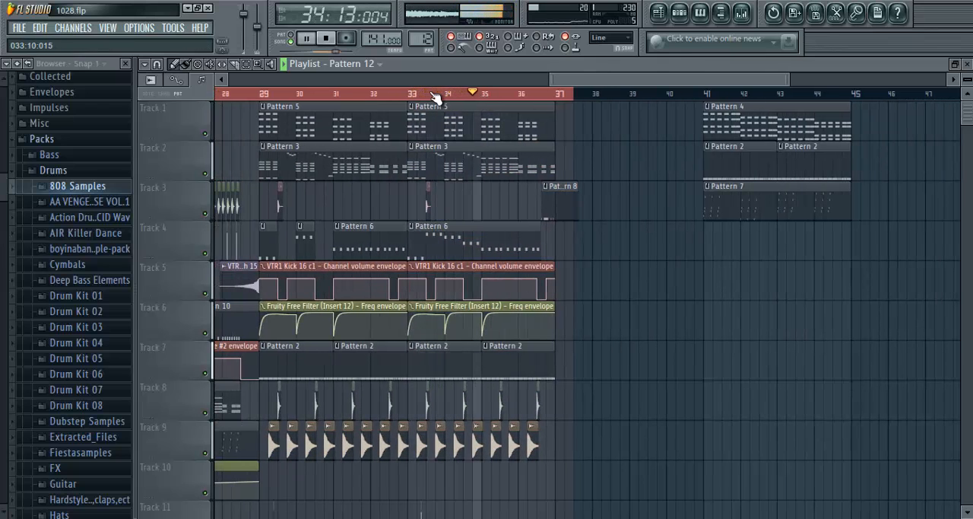
pyautogui.click(310, 40)
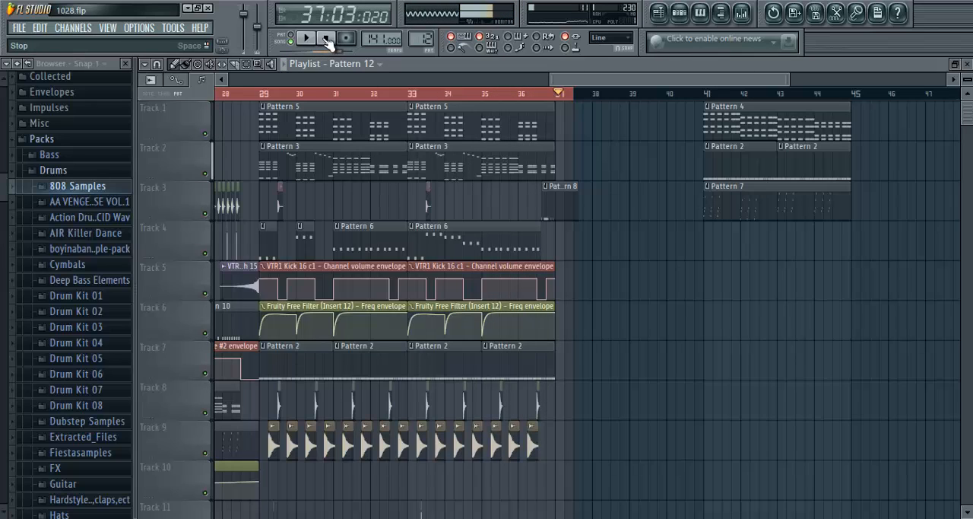
pyautogui.click(327, 40)
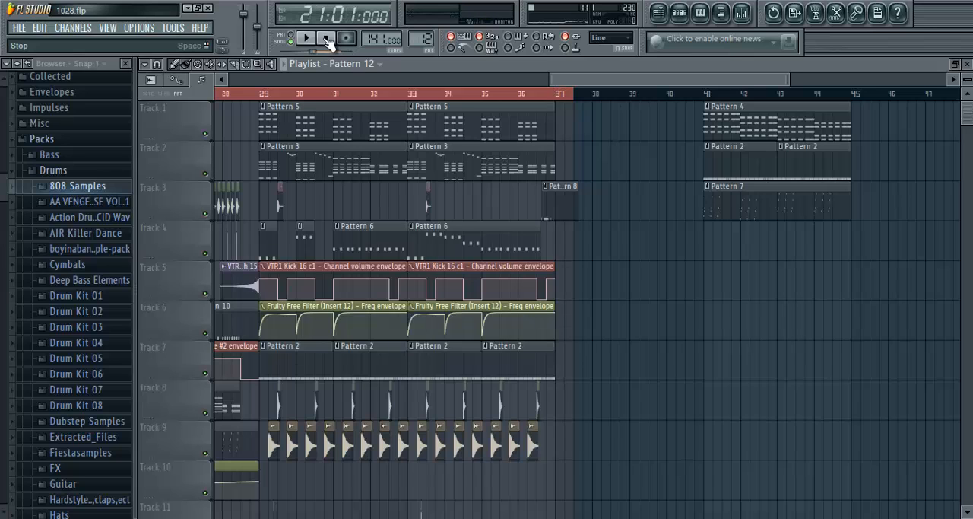
# - Set the playlist time selection to bars 21 to 23 and deselect the clips inside it
pyautogui.scroll(-5, 266, 97)
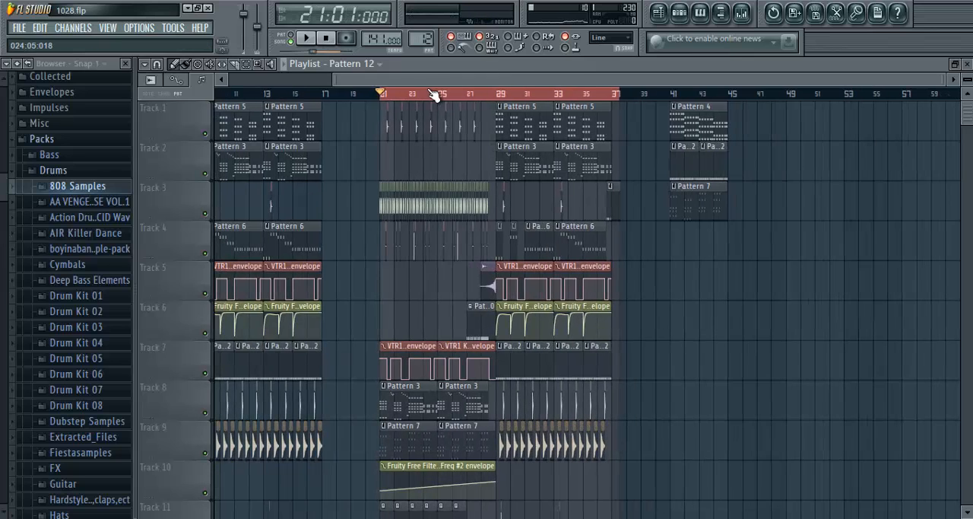
pyautogui.scroll(5, 431, 96)
pyautogui.scroll(4, 426, 95)
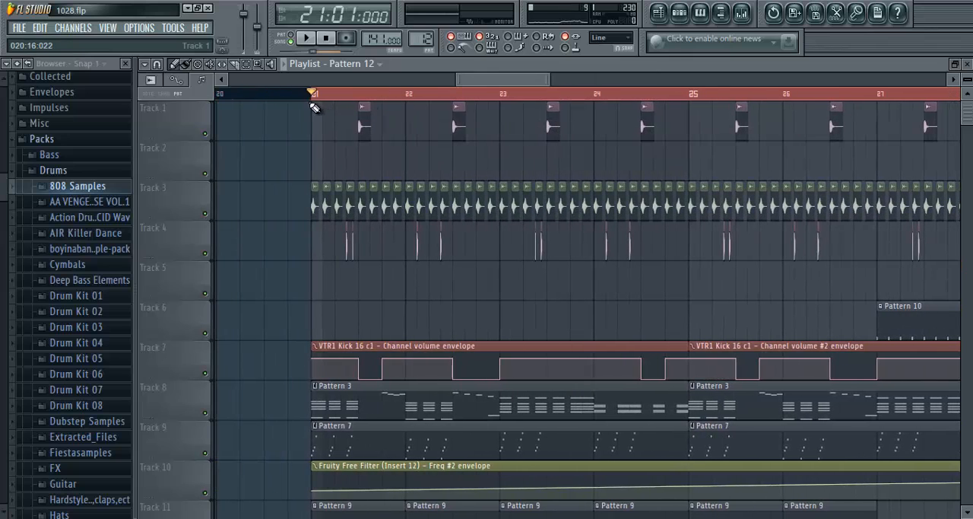
pyautogui.moveTo(332, 98); pyautogui.dragTo(504, 131)
pyautogui.scroll(-3, 355, 80)
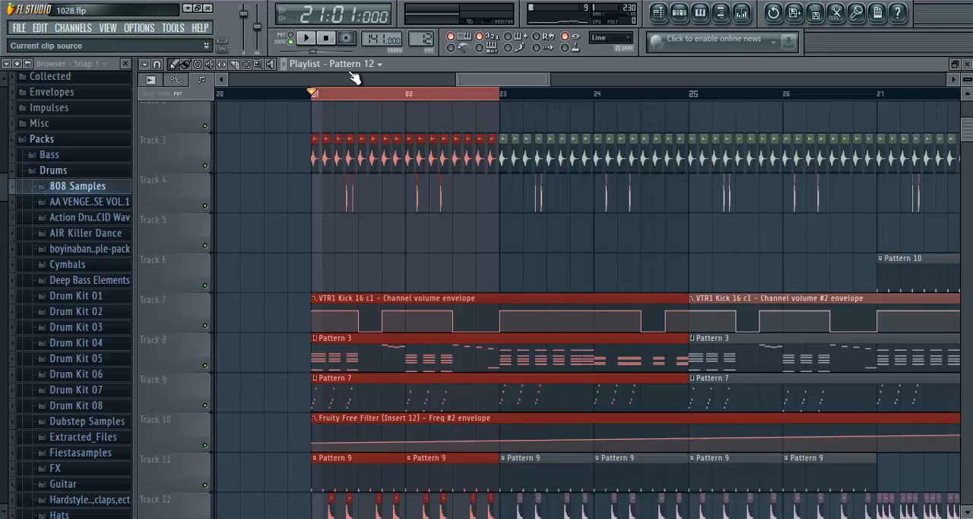
pyautogui.scroll(4, 358, 99)
pyautogui.scroll(3, 381, 198)
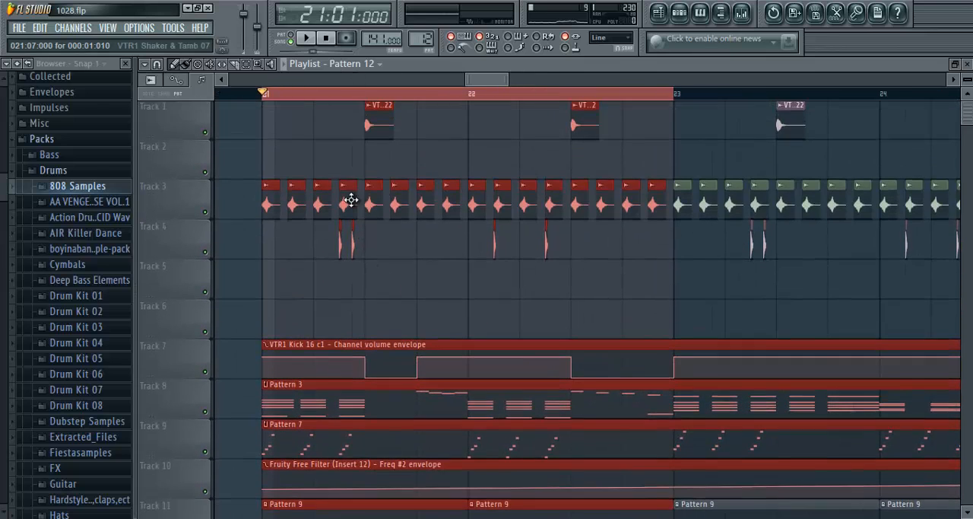
pyautogui.keyDown('ctrl'); pyautogui.click(456, 281); pyautogui.keyUp('ctrl')
pyautogui.scroll(-1, 473, 282)
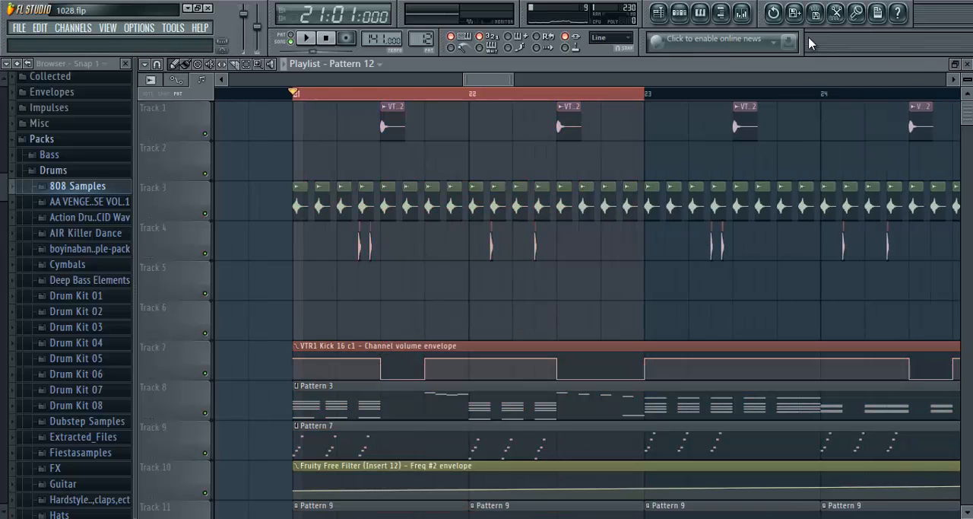
# - Show the Unsorted channels in the step sequencer, select Pattern 2 and audition it
pyautogui.press('F9')
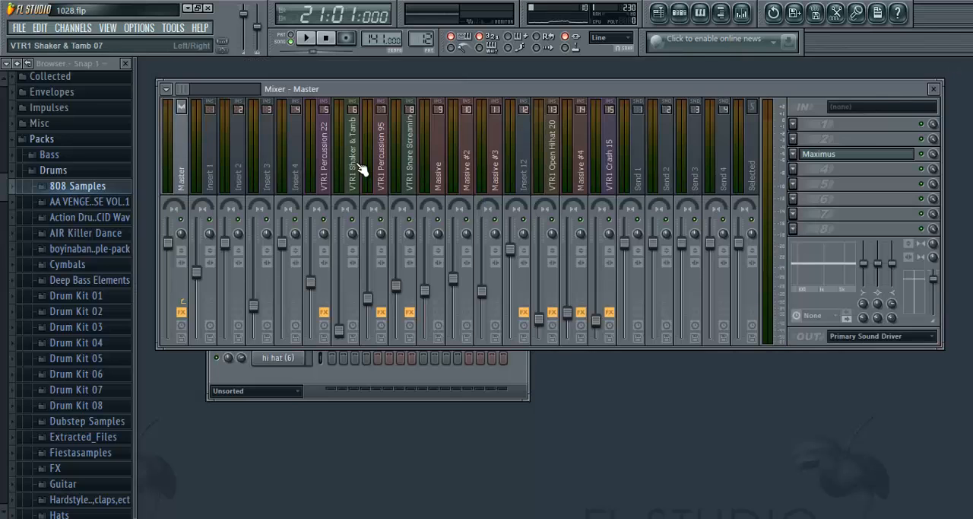
pyautogui.click(932, 89)
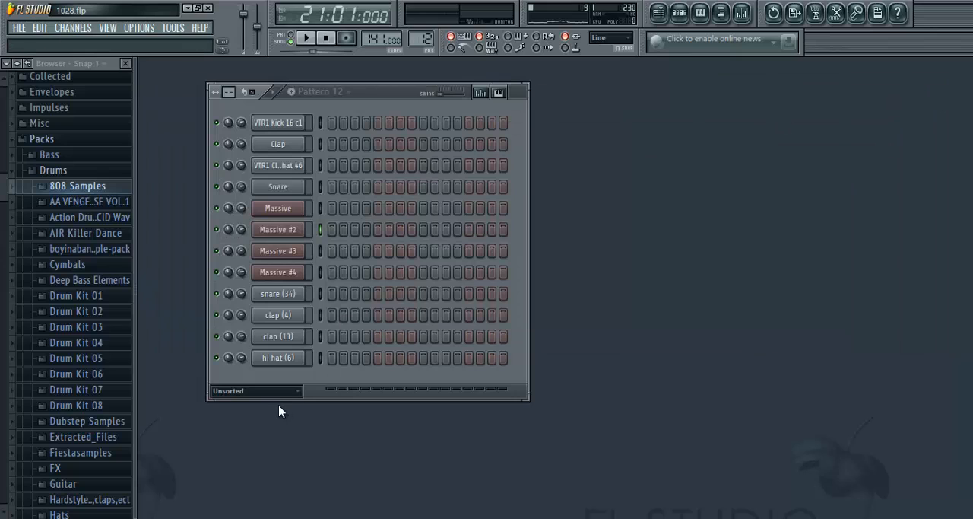
pyautogui.click(258, 391)
pyautogui.click(243, 459)
pyautogui.moveTo(412, 39); pyautogui.dragTo(411, 40)
pyautogui.moveTo(417, 39); pyautogui.dragTo(419, 35)
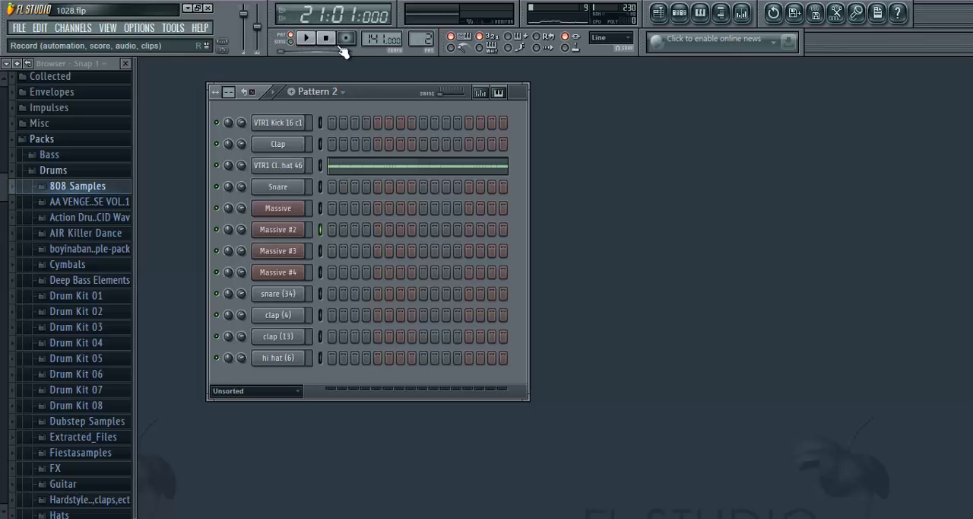
pyautogui.click(307, 40)
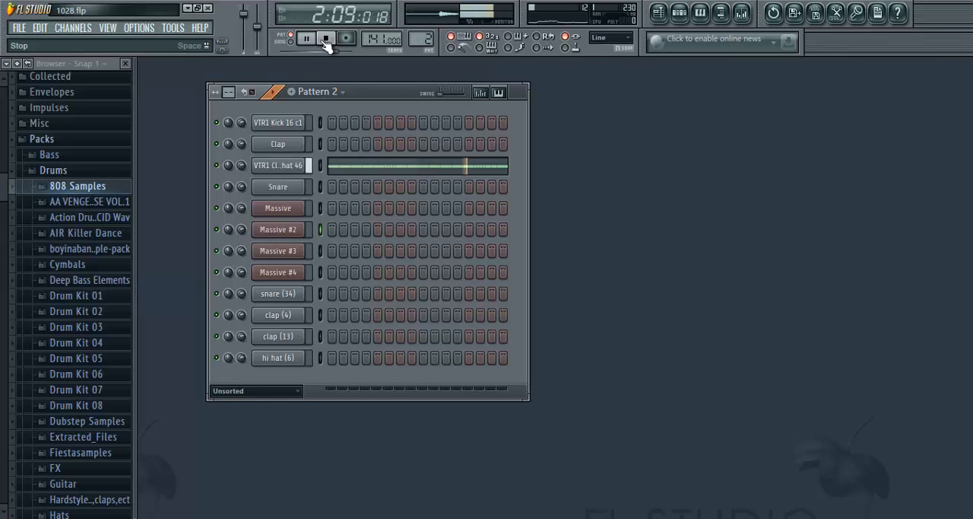
pyautogui.click(325, 40)
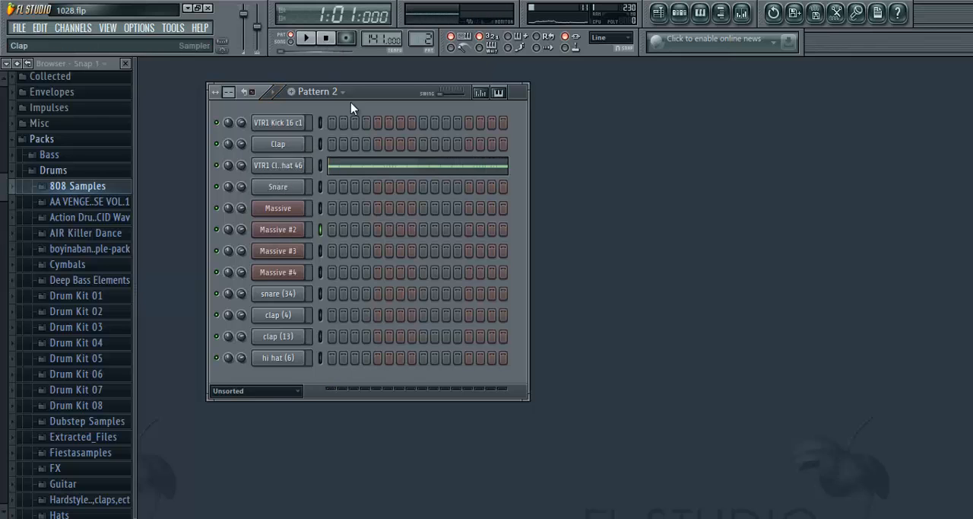
# - Open the piano roll of the VTR1 Closed Hihat 46 channel at the start of the pattern
pyautogui.rightClick(283, 174)
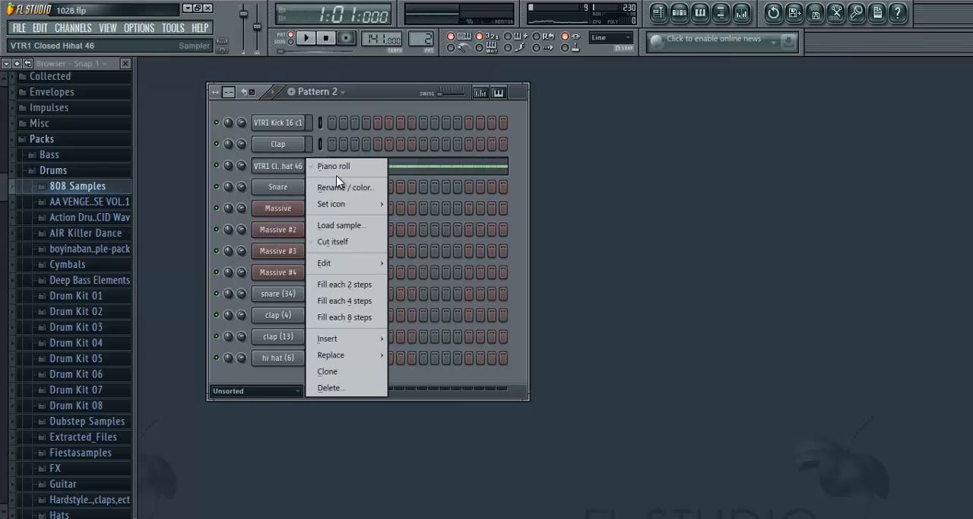
pyautogui.click(338, 165)
pyautogui.scroll(-2, 259, 107)
pyautogui.scroll(2, 211, 153)
pyautogui.scroll(3, 218, 102)
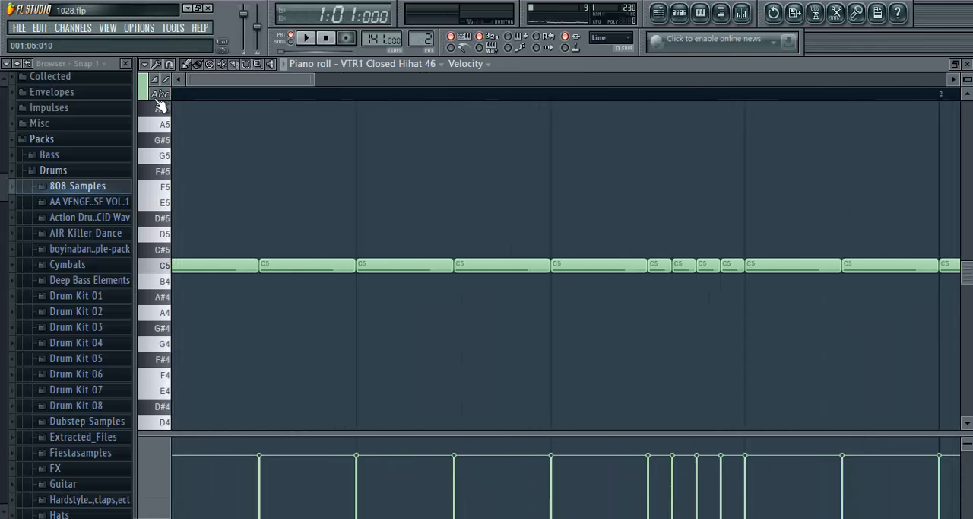
pyautogui.scroll(1, 276, 127)
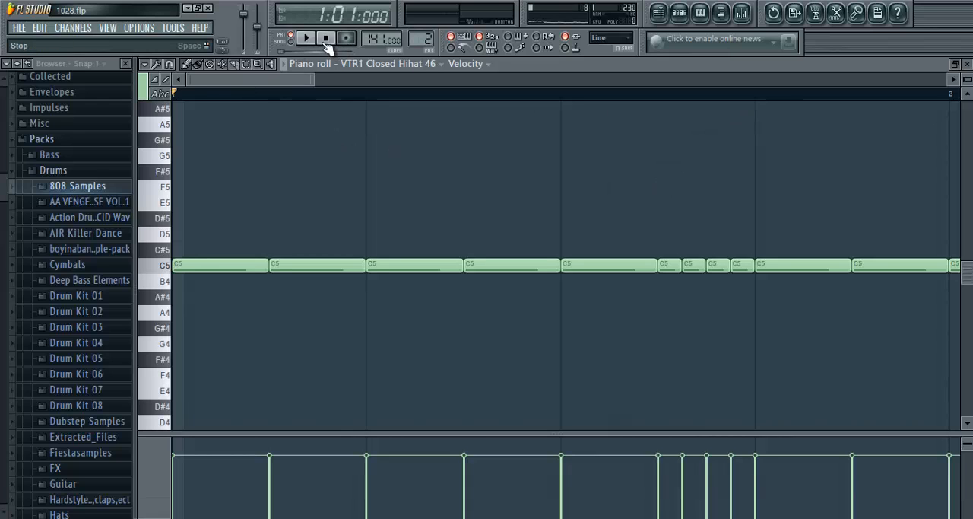
# - Play the closed hi-hat pattern and examine the four short C5 notes of the roll before bar 2
pyautogui.press('space')
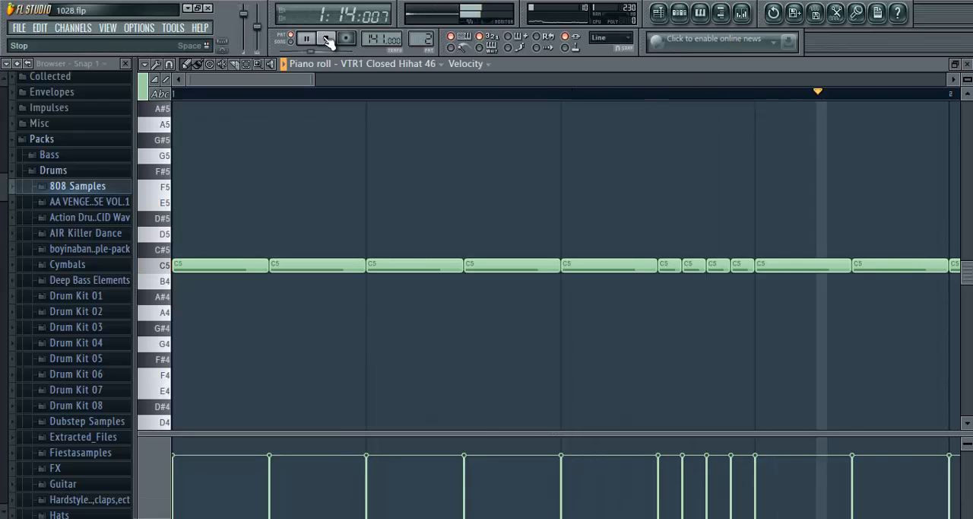
pyautogui.click(329, 42)
pyautogui.scroll(-5, 294, 97)
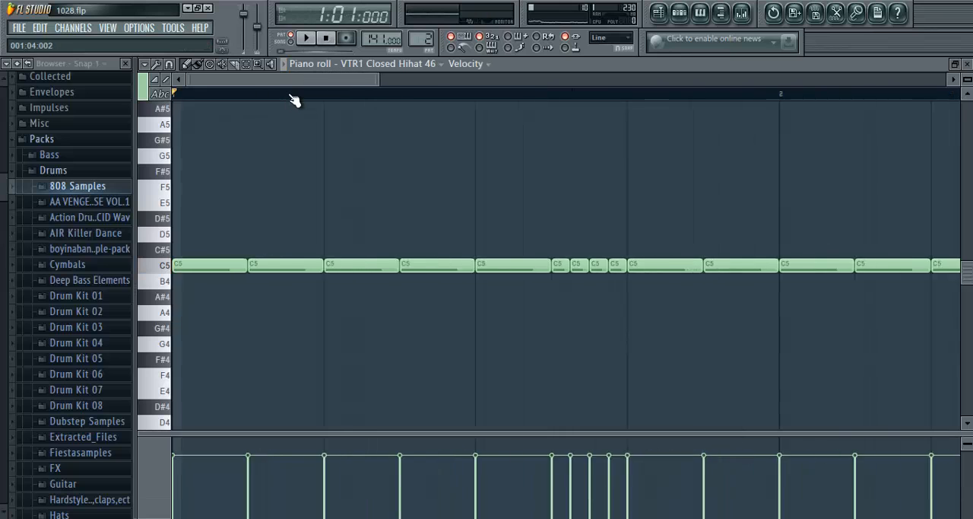
pyautogui.scroll(2, 295, 96)
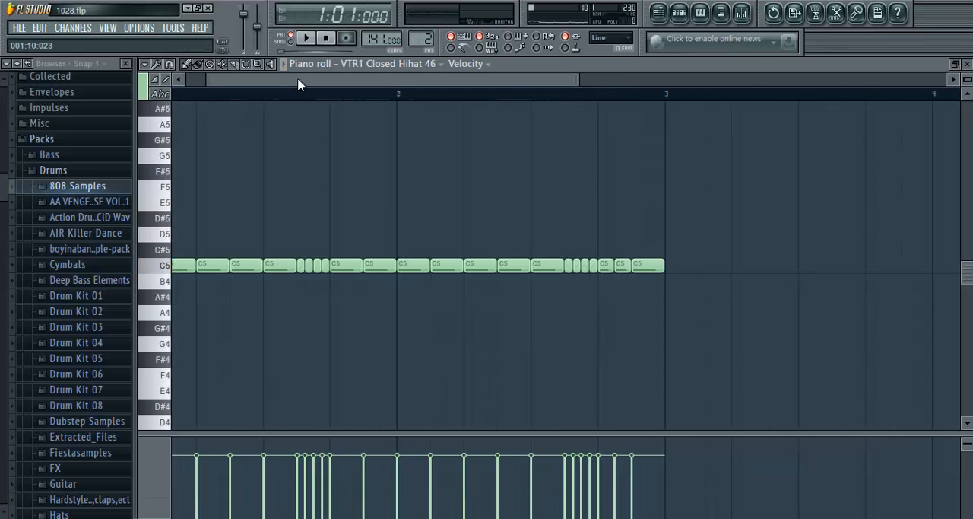
pyautogui.click(310, 41)
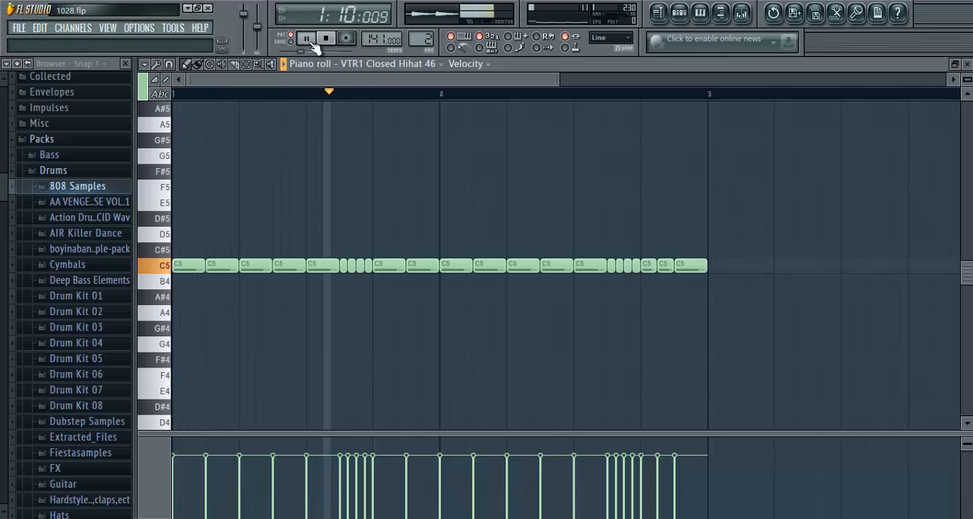
pyautogui.press('space')
pyautogui.moveTo(368, 244); pyautogui.dragTo(348, 275)
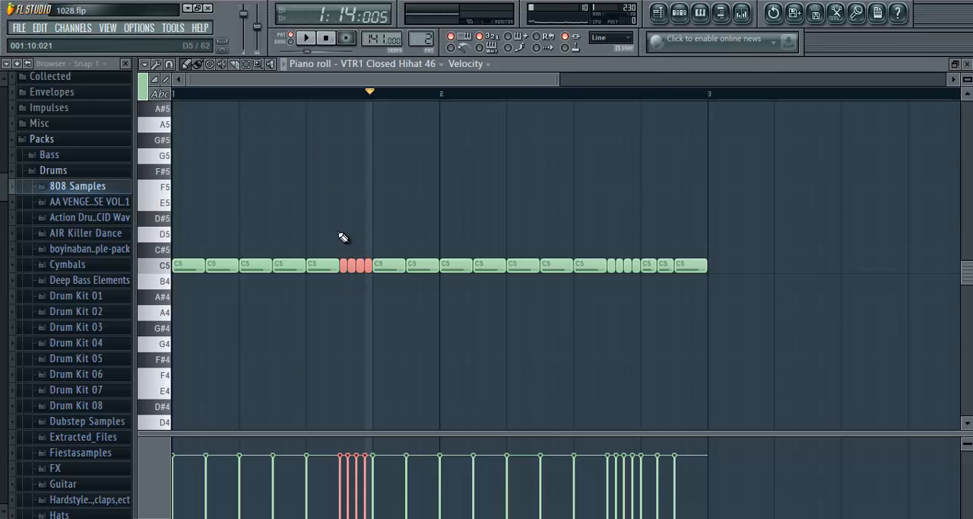
pyautogui.click(341, 235)
pyautogui.rightClick(342, 234)
# - Split the third C5 hi-hat note with the Chop tool at a time multiplier of 0.250 and play the result
pyautogui.moveTo(263, 244); pyautogui.dragTo(252, 307)
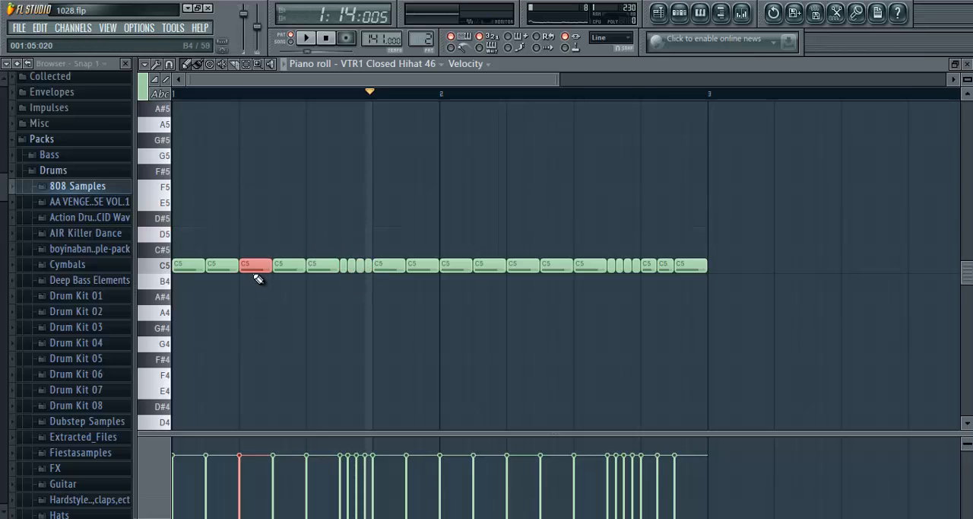
pyautogui.click(149, 68)
pyautogui.moveTo(168, 113)
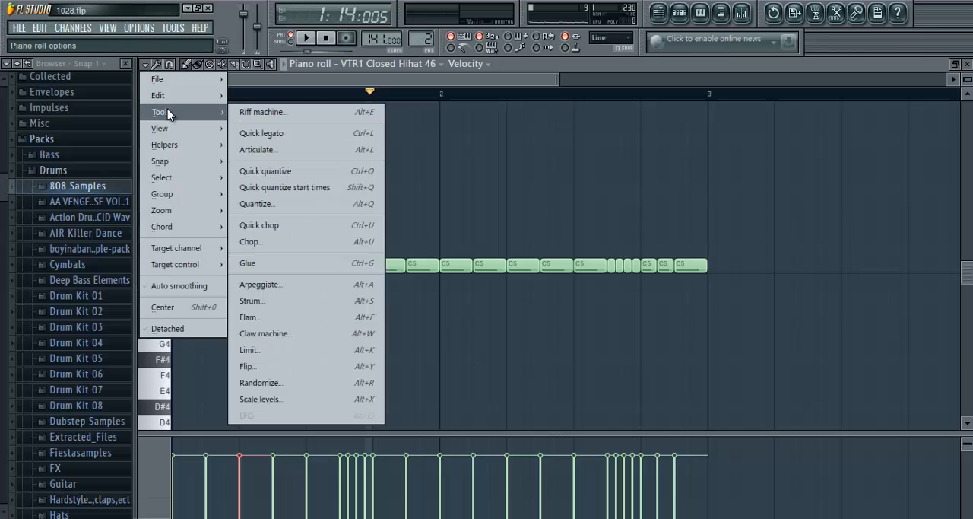
pyautogui.click(268, 249)
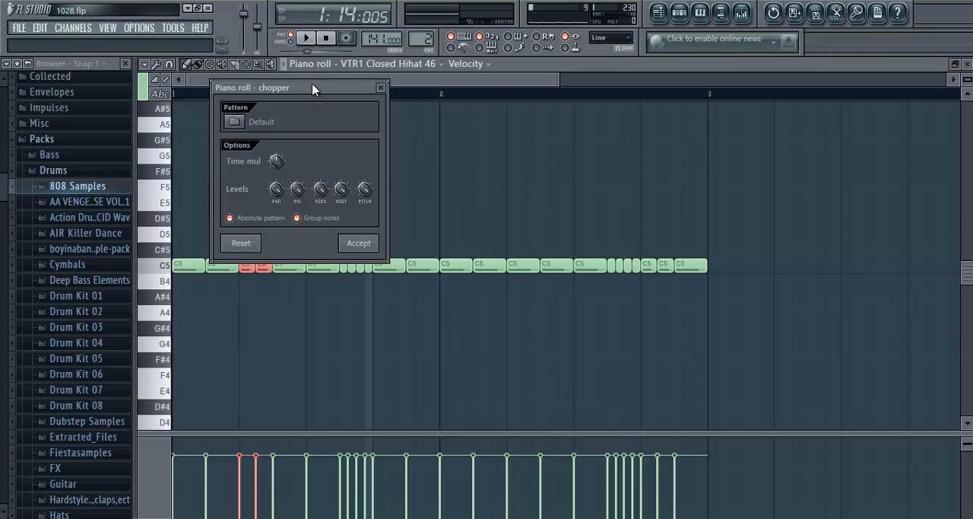
pyautogui.moveTo(312, 89); pyautogui.dragTo(522, 88)
pyautogui.moveTo(493, 161); pyautogui.dragTo(481, 180)
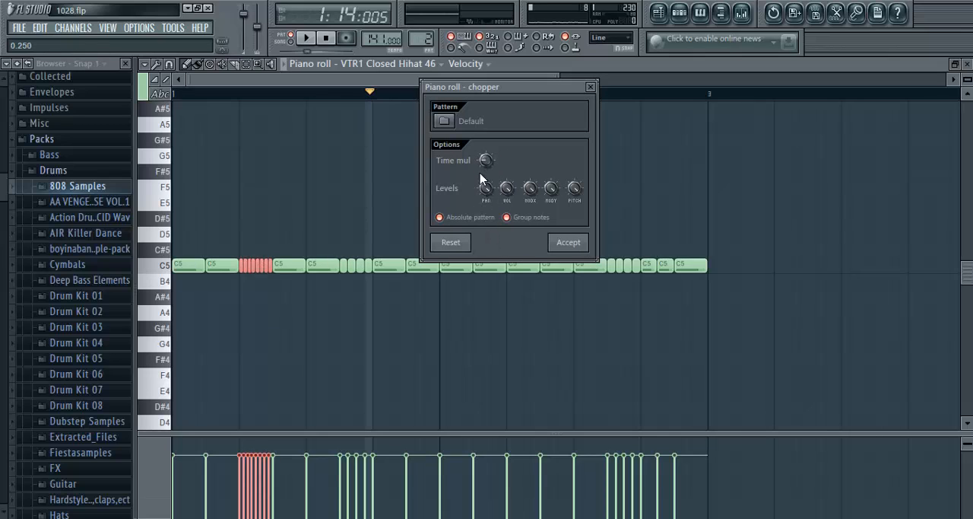
pyautogui.click(584, 243)
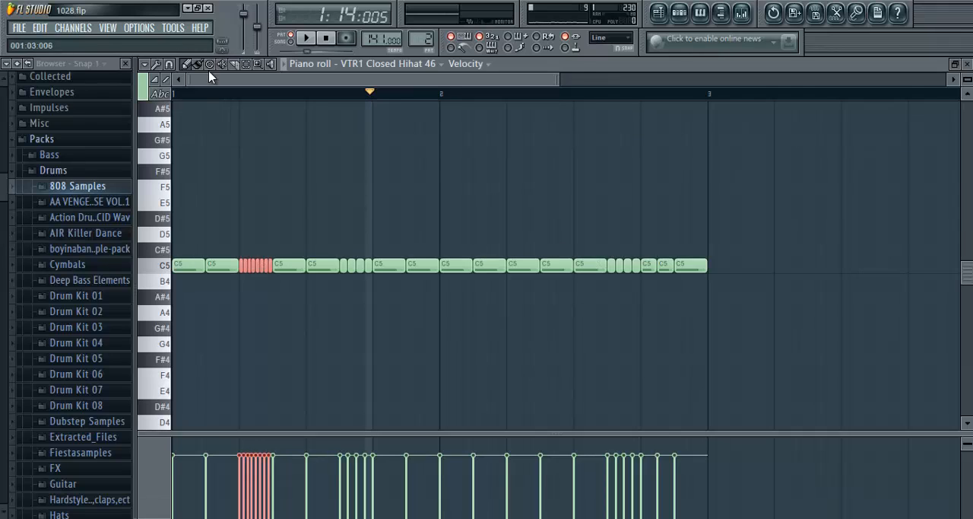
pyautogui.click(325, 39)
pyautogui.click(319, 39)
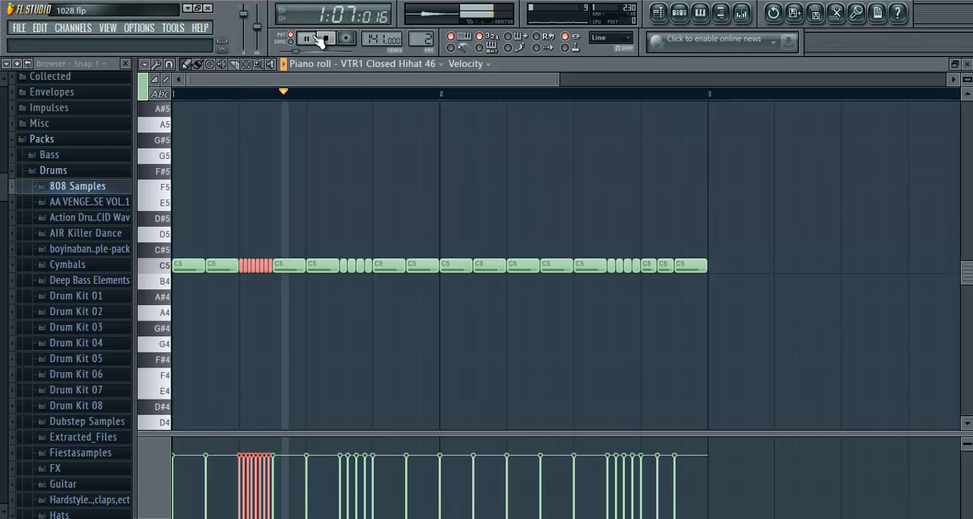
# - Stop playback, leave the hi-hat piano roll and check the mixer insert assigned to the VTR1 Closed Hihat 46 channel
pyautogui.click(319, 39)
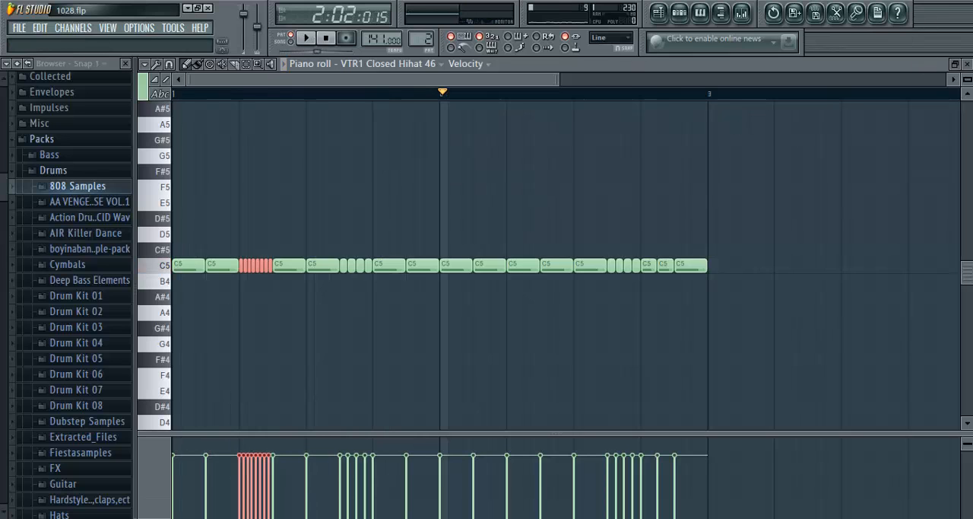
pyautogui.click(964, 66)
pyautogui.click(278, 165)
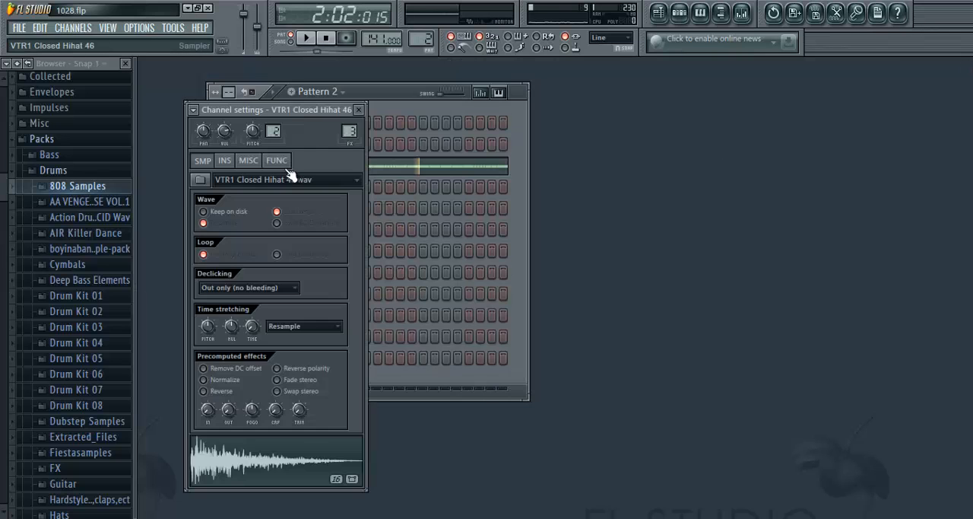
pyautogui.click(359, 109)
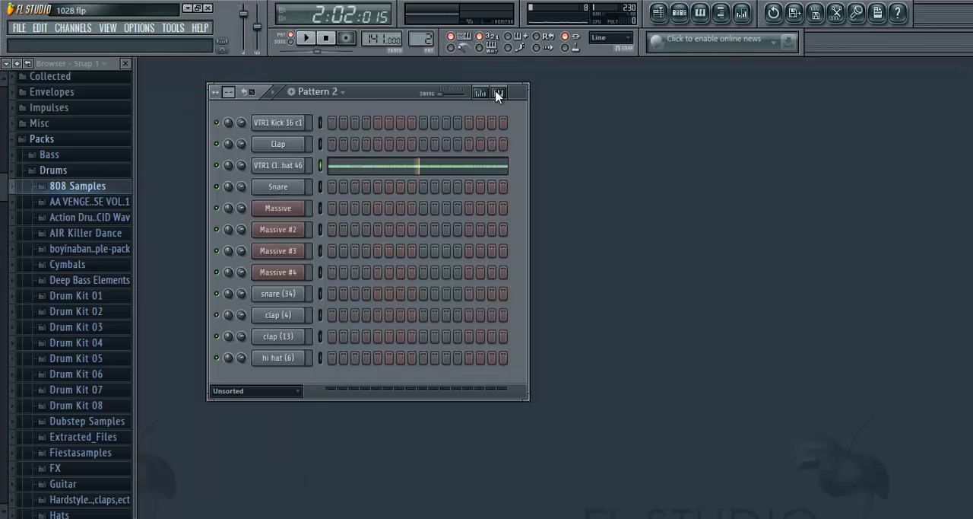
# - Load Fruity Parametric EQ 2 into the second effect slot of mixer Insert 3
pyautogui.click(742, 12)
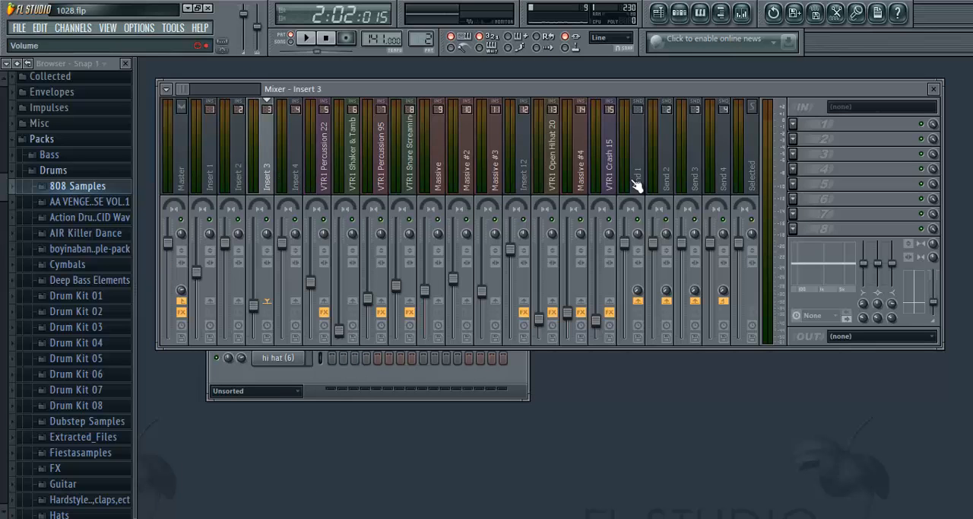
pyautogui.click(796, 141)
pyautogui.click(794, 137)
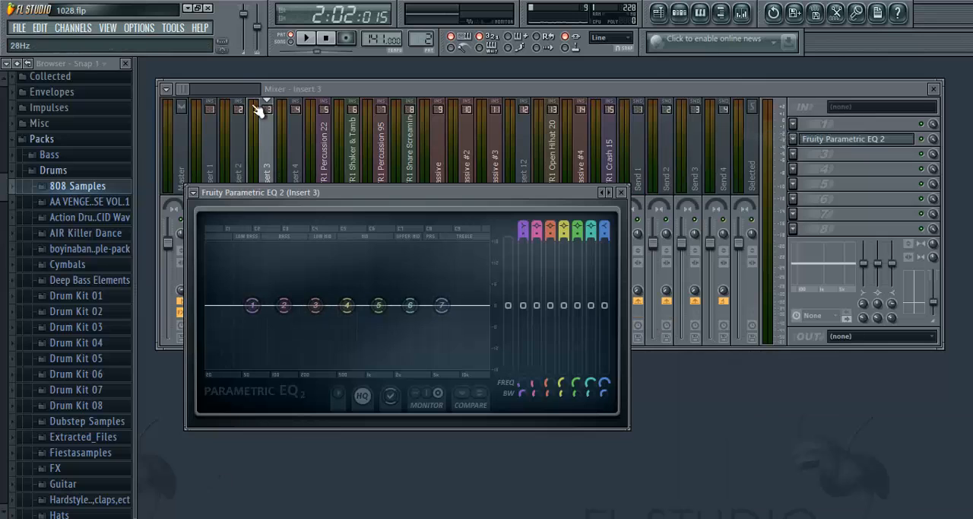
# - Cut the hi-hat's low frequencies by pulling EQ band 1 to minimum gain in the midrange, and play Pattern 2 to hear it
pyautogui.click(326, 38)
pyautogui.click(306, 37)
pyautogui.moveTo(253, 306); pyautogui.dragTo(454, 498)
pyautogui.moveTo(405, 367); pyautogui.dragTo(392, 371)
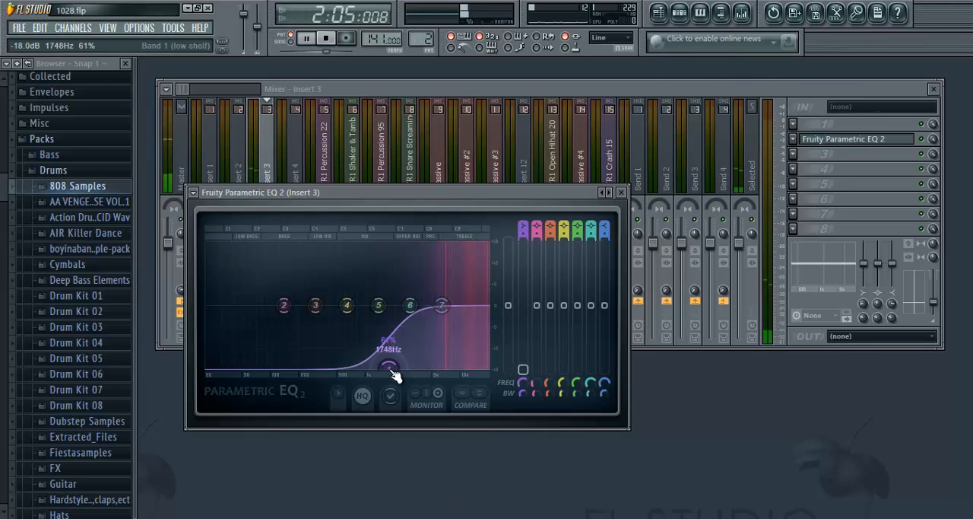
pyautogui.click(620, 192)
pyautogui.click(325, 38)
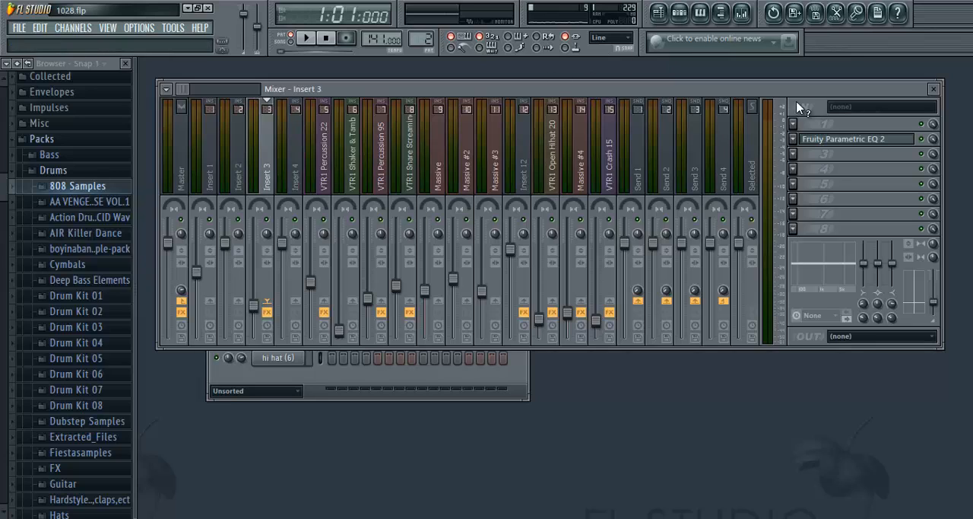
pyautogui.click(935, 90)
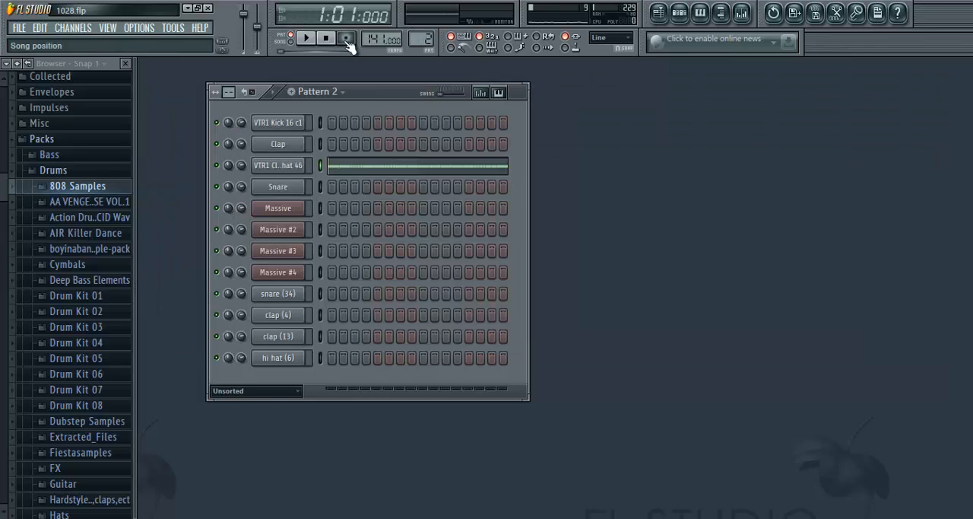
pyautogui.click(306, 38)
pyautogui.click(328, 39)
# - Try out the panning of the VTR1 Closed Hihat 46 channel during playback and reset it
pyautogui.click(296, 167)
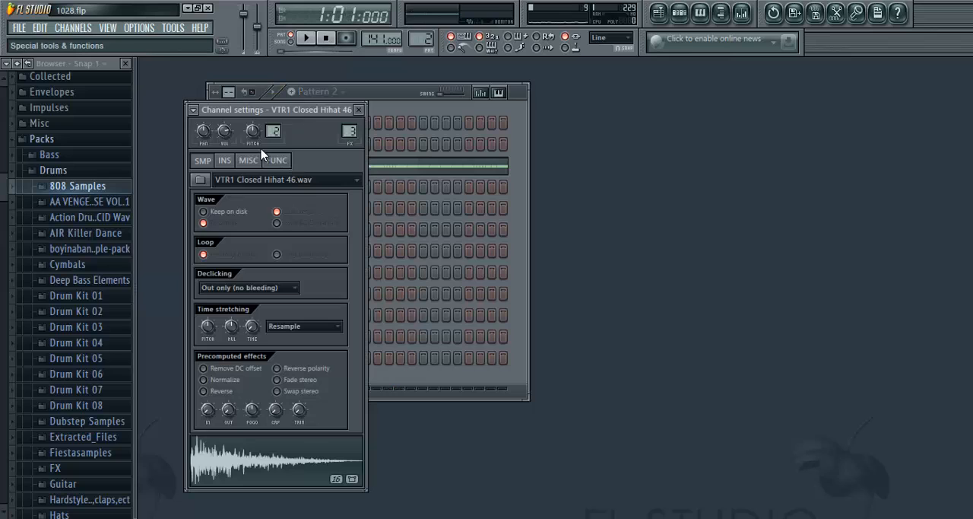
pyautogui.rightClick(210, 135)
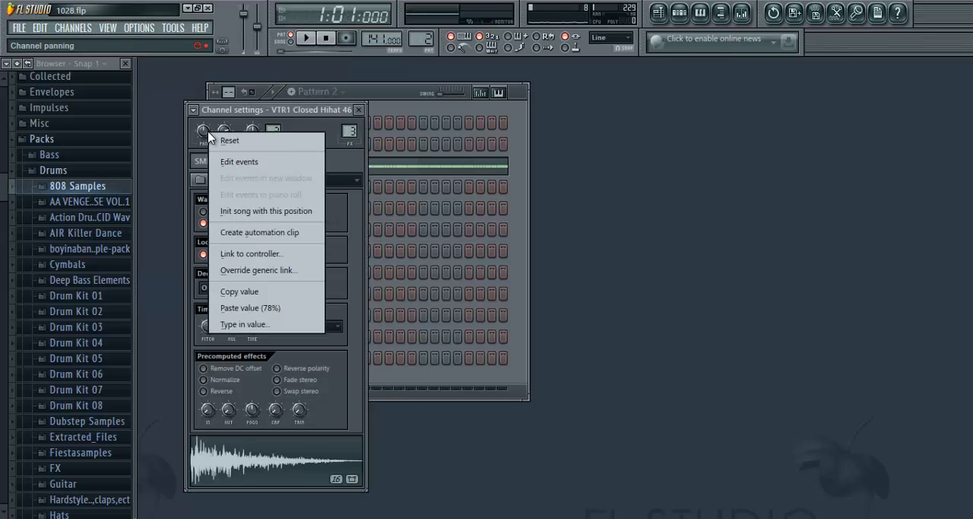
pyautogui.click(280, 119)
pyautogui.click(305, 37)
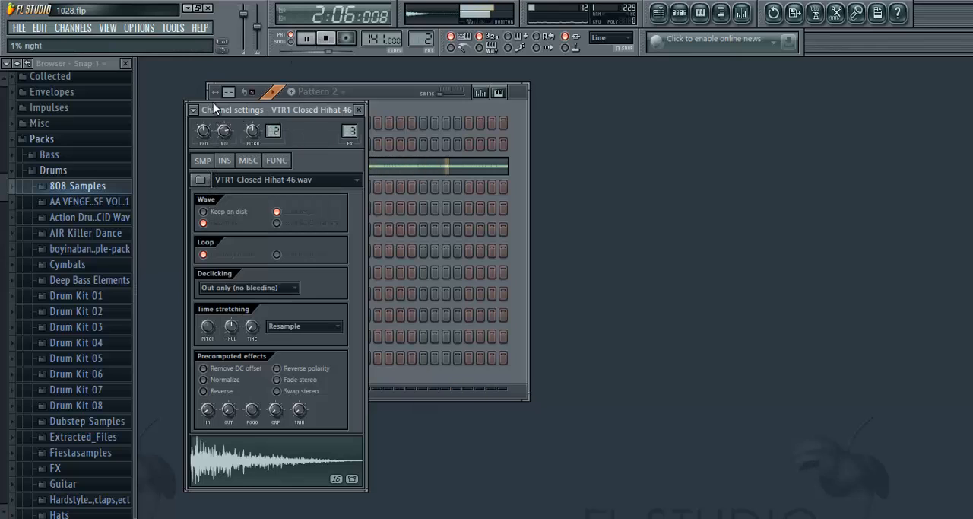
pyautogui.rightClick(209, 130)
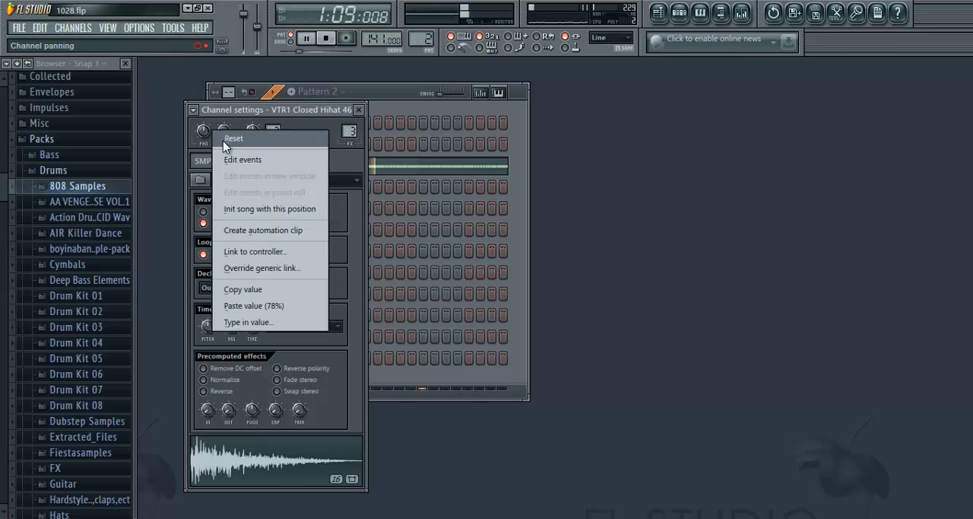
pyautogui.click(226, 141)
pyautogui.click(325, 37)
pyautogui.click(359, 110)
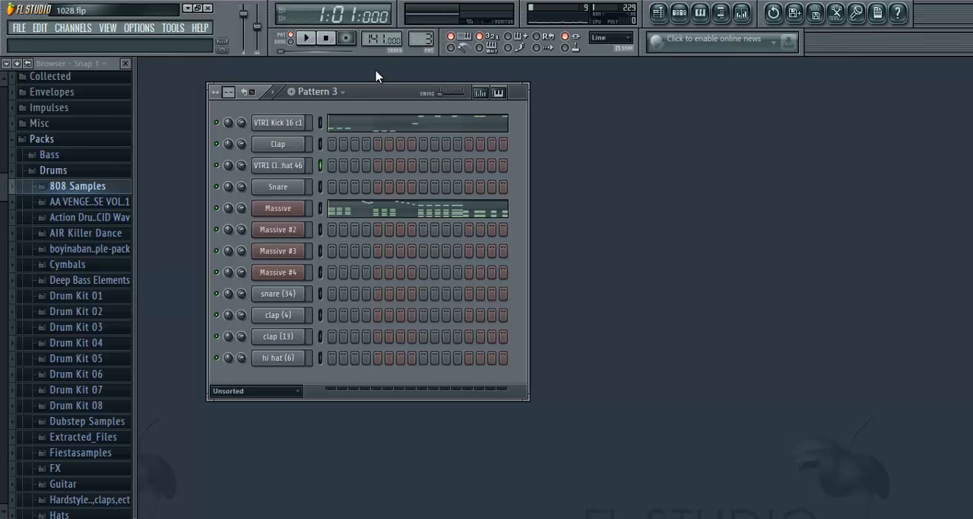
# - Select Pattern 3 and solo the VTR1 Kick 16 c1 channel
pyautogui.moveTo(371, 84); pyautogui.dragTo(382, 73)
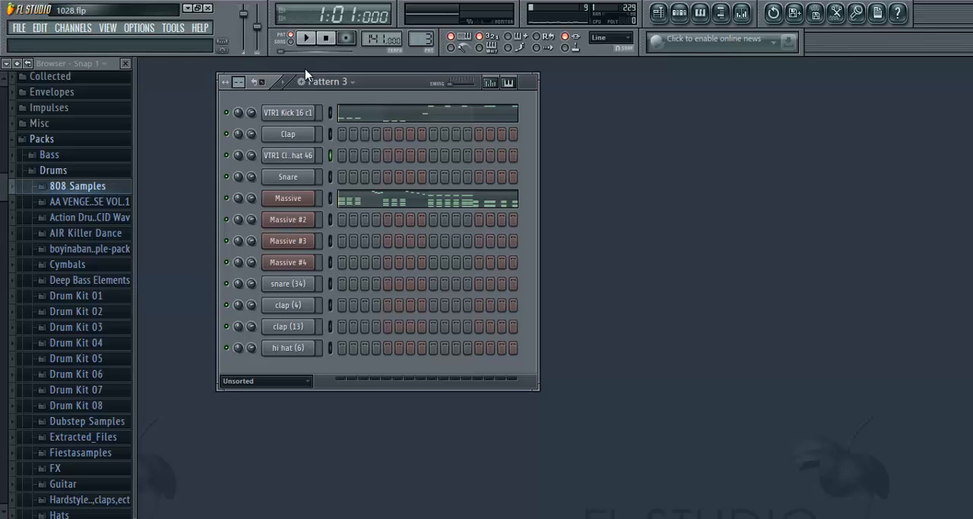
pyautogui.rightClick(227, 113)
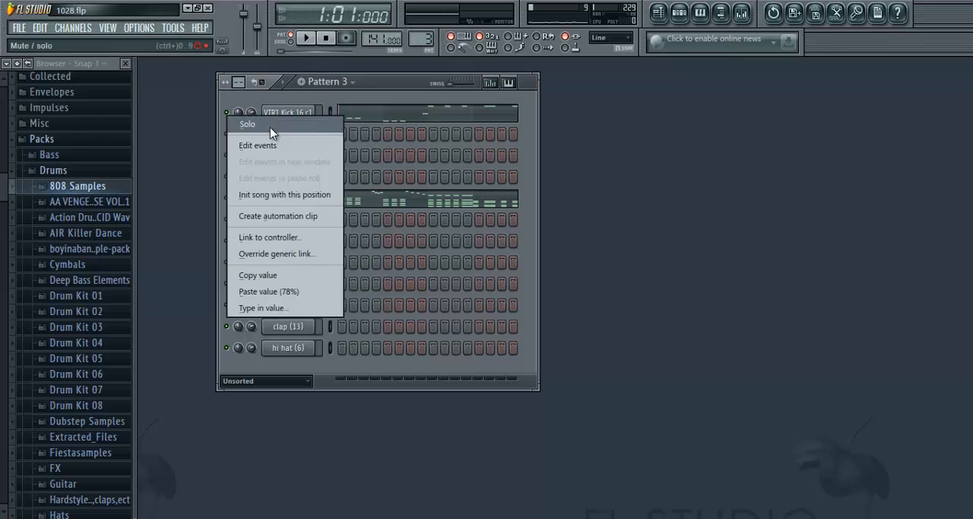
pyautogui.click(270, 126)
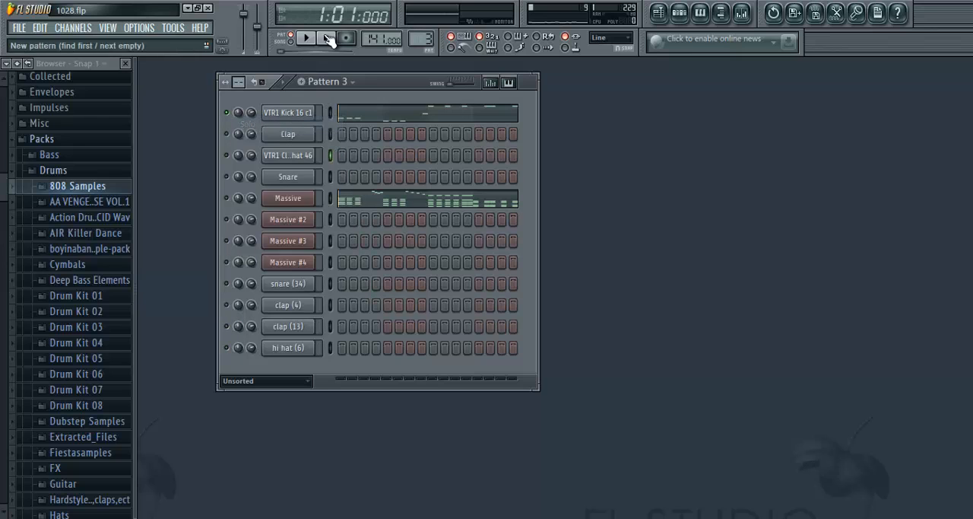
# - Open the VTR1 Kick 16 c1 channel settings, examine its sample waveform and audition the sound
pyautogui.click(290, 119)
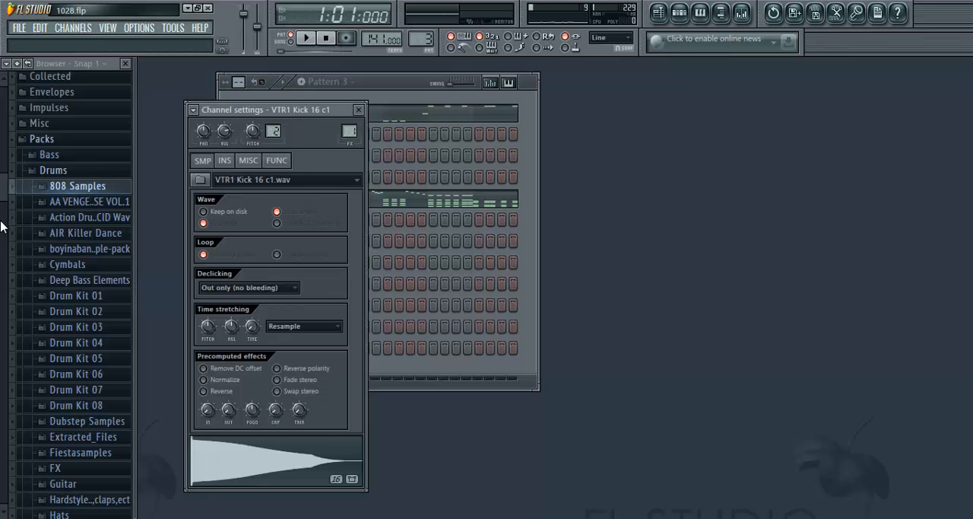
pyautogui.scroll(-3, 1, 226)
pyautogui.moveTo(311, 112); pyautogui.dragTo(392, 105)
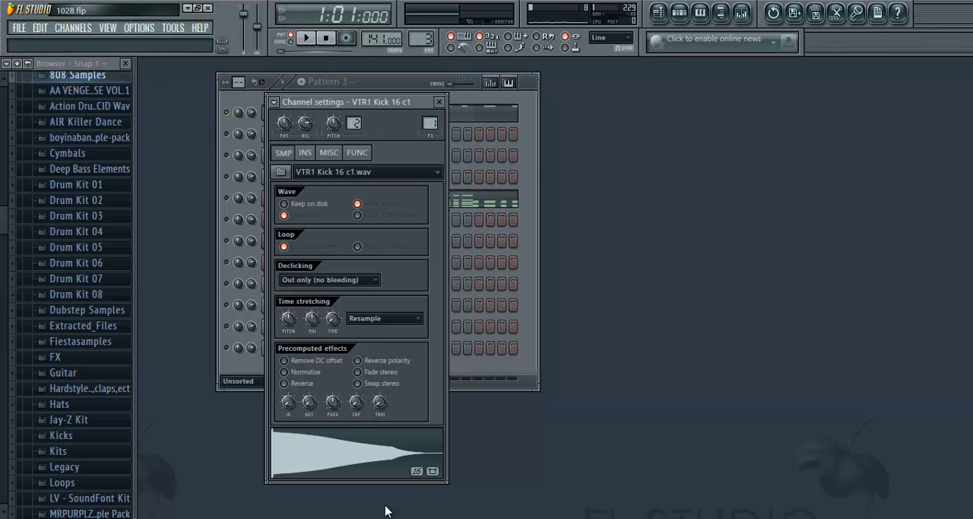
pyautogui.click(346, 463)
pyautogui.click(437, 102)
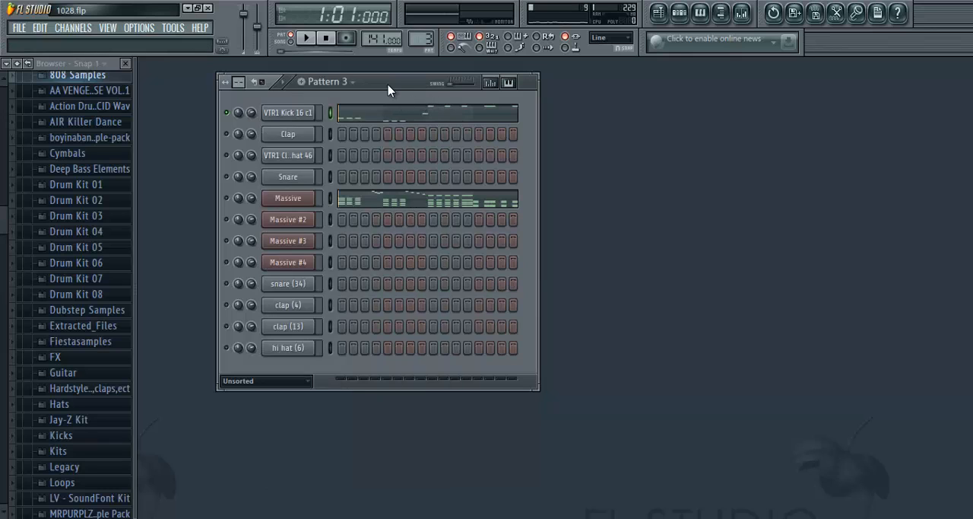
pyautogui.moveTo(389, 86); pyautogui.dragTo(394, 117)
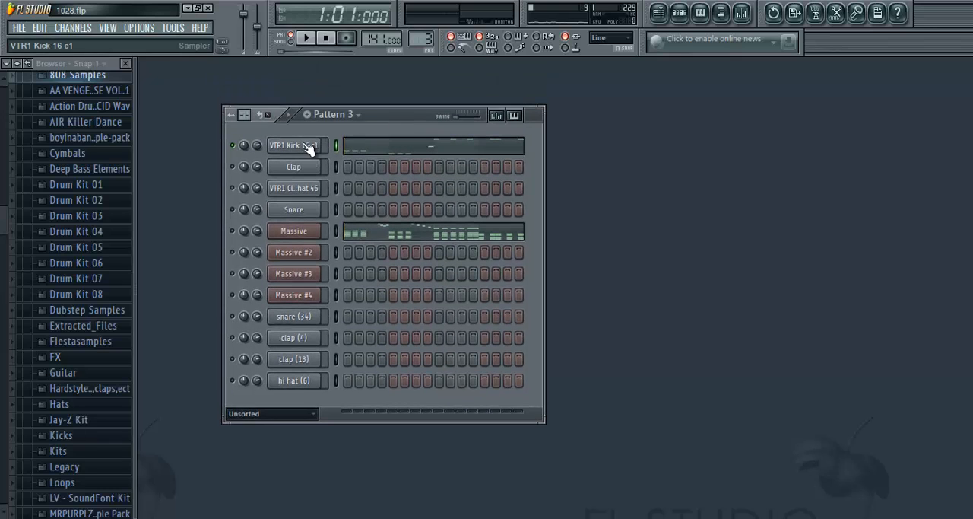
# - Audition the C#5 and A#3 keys in the VTR1 Kick 16 c1 piano roll and play the soloed Pattern 3
pyautogui.rightClick(304, 147)
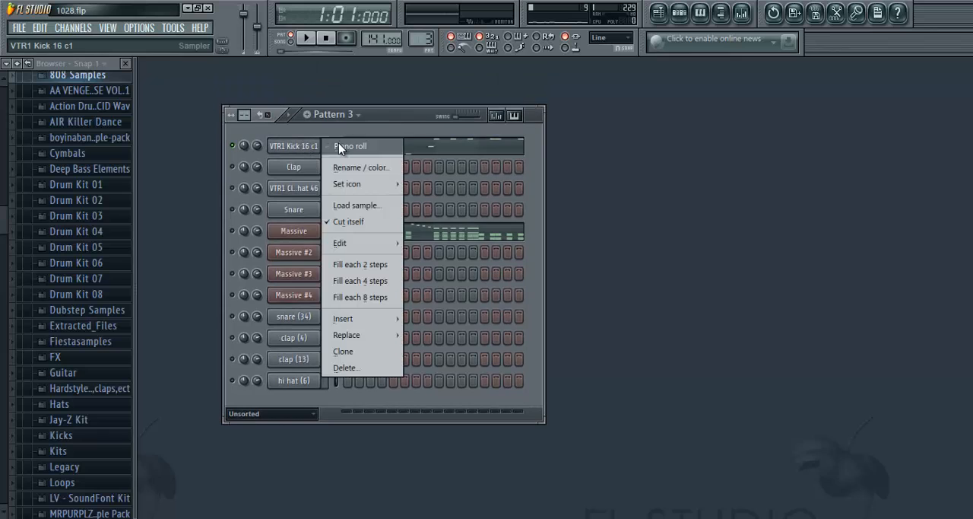
pyautogui.click(339, 143)
pyautogui.scroll(1, 183, 198)
pyautogui.click(166, 174)
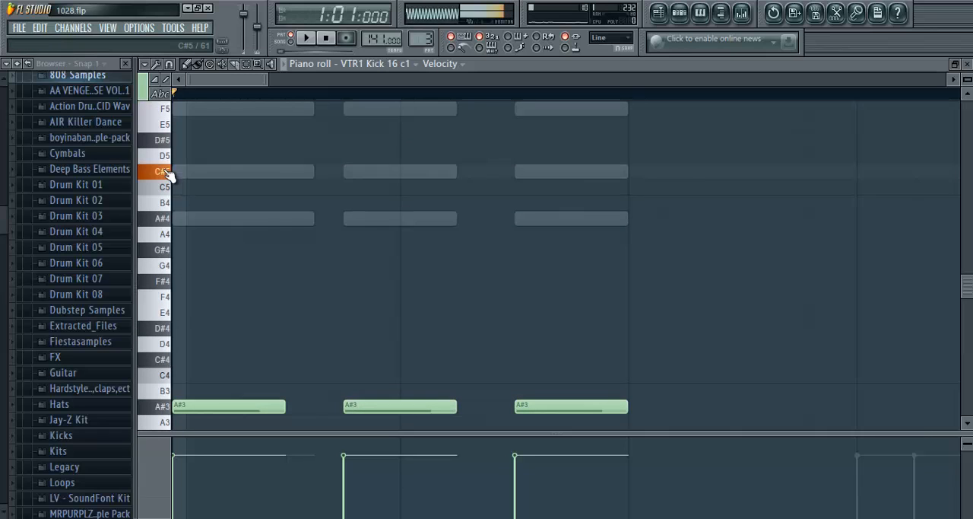
pyautogui.scroll(-3, 179, 301)
pyautogui.click(166, 268)
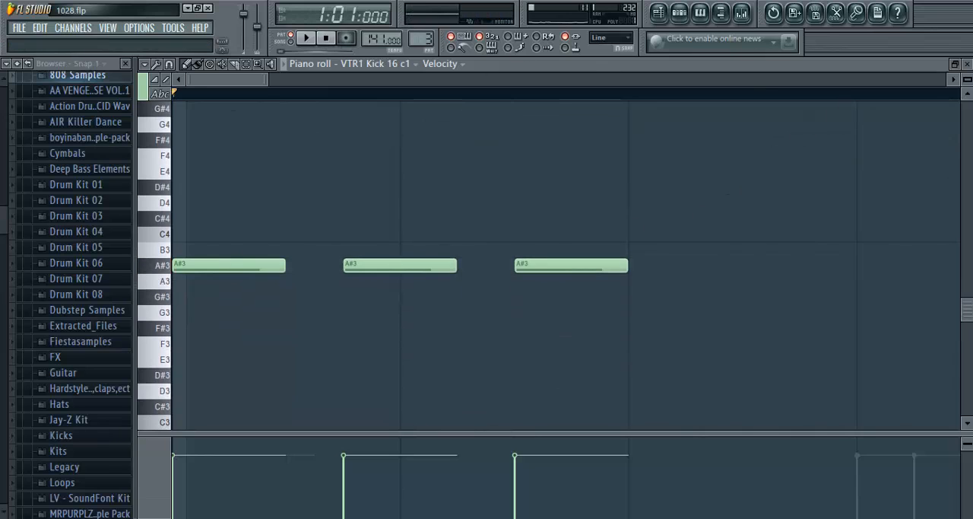
pyautogui.press('Escape')
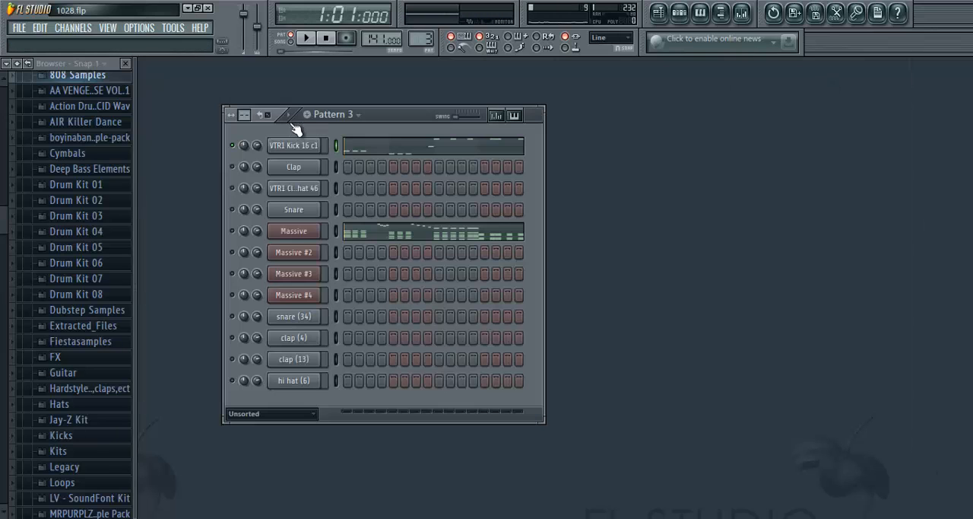
pyautogui.click(307, 39)
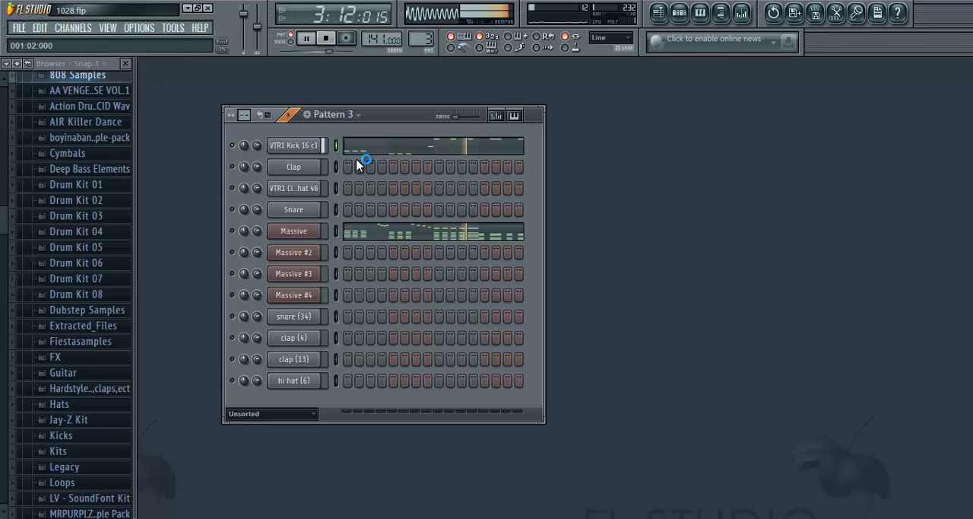
pyautogui.click(327, 38)
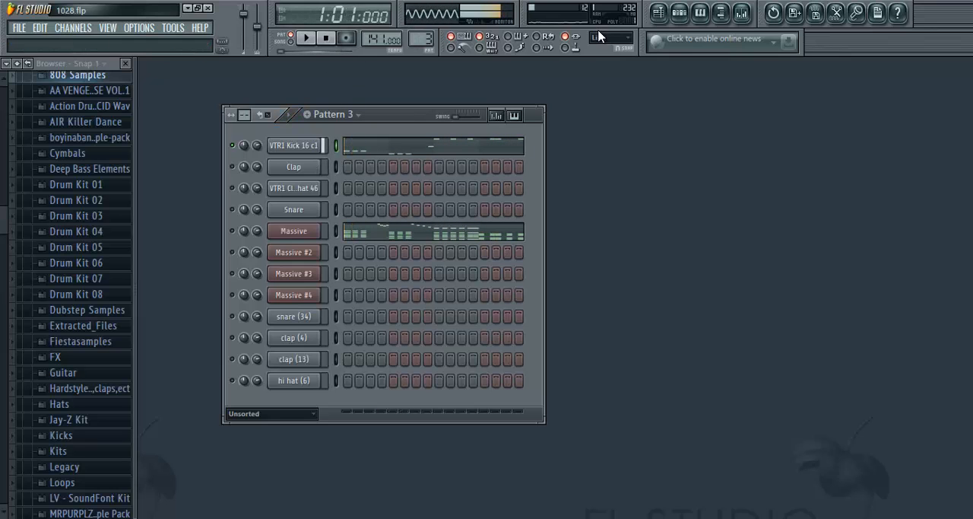
# - Examine the Pattern 3 clips and kick volume envelopes in the playlist from bar 21 to bar 37
pyautogui.click(659, 15)
pyautogui.scroll(-4, 451, 98)
pyautogui.scroll(-4, 460, 209)
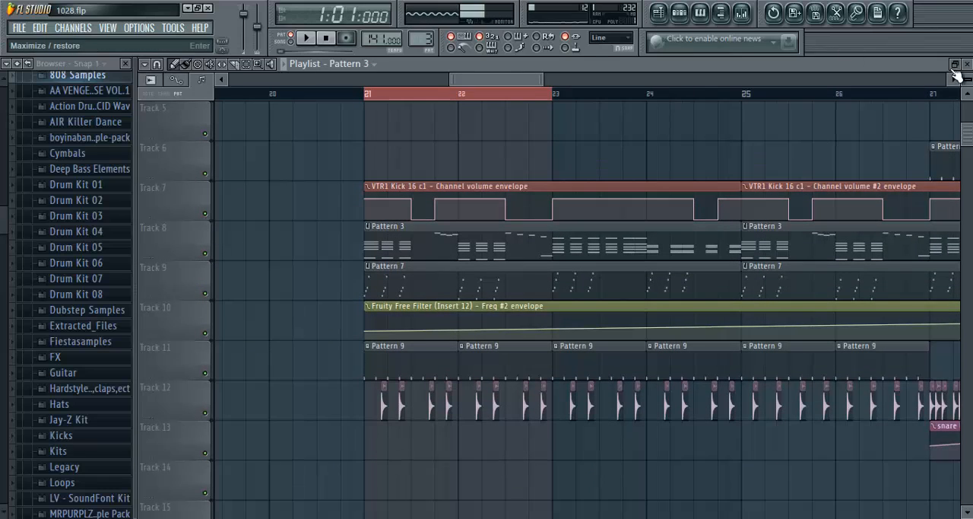
pyautogui.scroll(4, 449, 102)
pyautogui.scroll(-3, 452, 98)
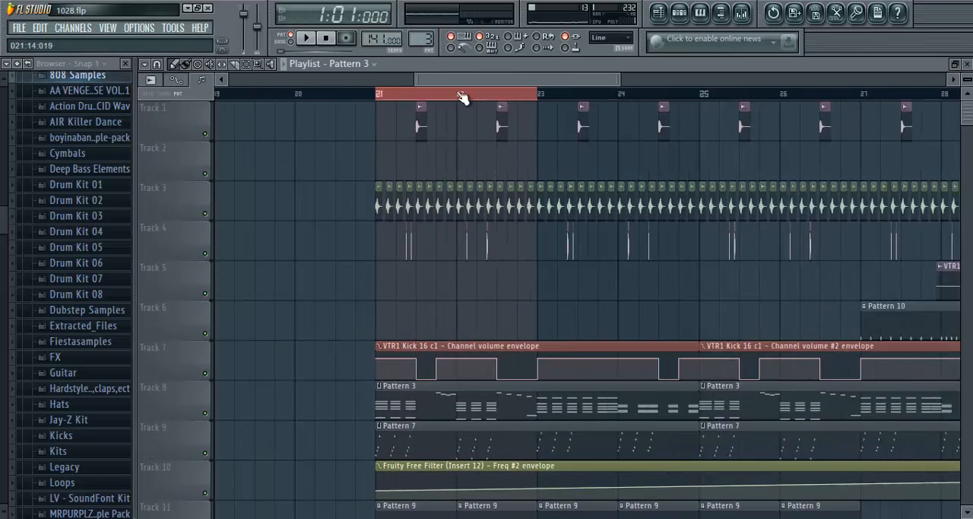
pyautogui.moveTo(495, 85); pyautogui.dragTo(613, 94)
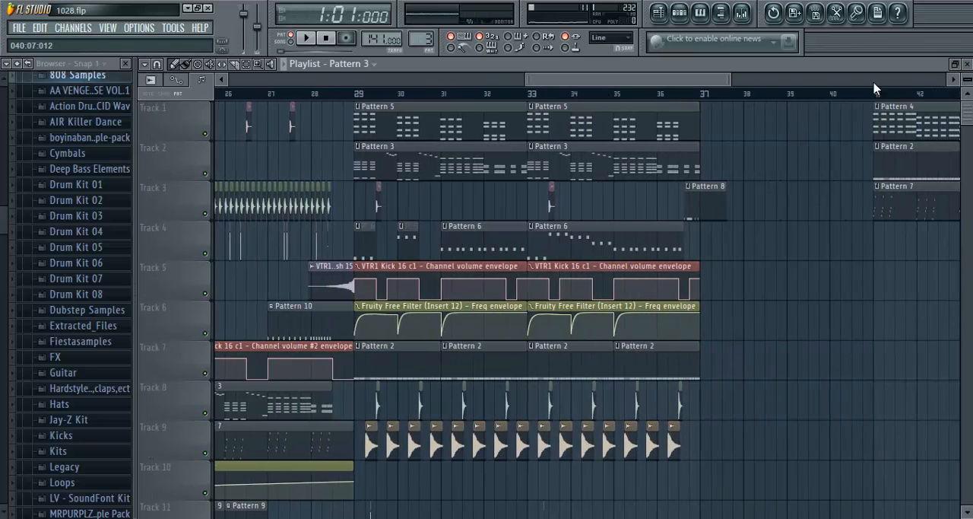
pyautogui.click(967, 65)
# - Open the VTR1 Kick 16 c1 piano roll and examine the Pattern 3 kick notes against the ghosted chord notes
pyautogui.rightClick(302, 149)
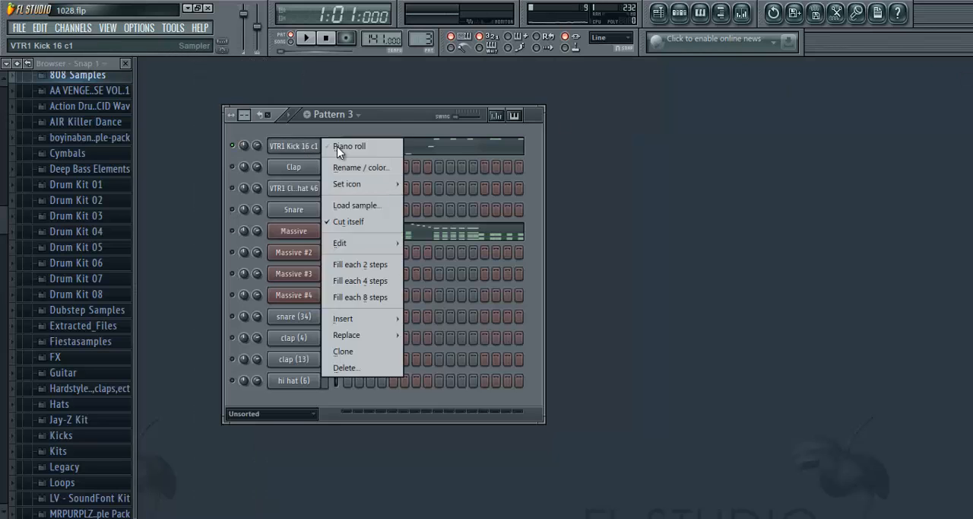
pyautogui.click(337, 147)
pyautogui.scroll(-5, 314, 101)
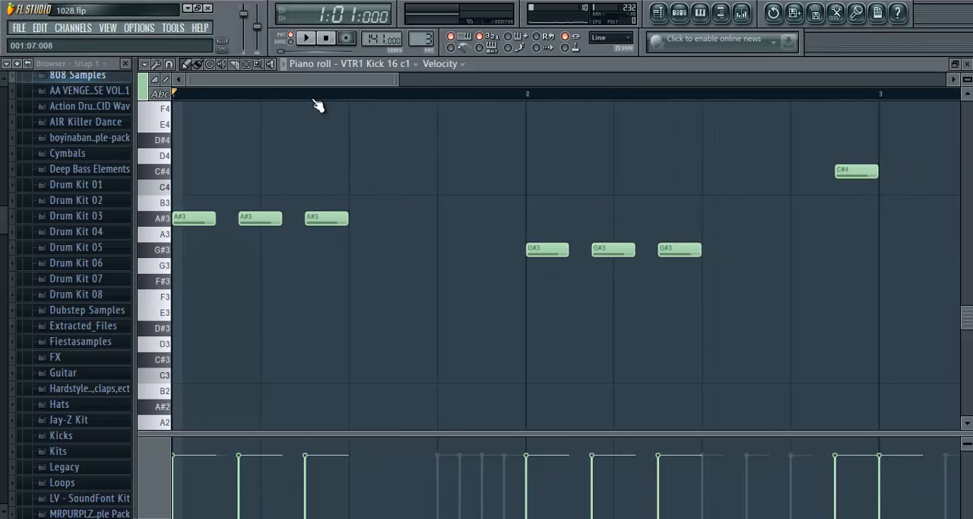
pyautogui.scroll(2, 316, 102)
pyautogui.scroll(-1, 330, 179)
pyautogui.scroll(3, 327, 171)
pyautogui.moveTo(291, 81); pyautogui.dragTo(222, 84)
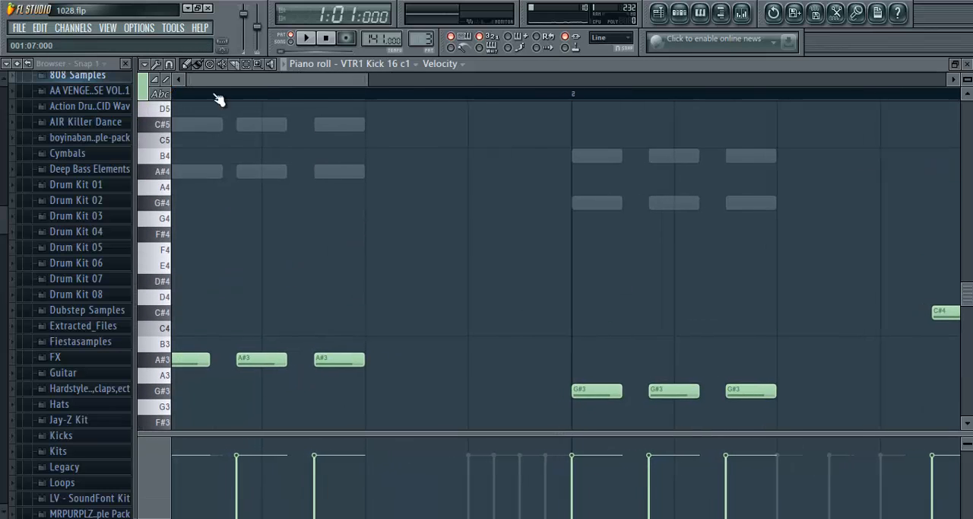
pyautogui.scroll(-4, 328, 92)
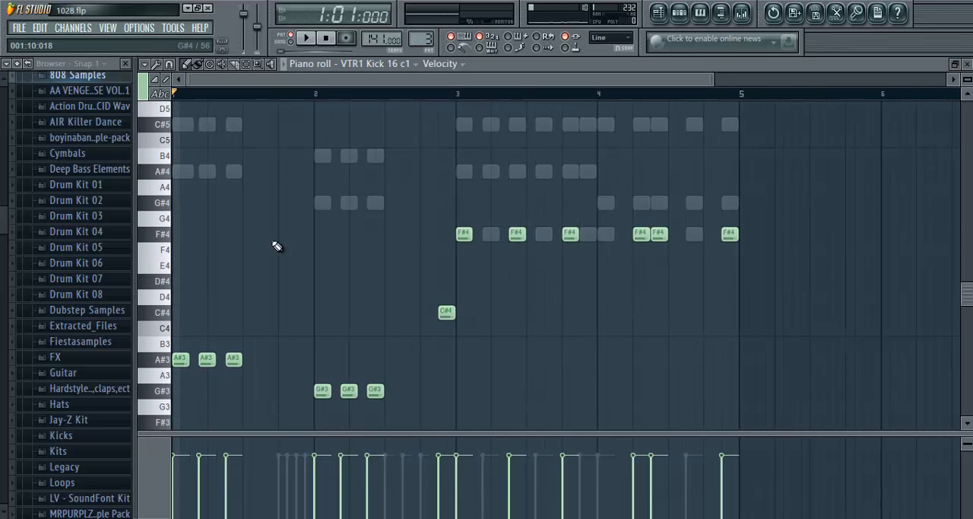
# - Audition the A#3, G#3, F4 and F#4 keys in the VTR1 Kick 16 c1 piano roll
pyautogui.scroll(2, 263, 352)
pyautogui.scroll(-5, 159, 312)
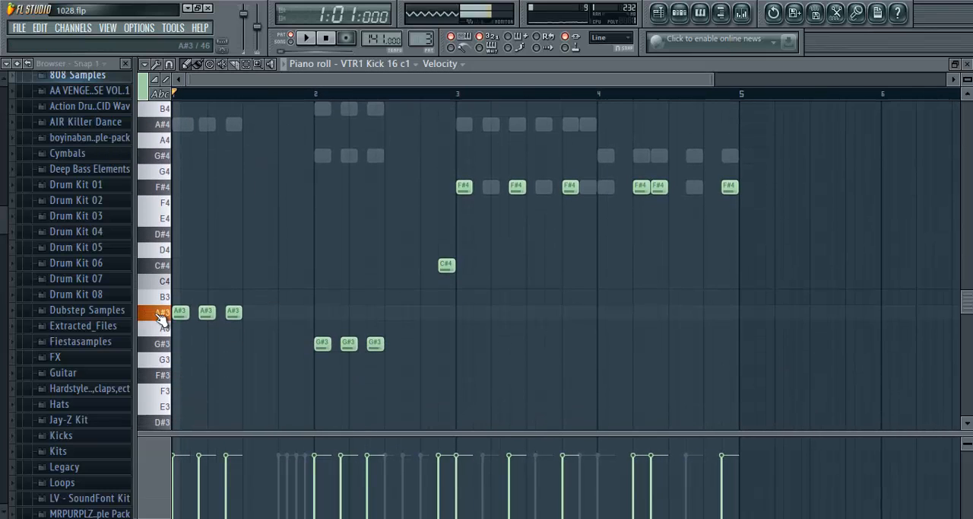
pyautogui.click(164, 346)
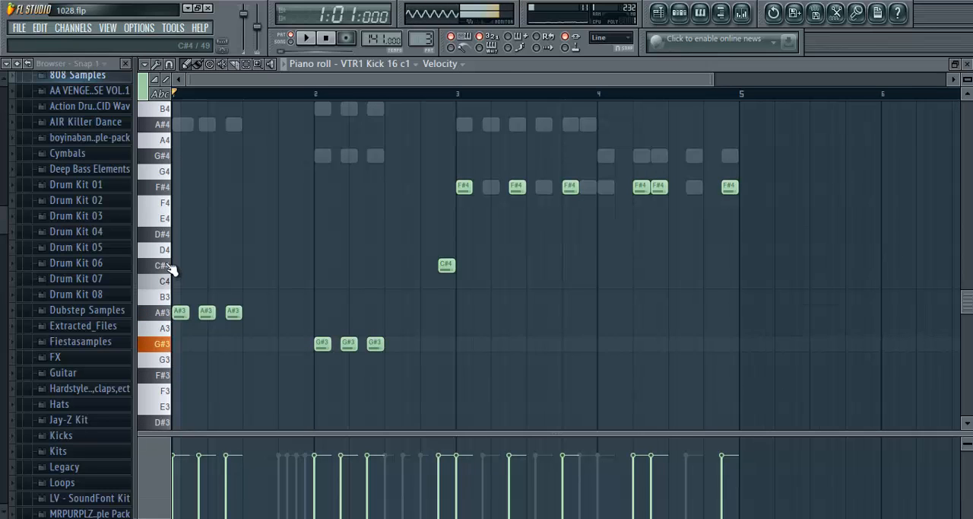
pyautogui.click(172, 203)
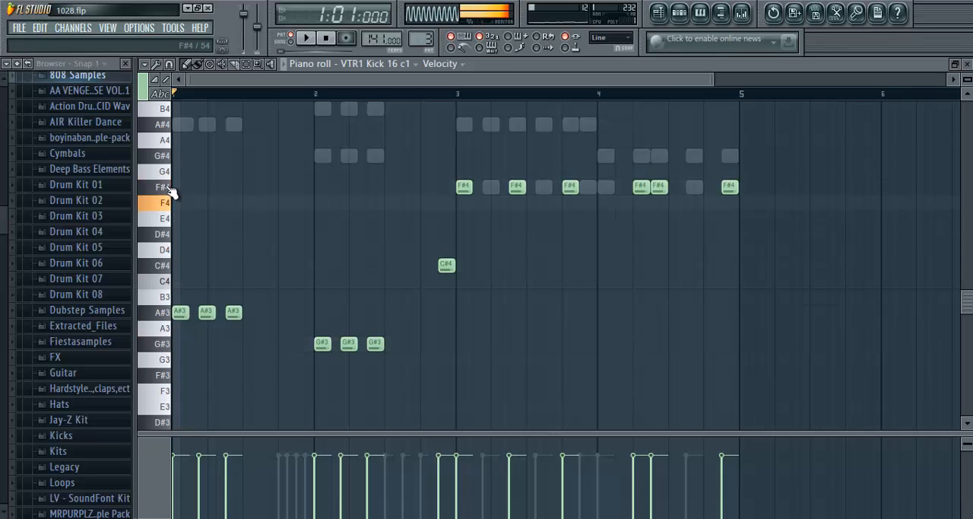
pyautogui.click(168, 188)
# - Show the section starting at bar 21 in the playlist and switch playback to song mode
pyautogui.click(967, 64)
pyautogui.click(658, 15)
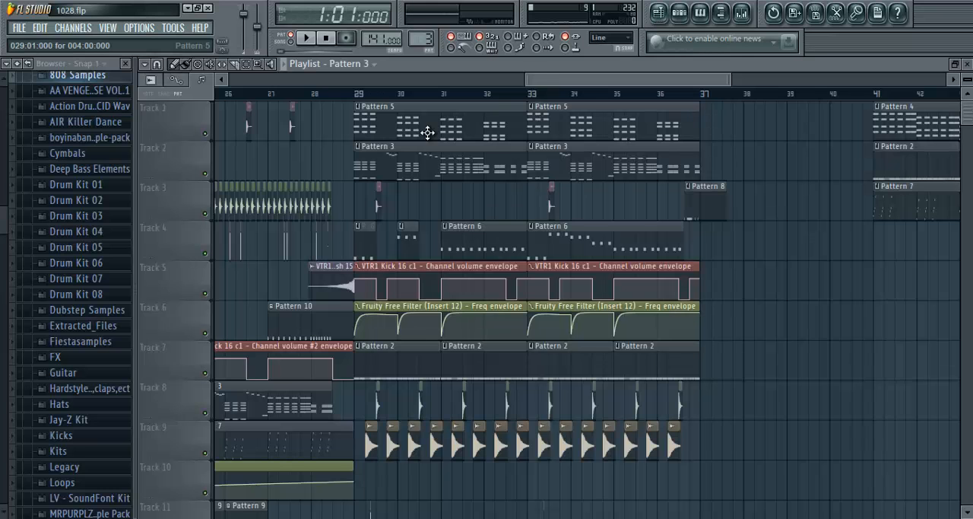
pyautogui.scroll(-3, 349, 94)
pyautogui.moveTo(604, 82); pyautogui.dragTo(461, 96)
pyautogui.scroll(2, 409, 93)
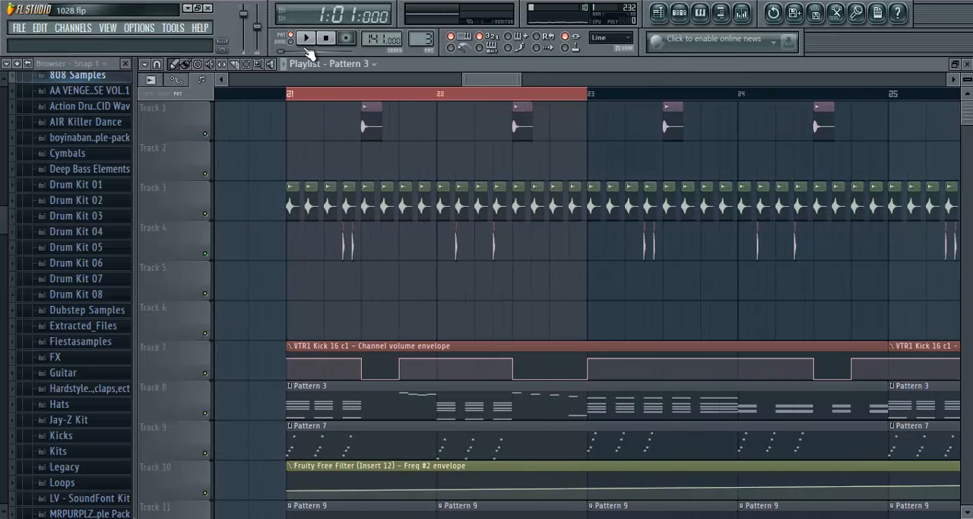
pyautogui.click(291, 40)
# - Examine the VTR1 Kick 16 c1 channel volume envelope and the Pattern 3 clip below it from bar 21
pyautogui.click(430, 323)
pyautogui.rightClick(464, 317)
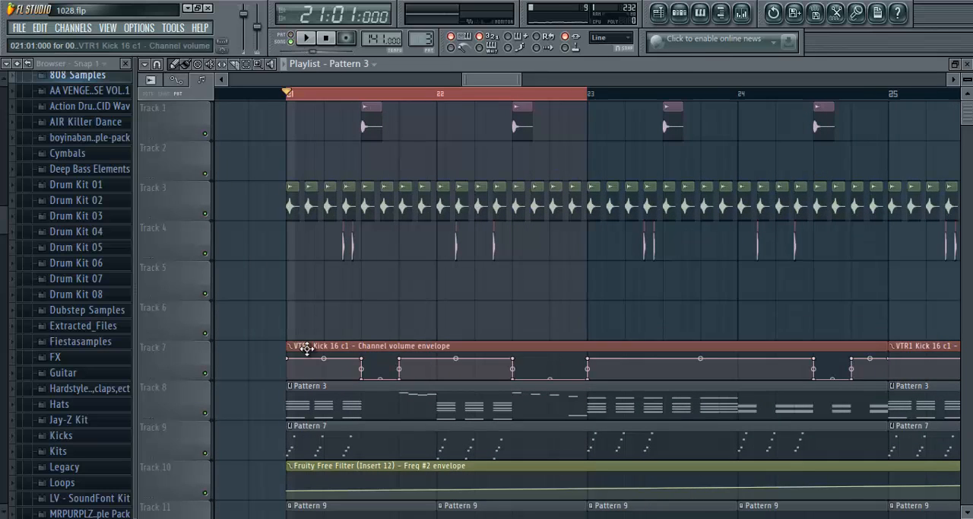
pyautogui.scroll(2, 314, 293)
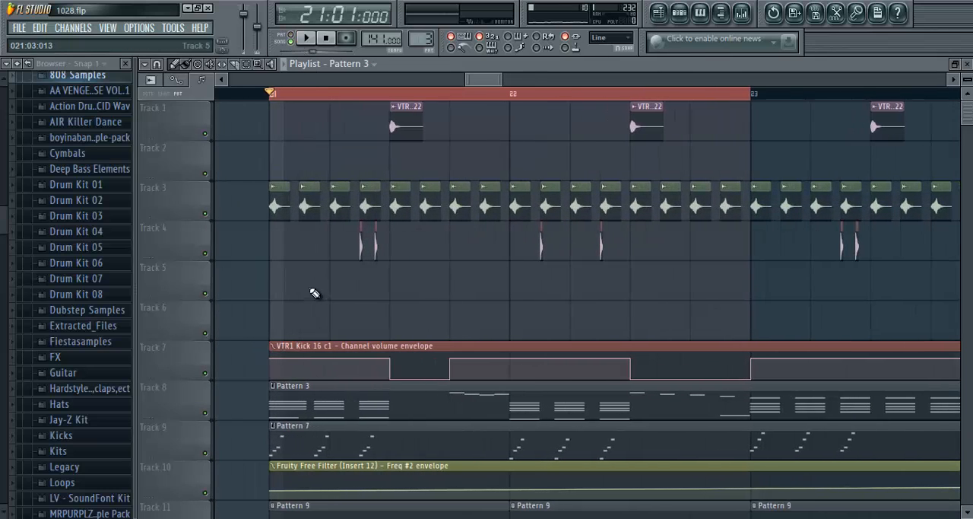
pyautogui.click(374, 323)
pyautogui.rightClick(409, 312)
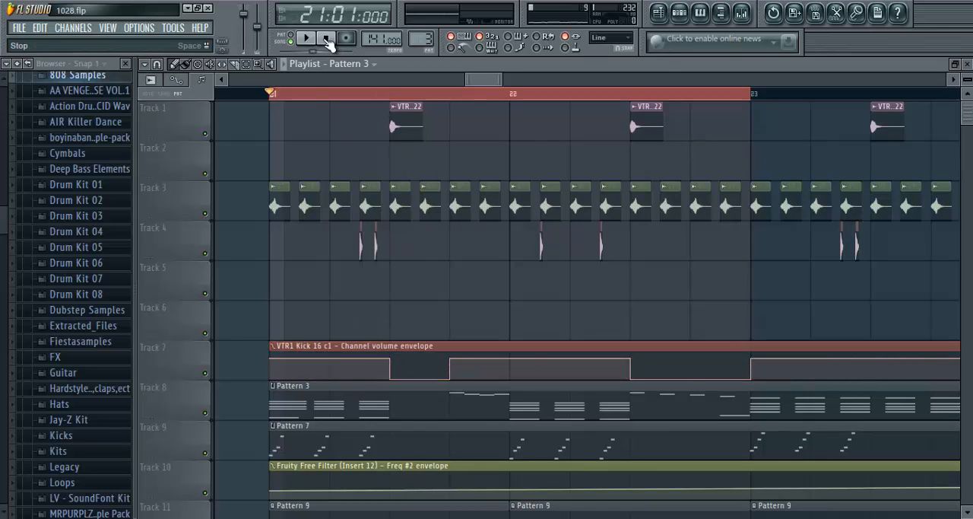
pyautogui.scroll(-3, 240, 323)
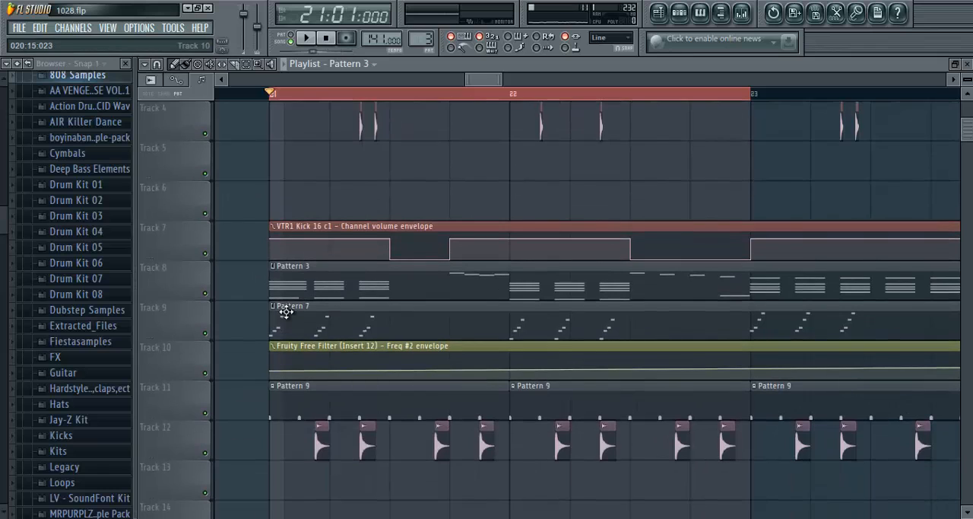
pyautogui.scroll(3, 256, 406)
# - Play the soloed kick in the playlist from bar 21
pyautogui.click(967, 65)
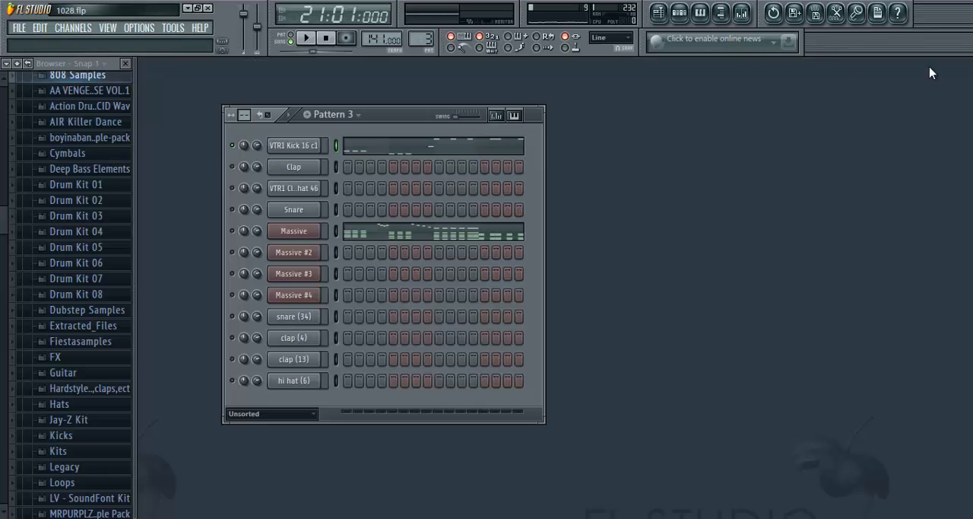
pyautogui.click(658, 13)
pyautogui.click(308, 40)
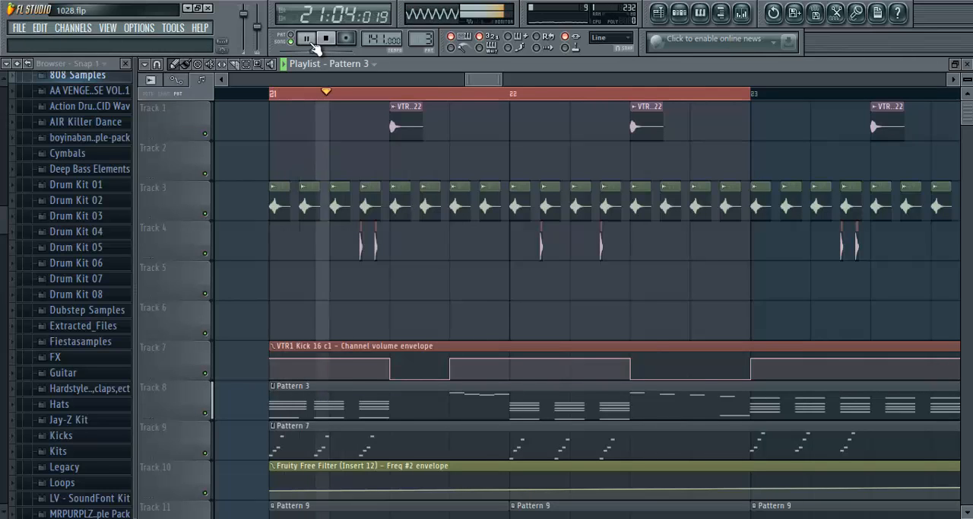
pyautogui.press('space')
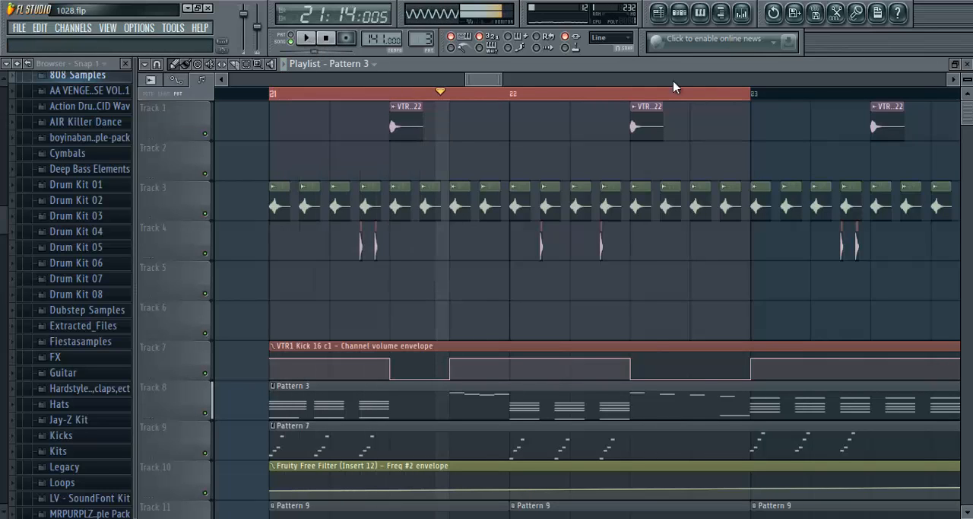
# - Unmute the VTR1 Kick 16 c1 channel volume automation and replay the selected bars 21 to 22
pyautogui.click(519, 343)
pyautogui.click(446, 96)
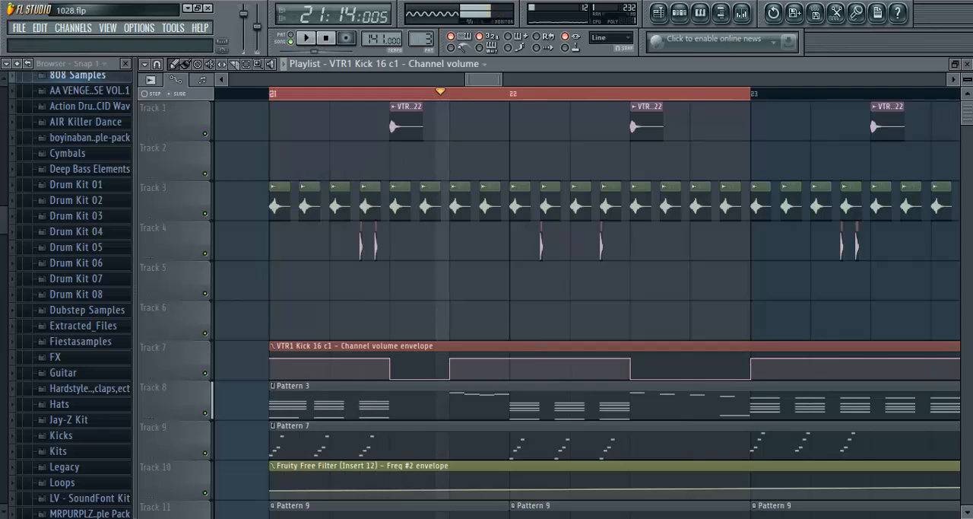
pyautogui.click(967, 64)
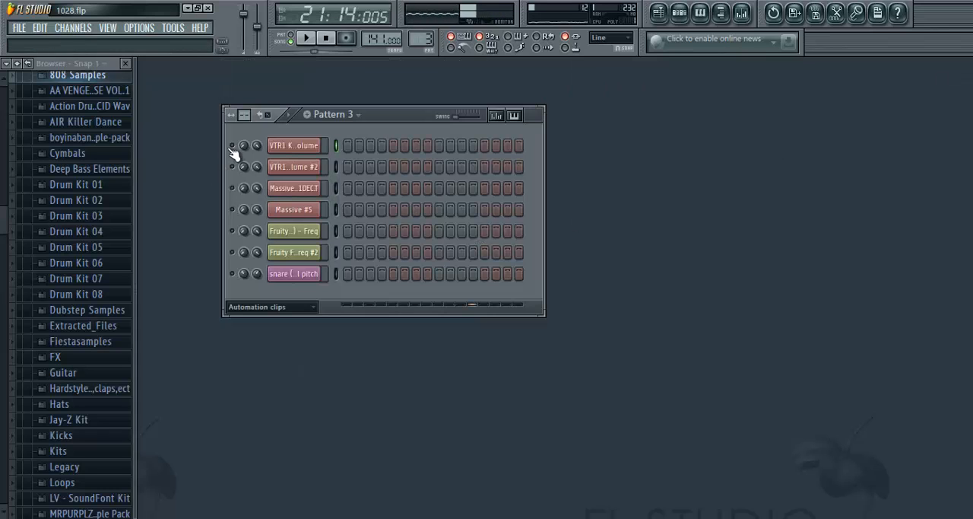
pyautogui.click(659, 13)
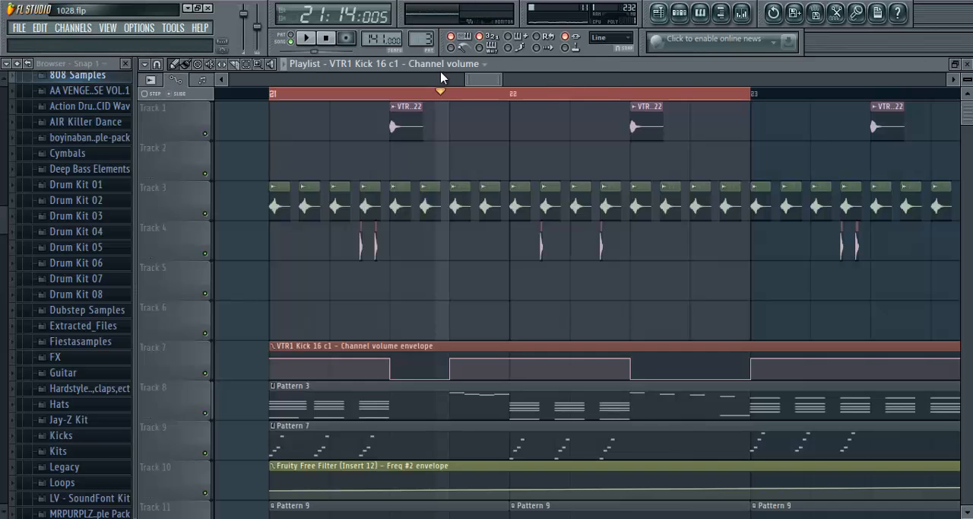
pyautogui.click(307, 41)
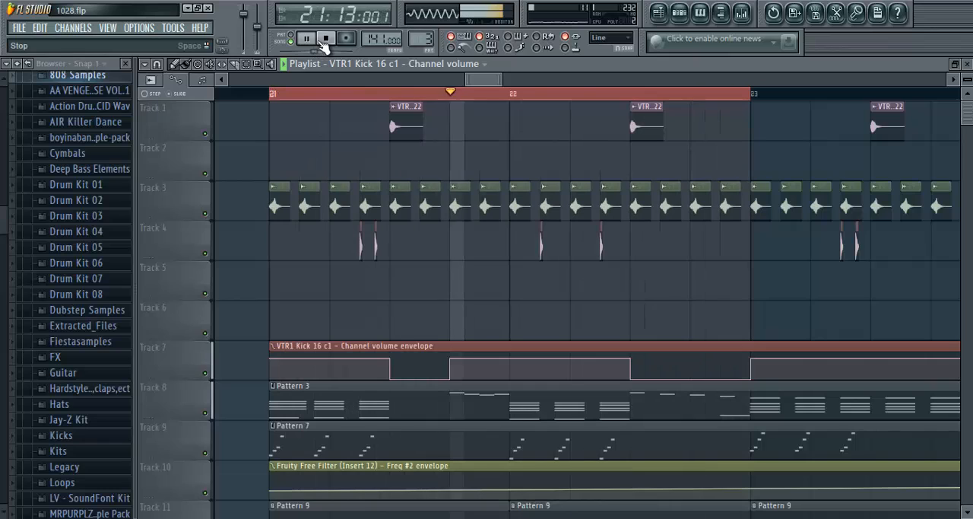
pyautogui.click(324, 39)
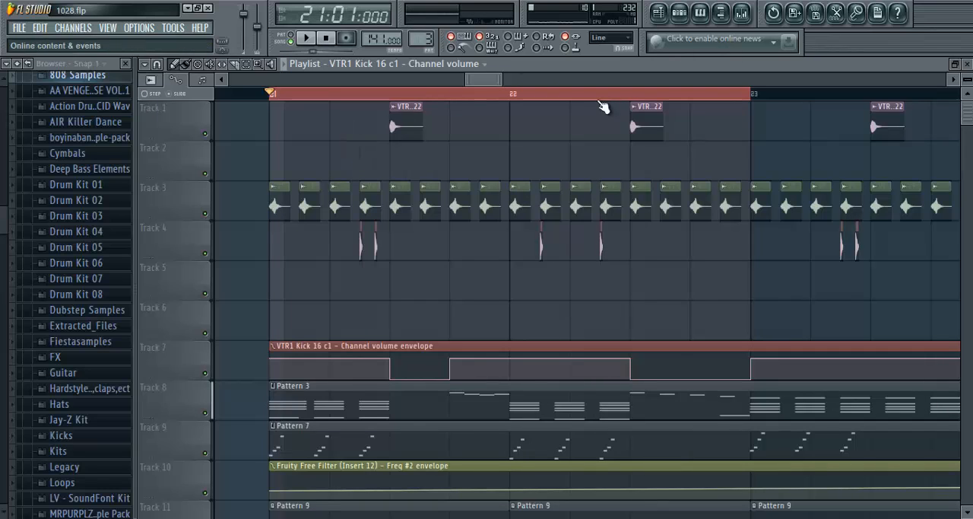
# - Check the VTR1 Percussion 22 channel settings and examine the percussion and pattern clips across tracks 1 to 12 from bar 21
pyautogui.doubleClick(404, 126)
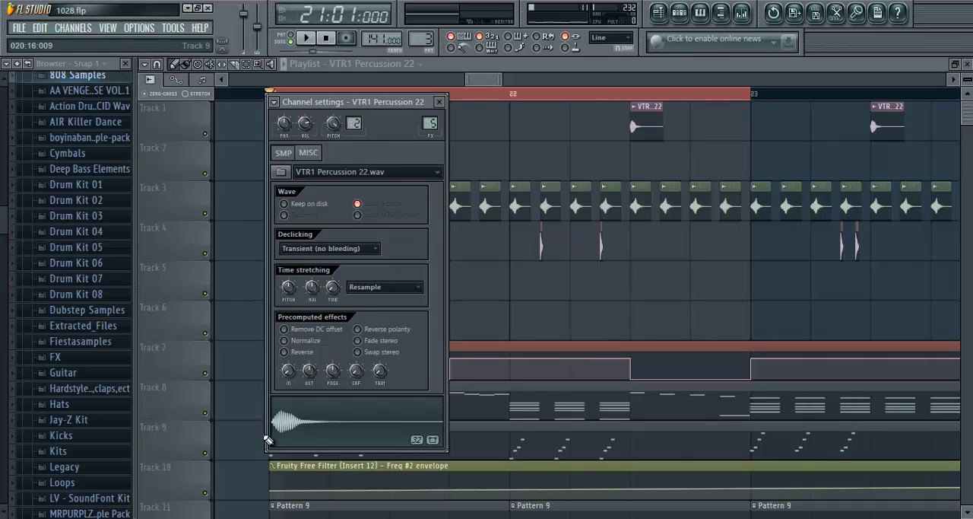
pyautogui.click(439, 101)
pyautogui.scroll(-5, 424, 178)
pyautogui.scroll(4, 403, 169)
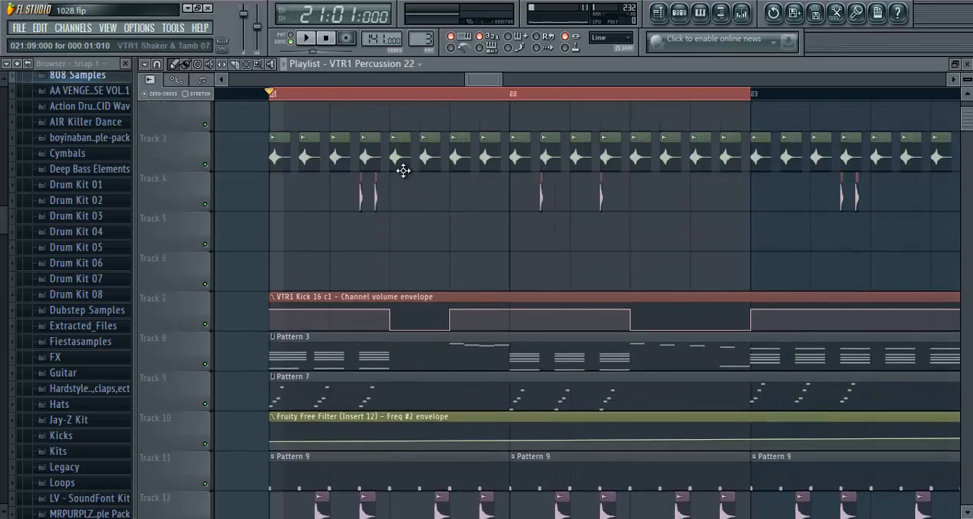
pyautogui.scroll(1, 403, 173)
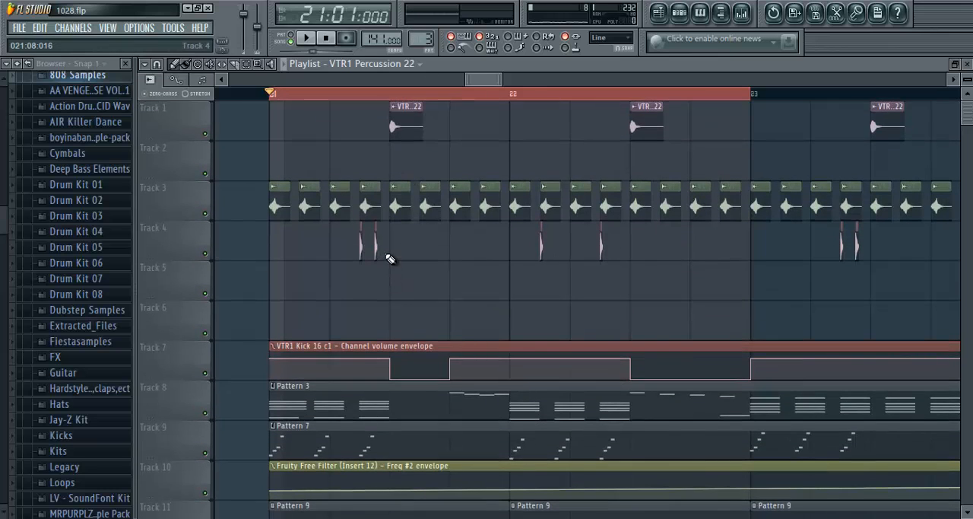
pyautogui.scroll(-4, 389, 255)
pyautogui.scroll(4, 391, 249)
pyautogui.scroll(-7, 391, 247)
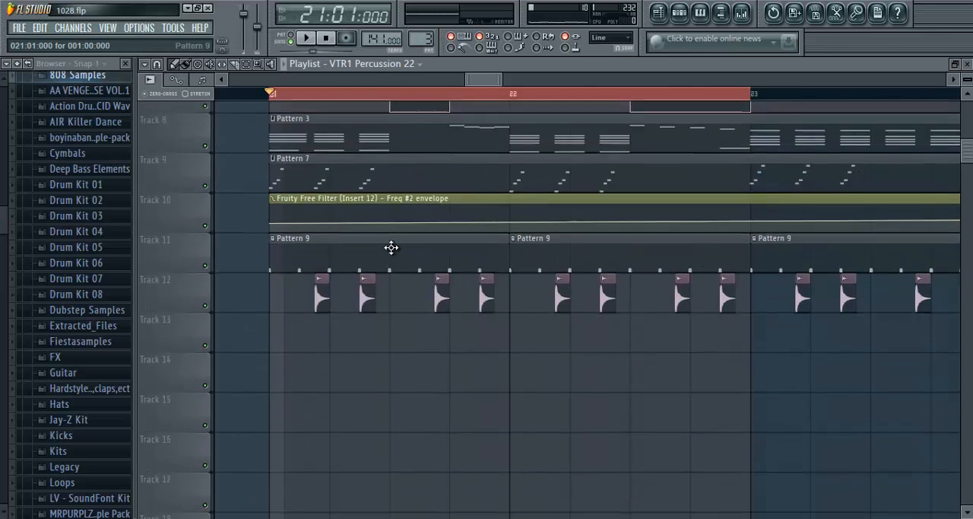
pyautogui.scroll(7, 396, 238)
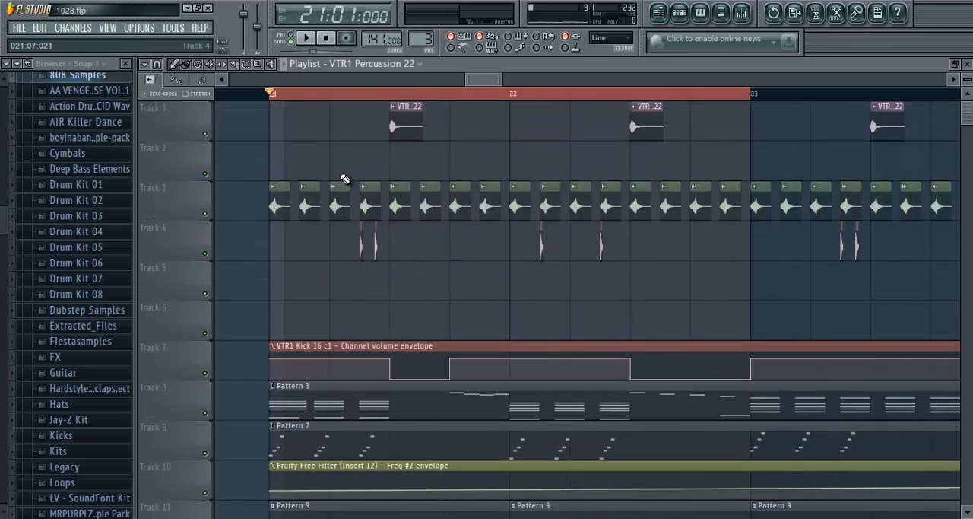
# - Solo the Massive channel among the unsorted channels and play Pattern 3
pyautogui.click(968, 65)
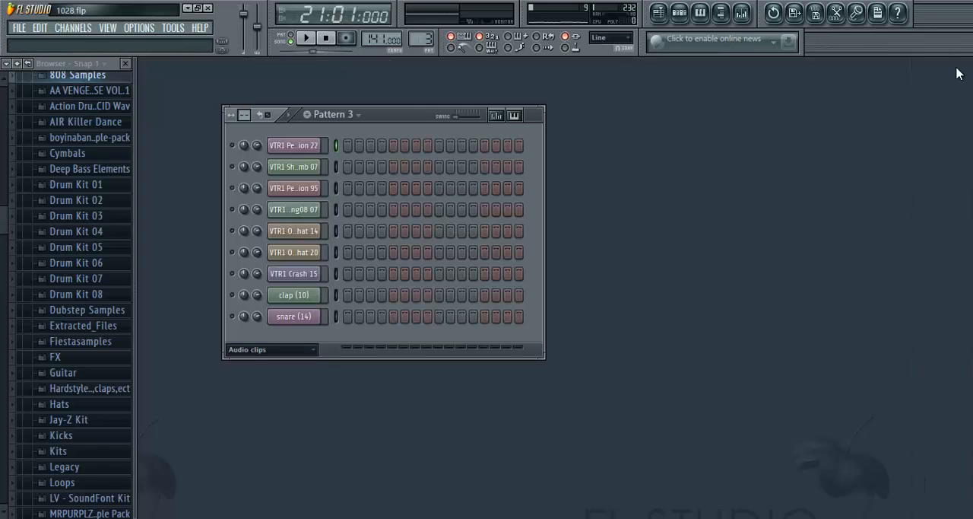
pyautogui.click(304, 350)
pyautogui.click(265, 419)
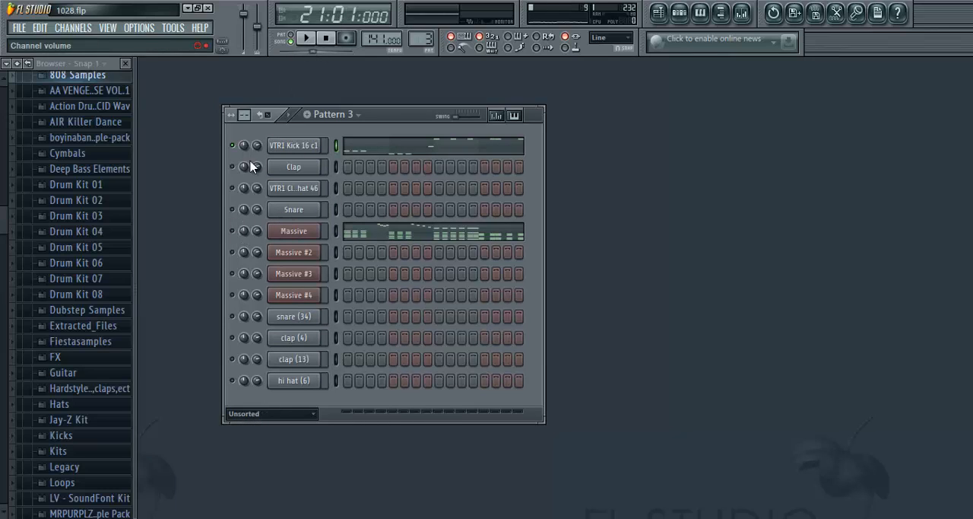
pyautogui.click(307, 41)
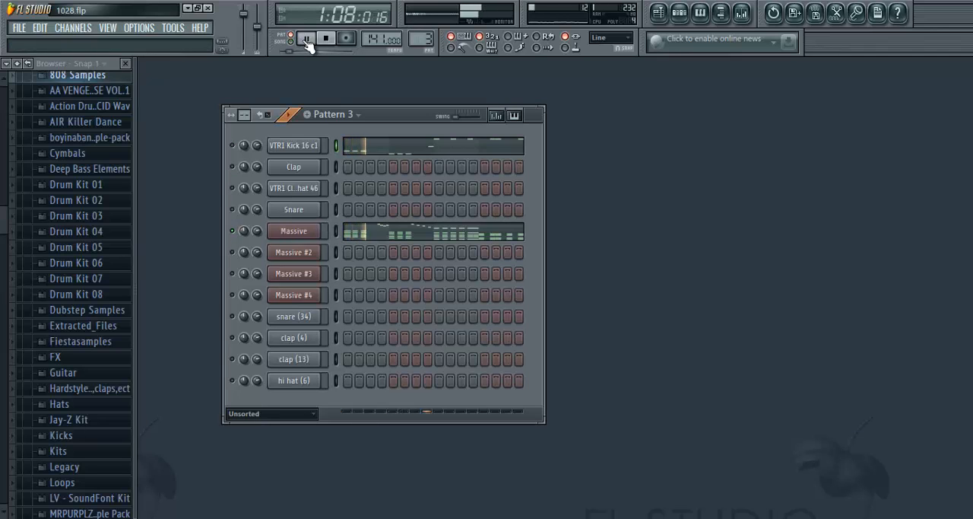
# - Select mixer Insert 12 and check its Fruity Free Filter slot while Pattern 3 plays
pyautogui.click(742, 13)
pyautogui.click(529, 174)
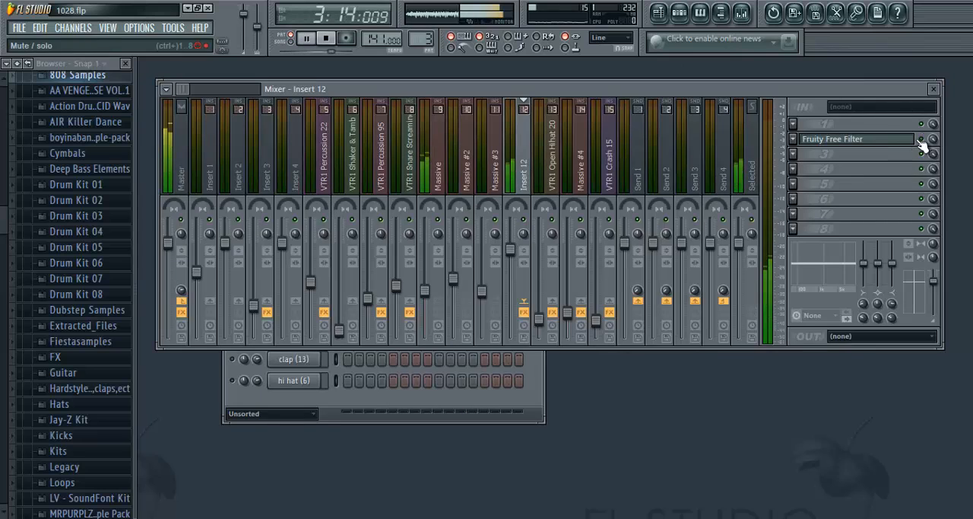
pyautogui.click(934, 89)
pyautogui.click(659, 13)
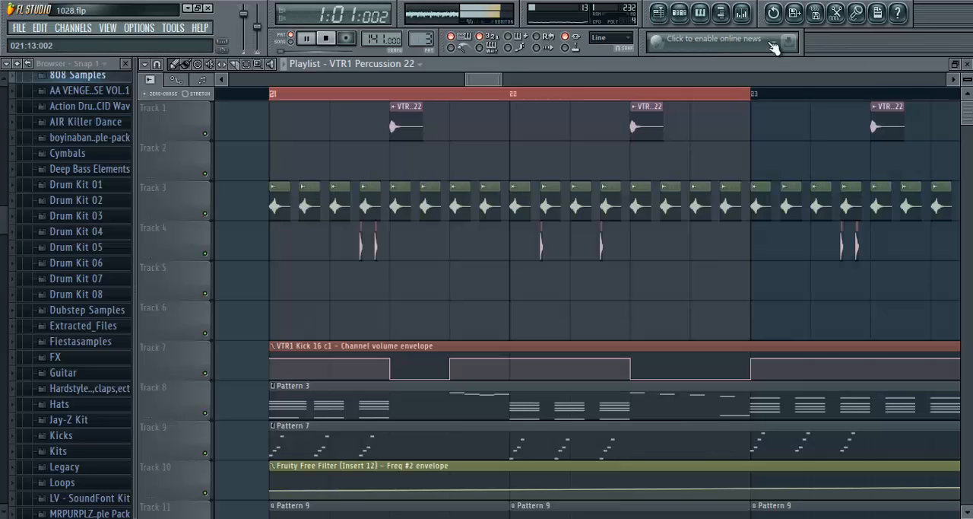
pyautogui.click(968, 64)
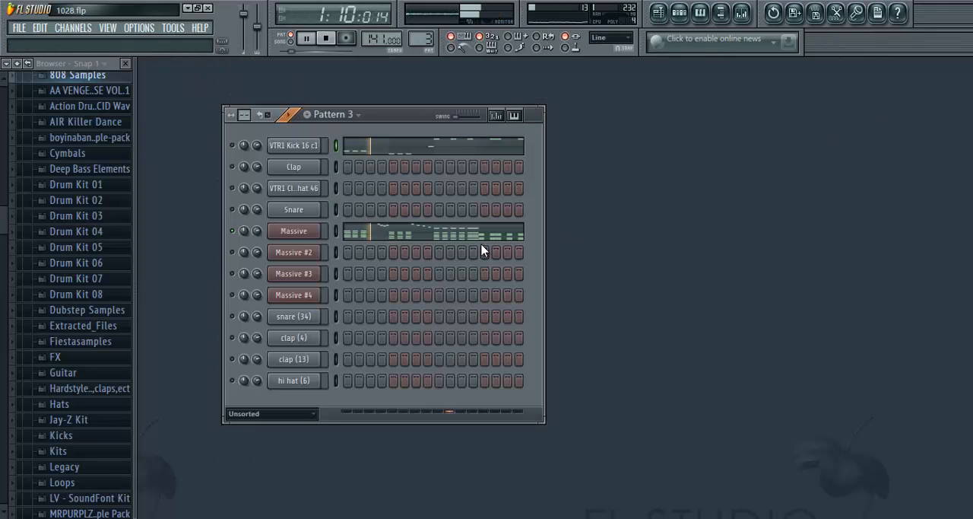
# - Stop playback and examine the Pattern 3 chord and melody notes in the Massive piano roll
pyautogui.rightClick(298, 233)
pyautogui.click(346, 229)
pyautogui.click(329, 34)
pyautogui.scroll(-5, 283, 102)
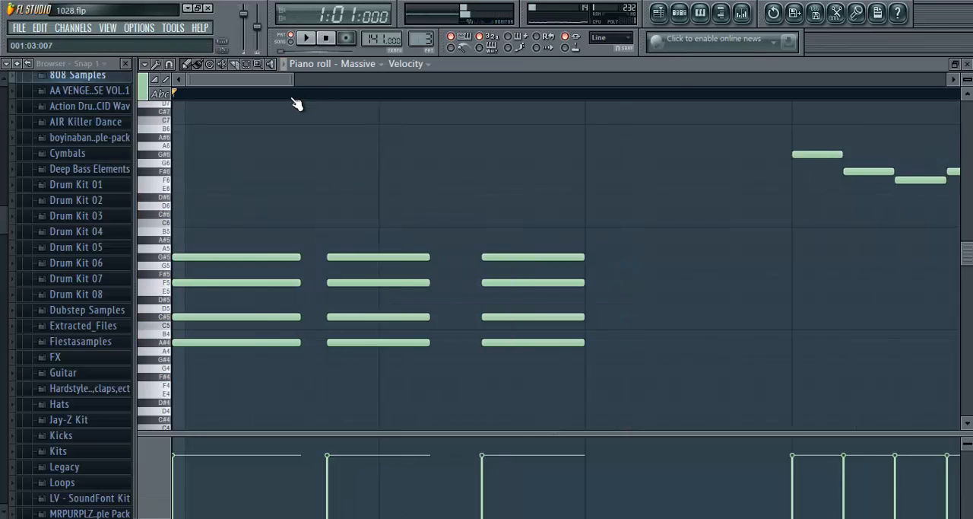
pyautogui.scroll(-3, 283, 101)
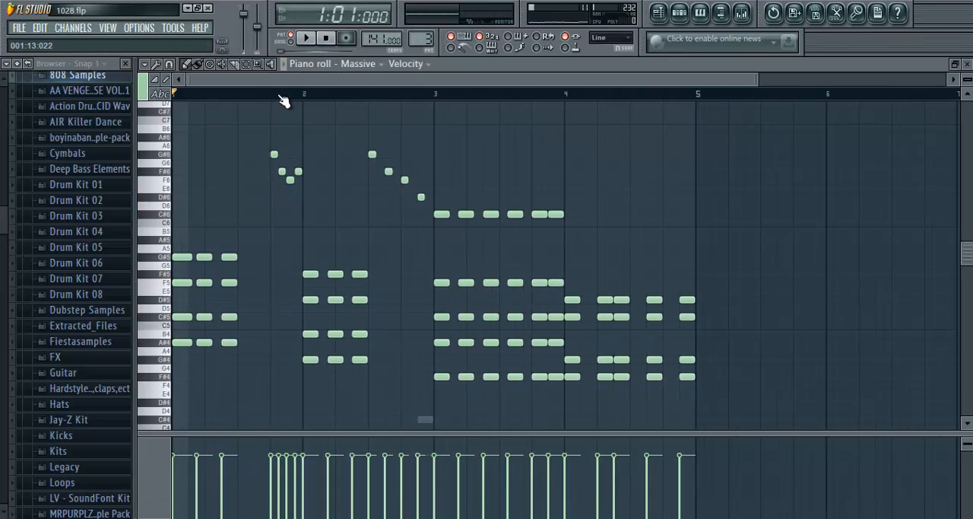
pyautogui.scroll(6, 283, 101)
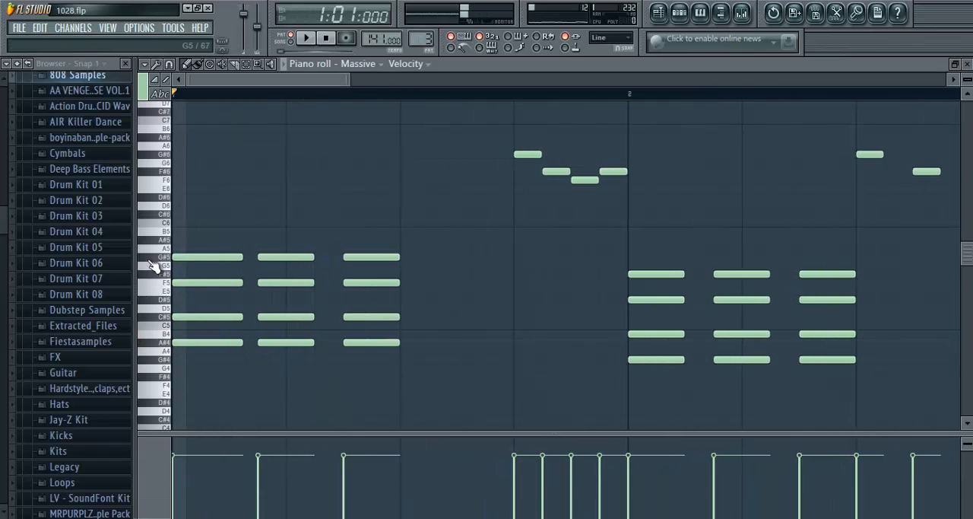
# - Sound the first chord's notes G#5, F5, C#5 and A#4 one by one on the Massive piano roll keyboard
pyautogui.click(168, 258)
pyautogui.click(167, 282)
pyautogui.click(168, 318)
pyautogui.click(171, 345)
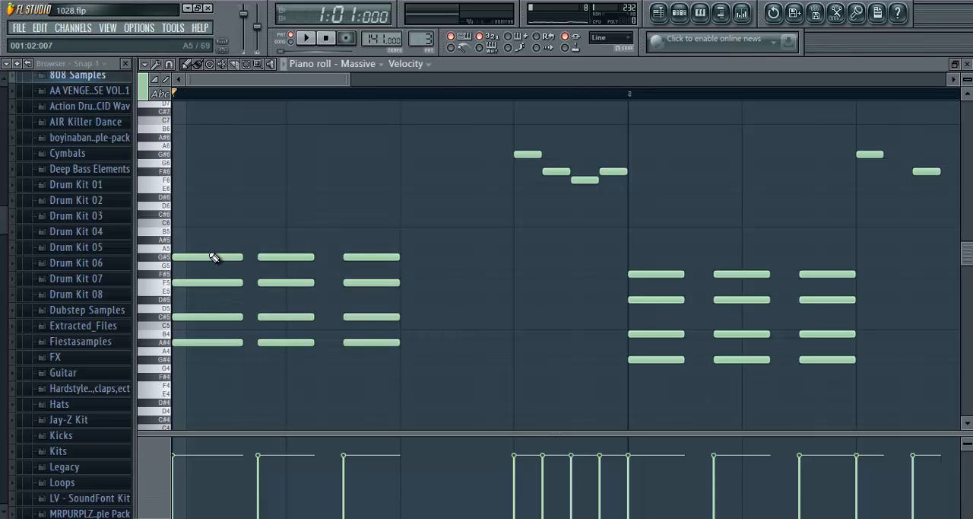
# - Compare the first chord's lowest note A#4 with its highest note G#5 by sounding both keys
pyautogui.scroll(3, 219, 158)
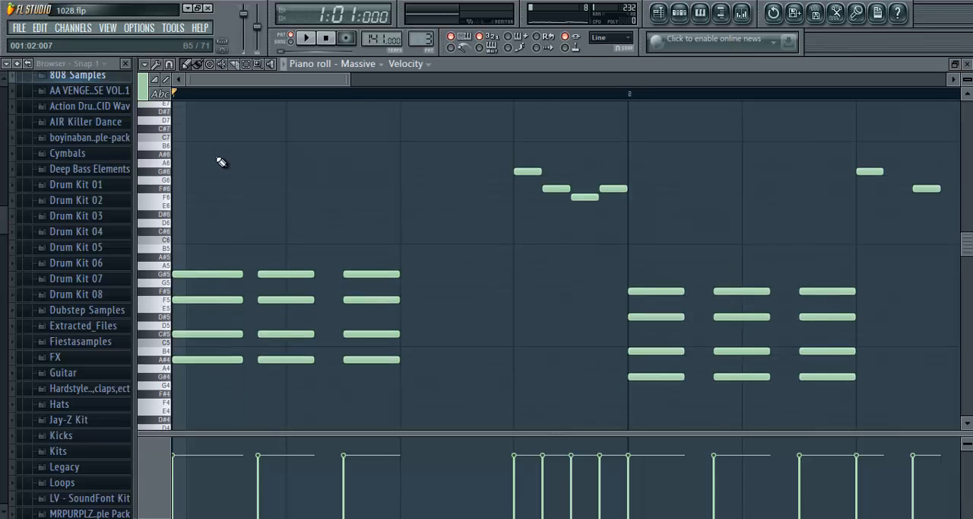
pyautogui.scroll(-2, 225, 95)
pyautogui.scroll(4, 232, 86)
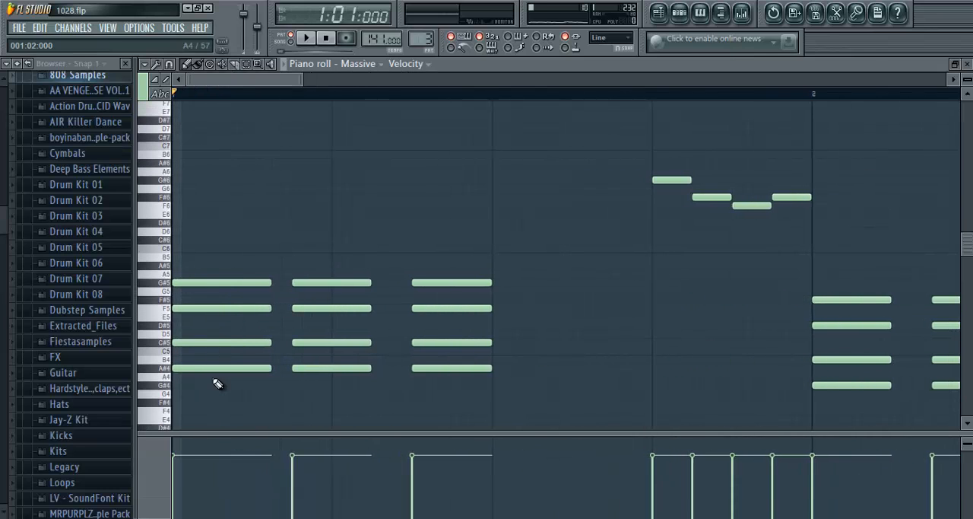
pyautogui.click(172, 371)
pyautogui.click(168, 277)
pyautogui.click(166, 372)
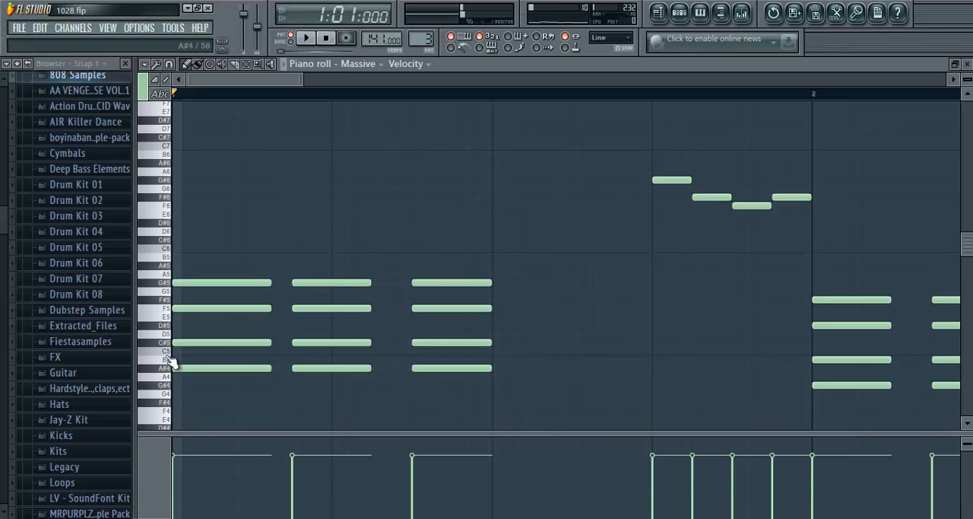
pyautogui.scroll(3, 225, 86)
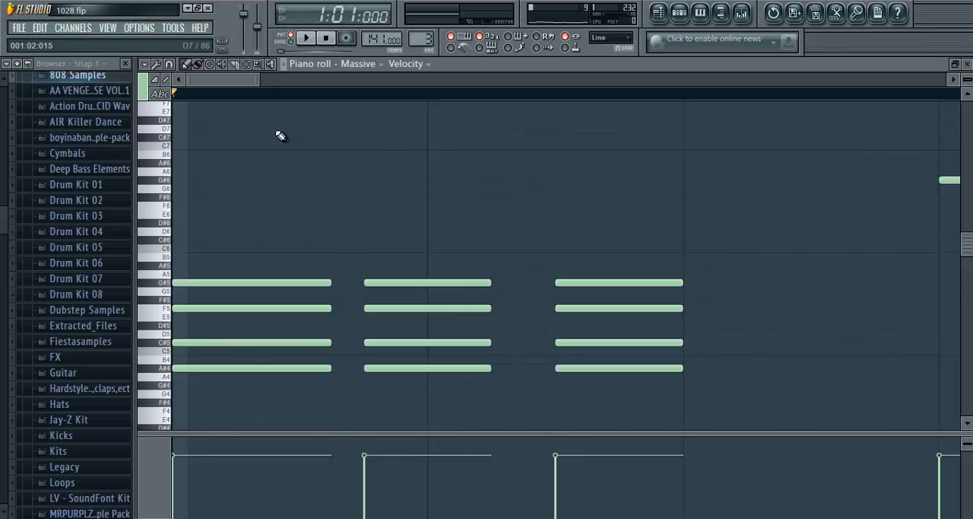
pyautogui.click(167, 369)
# - Examine all four bars of the Pattern 3 chords and melody, play them through, and close the piano roll
pyautogui.scroll(-3, 264, 100)
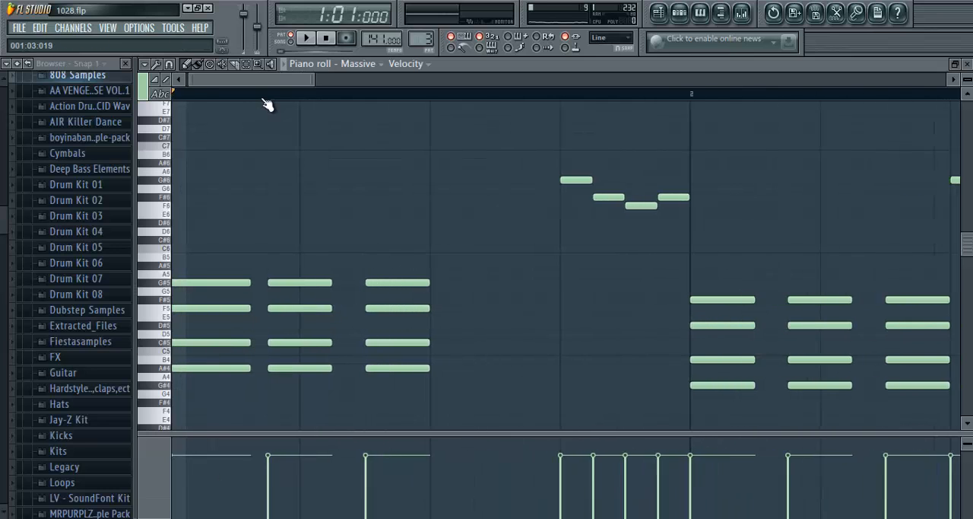
pyautogui.scroll(2, 264, 100)
pyautogui.moveTo(262, 80); pyautogui.dragTo(177, 87)
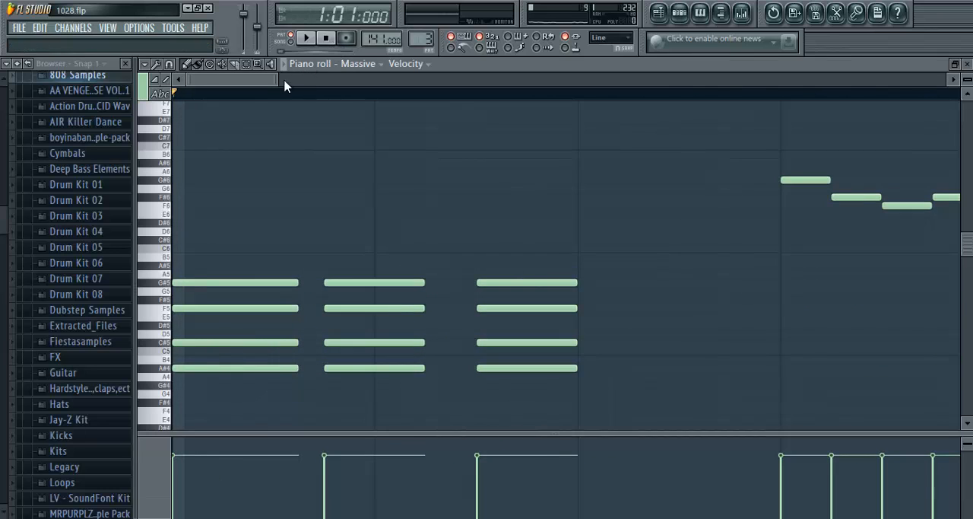
pyautogui.scroll(-2, 270, 93)
pyautogui.scroll(-4, 274, 98)
pyautogui.scroll(-4, 305, 139)
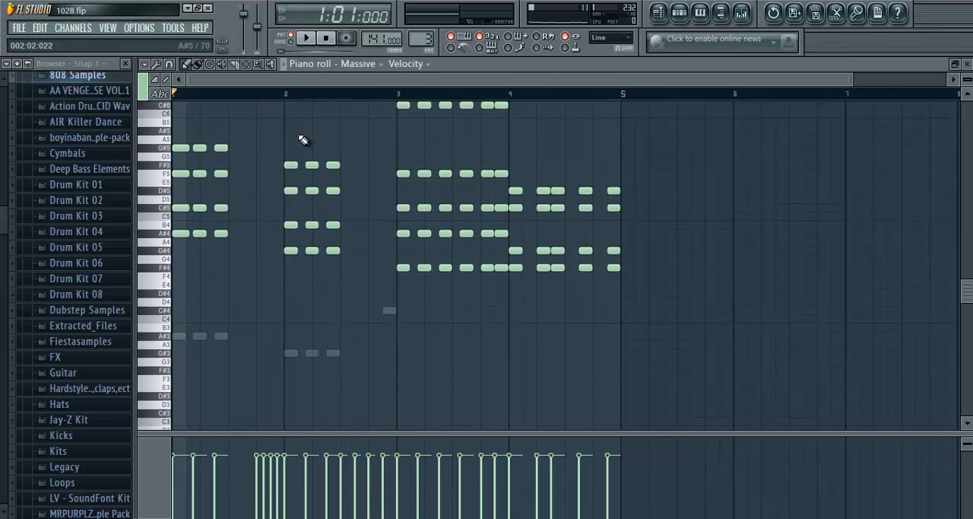
pyautogui.scroll(2, 304, 139)
pyautogui.scroll(1, 303, 139)
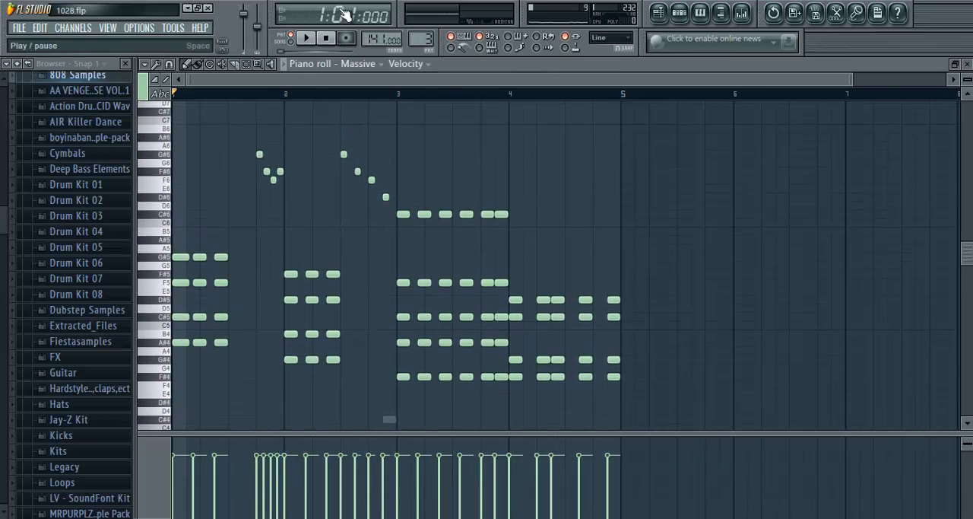
pyautogui.press('space')
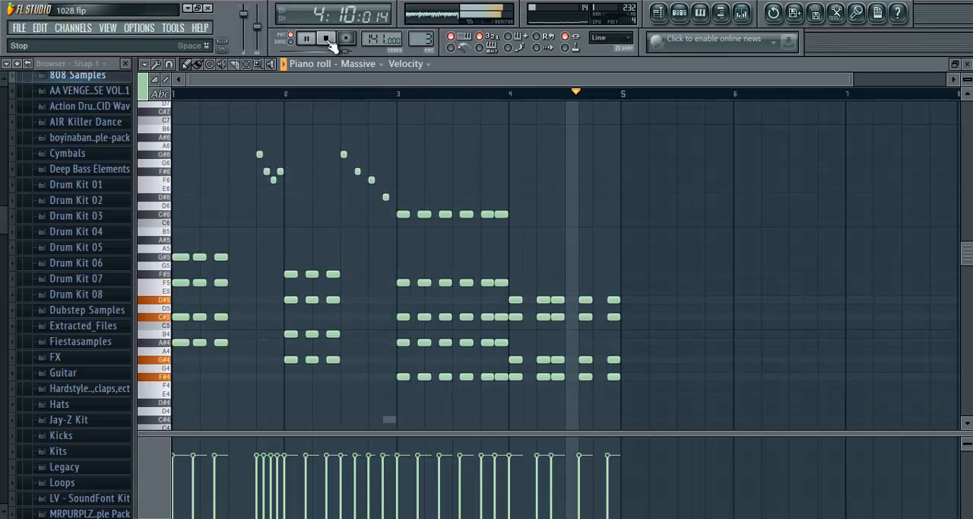
pyautogui.click(329, 39)
pyautogui.click(966, 64)
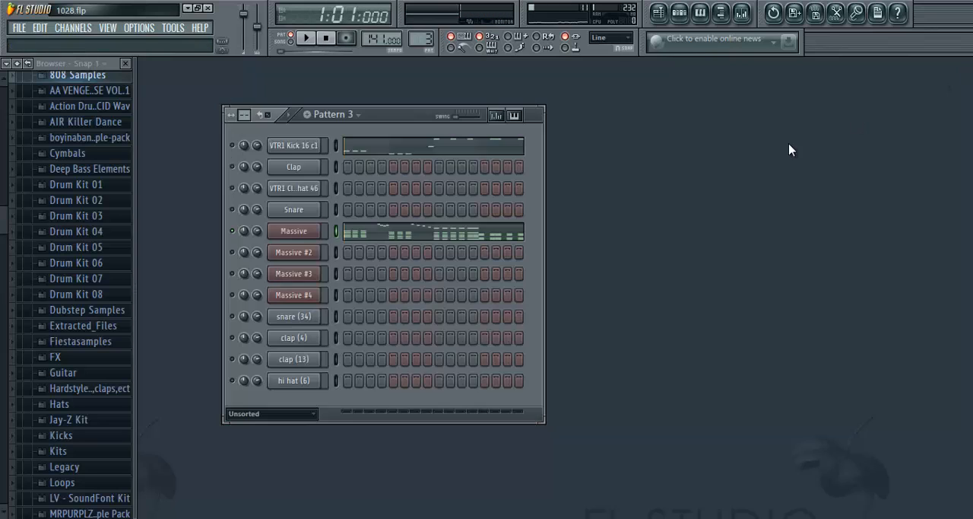
# - Open the Massive channel's synth and examine its oscillator and Voicing settings
pyautogui.click(304, 235)
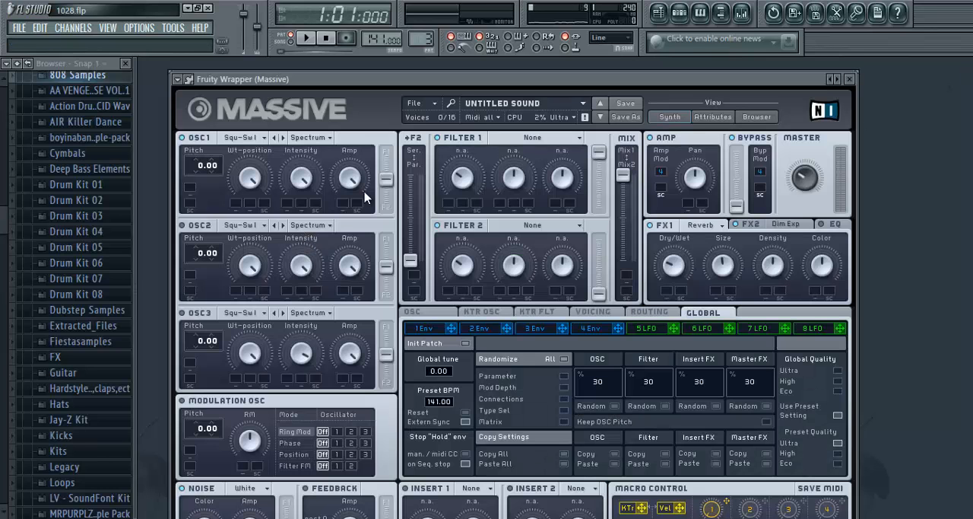
pyautogui.moveTo(434, 79); pyautogui.dragTo(438, 55)
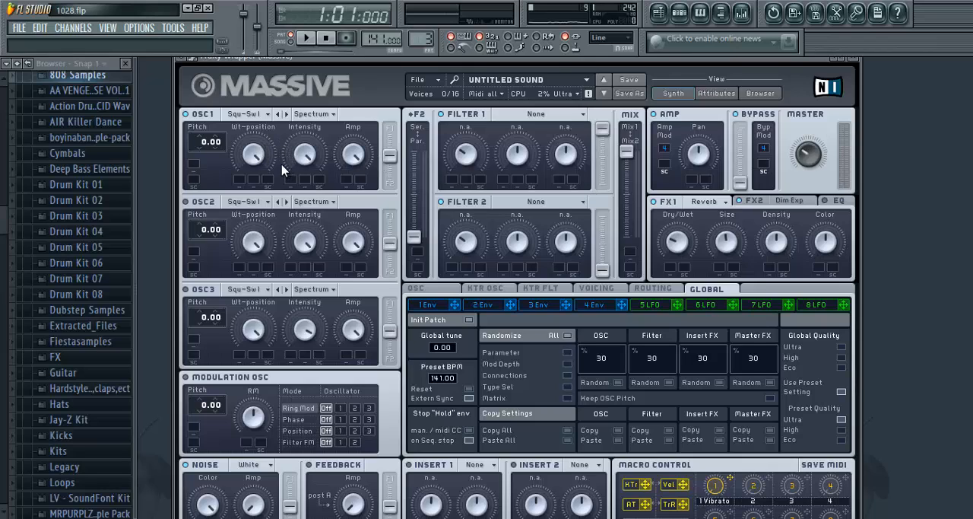
pyautogui.click(433, 81)
pyautogui.click(353, 83)
pyautogui.click(597, 288)
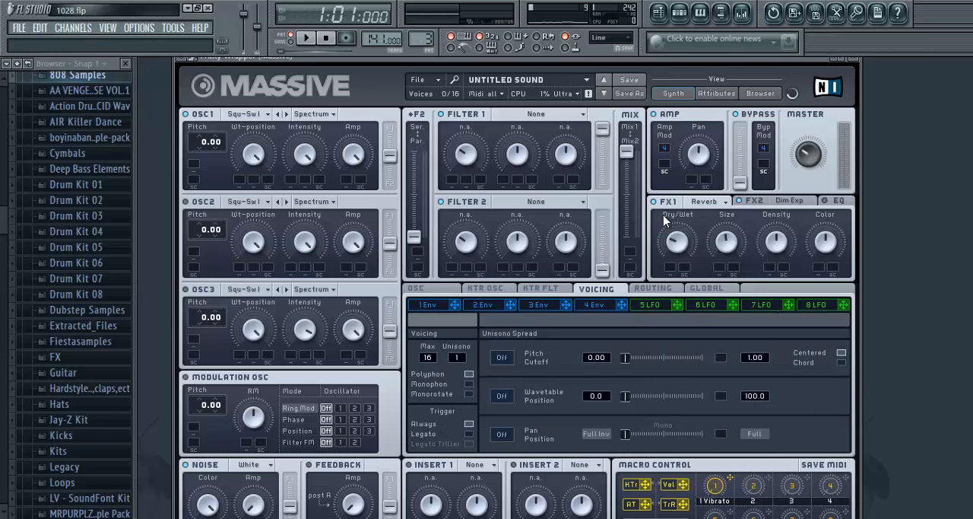
# - Check the FX1 effect choices, keeping Reverb, and inspect the Size of the Dimension Expander in FX2
pyautogui.click(713, 206)
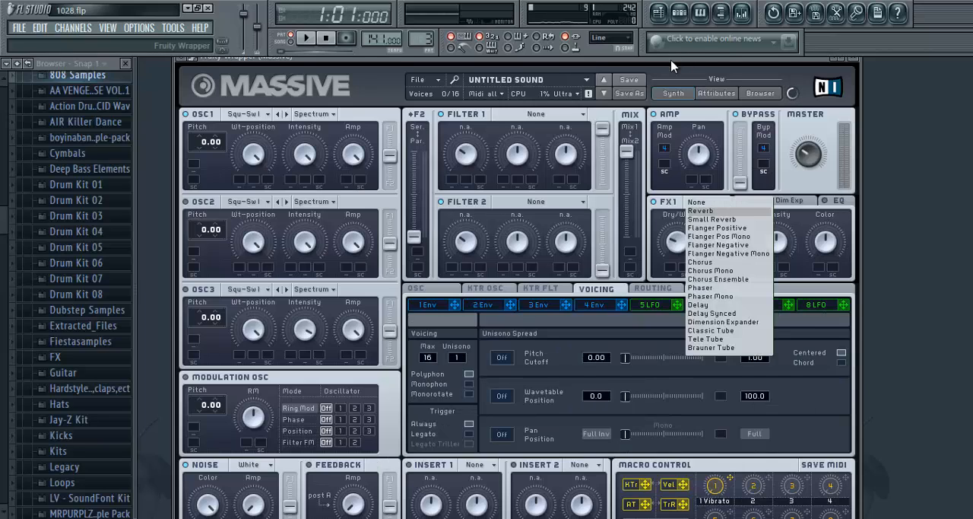
pyautogui.click(711, 216)
pyautogui.click(761, 205)
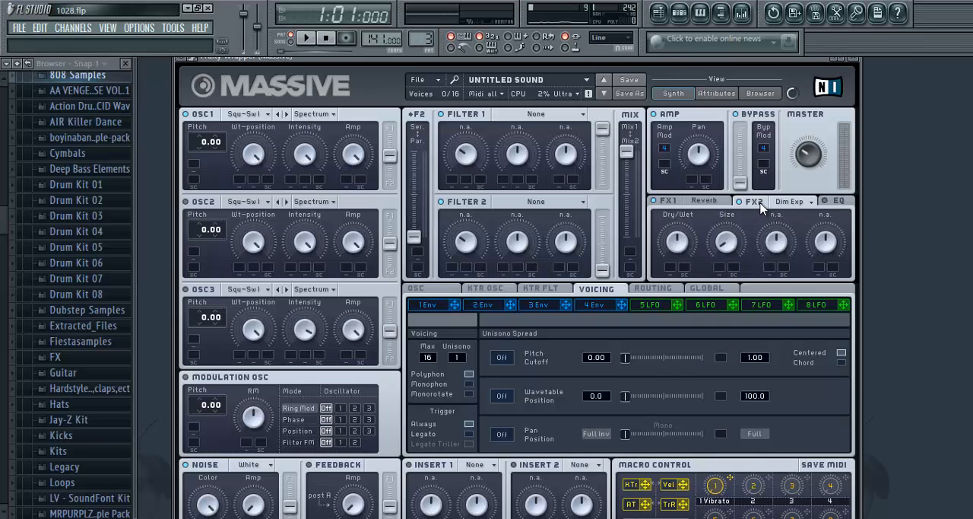
pyautogui.click(727, 248)
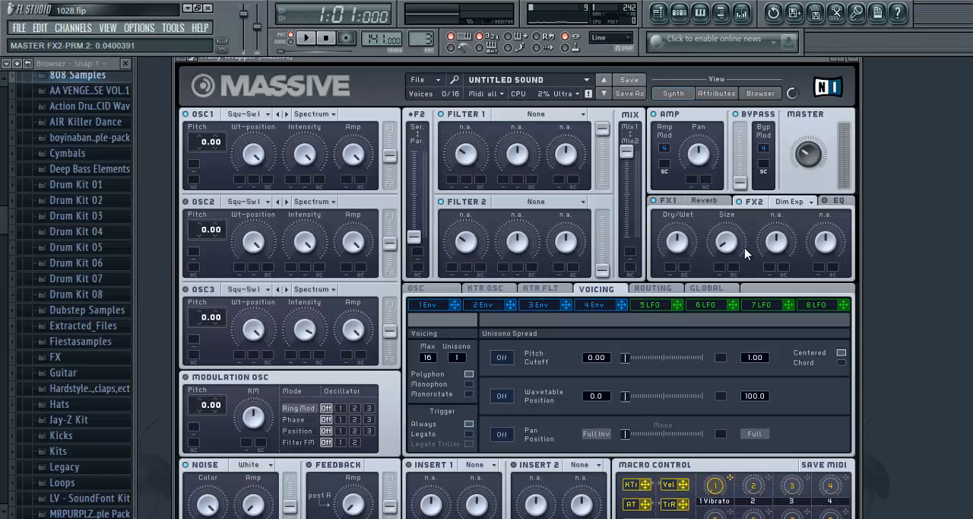
# - Set the FX1 reverb's Dry/Wet to 0.1875 and play Pattern 3 briefly to hear the sound
pyautogui.click(690, 207)
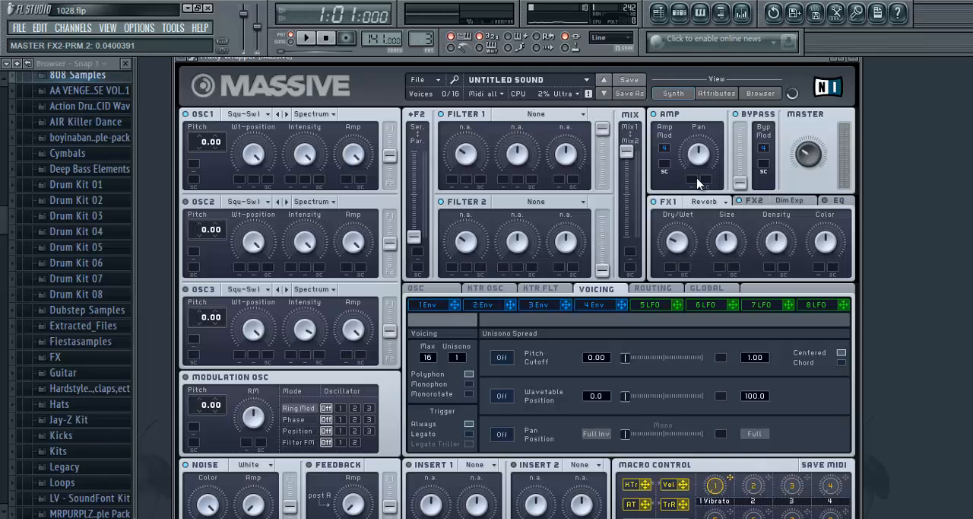
pyautogui.click(724, 245)
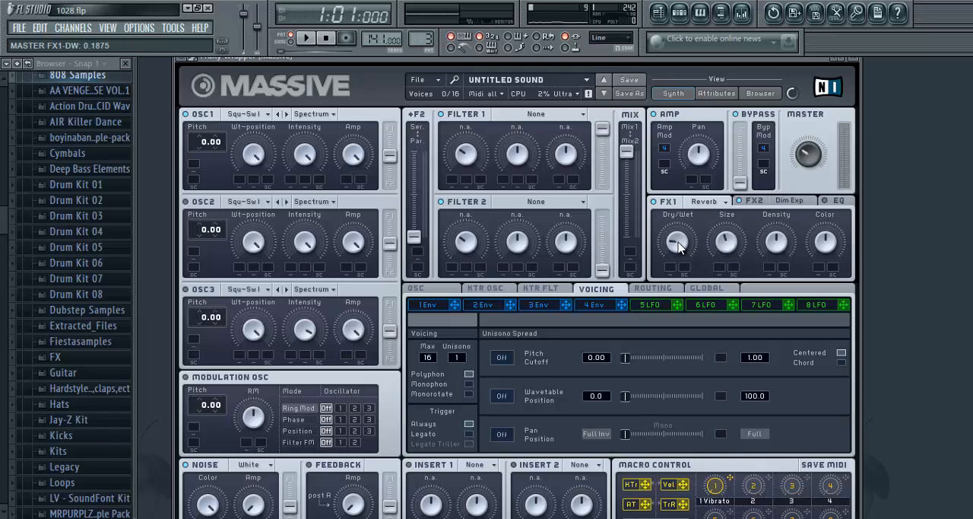
pyautogui.click(306, 37)
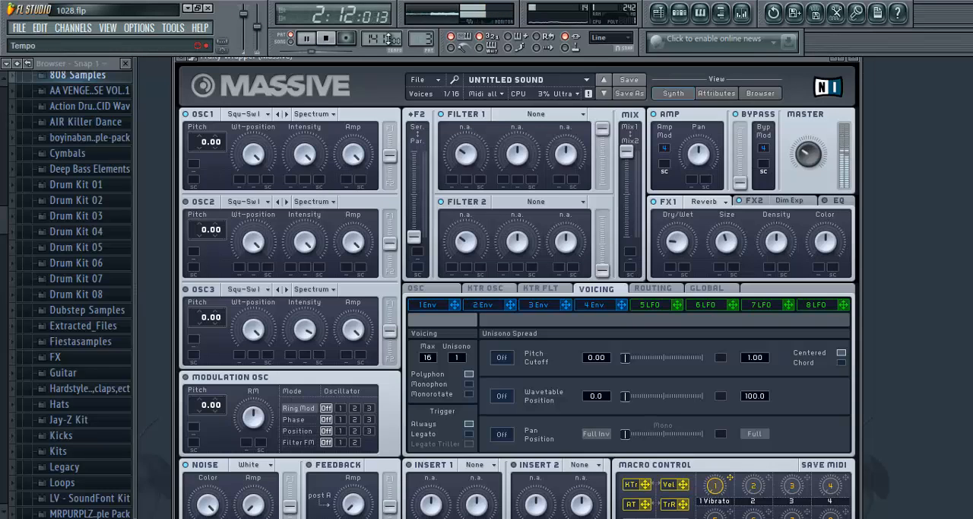
pyautogui.press('space')
# - Close the Massive synth and check the effect slots of its mixer insert 9
pyautogui.click(854, 62)
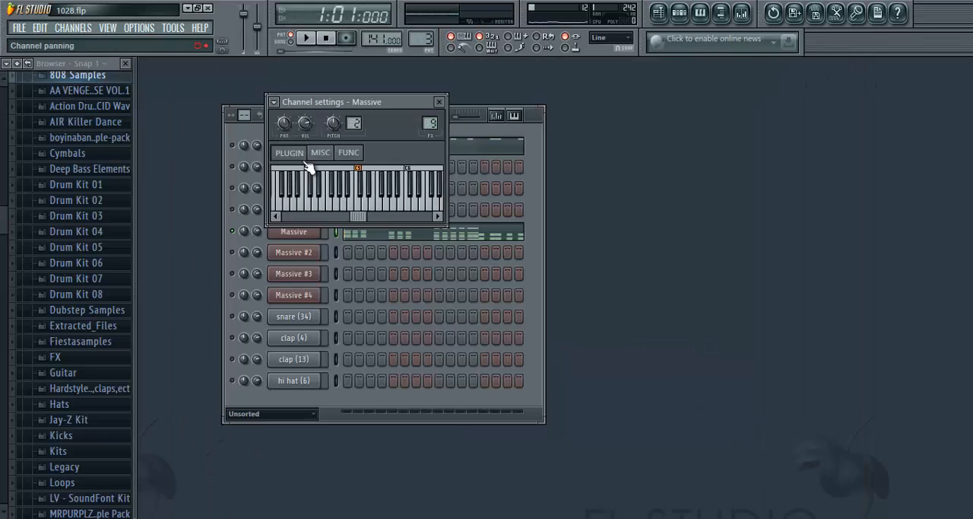
pyautogui.click(441, 101)
pyautogui.click(293, 237)
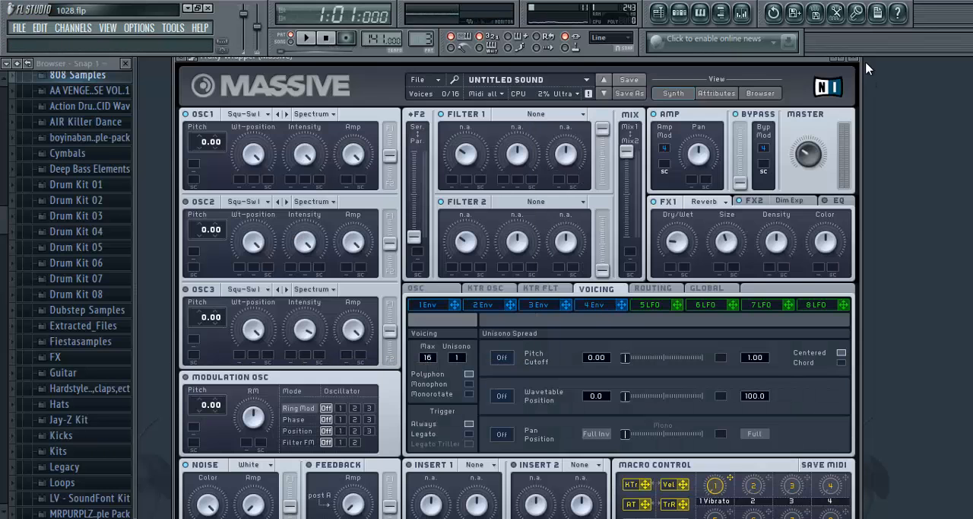
pyautogui.click(854, 62)
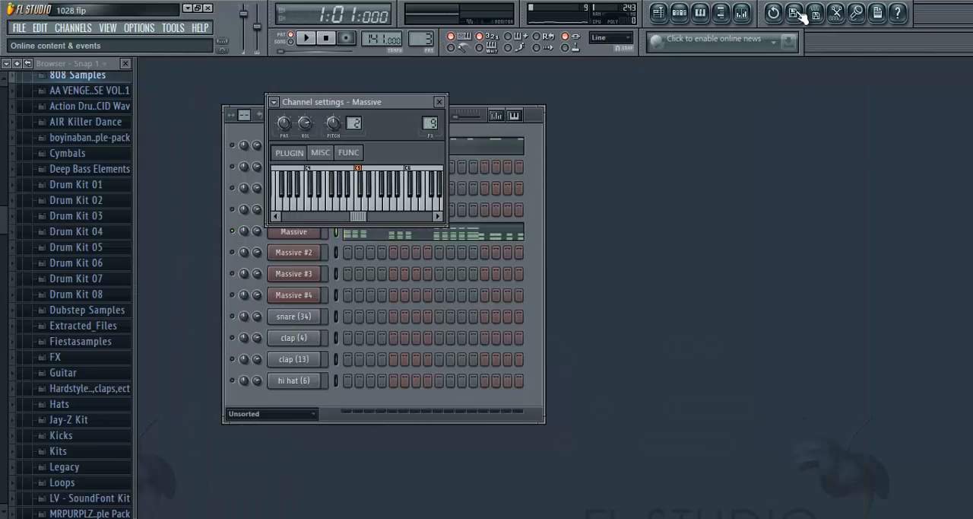
pyautogui.click(741, 12)
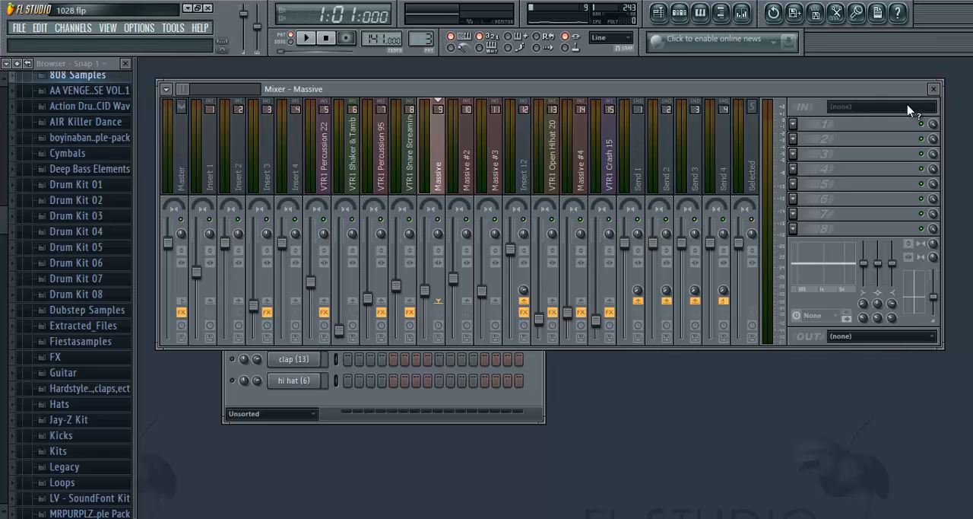
pyautogui.click(934, 89)
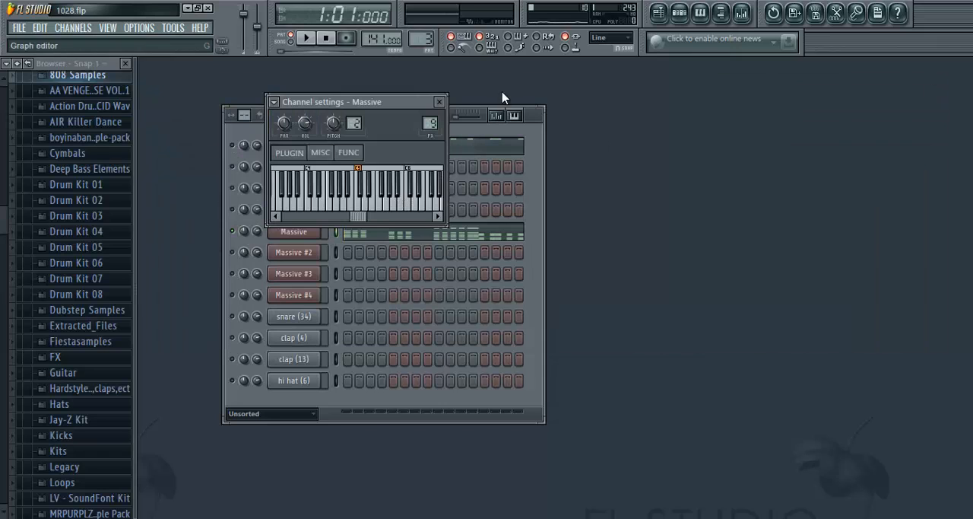
pyautogui.click(441, 102)
# - Switch to Pattern 4, solo the Massive #2 channel and open its piano roll
pyautogui.moveTo(423, 37); pyautogui.dragTo(424, 31)
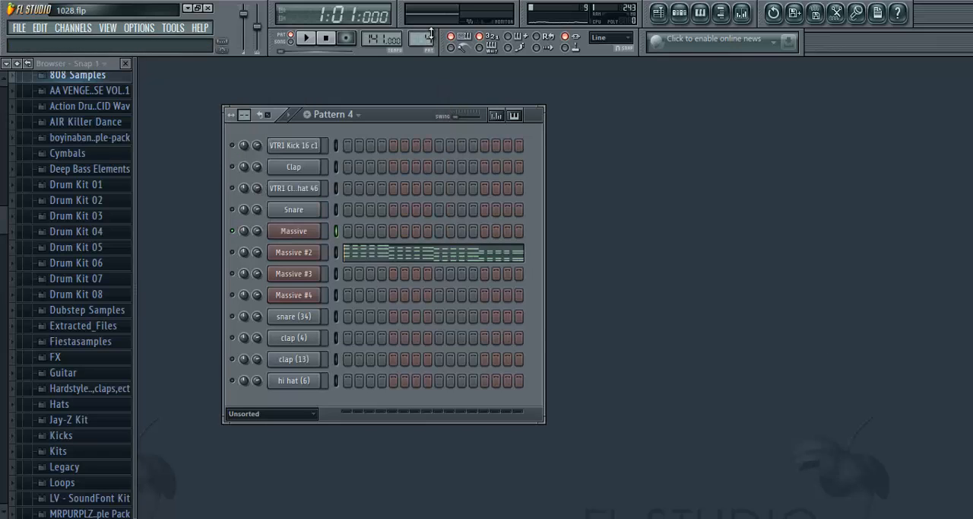
pyautogui.rightClick(232, 252)
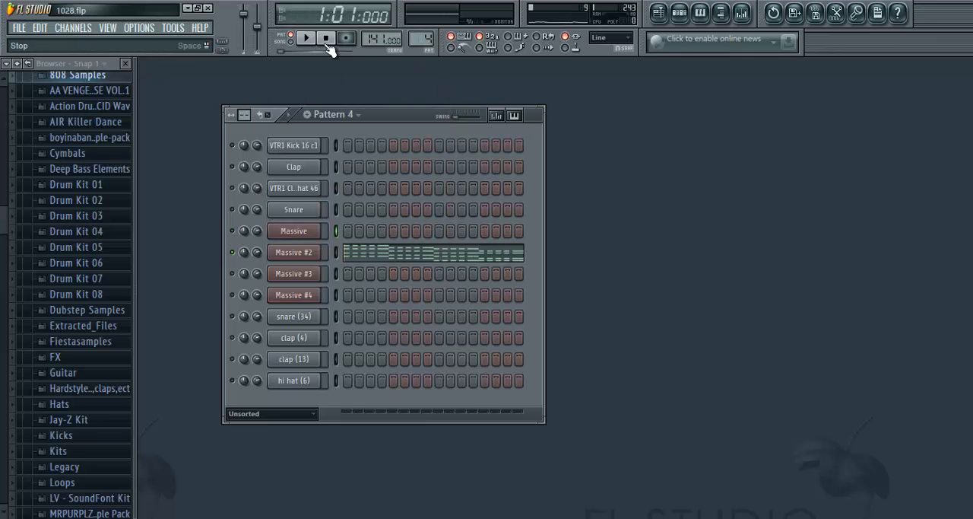
pyautogui.rightClick(303, 252)
pyautogui.click(341, 254)
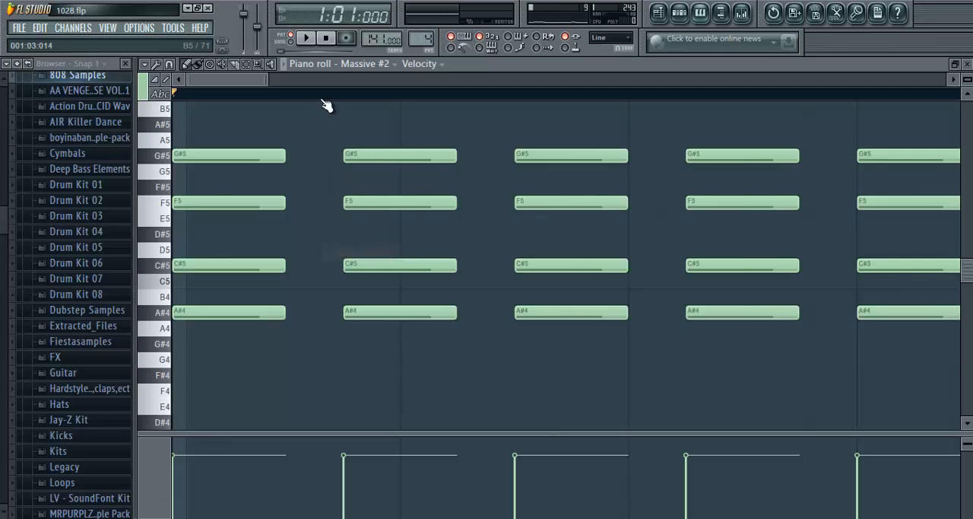
# - Play Pattern 4 while examining all four bars of the Massive #2 chords, and close the piano roll
pyautogui.click(307, 38)
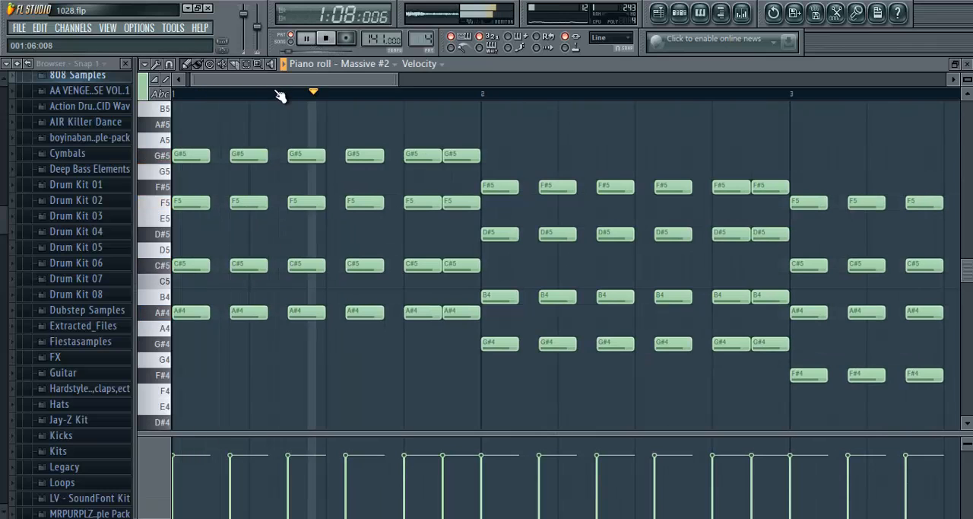
pyautogui.scroll(-2, 278, 97)
pyautogui.scroll(-2, 278, 98)
pyautogui.scroll(2, 365, 173)
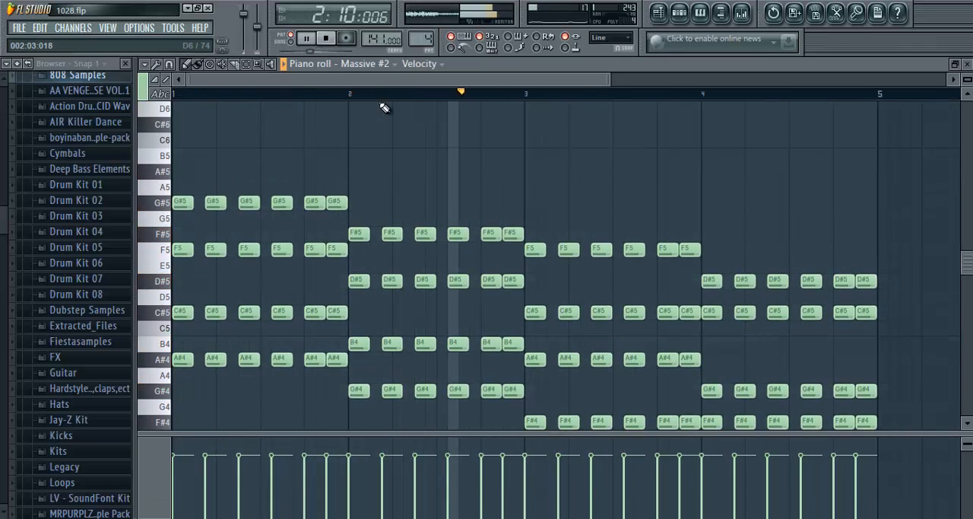
pyautogui.scroll(-3, 387, 106)
pyautogui.scroll(-2, 388, 103)
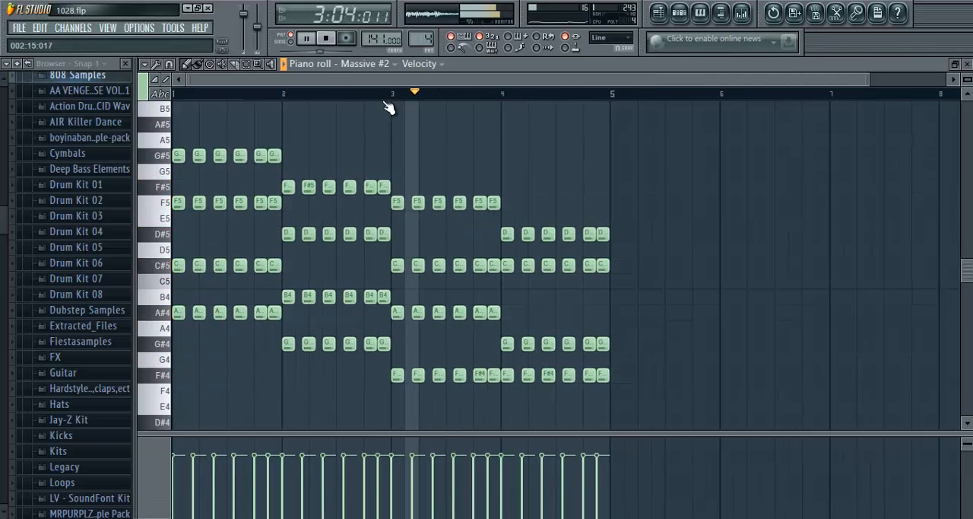
pyautogui.click(967, 67)
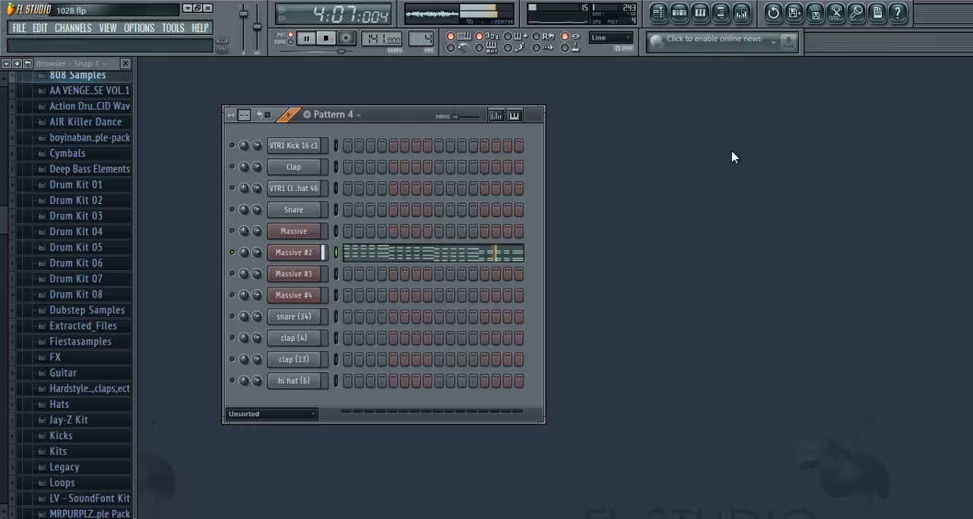
pyautogui.click(325, 37)
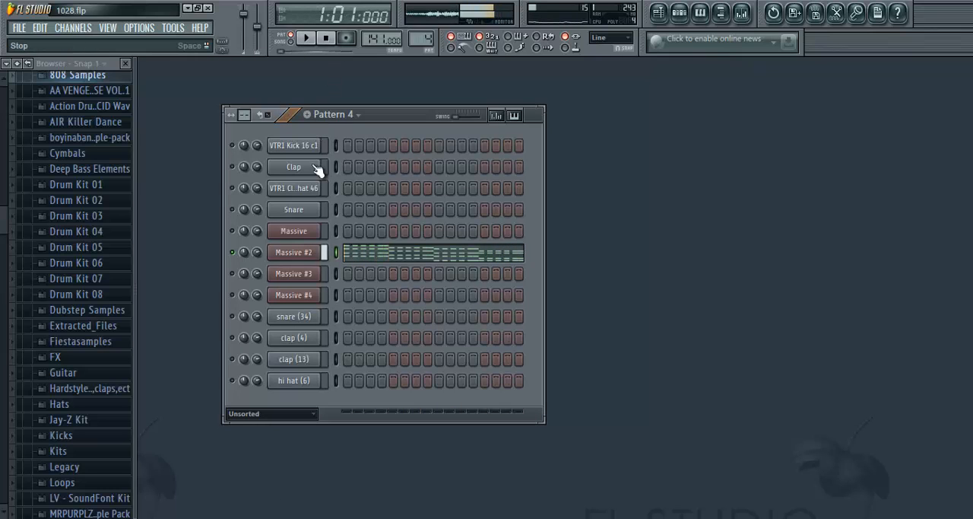
# - Open the Massive #2 synth, check OSC1's Smooth Square wavetable and play Pattern 4 briefly to hear the sound
pyautogui.click(306, 251)
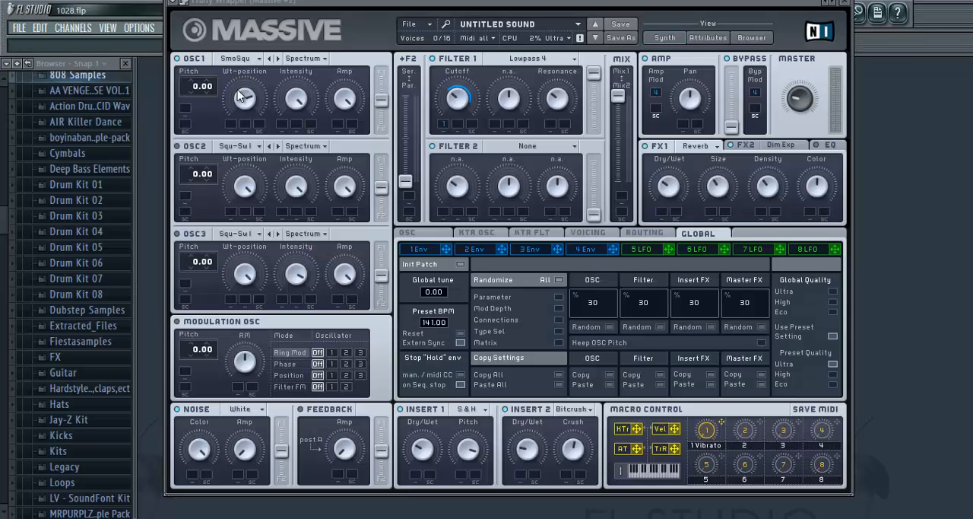
pyautogui.click(244, 60)
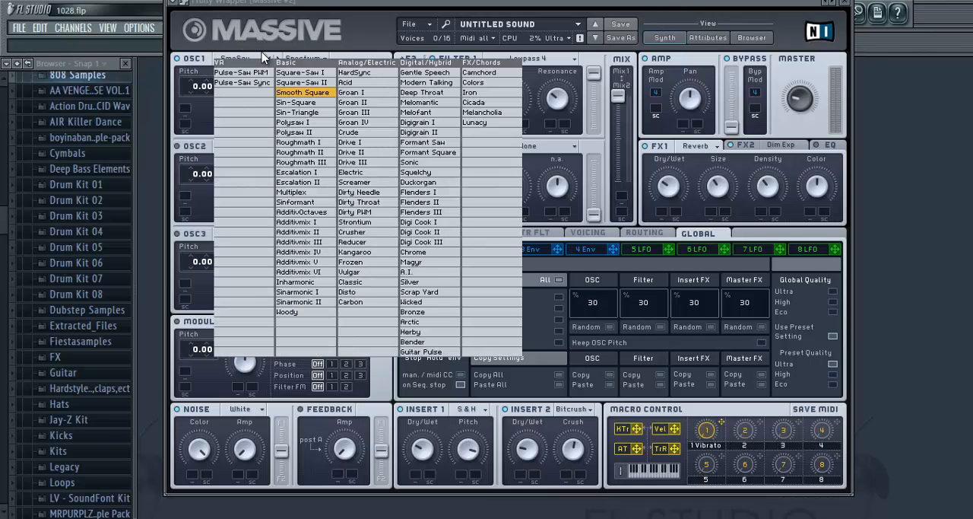
pyautogui.click(286, 92)
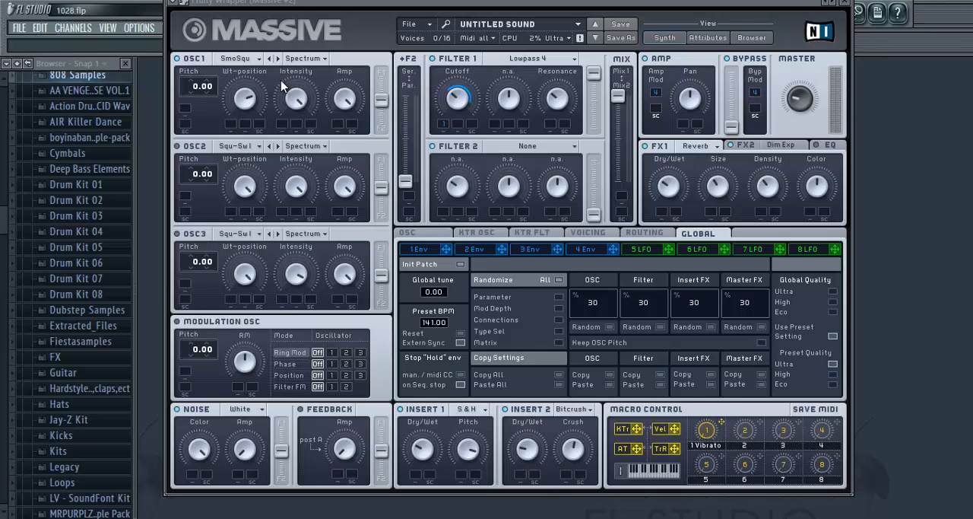
pyautogui.moveTo(327, 3); pyautogui.dragTo(329, 66)
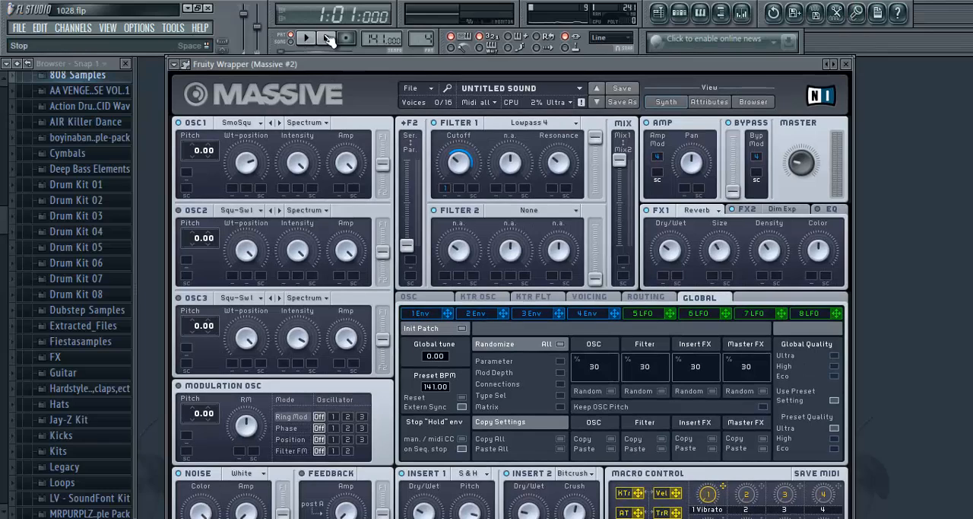
pyautogui.click(305, 38)
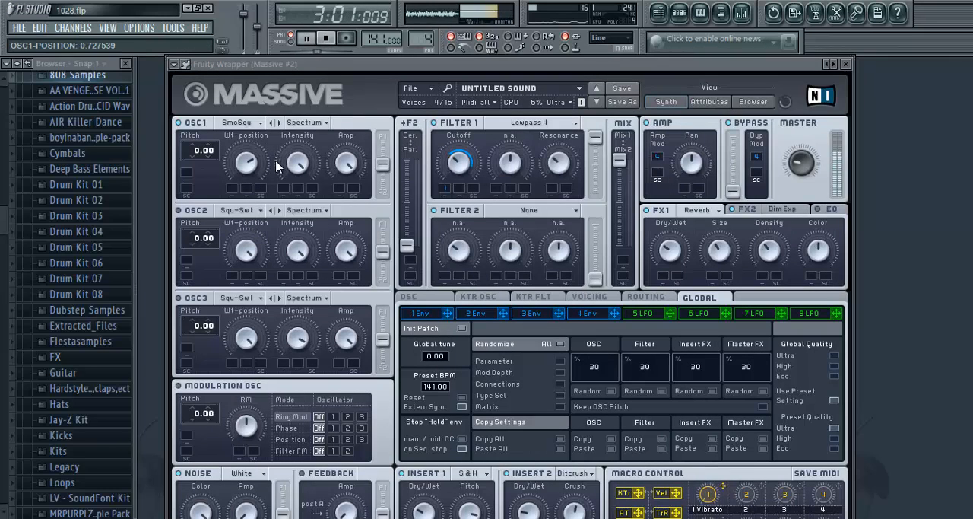
pyautogui.press('space')
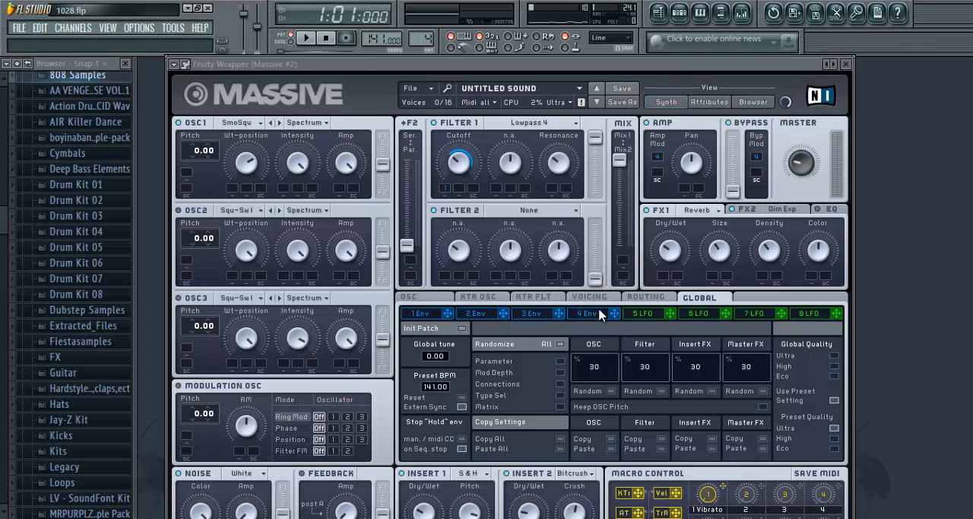
# - Reset the Massive #2 patch to a blank default sound
pyautogui.click(435, 325)
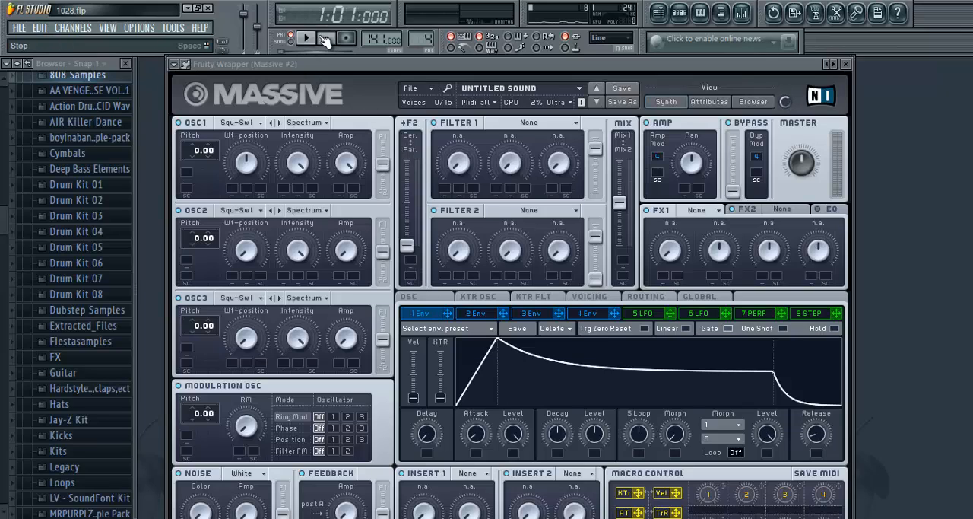
pyautogui.click(847, 65)
pyautogui.click(443, 102)
pyautogui.click(311, 254)
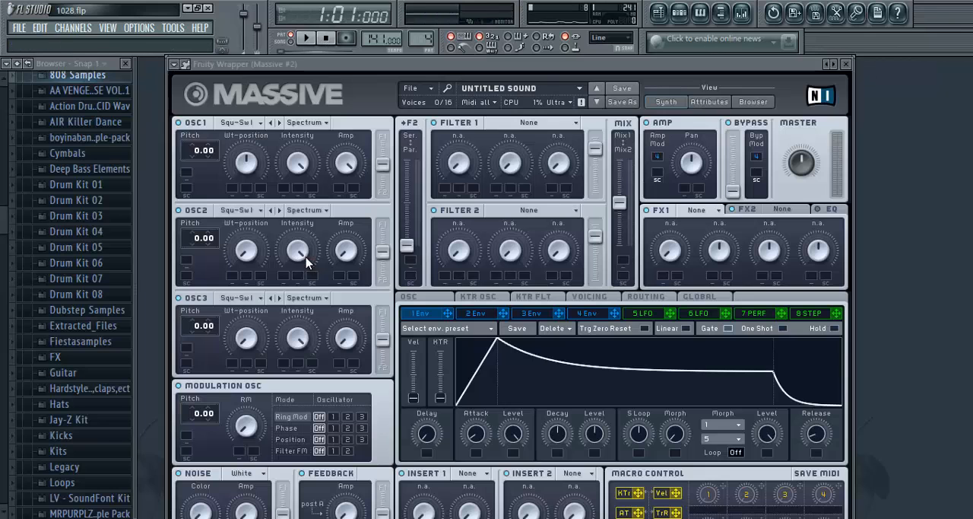
pyautogui.click(411, 88)
pyautogui.click(414, 95)
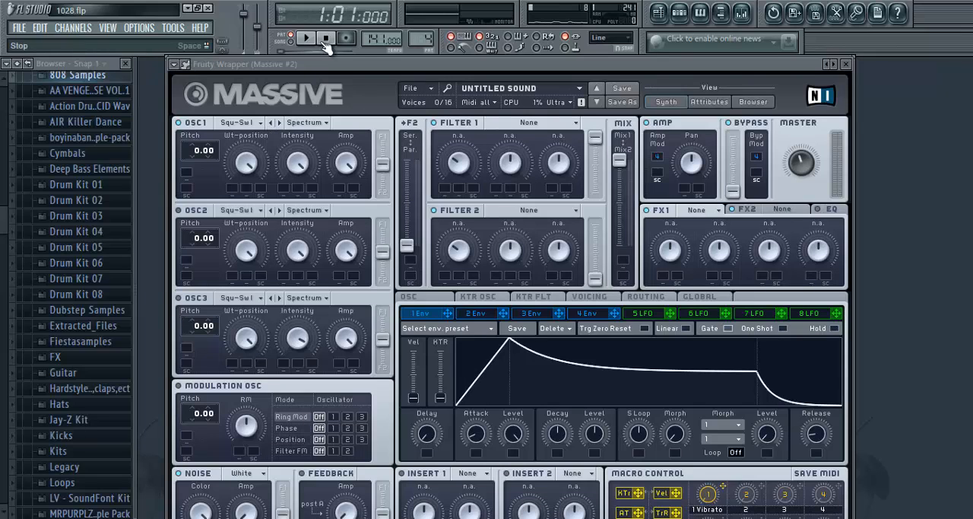
# - Play Pattern 4 and set OSC1 to the Smooth Square wavetable with a Wt-position of 0.681641
pyautogui.press('space')
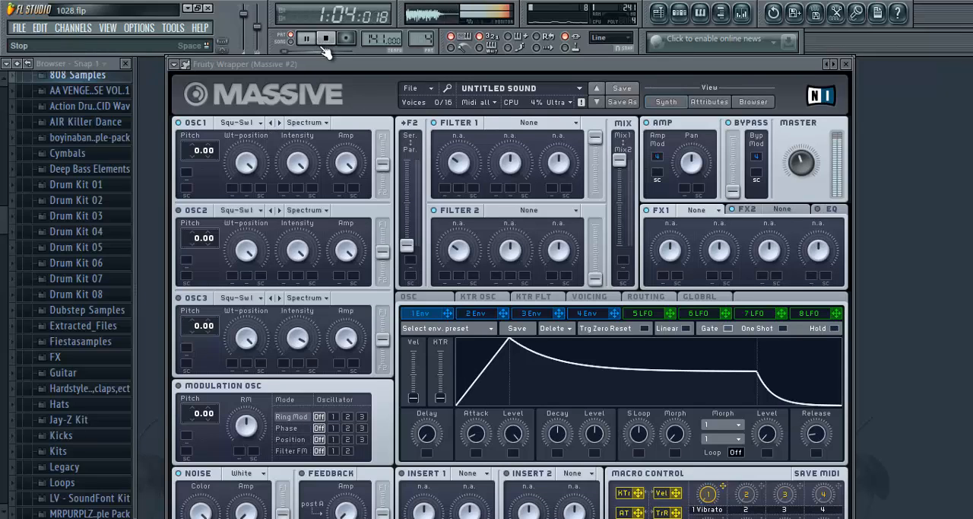
pyautogui.click(235, 124)
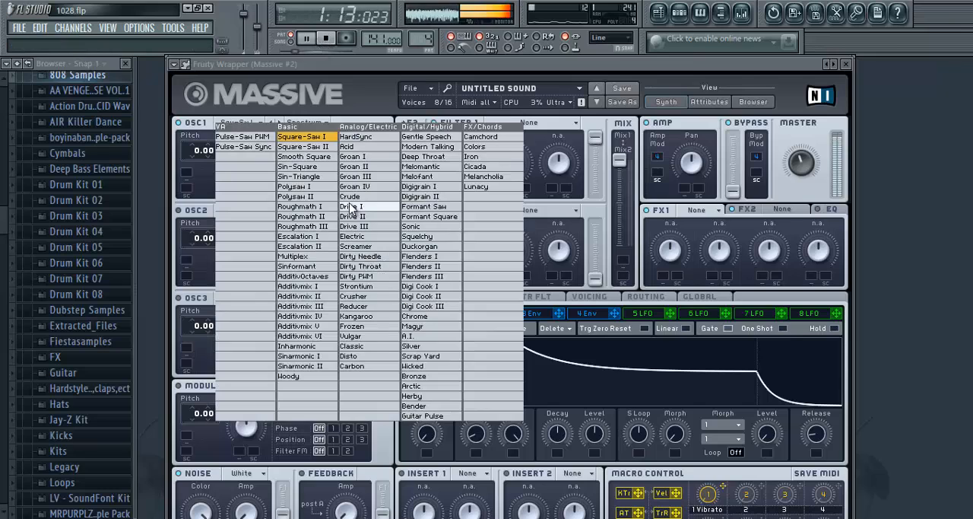
pyautogui.click(313, 156)
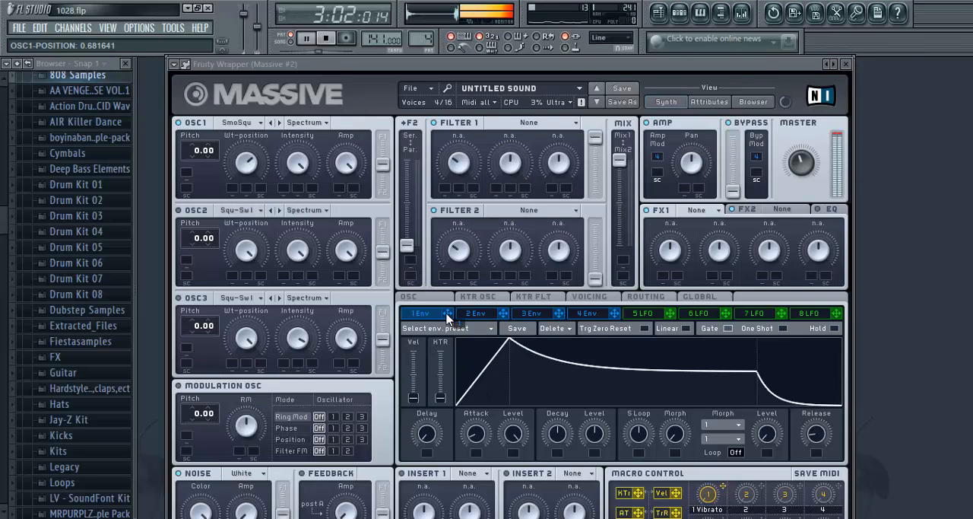
# - Assign envelope 1 to Filter 1's cutoff and set the filter type to Lowpass 4
pyautogui.moveTo(448, 320); pyautogui.dragTo(445, 189)
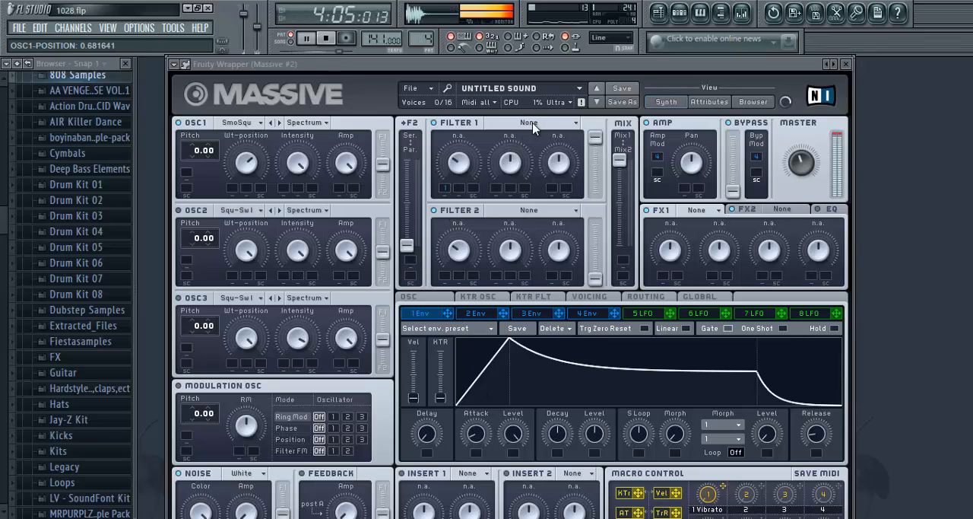
pyautogui.click(533, 124)
pyautogui.click(526, 133)
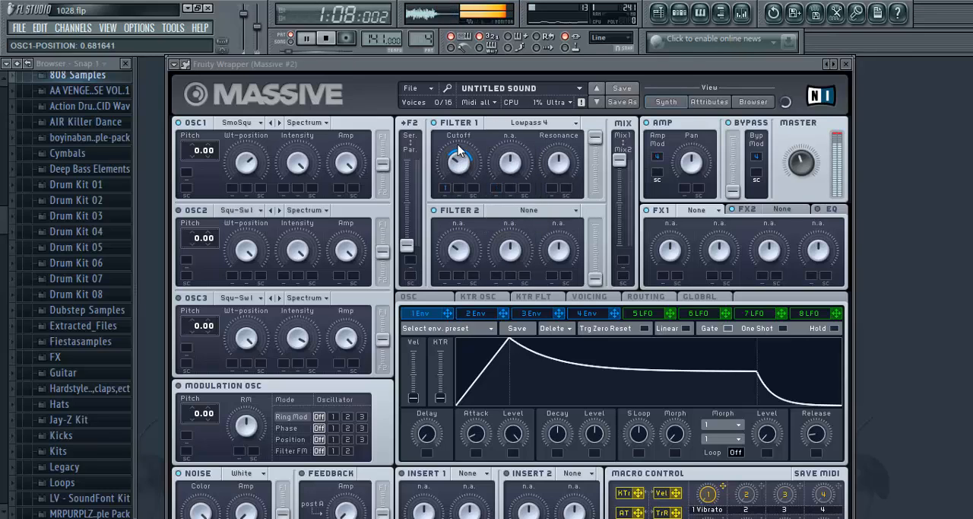
# - Shape envelope 1 with a decay level of 0, an attack of about 0.034 and a longer decay time
pyautogui.moveTo(594, 432); pyautogui.dragTo(594, 459)
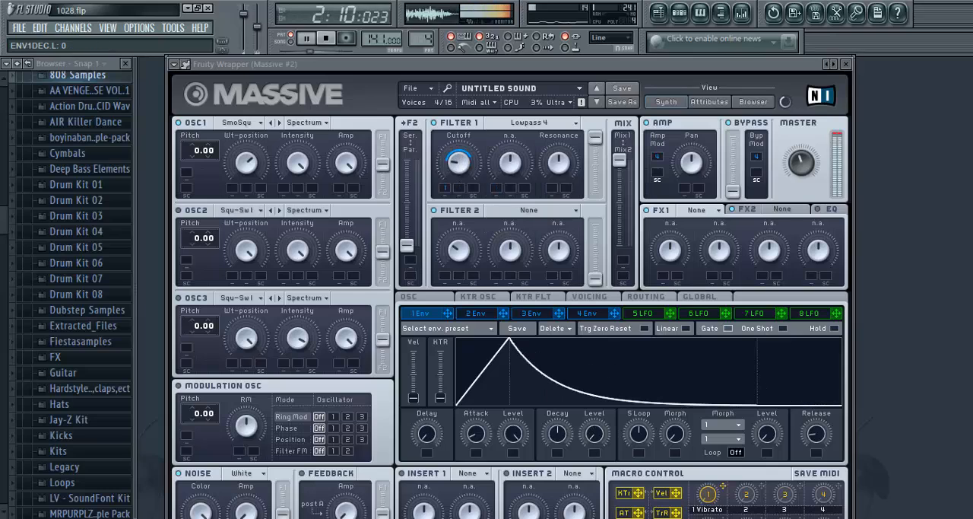
pyautogui.moveTo(476, 434)
pyautogui.mouseDown()
pyautogui.moveTo(474, 411)
pyautogui.moveTo(473, 422)
pyautogui.mouseUp()
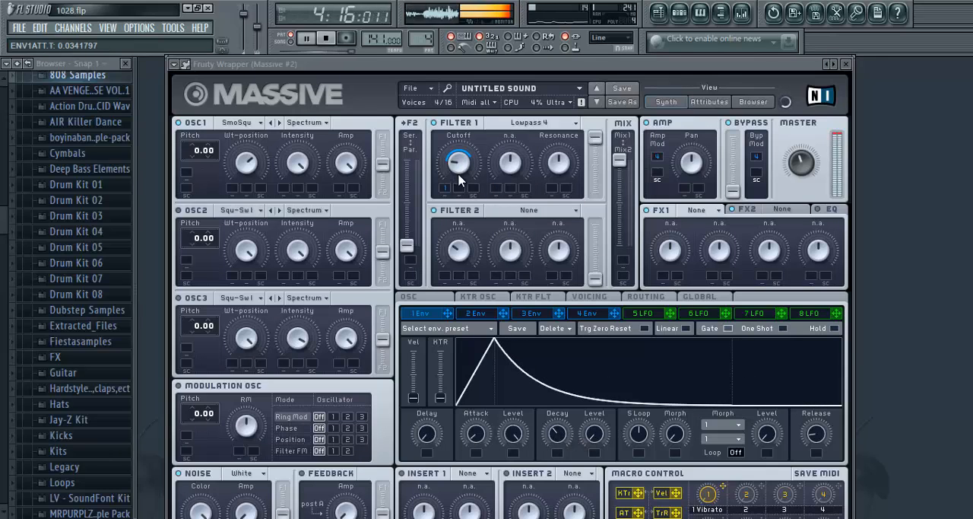
pyautogui.moveTo(557, 434); pyautogui.dragTo(558, 358)
# - Fine-tune Filter 1's cutoff, set its resonance to 0.295898 and set envelope 1's decay time to 1
pyautogui.moveTo(459, 157); pyautogui.dragTo(462, 147)
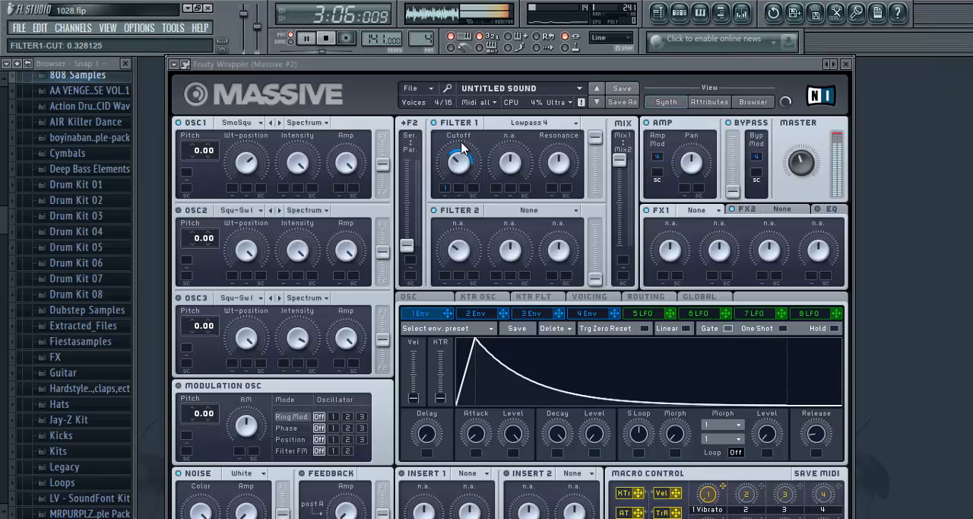
pyautogui.moveTo(561, 432); pyautogui.dragTo(560, 464)
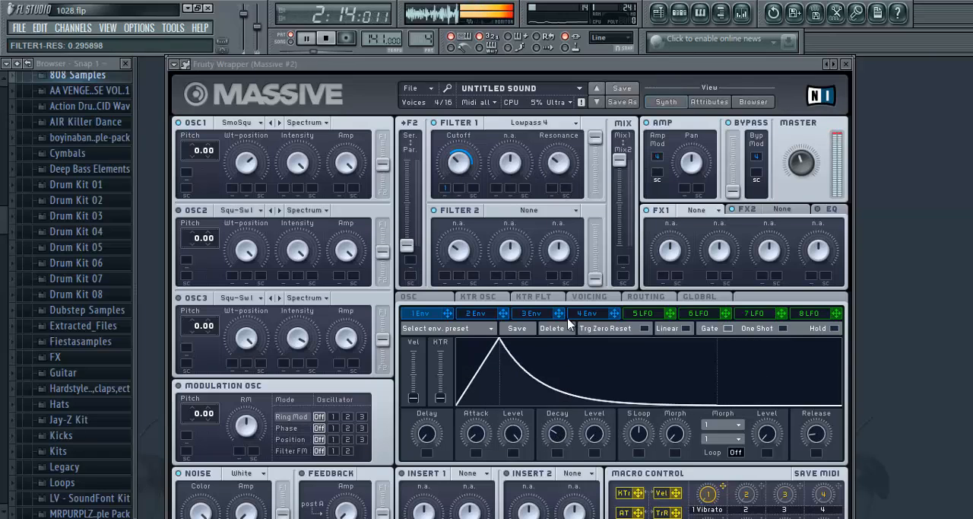
pyautogui.moveTo(473, 168); pyautogui.dragTo(466, 185)
pyautogui.moveTo(569, 456); pyautogui.dragTo(569, 351)
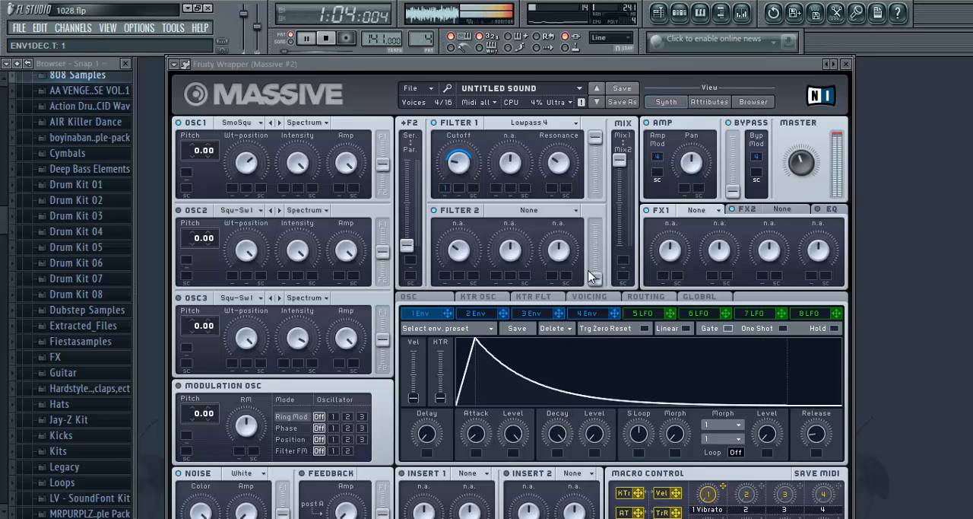
# - Load Reverb in FX1 with PRM.2 at 0.386719 and Dimension Expander in FX2 with size 0.0683594, and stop playback
pyautogui.click(709, 216)
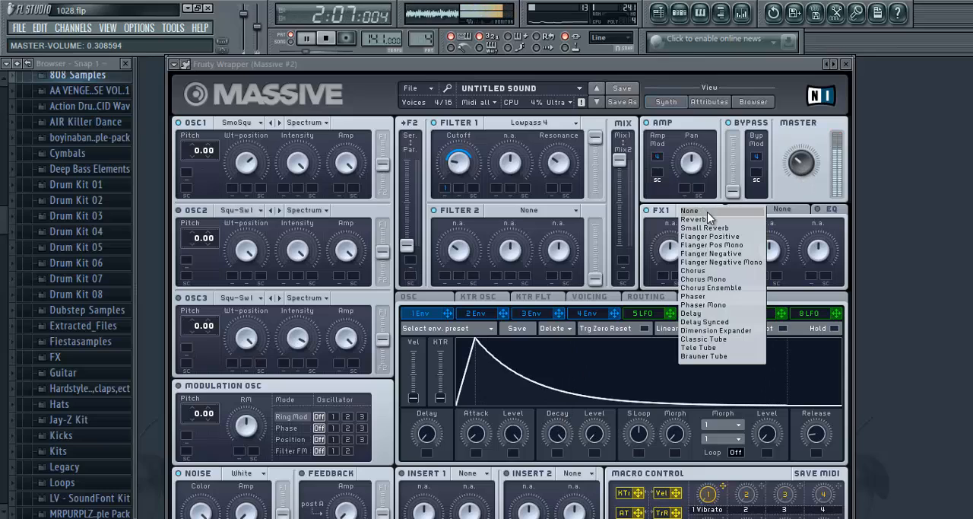
pyautogui.click(715, 225)
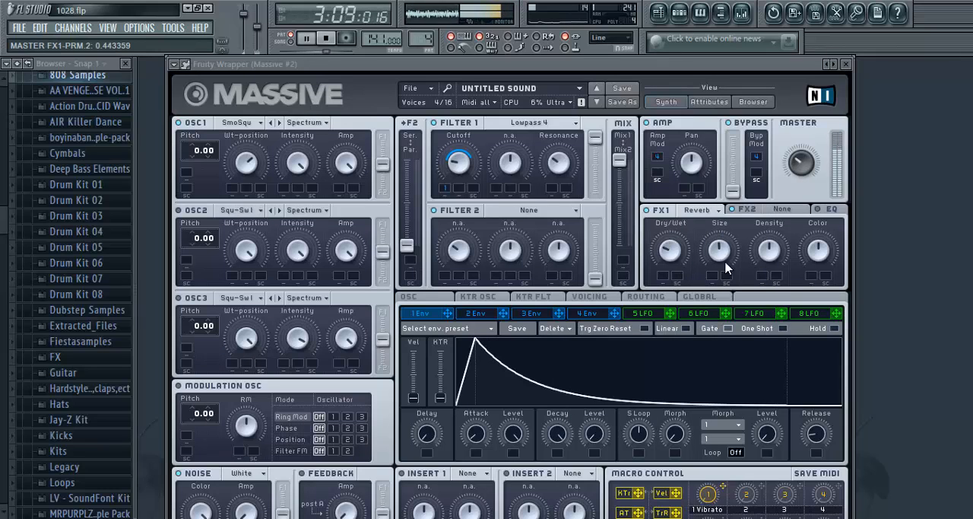
pyautogui.click(782, 210)
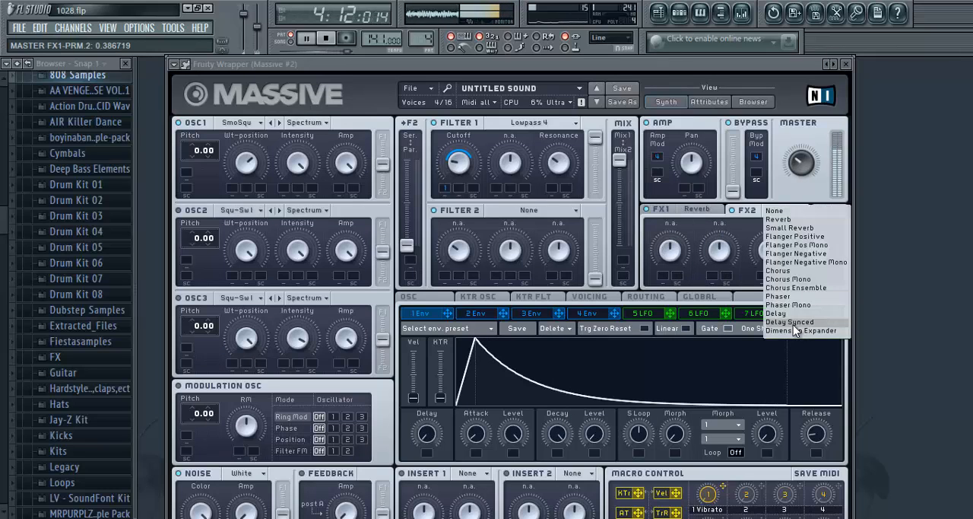
pyautogui.click(795, 330)
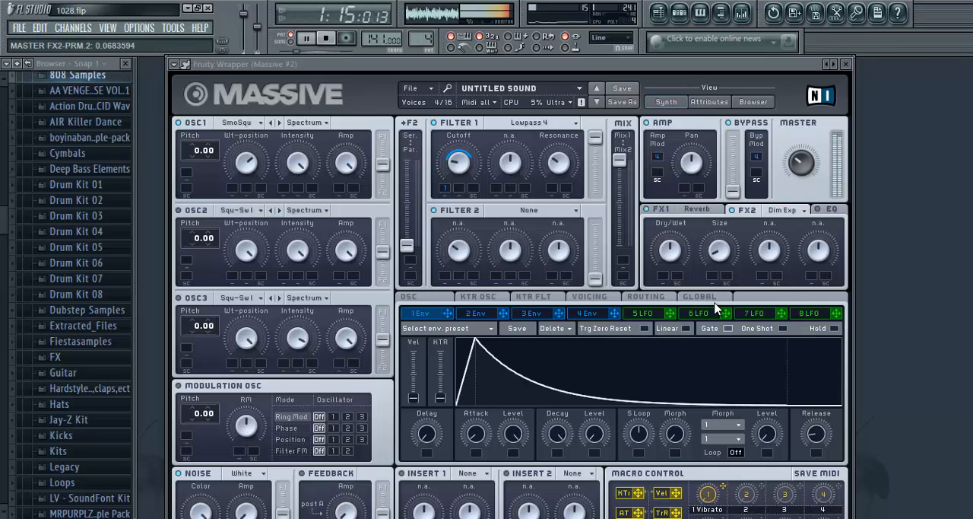
pyautogui.moveTo(293, 66)
pyautogui.mouseDown()
pyautogui.moveTo(283, 46)
pyautogui.moveTo(299, 58)
pyautogui.mouseUp()
pyautogui.click(325, 41)
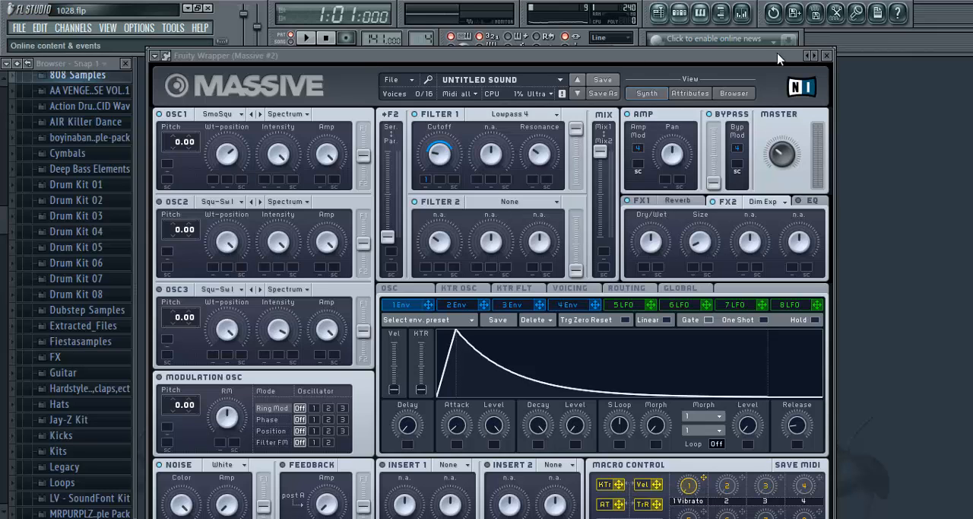
# - Close the Massive #2 synth, show the playlist and play the song from bar 21 in song mode
pyautogui.click(826, 56)
pyautogui.click(659, 12)
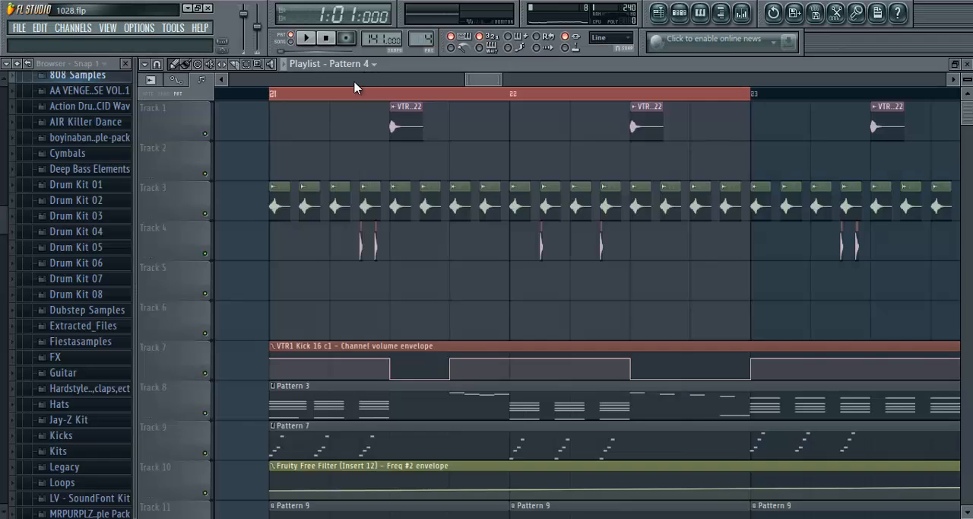
pyautogui.scroll(-3, 357, 97)
pyautogui.click(291, 40)
pyautogui.click(324, 41)
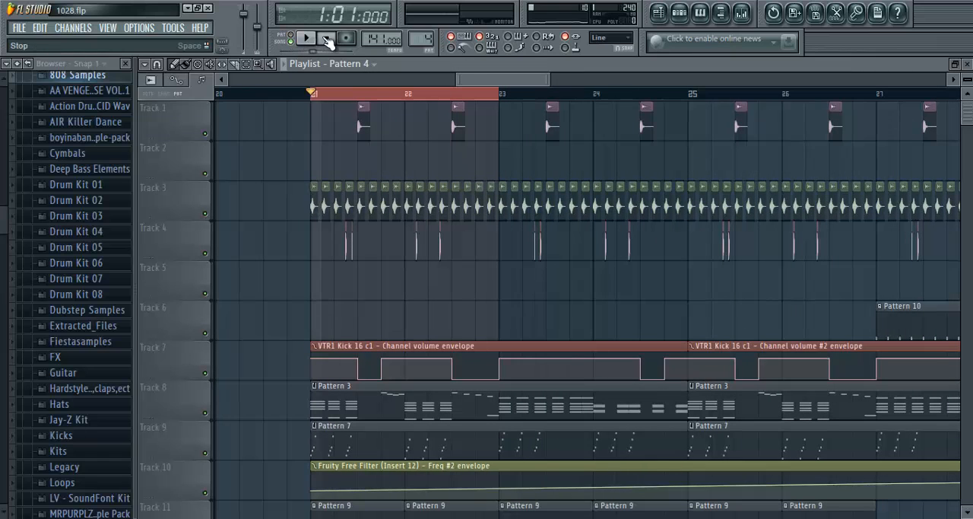
pyautogui.click(314, 41)
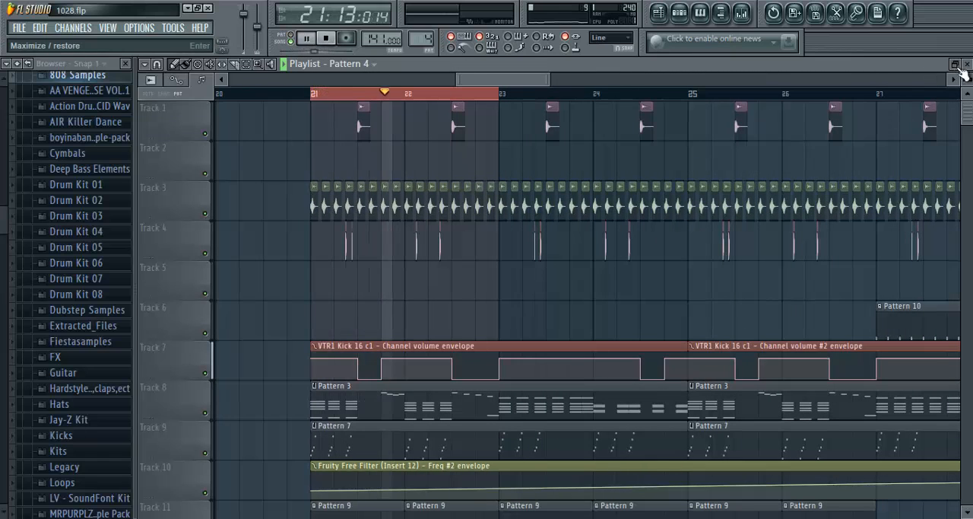
# - Close the playlist and remove the solo so that all channels are enabled
pyautogui.click(967, 64)
pyautogui.click(438, 101)
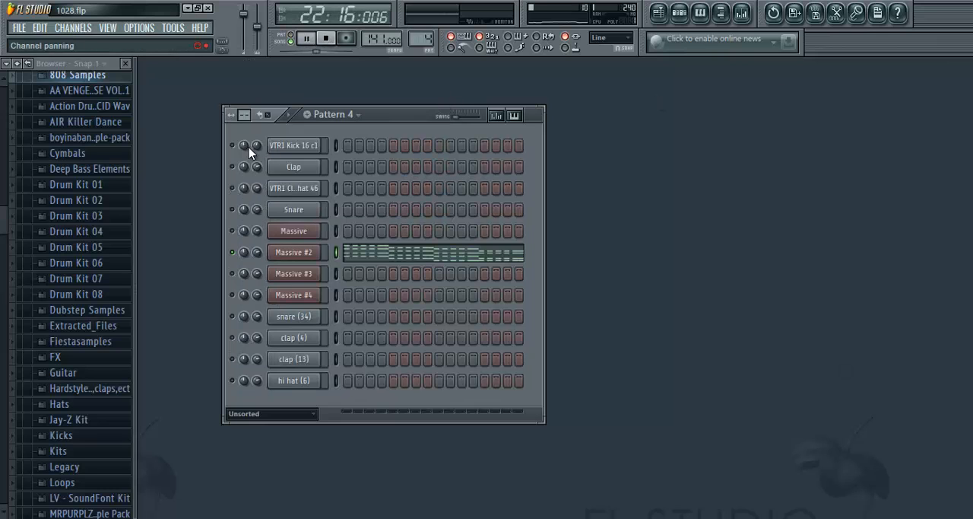
pyautogui.rightClick(233, 145)
pyautogui.click(249, 156)
pyautogui.rightClick(233, 145)
pyautogui.click(249, 156)
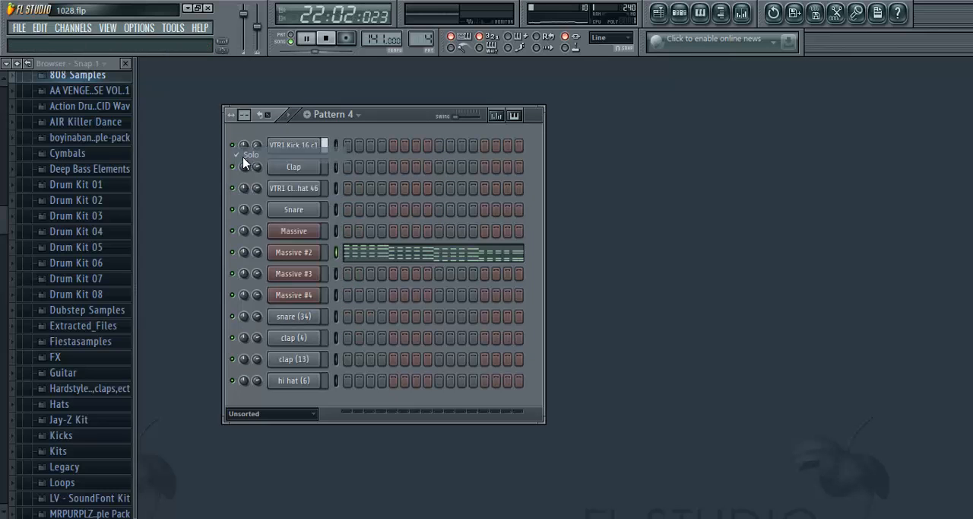
# - Look over the full playlist arrangement and the mixer during playback, and close both windows
pyautogui.click(658, 12)
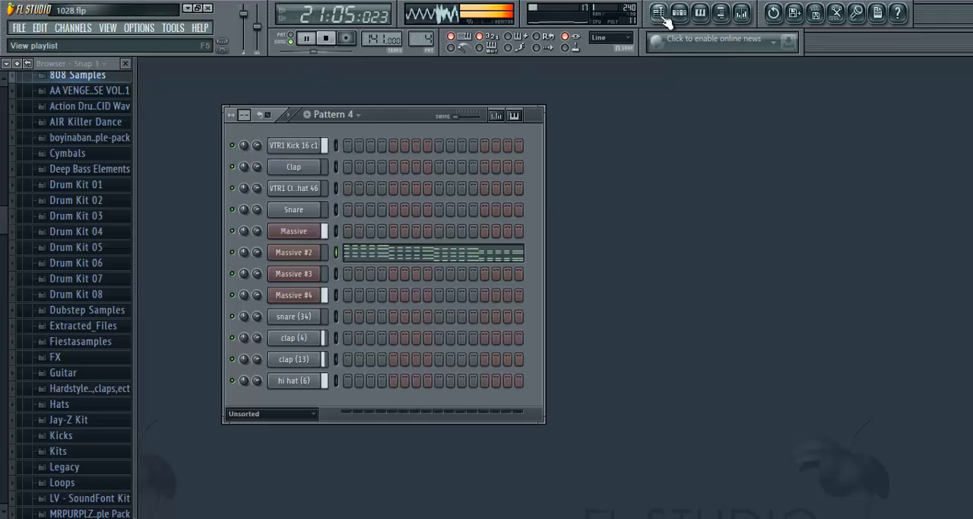
pyautogui.scroll(-8, 417, 96)
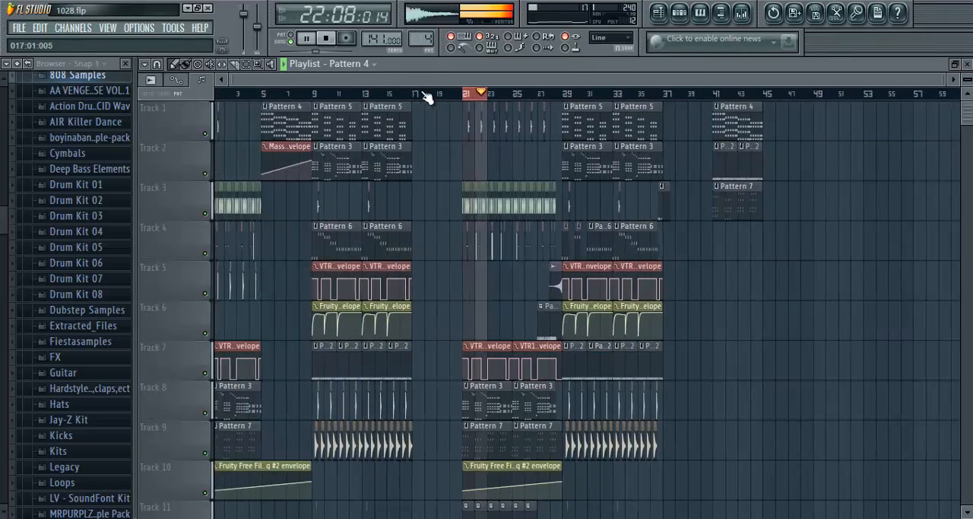
pyautogui.scroll(4, 498, 96)
pyautogui.click(742, 12)
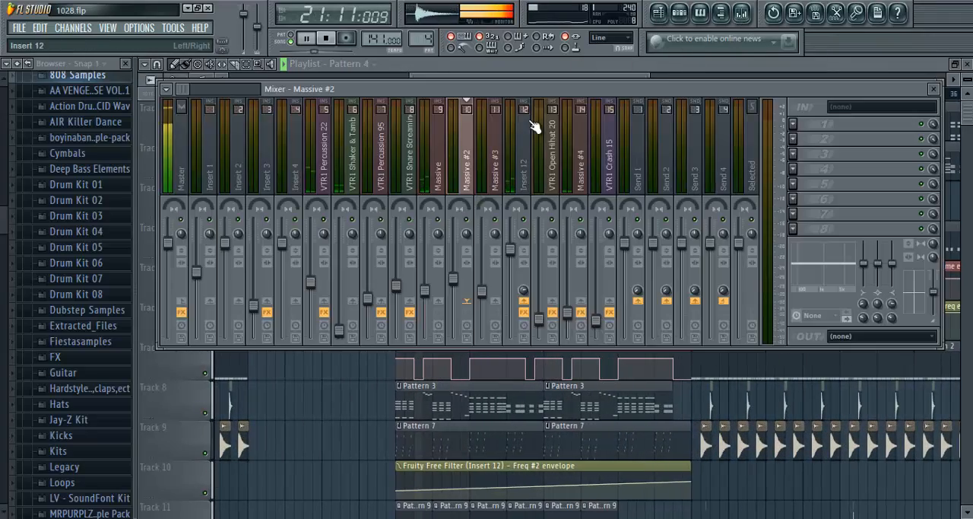
pyautogui.click(935, 90)
pyautogui.click(967, 65)
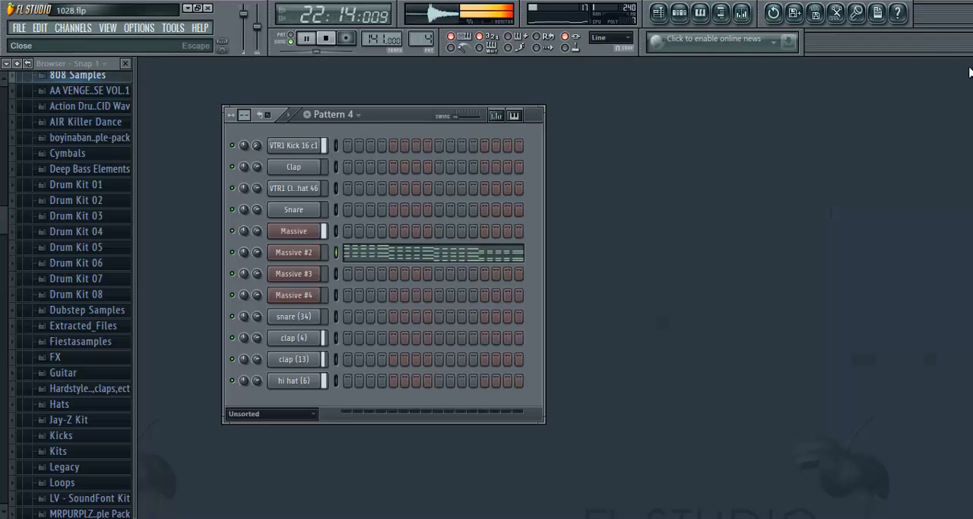
# - Open and close the Massive #2 synth, and check the effect slots of mixer insert 12
pyautogui.click(286, 250)
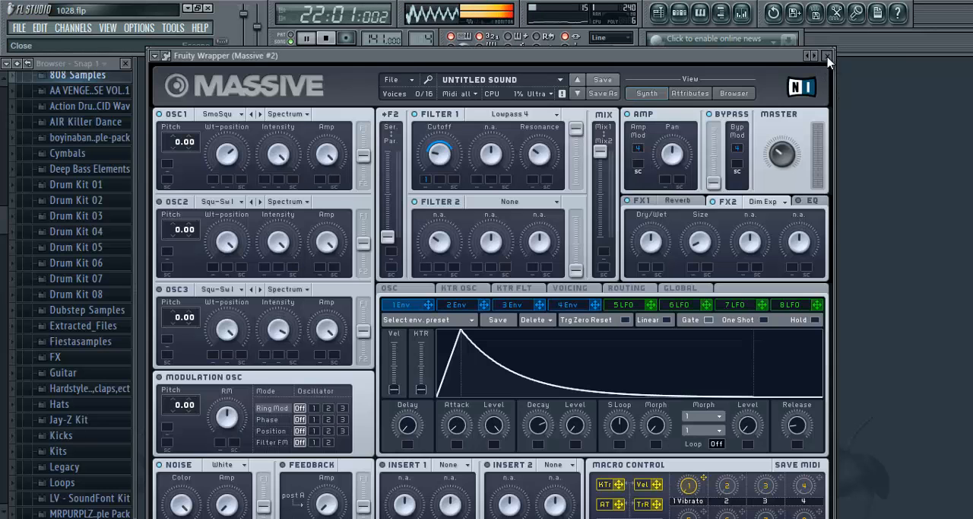
pyautogui.click(828, 58)
pyautogui.click(742, 13)
pyautogui.click(528, 183)
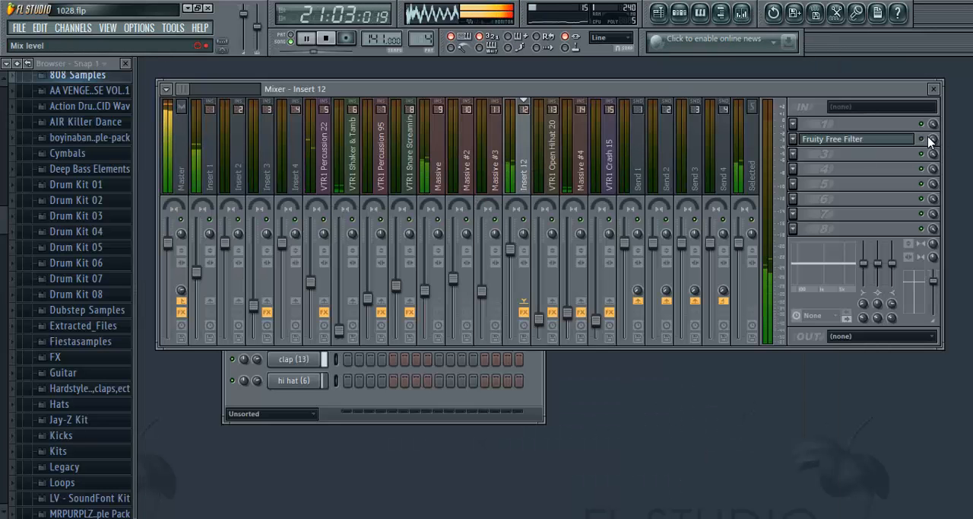
# - Close the mixer and channel settings, and briefly open the Massive #2 synth to view its settings
pyautogui.click(934, 89)
pyautogui.click(442, 103)
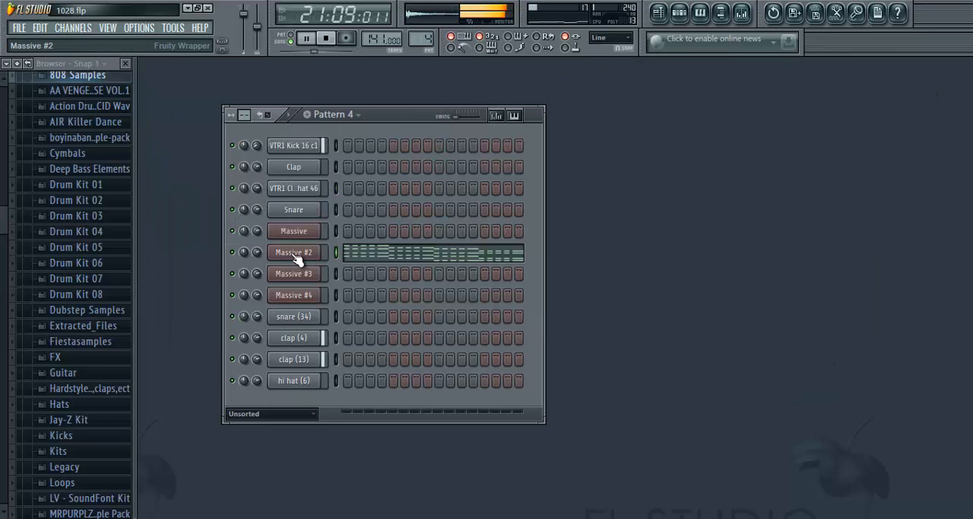
pyautogui.click(296, 259)
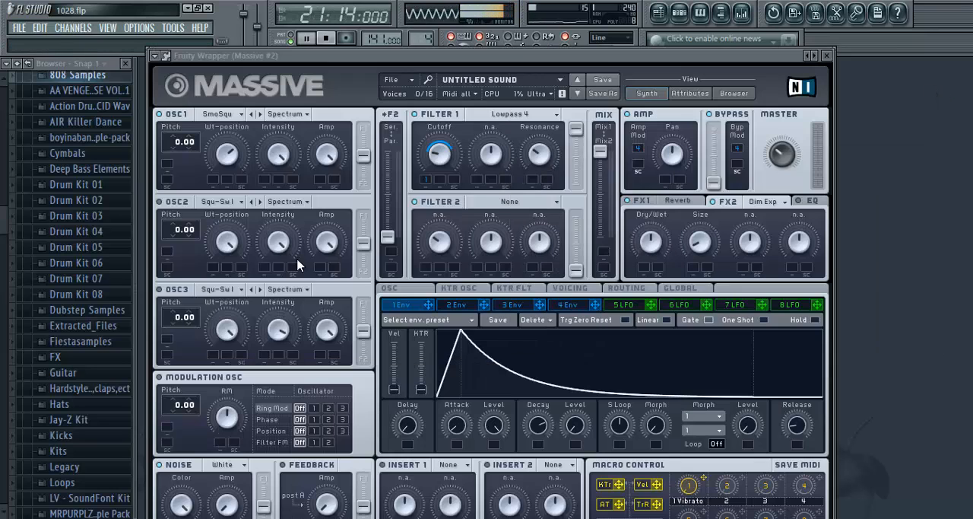
pyautogui.click(827, 56)
# - Show the playlist and stop the playback
pyautogui.click(657, 12)
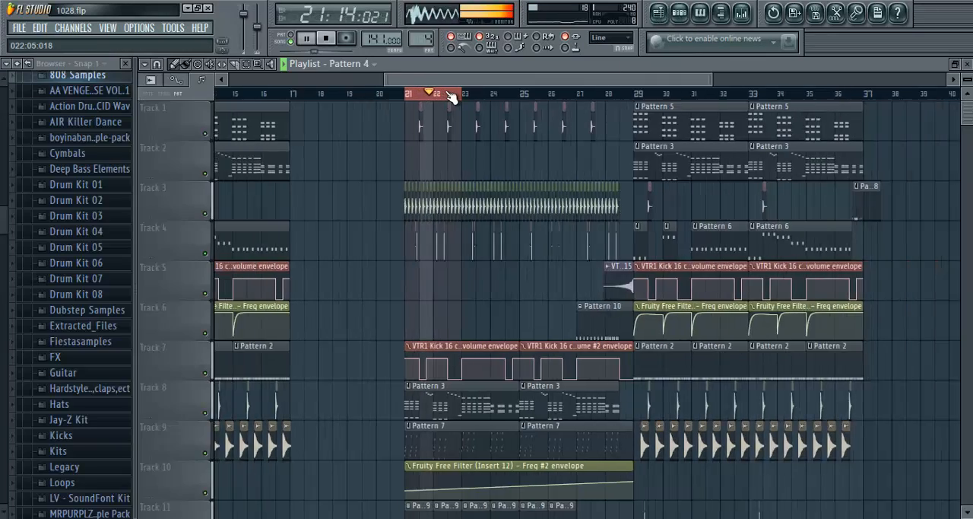
pyautogui.scroll(4, 452, 96)
pyautogui.click(327, 40)
# - Select bars 1 to 4 at the start of the playlist and play that intro section
pyautogui.scroll(-5, 355, 98)
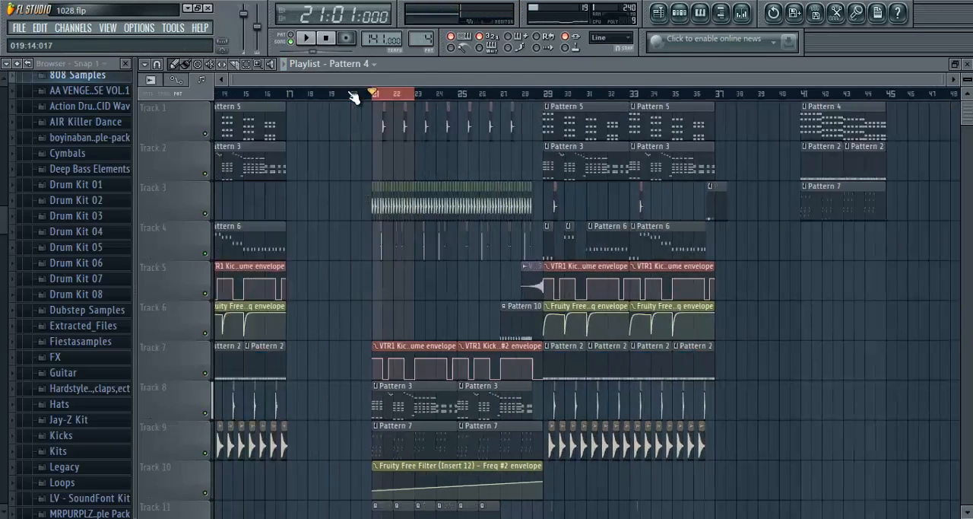
pyautogui.scroll(3, 342, 93)
pyautogui.moveTo(346, 82); pyautogui.dragTo(147, 150)
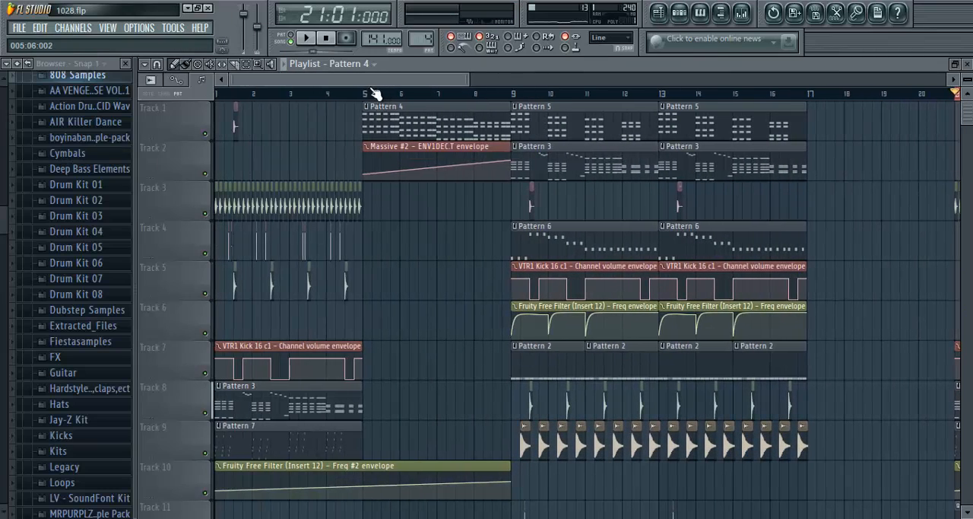
pyautogui.click(365, 95)
pyautogui.moveTo(365, 95); pyautogui.dragTo(83, 117)
pyautogui.click(307, 37)
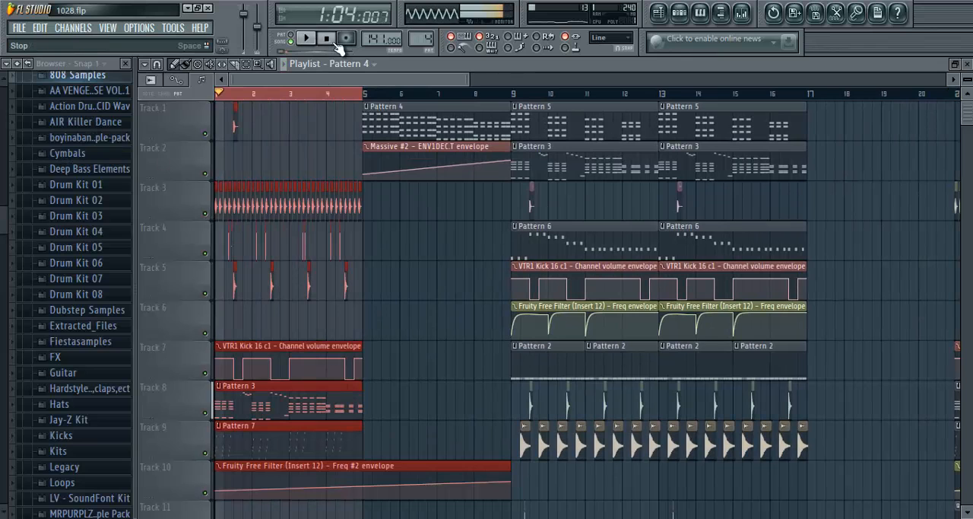
pyautogui.scroll(4, 271, 94)
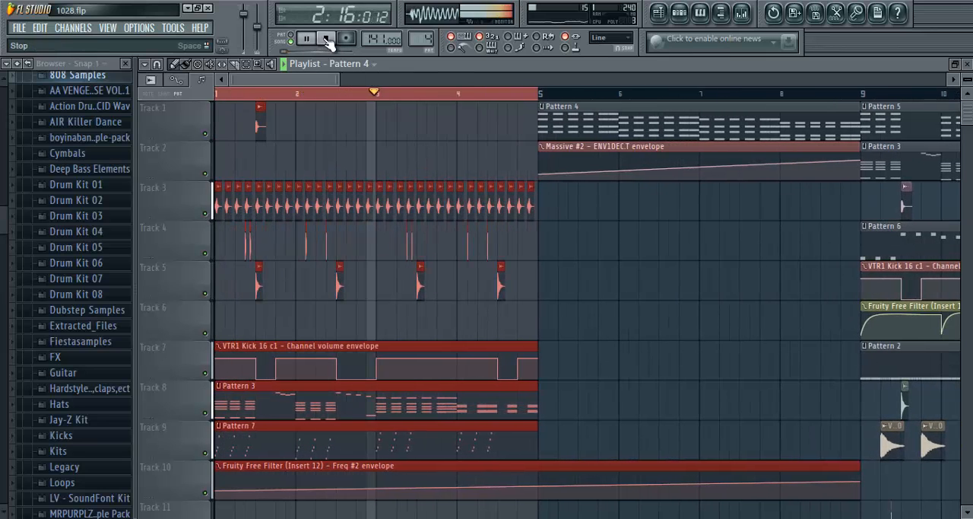
pyautogui.press('space')
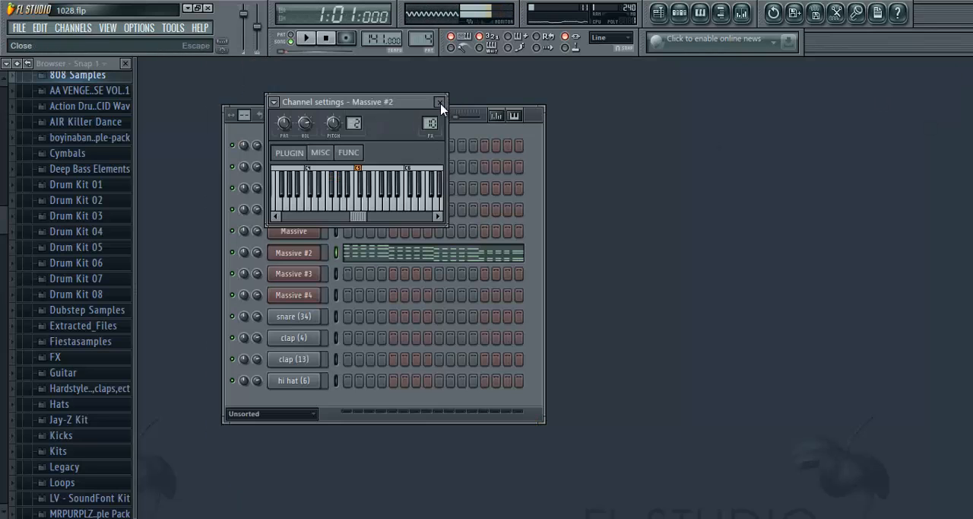
# - Close the Massive #2 channel settings, return to the playlist, extend the selection up to bar 9 and play from bar 4
pyautogui.click(439, 101)
pyautogui.press('F5')
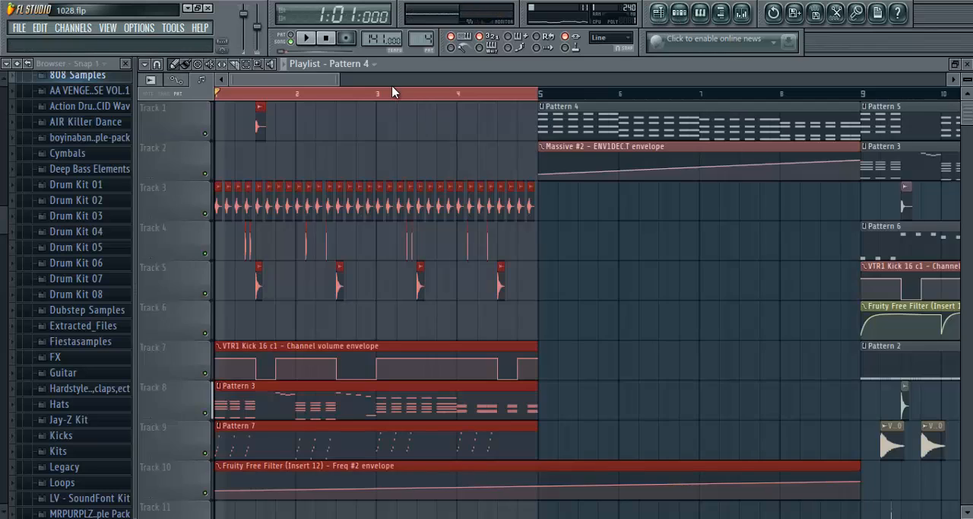
pyautogui.hscroll(2, 383, 85)
pyautogui.scroll(-1, 387, 90)
pyautogui.moveTo(409, 98)
pyautogui.mouseDown()
pyautogui.moveTo(706, 109)
pyautogui.moveTo(686, 109)
pyautogui.mouseUp()
pyautogui.click(326, 53)
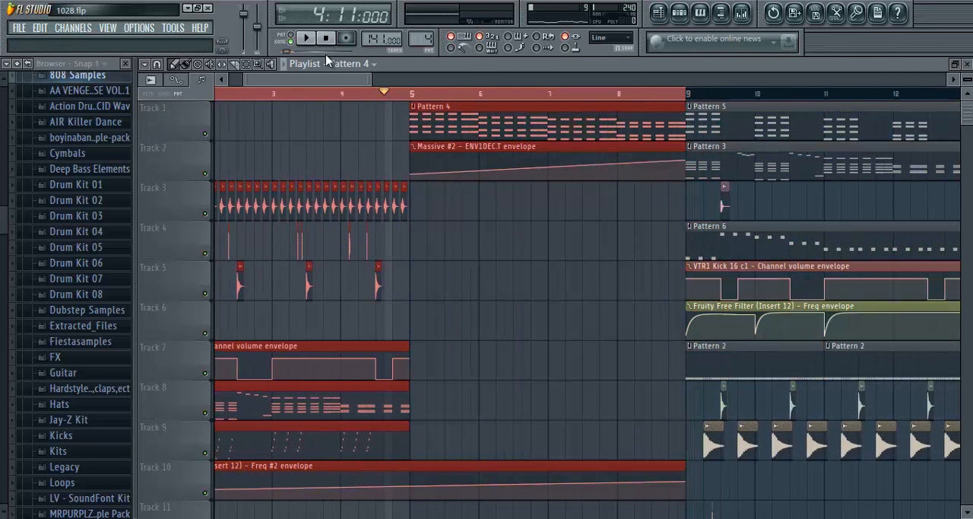
pyautogui.press('space')
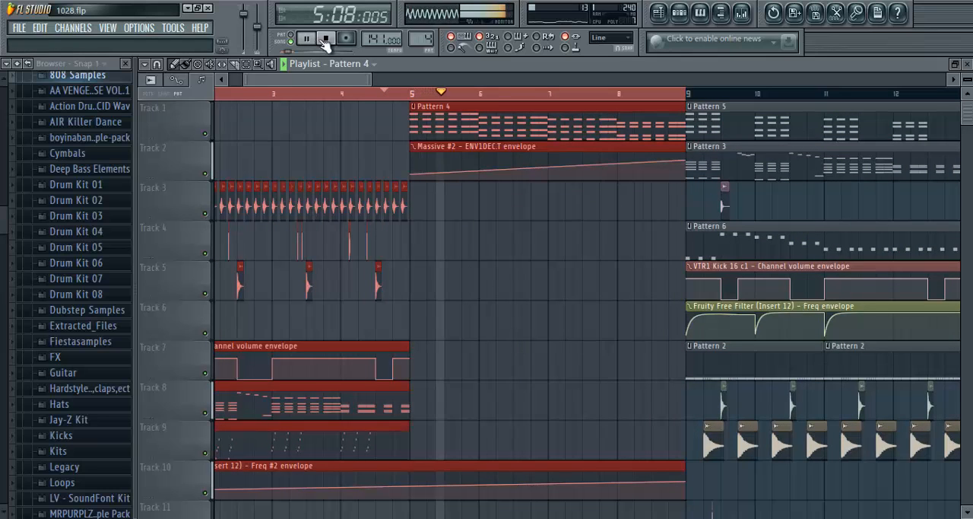
# - Extend the playlist selection up to bar 17, listen to the transition into bar 9 and stop playback
pyautogui.scroll(2, 380, 92)
pyautogui.moveTo(327, 81); pyautogui.dragTo(844, 119)
pyautogui.scroll(-3, 404, 89)
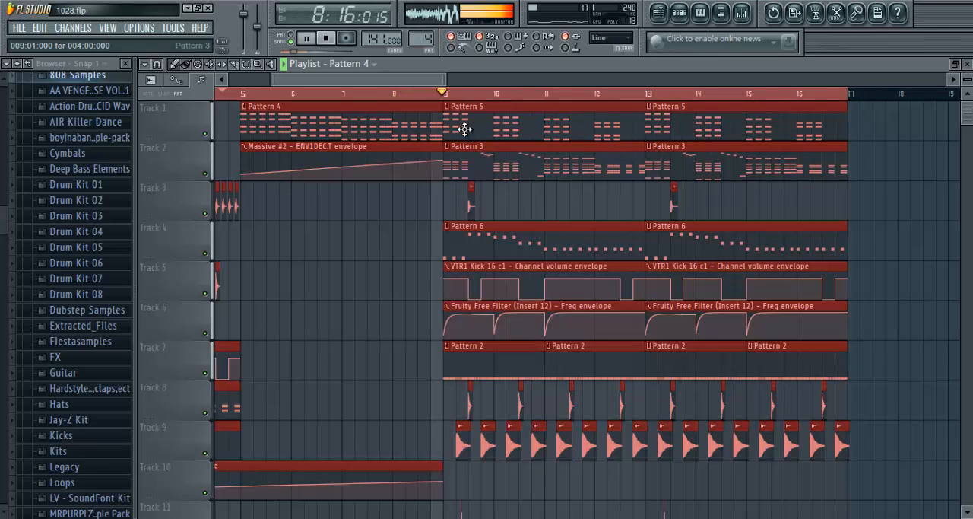
pyautogui.click(327, 43)
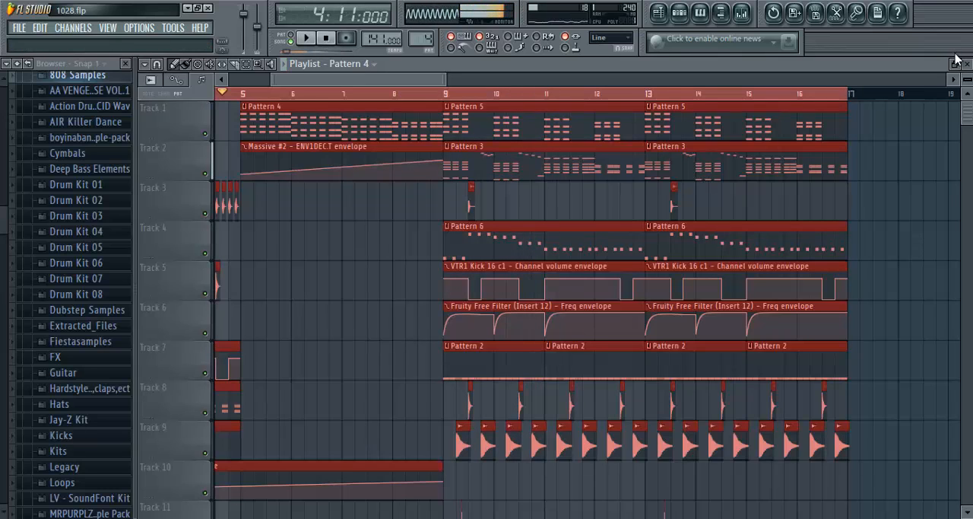
# - Close the playlist, reset playback to the song start, and open and close the Massive #2 synth
pyautogui.click(967, 63)
pyautogui.click(326, 38)
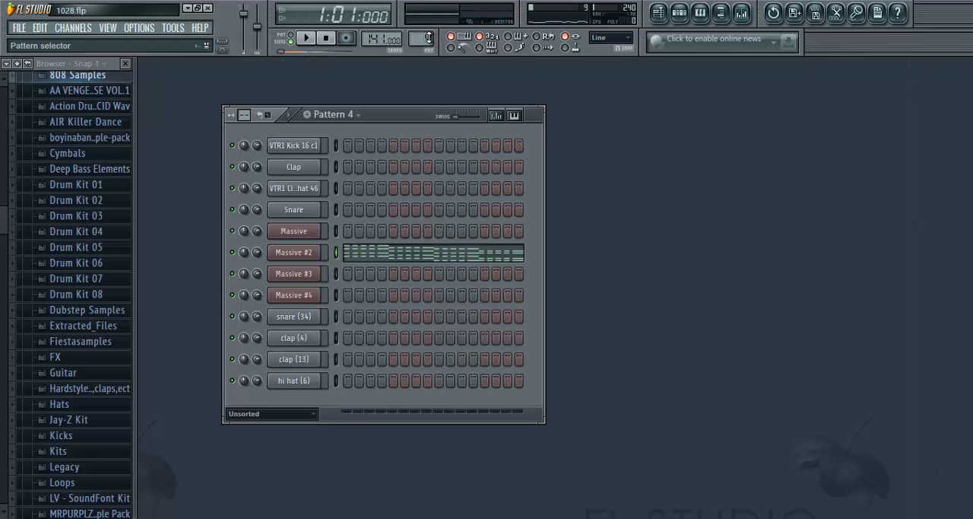
pyautogui.click(323, 247)
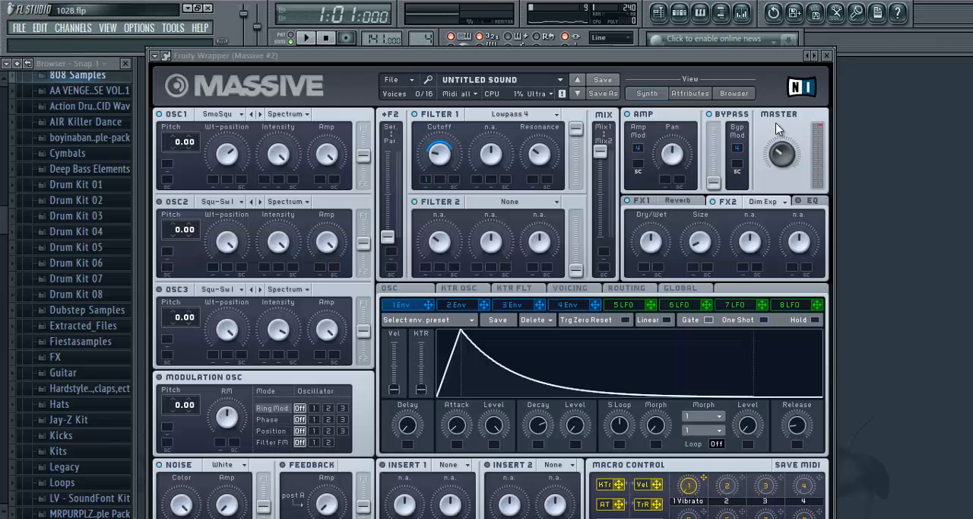
pyautogui.moveTo(784, 157); pyautogui.dragTo(784, 158)
pyautogui.click(827, 55)
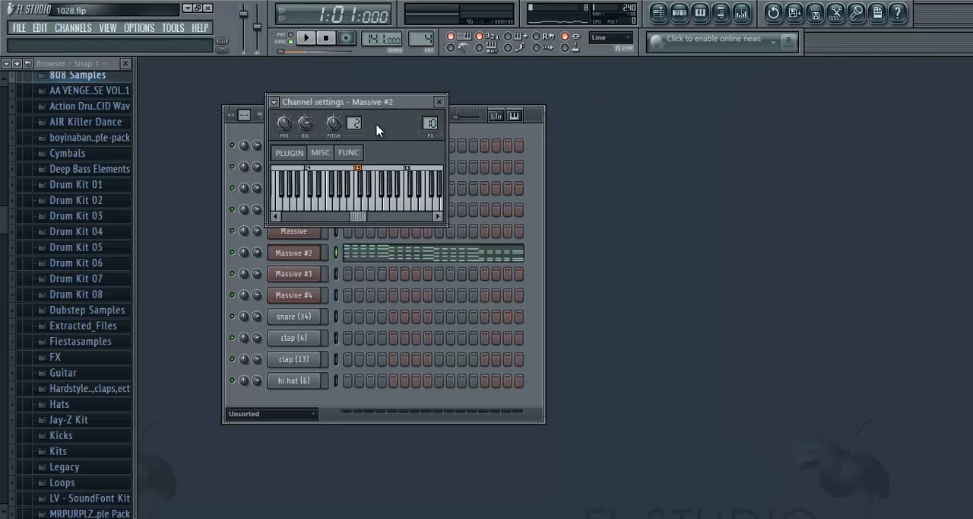
pyautogui.click(439, 103)
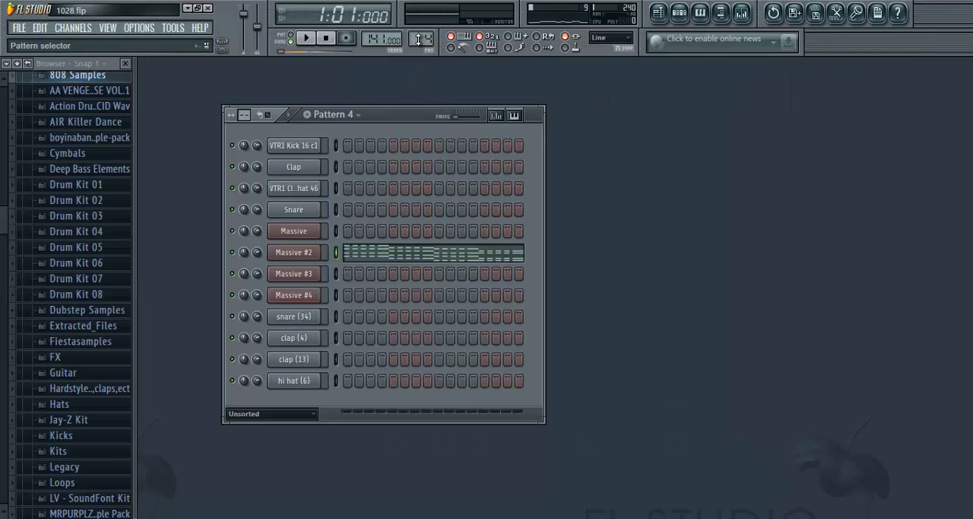
# - Select pattern 5 and play it in pattern mode
pyautogui.scroll(-1, 419, 42)
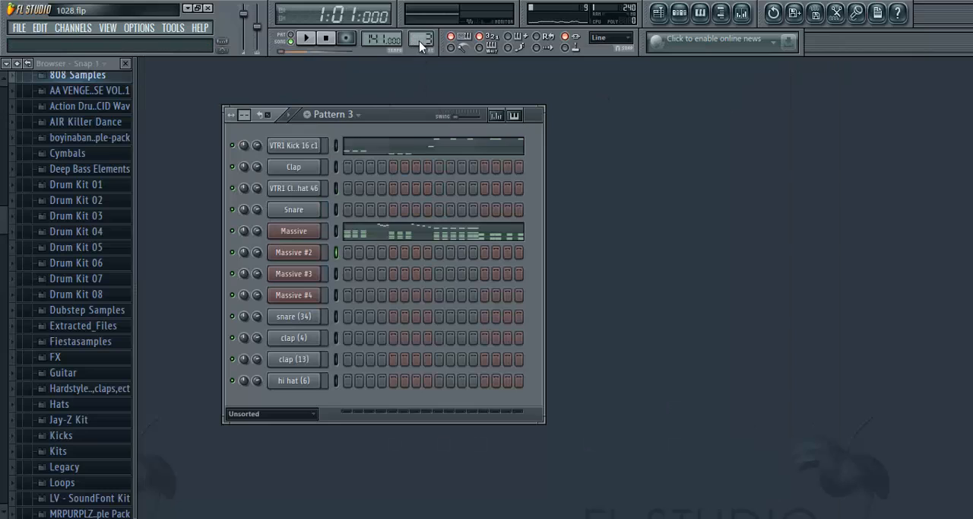
pyautogui.scroll(2, 426, 40)
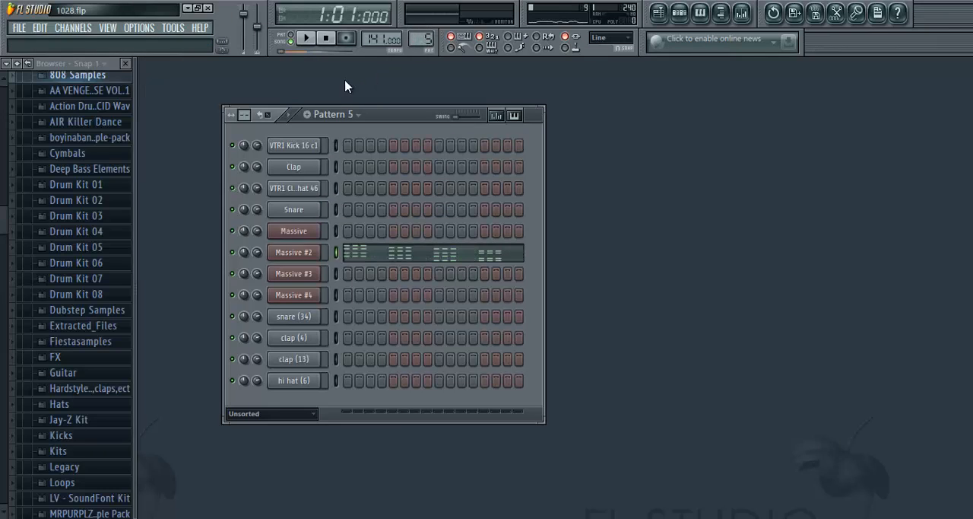
pyautogui.click(308, 39)
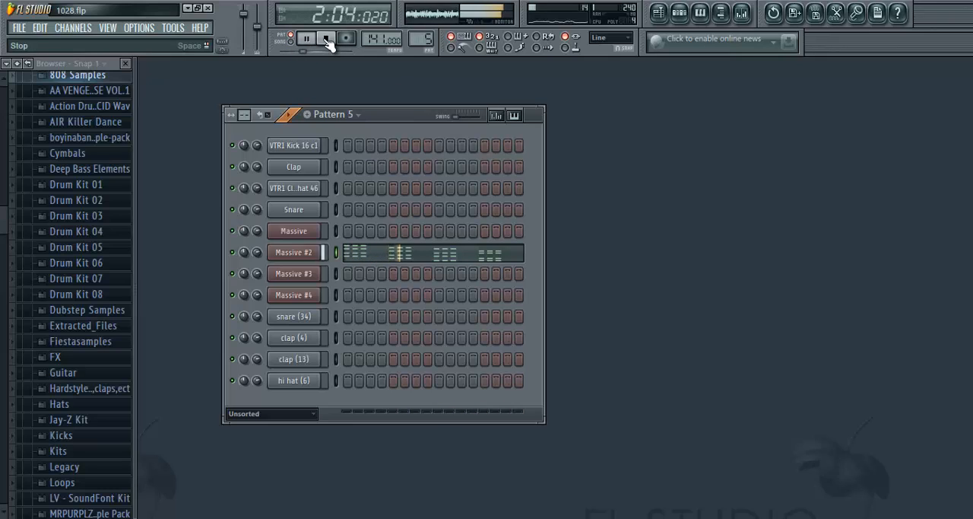
pyautogui.click(327, 40)
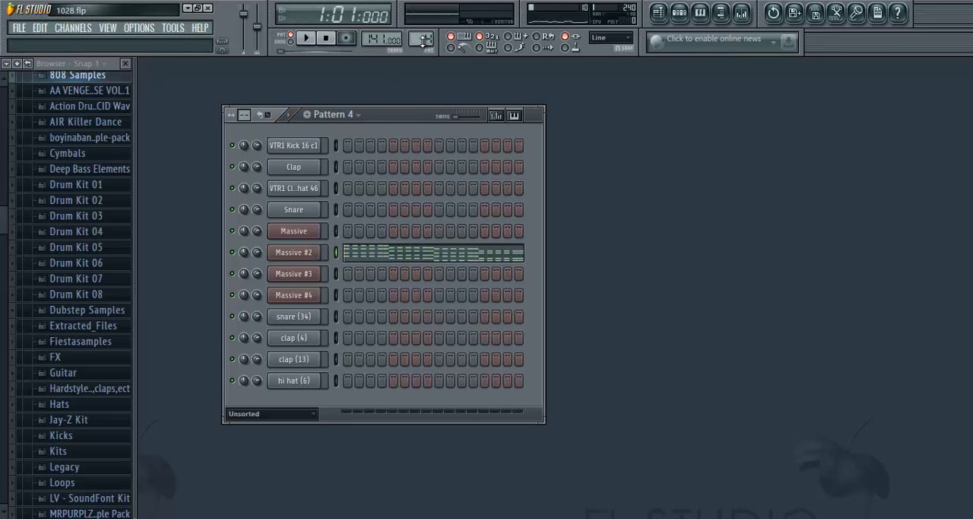
# - Audition the A#4, C#5, F5 and G#5 keys of the first chord in the Massive #2 piano roll, and replay pattern 5
pyautogui.rightClick(308, 254)
pyautogui.click(346, 252)
pyautogui.click(167, 312)
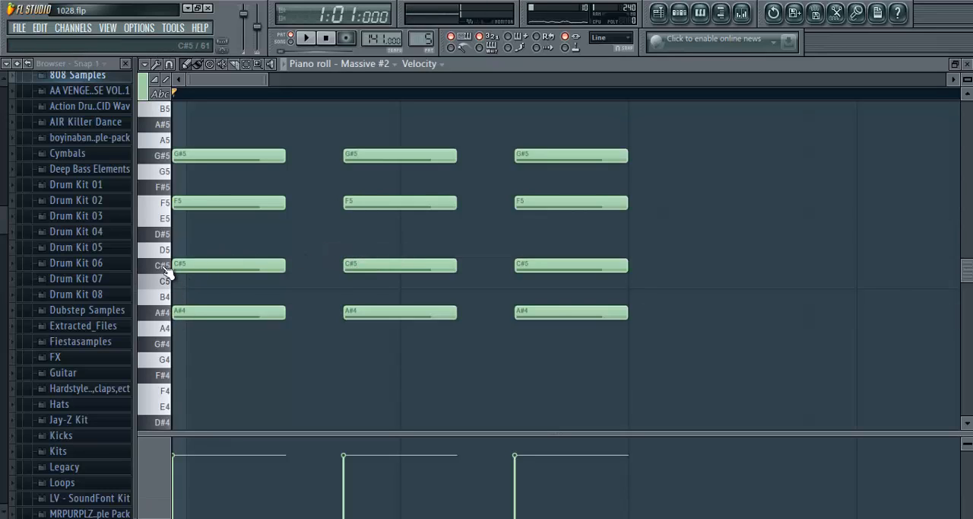
pyautogui.click(164, 266)
pyautogui.click(164, 205)
pyautogui.click(166, 157)
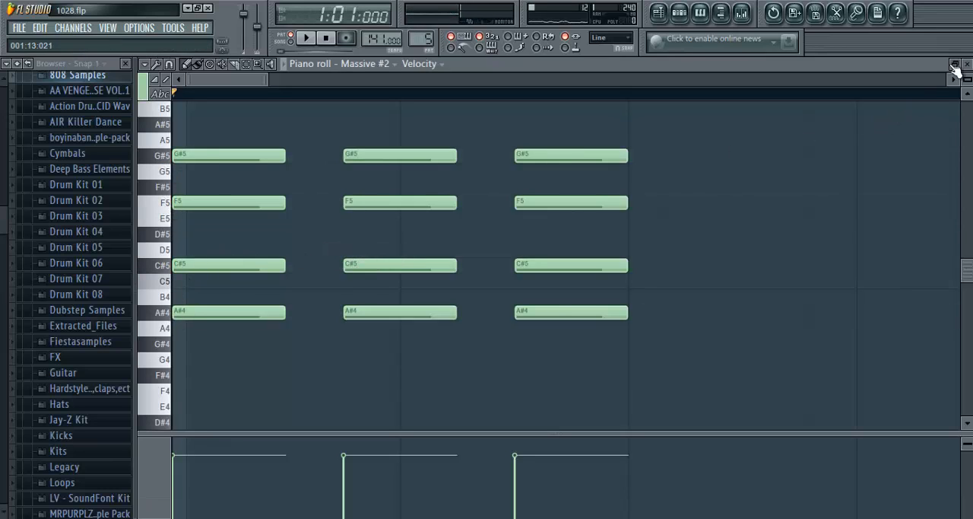
pyautogui.scroll(-2, 606, 98)
pyautogui.scroll(-4, 606, 99)
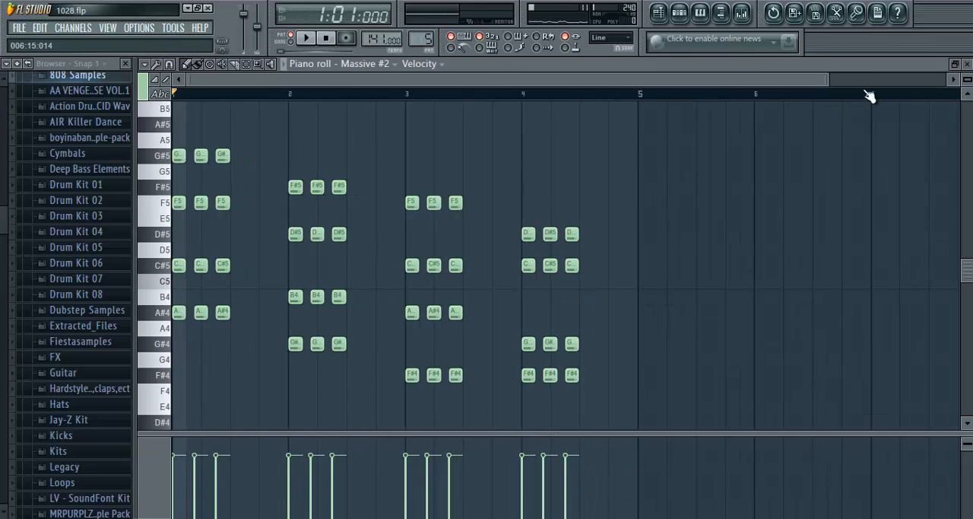
pyautogui.click(967, 64)
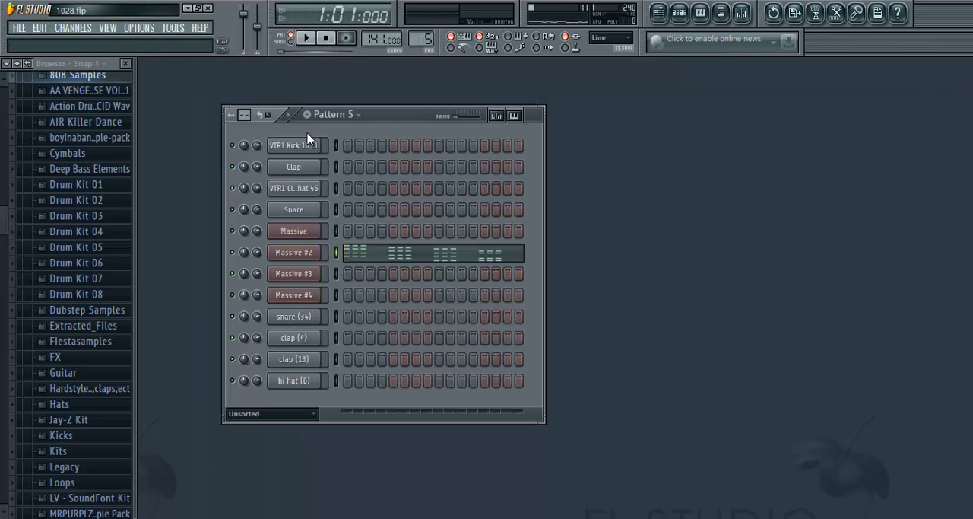
pyautogui.click(307, 38)
pyautogui.click(326, 39)
# - Select pattern 6, close the Massive #3 synth and its channel settings, and play the pattern
pyautogui.scroll(1, 425, 38)
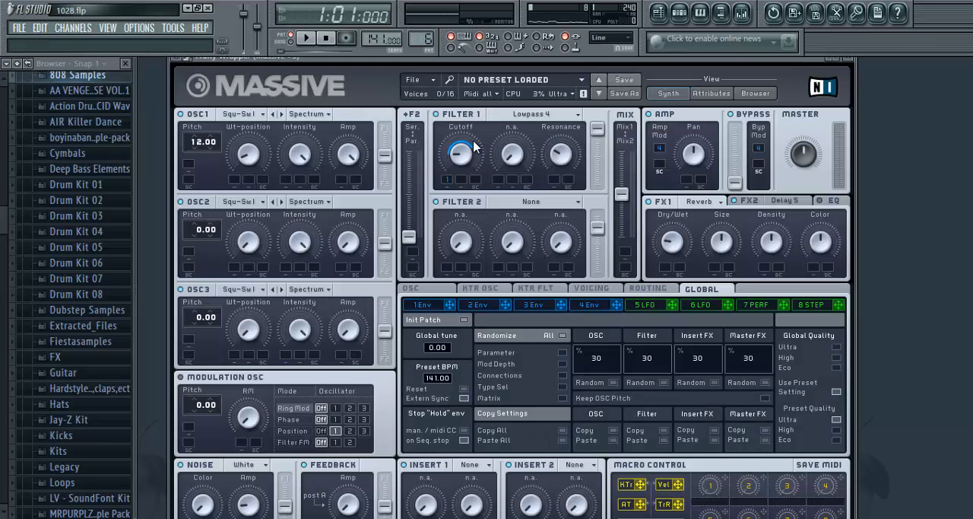
pyautogui.click(848, 60)
pyautogui.click(308, 38)
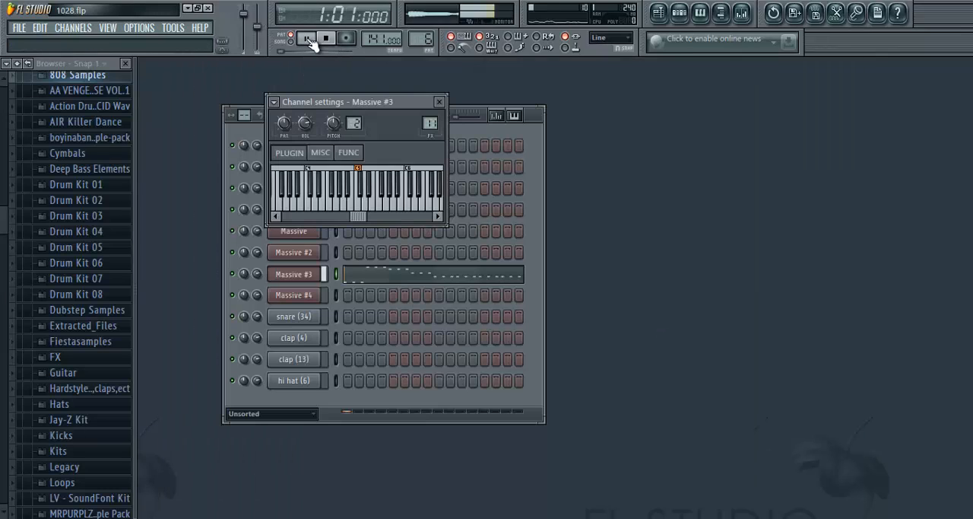
pyautogui.click(438, 102)
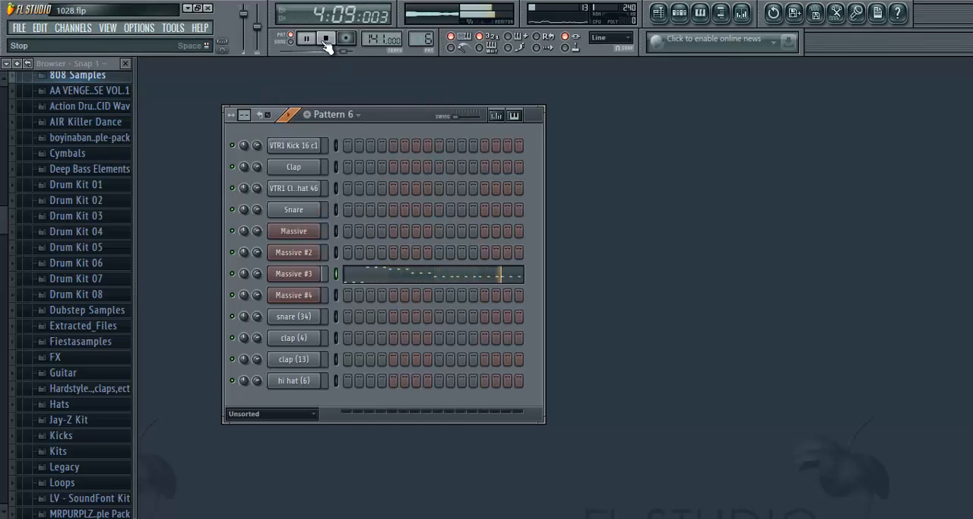
pyautogui.click(326, 40)
# - Open and close the Massive #3 synth, and check the effect slots of its mixer insert 11
pyautogui.click(298, 274)
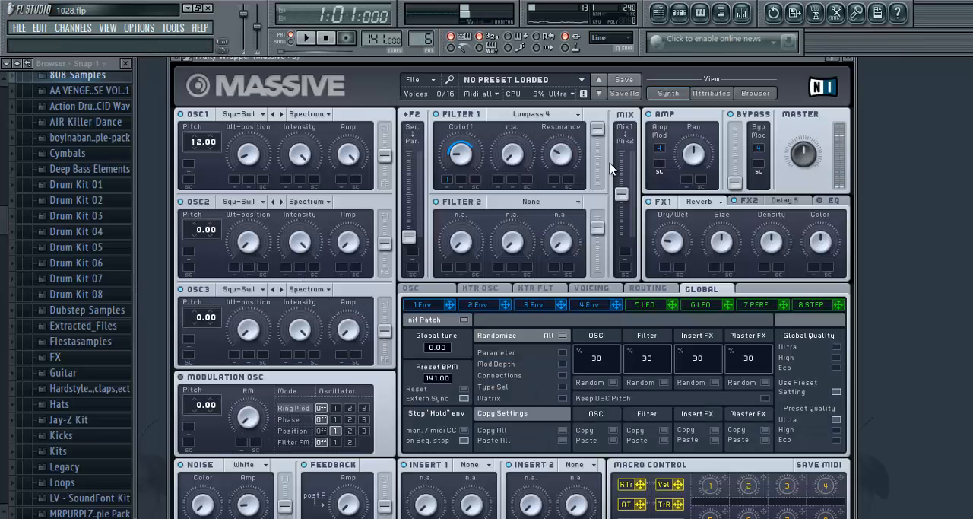
pyautogui.click(854, 60)
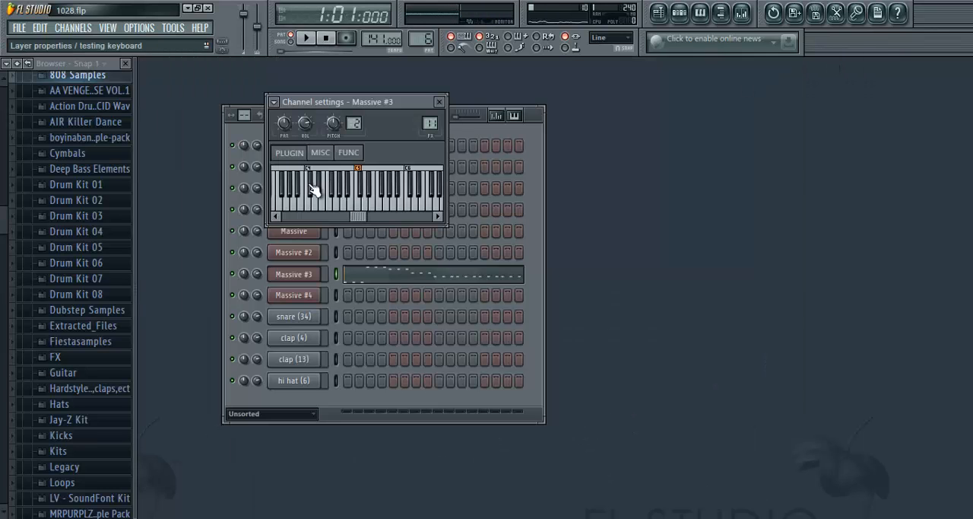
pyautogui.click(441, 103)
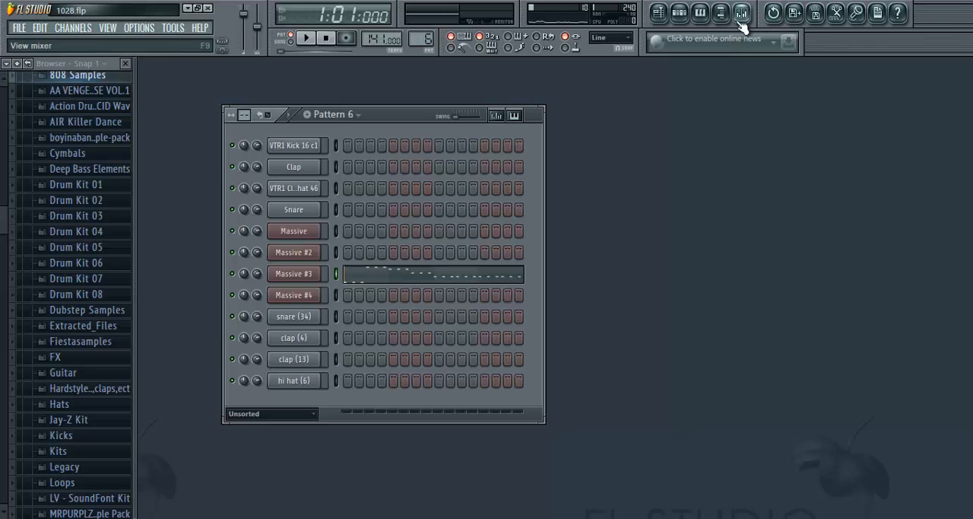
pyautogui.click(742, 12)
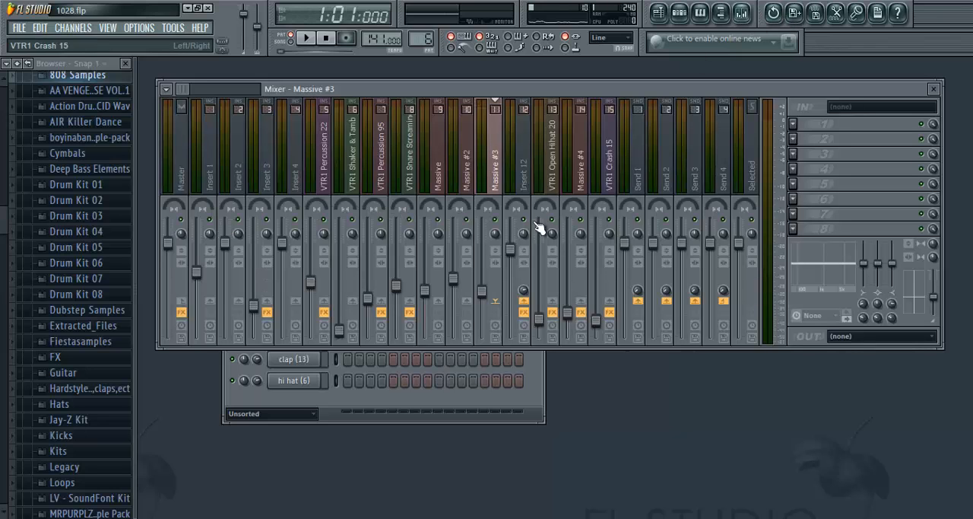
pyautogui.click(934, 89)
# - Reopen the Massive #3 synth and show its FX2 effect choices and Delay Synced settings
pyautogui.click(305, 280)
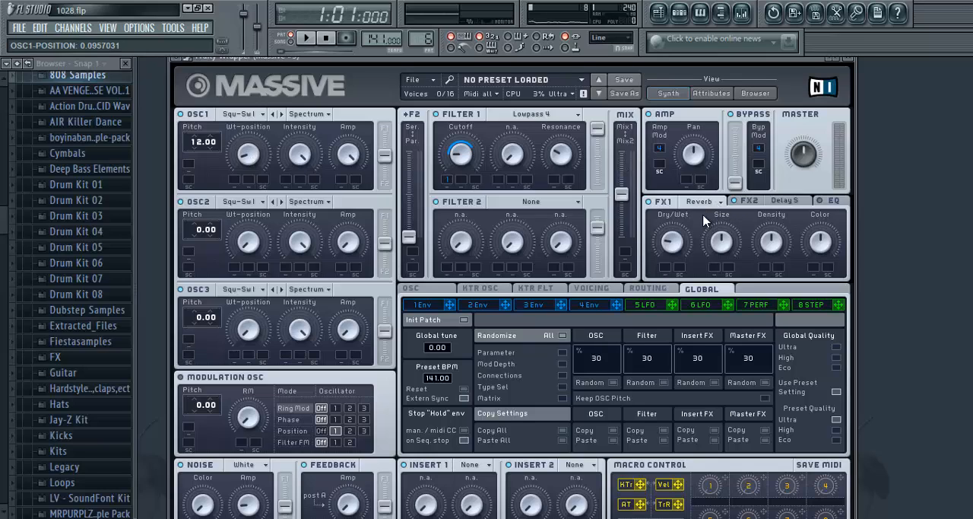
pyautogui.click(775, 206)
pyautogui.click(783, 201)
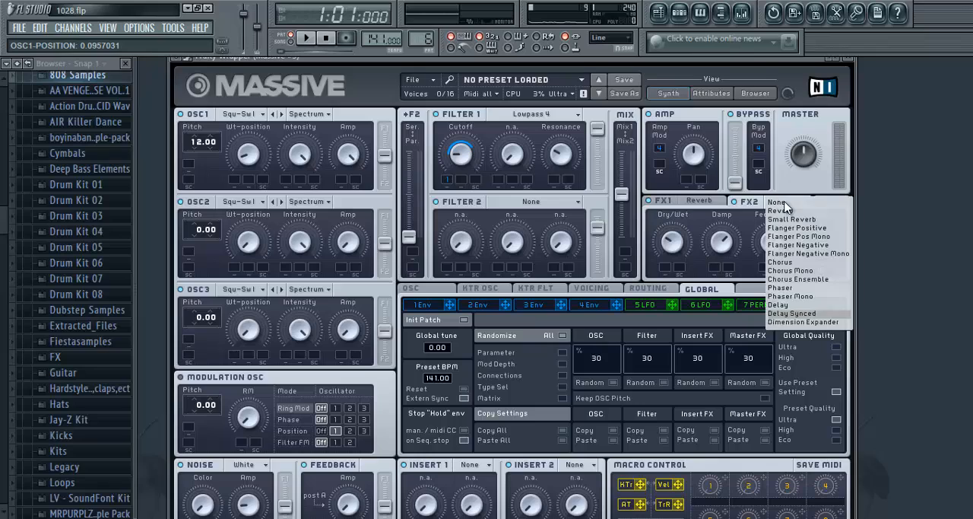
pyautogui.click(755, 63)
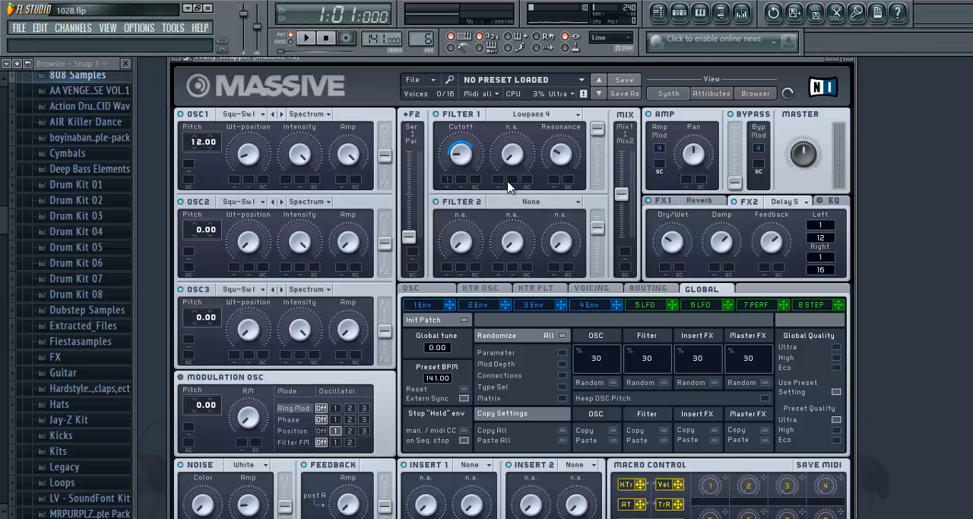
# - Show the filter types available for Filter 1 of Massive #3 and display its envelope 1
pyautogui.click(522, 114)
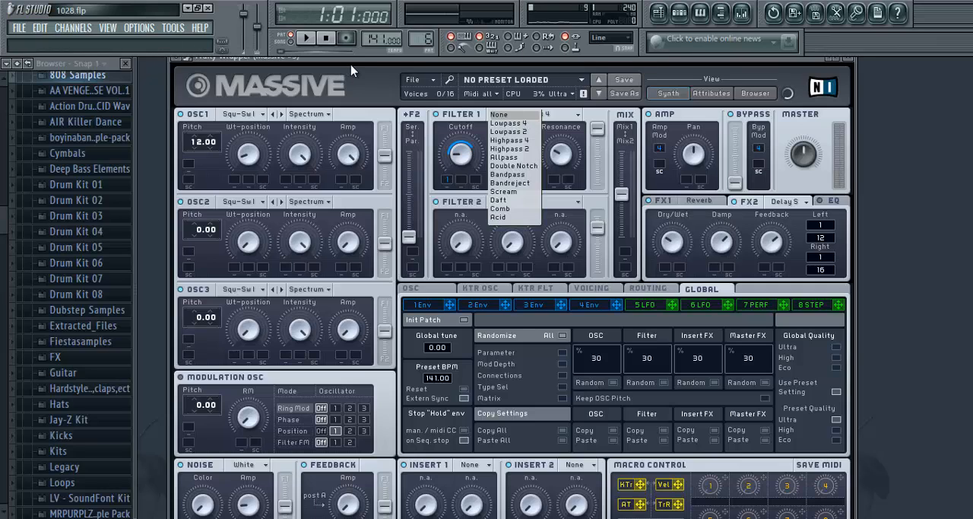
pyautogui.click(352, 70)
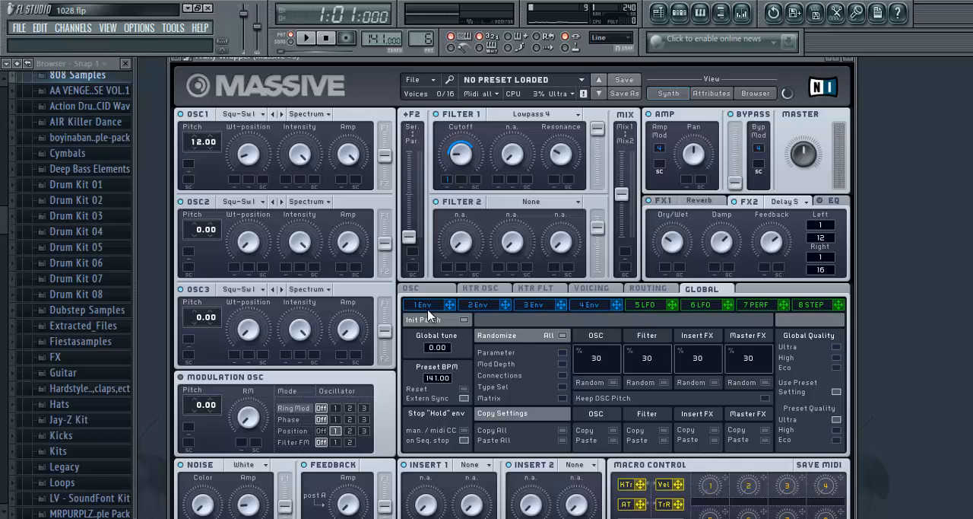
pyautogui.click(425, 305)
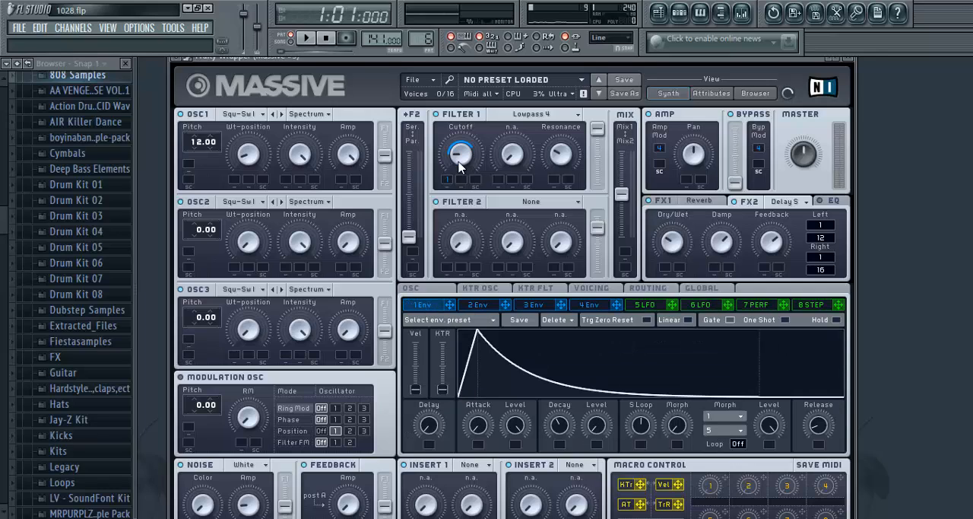
# - Play pattern 6 with Massive #3's Filter 1 switched off and again with it on to compare the sound
pyautogui.click(306, 37)
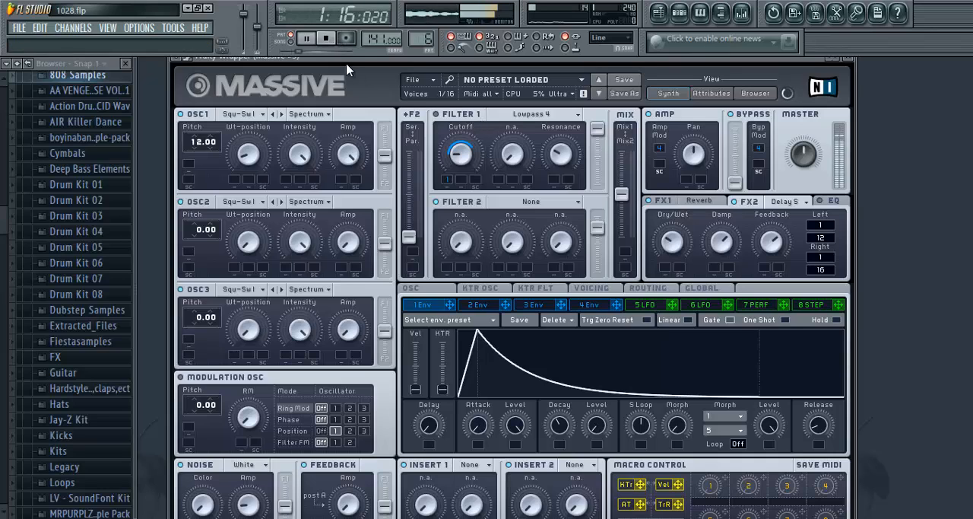
pyautogui.press('space')
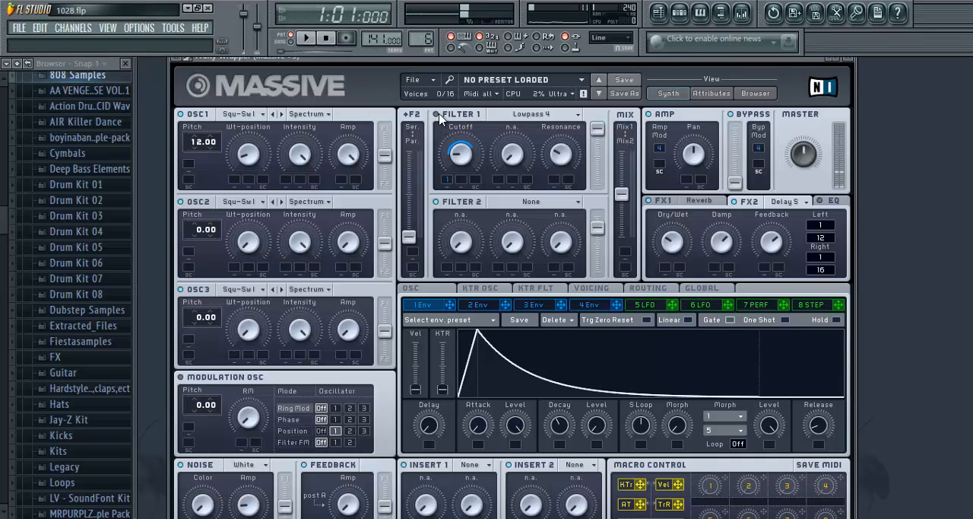
pyautogui.click(306, 38)
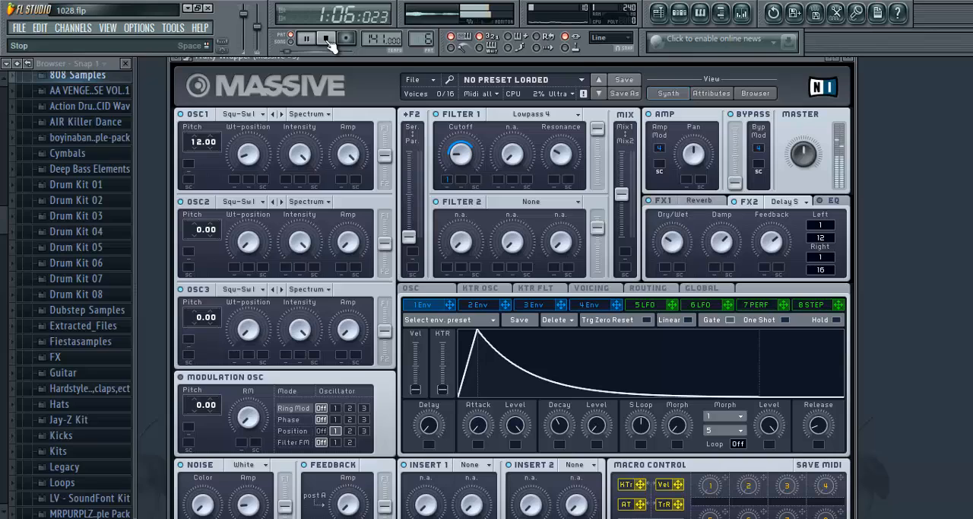
pyautogui.click(328, 39)
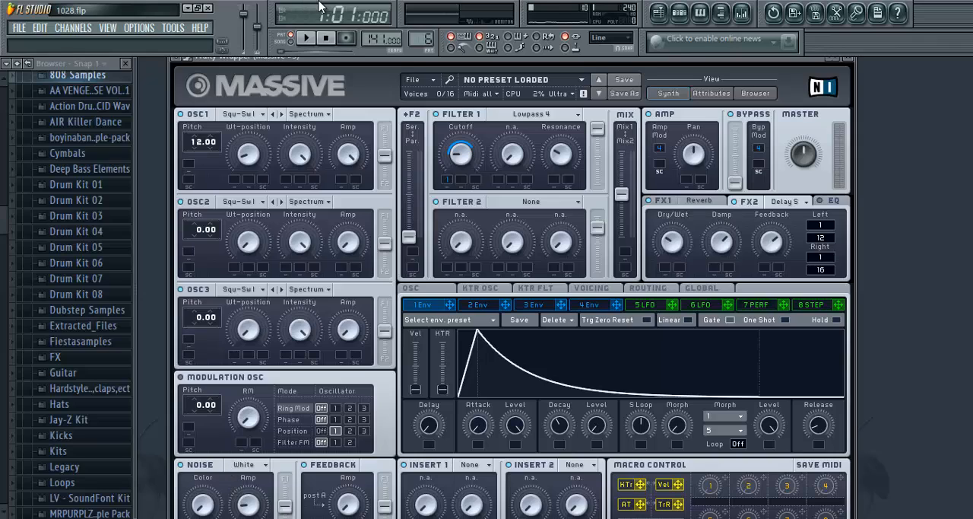
# - Replay the opening notes of pattern 6 in short bursts with Massive #3's Filter 1 active
pyautogui.click(309, 40)
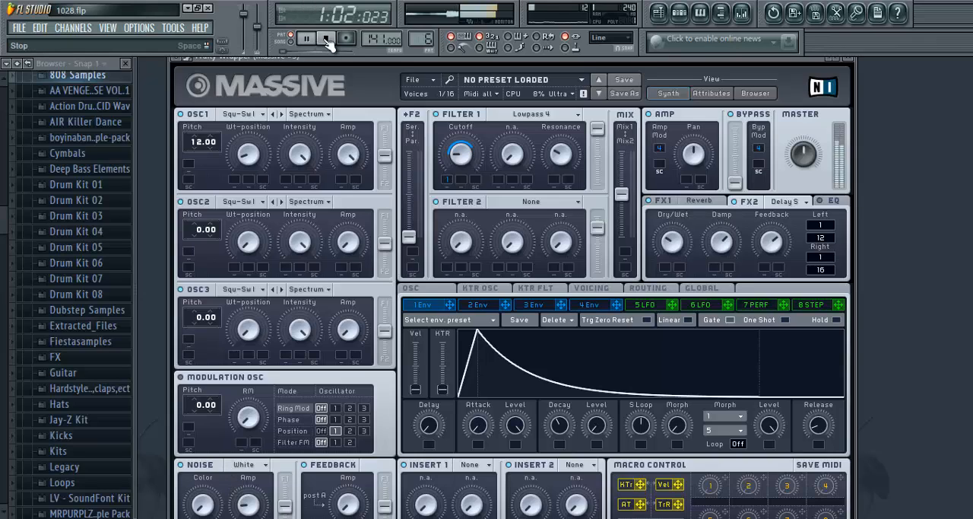
pyautogui.click(328, 40)
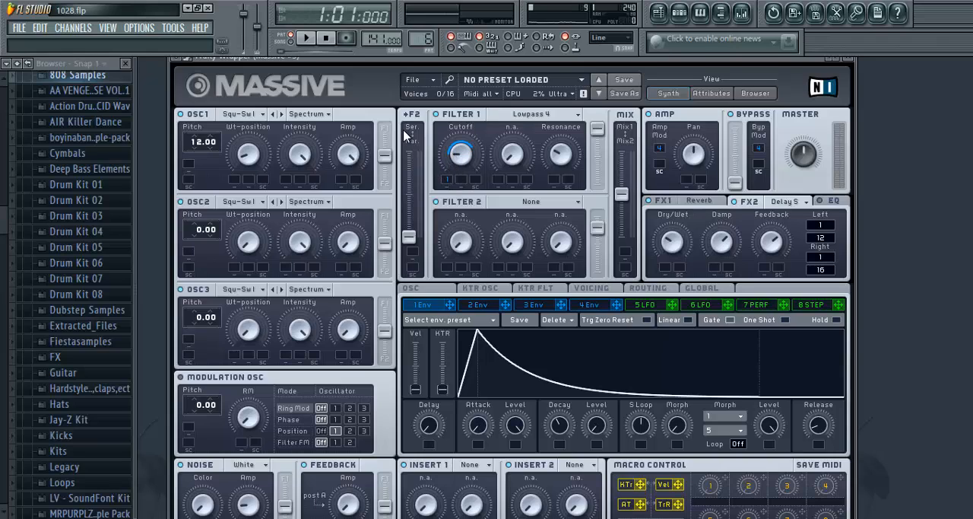
pyautogui.click(305, 36)
pyautogui.click(326, 39)
pyautogui.click(307, 39)
pyautogui.click(327, 38)
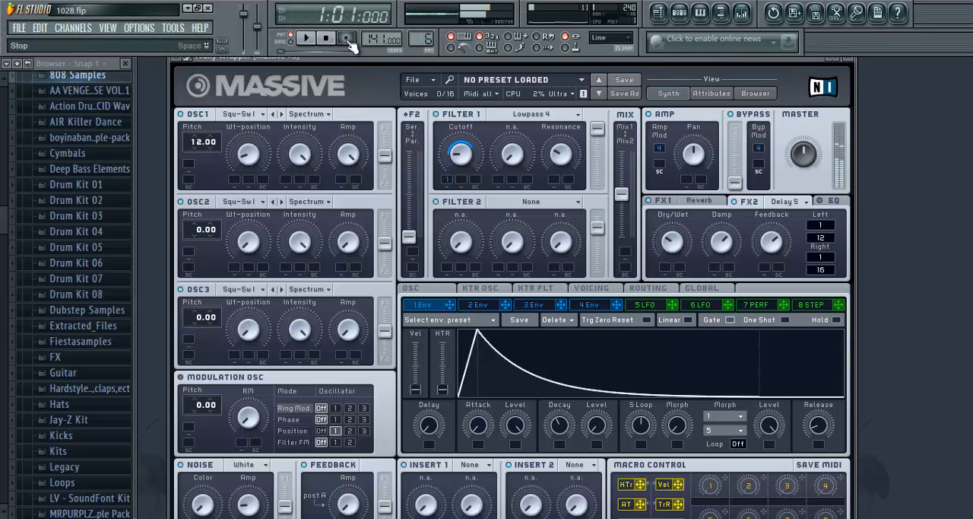
# - Reopen Massive #3, adjust Filter 1's cutoff slightly during playback, then stop and close the synth and its channel settings
pyautogui.click(849, 60)
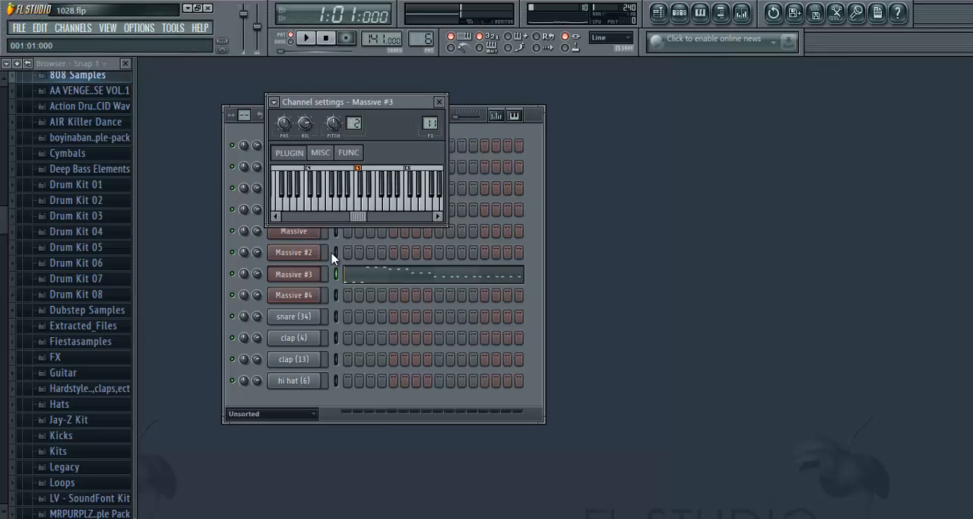
pyautogui.click(308, 274)
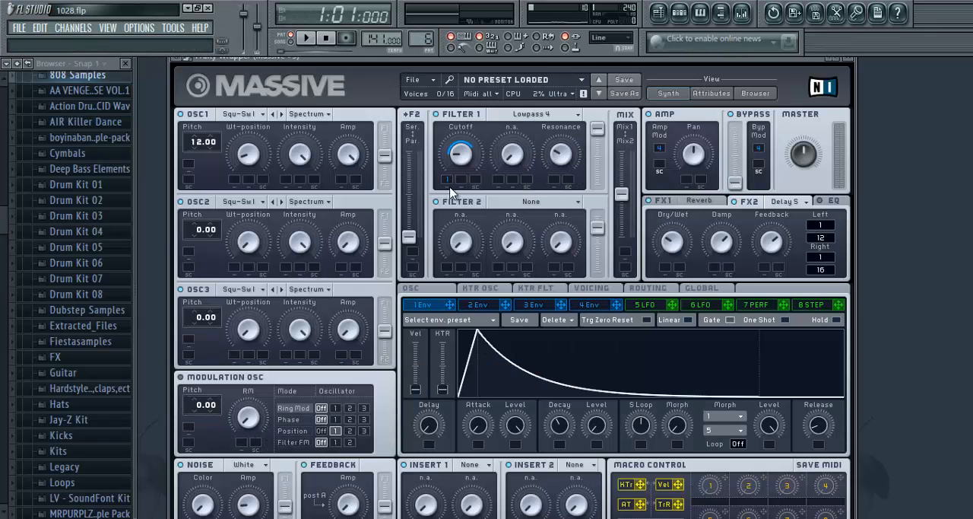
pyautogui.click(307, 38)
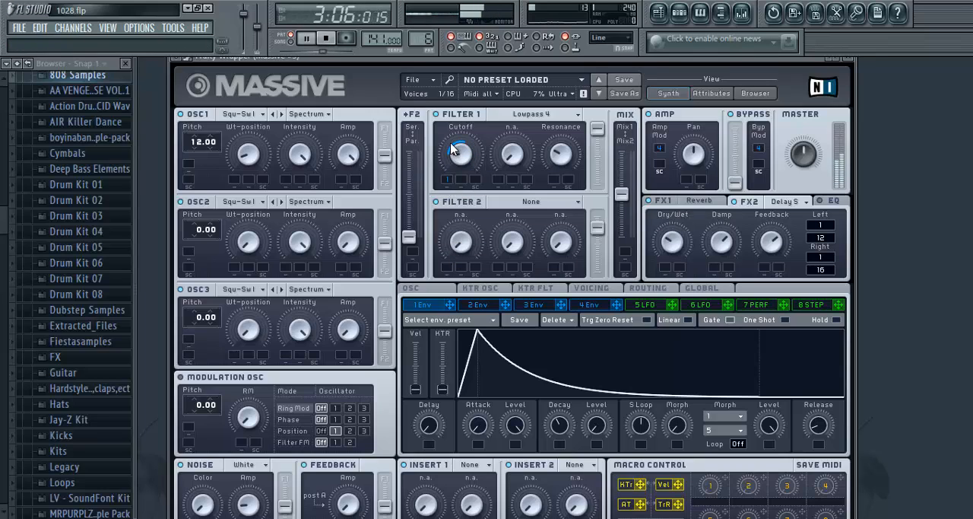
pyautogui.moveTo(462, 157)
pyautogui.mouseDown()
pyautogui.moveTo(471, 77)
pyautogui.moveTo(469, 159)
pyautogui.mouseUp()
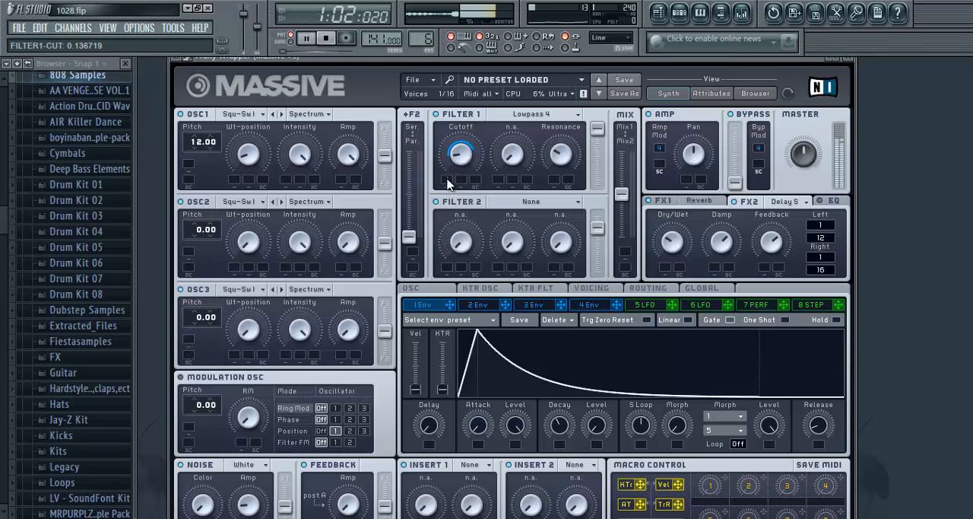
pyautogui.click(851, 60)
pyautogui.click(325, 37)
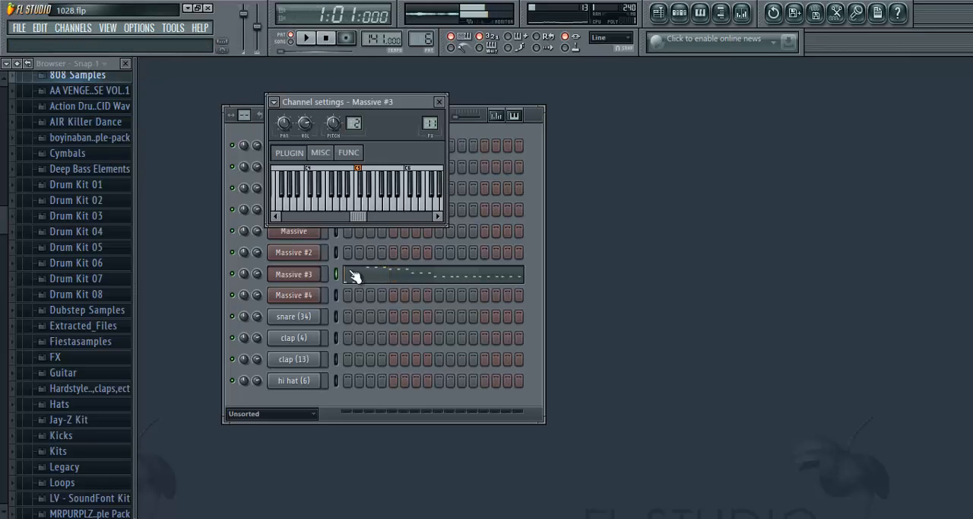
pyautogui.click(439, 101)
# - Open the mixer and check how the Massive, Massive #2 and Massive #3 tracks are sent to Insert 12
pyautogui.click(742, 12)
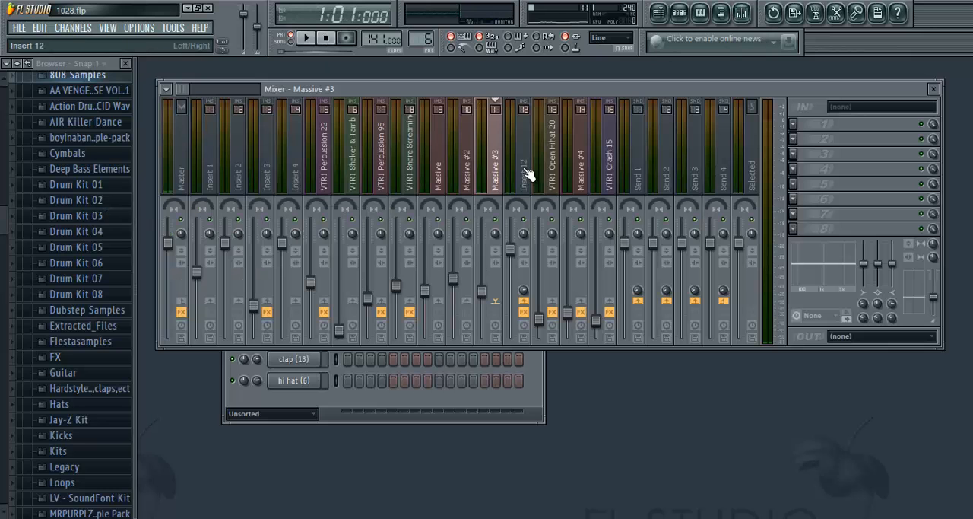
pyautogui.click(470, 175)
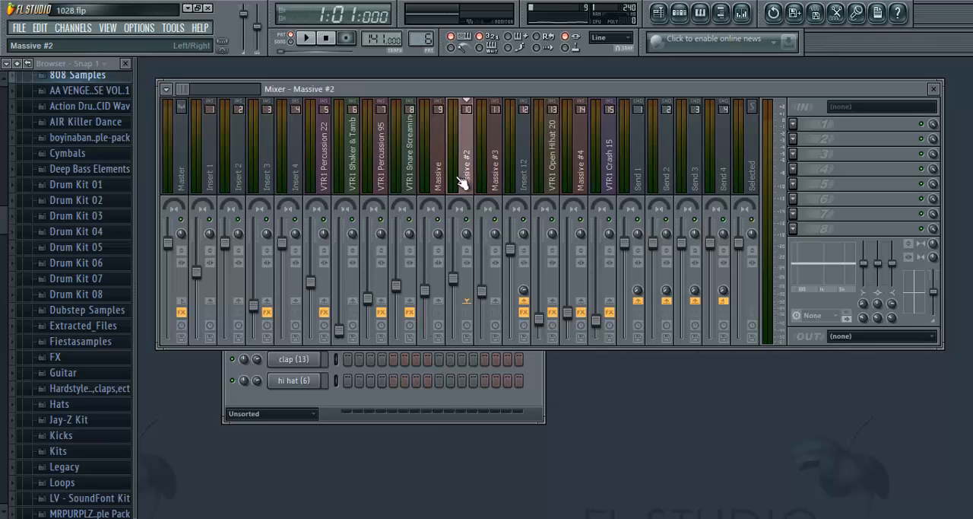
pyautogui.click(447, 187)
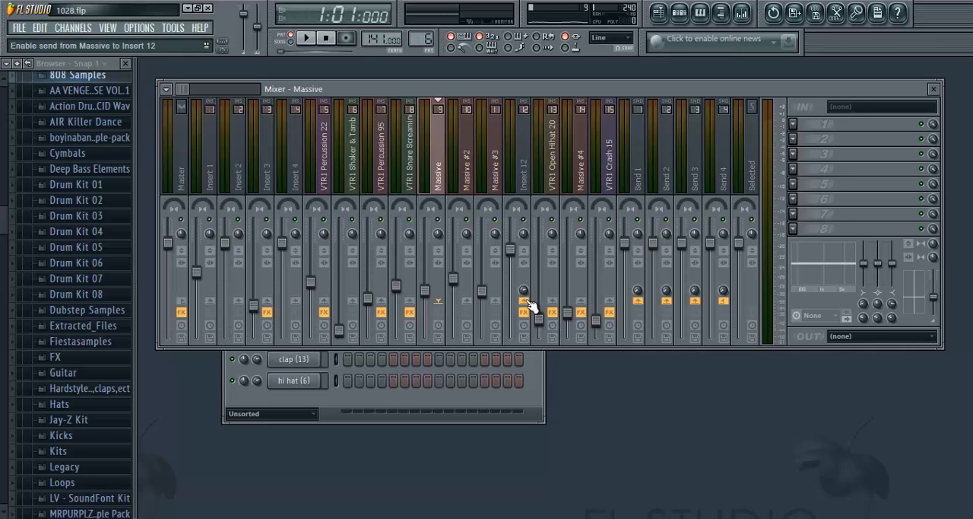
pyautogui.click(460, 157)
pyautogui.click(443, 159)
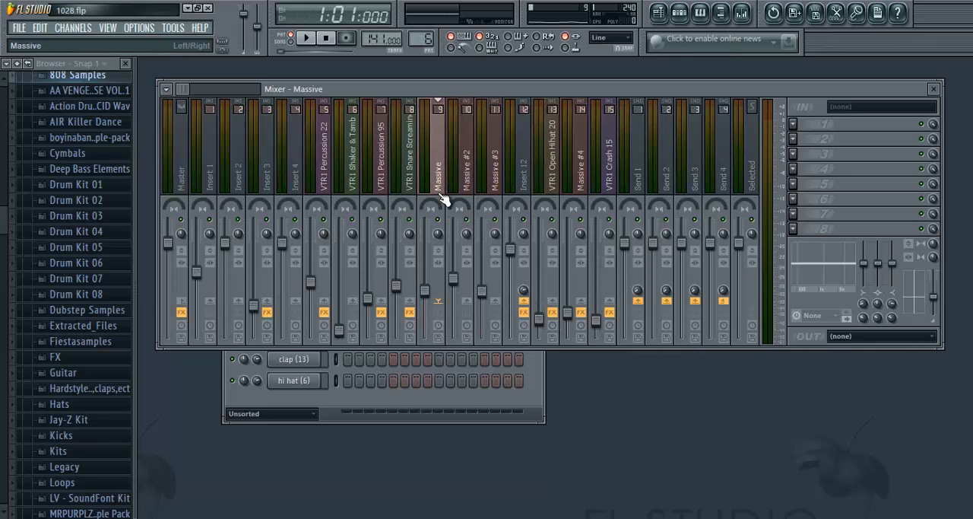
pyautogui.click(466, 181)
pyautogui.click(448, 182)
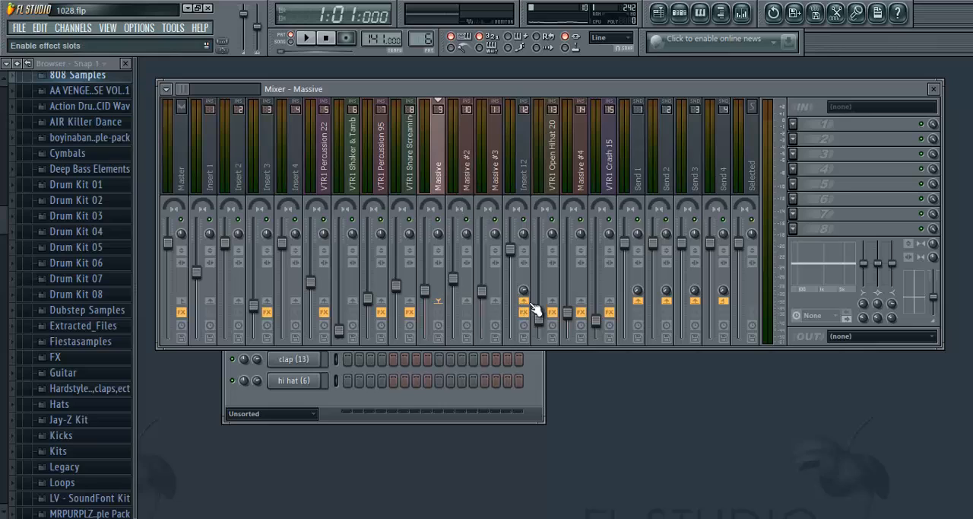
pyautogui.click(464, 174)
pyautogui.click(446, 176)
# - Route the Massive, Massive #2 and Massive #3 mixer tracks to Insert 12 only
pyautogui.rightClick(535, 309)
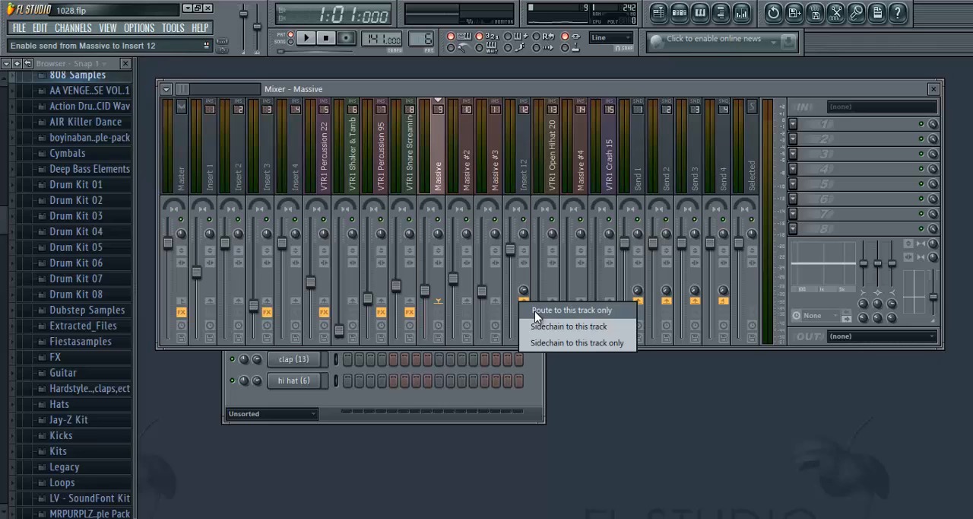
pyautogui.click(535, 310)
pyautogui.click(464, 182)
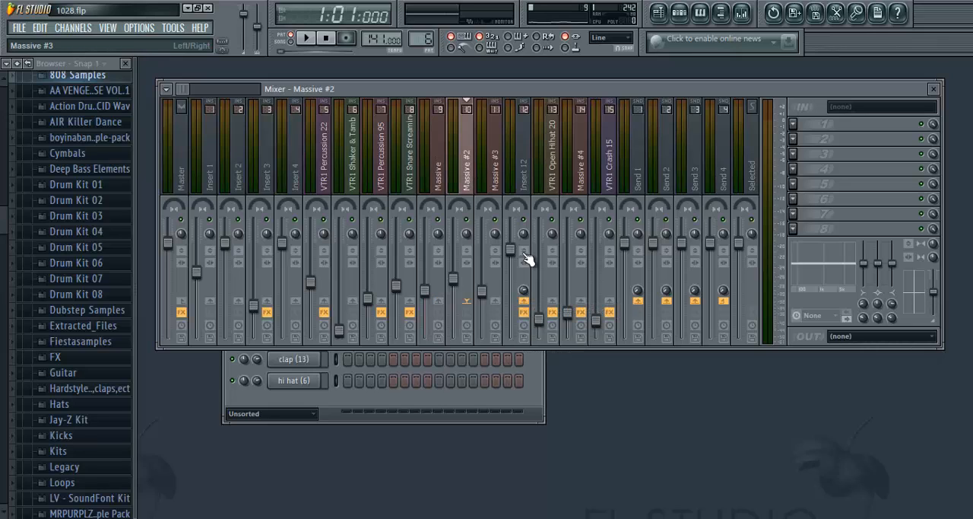
pyautogui.rightClick(533, 309)
pyautogui.click(550, 310)
pyautogui.click(497, 184)
pyautogui.rightClick(524, 302)
pyautogui.click(548, 311)
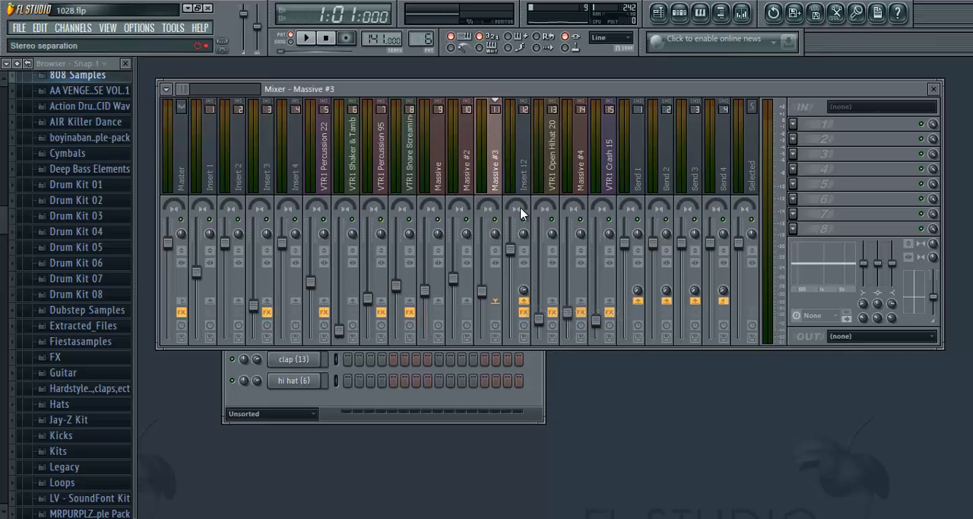
# - Select Insert 12 and inspect its Fruity Free Filter settings, then close the filter
pyautogui.click(524, 175)
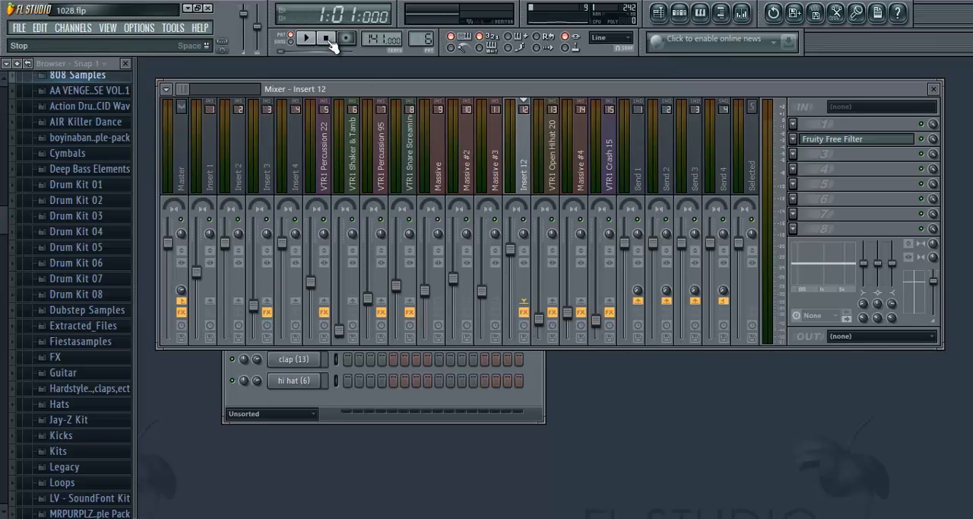
pyautogui.click(841, 141)
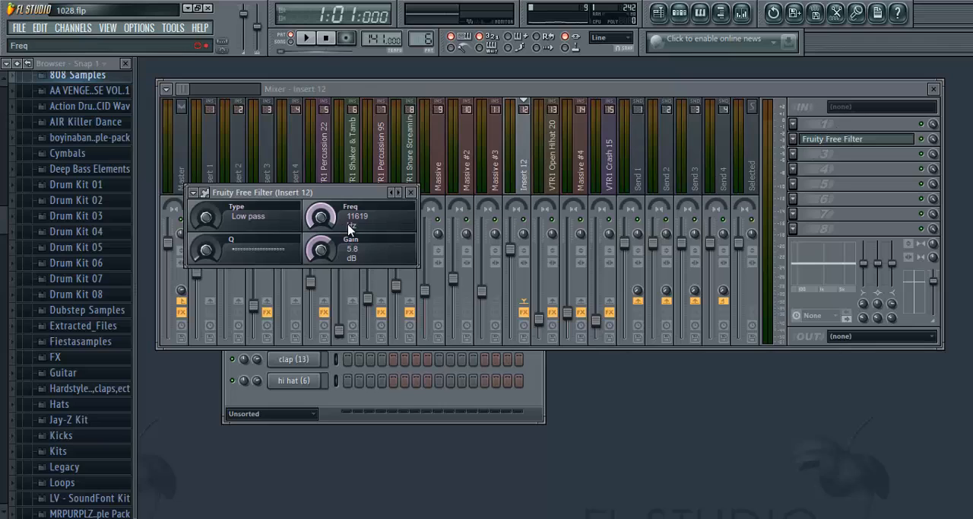
pyautogui.click(415, 193)
# - Open the playlist and play the arrangement from bar 1 to hear the Insert 12 filter frequency automation
pyautogui.click(662, 11)
pyautogui.scroll(-4, 317, 101)
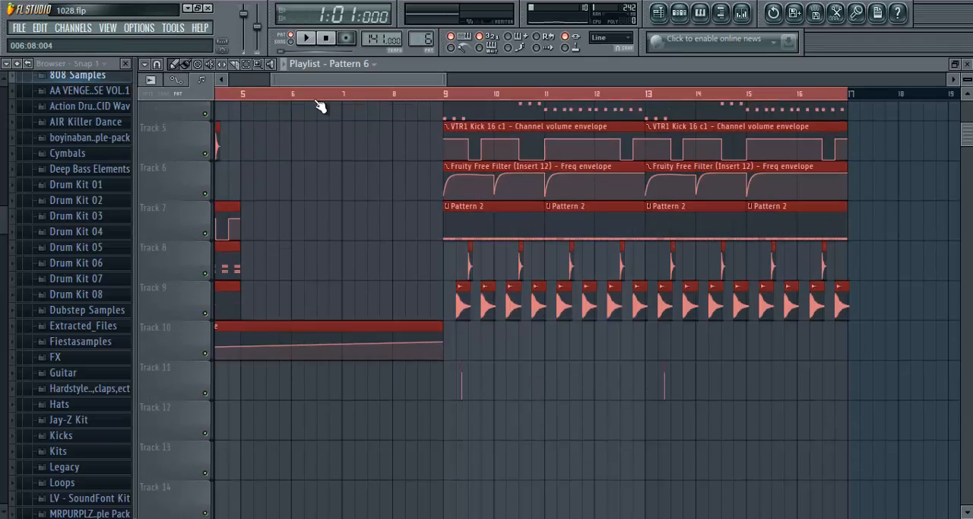
pyautogui.scroll(-3, 316, 101)
pyautogui.scroll(-1, 317, 101)
pyautogui.scroll(4, 457, 128)
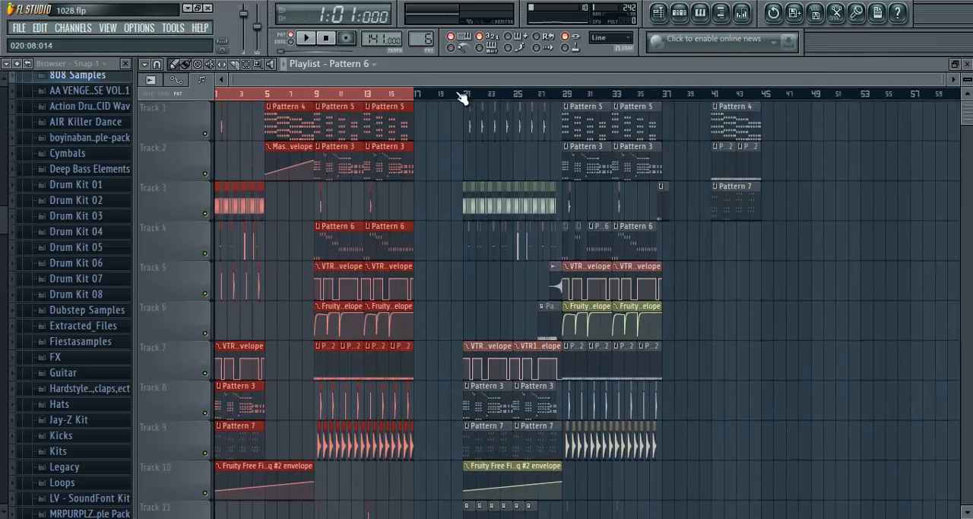
pyautogui.click(307, 37)
pyautogui.scroll(4, 281, 95)
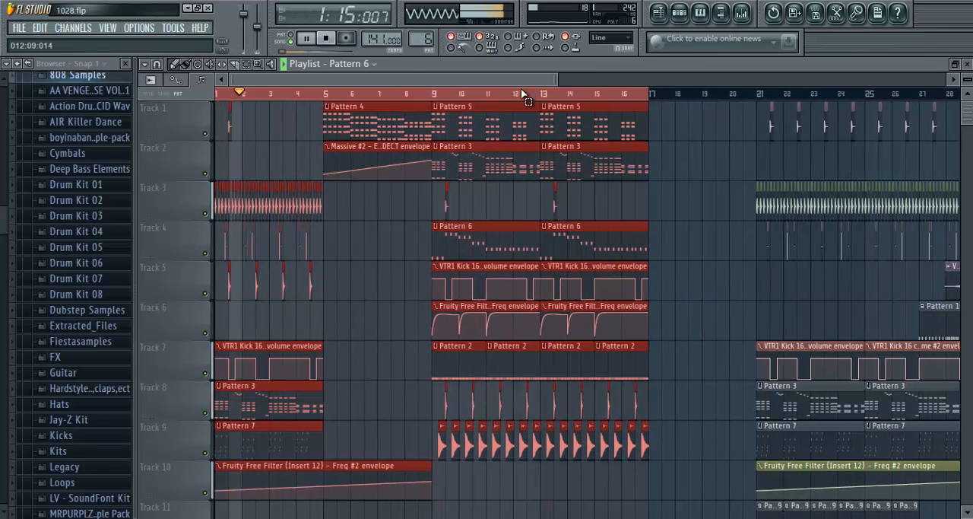
pyautogui.scroll(4, 265, 95)
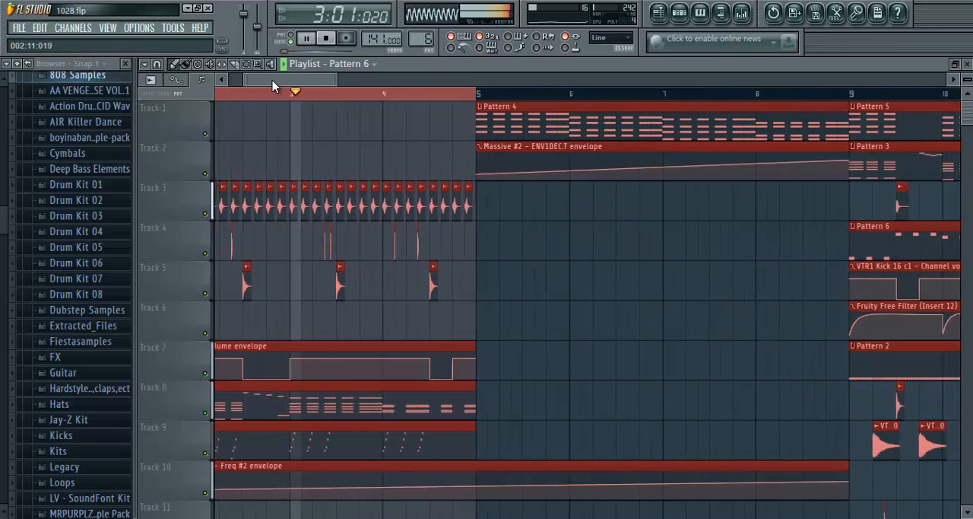
# - Check the mixer levels during playback, stop the song and reopen the Fruity Free Filter on Insert 12
pyautogui.press('F9')
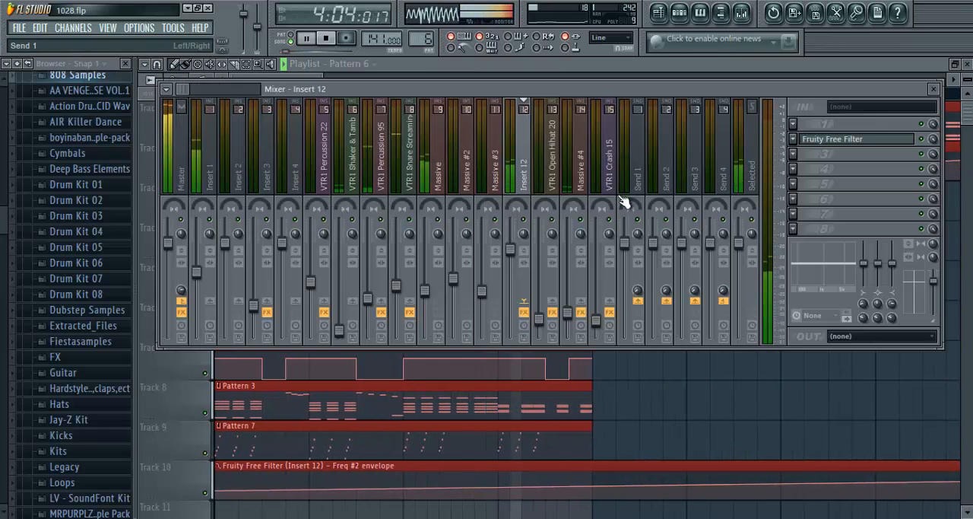
pyautogui.click(329, 42)
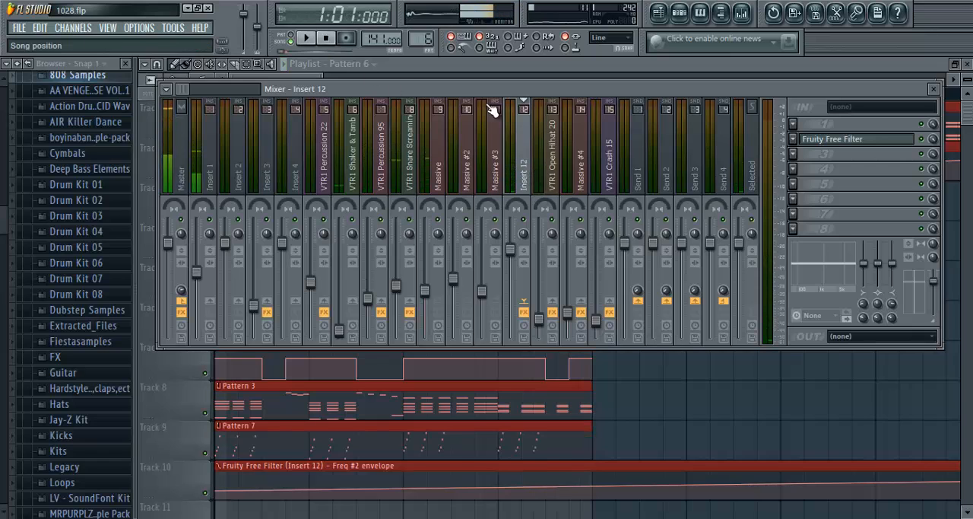
pyautogui.click(811, 143)
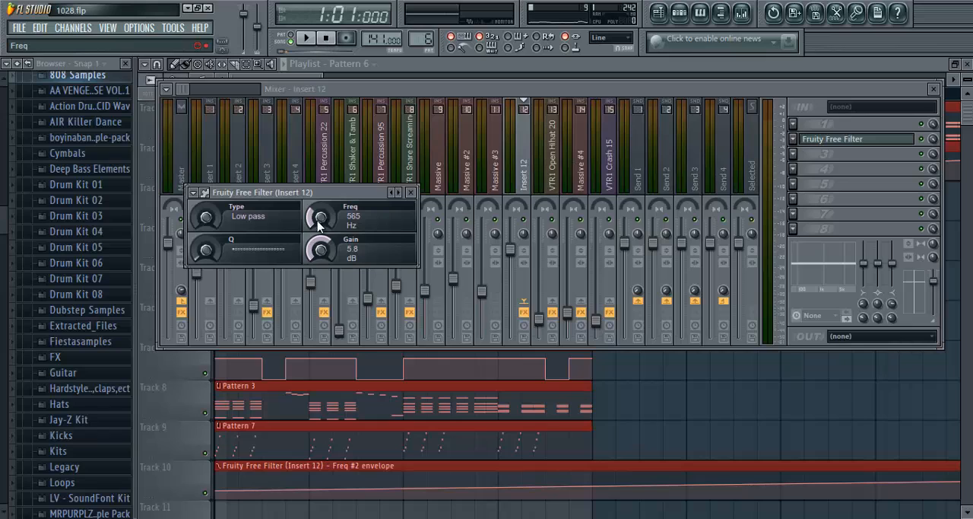
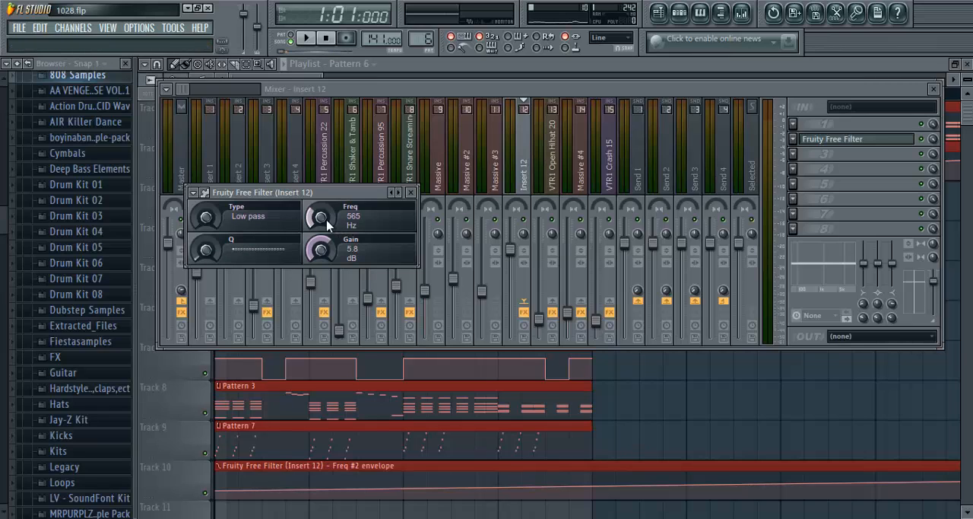
# - Play the song to watch the Insert 12 filter frequency move, check the Freq knob's automation options, and return to the playlist
pyautogui.press('space')
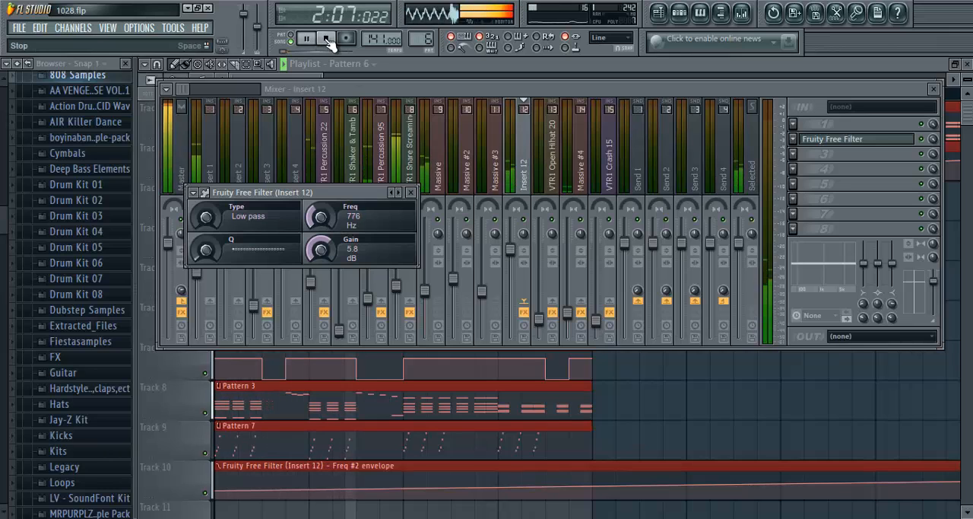
pyautogui.click(326, 39)
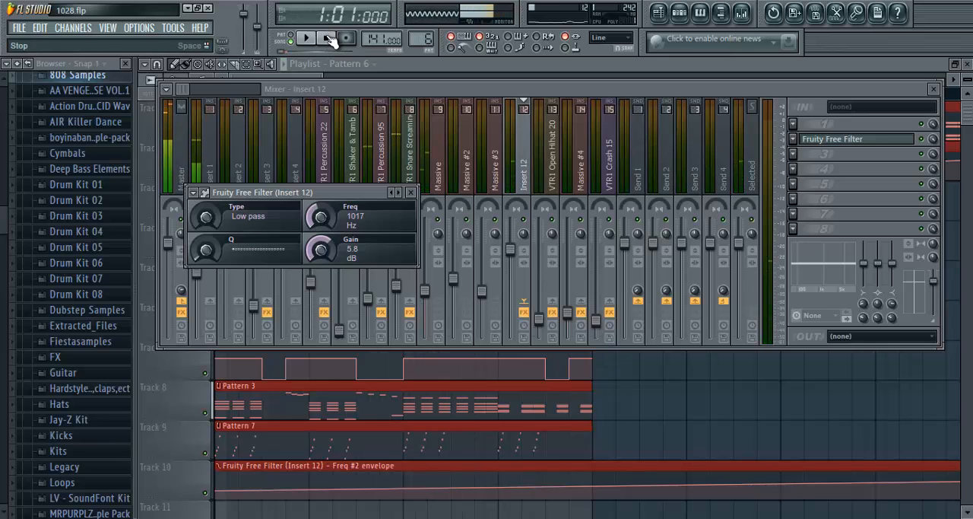
pyautogui.rightClick(324, 219)
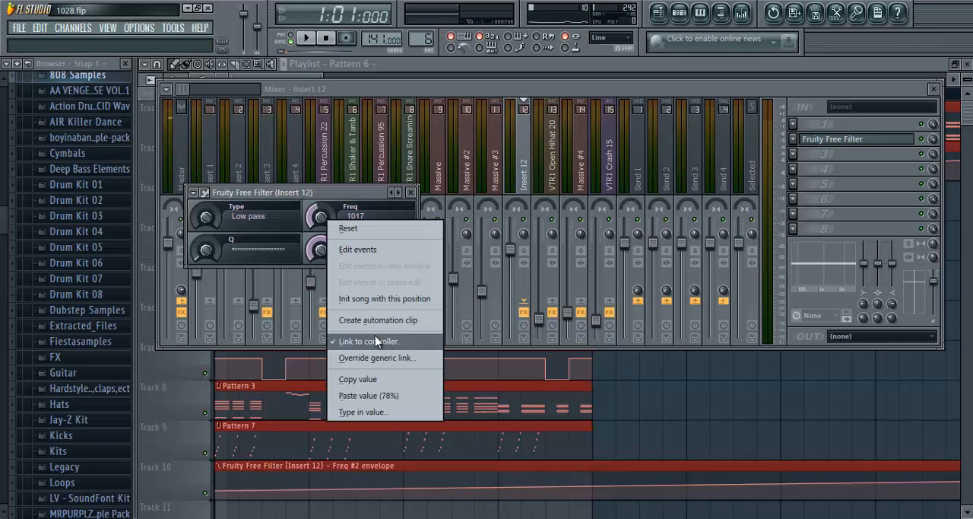
pyautogui.click(400, 88)
pyautogui.click(424, 64)
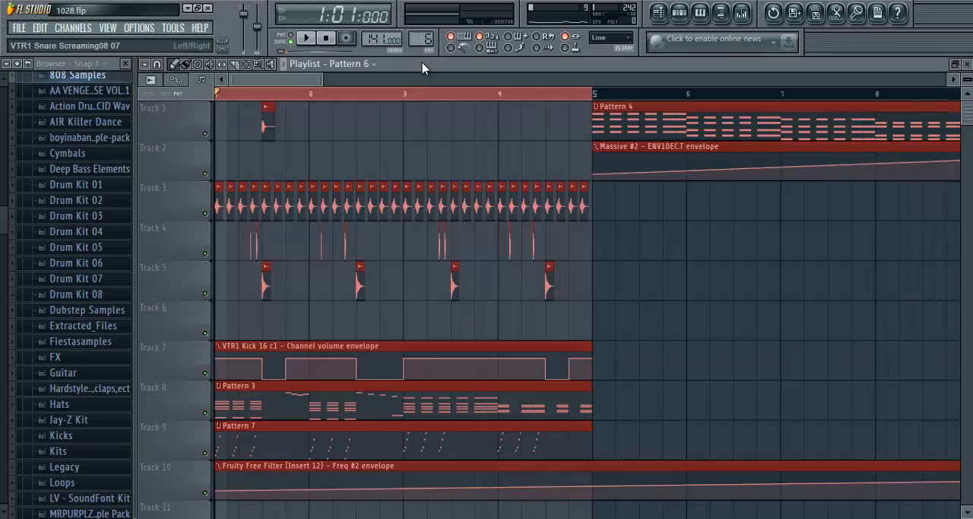
# - Clear the time selection in the playlist and play the arrangement from bar 21
pyautogui.scroll(-3, 367, 94)
pyautogui.scroll(-5, 366, 95)
pyautogui.scroll(5, 369, 94)
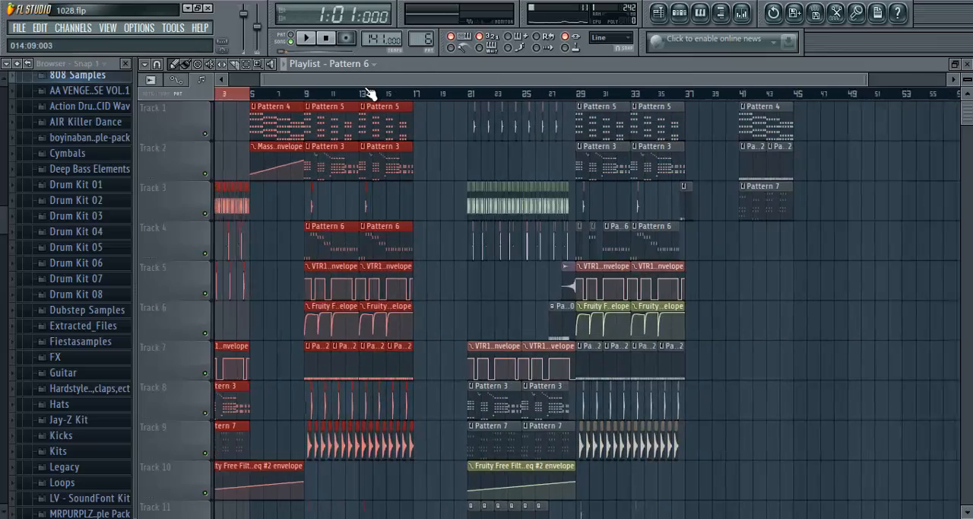
pyautogui.click(461, 93)
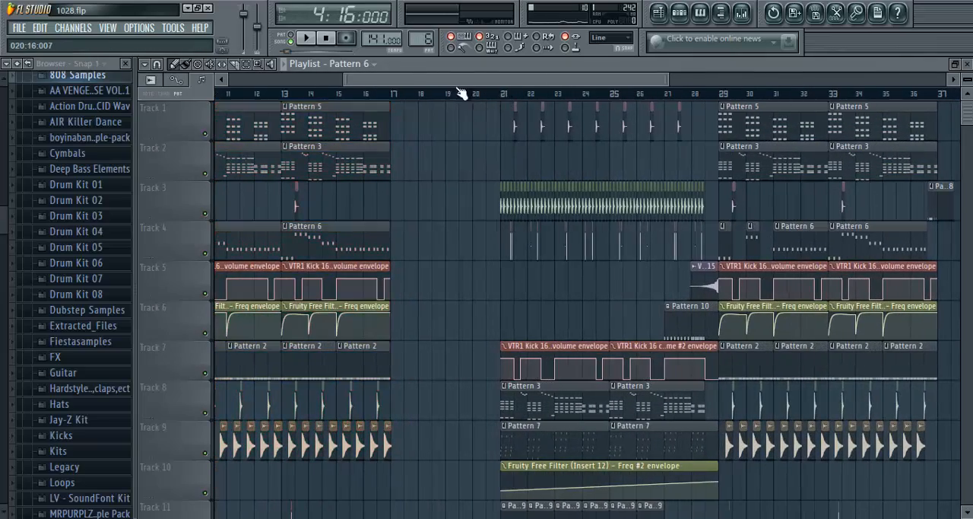
pyautogui.click(501, 97)
pyautogui.click(308, 39)
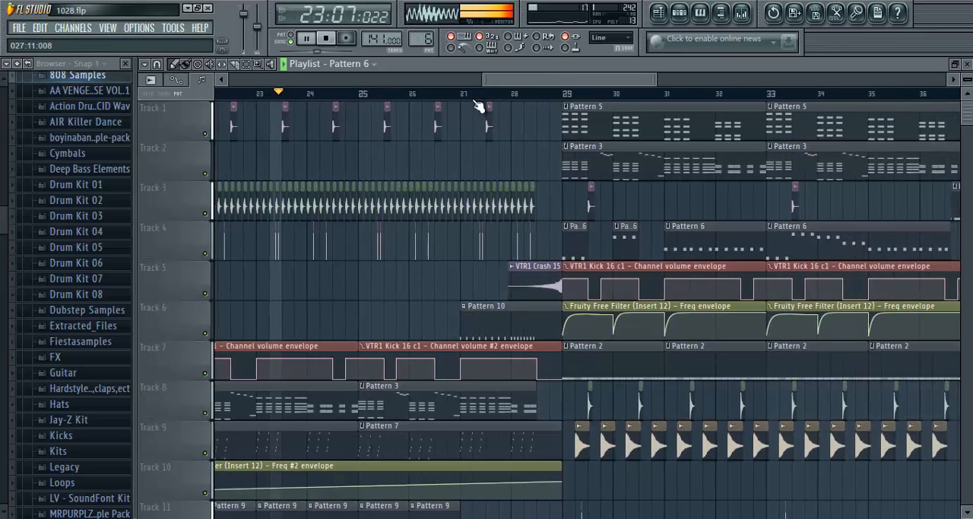
# - Follow the playback across the playlist tracks from the bar 21 section into bar 29 and pause it there
pyautogui.scroll(-3, 489, 97)
pyautogui.scroll(2, 390, 104)
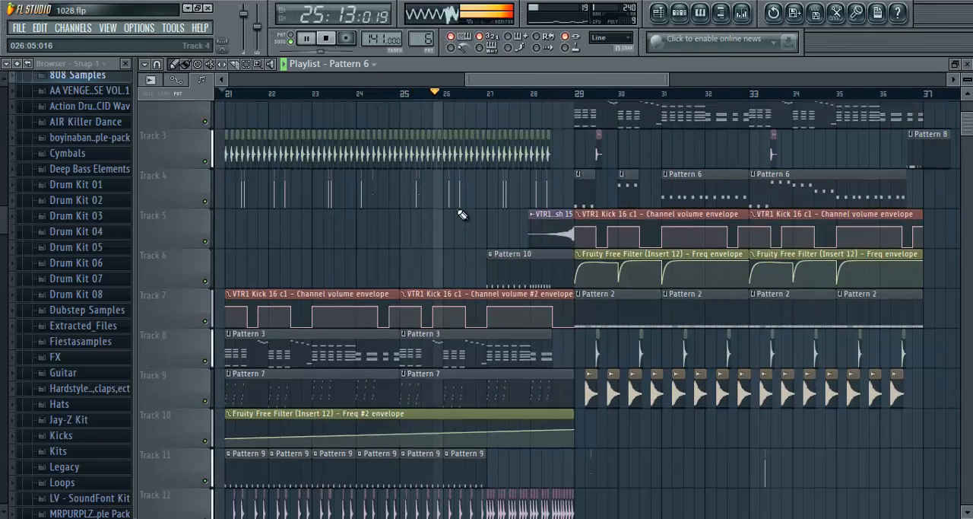
pyautogui.scroll(-4, 461, 213)
pyautogui.scroll(4, 461, 213)
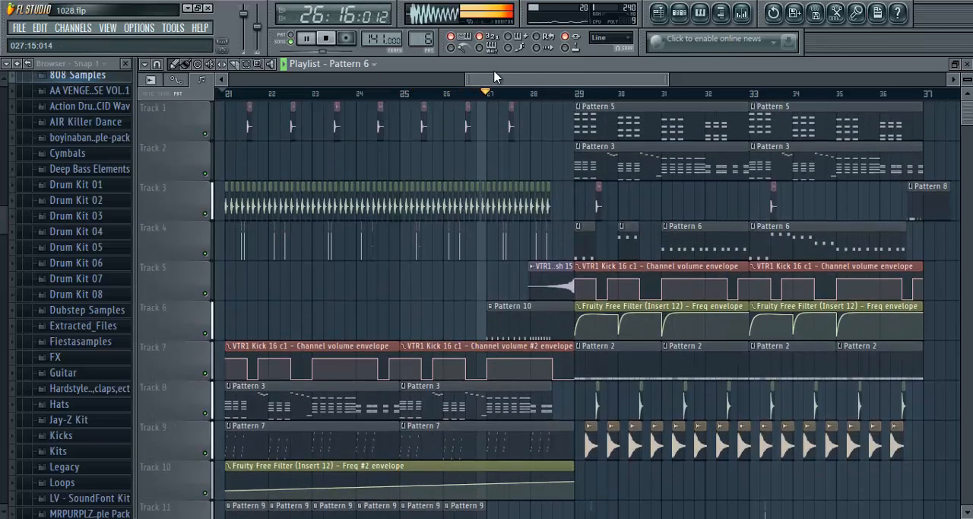
pyautogui.moveTo(549, 80); pyautogui.dragTo(616, 84)
pyautogui.scroll(1, 456, 97)
pyautogui.scroll(2, 459, 101)
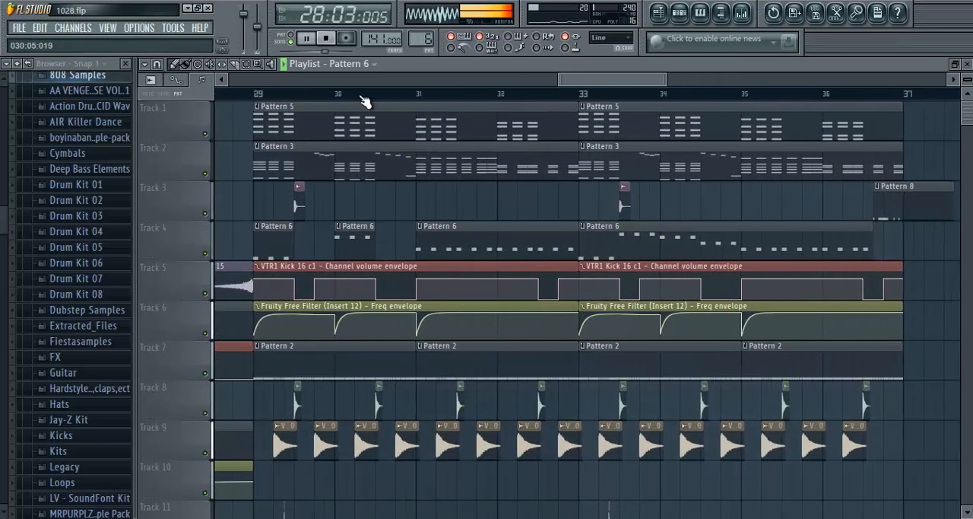
pyautogui.click(305, 38)
# - Select bars 29 to 32 as the playback range, return to its start, and remove the stray Pattern 6 clip from Track 3
pyautogui.moveTo(280, 314)
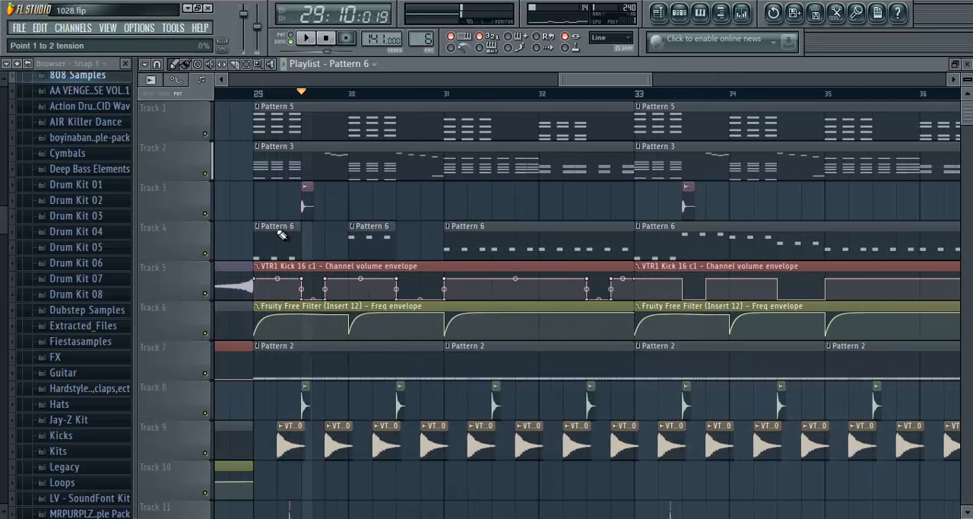
pyautogui.moveTo(259, 101); pyautogui.dragTo(634, 133)
pyautogui.click(325, 37)
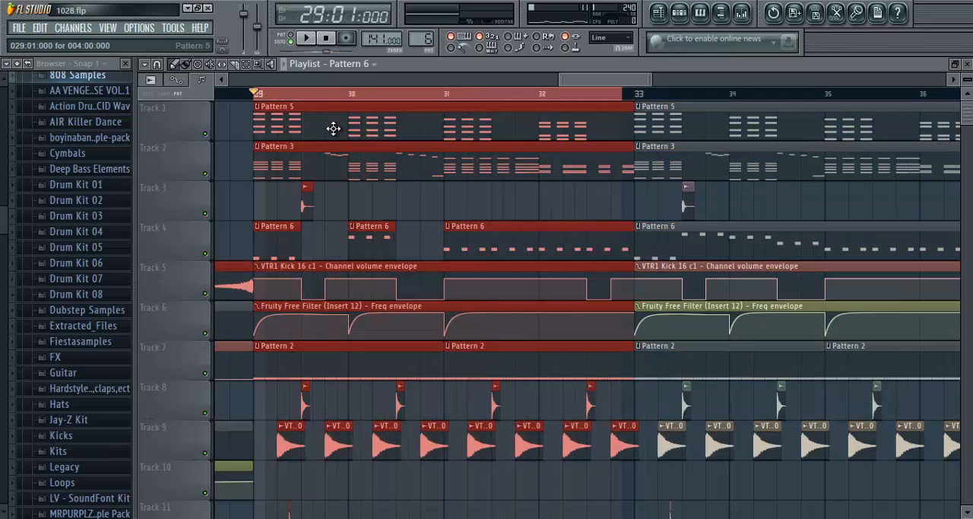
pyautogui.click(413, 212)
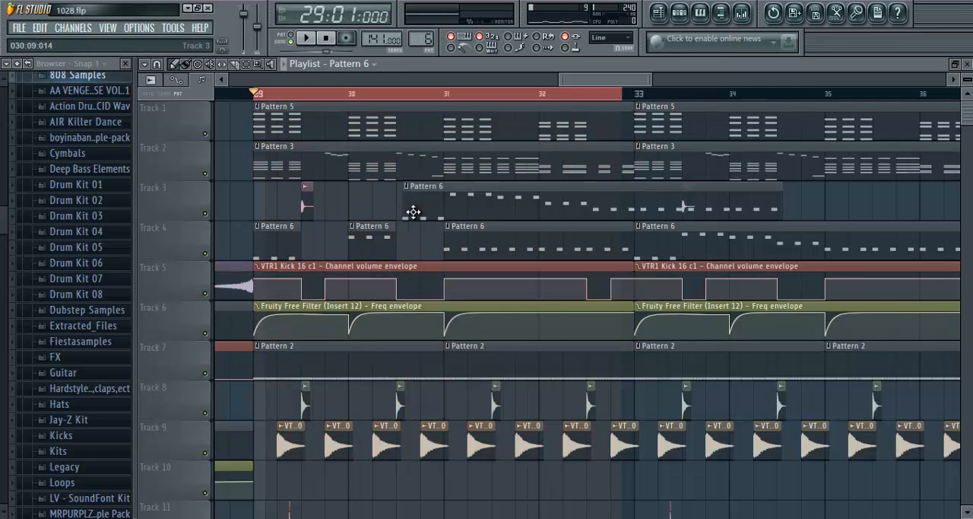
pyautogui.rightClick(413, 213)
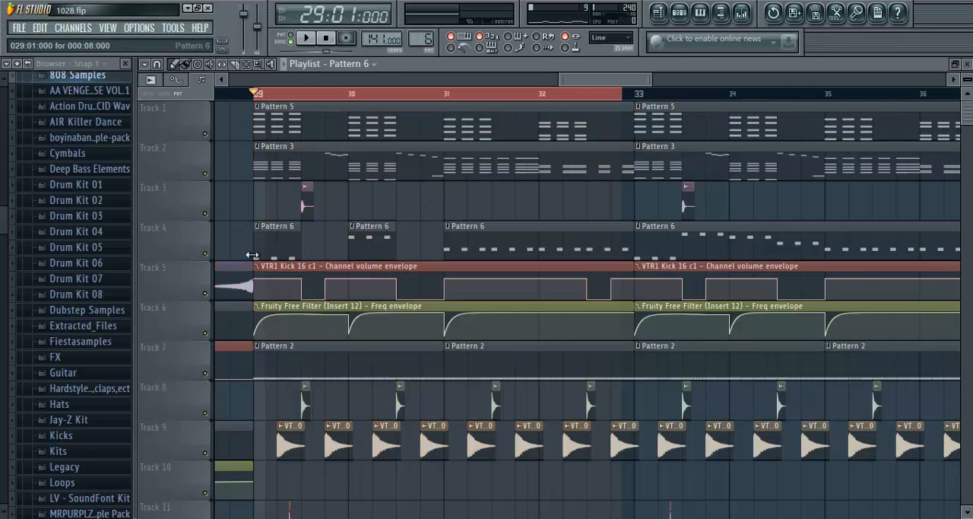
# - Mute playlist tracks 9, 8, 7, 11 and 3 so the drum clips stay silent
pyautogui.click(204, 453)
pyautogui.click(206, 413)
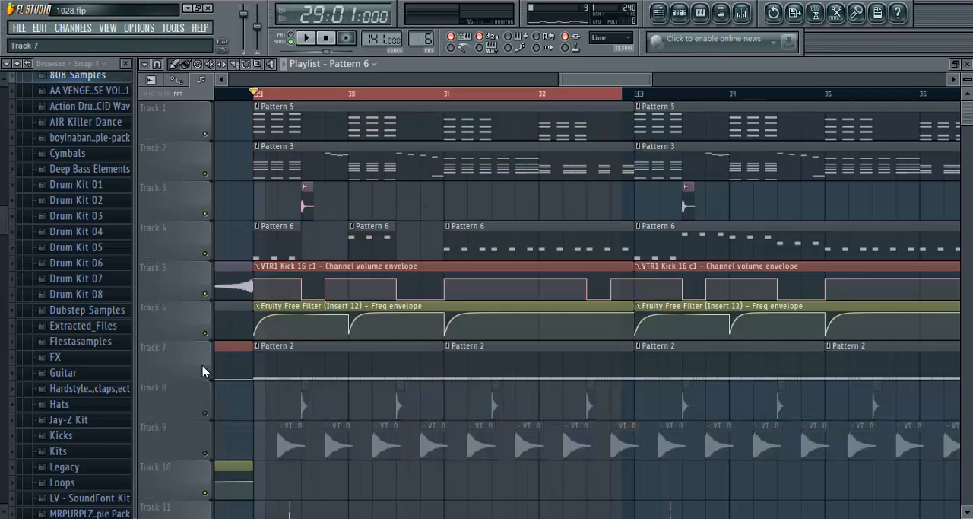
pyautogui.click(204, 372)
pyautogui.scroll(-3, 213, 381)
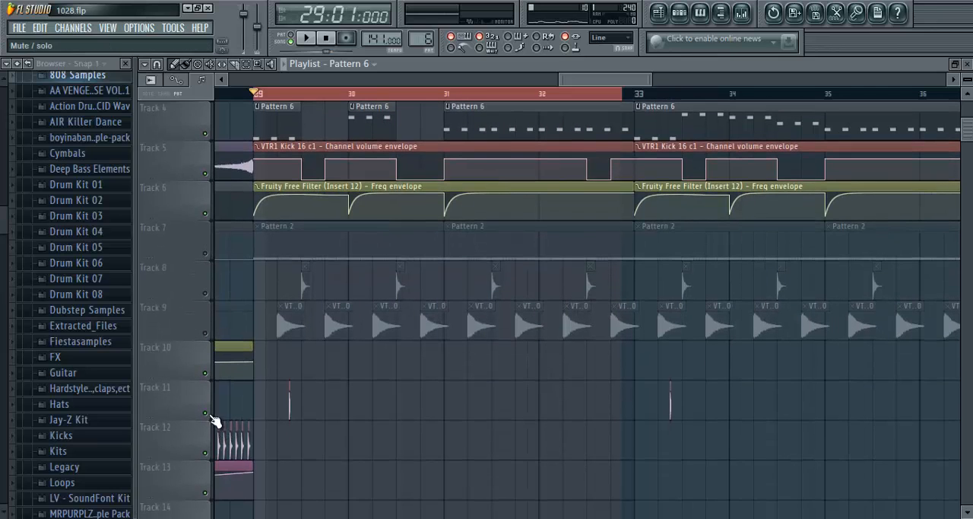
pyautogui.scroll(3, 289, 361)
# - Play the unmuted tracks from bar 29, extend the loop selection to the start of bar 33, stop playback and clear the clip highlights
pyautogui.click(305, 38)
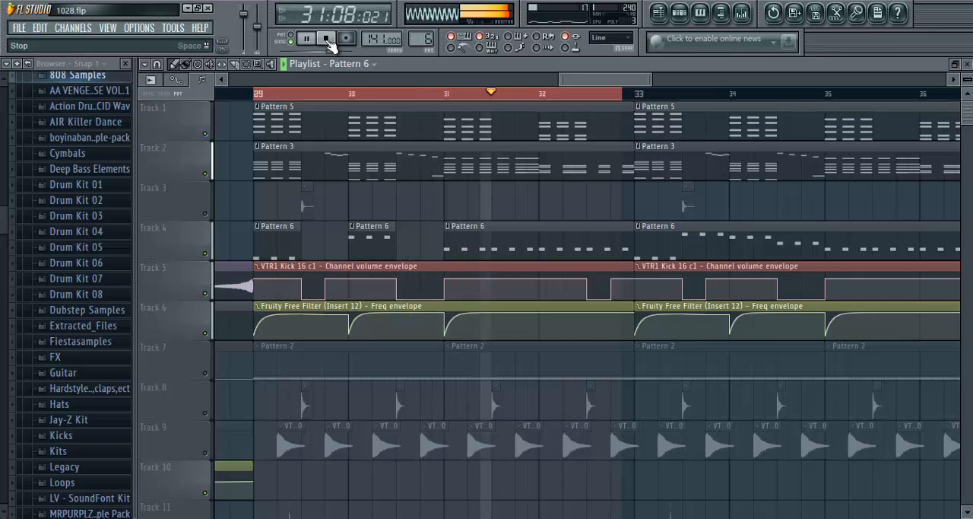
pyautogui.click(635, 96)
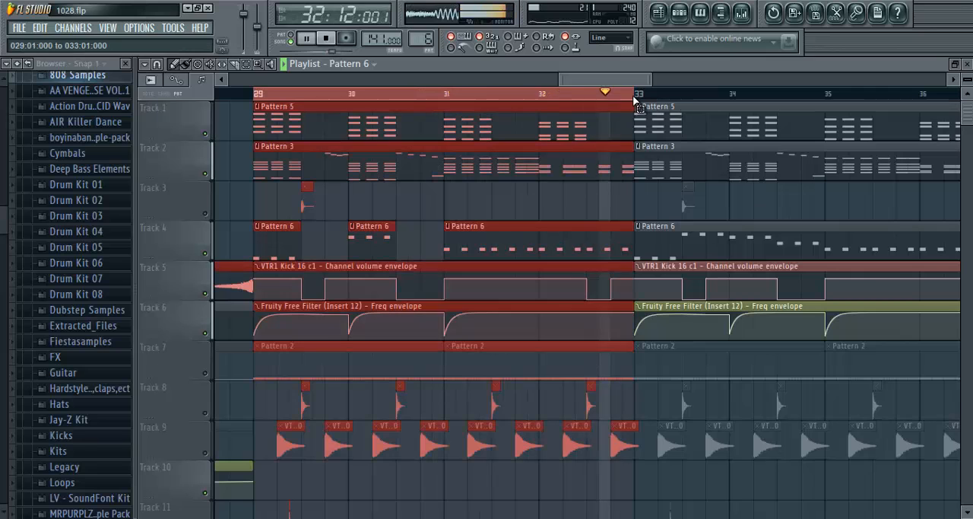
pyautogui.click(333, 43)
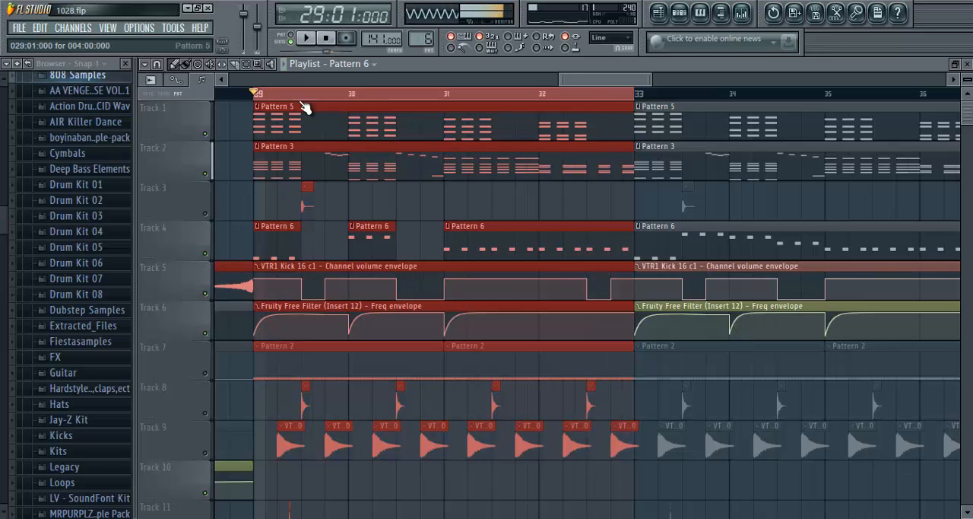
pyautogui.click(430, 400)
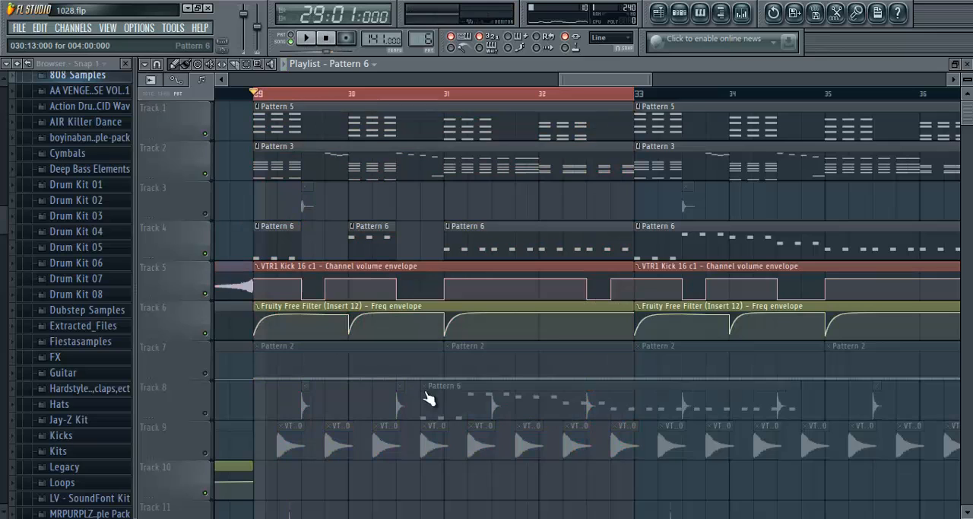
# - Steepen the rising curves in the Insert 12 Fruity Free Filter Freq envelope on Track 6 and play the loop briefly
pyautogui.moveTo(259, 312)
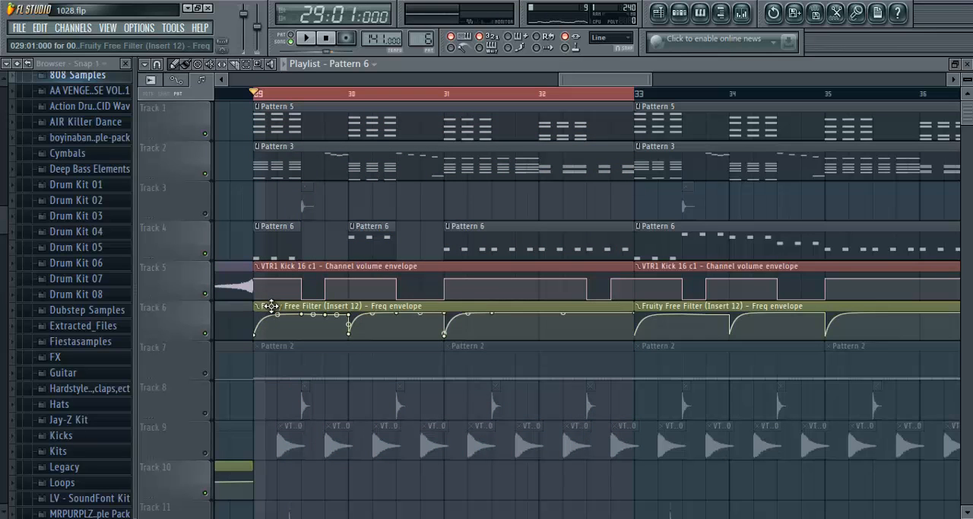
pyautogui.moveTo(272, 306); pyautogui.dragTo(569, 304)
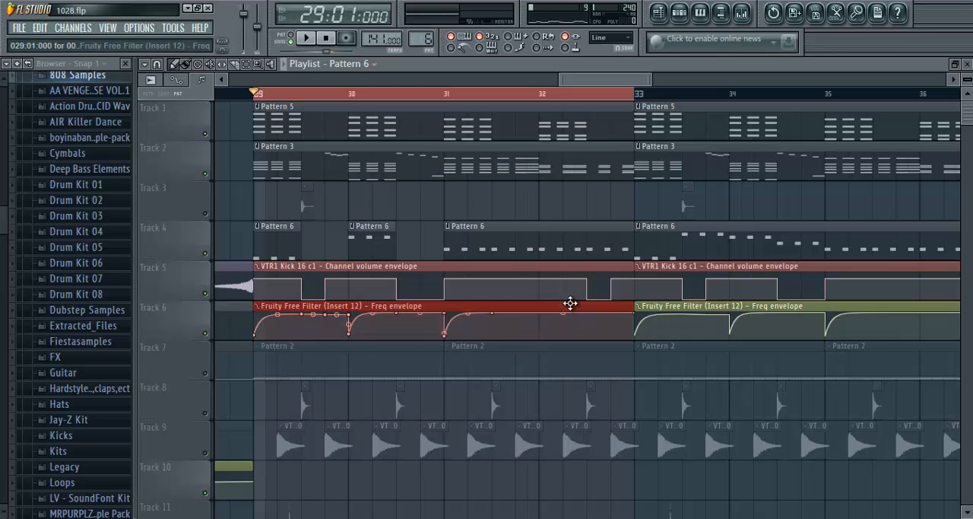
pyautogui.click(358, 408)
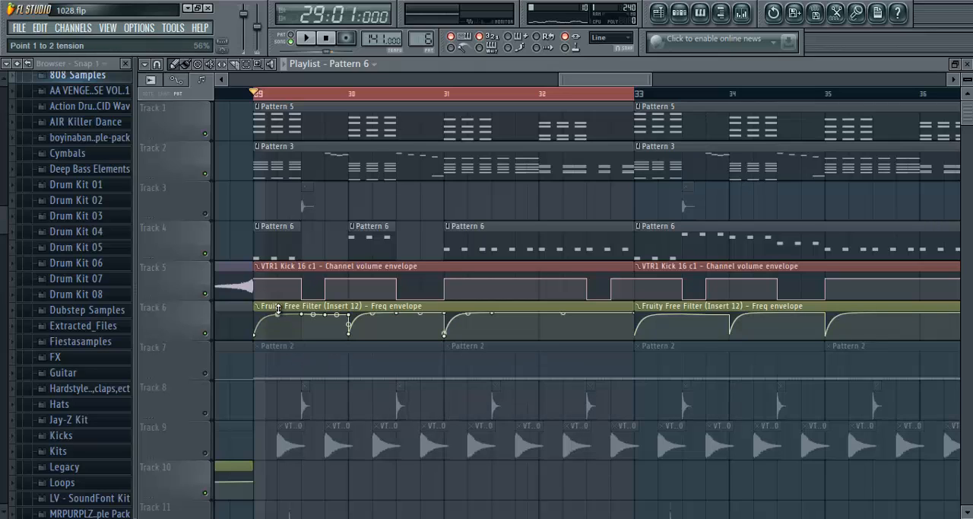
pyautogui.moveTo(276, 285); pyautogui.dragTo(276, 285)
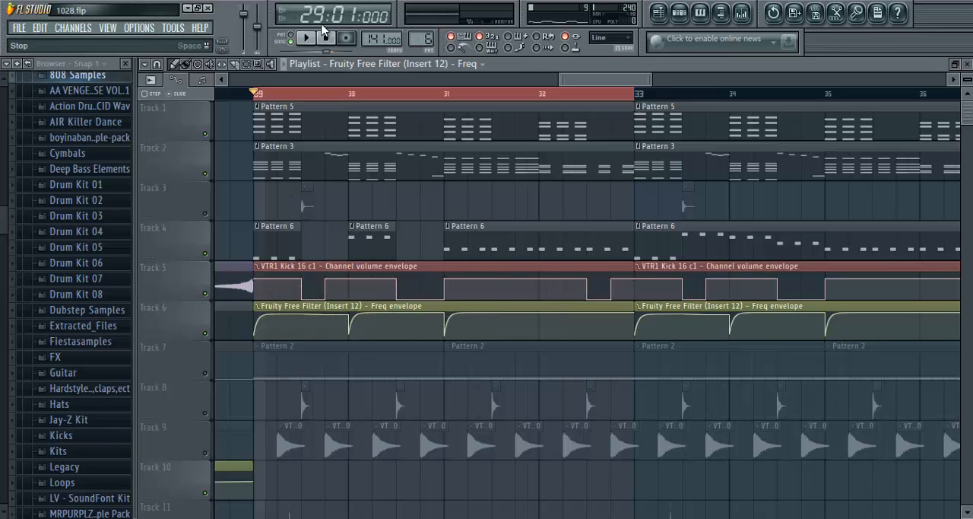
pyautogui.press('space')
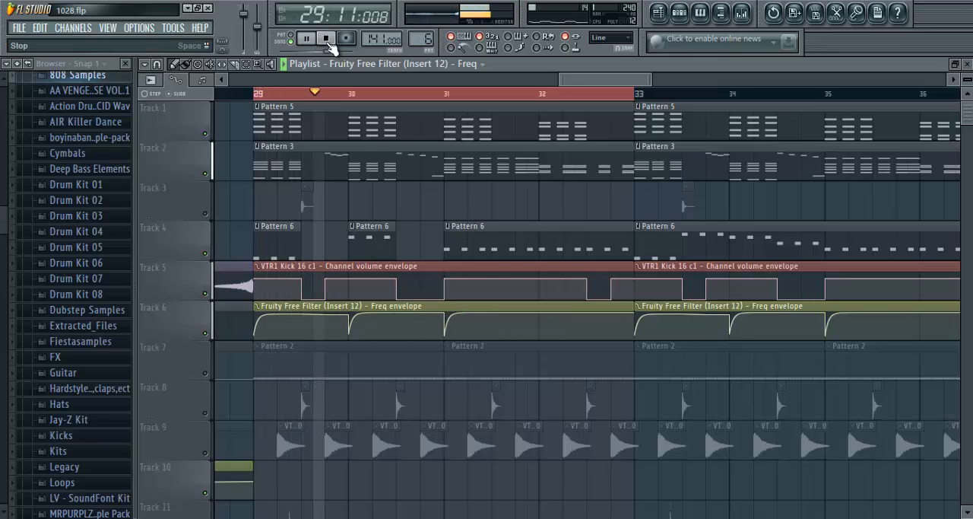
pyautogui.click(327, 41)
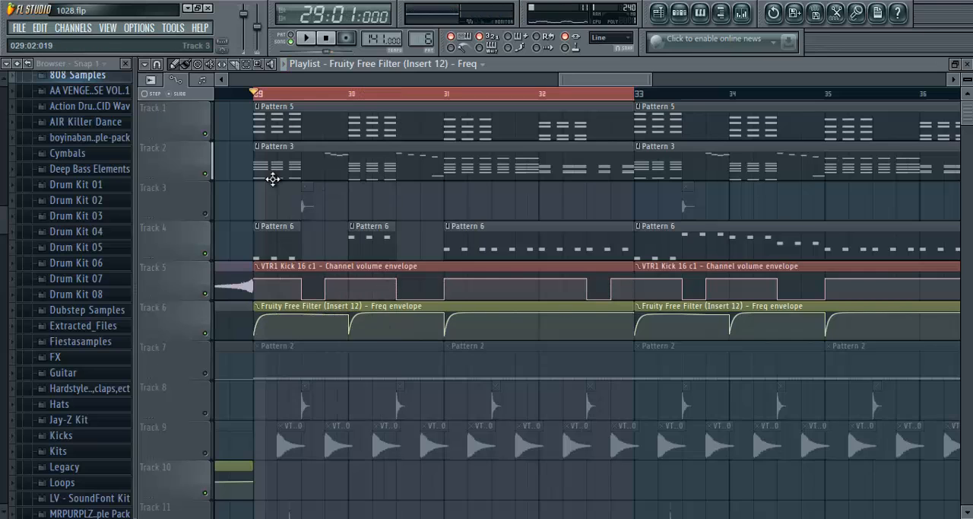
# - Reshape the VTR1 Kick 16 c1 channel volume envelope so its level stays at zero through late bar 29 and rises at bar 30
pyautogui.scroll(3, 261, 95)
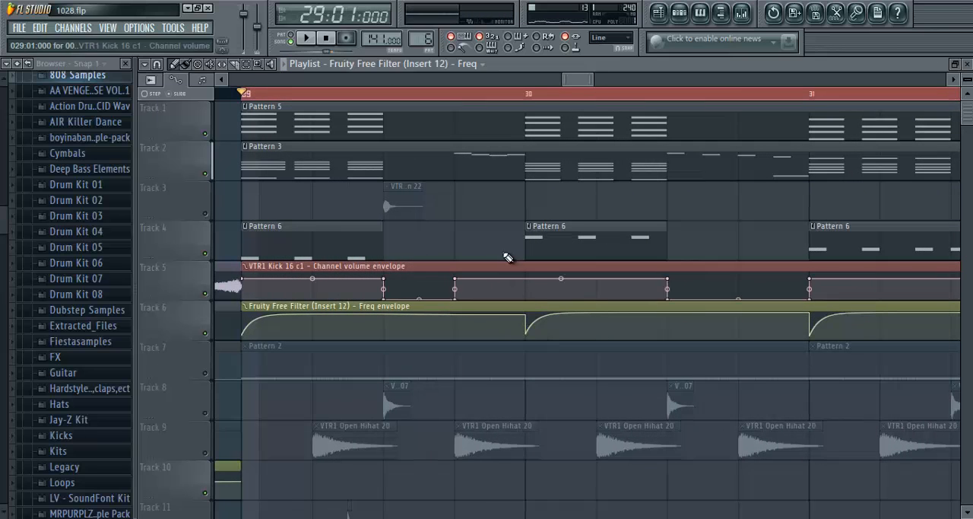
pyautogui.click(494, 206)
pyautogui.rightClick(534, 189)
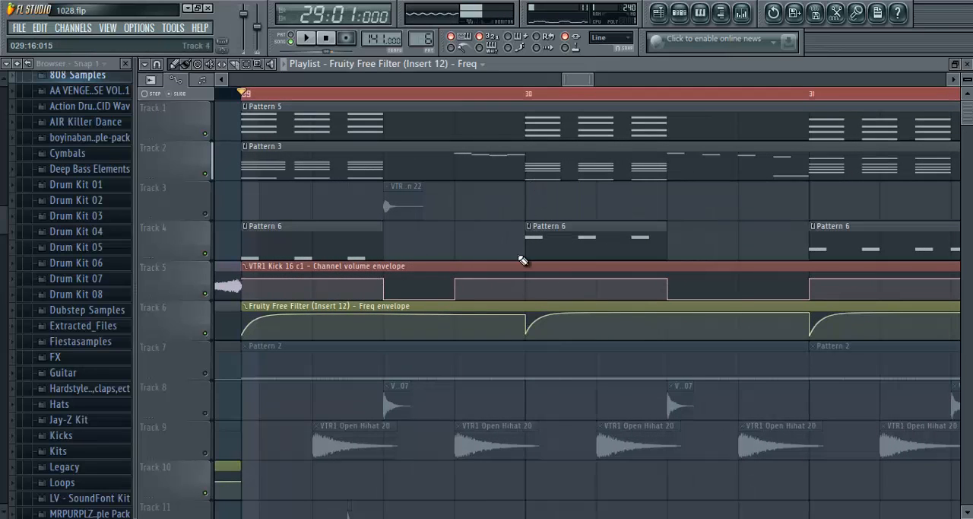
pyautogui.rightClick(489, 279)
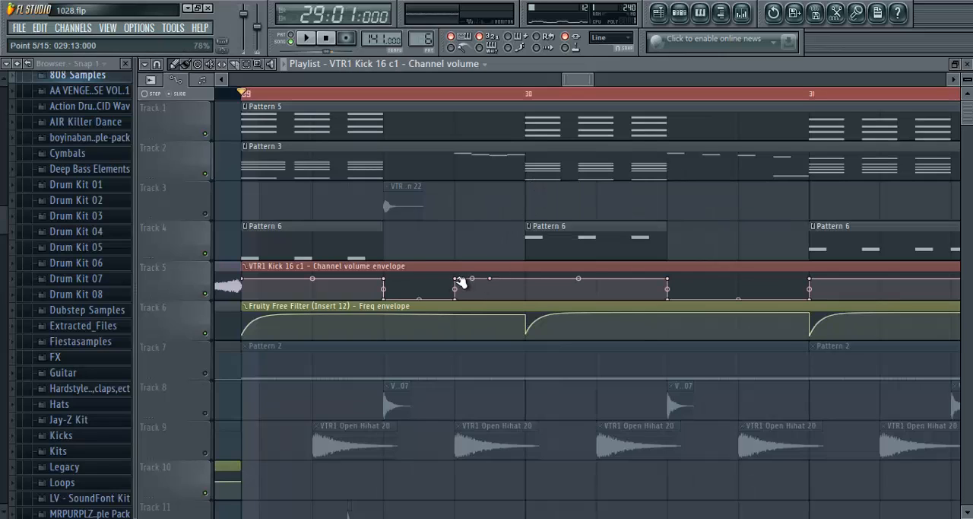
pyautogui.moveTo(461, 283); pyautogui.dragTo(534, 317)
pyautogui.moveTo(566, 280); pyautogui.dragTo(536, 281)
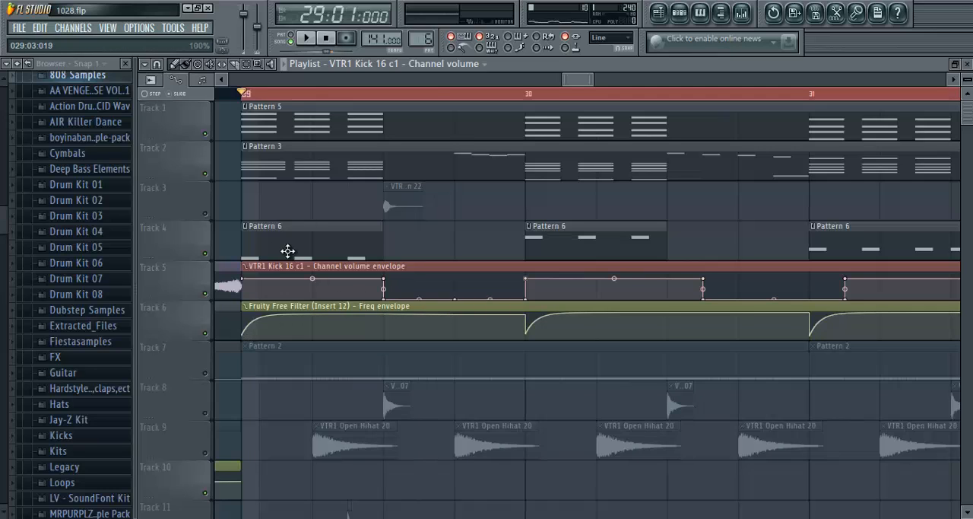
# - Play the loop from bar 29 to hear the edited kick volume envelope, and examine its points around bars 30 and 31
pyautogui.press('space')
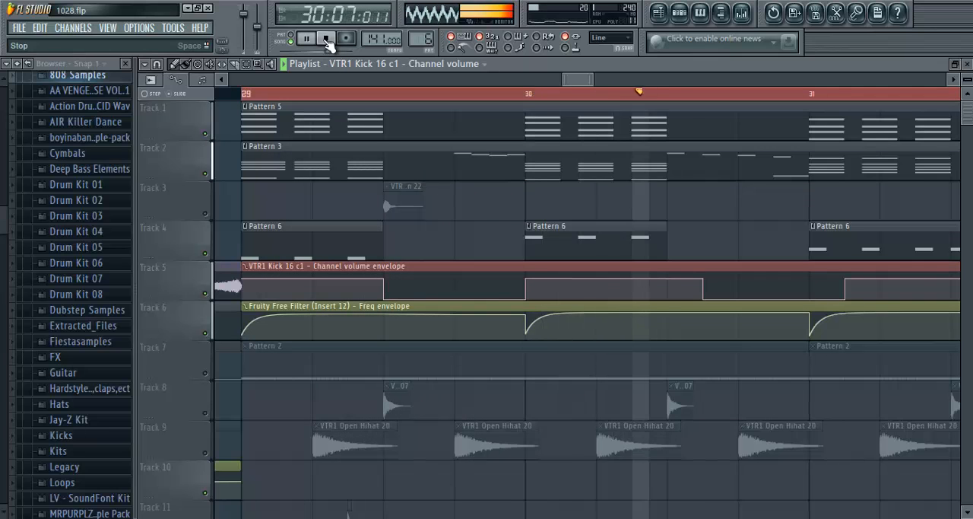
pyautogui.scroll(-1, 391, 95)
pyautogui.scroll(-1, 392, 95)
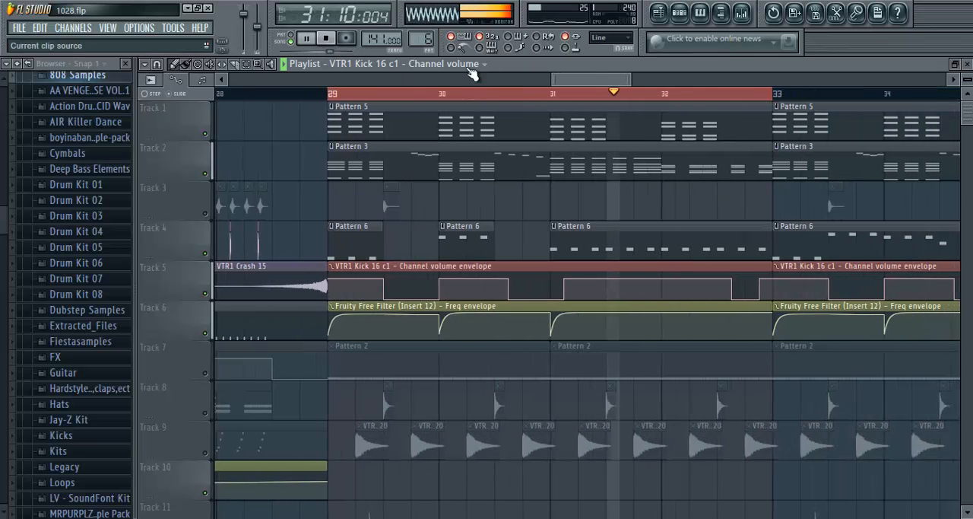
pyautogui.press('space')
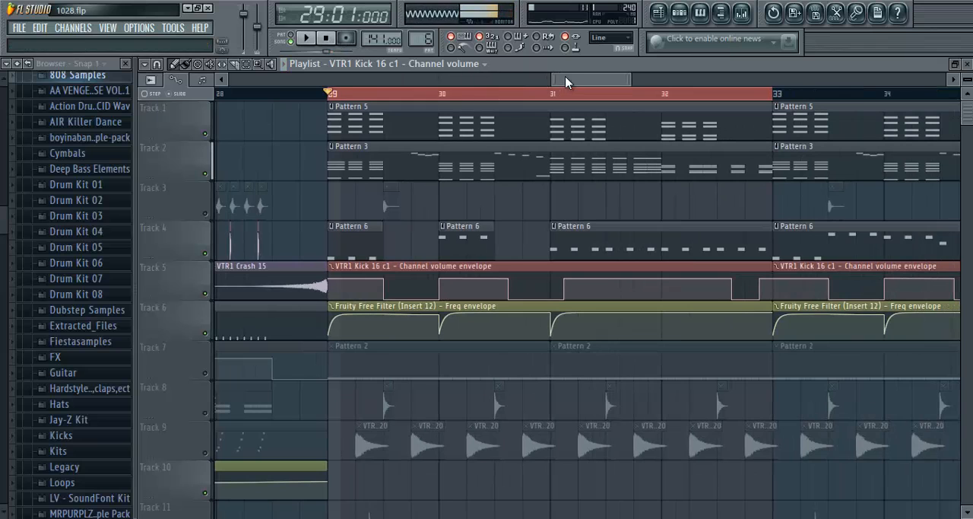
pyautogui.moveTo(565, 81); pyautogui.dragTo(569, 81)
pyautogui.scroll(3, 475, 95)
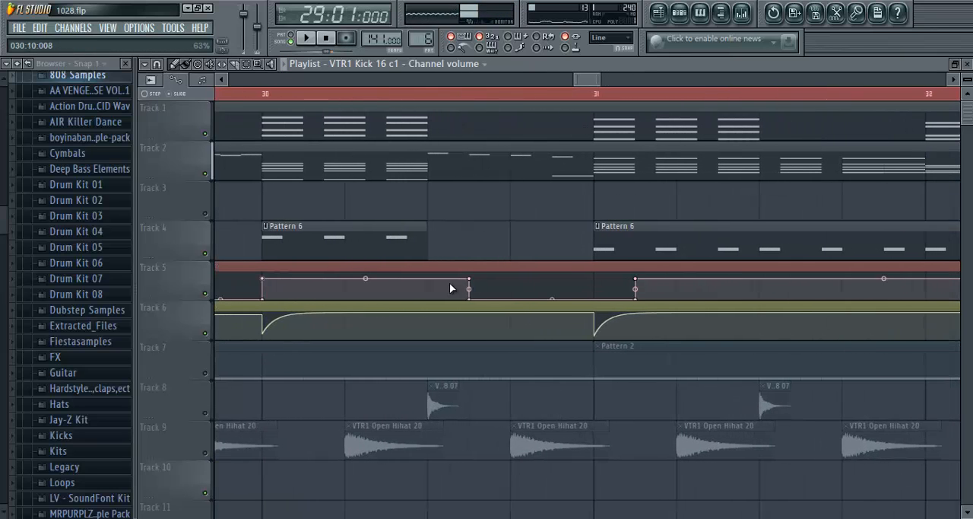
pyautogui.press('space')
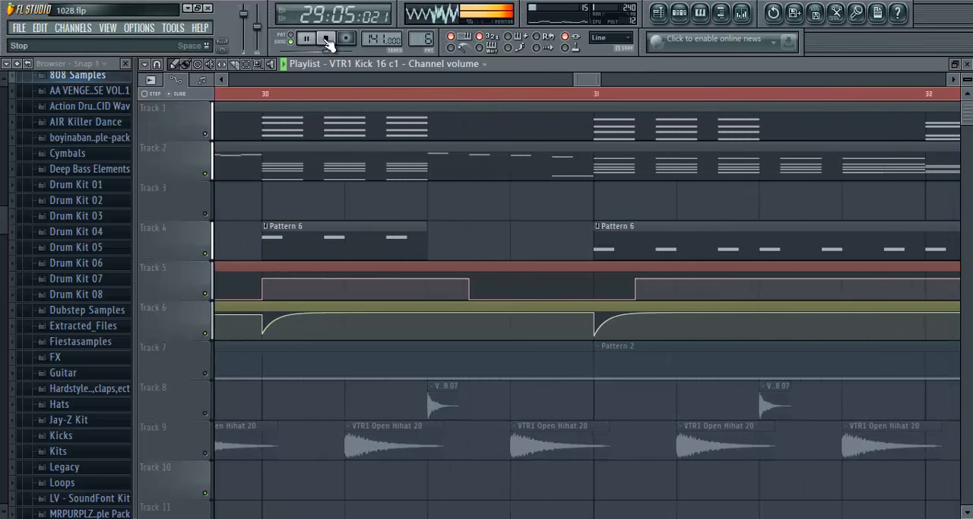
# - Move the kick volume envelope's drop to the middle of bar 30 and its rise to the start of bar 31 while the loop plays, and stop playback
pyautogui.moveTo(473, 279); pyautogui.dragTo(429, 289)
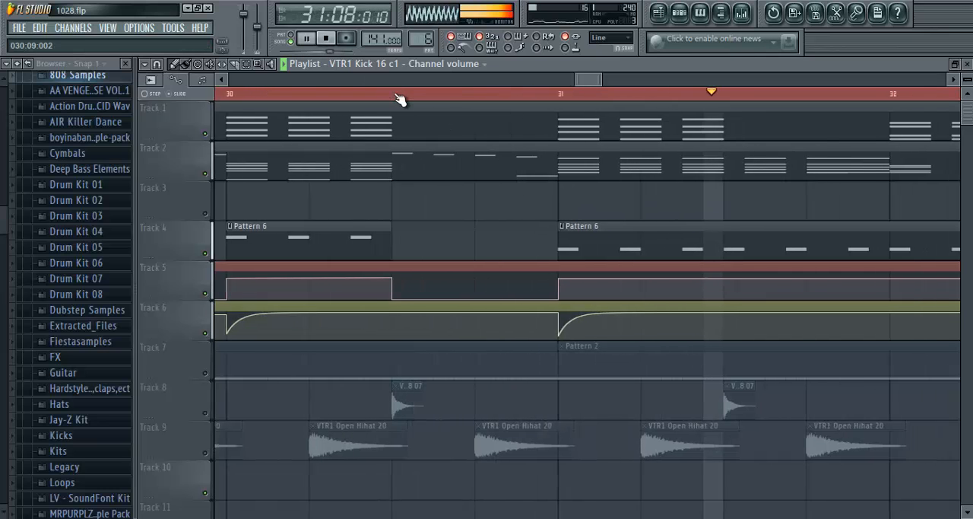
pyautogui.scroll(-3, 399, 100)
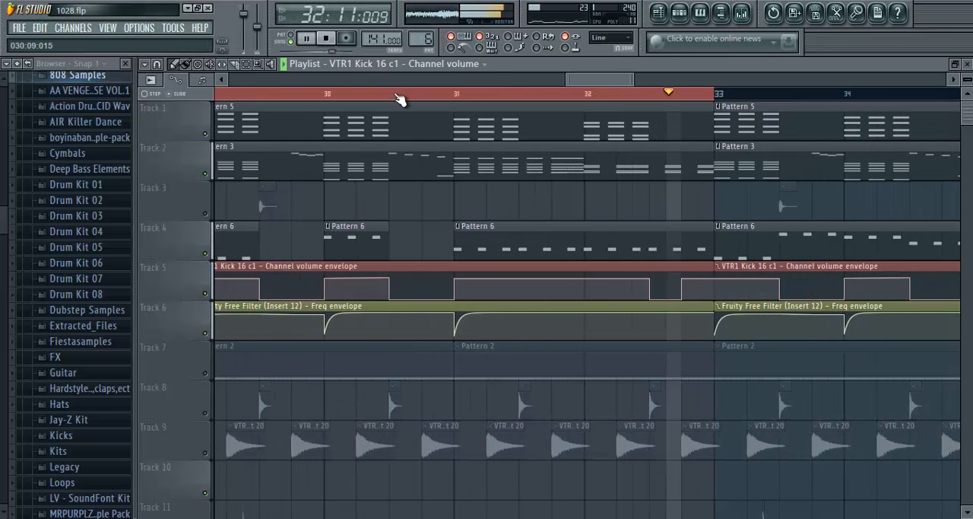
pyautogui.scroll(-3, 395, 100)
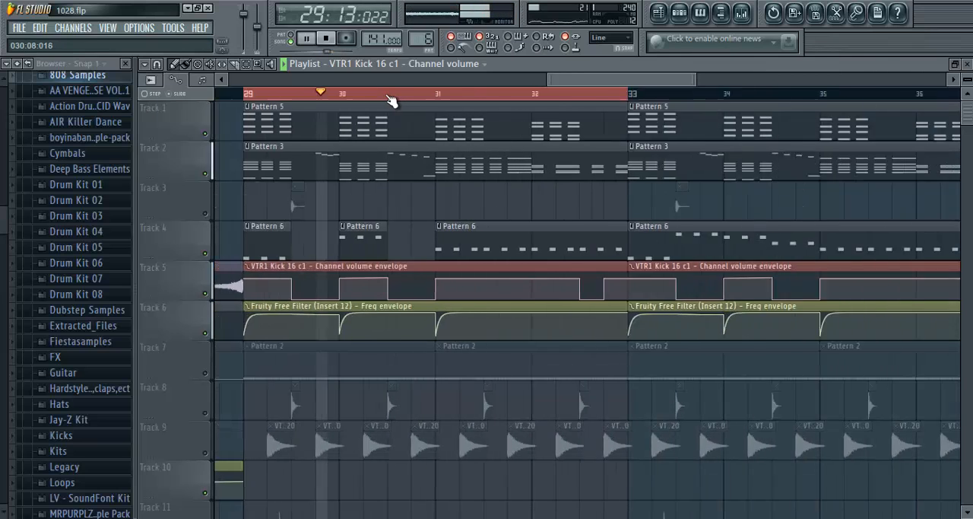
pyautogui.click(327, 39)
# - Examine the channel settings of the VTR1 Percussion 22 clip on Track 3 and preview its sample
pyautogui.scroll(4, 332, 98)
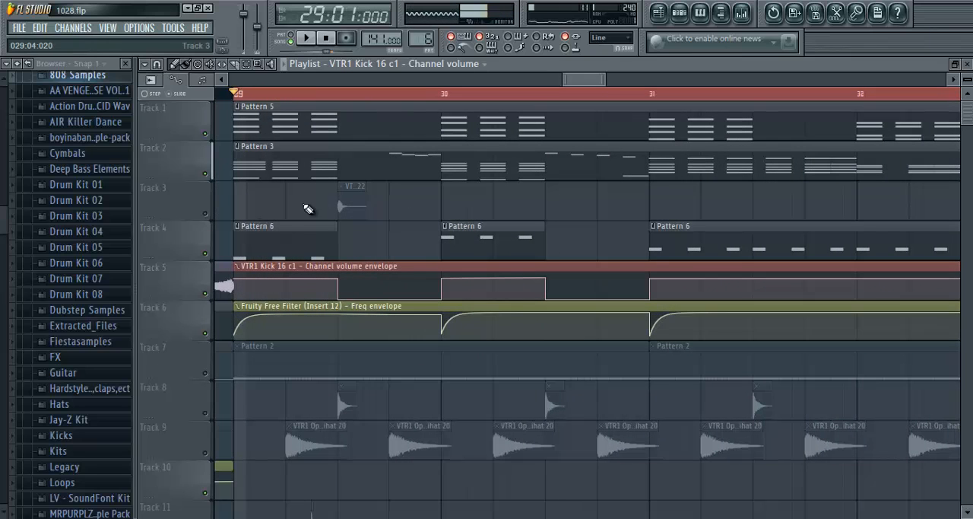
pyautogui.doubleClick(345, 197)
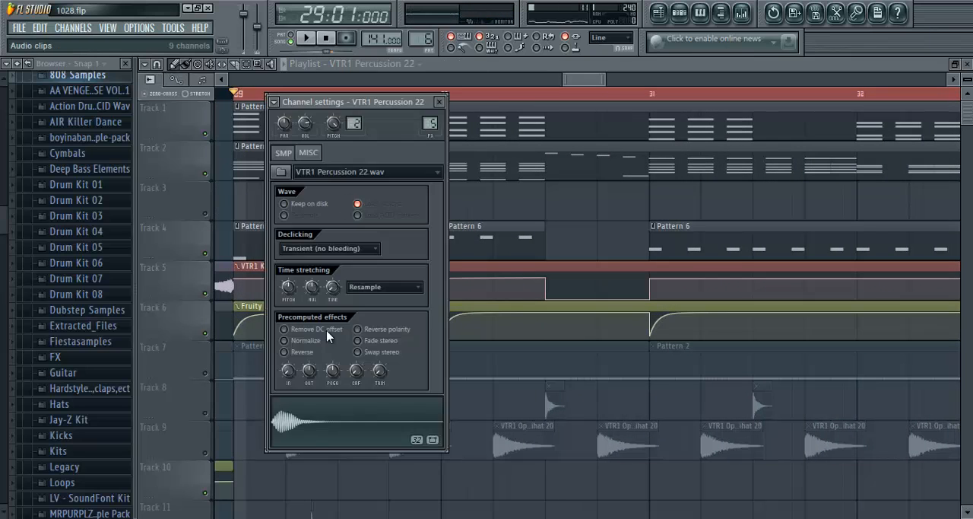
pyautogui.click(442, 102)
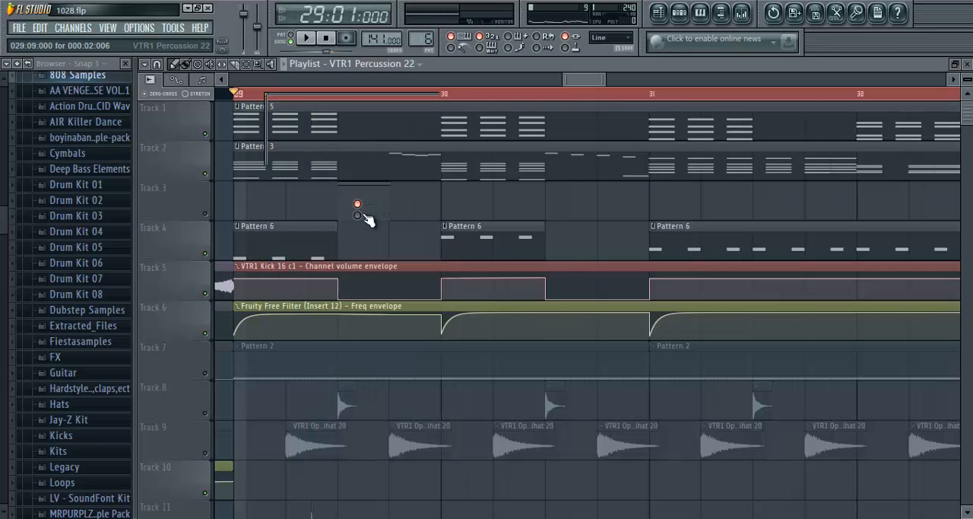
pyautogui.doubleClick(367, 215)
pyautogui.click(349, 428)
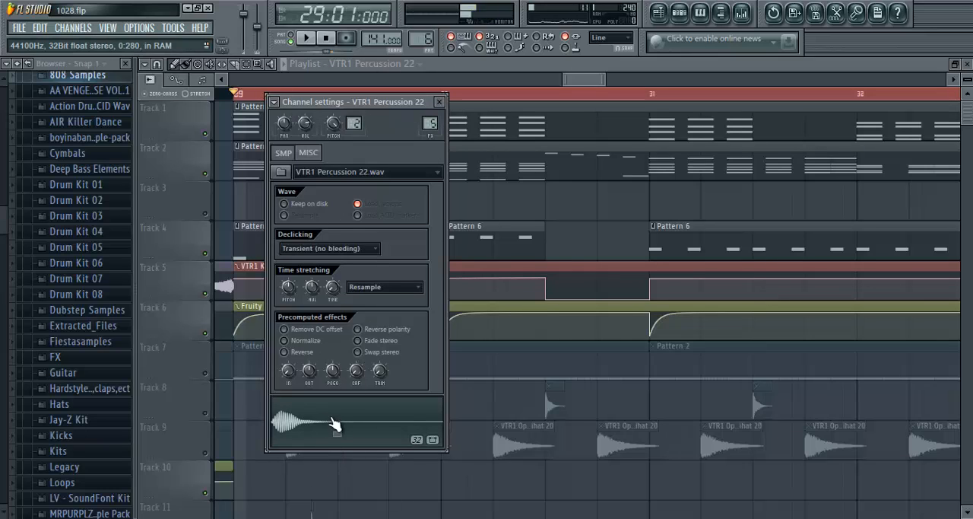
pyautogui.click(439, 102)
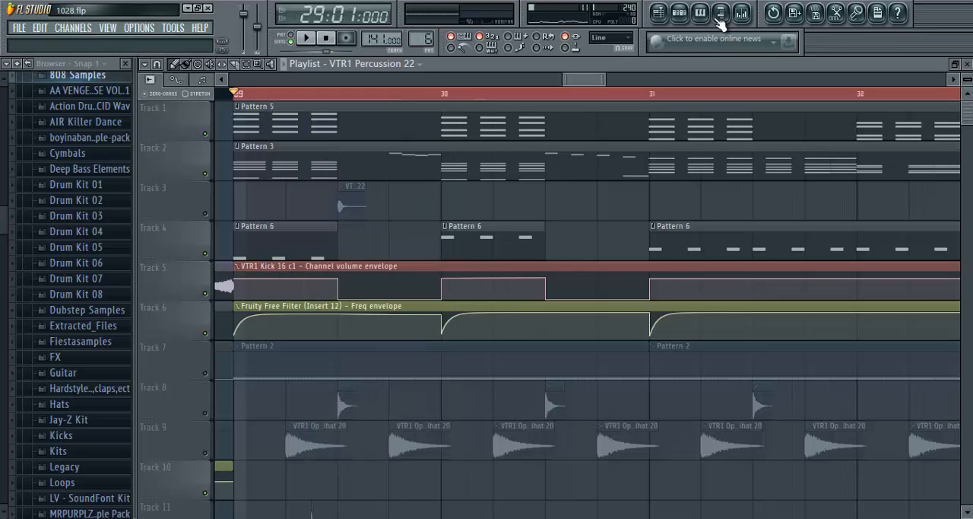
# - Examine the TAL Reverb II plugin on the VTR1 Percussion 22 mixer insert
pyautogui.click(741, 13)
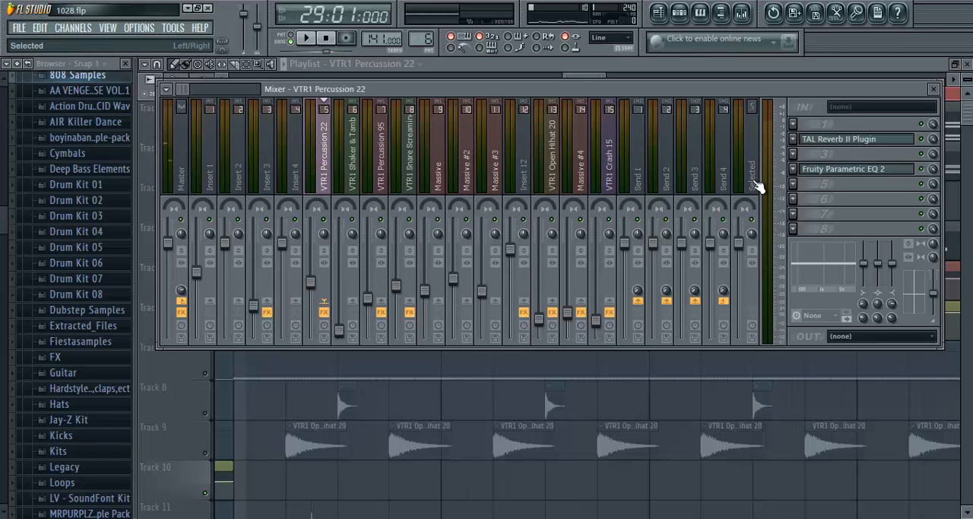
pyautogui.click(860, 142)
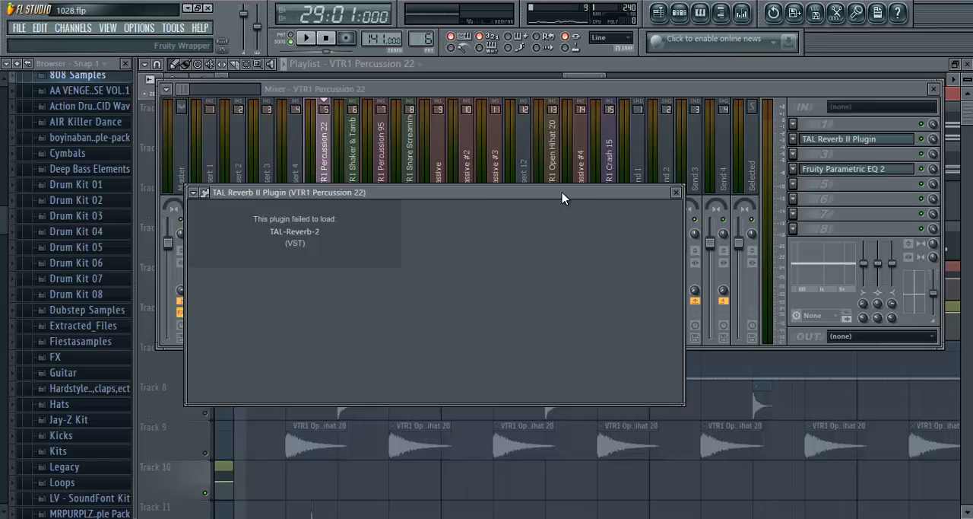
pyautogui.moveTo(563, 188); pyautogui.dragTo(555, 126)
pyautogui.click(669, 131)
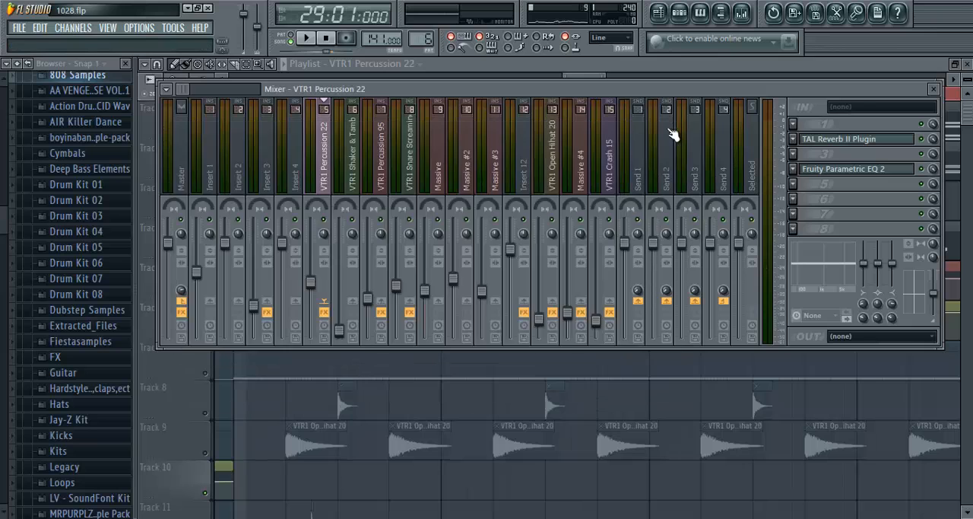
pyautogui.click(825, 142)
pyautogui.click(794, 140)
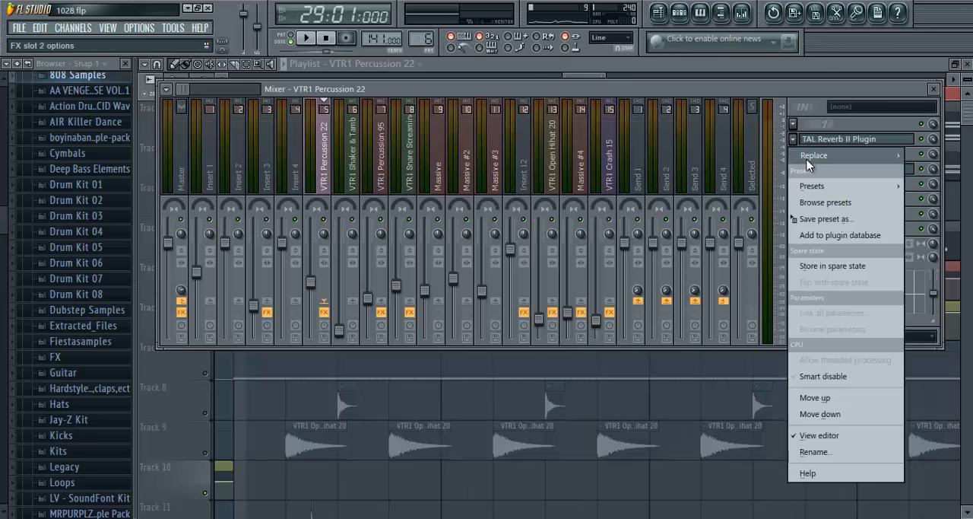
pyautogui.moveTo(814, 136)
pyautogui.click(900, 22)
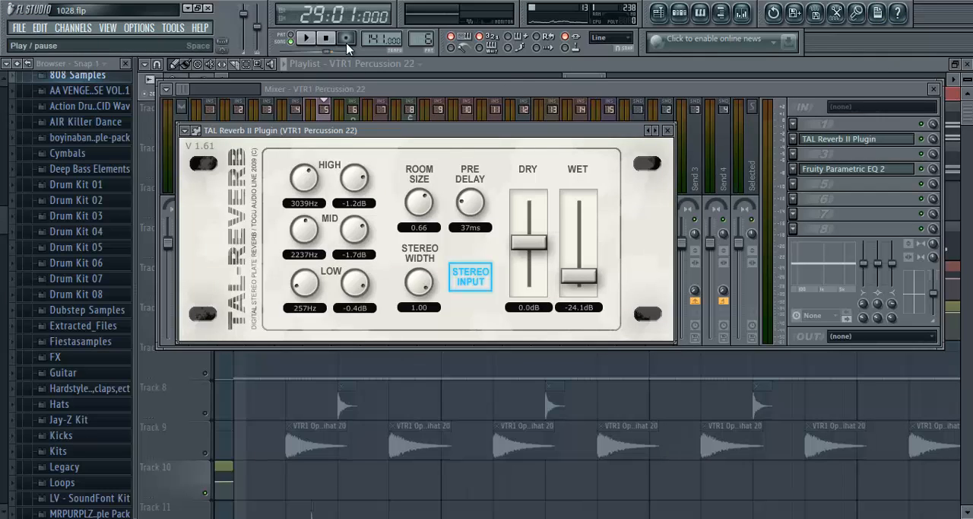
pyautogui.click(530, 73)
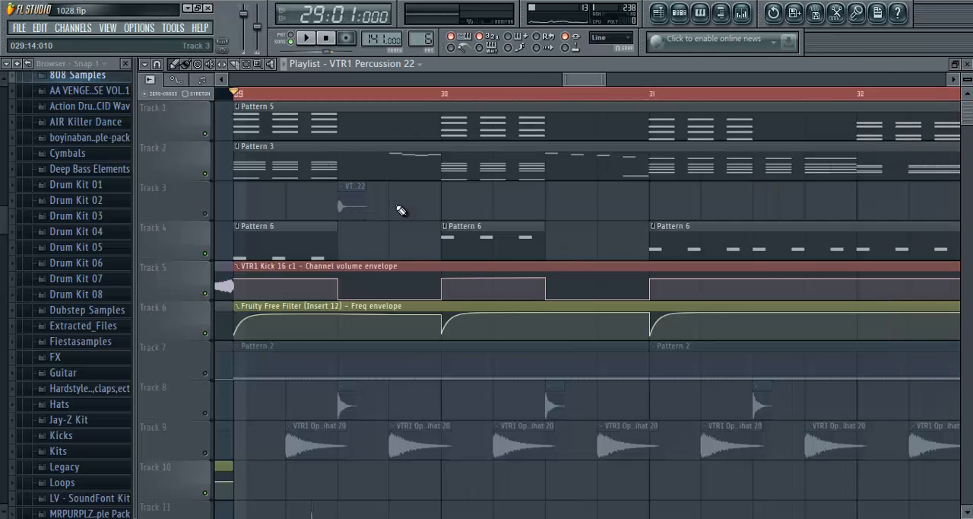
# - Set the TAL Reverb II on VTR1 Percussion 22 to a wet level of -17.0 dB and a low gain of -3.1 dB
pyautogui.click(362, 202)
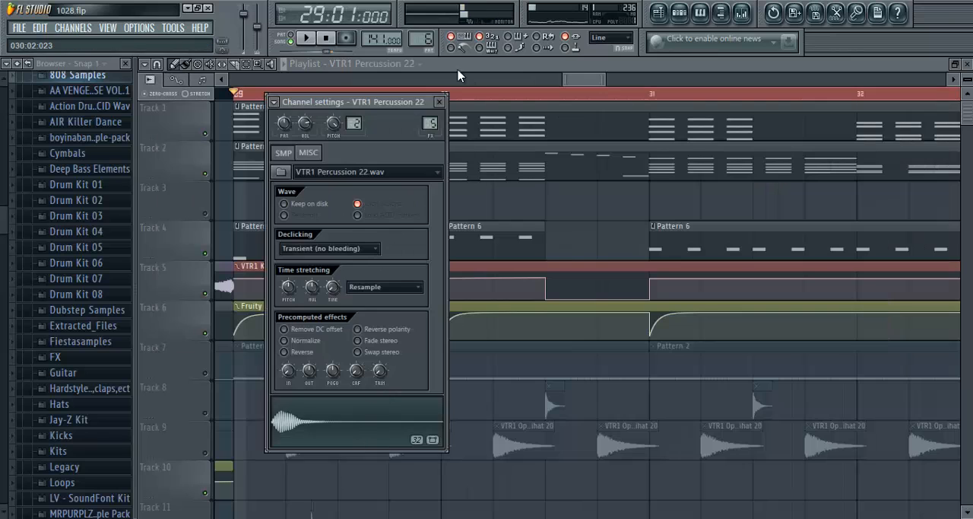
pyautogui.click(448, 106)
pyautogui.click(743, 13)
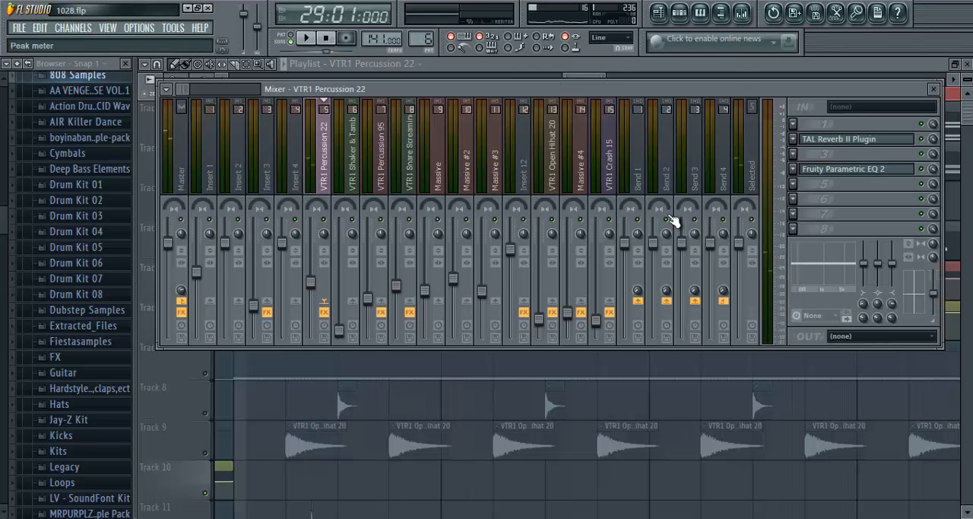
pyautogui.click(845, 140)
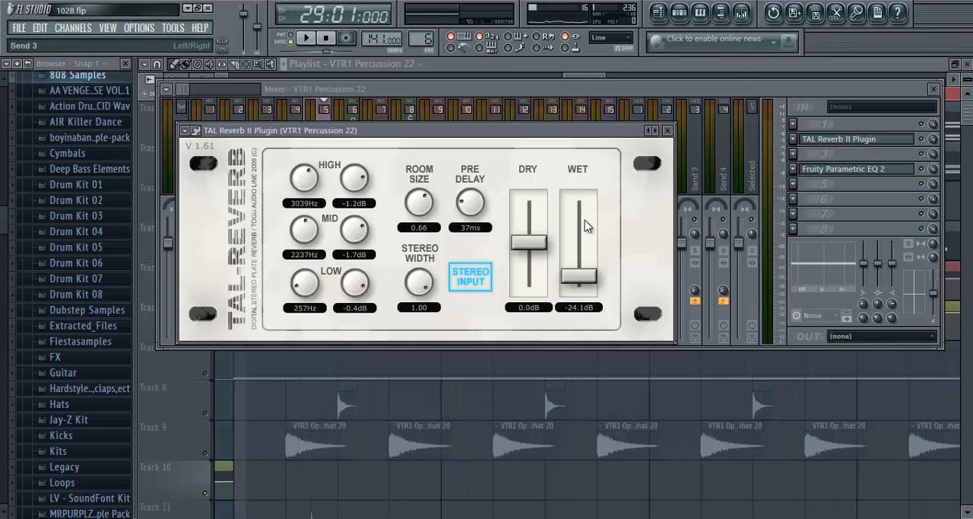
pyautogui.moveTo(594, 262); pyautogui.dragTo(559, 257)
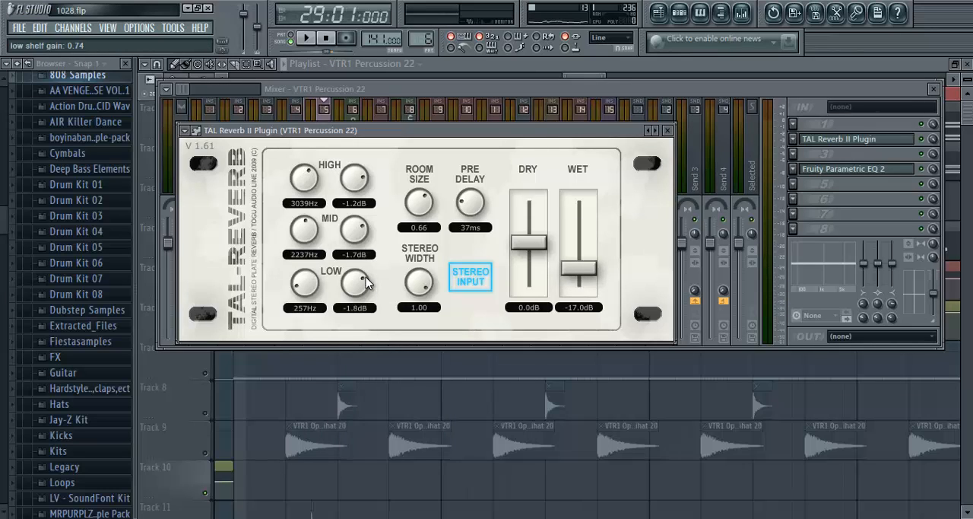
pyautogui.click(670, 131)
pyautogui.click(848, 141)
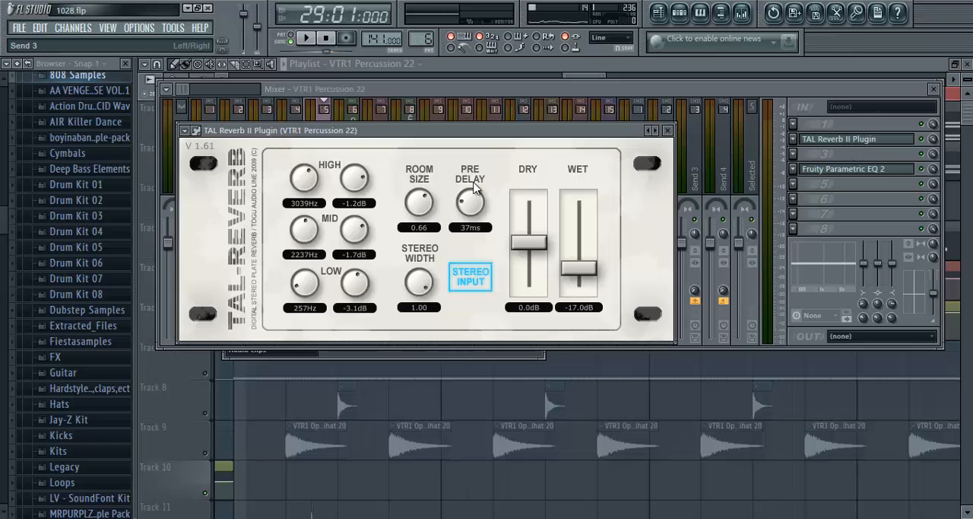
pyautogui.click(670, 131)
# - Open the Fruity Parametric EQ 2 of VTR1 Percussion 22, put away the mixer and step sequencer, and shift the EQ window off the Track 3 clip
pyautogui.click(852, 169)
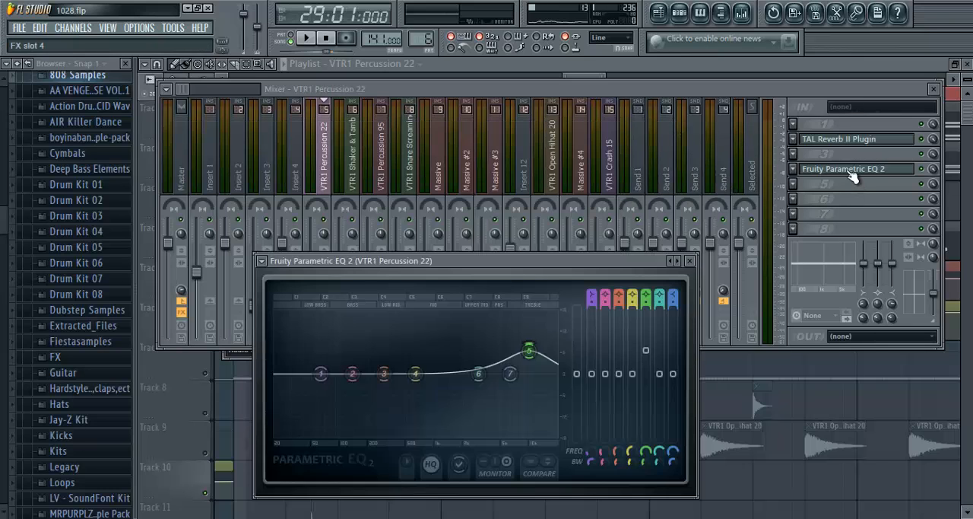
pyautogui.press('F9')
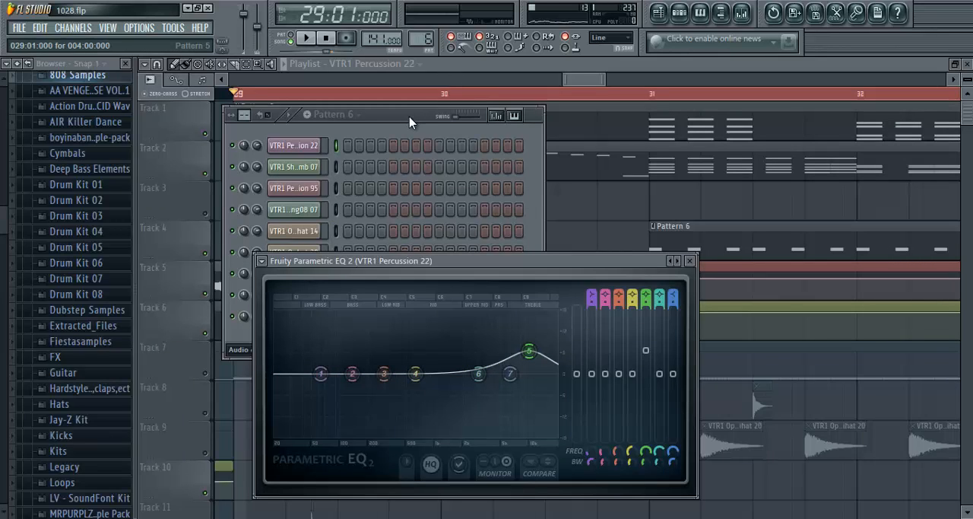
pyautogui.moveTo(409, 122); pyautogui.dragTo(299, 152)
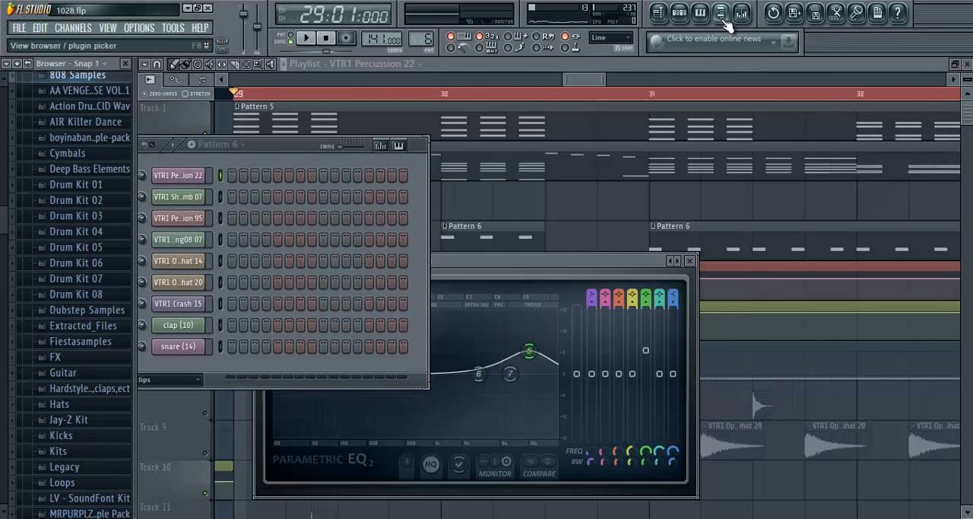
pyautogui.click(691, 21)
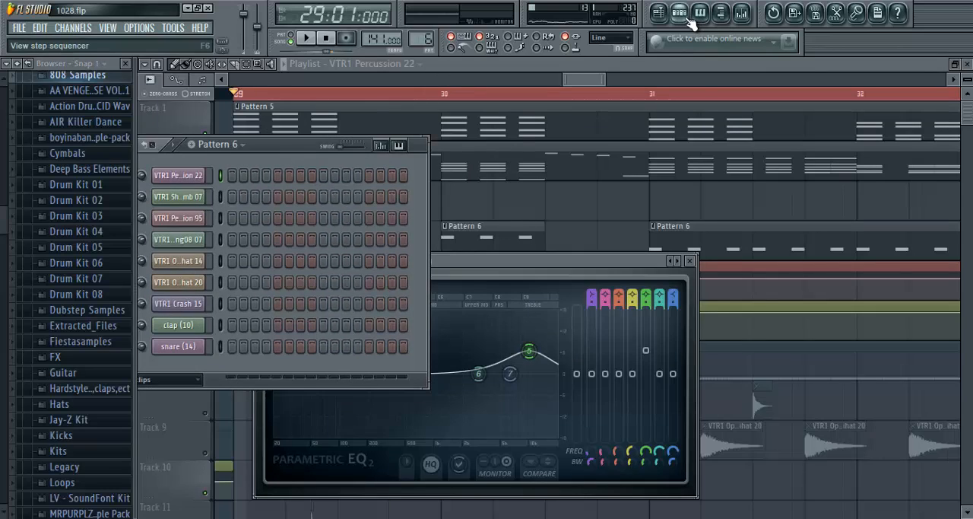
pyautogui.click(692, 21)
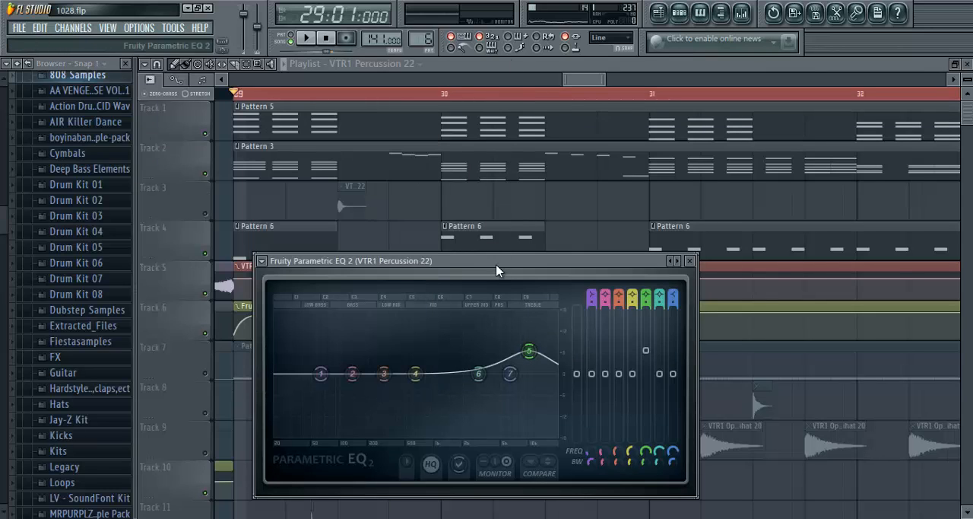
pyautogui.moveTo(497, 270); pyautogui.dragTo(709, 171)
# - With channel settings and EQ side by side, nudge the Percussion 22 EQ's band 5 slightly higher in frequency while previewing the sample
pyautogui.doubleClick(347, 201)
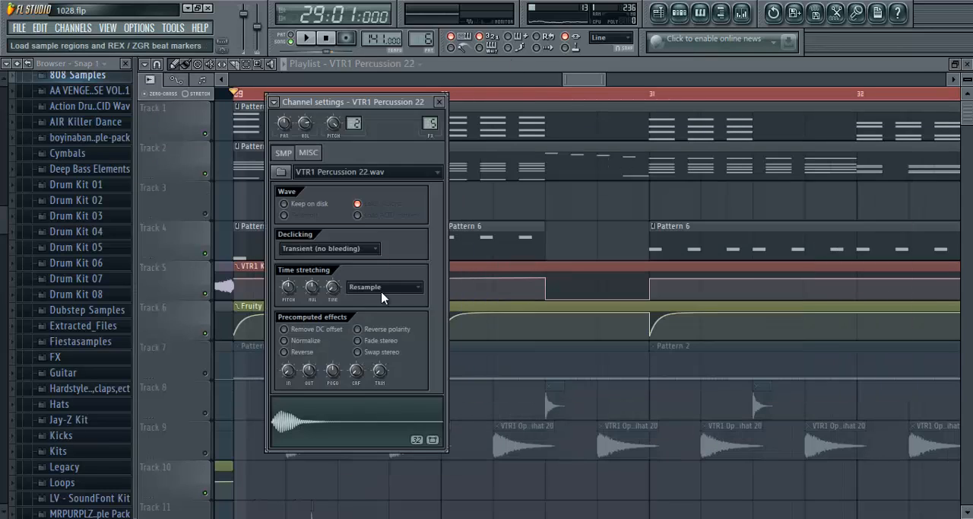
pyautogui.click(955, 65)
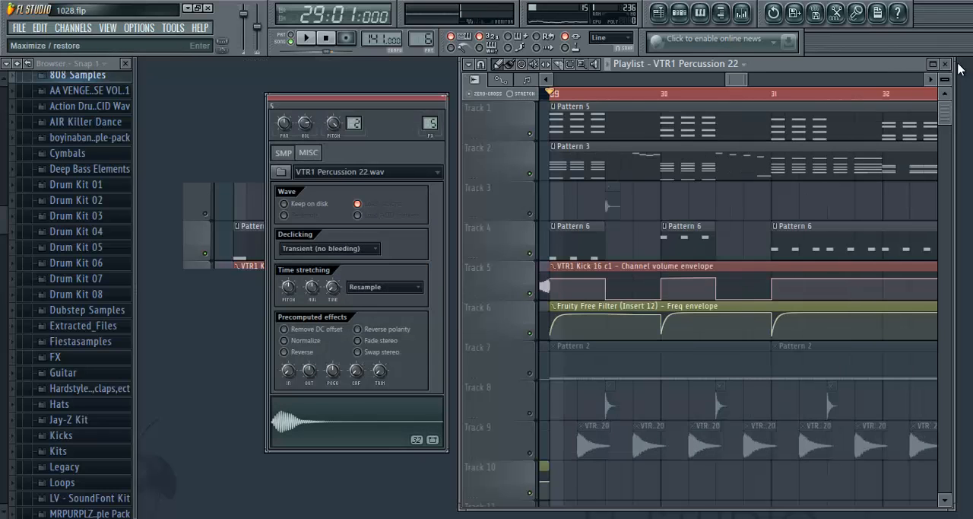
pyautogui.click(945, 65)
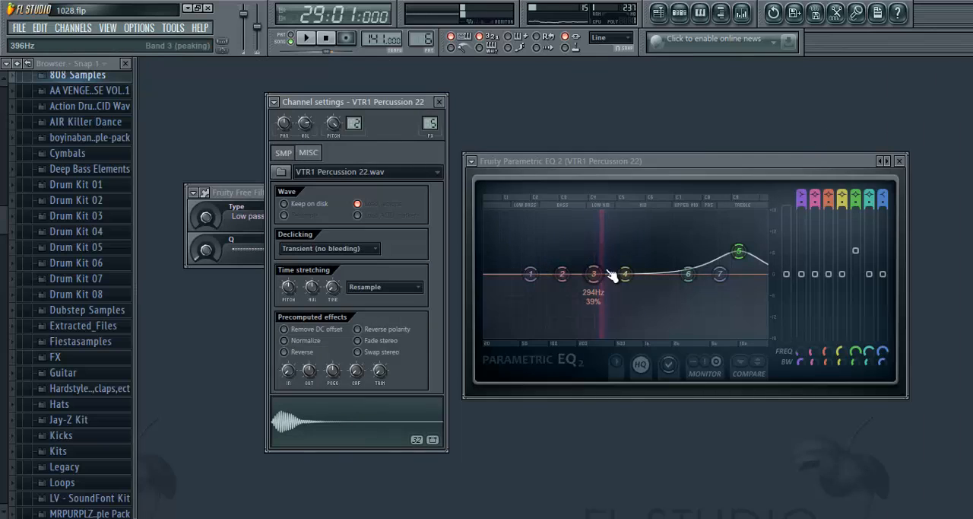
pyautogui.click(307, 428)
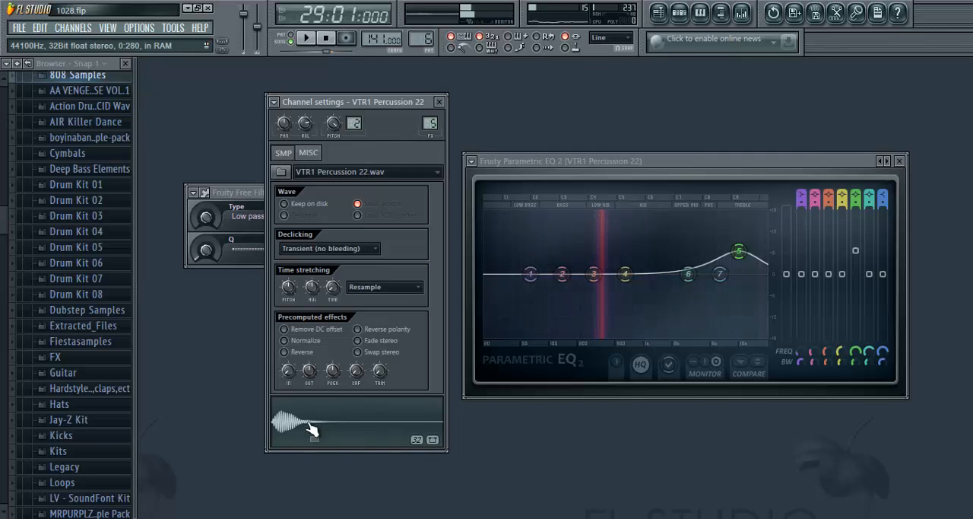
pyautogui.click(309, 428)
pyautogui.moveTo(745, 256); pyautogui.dragTo(746, 255)
pyautogui.click(323, 419)
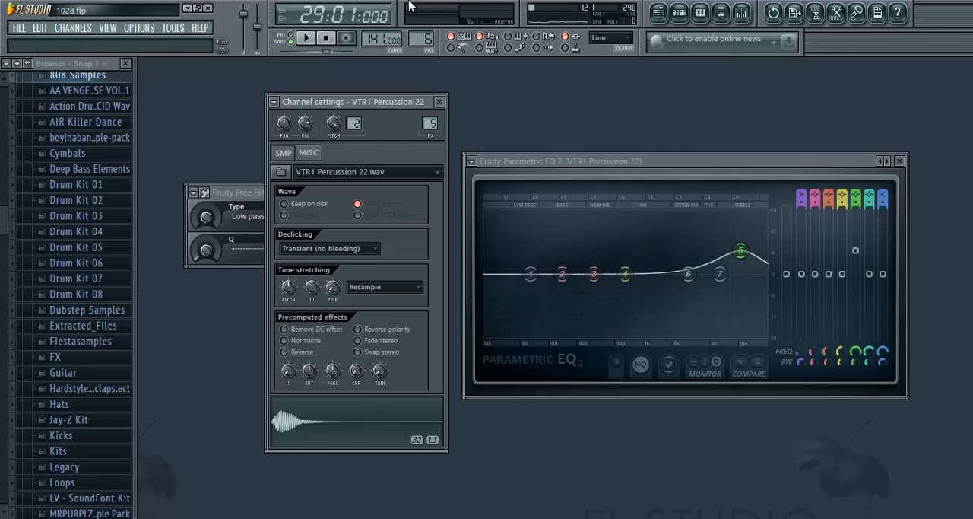
# - Bring back the maximized playlist, unmute Track 3 and play the loop from bar 29 to hear the percussion with the chords
pyautogui.click(659, 13)
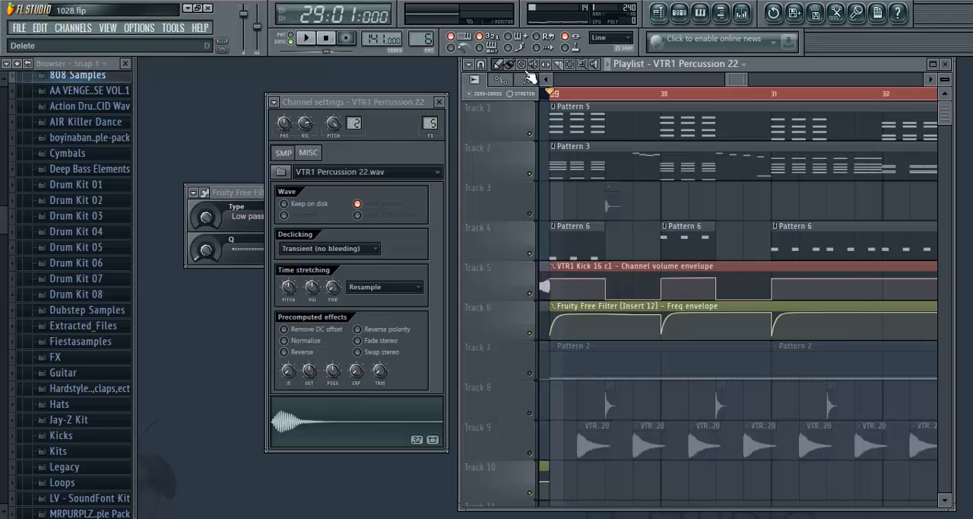
pyautogui.doubleClick(780, 67)
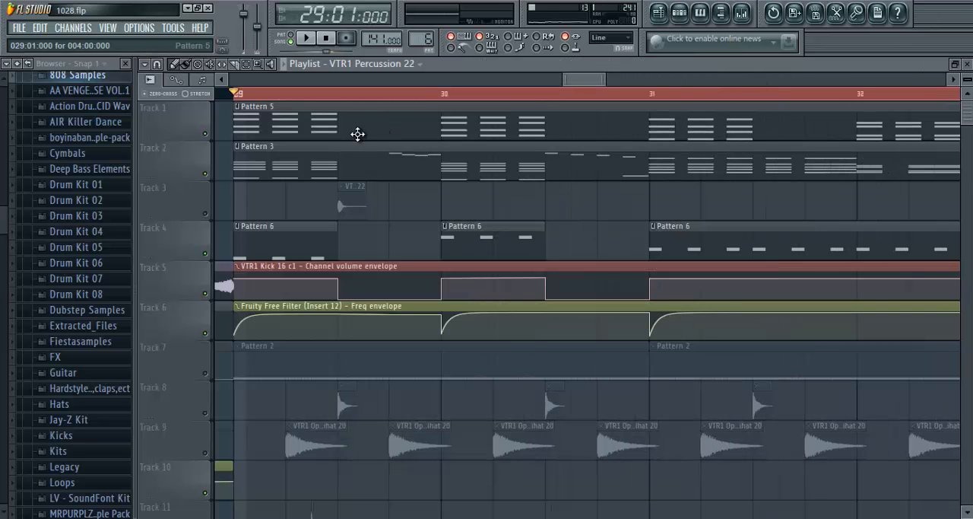
pyautogui.click(205, 213)
pyautogui.press('space')
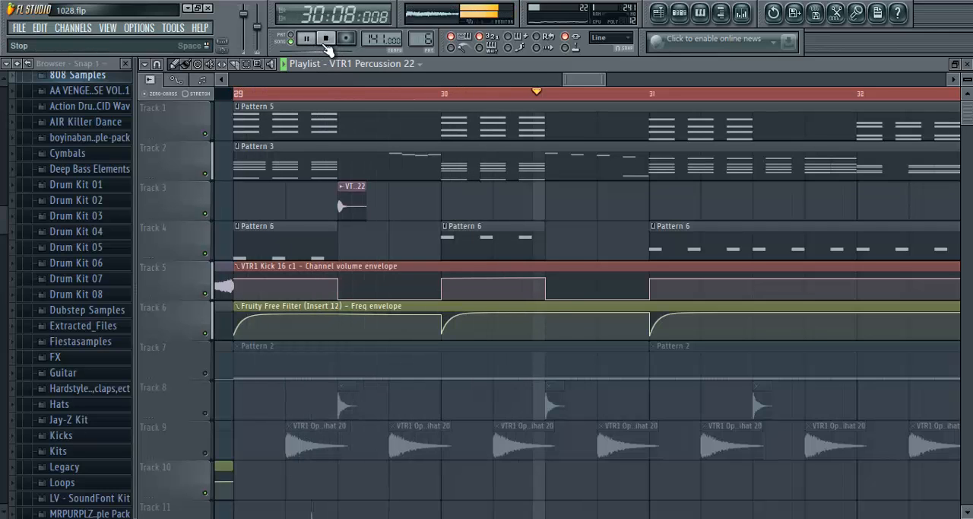
pyautogui.scroll(-4, 473, 101)
pyautogui.scroll(3, 474, 101)
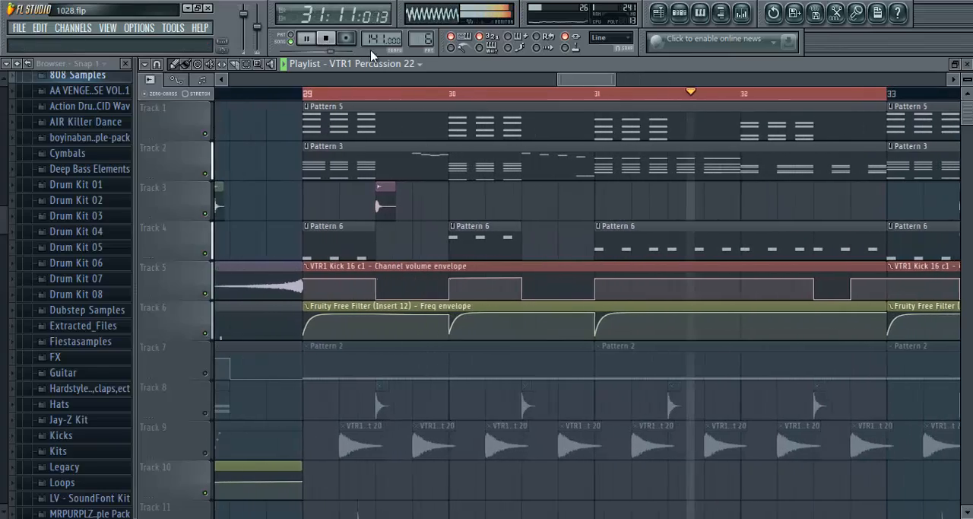
pyautogui.click(326, 38)
pyautogui.scroll(-2, 324, 95)
pyautogui.scroll(-3, 321, 96)
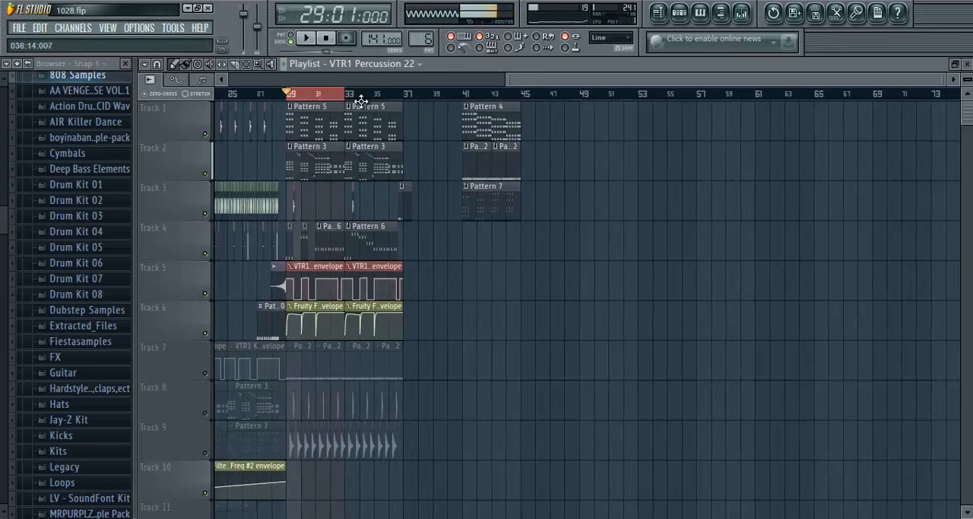
pyautogui.scroll(-3, 308, 130)
pyautogui.scroll(3, 308, 130)
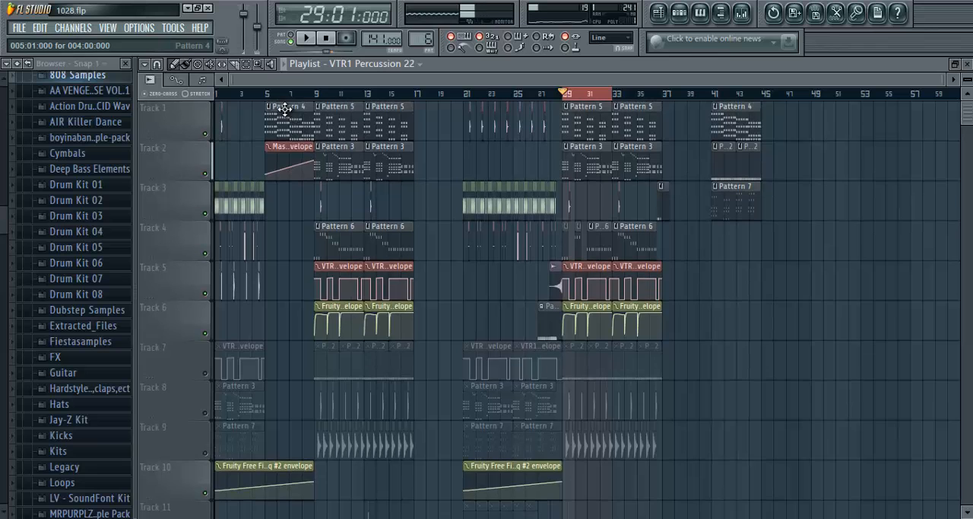
# - Select bars 1 to 5 as the playlist loop and play the intro drums briefly
pyautogui.moveTo(265, 96); pyautogui.dragTo(228, 97)
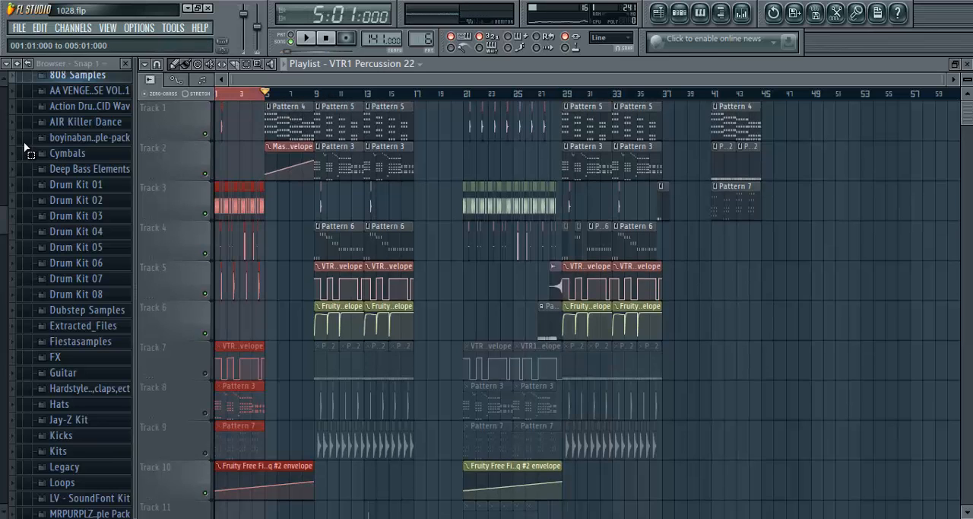
pyautogui.scroll(2, 235, 101)
pyautogui.scroll(4, 236, 101)
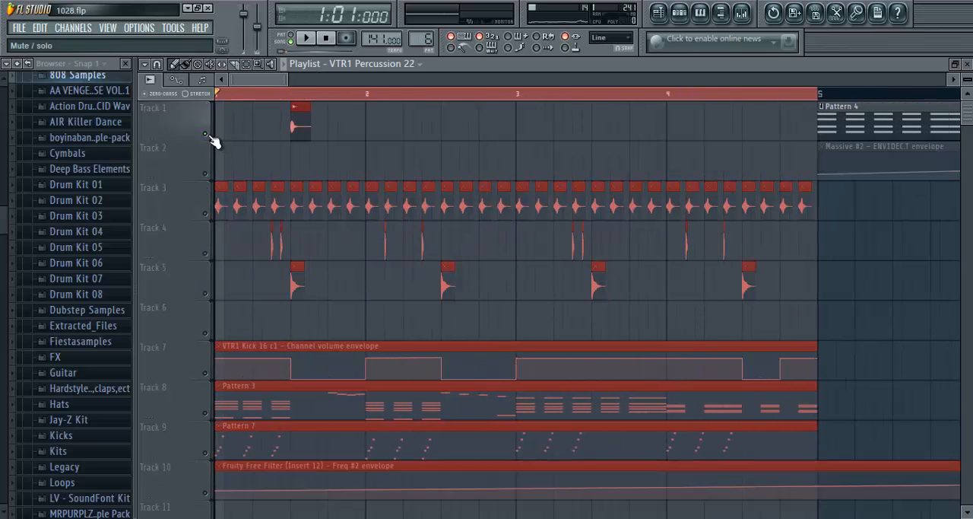
pyautogui.click(308, 40)
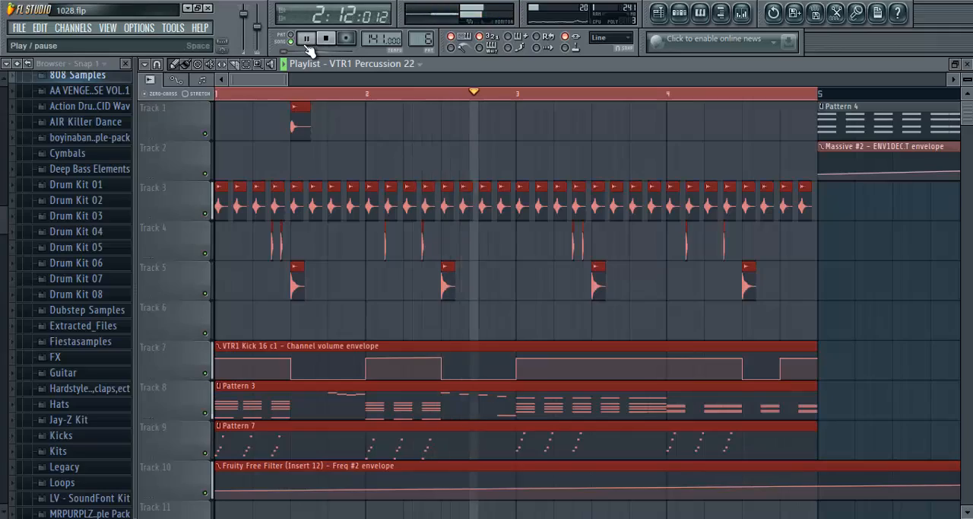
pyautogui.click(306, 39)
# - Select bars 29 to 33 as the playlist loop and clear the highlighting from the clips
pyautogui.scroll(-3, 295, 97)
pyautogui.scroll(-3, 295, 98)
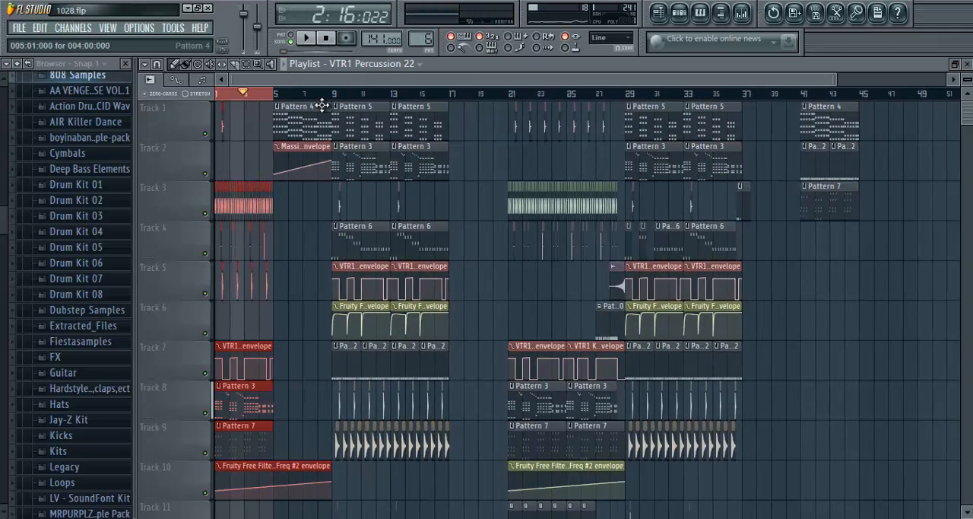
pyautogui.scroll(-6, 673, 290)
pyautogui.scroll(6, 565, 183)
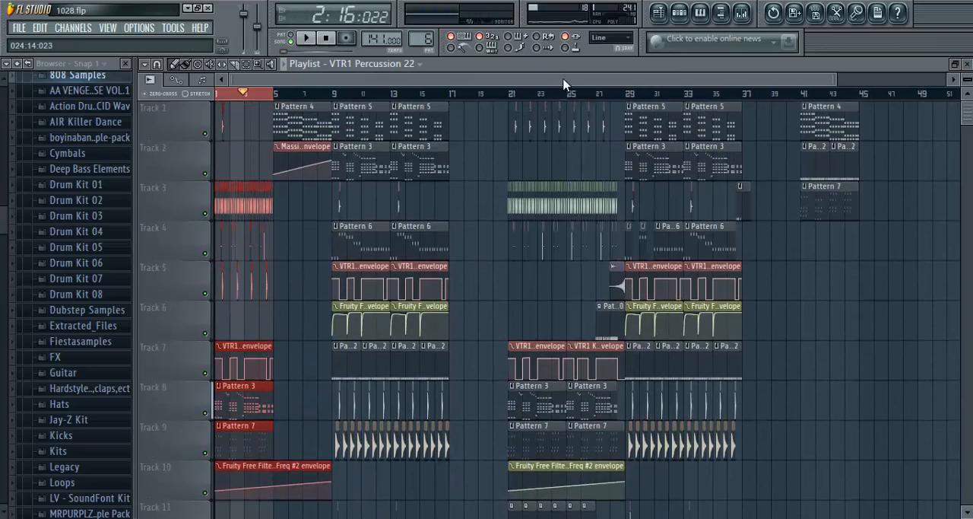
pyautogui.scroll(4, 567, 88)
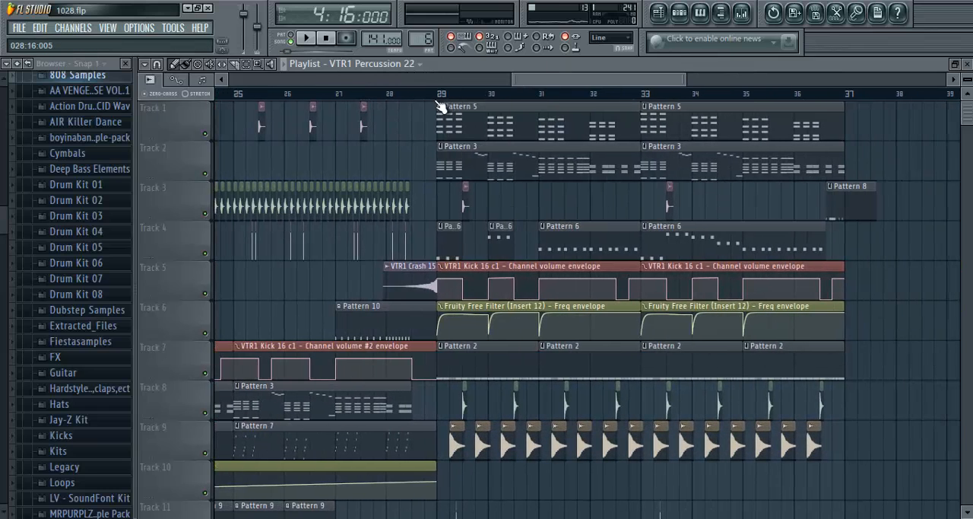
pyautogui.moveTo(440, 93); pyautogui.dragTo(643, 89)
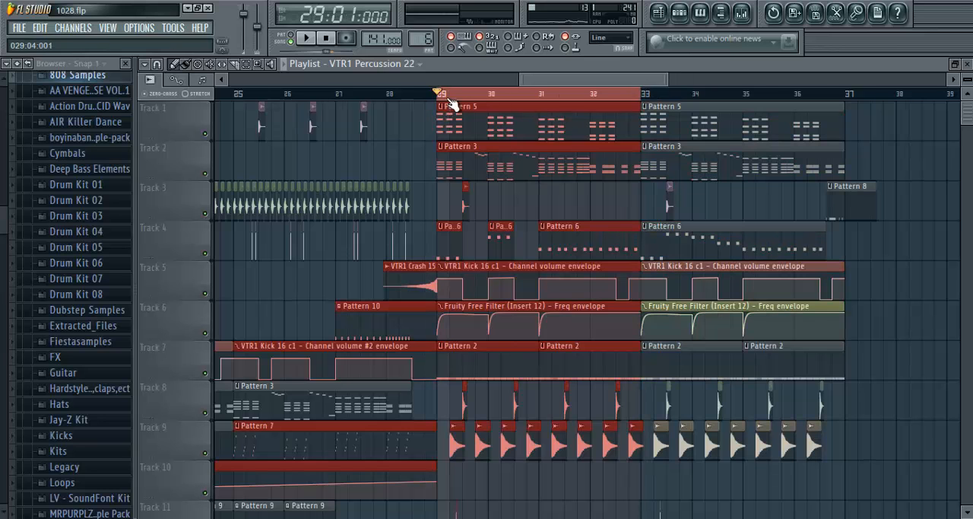
pyautogui.scroll(3, 443, 95)
pyautogui.moveTo(594, 79); pyautogui.dragTo(611, 78)
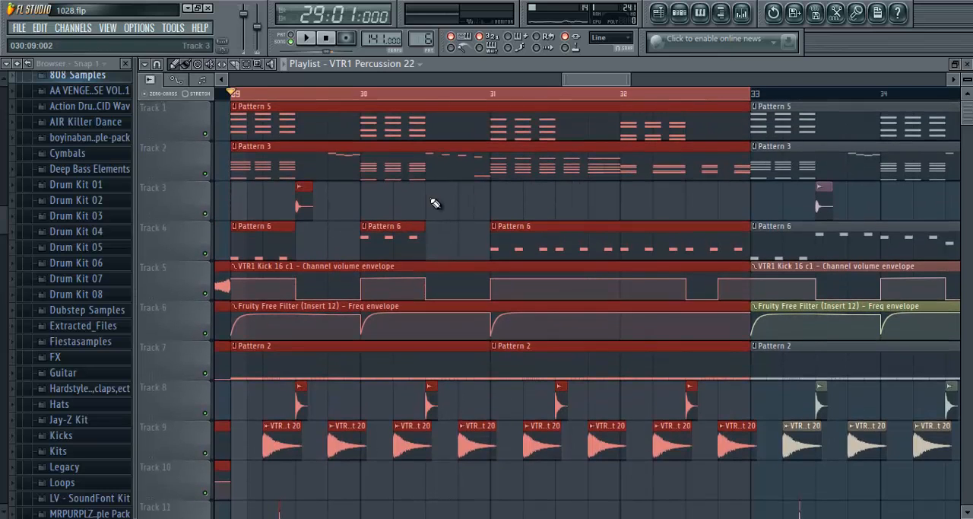
pyautogui.click(431, 199)
pyautogui.rightClick(442, 201)
pyautogui.scroll(-4, 346, 226)
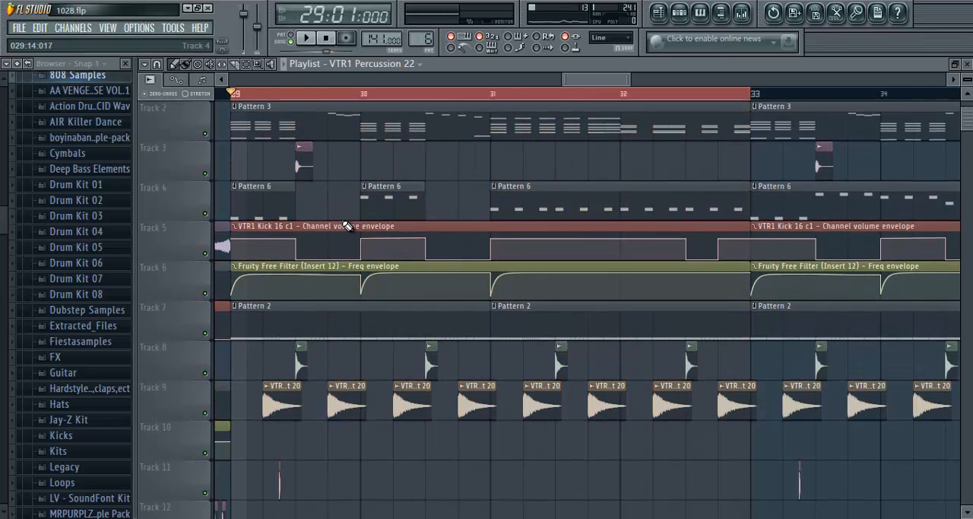
# - Preview the VTR1 Open Hihat 20 sample from its Track 9 clip's channel settings and play the loop from bar 29
pyautogui.doubleClick(274, 285)
pyautogui.click(359, 440)
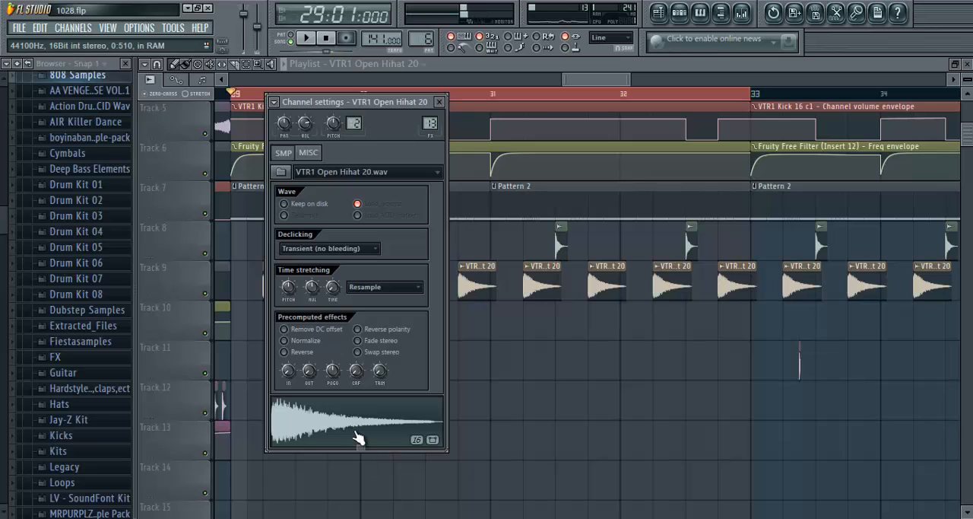
pyautogui.click(439, 102)
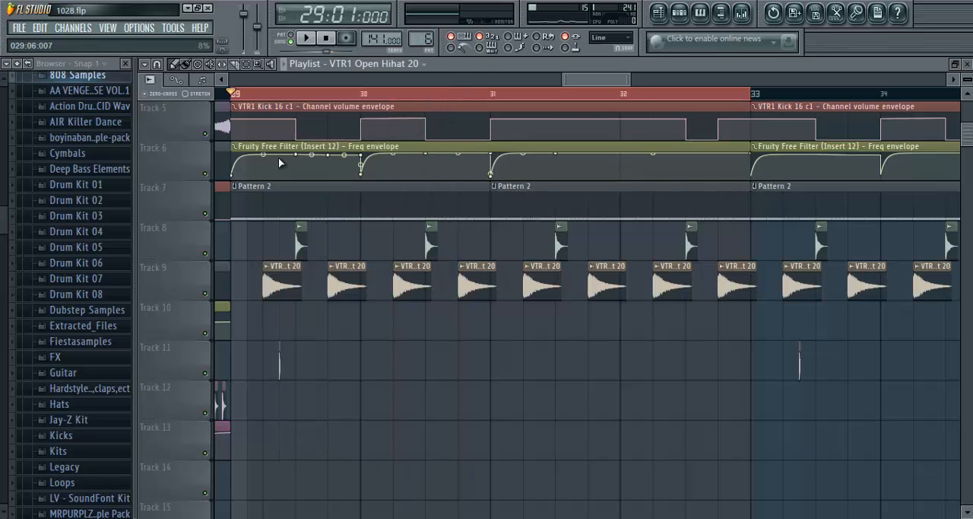
pyautogui.press('space')
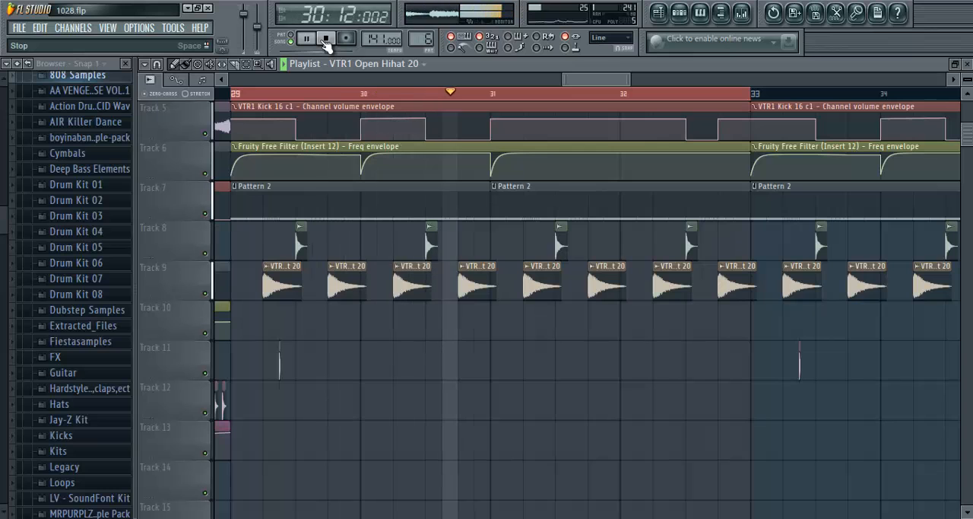
pyautogui.press('space')
# - Check the channel settings of the Track 8 snare clip, VTR1 Snare Screaming08 07, and close them
pyautogui.scroll(4, 342, 266)
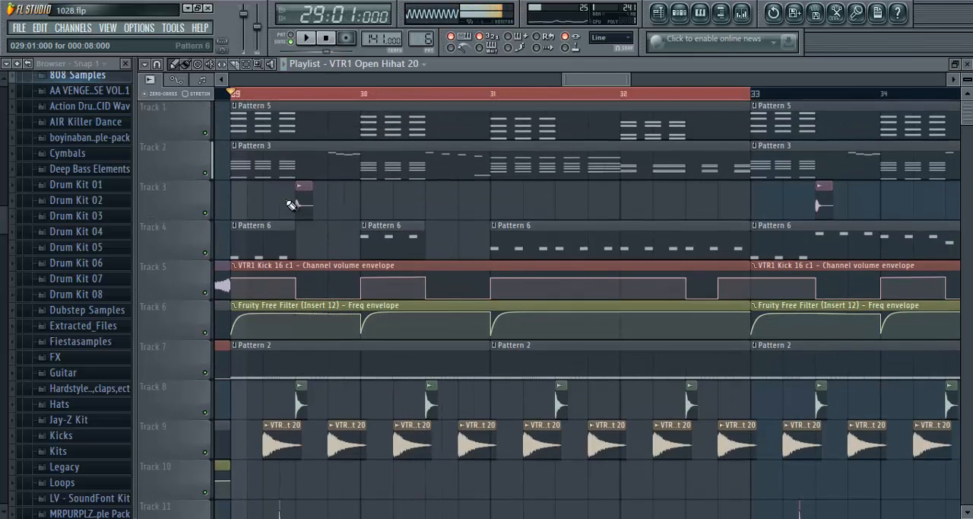
pyautogui.scroll(-3, 265, 101)
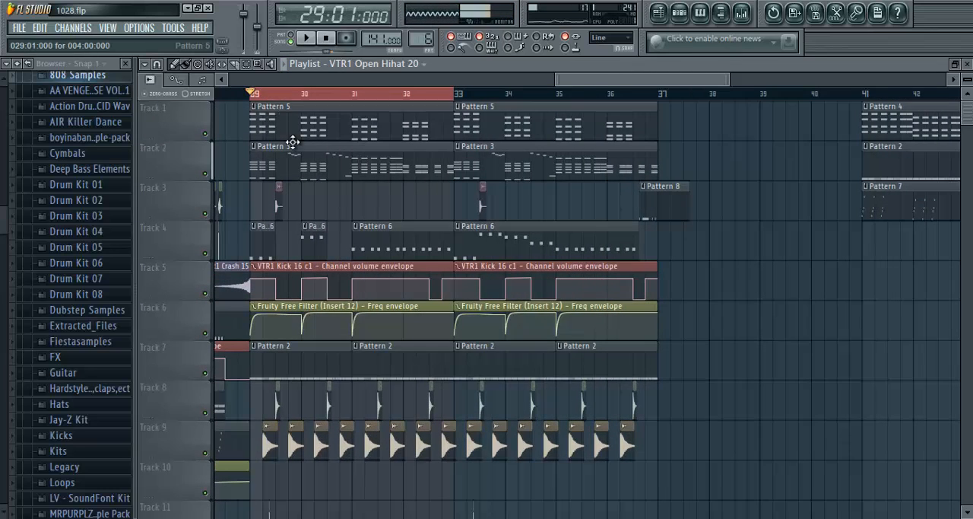
pyautogui.scroll(3, 265, 101)
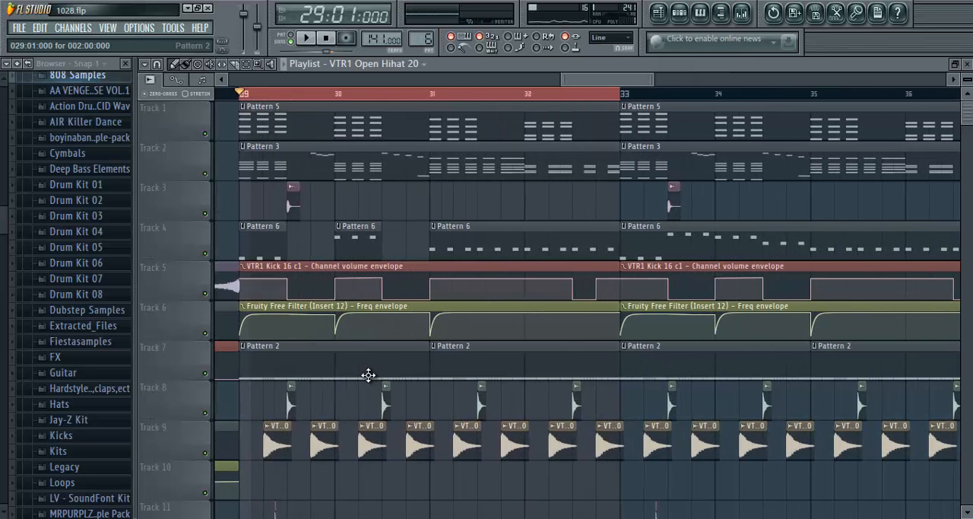
pyautogui.doubleClick(289, 403)
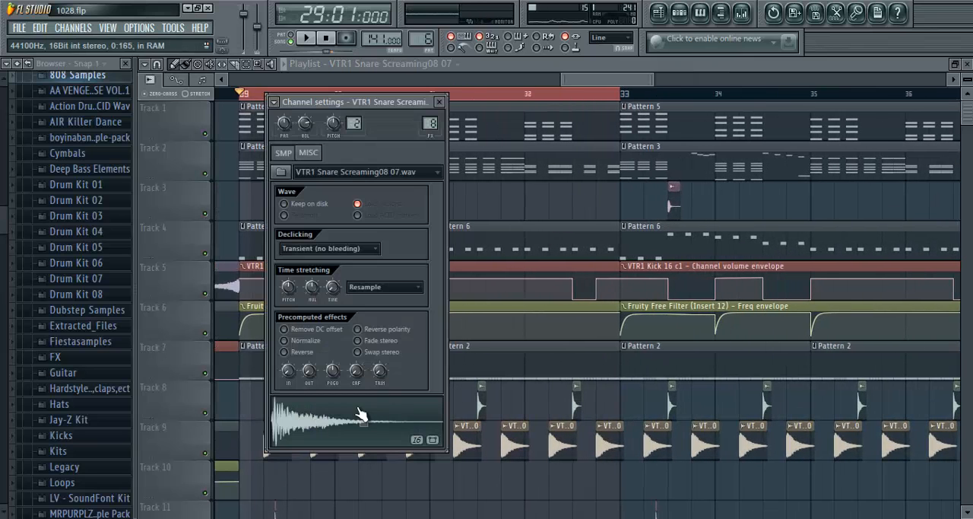
pyautogui.click(441, 103)
# - Browse the VTR1 Snares samples to the Screaming08 folder and preview VTR1 Snare Screaming08 08
pyautogui.scroll(-15, 66, 336)
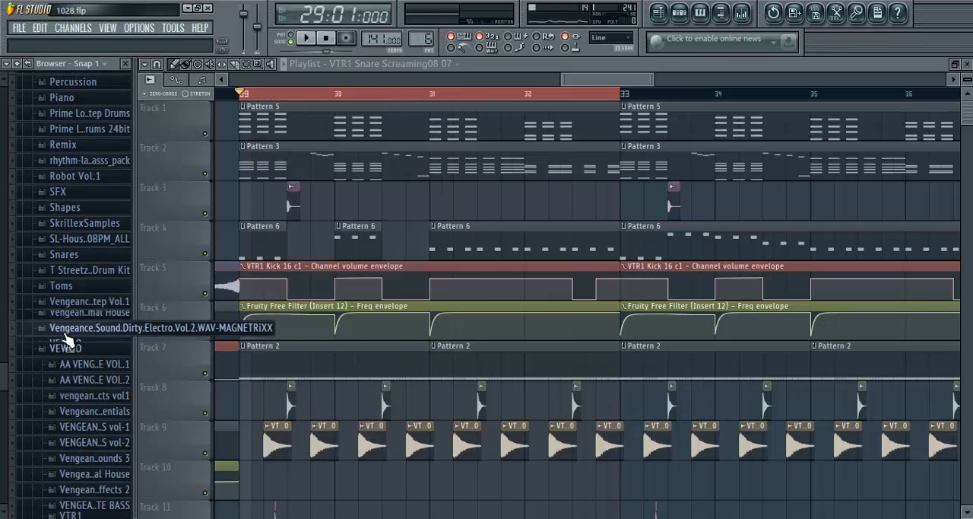
pyautogui.click(76, 298)
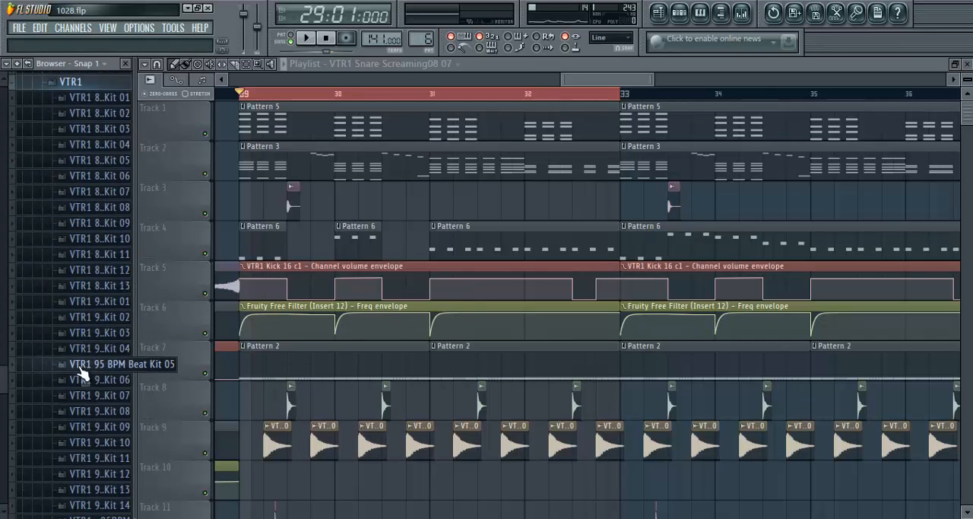
pyautogui.scroll(-1, 99, 344)
pyautogui.scroll(-2, 122, 365)
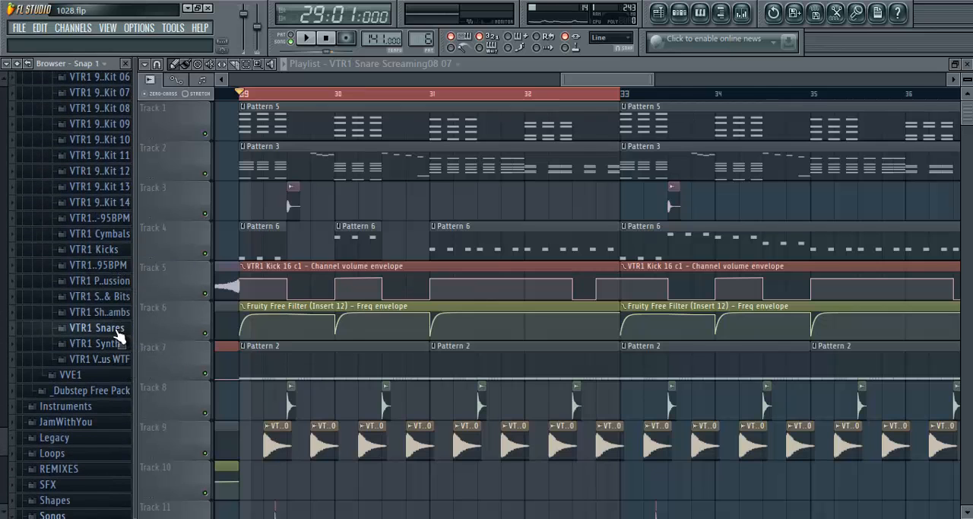
pyautogui.click(118, 329)
pyautogui.click(125, 371)
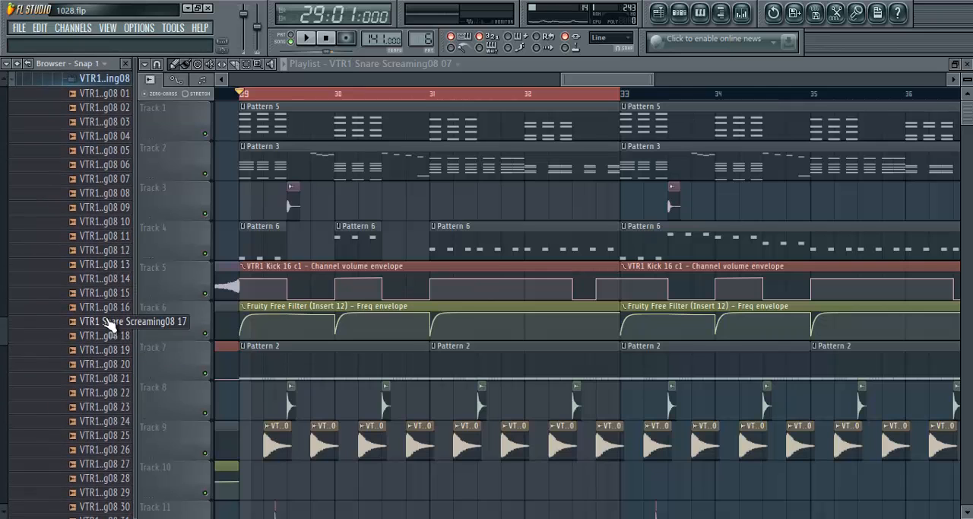
pyautogui.moveTo(105, 319); pyautogui.dragTo(114, 209)
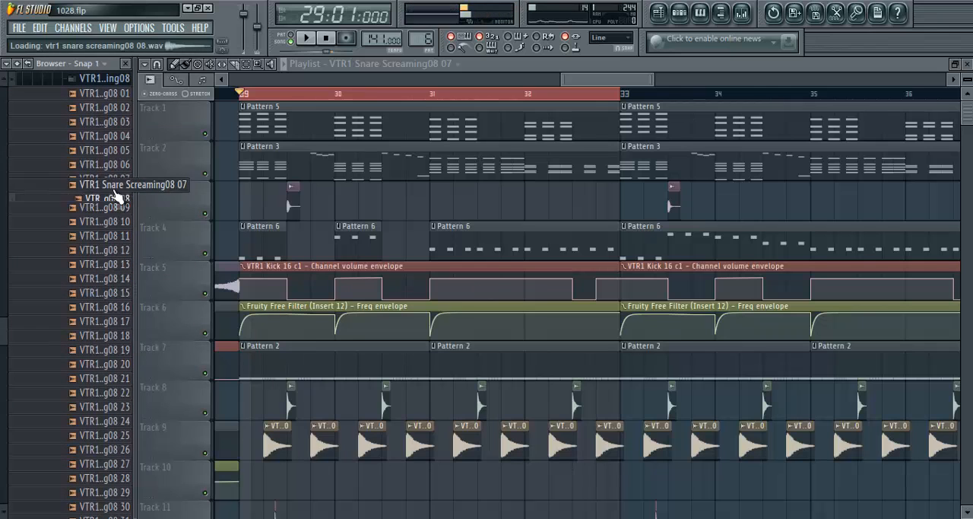
# - Collapse the VTR1 and VEWOO sample folders and expand the 808 Samples folder
pyautogui.scroll(4, 95, 273)
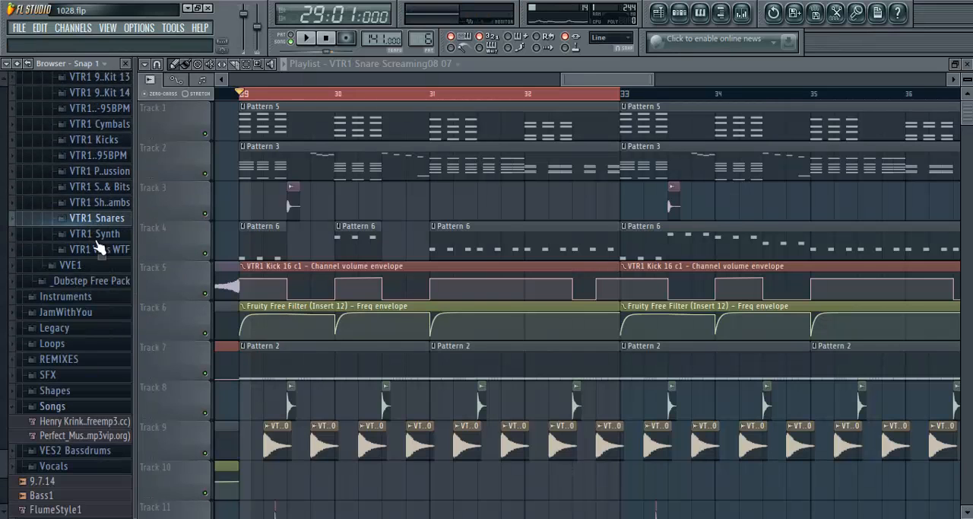
pyautogui.scroll(5, 95, 276)
pyautogui.scroll(-3, 95, 266)
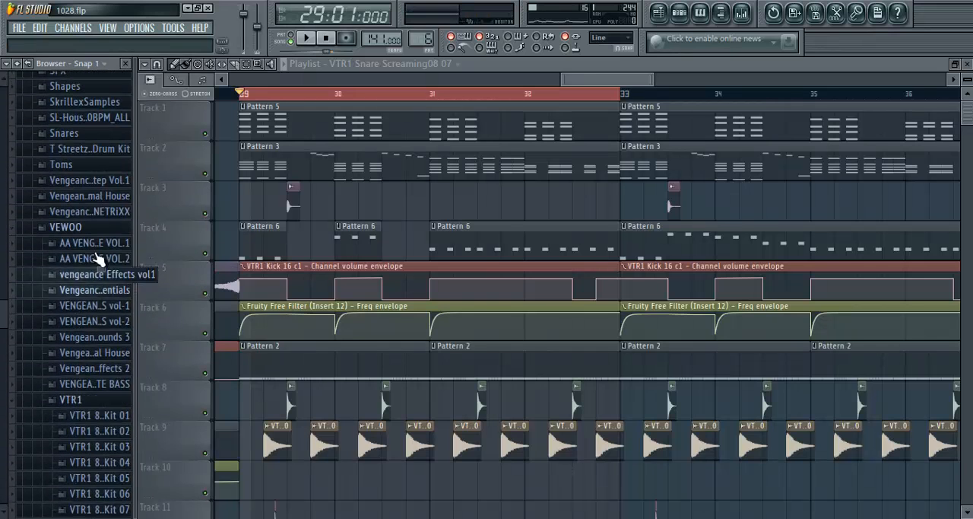
pyautogui.click(88, 397)
pyautogui.click(65, 224)
pyautogui.scroll(15, 84, 266)
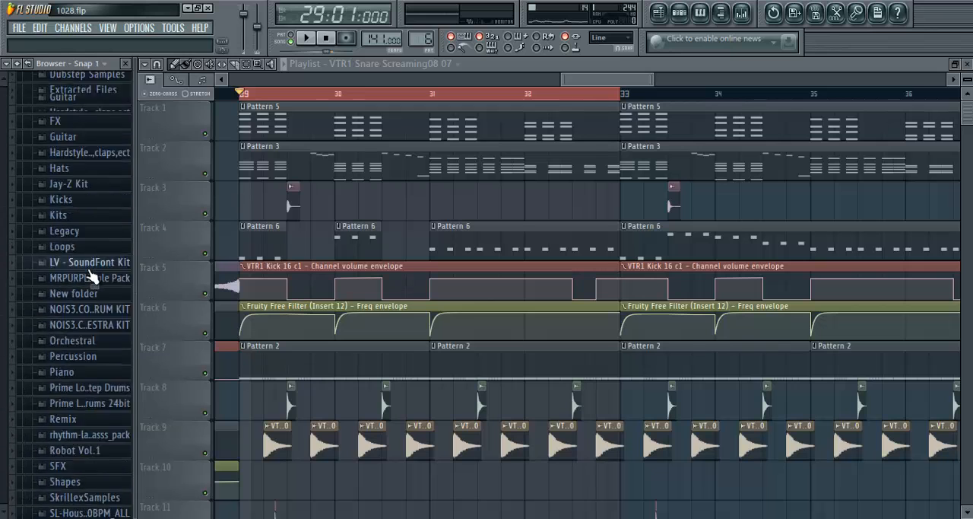
pyautogui.scroll(-2, 91, 278)
pyautogui.click(82, 298)
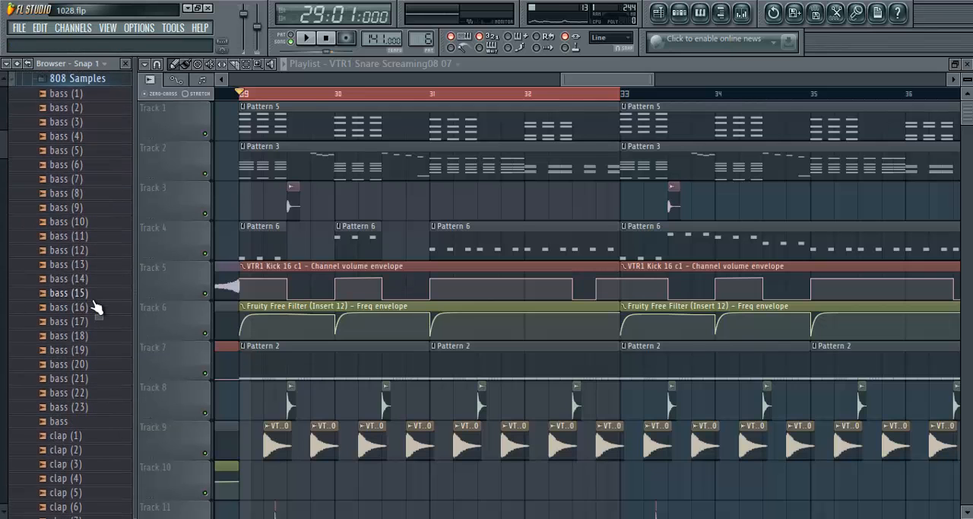
# - Audition bass, cymbal and kick sounds from the 808 Samples folder, including cymbal (2) and kick (16)
pyautogui.click(86, 278)
pyautogui.click(86, 346)
pyautogui.scroll(-8, 85, 344)
pyautogui.click(86, 343)
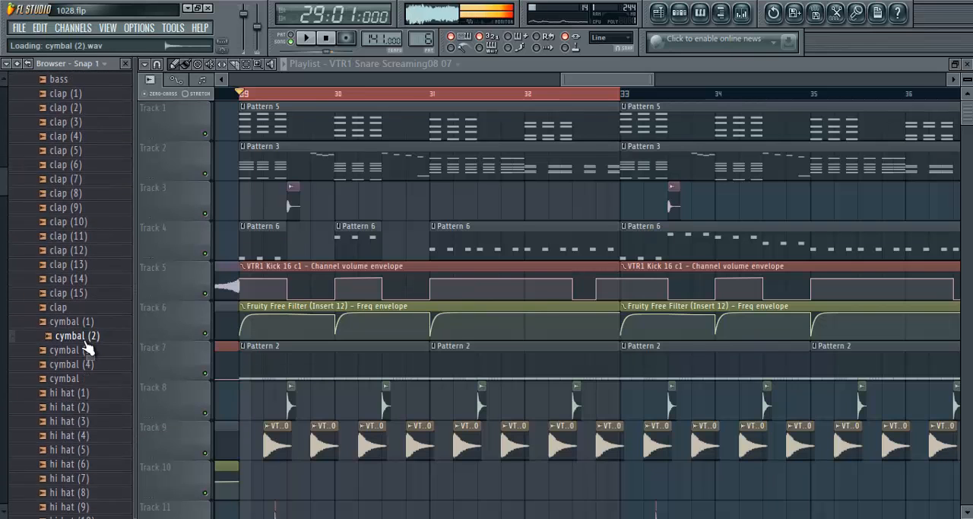
pyautogui.scroll(-8, 86, 344)
pyautogui.click(86, 343)
pyautogui.scroll(-1, 86, 344)
pyautogui.scroll(-8, 88, 341)
pyautogui.click(89, 336)
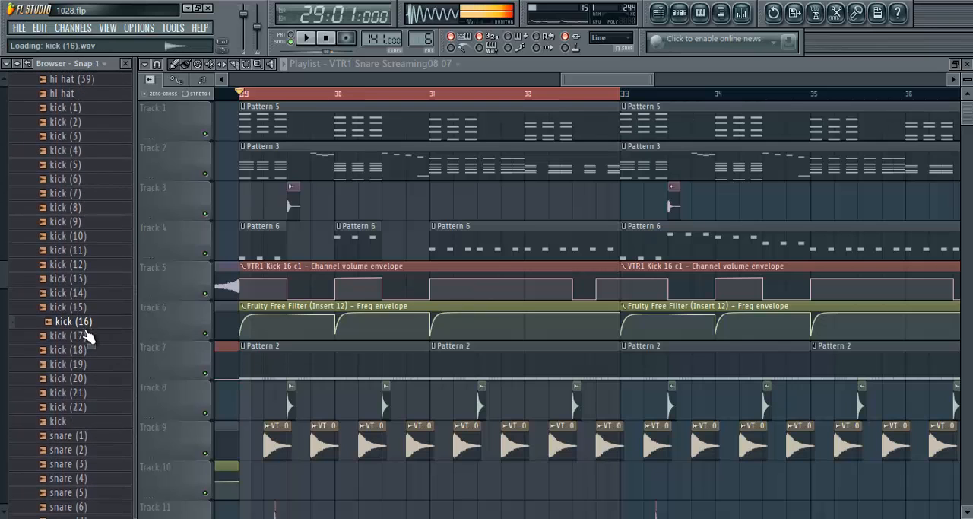
# - Audition several 808 snare samples, including snare (2), snare (13) and snare (20)
pyautogui.scroll(-8, 88, 337)
pyautogui.click(86, 279)
pyautogui.click(88, 251)
pyautogui.click(93, 221)
pyautogui.click(93, 208)
pyautogui.click(93, 194)
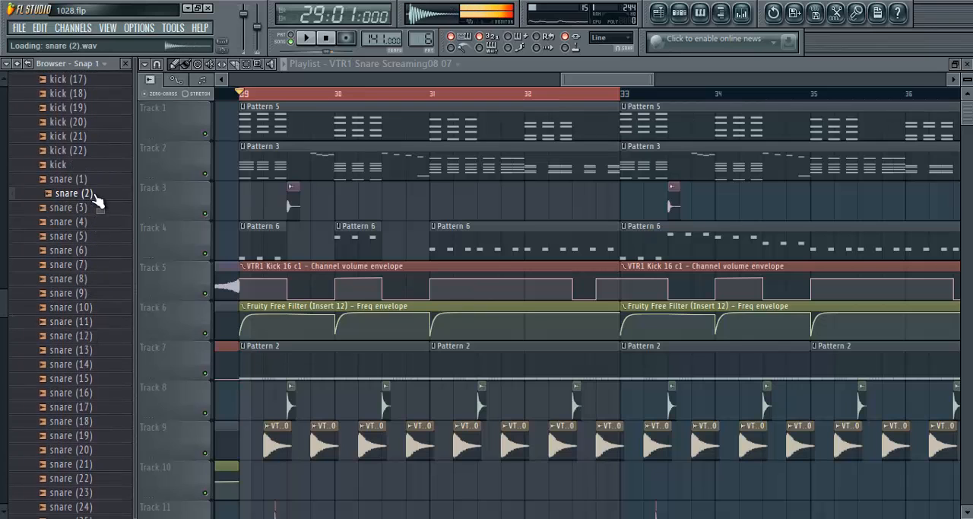
pyautogui.click(94, 182)
pyautogui.click(104, 324)
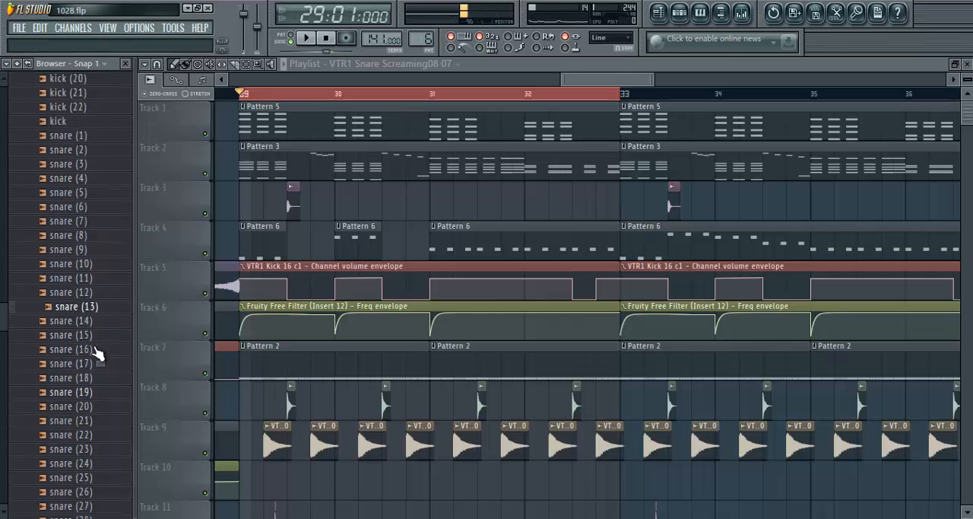
pyautogui.scroll(-3, 99, 346)
pyautogui.click(113, 321)
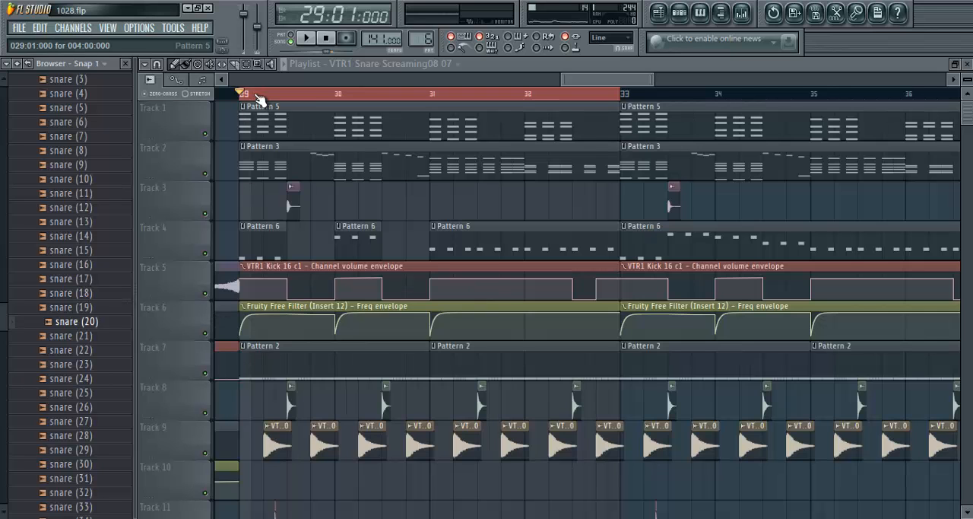
pyautogui.scroll(5, 259, 97)
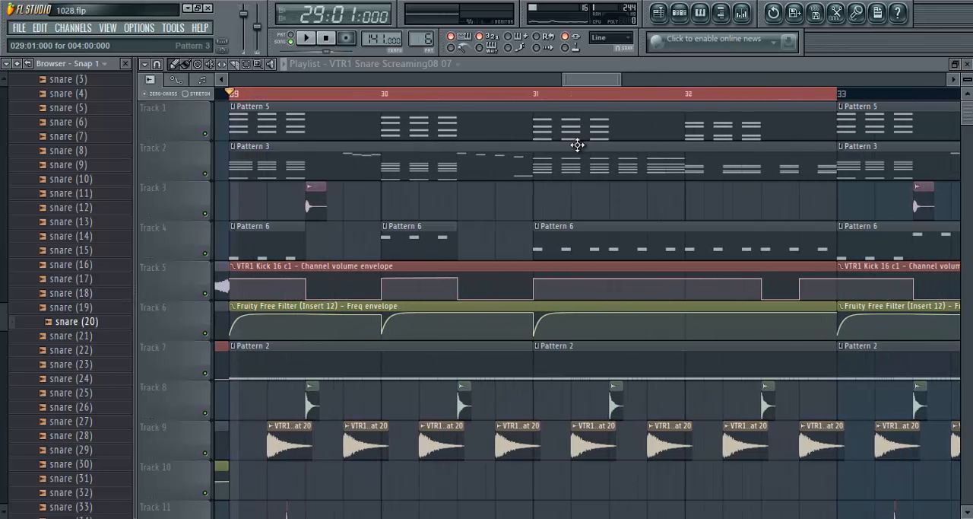
pyautogui.scroll(2, 547, 101)
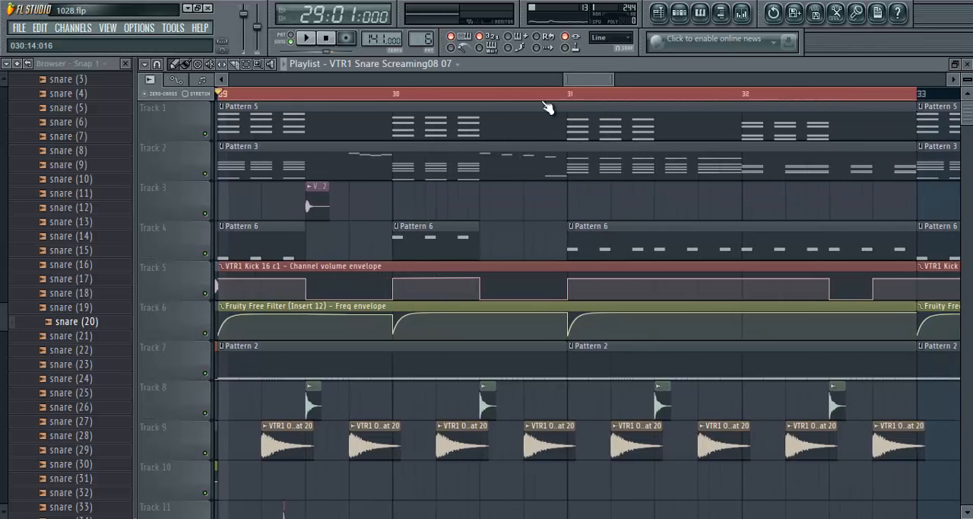
pyautogui.moveTo(574, 88)
pyautogui.mouseDown()
pyautogui.moveTo(571, 77)
pyautogui.moveTo(583, 80)
pyautogui.mouseUp()
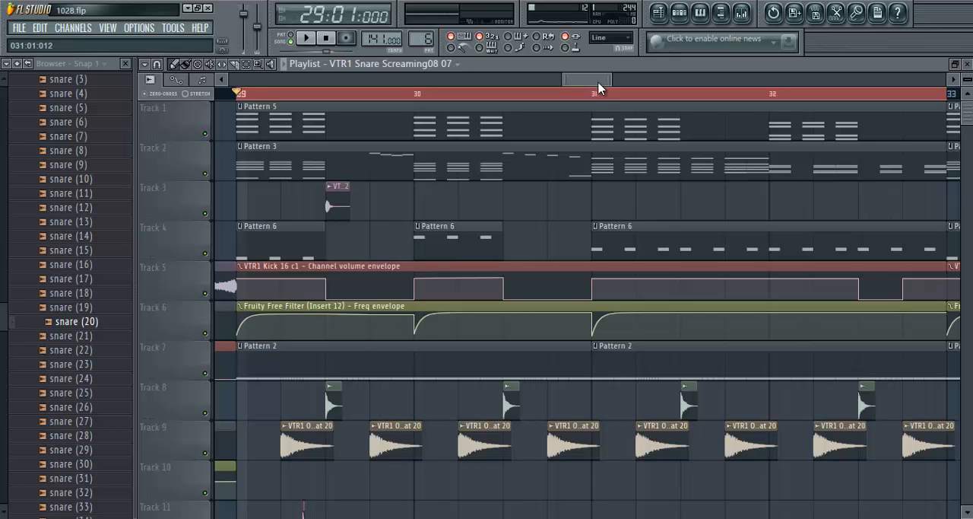
pyautogui.scroll(-4, 601, 98)
pyautogui.scroll(4, 601, 99)
pyautogui.scroll(-1, 601, 99)
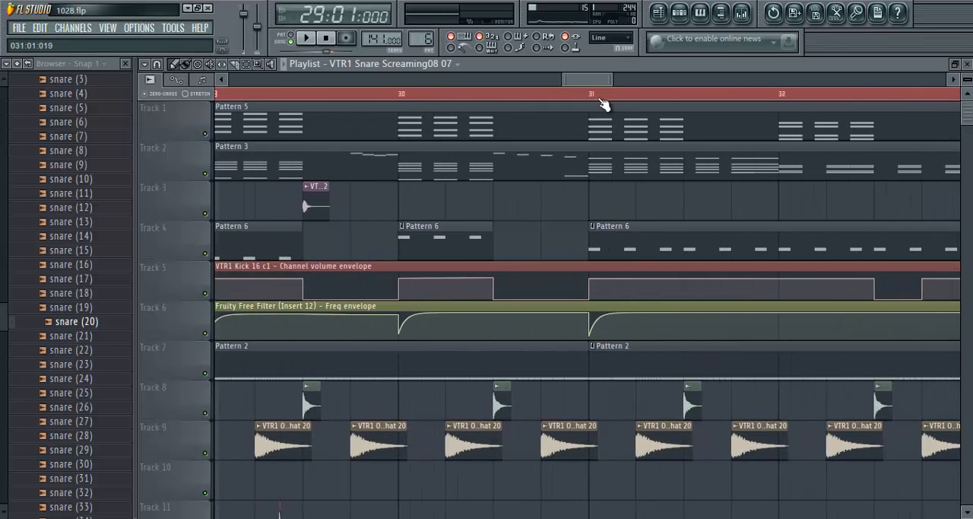
pyautogui.scroll(-1, 601, 102)
pyautogui.moveTo(593, 83); pyautogui.dragTo(591, 80)
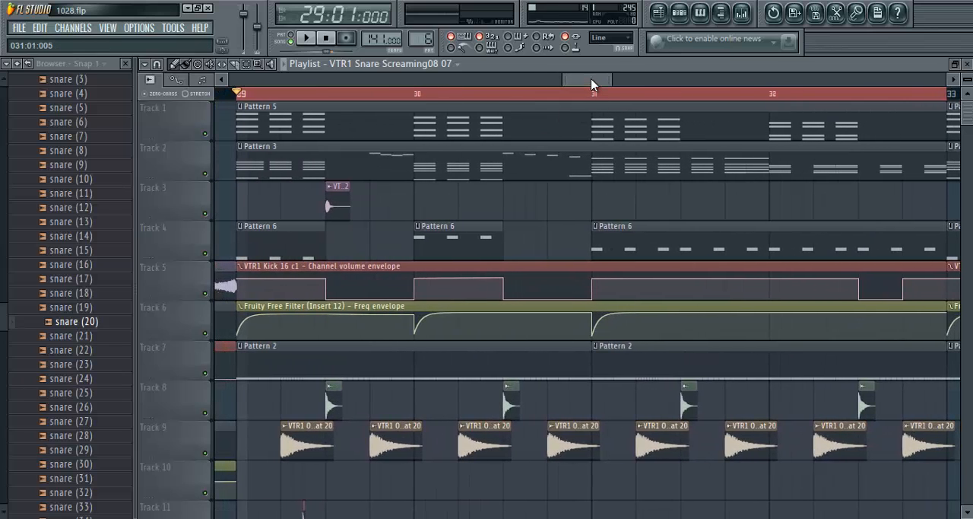
# - Audition snare (19) and several kicks from the 808 Samples folder, including kick (17), kick (19) and kick (11)
pyautogui.click(82, 310)
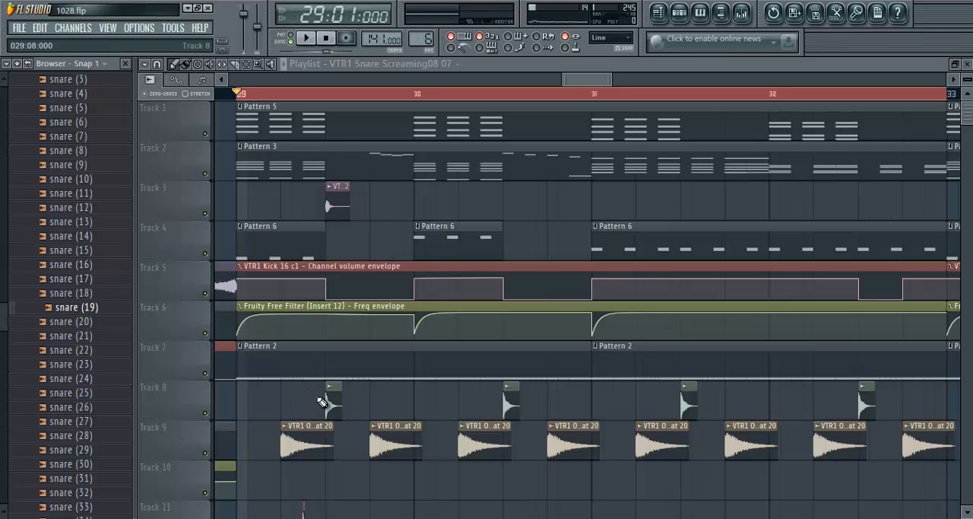
pyautogui.moveTo(1, 323); pyautogui.dragTo(6, 226)
pyautogui.scroll(4, 58, 245)
pyautogui.scroll(10, 59, 247)
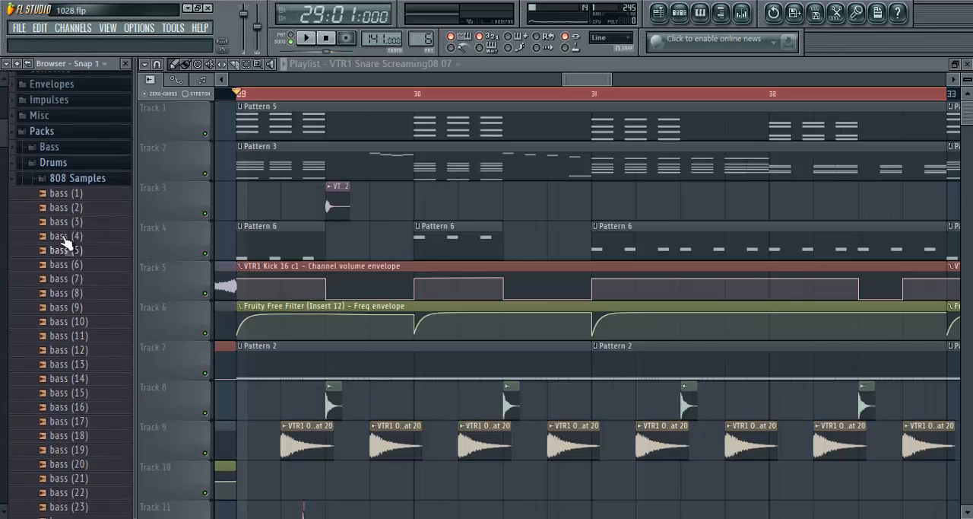
pyautogui.scroll(-20, 25, 369)
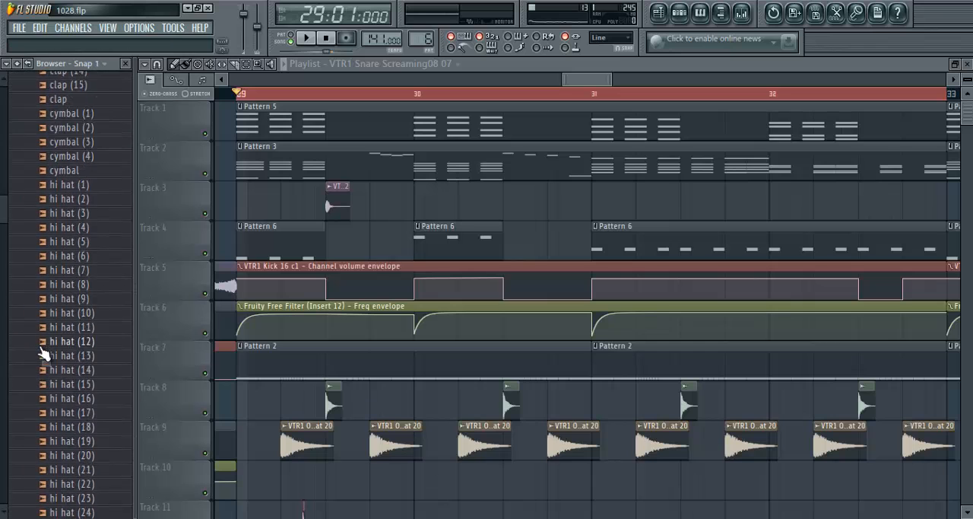
pyautogui.click(79, 340)
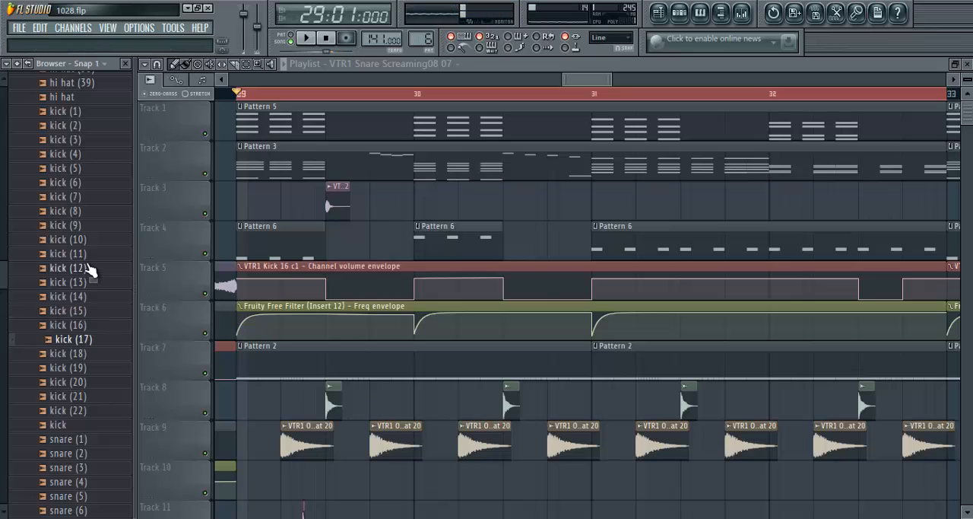
pyautogui.click(76, 368)
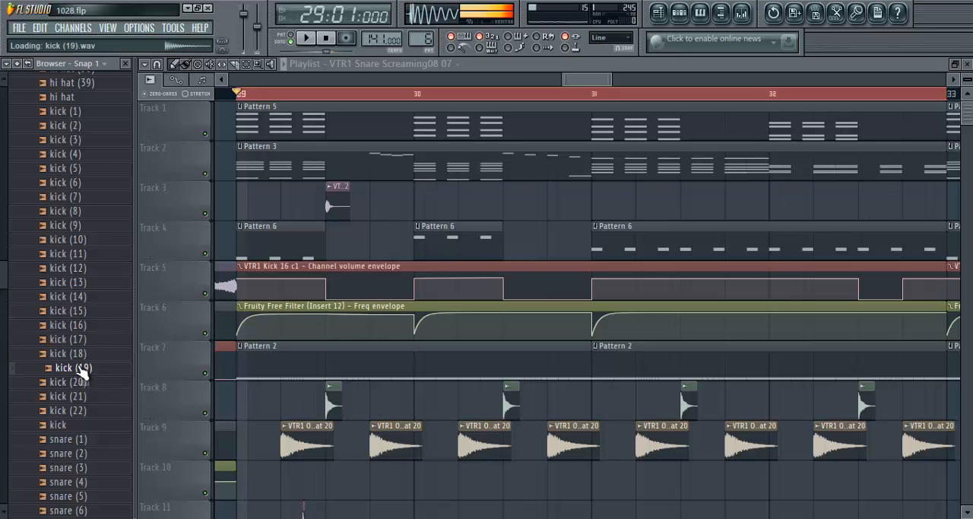
pyautogui.click(82, 353)
pyautogui.click(87, 268)
pyautogui.click(97, 254)
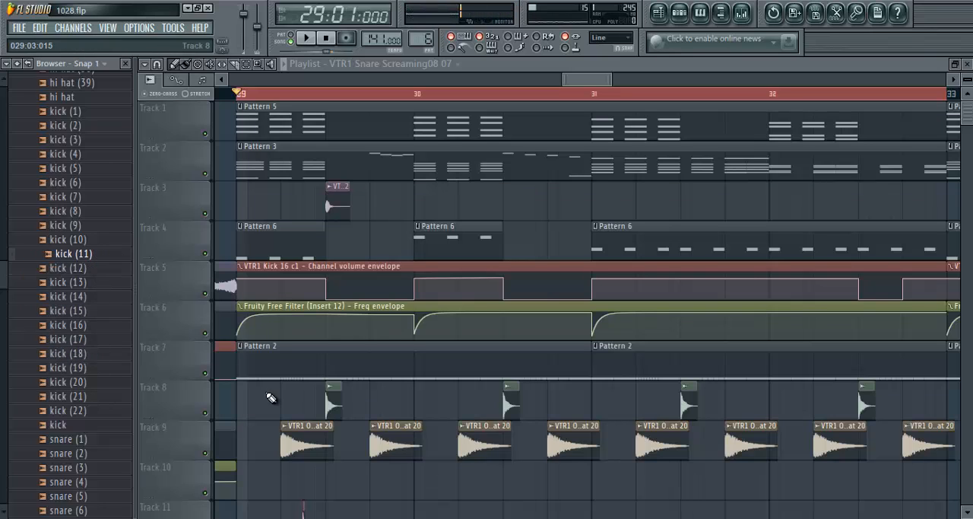
# - Compare the Track 8 snare clip's channel settings with 808 snare samples, including snare (1) and snare (15)
pyautogui.doubleClick(330, 397)
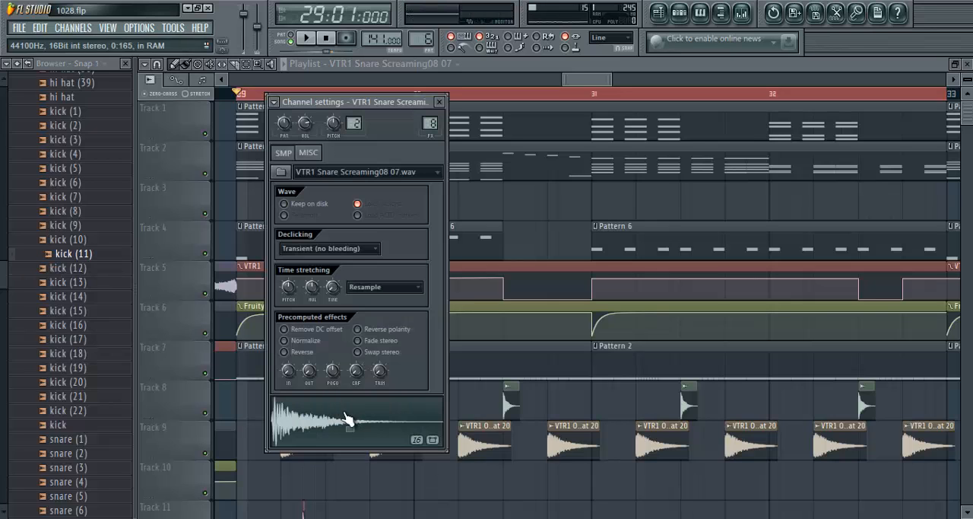
pyautogui.click(443, 102)
pyautogui.click(81, 441)
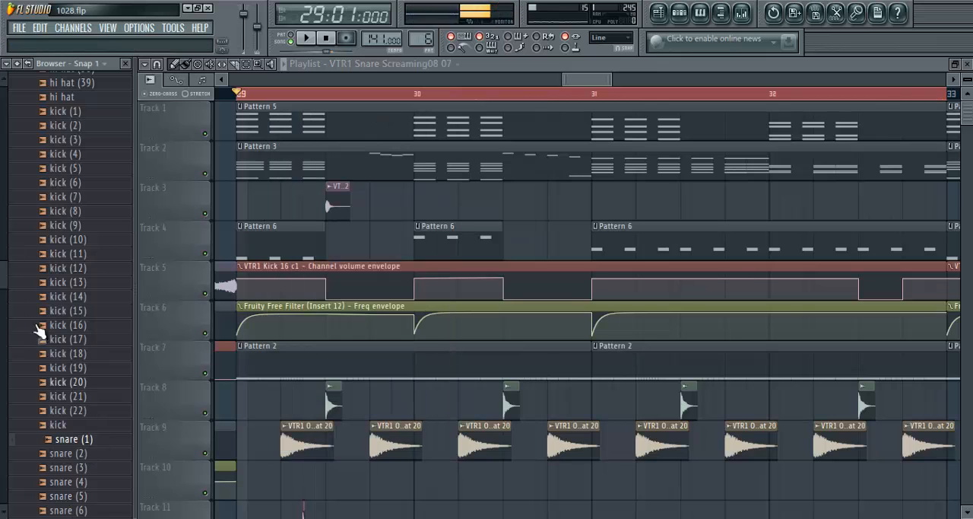
pyautogui.scroll(-7, 48, 391)
pyautogui.click(75, 351)
pyautogui.click(81, 325)
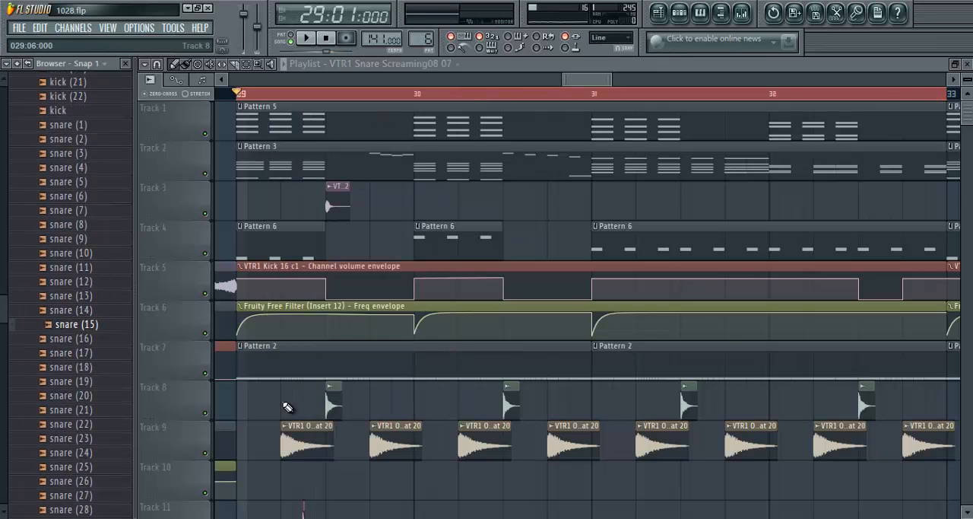
pyautogui.doubleClick(336, 397)
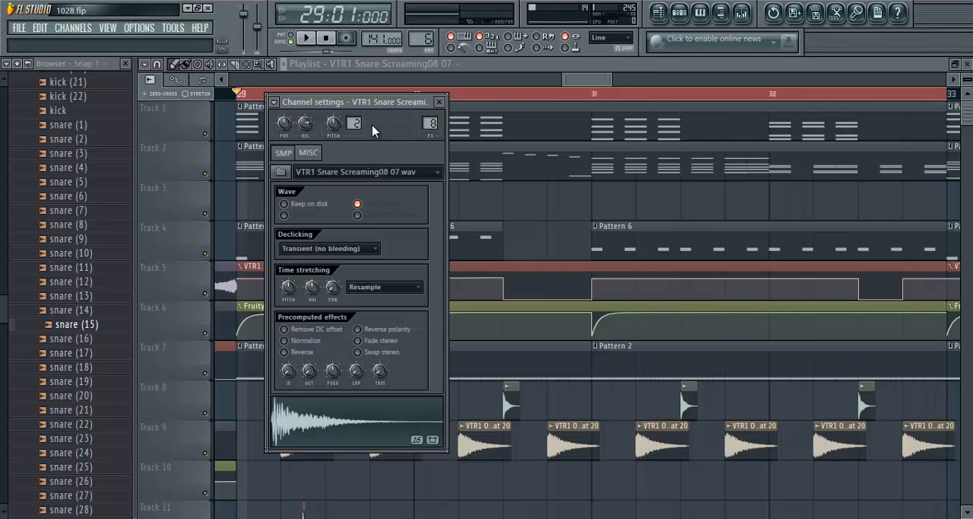
pyautogui.click(440, 103)
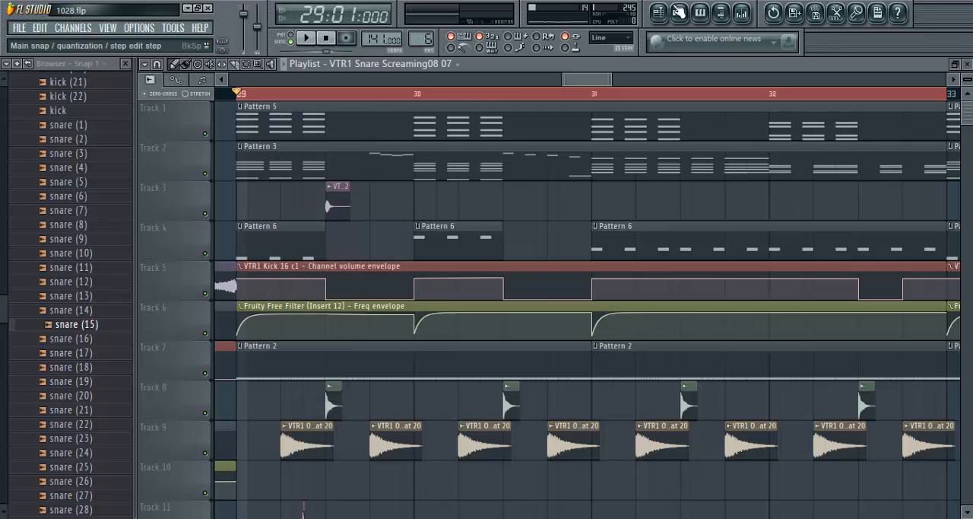
# - Reload TAL-Reverb-2 in effect slot 3 of the VTR1 Snare Screaming08 07 mixer track
pyautogui.press('F9')
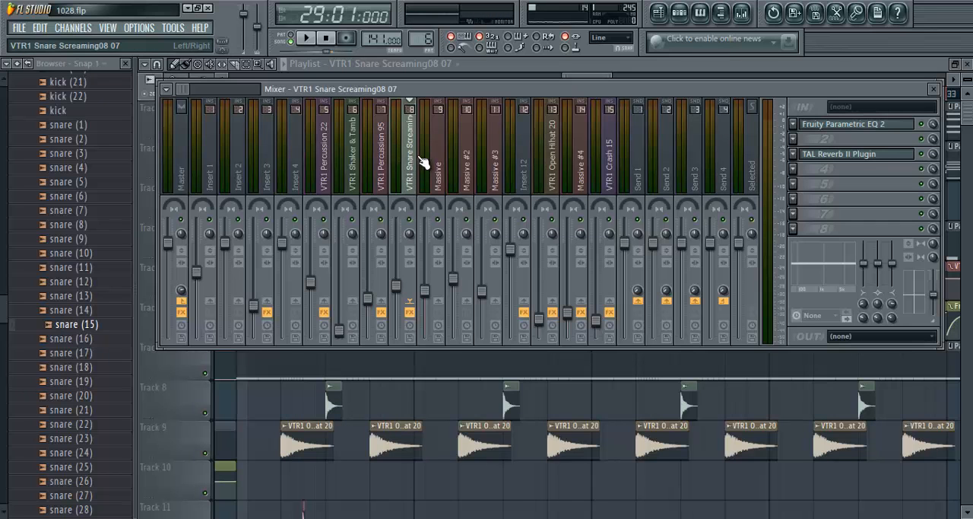
pyautogui.click(820, 156)
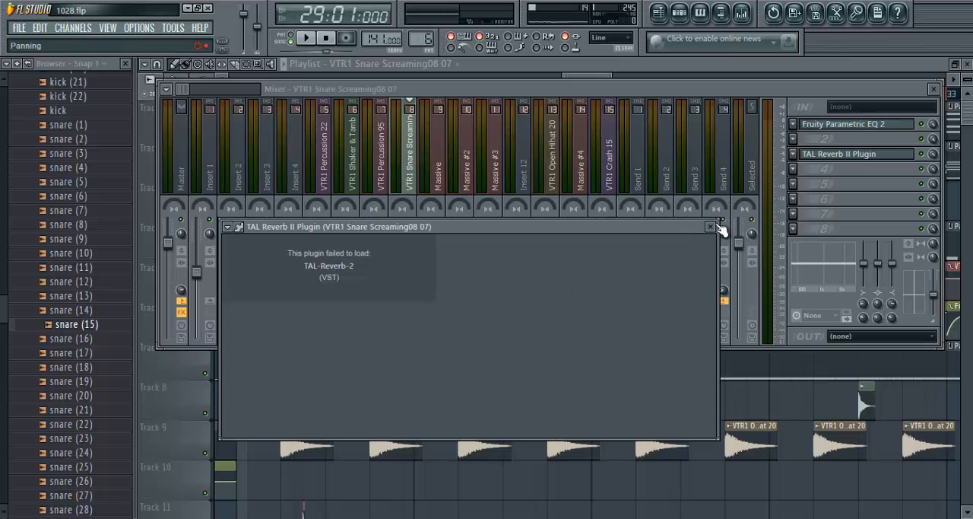
pyautogui.click(710, 227)
pyautogui.click(794, 154)
pyautogui.moveTo(813, 172)
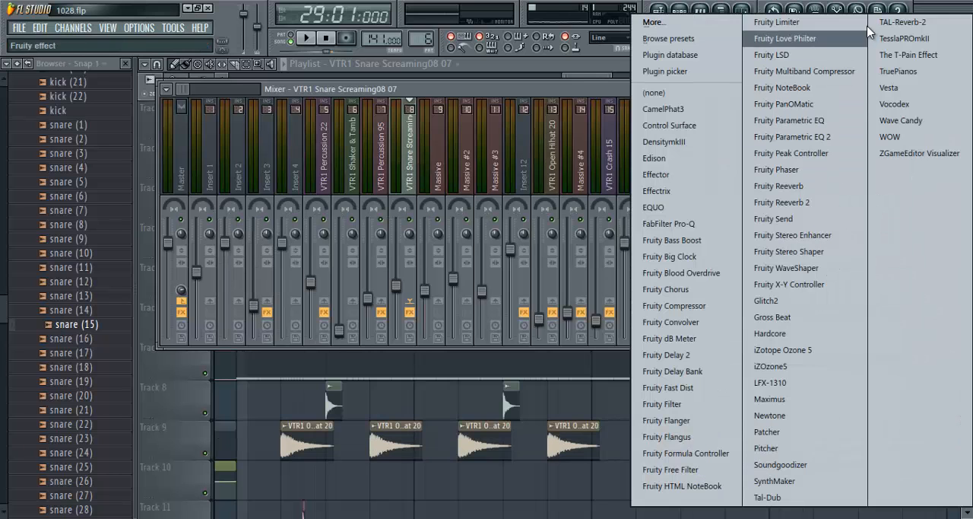
pyautogui.click(890, 22)
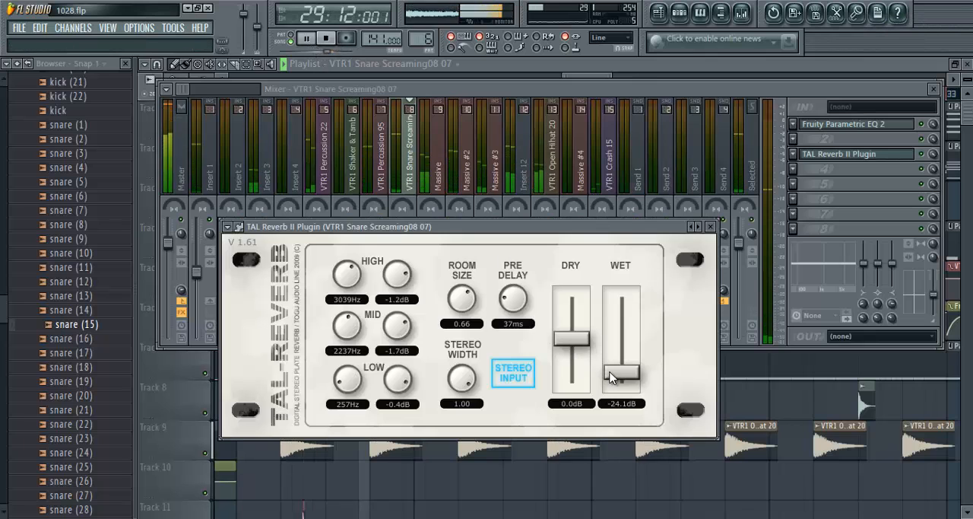
# - Set the snare reverb's low gain to -4.0 dB, room size to 0.69 and wet level to -16.7 dB during playback
pyautogui.moveTo(399, 380); pyautogui.dragTo(399, 403)
pyautogui.moveTo(464, 301); pyautogui.dragTo(465, 295)
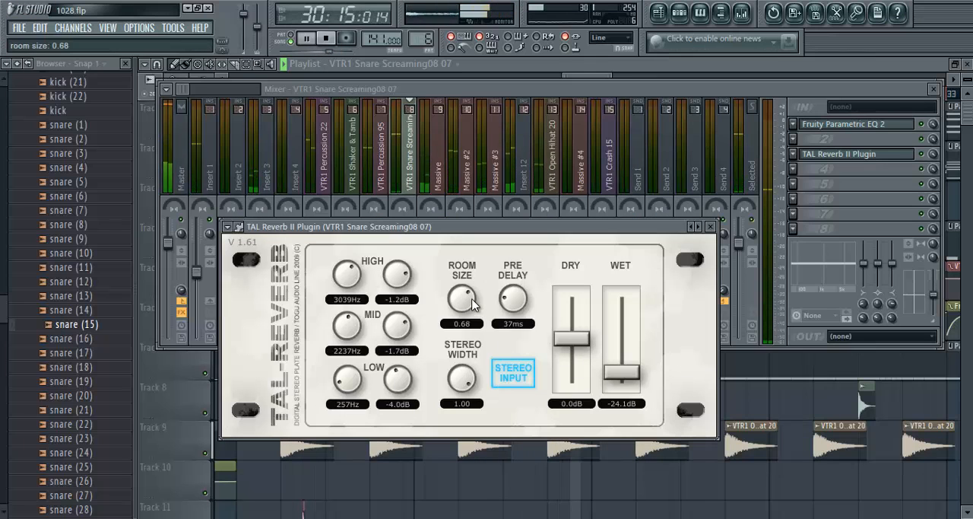
pyautogui.moveTo(631, 378); pyautogui.dragTo(631, 369)
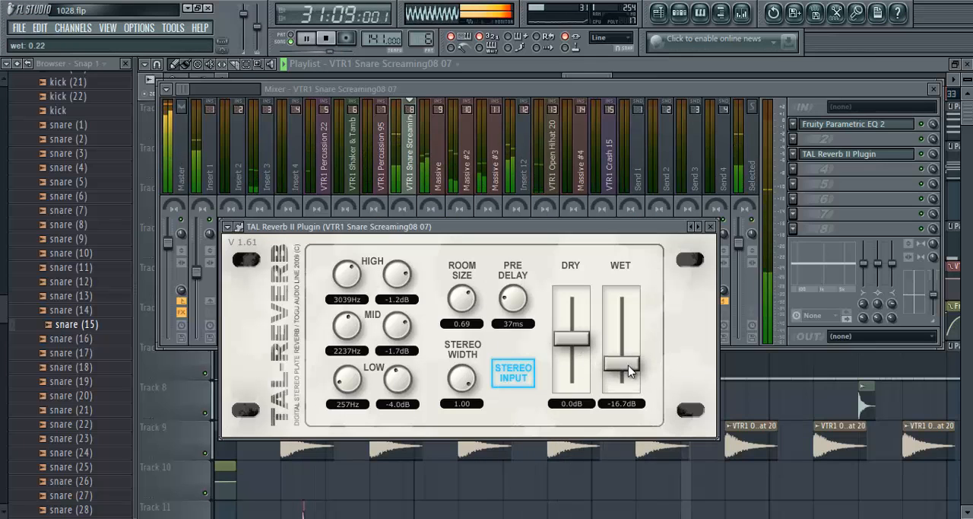
pyautogui.click(711, 226)
pyautogui.press('F9')
pyautogui.press('space')
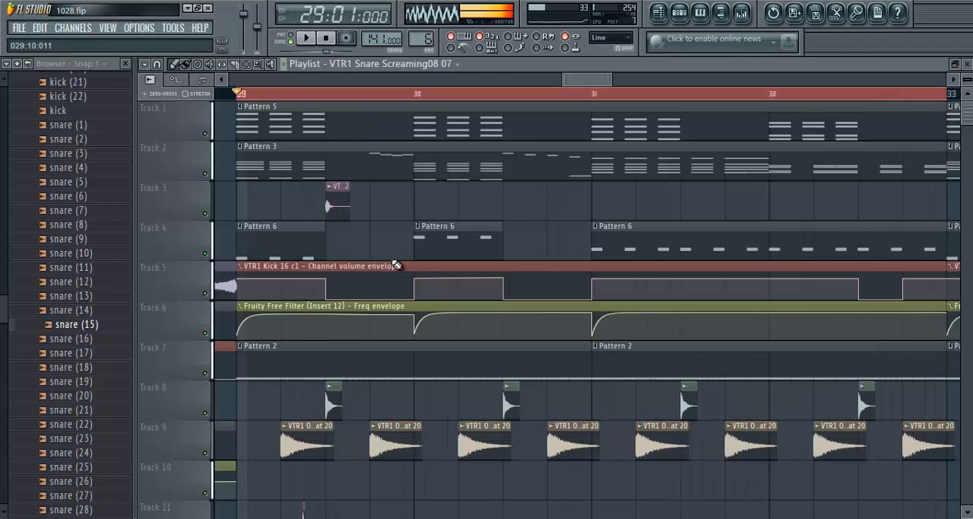
# - Inspect the channel settings of the VTR1 Percussion 22 clip on Track 3
pyautogui.doubleClick(339, 197)
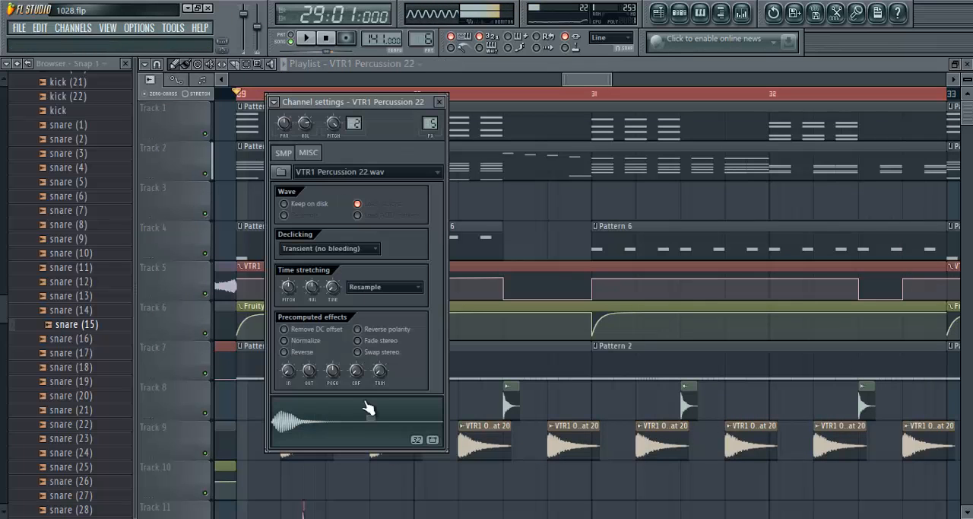
pyautogui.click(443, 101)
pyautogui.scroll(-2, 446, 362)
# - Review the TAL Reverb II settings on the VTR1 Snare Screaming08 07 mixer track
pyautogui.click(509, 323)
pyautogui.press('F9')
pyautogui.click(409, 152)
pyautogui.click(839, 154)
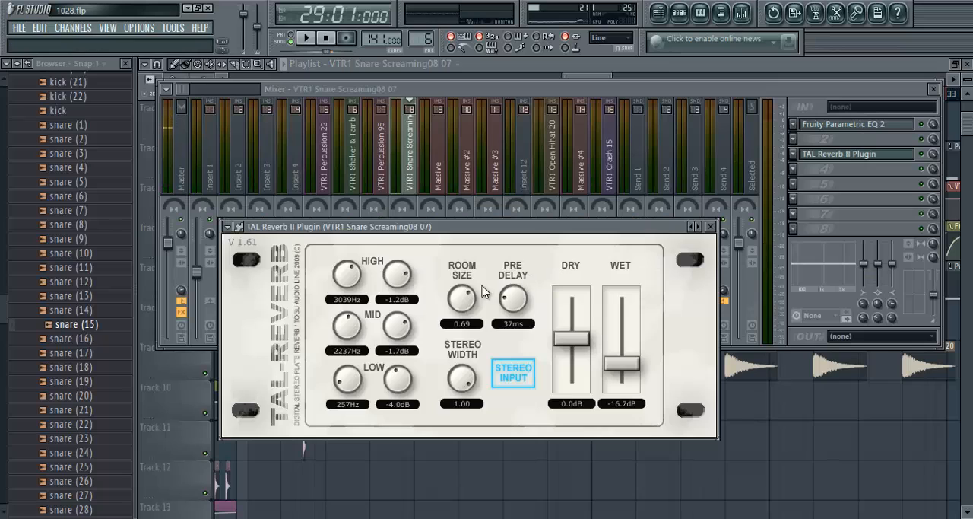
pyautogui.click(710, 227)
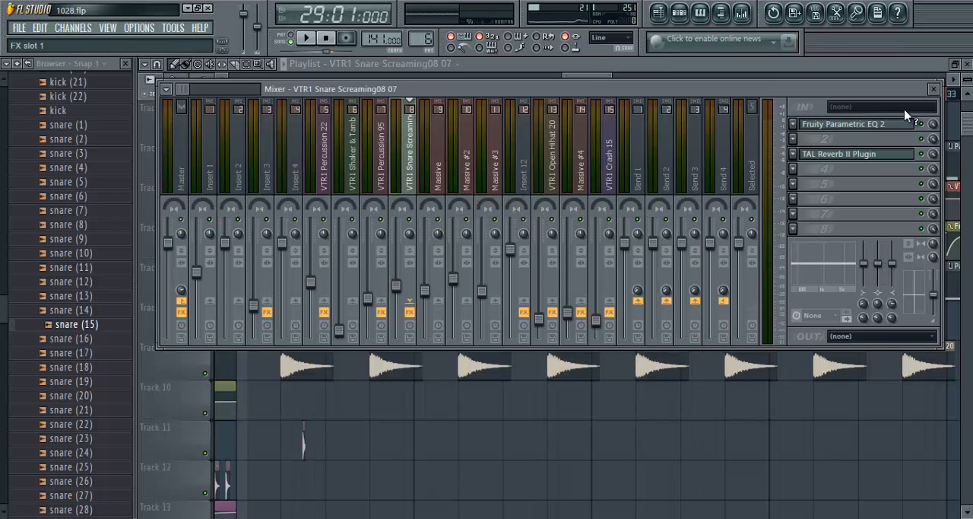
pyautogui.click(934, 91)
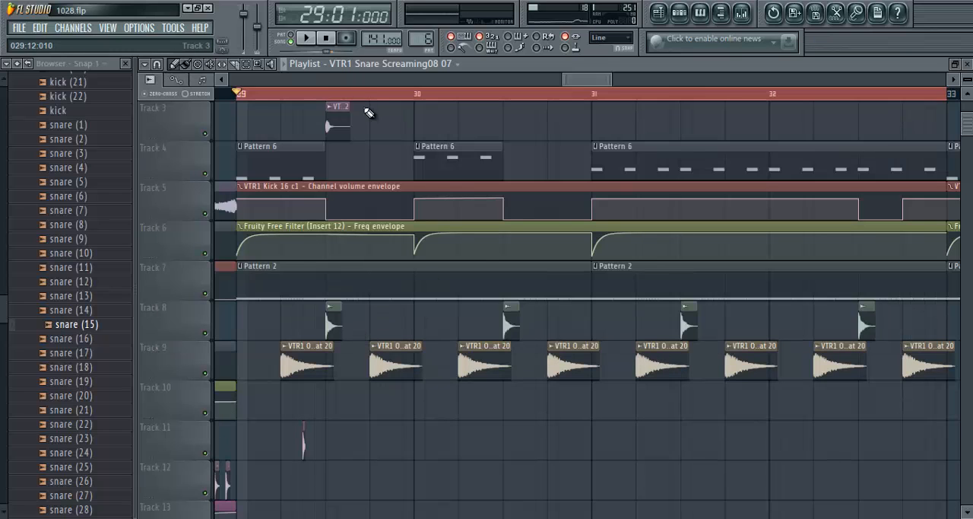
# - Check the channel settings of the first snare clip on Track 8
pyautogui.scroll(4, 339, 99)
pyautogui.doubleClick(338, 312)
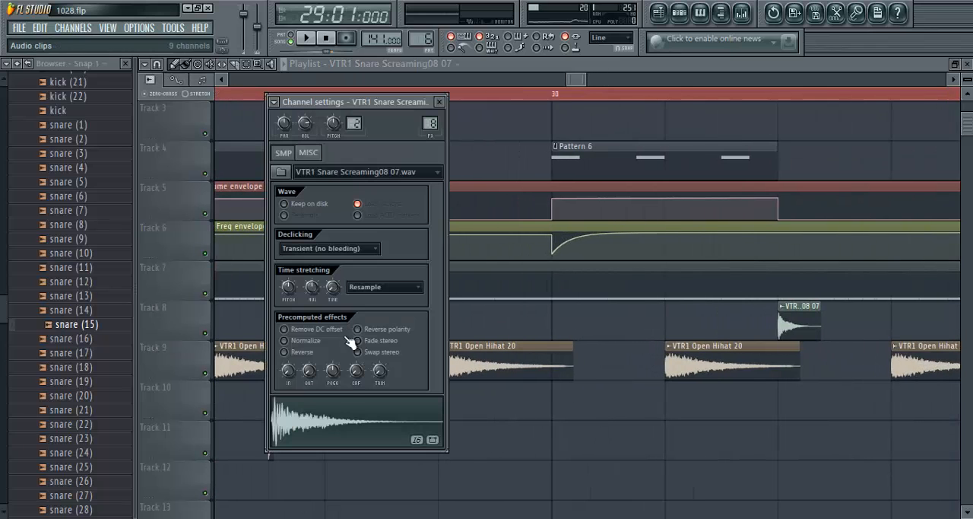
pyautogui.click(440, 101)
pyautogui.scroll(-4, 435, 97)
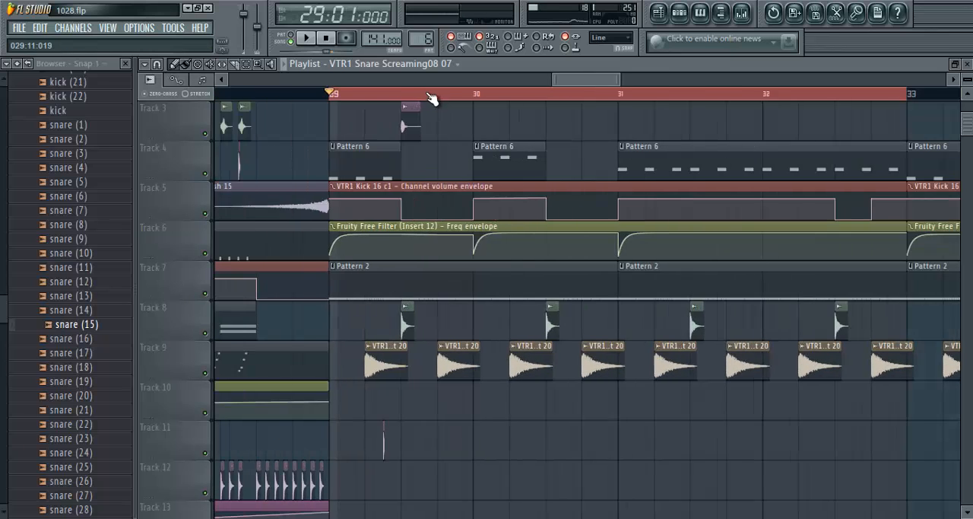
# - Play the opening of bar 29 up to the first snare hit
pyautogui.scroll(1, 372, 93)
pyautogui.scroll(2, 370, 153)
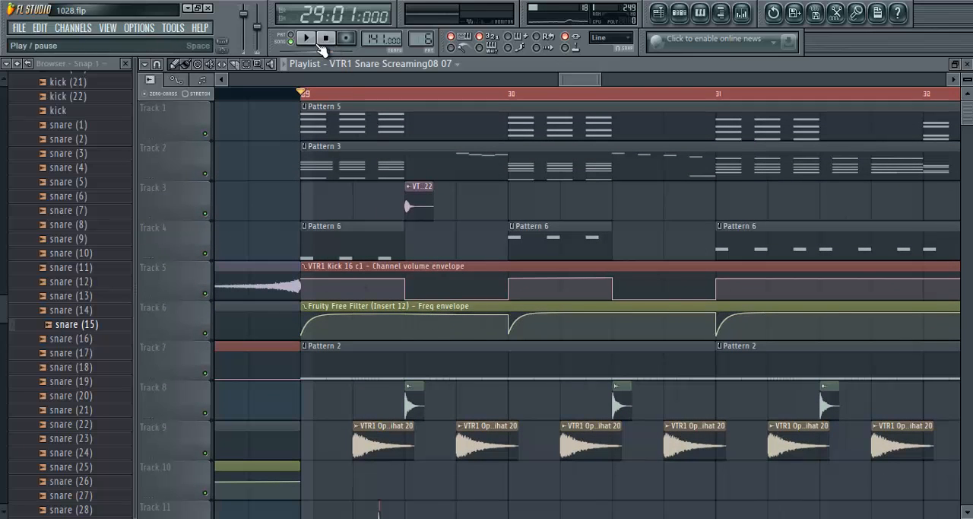
pyautogui.click(319, 44)
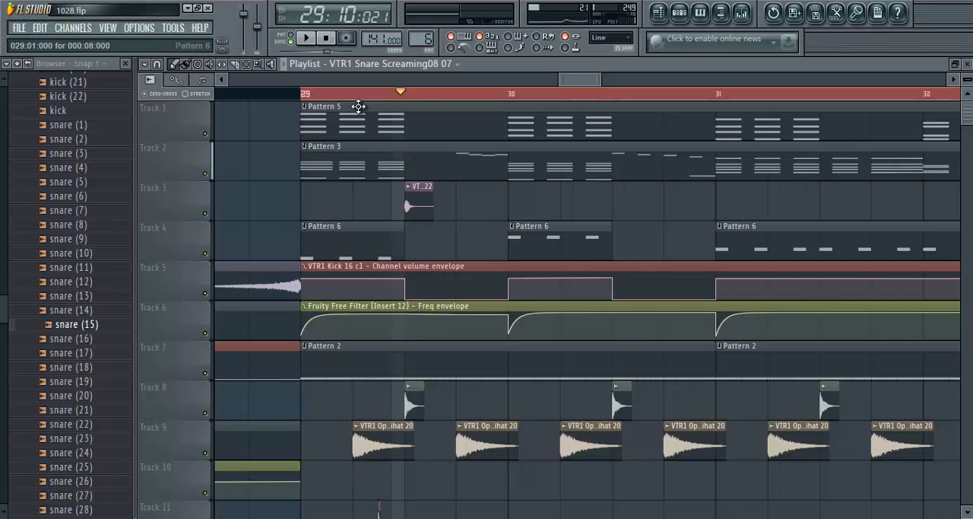
# - Pull the Insert 12 Freq envelope down to 0% at 29:09, where the first snare and Percussion 22 hit
pyautogui.scroll(3, 411, 98)
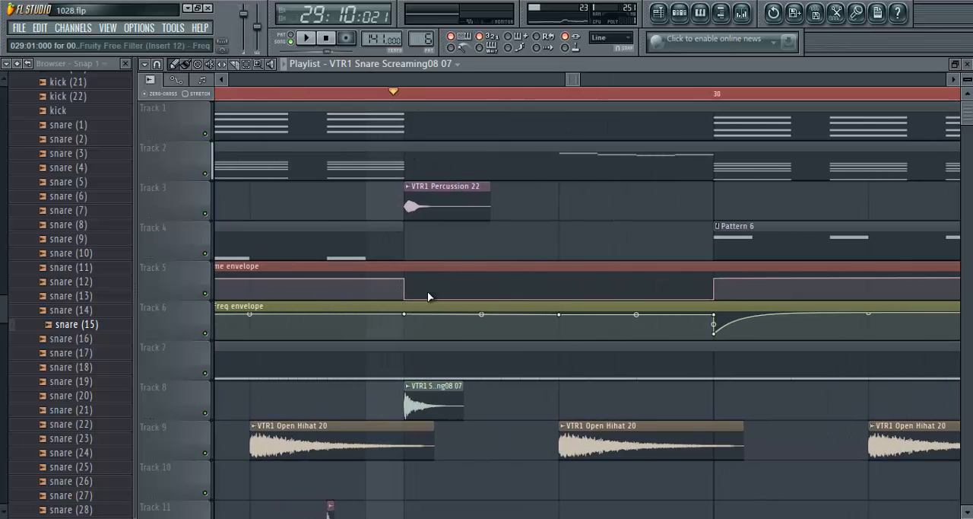
pyautogui.moveTo(450, 316); pyautogui.dragTo(409, 344)
pyautogui.scroll(-8, 350, 95)
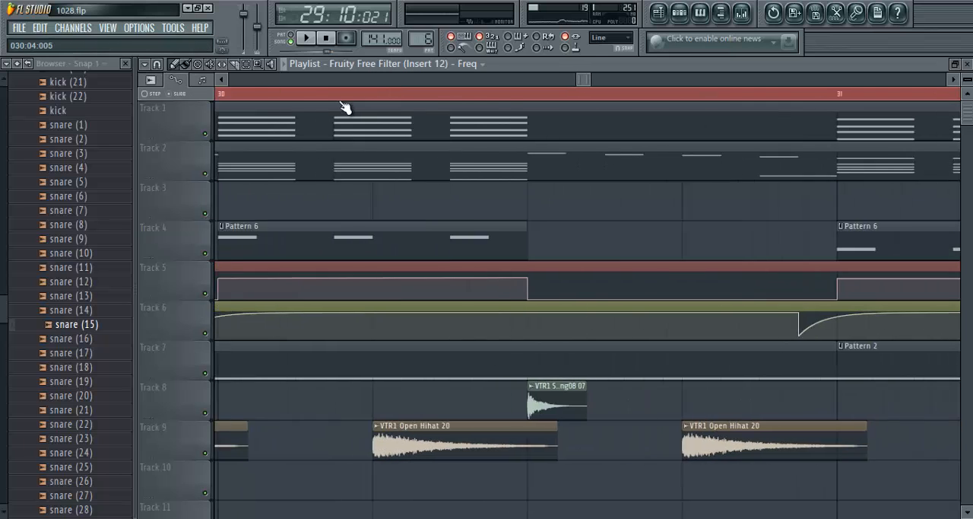
pyautogui.scroll(8, 467, 96)
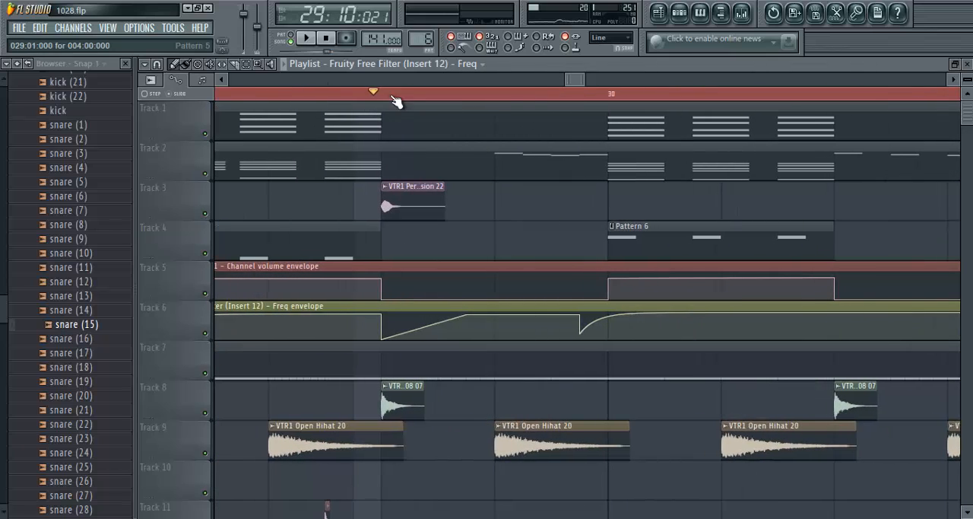
# - Select the playlist range from 29:01 to 29:09 and play it
pyautogui.moveTo(578, 95); pyautogui.dragTo(550, 95)
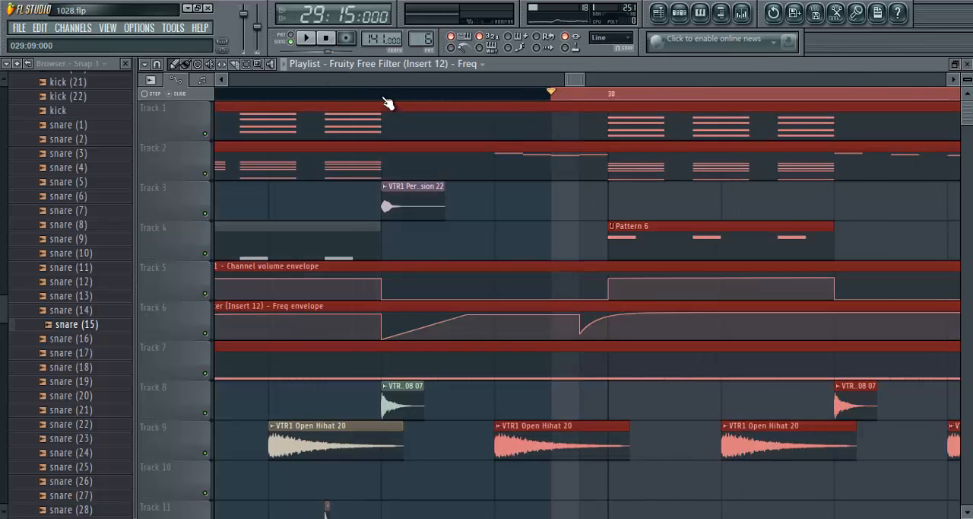
pyautogui.moveTo(384, 97); pyautogui.dragTo(361, 105)
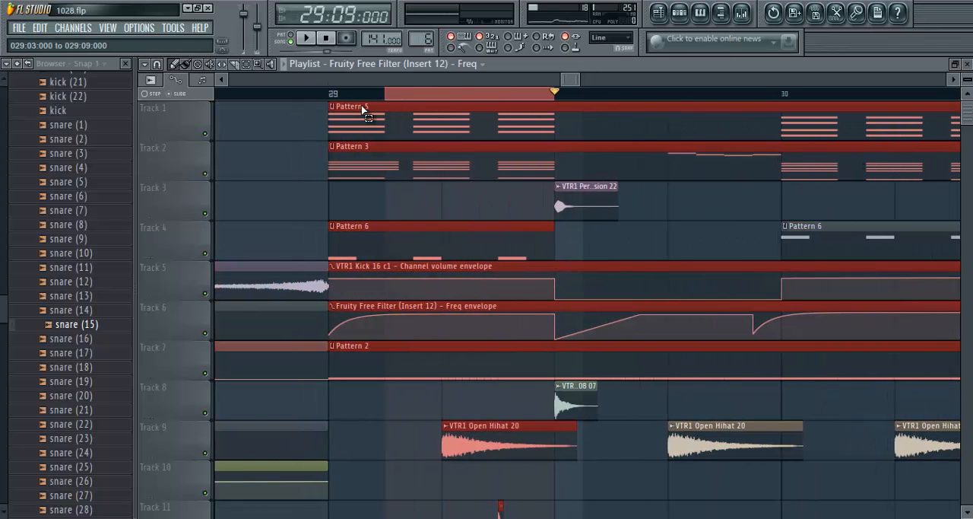
pyautogui.click(305, 38)
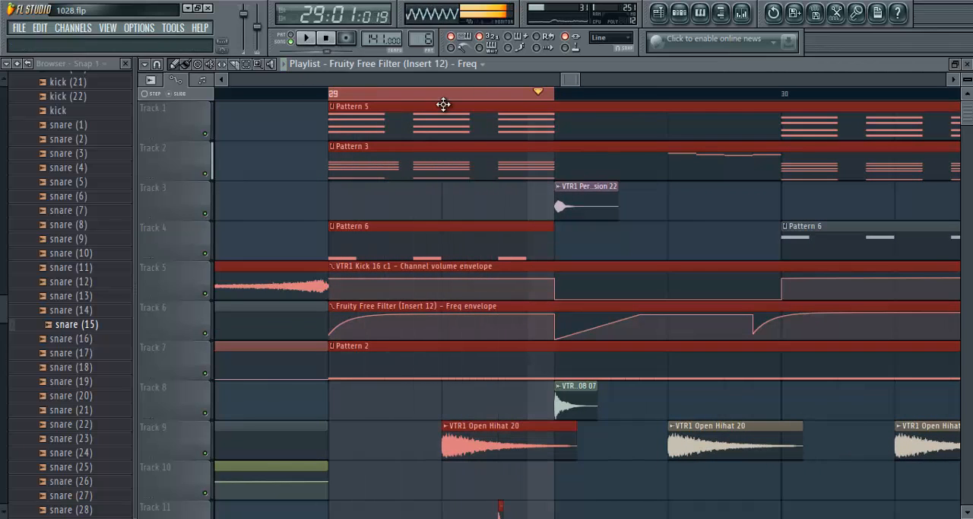
# - Extend the playlist time selection to the start of bar 30 and loop playback of bar 29
pyautogui.moveTo(562, 97); pyautogui.dragTo(780, 116)
pyautogui.click(328, 41)
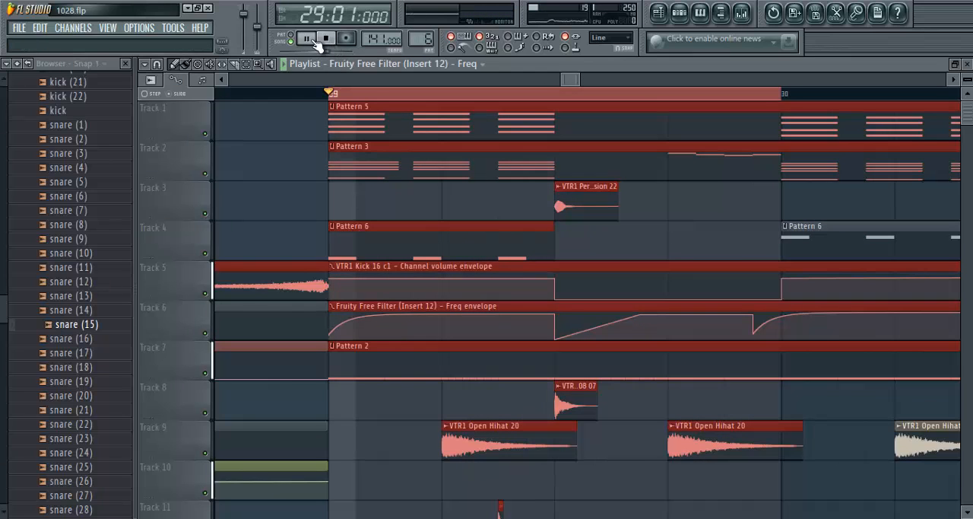
pyautogui.click(313, 40)
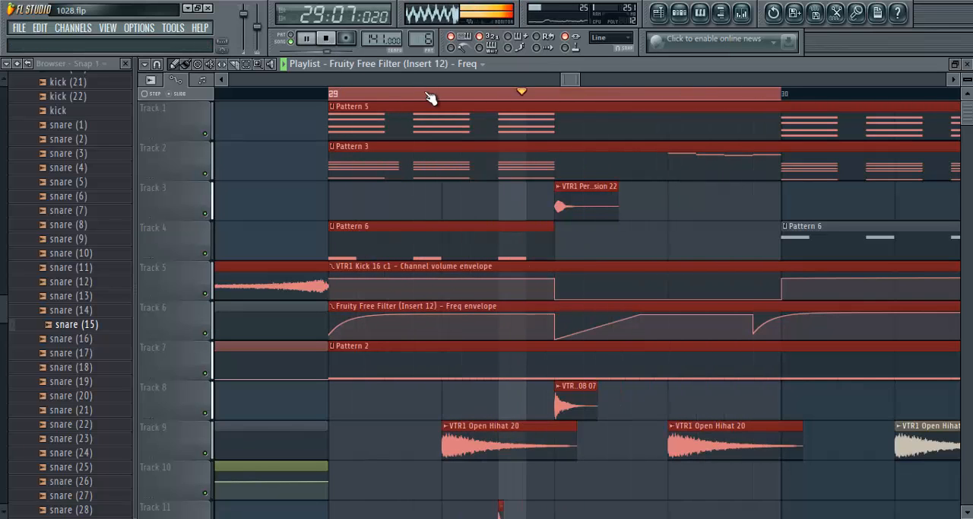
pyautogui.scroll(-2, 429, 95)
pyautogui.moveTo(584, 82); pyautogui.dragTo(592, 82)
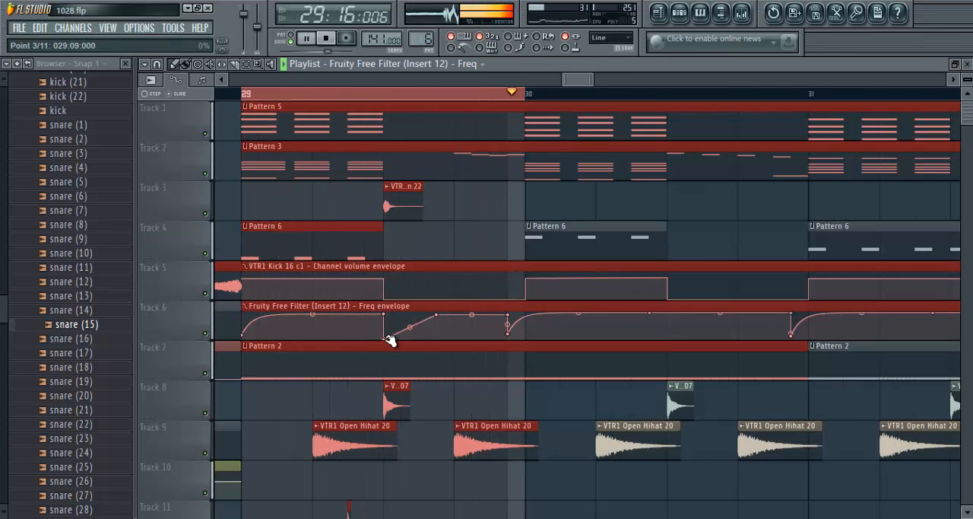
# - Extend the playlist time selection to the start of bar 31 and remove the stray clip
pyautogui.moveTo(527, 100); pyautogui.dragTo(789, 141)
pyautogui.click(806, 201)
pyautogui.rightClick(824, 194)
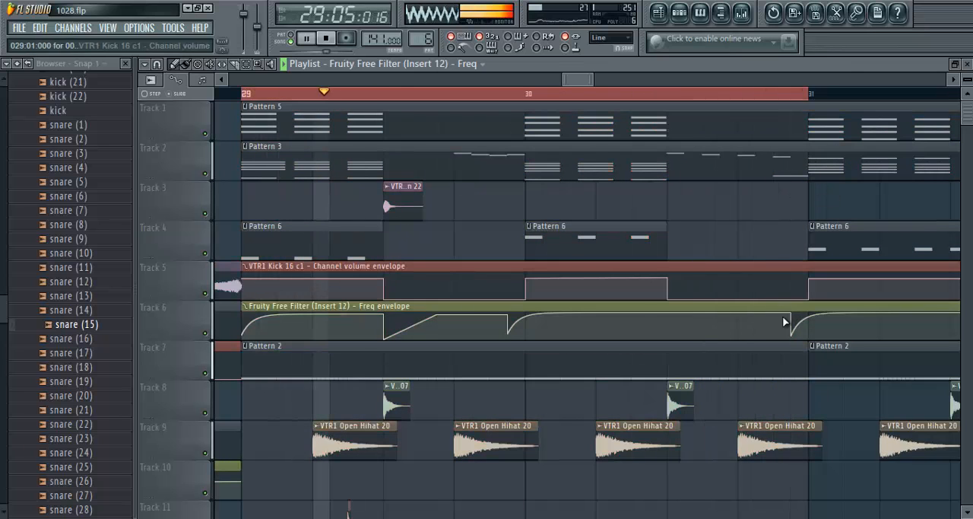
# - Move the second dip of the Insert 12 Freq envelope to 30:01, making it a vertical drop at the start of bar 30
pyautogui.scroll(-1, 594, 96)
pyautogui.scroll(-2, 597, 101)
pyautogui.moveTo(544, 333); pyautogui.dragTo(556, 335)
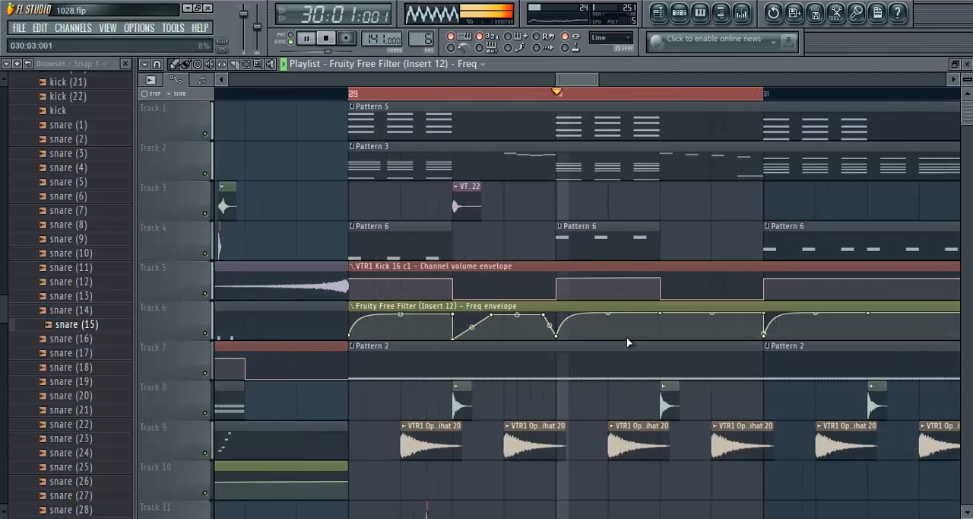
pyautogui.moveTo(543, 314); pyautogui.dragTo(565, 337)
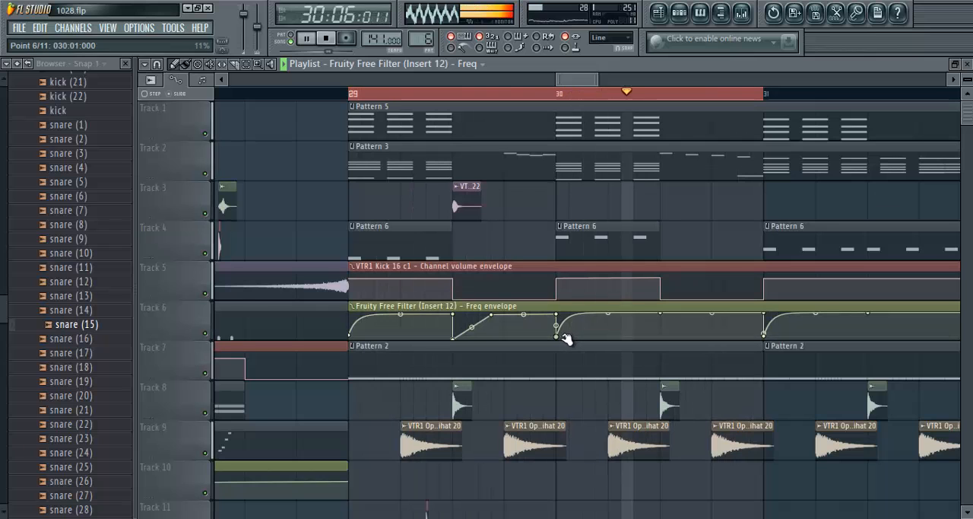
# - Extend the playback selection to the start of bar 33, delete the stray Freq envelope clip on Track 3 and stop playback
pyautogui.moveTo(758, 97); pyautogui.dragTo(715, 137)
pyautogui.scroll(-3, 563, 99)
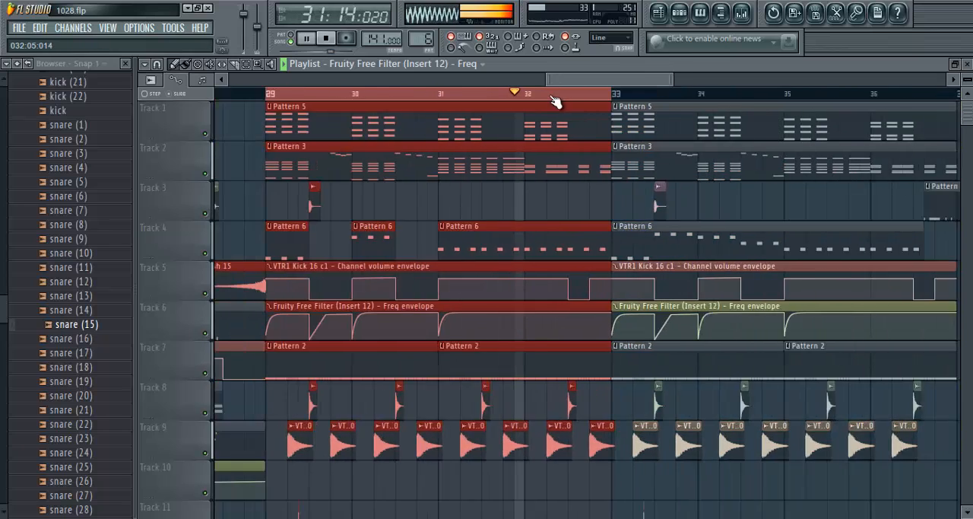
pyautogui.scroll(3, 558, 100)
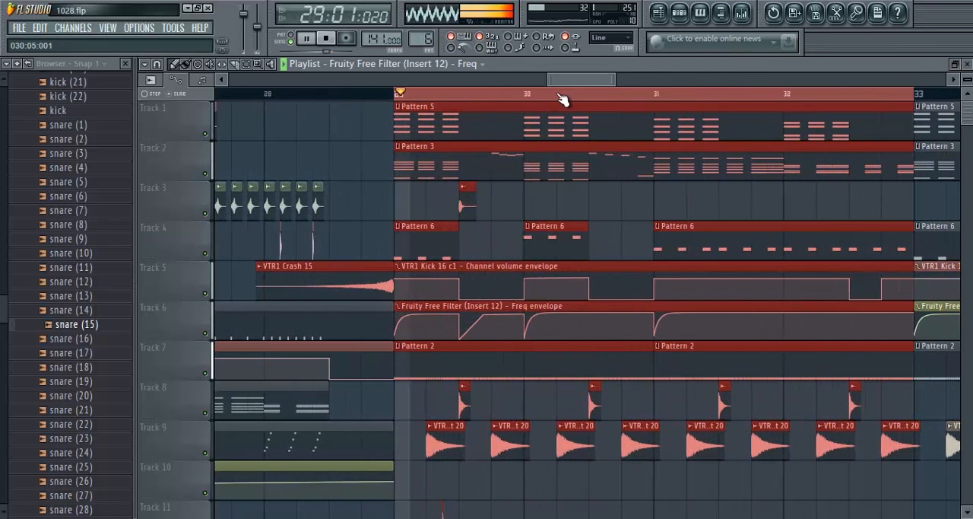
pyautogui.click(622, 204)
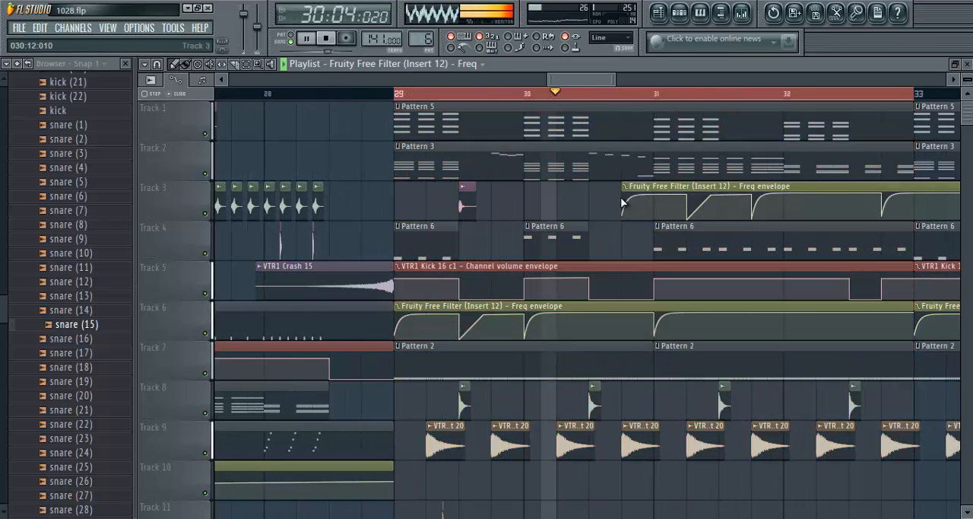
pyautogui.rightClick(622, 204)
pyautogui.click(334, 41)
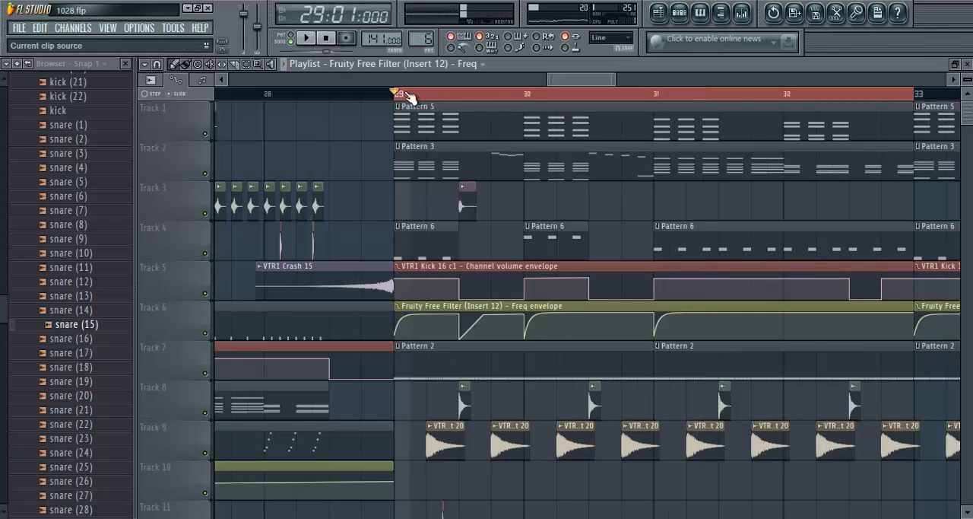
# - Select the playlist range from 29:09 to the start of bar 30, play it briefly and check the clips on the tracks
pyautogui.scroll(5, 477, 102)
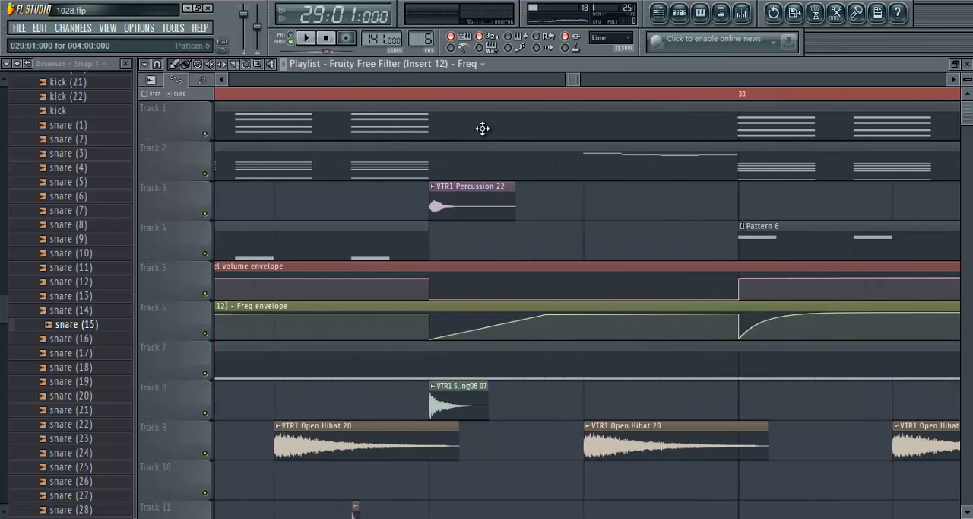
pyautogui.scroll(-3, 436, 95)
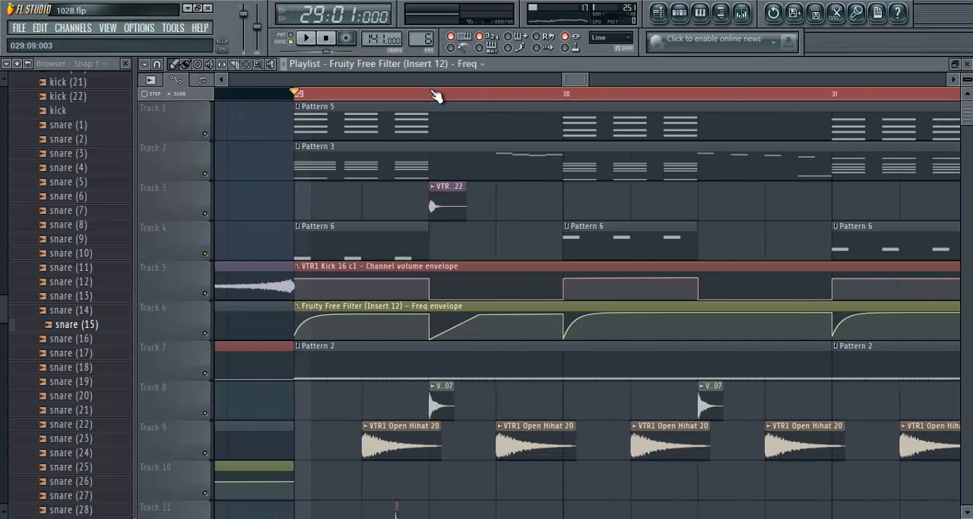
pyautogui.click(429, 99)
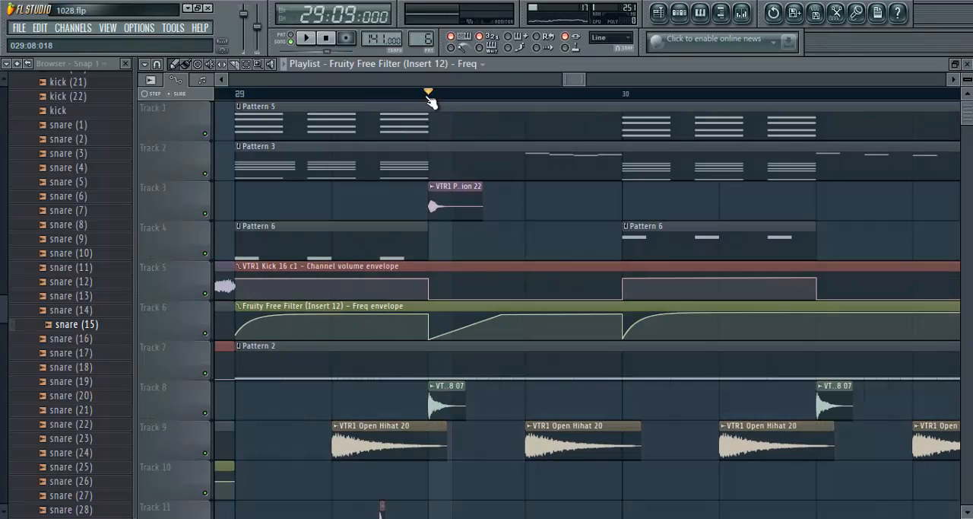
pyautogui.moveTo(438, 99); pyautogui.dragTo(632, 121)
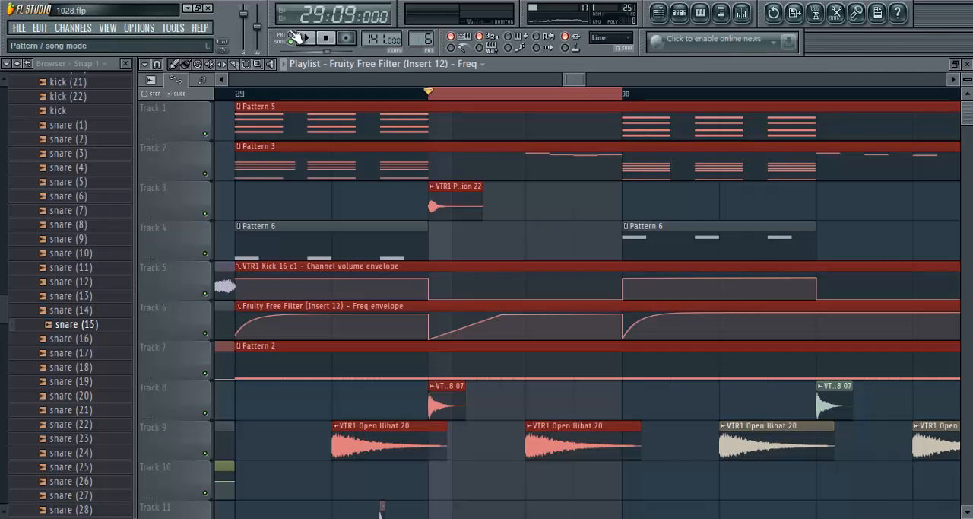
pyautogui.press('space')
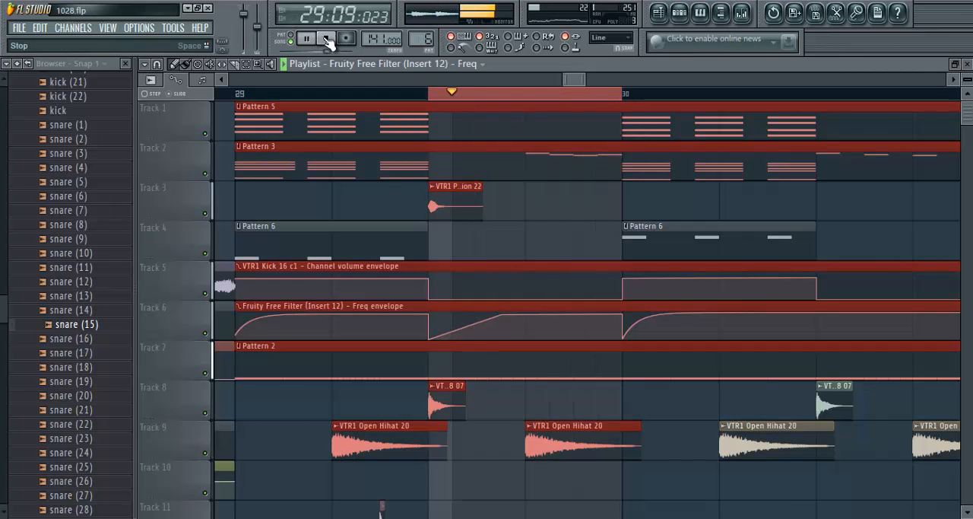
pyautogui.click(327, 38)
pyautogui.scroll(-5, 536, 222)
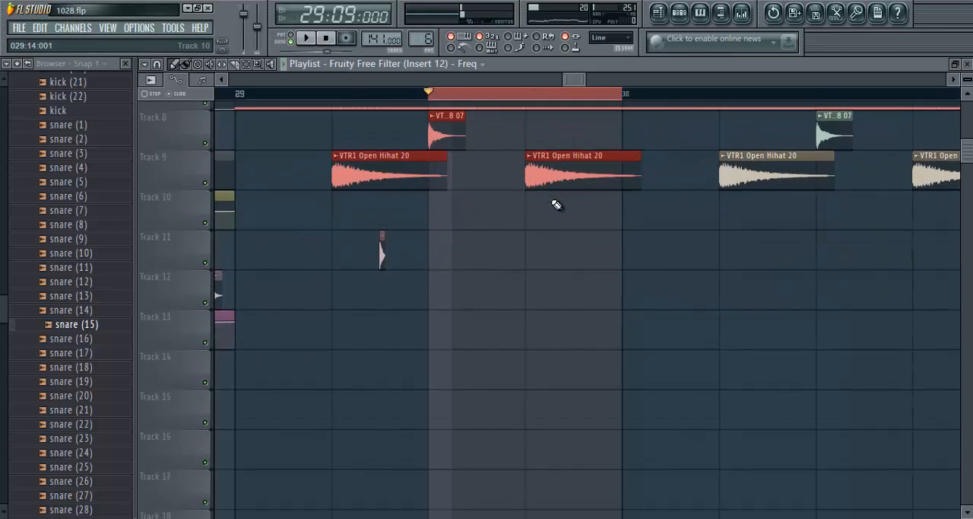
pyautogui.scroll(4, 553, 199)
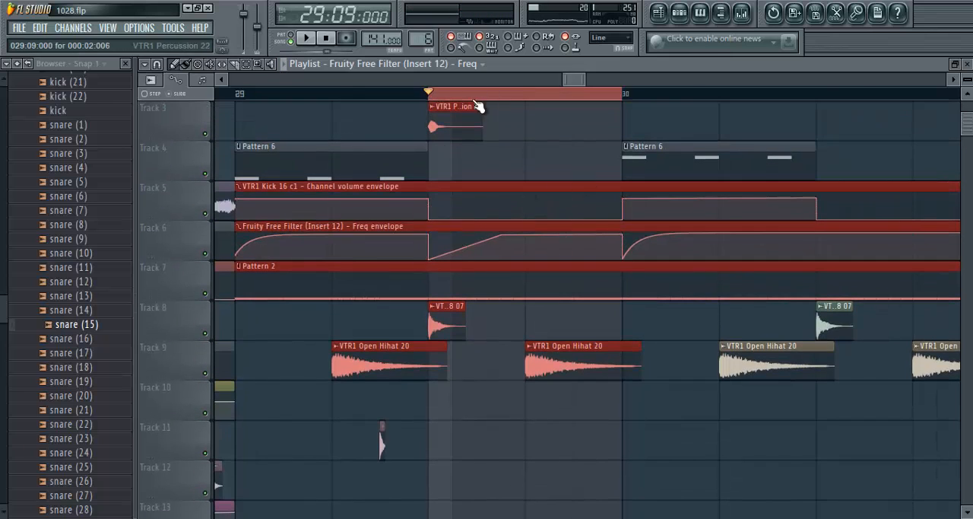
pyautogui.scroll(2, 526, 156)
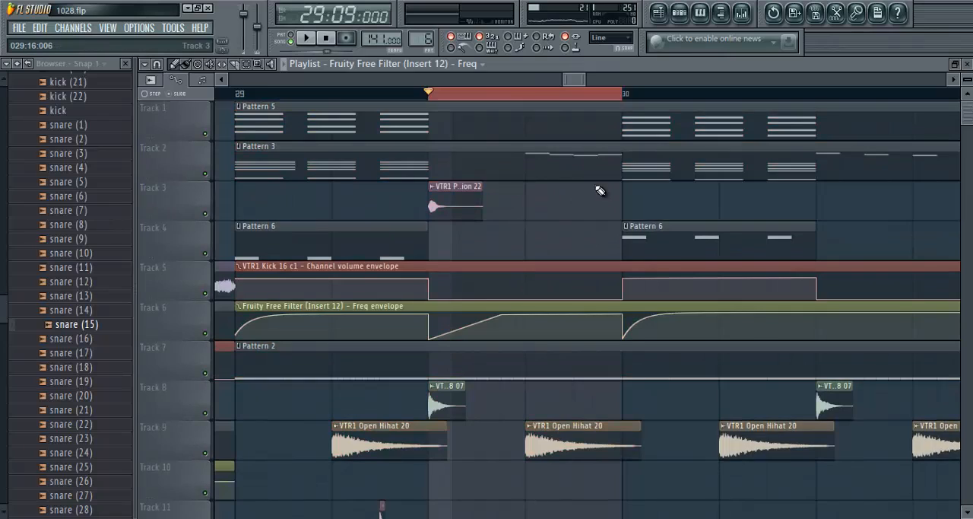
# - Open the Pattern 3 piano roll for VTR1 Kick 16 c1, start it in pattern mode and return to the playlist
pyautogui.doubleClick(518, 162)
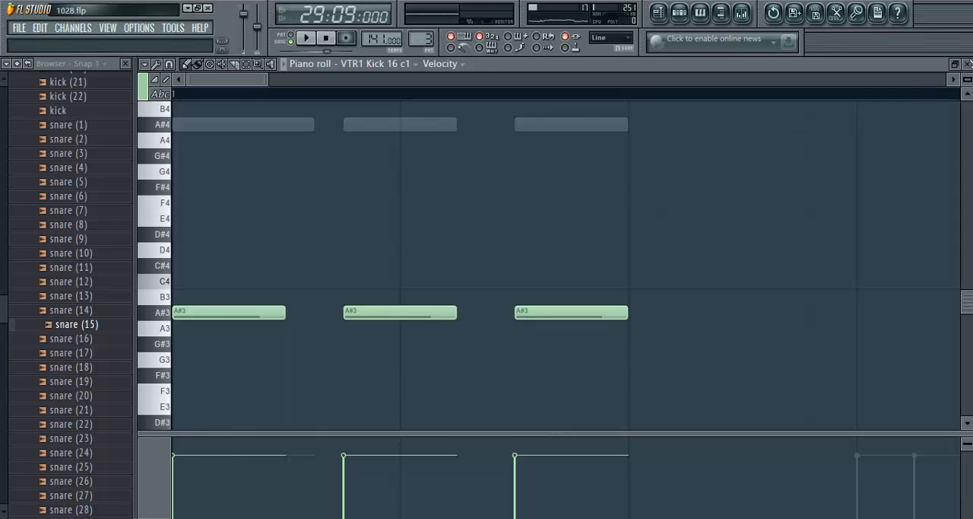
pyautogui.press('F5')
pyautogui.doubleClick(531, 172)
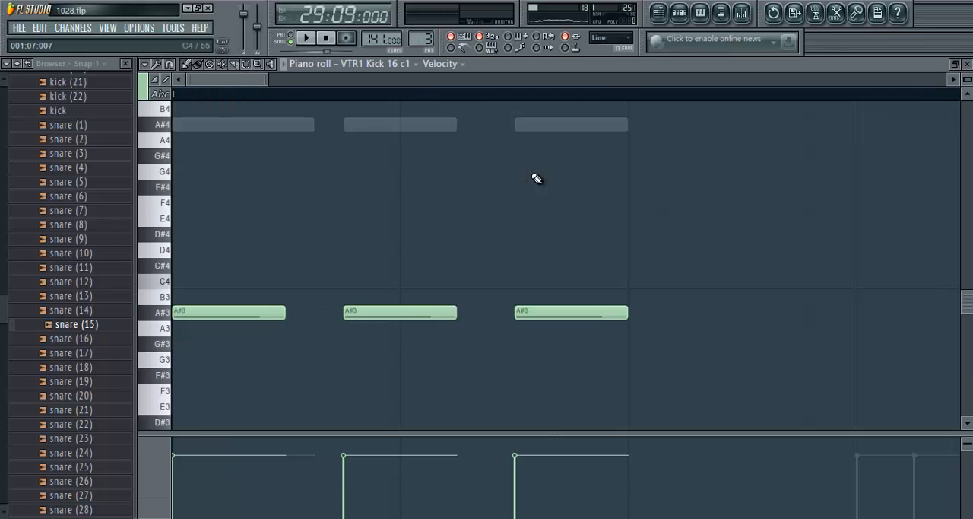
pyautogui.click(290, 35)
pyautogui.press('space')
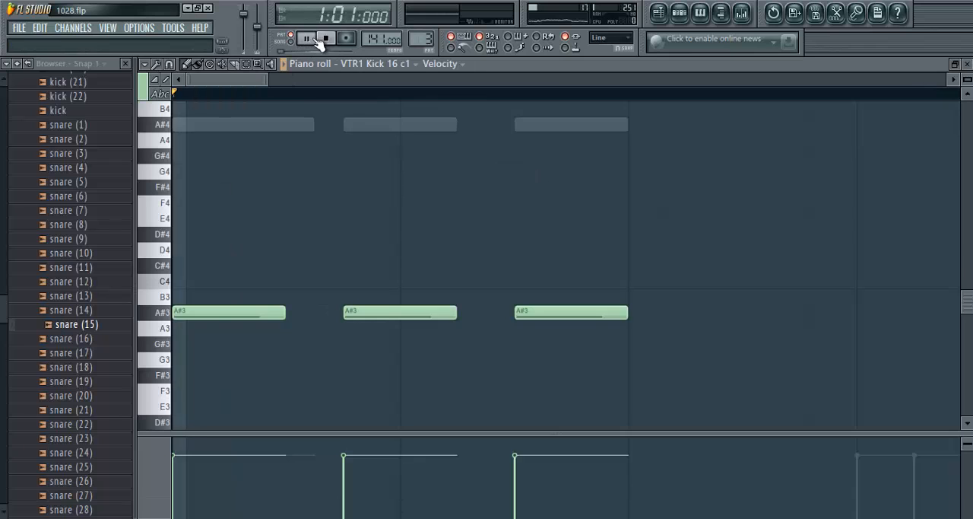
pyautogui.click(967, 64)
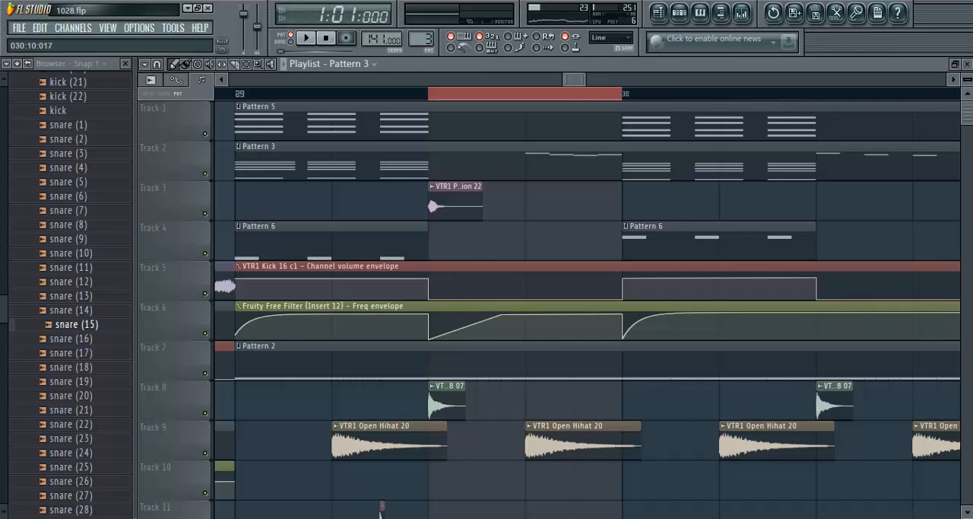
# - Close the playlist and both effect windows and open the Massive piano roll from the Pattern 3 step sequencer
pyautogui.click(967, 64)
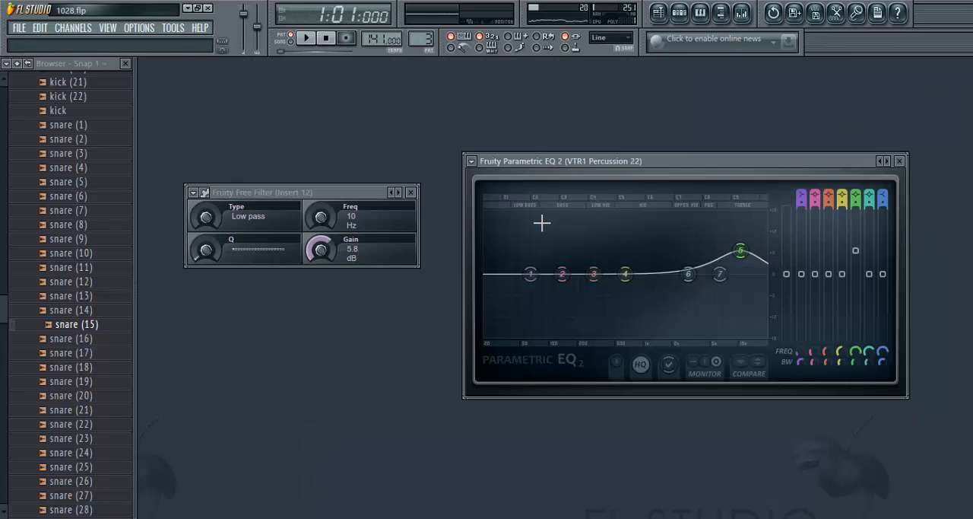
pyautogui.click(900, 162)
pyautogui.click(411, 191)
pyautogui.click(680, 12)
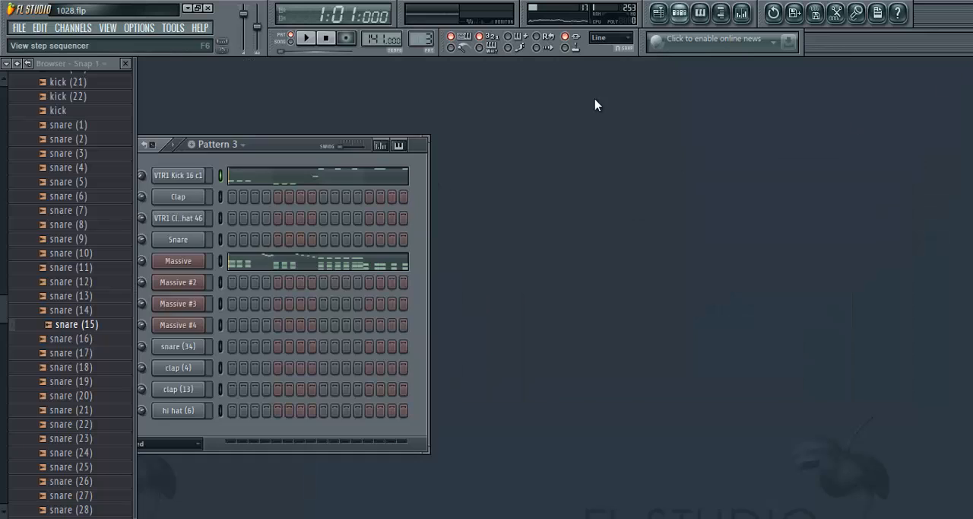
pyautogui.moveTo(286, 145); pyautogui.dragTo(447, 144)
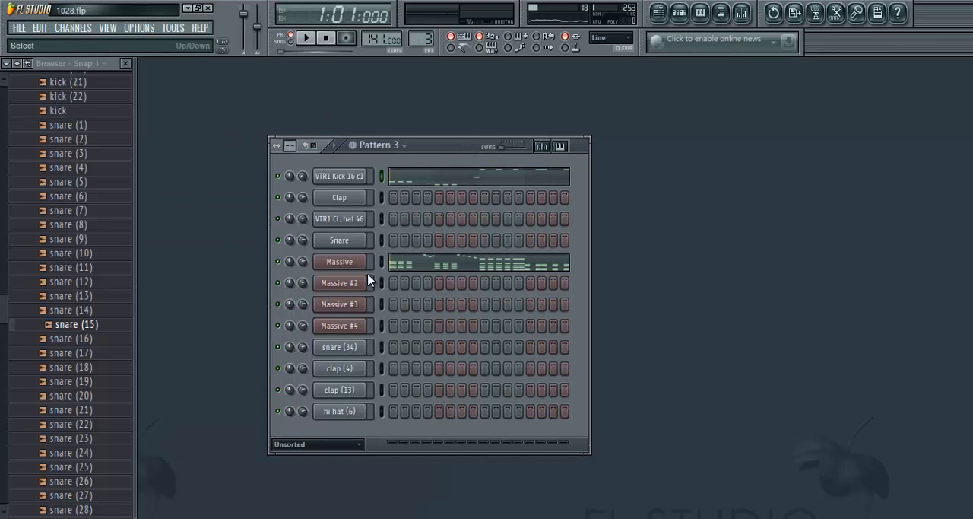
pyautogui.rightClick(350, 264)
pyautogui.click(390, 266)
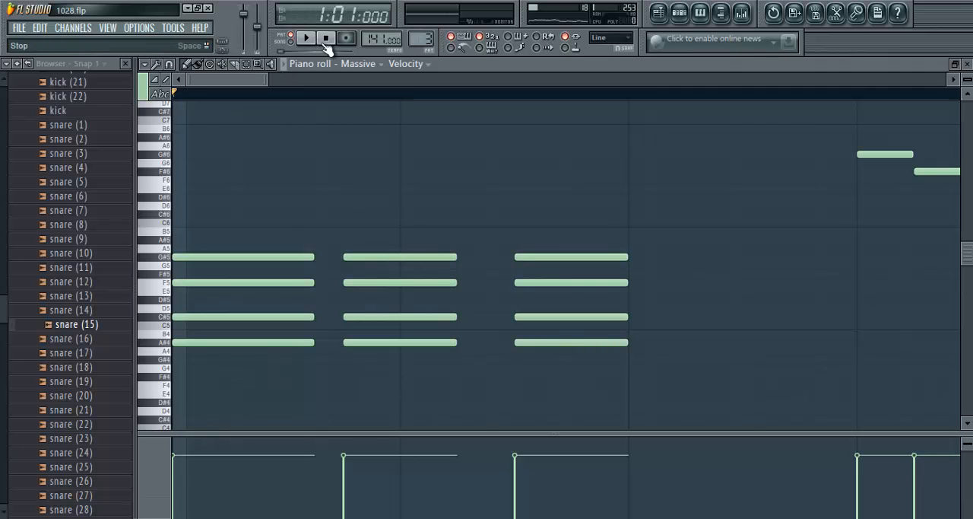
# - Play Pattern 3 while viewing its clip in the playlist around bar 29, stop it and return to the Massive piano roll
pyautogui.click(306, 38)
pyautogui.click(660, 13)
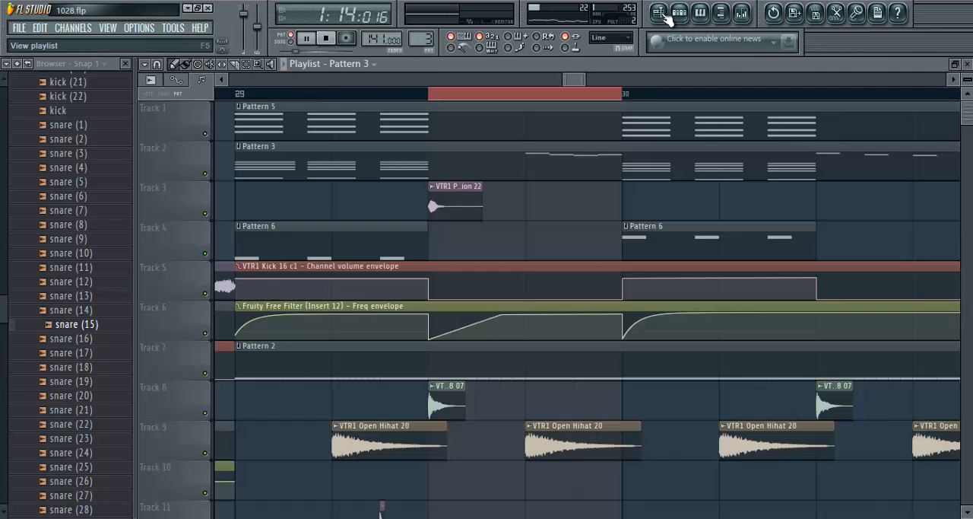
pyautogui.scroll(-4, 434, 102)
pyautogui.scroll(2, 448, 102)
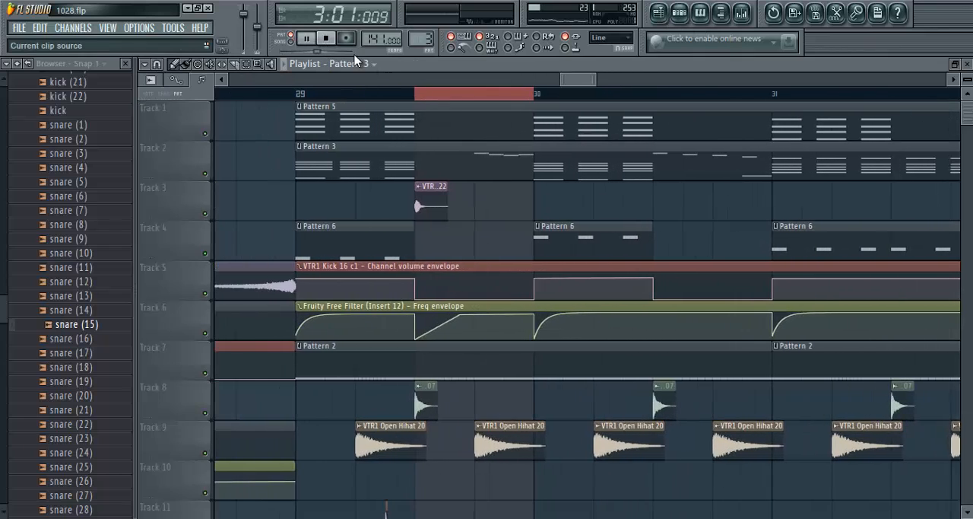
pyautogui.click(328, 38)
pyautogui.click(965, 65)
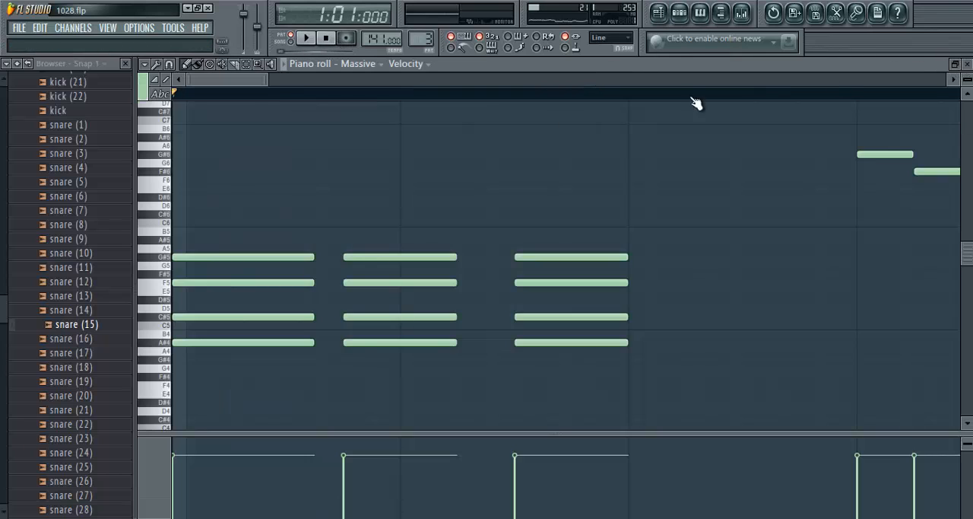
# - Play the playlist in song mode with the time selection covering all of bar 29, and stop it
pyautogui.click(659, 12)
pyautogui.click(292, 42)
pyautogui.click(307, 39)
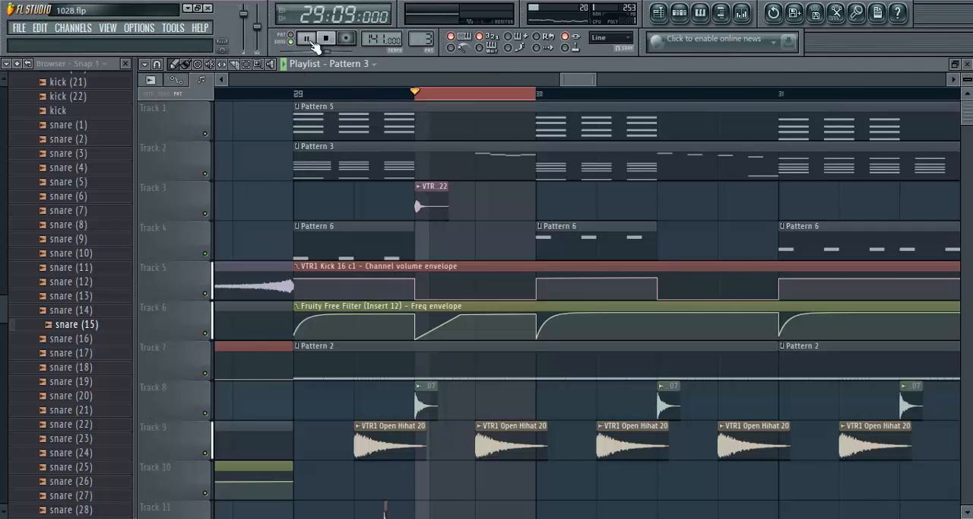
pyautogui.moveTo(418, 95); pyautogui.dragTo(297, 95)
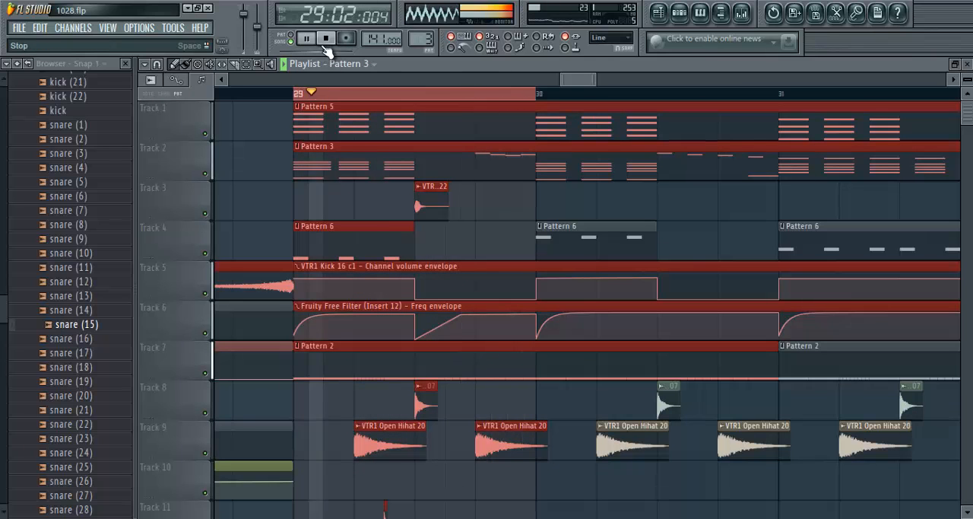
pyautogui.press('space')
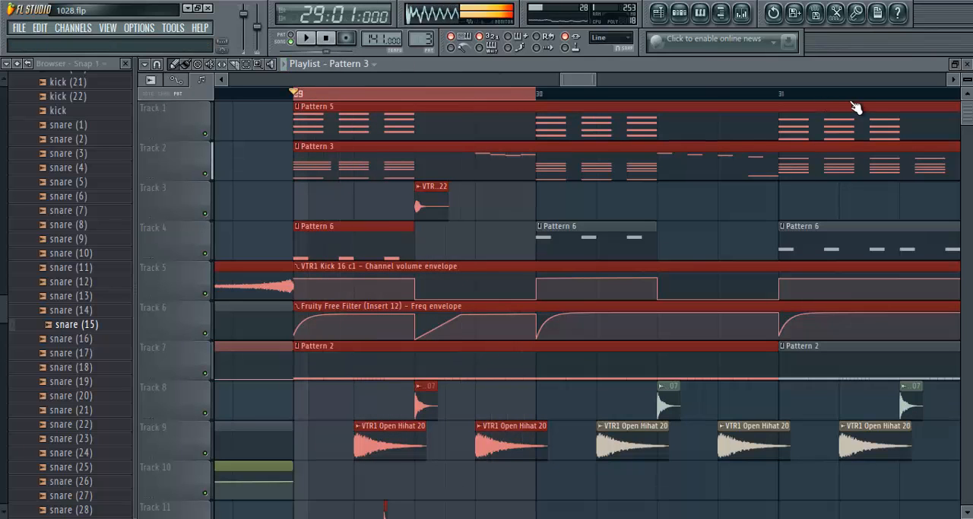
# - Return to the Massive piano roll and play Pattern 3 in pattern mode from its start through the opening of bar 2
pyautogui.click(966, 64)
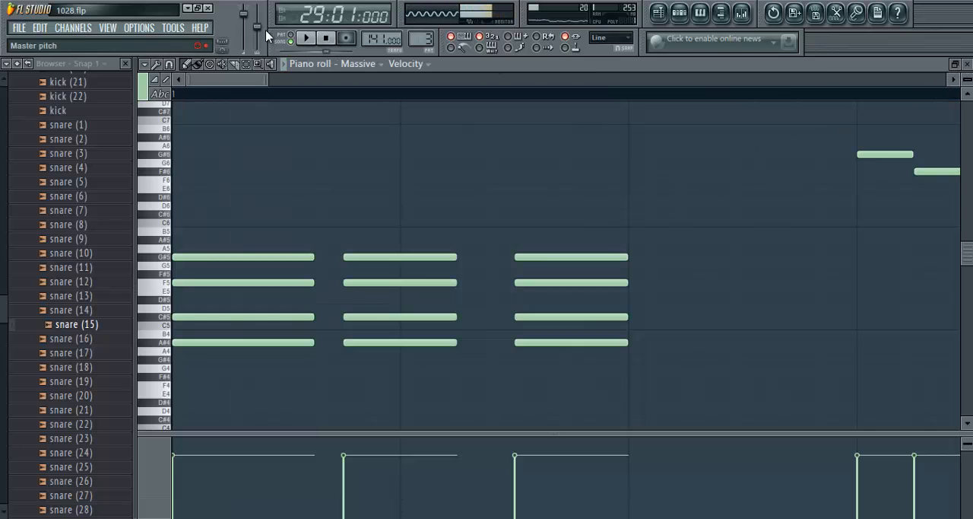
pyautogui.click(290, 35)
pyautogui.click(306, 38)
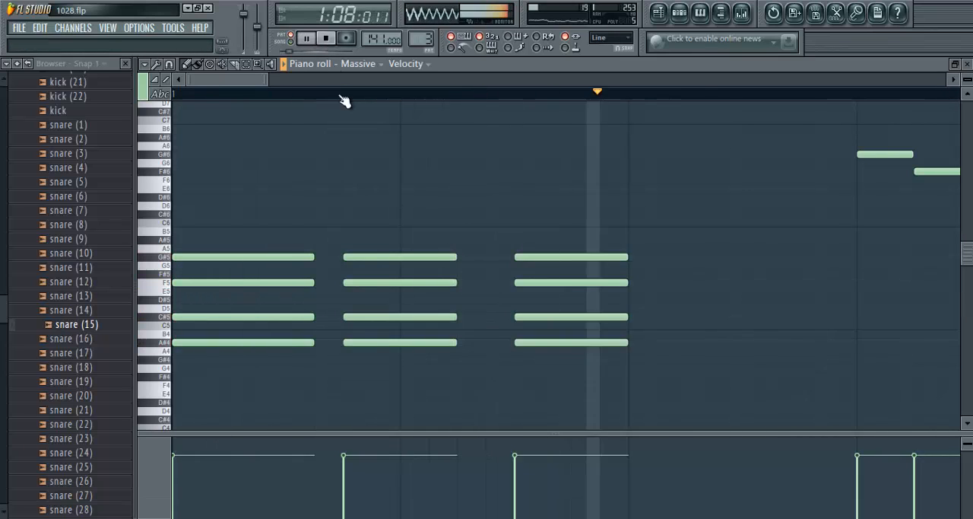
pyautogui.scroll(-3, 342, 97)
pyautogui.click(306, 38)
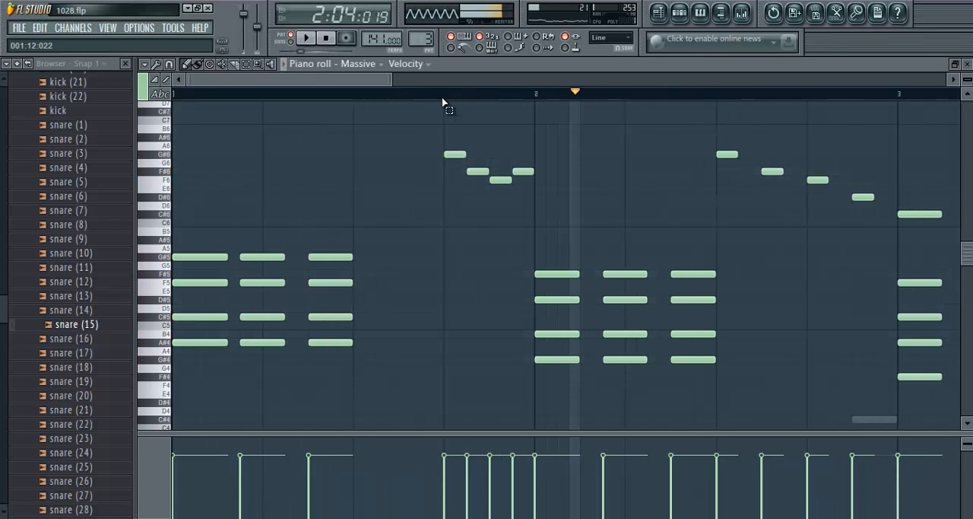
# - Select the four melody notes from 1:13 to the start of bar 2 in the Massive piano roll and play them
pyautogui.moveTo(444, 95); pyautogui.dragTo(541, 95)
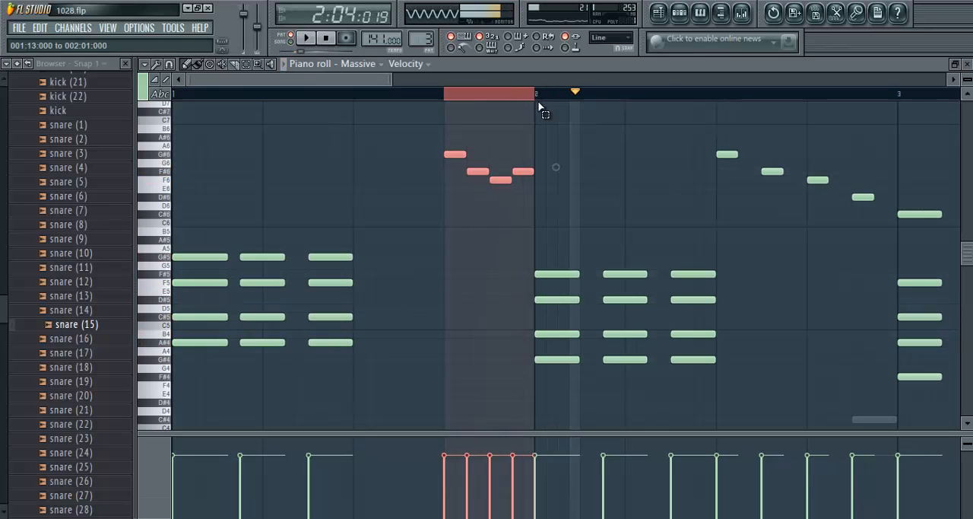
pyautogui.click(306, 38)
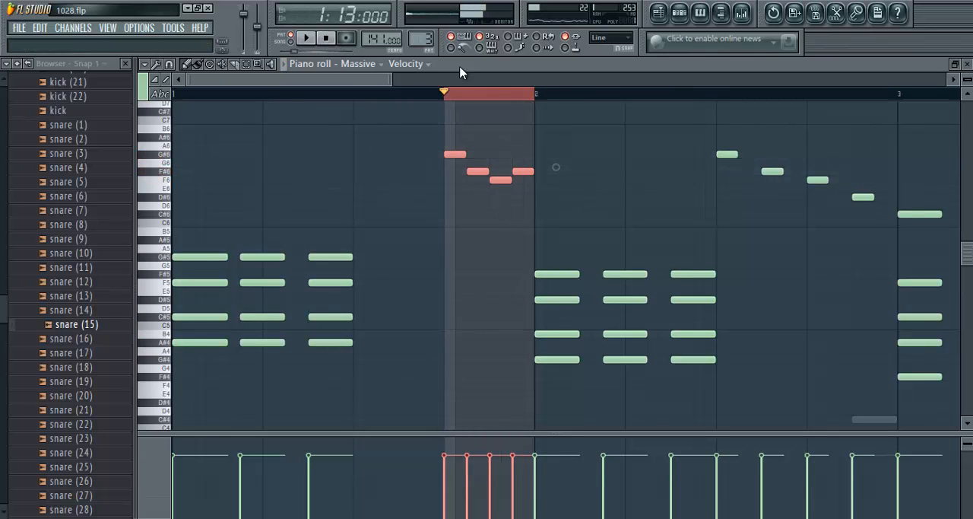
pyautogui.scroll(3, 504, 98)
pyautogui.scroll(-1, 842, 98)
pyautogui.scroll(-2, 713, 94)
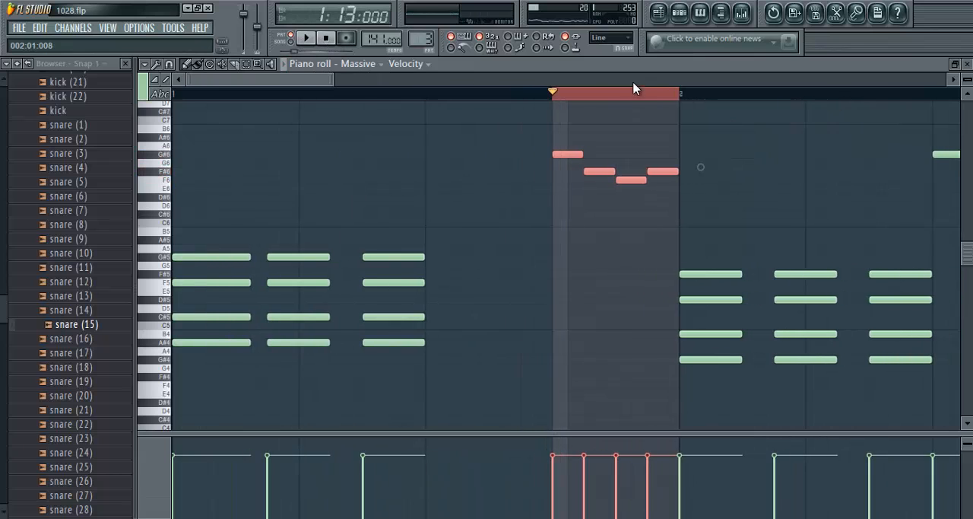
# - Close the Massive piano roll, play Pattern 3 and stop it
pyautogui.click(968, 67)
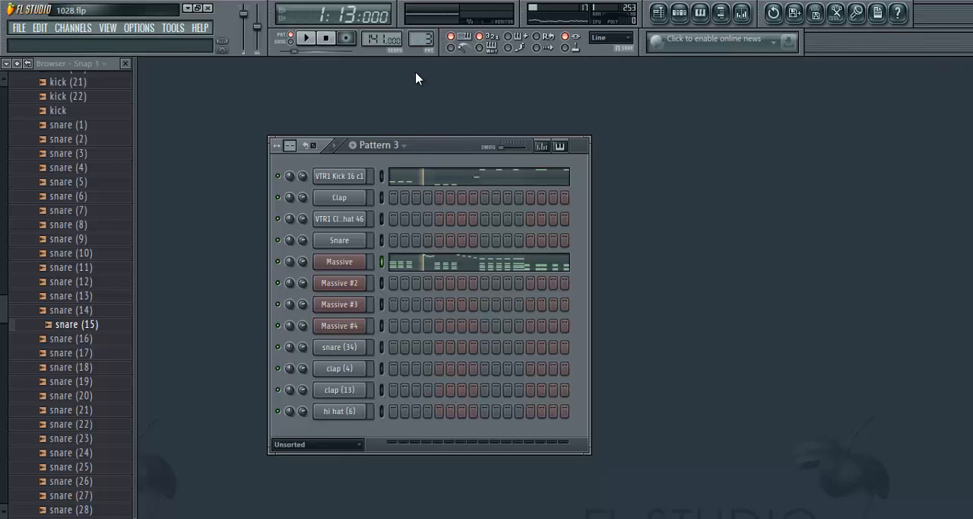
pyautogui.press('space')
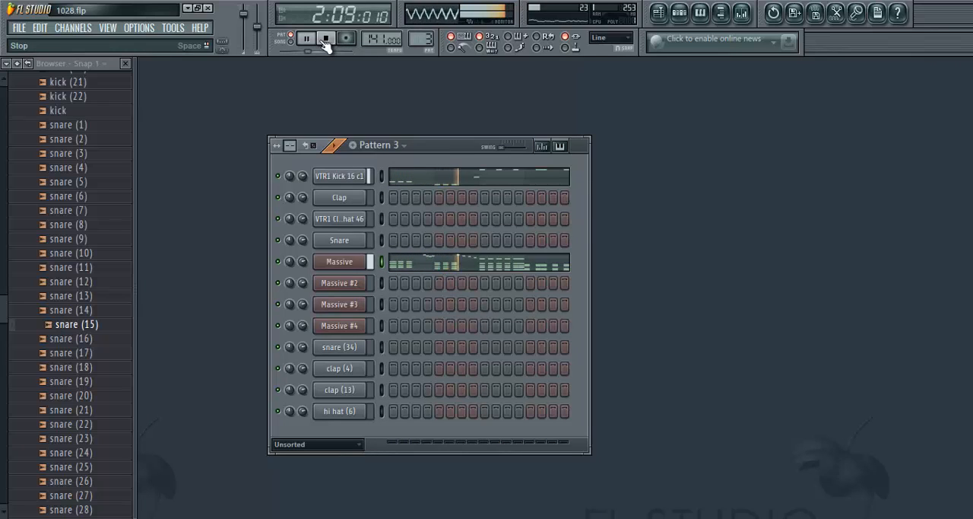
pyautogui.click(324, 42)
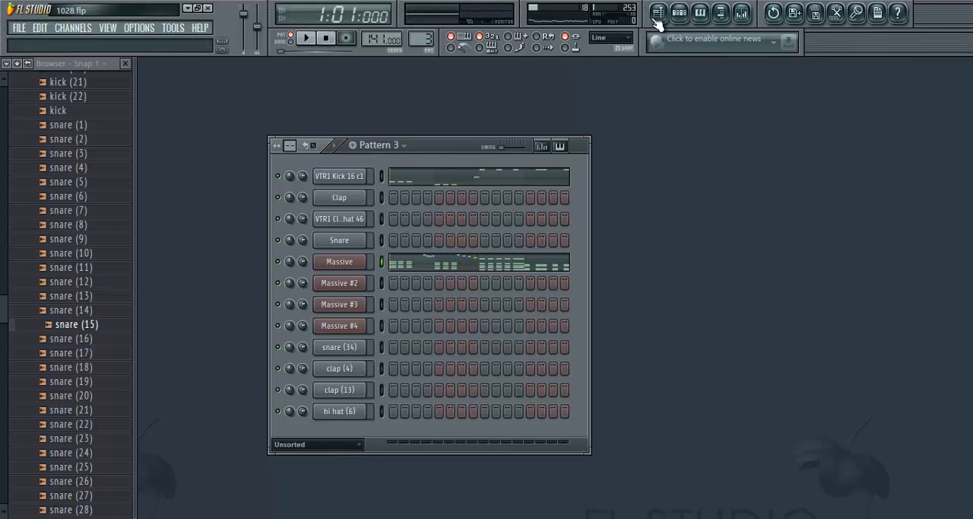
# - Open the playlist and inspect the channel settings of the VTR1 Percussion 95 clip on Track 11 in bar 29
pyautogui.click(658, 15)
pyautogui.scroll(-3, 480, 102)
pyautogui.scroll(-7, 404, 289)
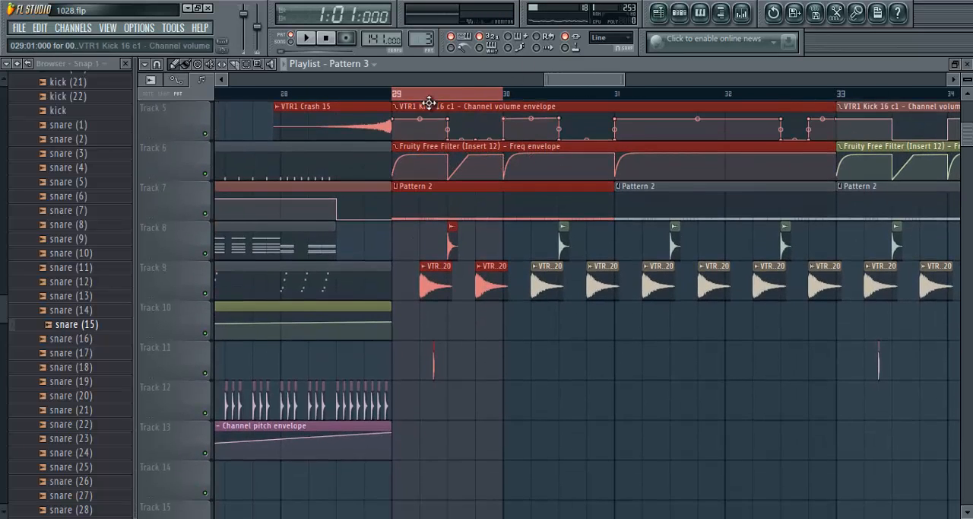
pyautogui.scroll(4, 429, 101)
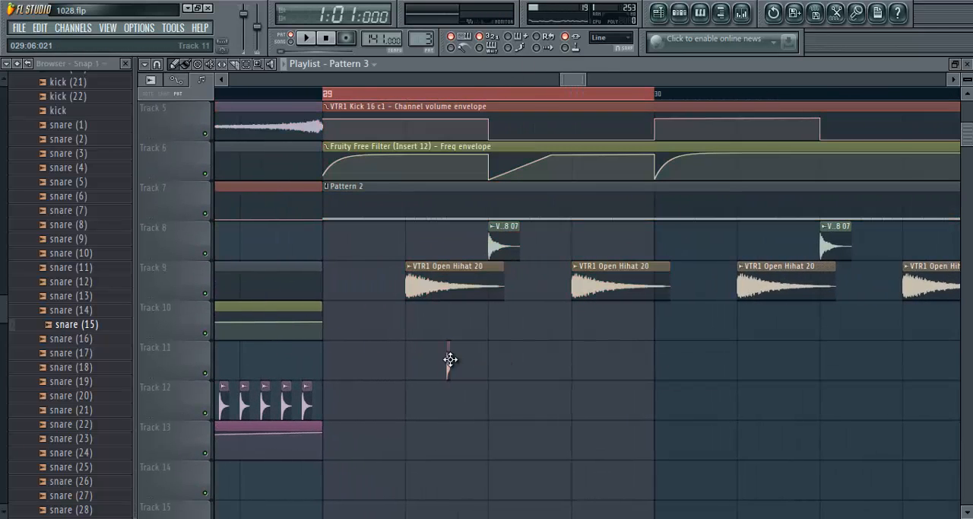
pyautogui.doubleClick(449, 362)
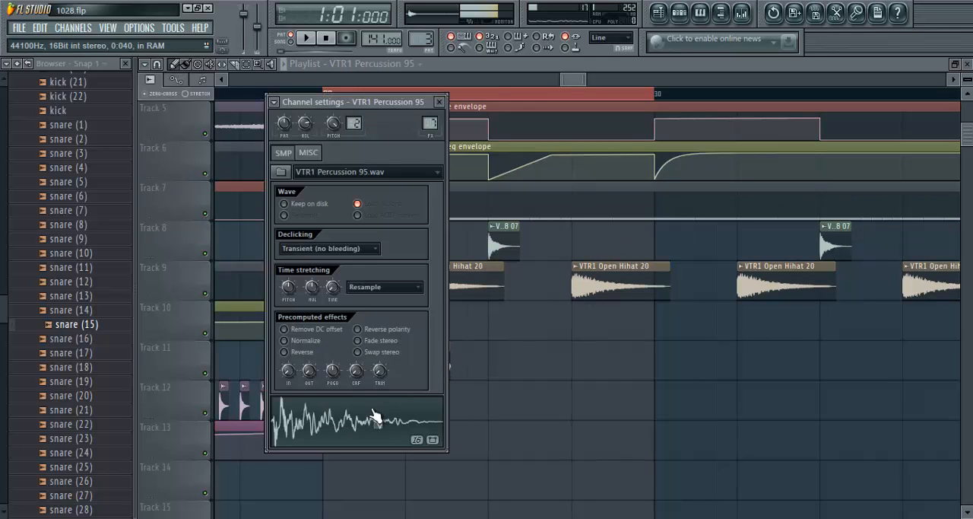
pyautogui.click(438, 101)
# - Switch playback to song mode and look over the playlist arrangement from around bar 38 back to bar 1
pyautogui.click(290, 38)
pyautogui.scroll(-8, 576, 228)
pyautogui.scroll(4, 576, 228)
pyautogui.scroll(3, 566, 93)
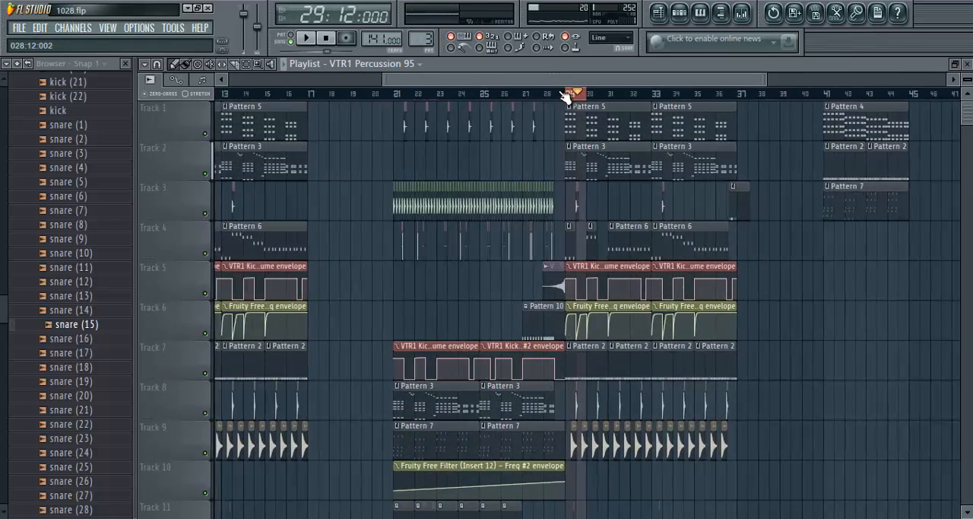
pyautogui.scroll(-3, 683, 87)
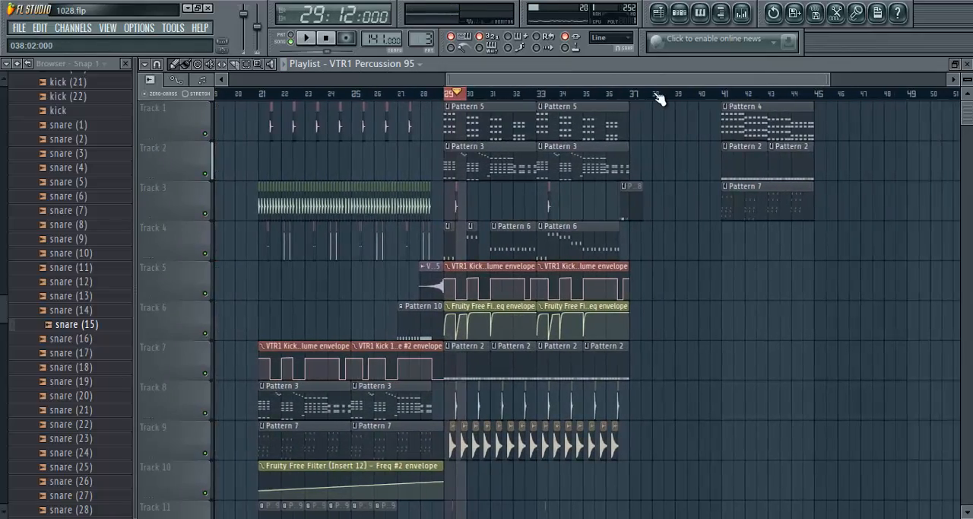
pyautogui.scroll(4, 658, 95)
pyautogui.moveTo(605, 81); pyautogui.dragTo(228, 82)
pyautogui.scroll(4, 228, 96)
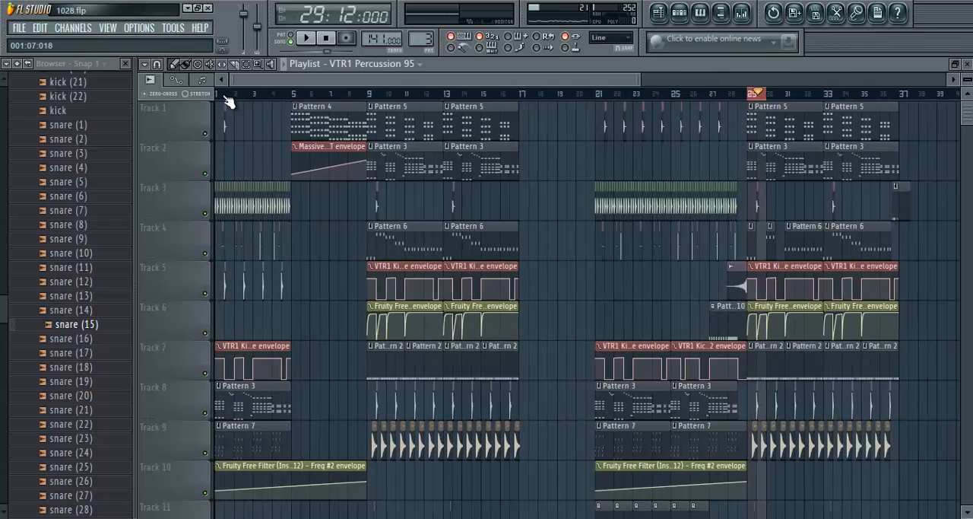
# - Set the playlist time selection to bars 1 through 4, play that section and stop it
pyautogui.click(519, 94)
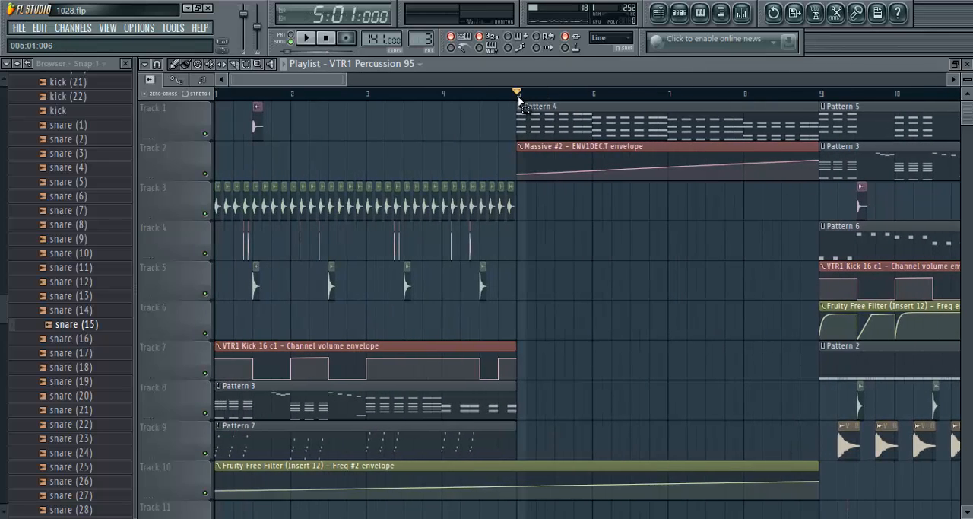
pyautogui.moveTo(489, 95); pyautogui.dragTo(217, 94)
pyautogui.press('space')
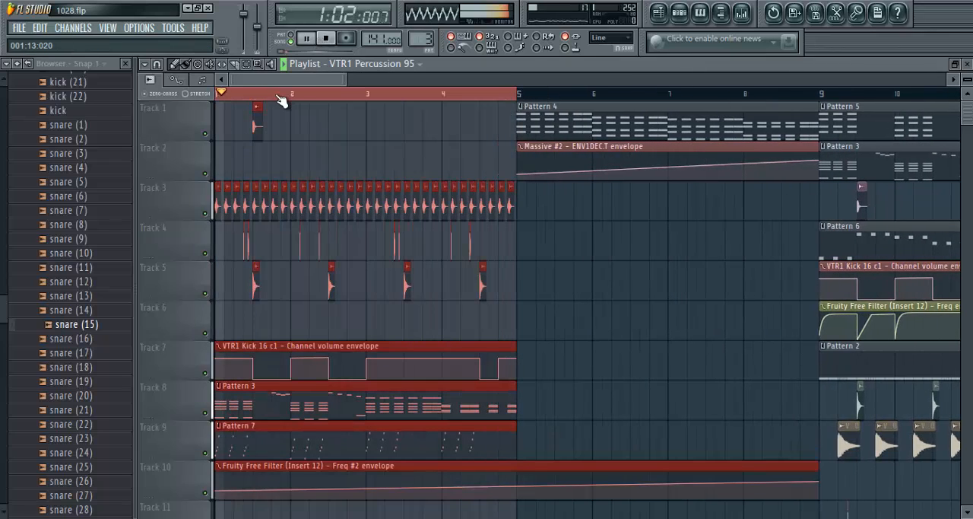
pyautogui.scroll(2, 280, 94)
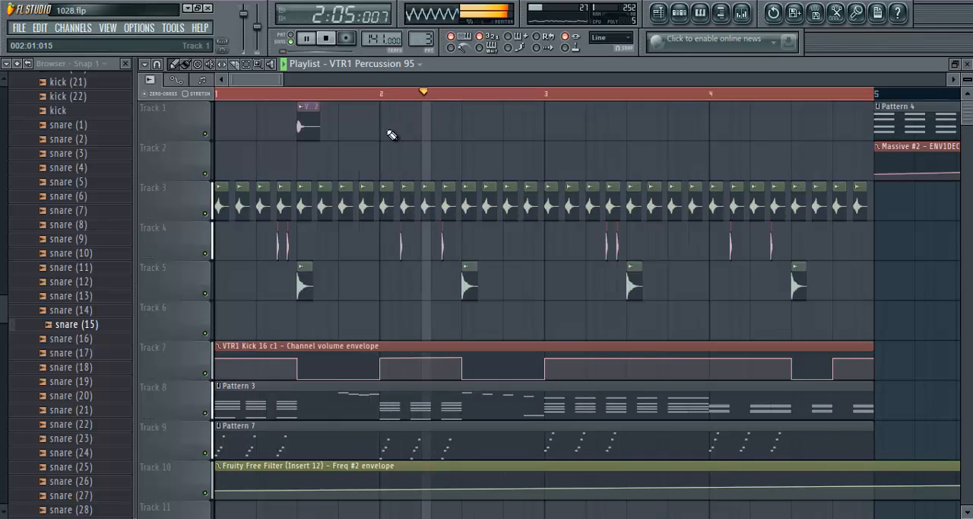
pyautogui.scroll(-2, 374, 95)
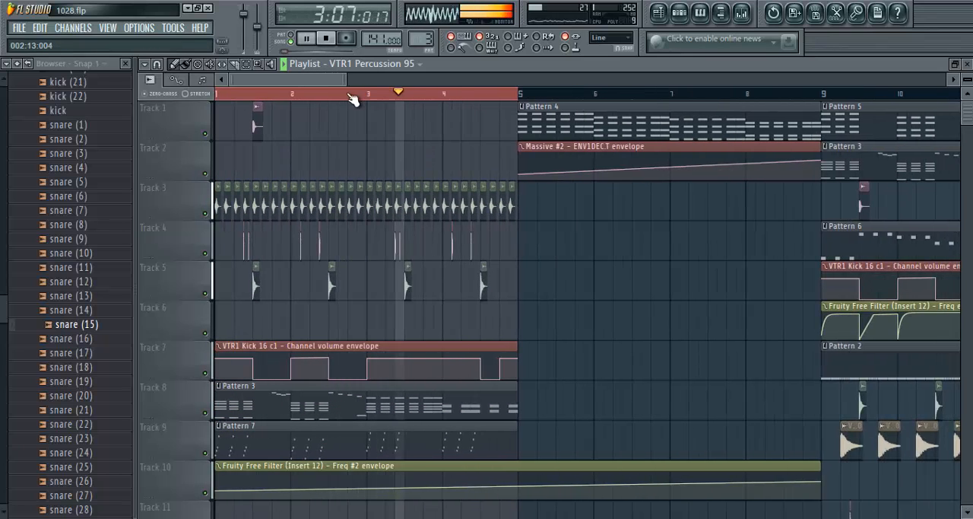
pyautogui.scroll(2, 354, 96)
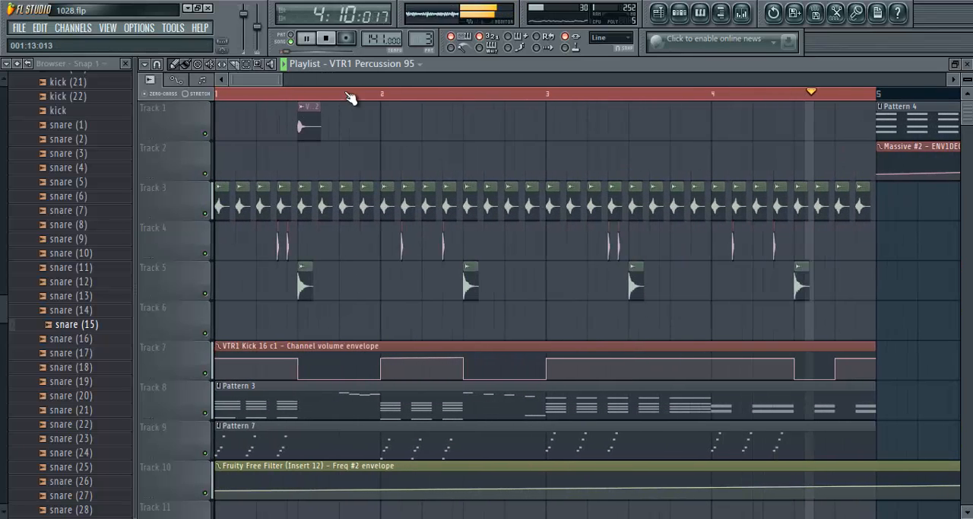
pyautogui.click(325, 40)
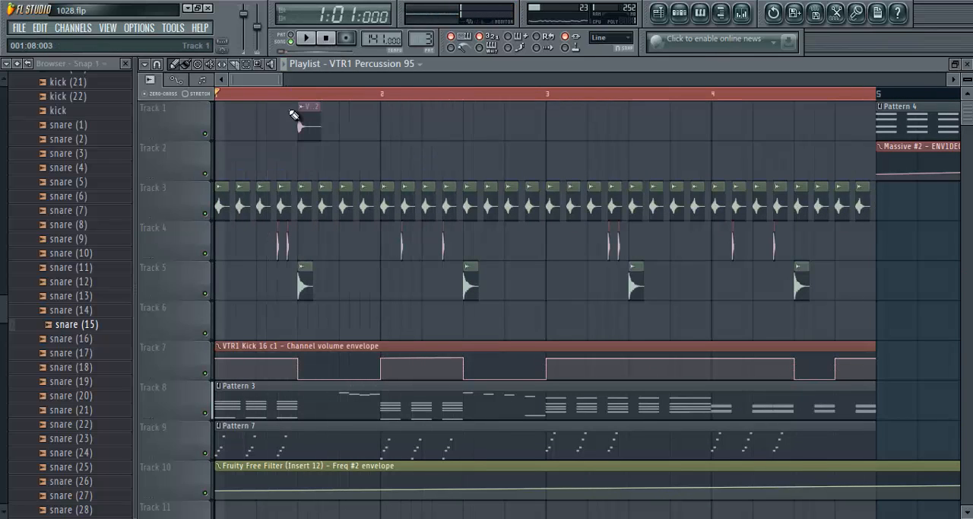
# - Set the playlist time selection to bar 36, where the Pattern 8 clip on Track 3 begins
pyautogui.scroll(-6, 359, 96)
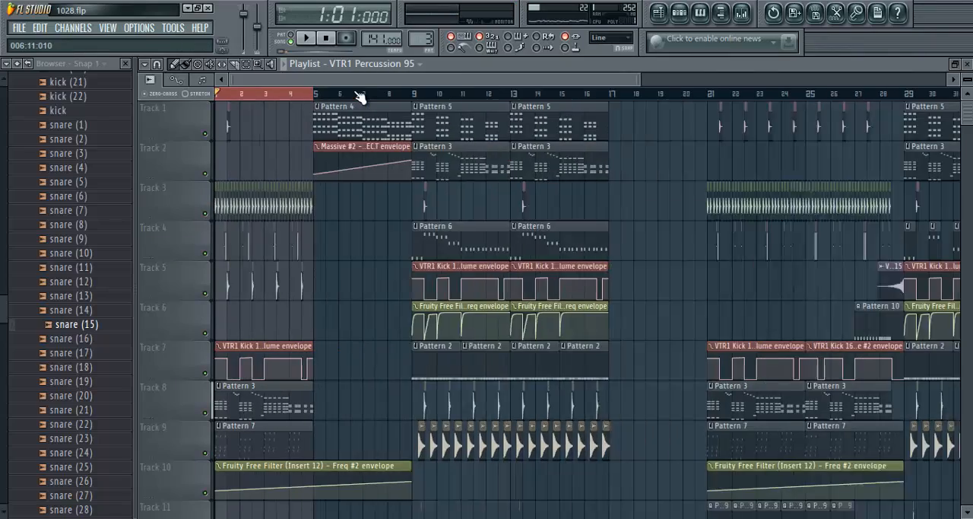
pyautogui.scroll(3, 297, 89)
pyautogui.moveTo(326, 78); pyautogui.dragTo(563, 81)
pyautogui.scroll(3, 384, 94)
pyautogui.scroll(-5, 404, 84)
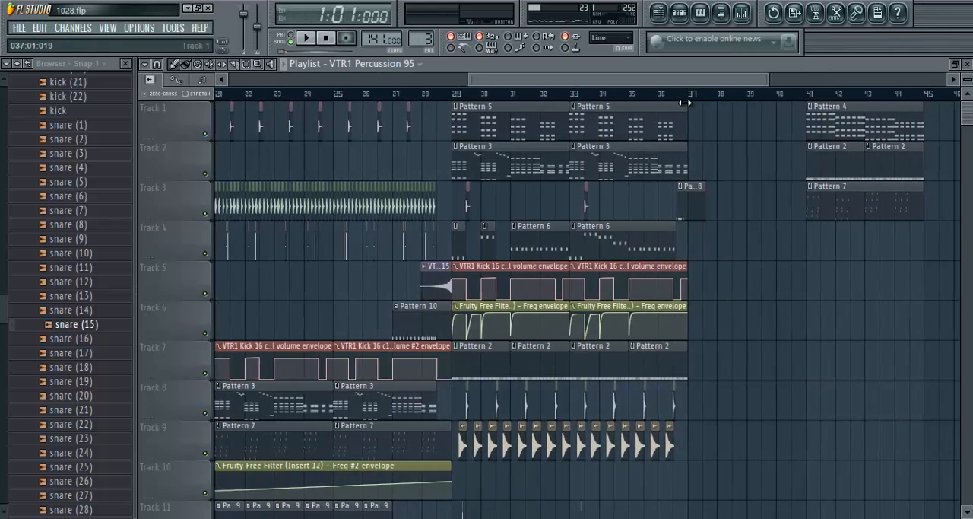
pyautogui.scroll(5, 687, 101)
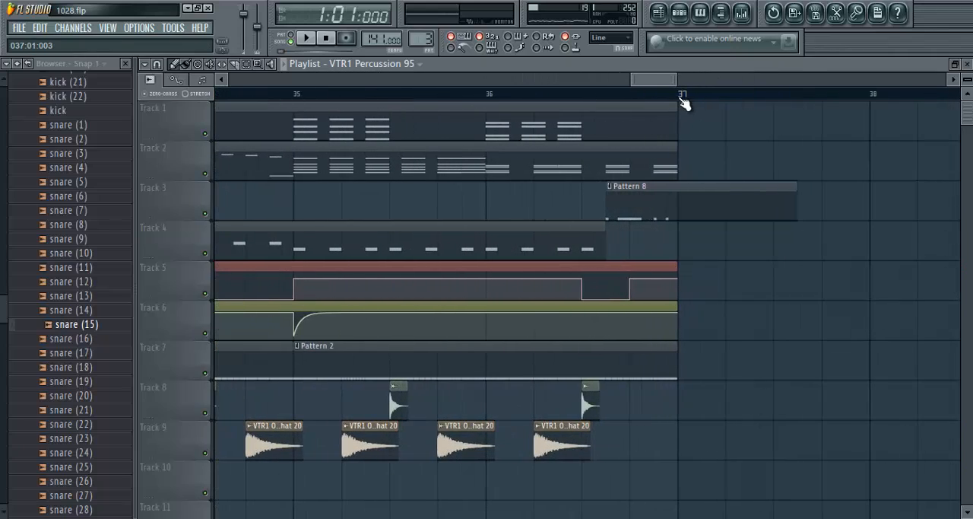
pyautogui.moveTo(681, 95); pyautogui.dragTo(487, 94)
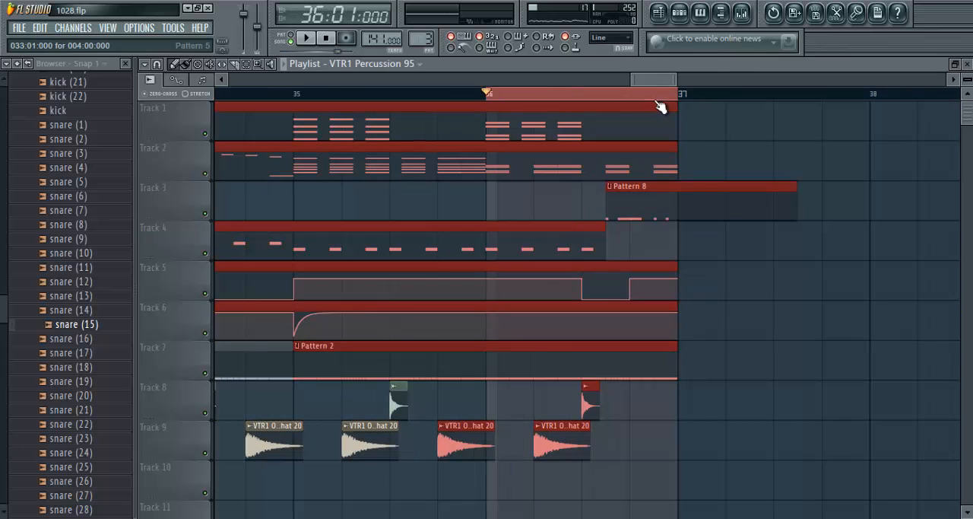
# - View the snare (34) notes of the Pattern 8 clip in the piano roll, and play Pattern 8 in pattern mode
pyautogui.scroll(3, 679, 98)
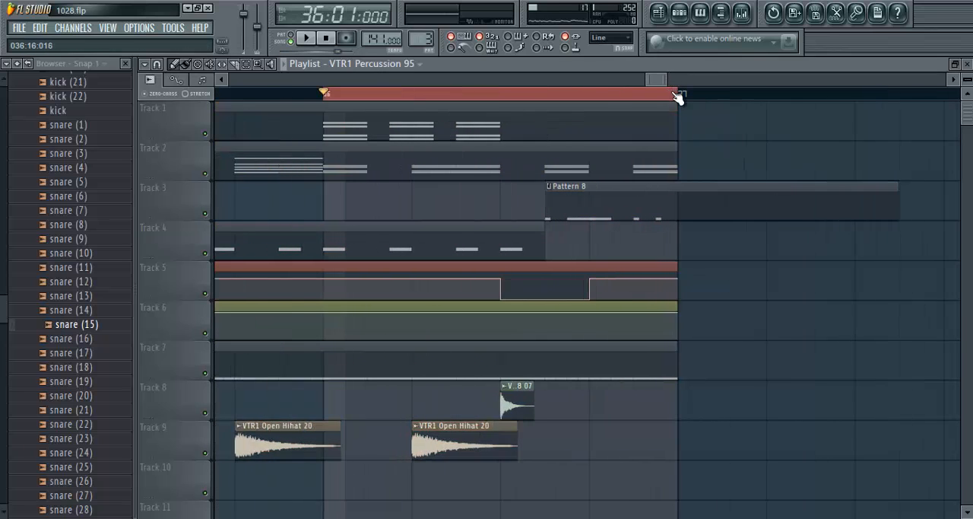
pyautogui.doubleClick(569, 209)
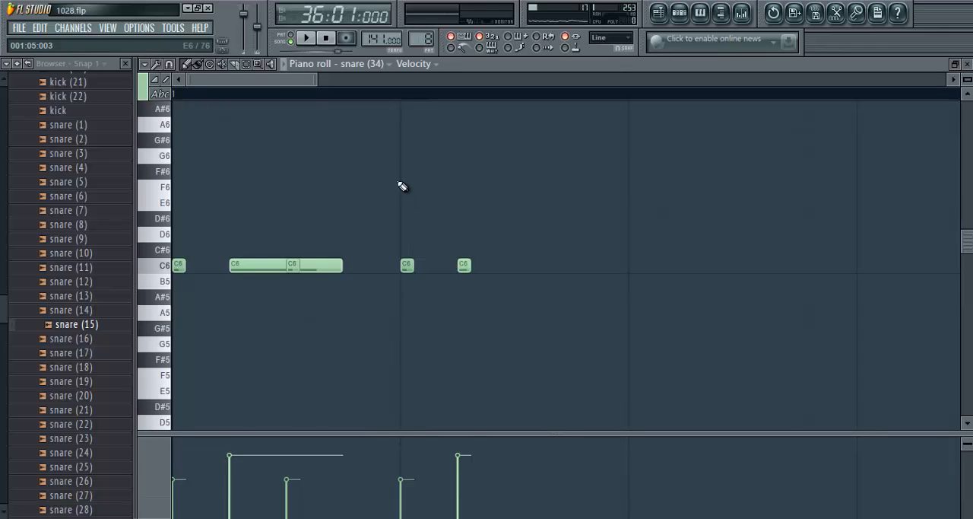
pyautogui.click(968, 66)
pyautogui.click(293, 38)
pyautogui.click(306, 37)
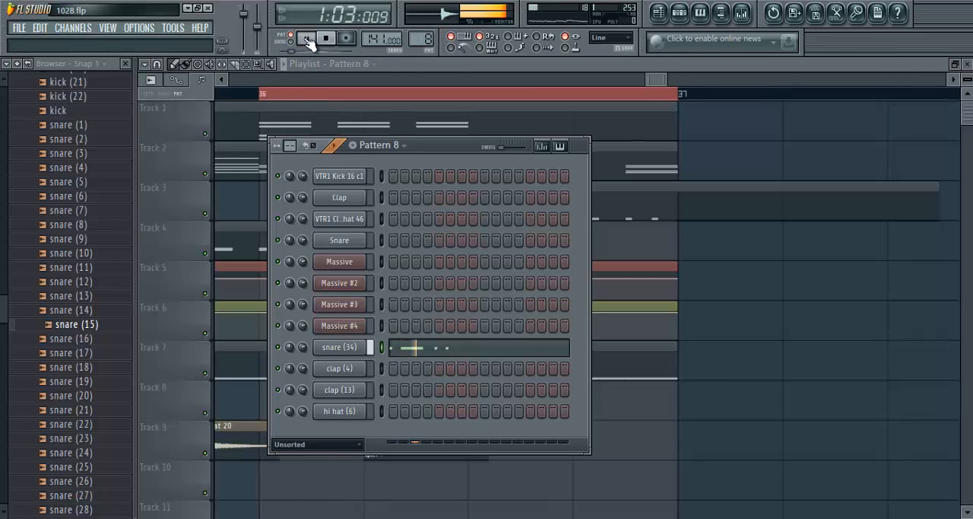
pyautogui.click(326, 40)
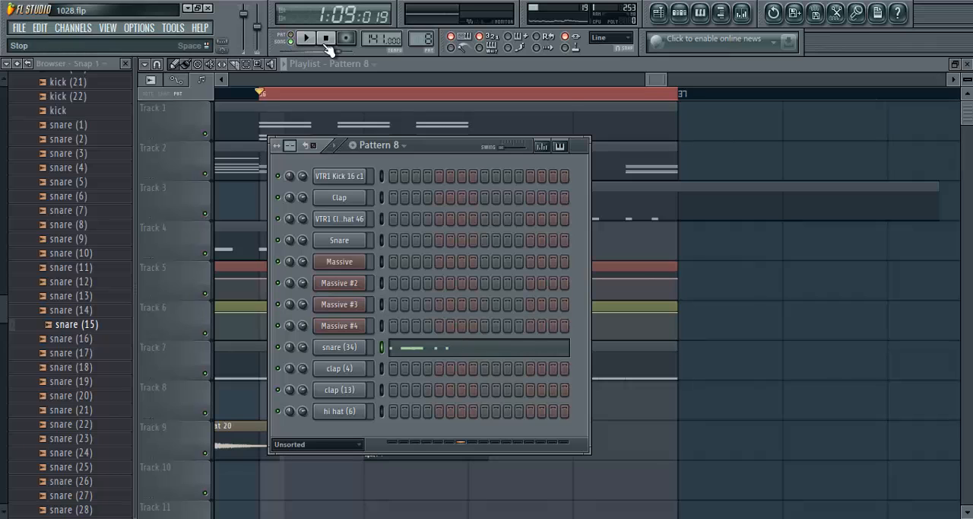
# - Return to song mode, extend the time selection across bars 36 and 37, play it and stop
pyautogui.scroll(-3, 700, 100)
pyautogui.press('F6')
pyautogui.moveTo(639, 83); pyautogui.dragTo(680, 111)
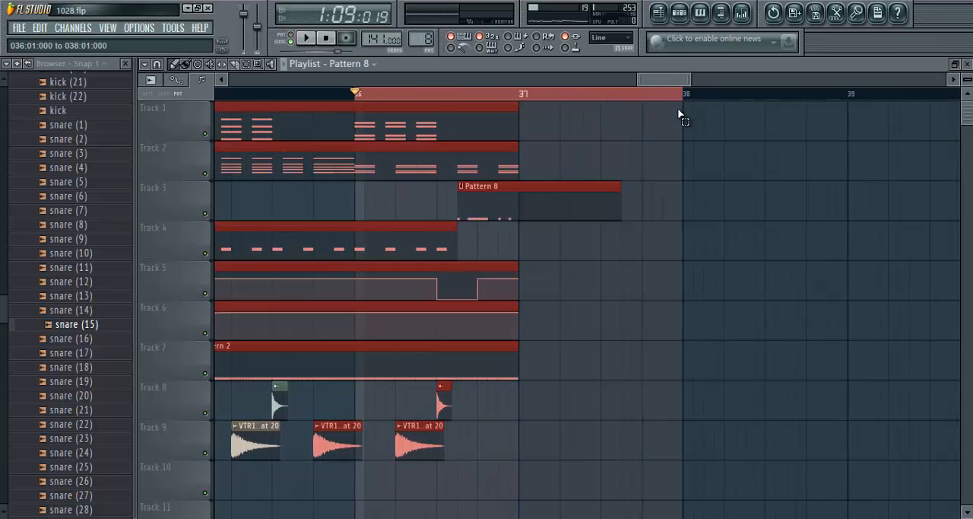
pyautogui.click(317, 43)
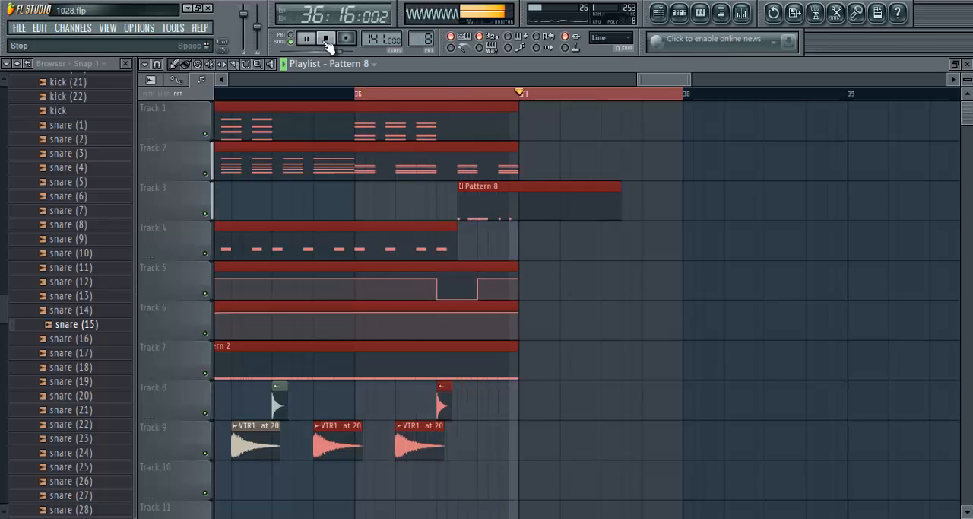
pyautogui.click(325, 40)
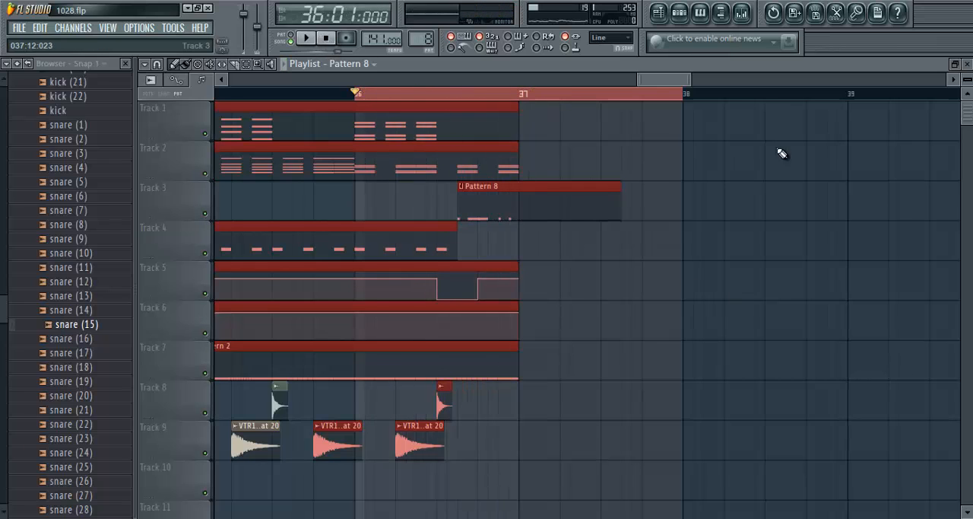
# - Close the playlist, examine the snare (34) channel settings and mixer routing, and preview its sample
pyautogui.click(968, 65)
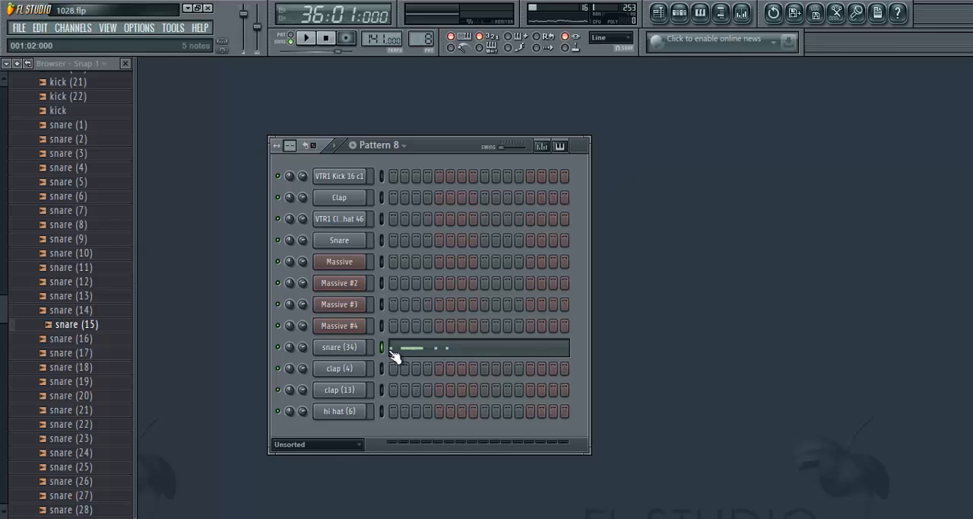
pyautogui.click(343, 352)
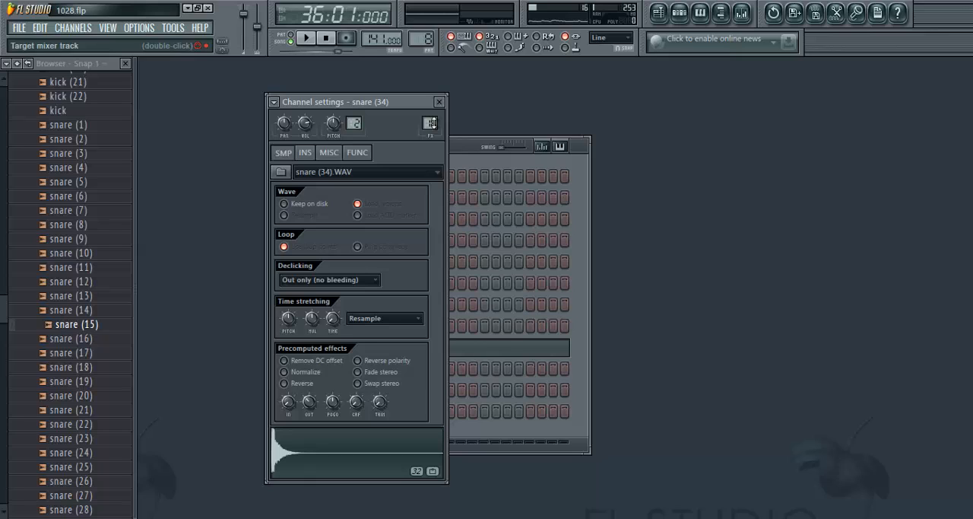
pyautogui.click(441, 102)
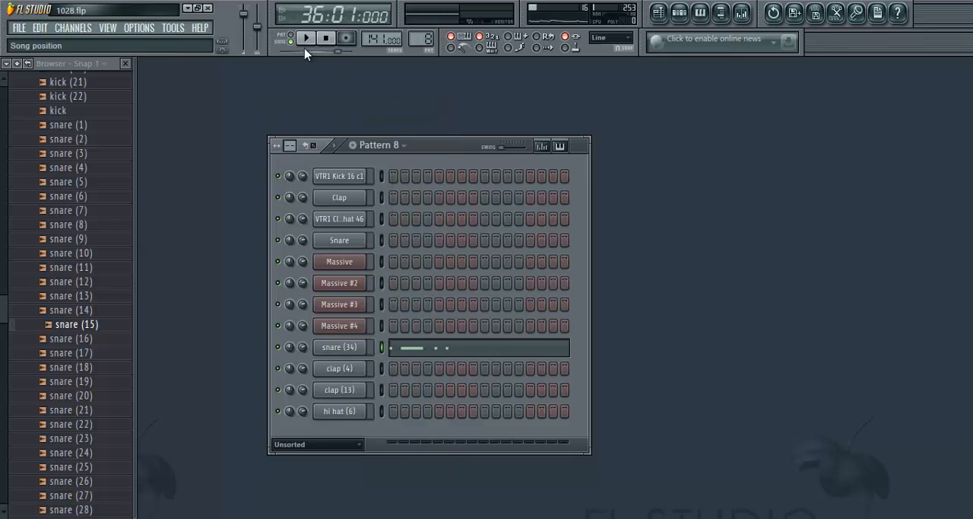
pyautogui.click(340, 346)
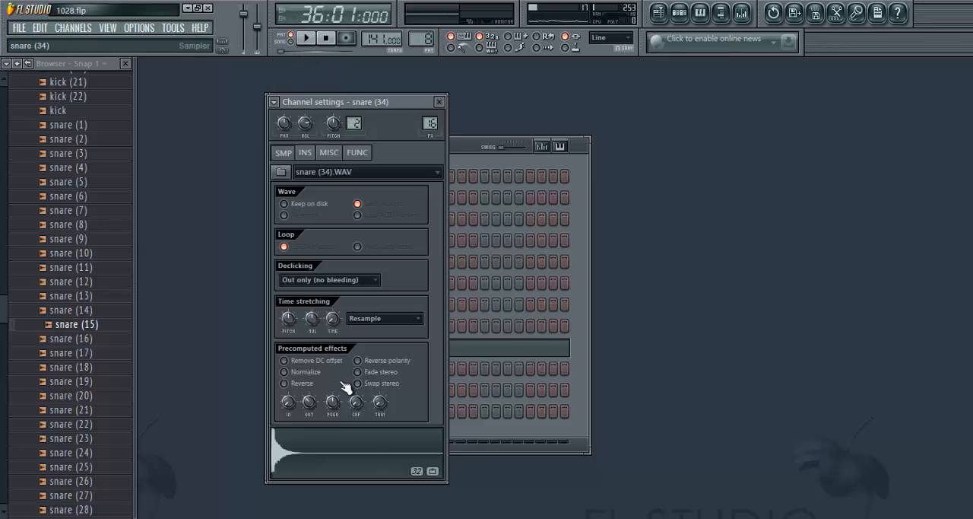
pyautogui.click(338, 457)
pyautogui.click(439, 102)
# - Open the snare (34) piano roll, audition the C6 key and close the piano roll
pyautogui.rightClick(351, 351)
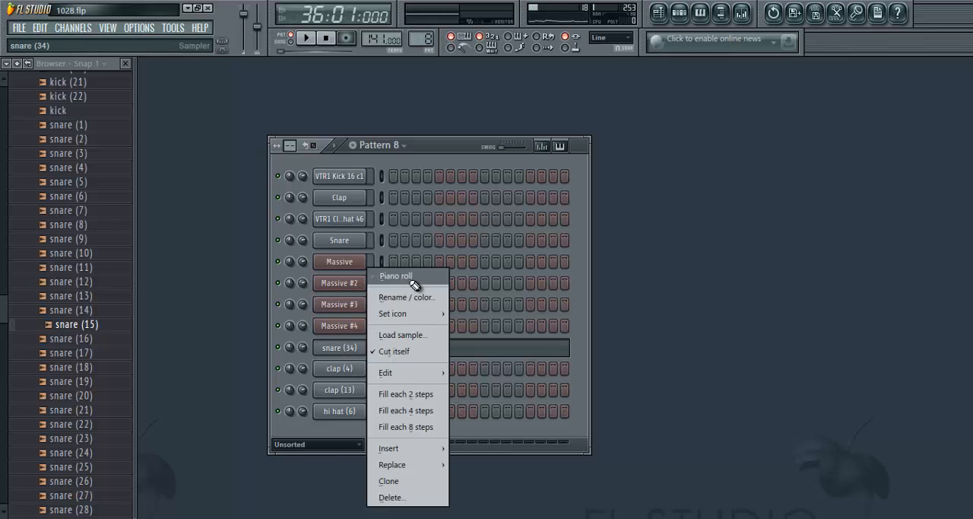
pyautogui.click(408, 277)
pyautogui.click(163, 314)
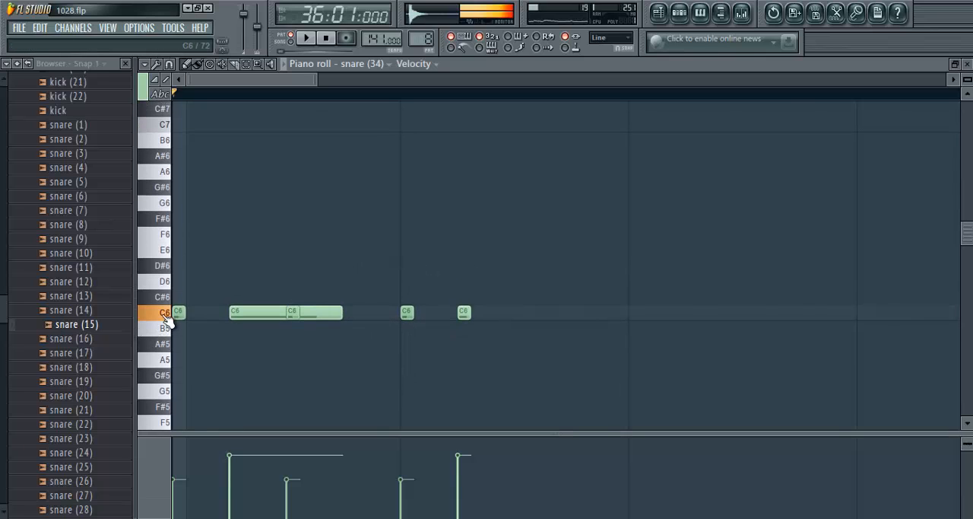
pyautogui.click(967, 64)
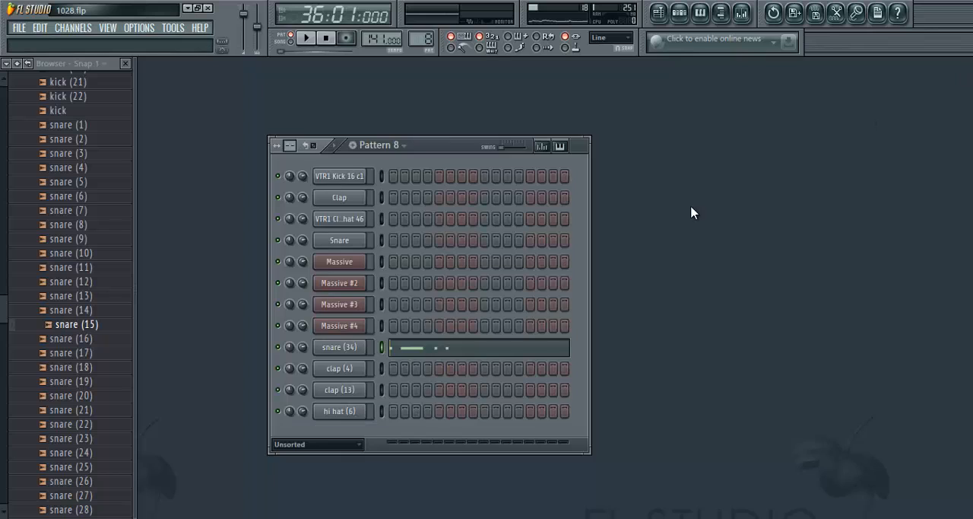
# - Reopen the snare (34) channel settings, briefly play Pattern 8 in pattern mode, stop it and close the settings
pyautogui.click(340, 347)
pyautogui.click(324, 36)
pyautogui.click(313, 40)
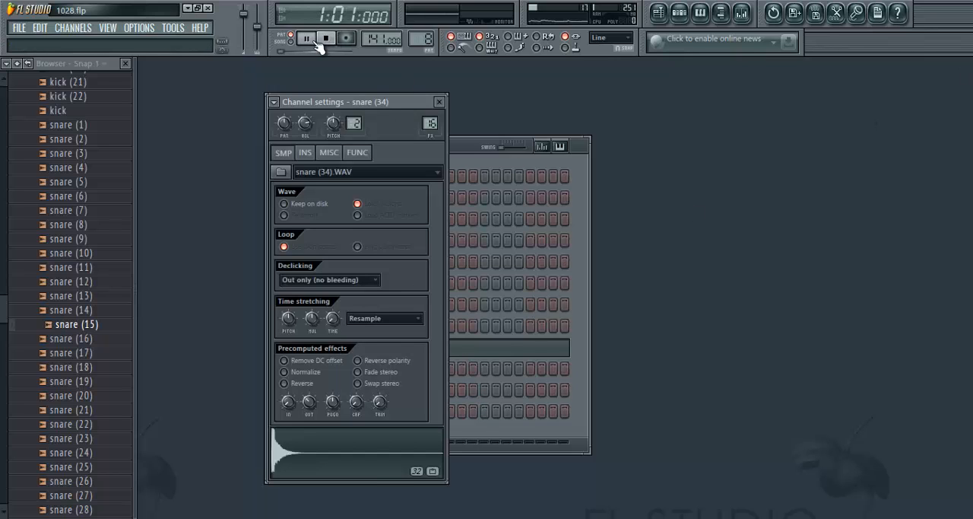
pyautogui.click(327, 42)
pyautogui.click(439, 101)
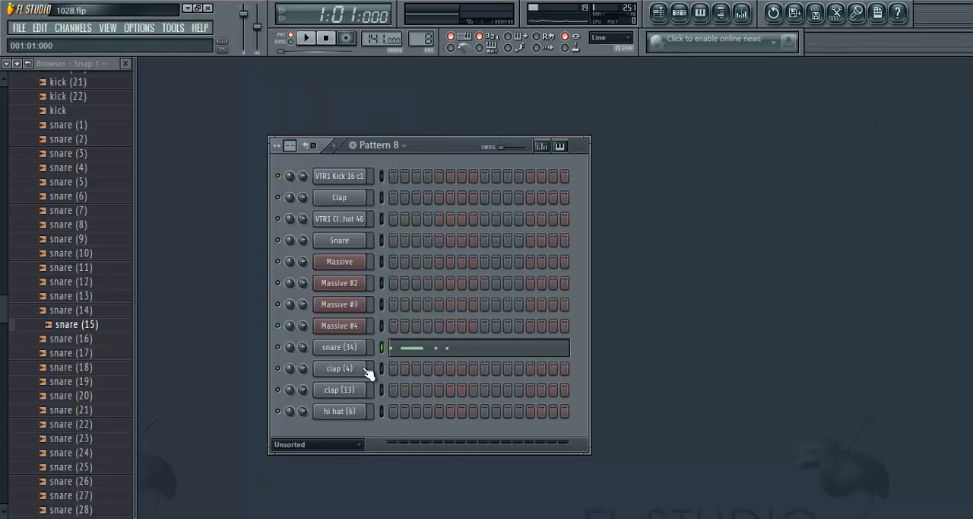
# - Open the snare (34) piano roll, shorten the long second C6 note to match the others, and briefly play the pattern
pyautogui.rightClick(363, 348)
pyautogui.click(409, 281)
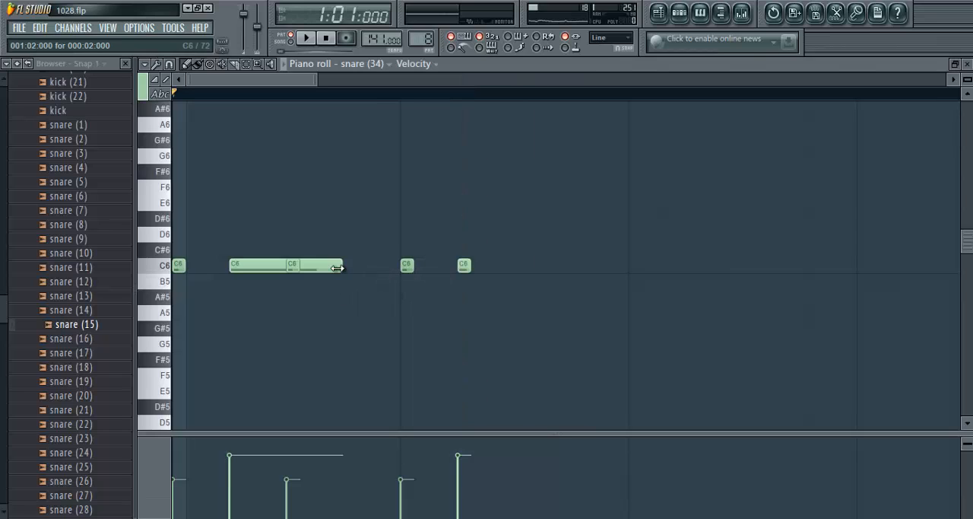
pyautogui.moveTo(340, 266); pyautogui.dragTo(258, 285)
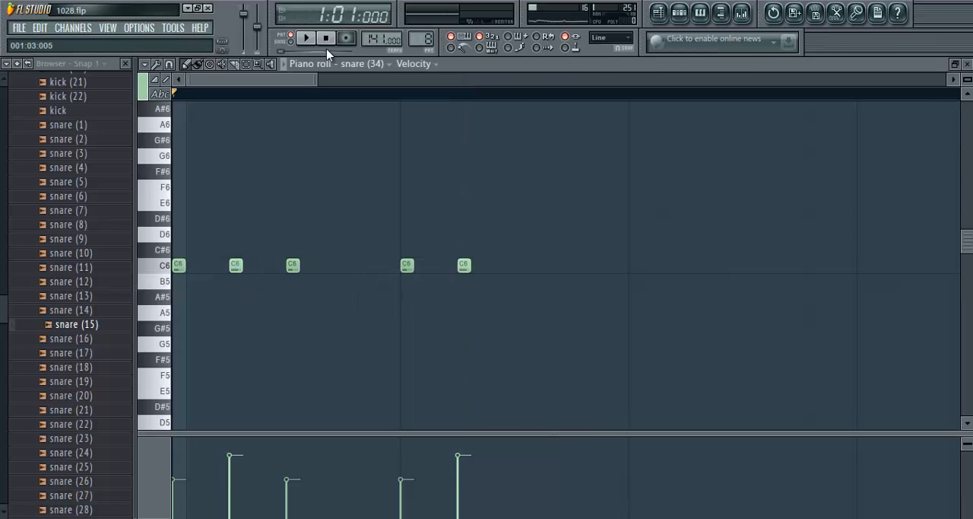
pyautogui.click(306, 40)
pyautogui.click(306, 39)
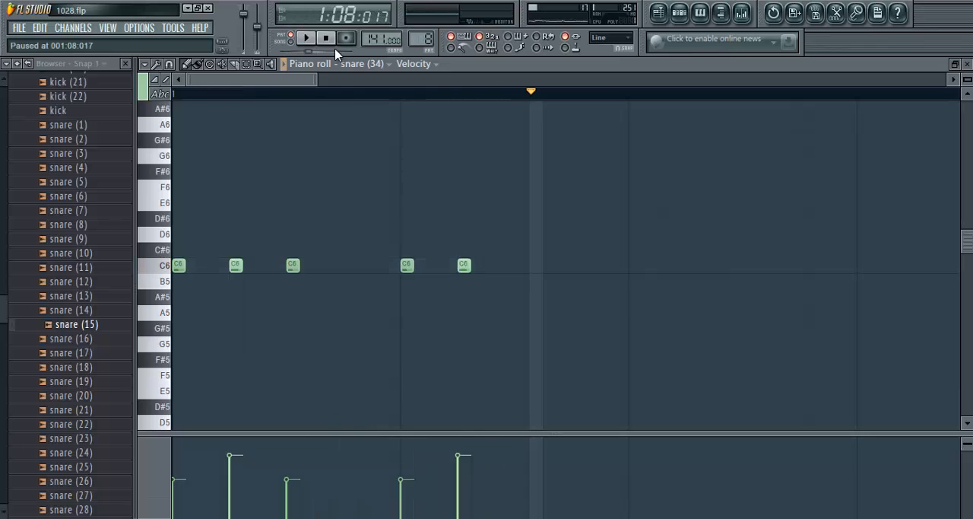
# - Open the playlist, play the selected section from bar 36 in song mode and stop
pyautogui.scroll(-2, 359, 98)
pyautogui.click(660, 13)
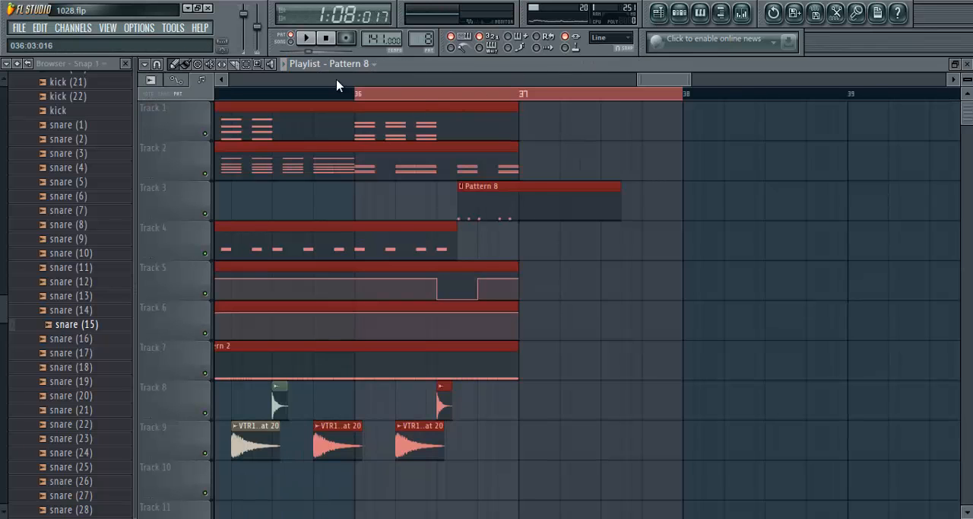
pyautogui.click(303, 39)
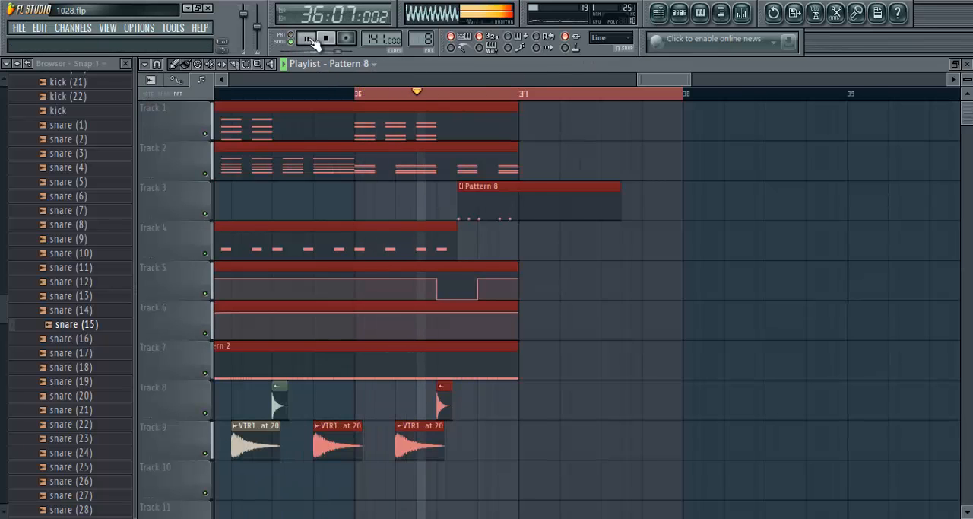
pyautogui.click(325, 38)
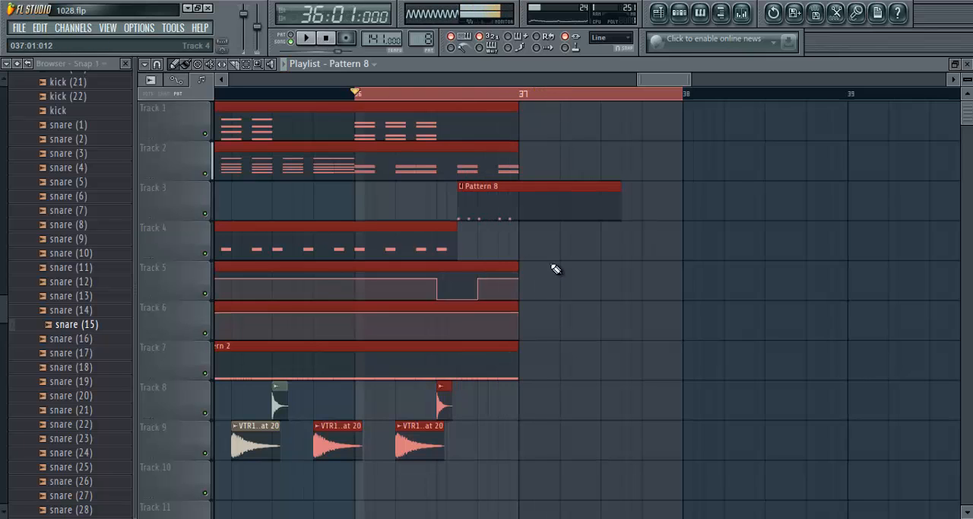
# - Clear the clip selection in the playlist, play the Pattern 8 transition from bar 36 again and stop
pyautogui.click(575, 264)
pyautogui.rightClick(576, 264)
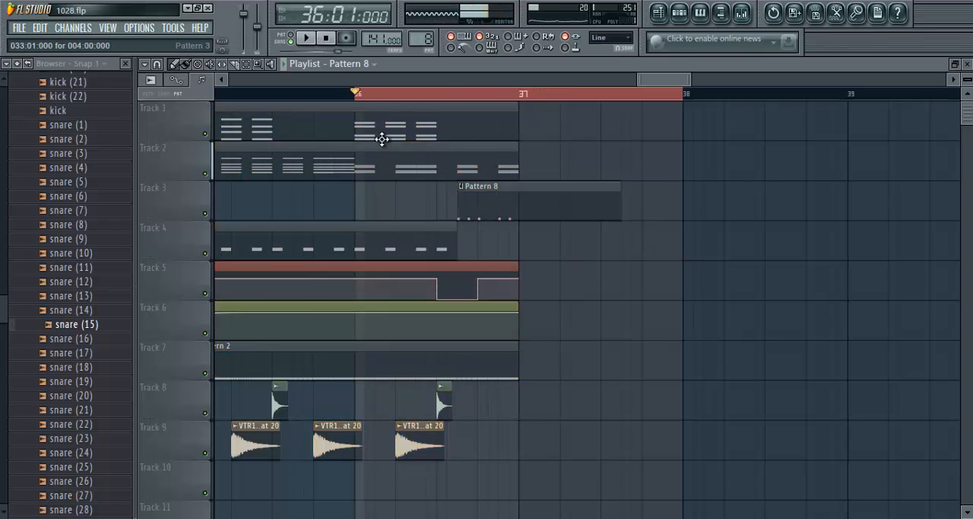
pyautogui.scroll(-6, 363, 102)
pyautogui.scroll(6, 467, 102)
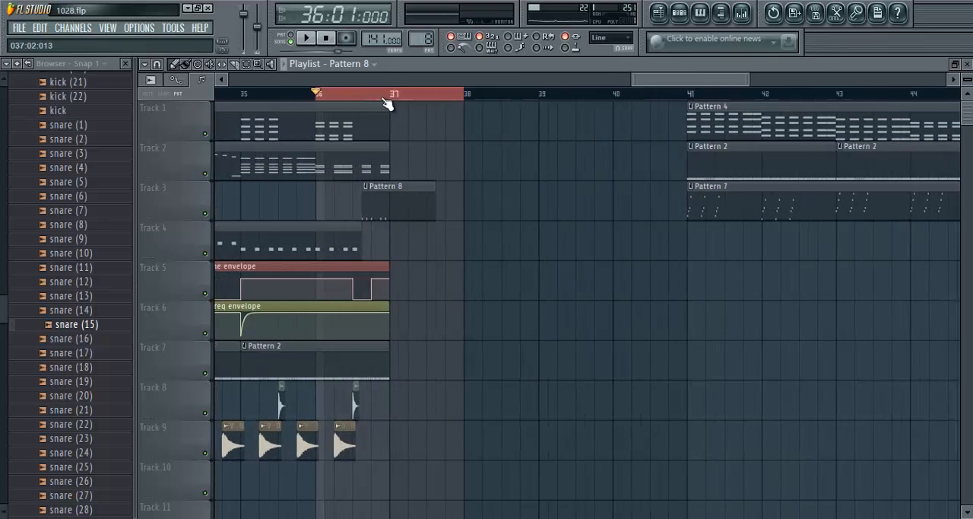
pyautogui.scroll(-1, 591, 90)
pyautogui.scroll(2, 471, 97)
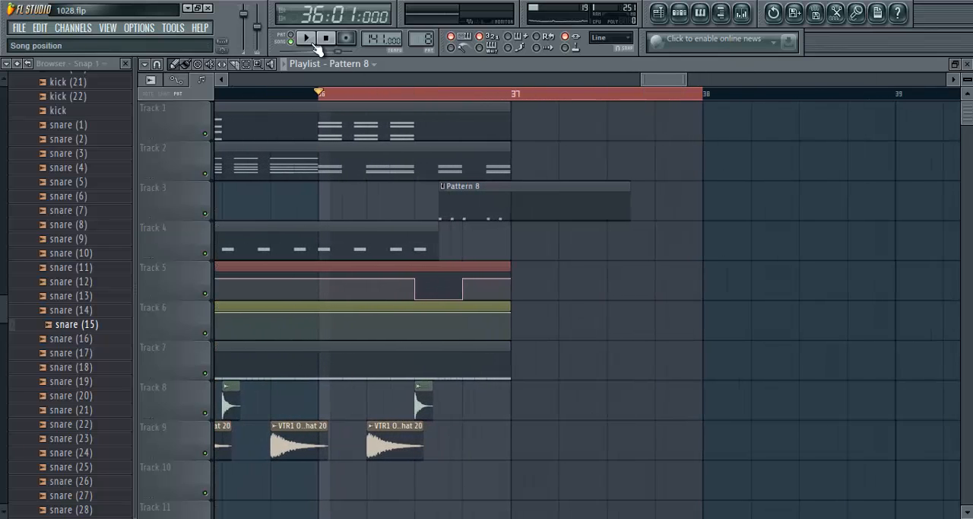
pyautogui.click(305, 38)
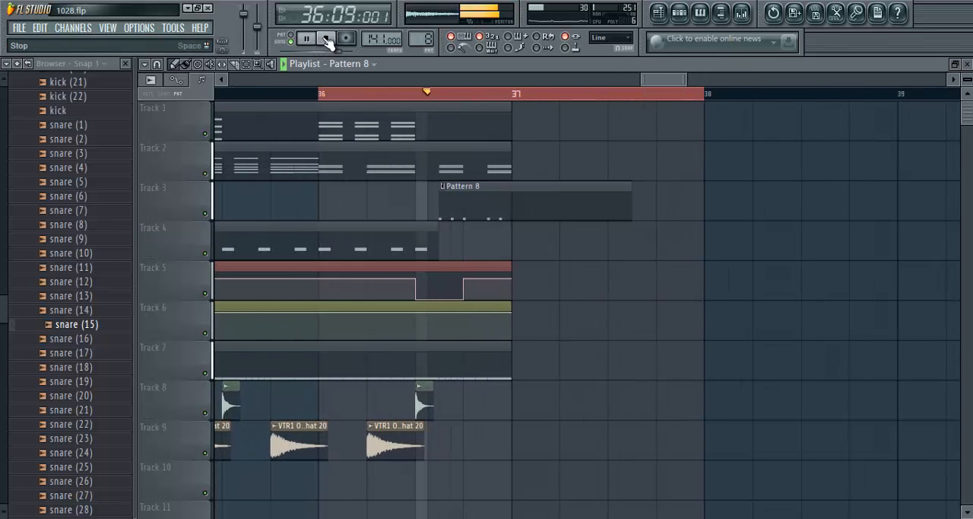
pyautogui.click(326, 39)
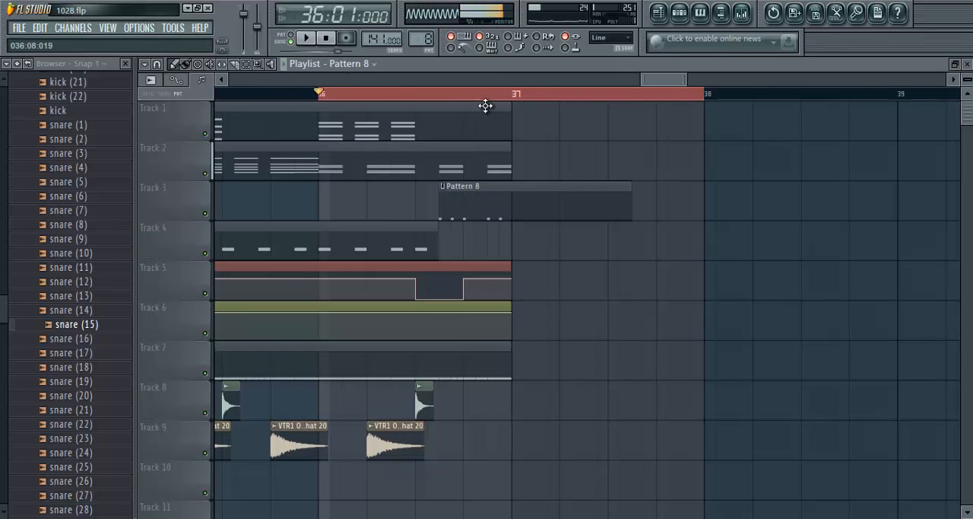
pyautogui.click(329, 40)
# - Return to the Drums packs in the browser and collapse the 808 Samples folder
pyautogui.moveTo(3, 302); pyautogui.dragTo(3, 246)
pyautogui.scroll(20, 76, 249)
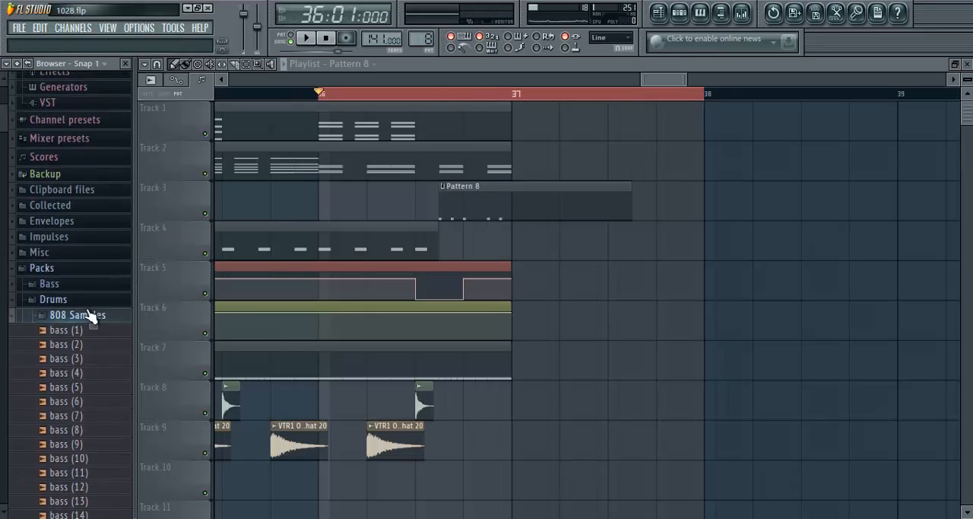
pyautogui.click(76, 314)
# - Select the end of bar 36 from Pattern 8's start, open the snare (34) channel settings, and play the section briefly
pyautogui.moveTo(439, 96); pyautogui.dragTo(510, 108)
pyautogui.doubleClick(481, 206)
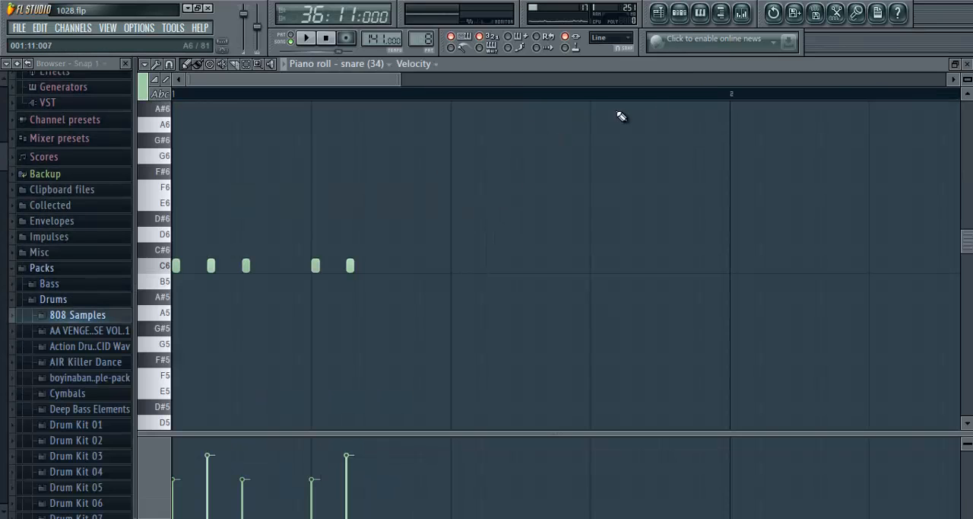
pyautogui.click(966, 63)
pyautogui.click(342, 349)
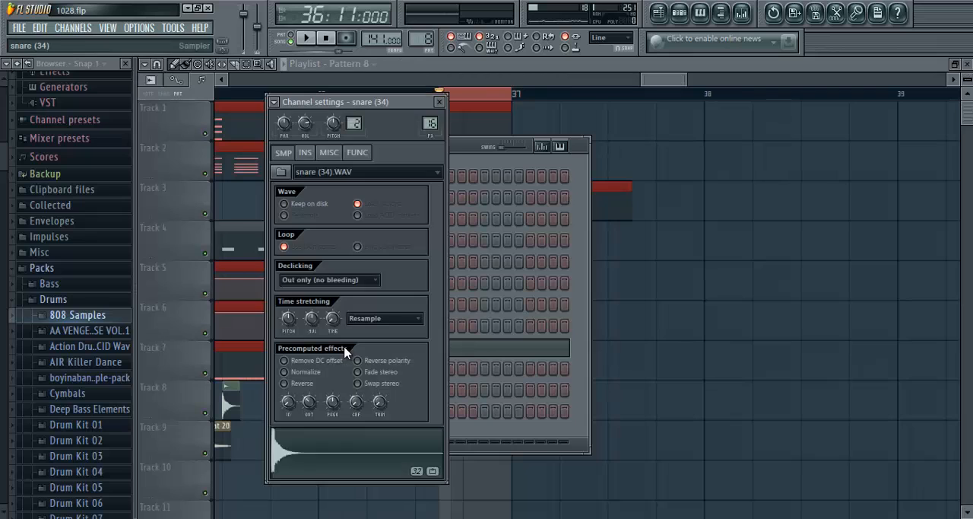
pyautogui.click(305, 38)
pyautogui.click(326, 38)
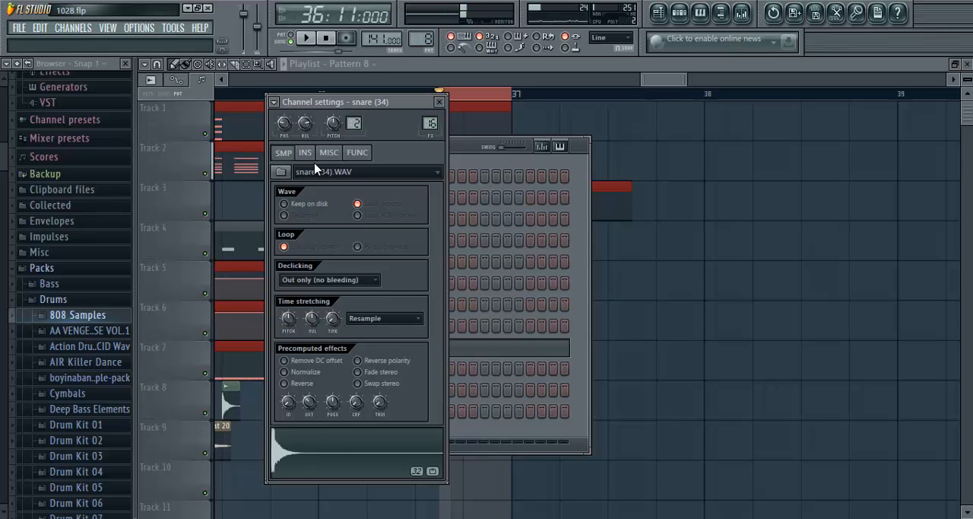
# - Check the snare (34) panning and volume, close its channel settings, and view its piano roll before returning to the playlist
pyautogui.rightClick(289, 122)
pyautogui.click(306, 131)
pyautogui.click(447, 100)
pyautogui.press('F6')
pyautogui.press('F7')
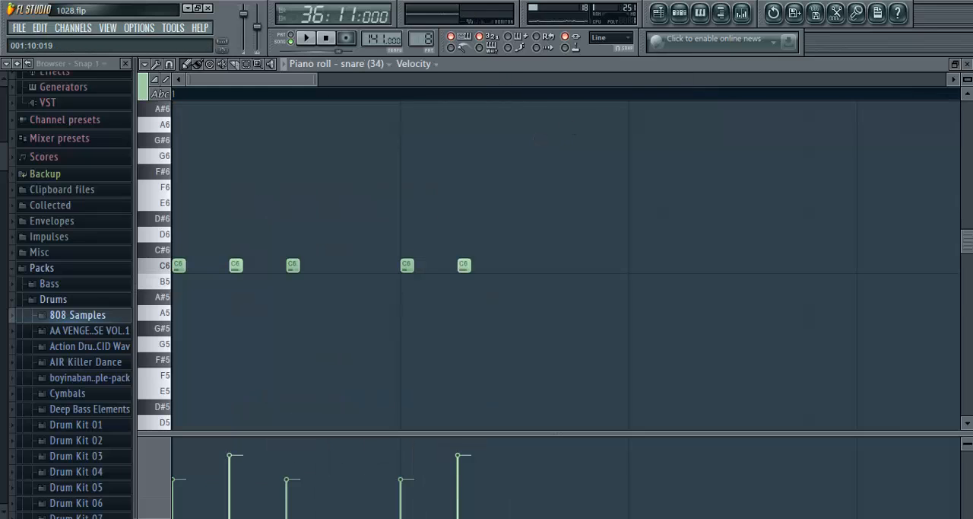
pyautogui.click(967, 65)
pyautogui.rightClick(540, 112)
pyautogui.press('F6')
# - Set the time selection to bar 36, play it and stop
pyautogui.moveTo(320, 94); pyautogui.dragTo(512, 94)
pyautogui.press('space')
pyautogui.press('space')
pyautogui.scroll(-2, 544, 100)
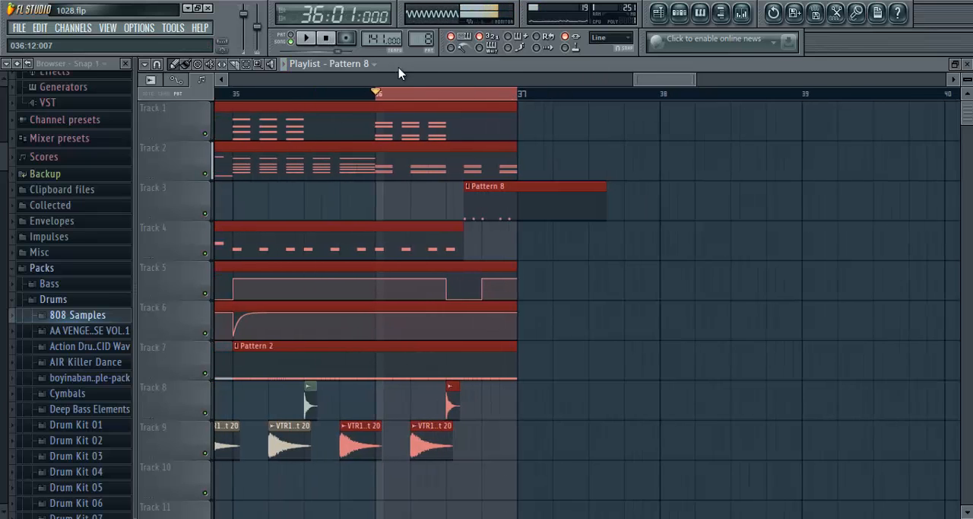
pyautogui.click(328, 40)
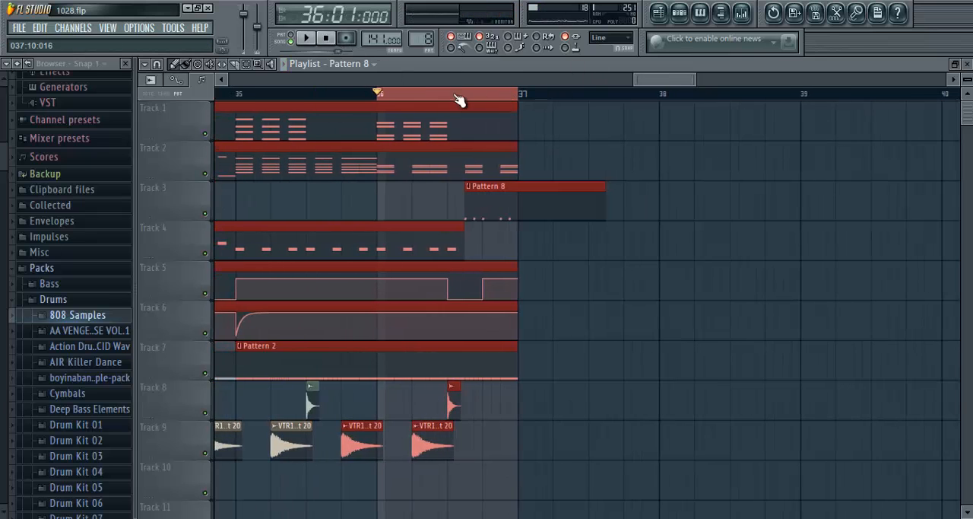
# - Close the playlist and switch the step sequencer to Pattern 9
pyautogui.scroll(2, 458, 101)
pyautogui.press('F5')
pyautogui.click(304, 444)
pyautogui.click(286, 500)
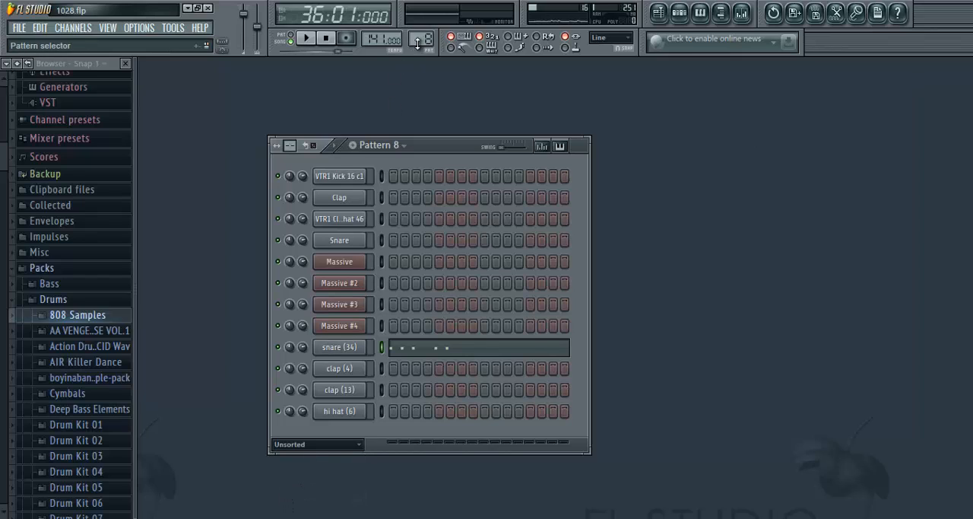
pyautogui.moveTo(417, 43); pyautogui.dragTo(417, 39)
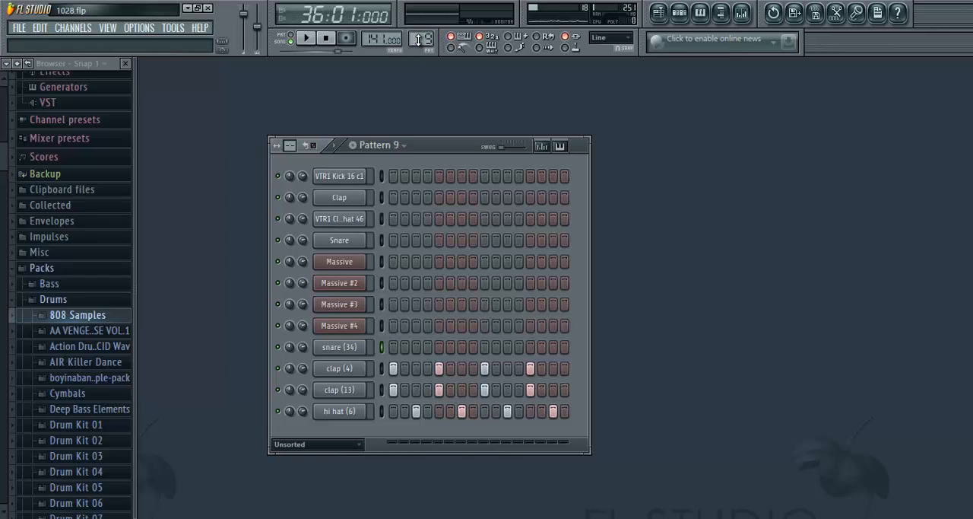
# - Open the playlist and set the time selection across bars 21 to 24
pyautogui.click(659, 13)
pyautogui.scroll(-5, 375, 91)
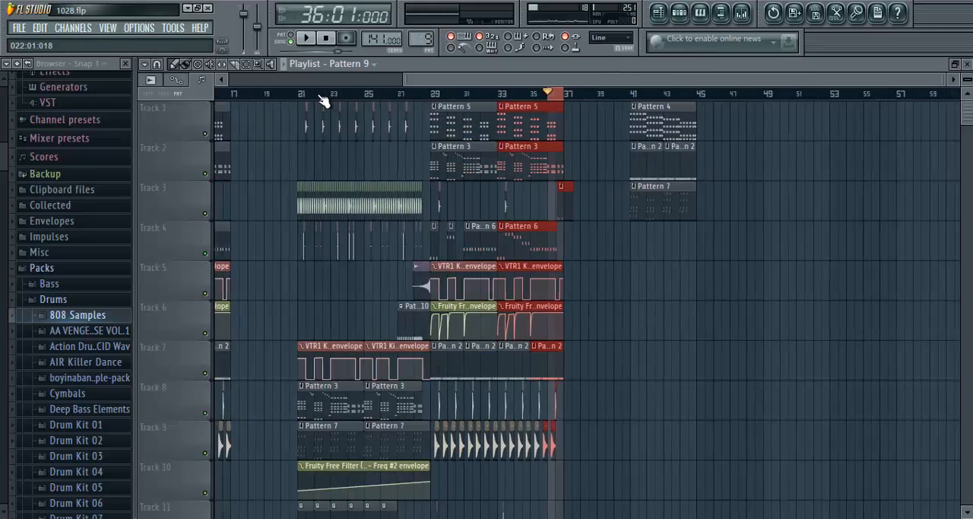
pyautogui.scroll(5, 323, 101)
pyautogui.click(342, 97)
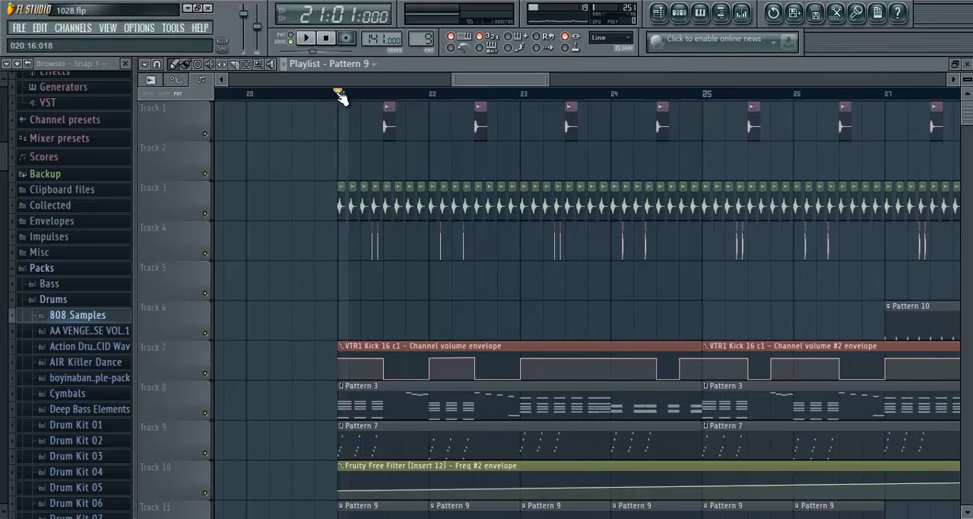
pyautogui.moveTo(341, 96); pyautogui.dragTo(698, 113)
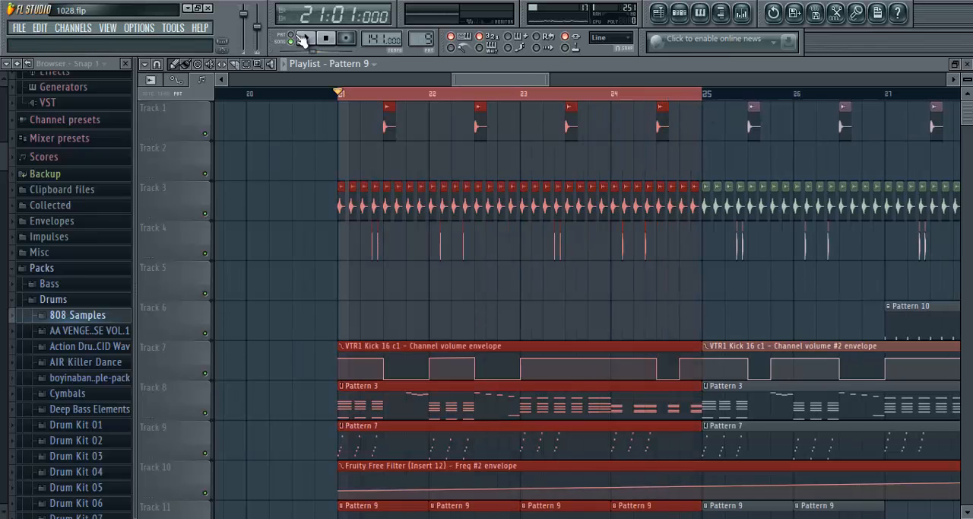
# - Play bars 21 to 24, stop, and examine the Pattern 9 clips and the percussion tracks around them
pyautogui.press('space')
pyautogui.scroll(-3, 434, 99)
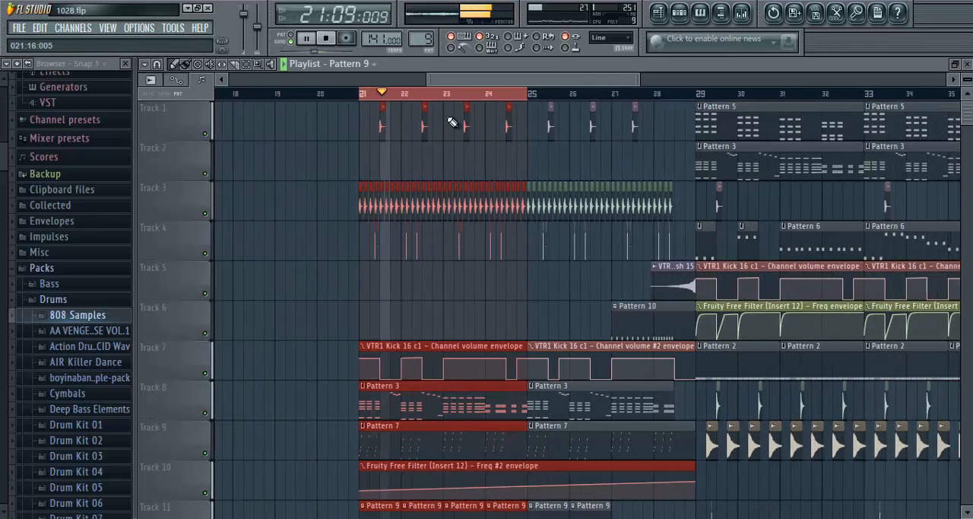
pyautogui.scroll(4, 434, 99)
pyautogui.scroll(-5, 448, 190)
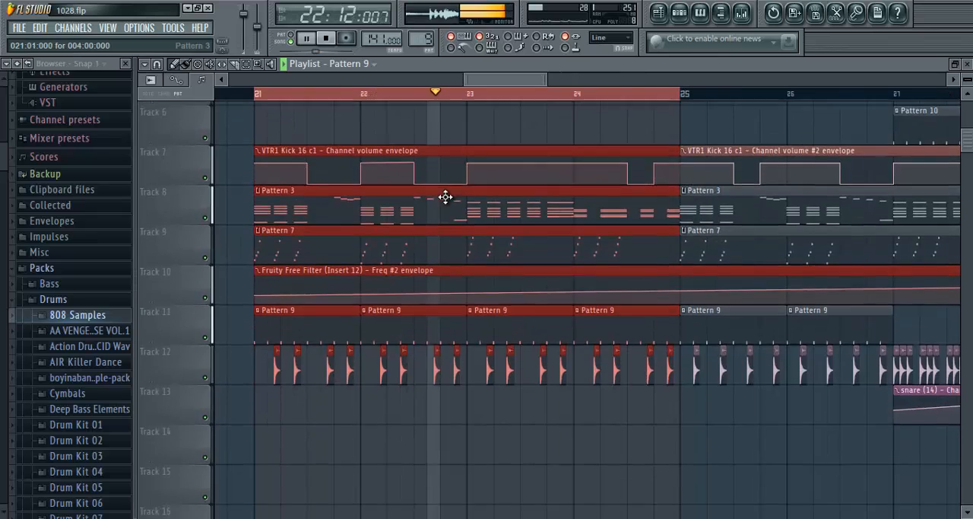
pyautogui.scroll(2, 426, 92)
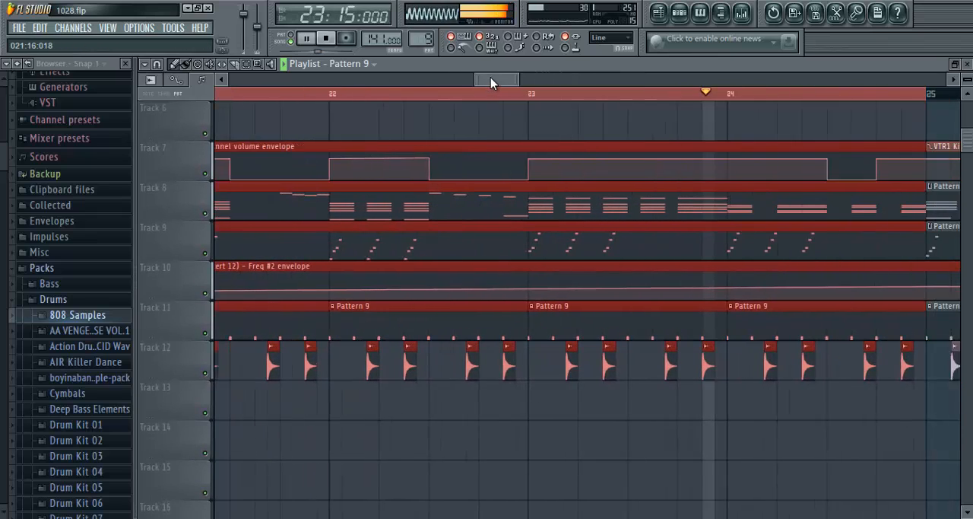
pyautogui.click(327, 39)
pyautogui.scroll(-5, 322, 134)
pyautogui.scroll(-4, 332, 95)
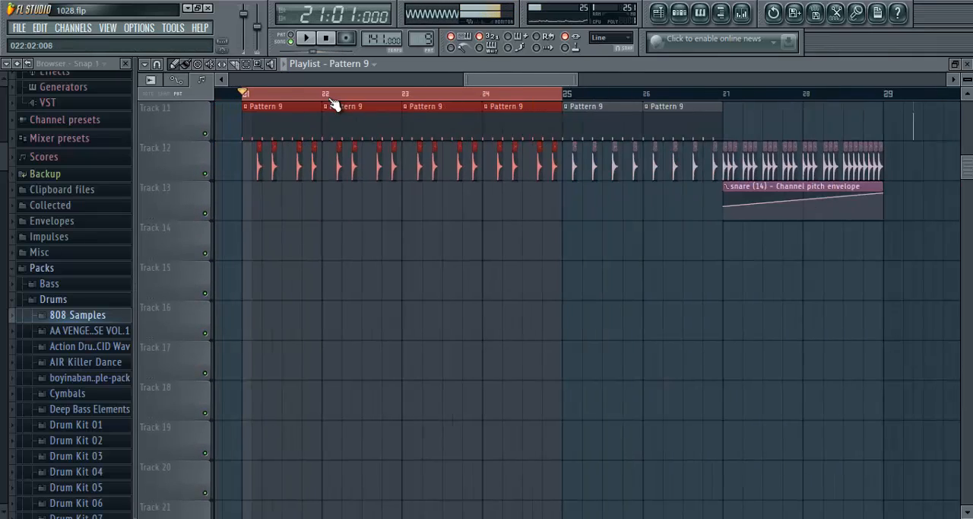
pyautogui.scroll(10, 320, 182)
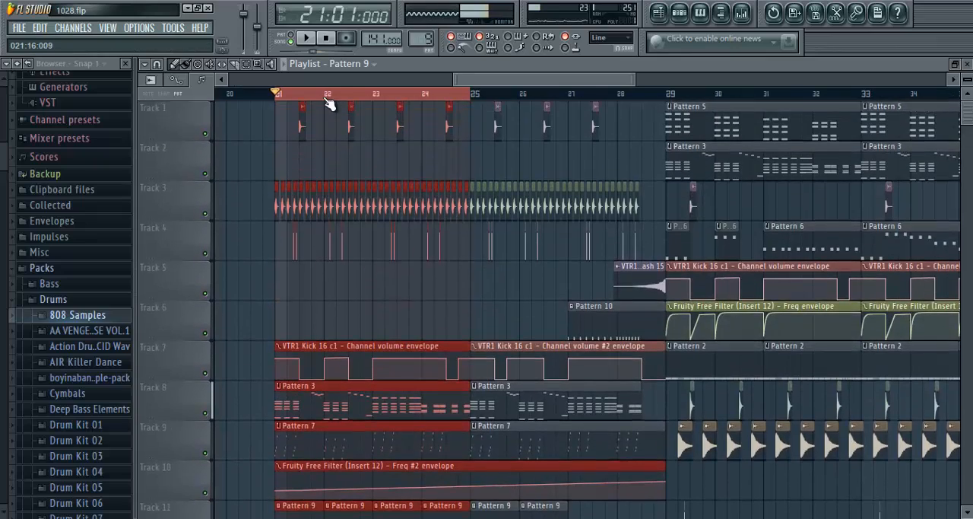
pyautogui.scroll(1, 329, 103)
pyautogui.scroll(5, 494, 84)
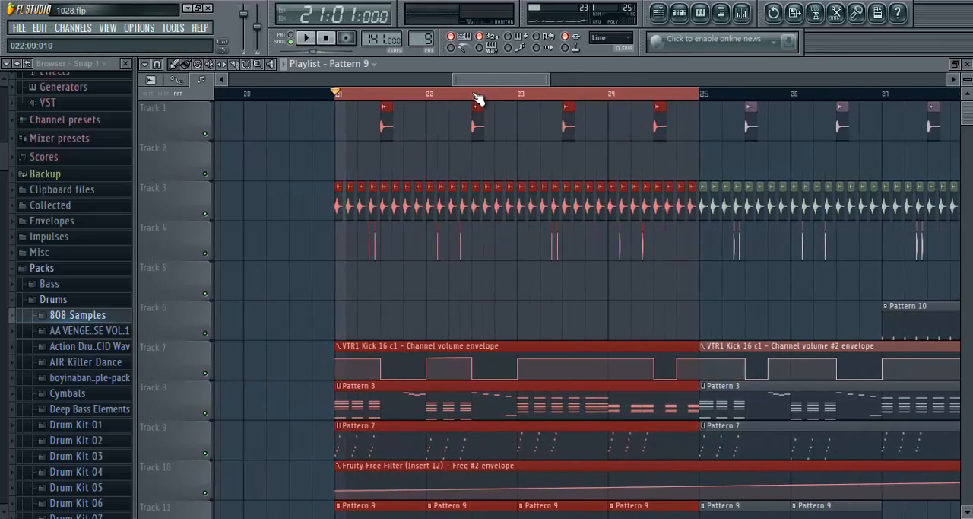
# - Remove the stray Pattern 9 clip from Track 6, mute Tracks 8 and 9, and play from bar 21
pyautogui.scroll(-4, 482, 163)
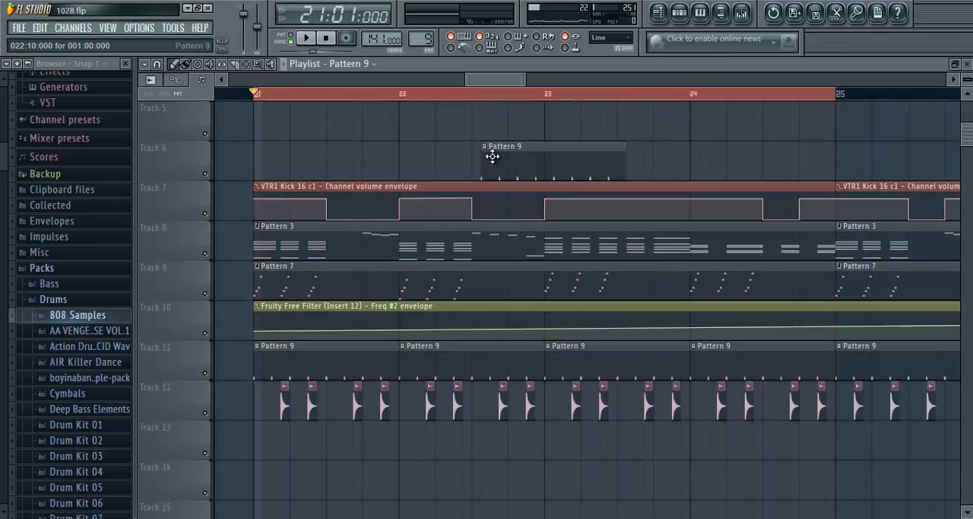
pyautogui.scroll(1, 254, 255)
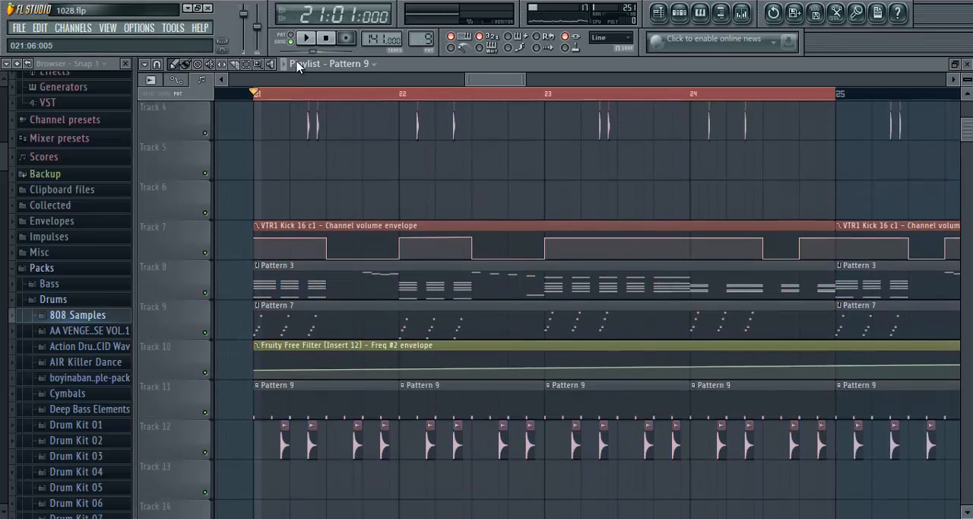
pyautogui.scroll(2, 330, 103)
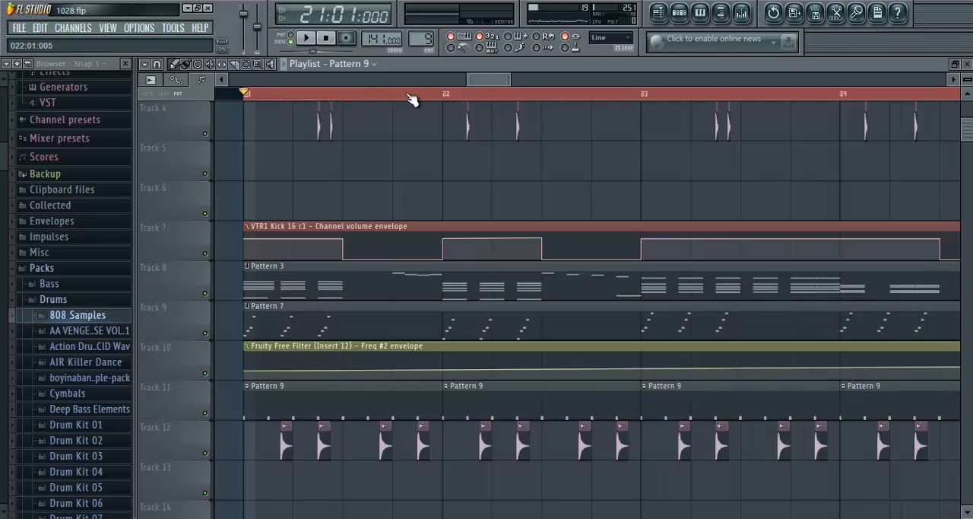
pyautogui.scroll(3, 386, 156)
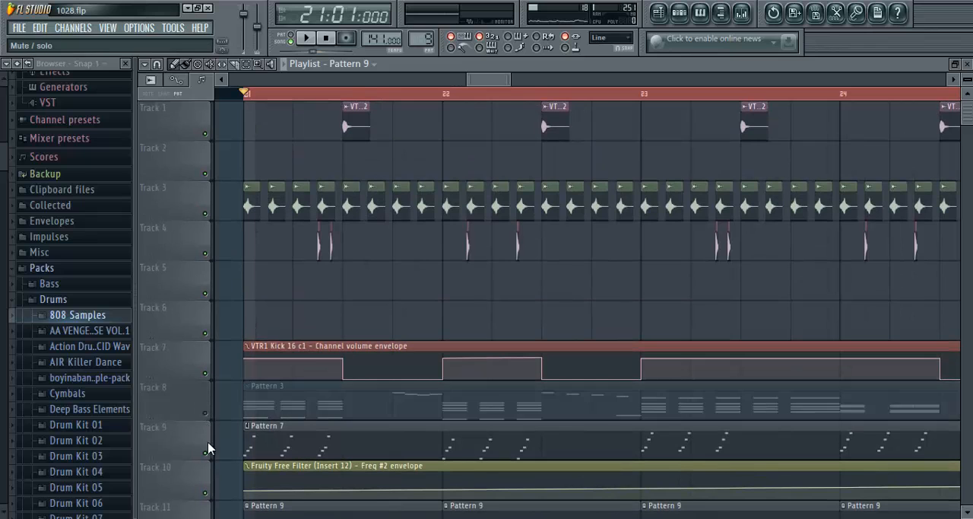
pyautogui.scroll(-4, 210, 455)
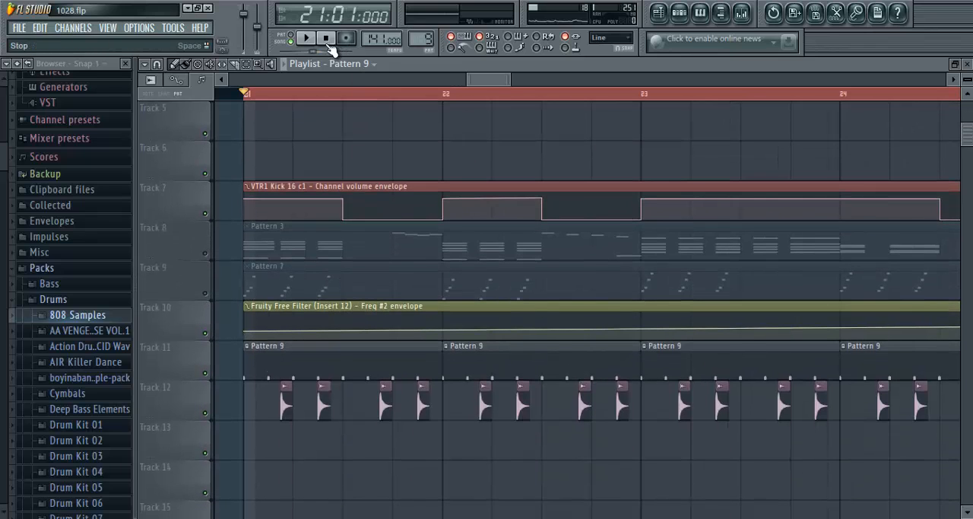
pyautogui.click(305, 38)
pyautogui.scroll(-1, 433, 105)
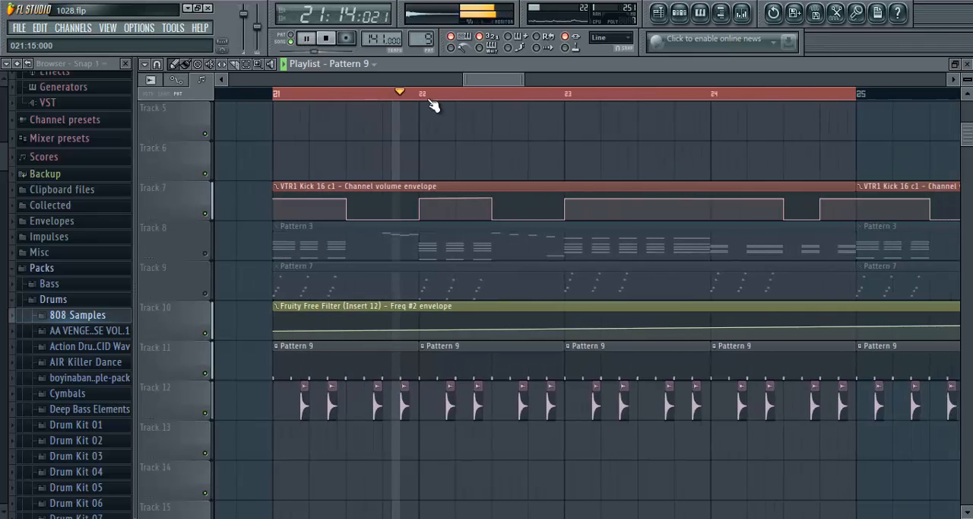
# - Extend the playlist time selection to cover bars 21 to 28
pyautogui.scroll(4, 441, 189)
pyautogui.scroll(-1, 466, 96)
pyautogui.moveTo(481, 82); pyautogui.dragTo(490, 82)
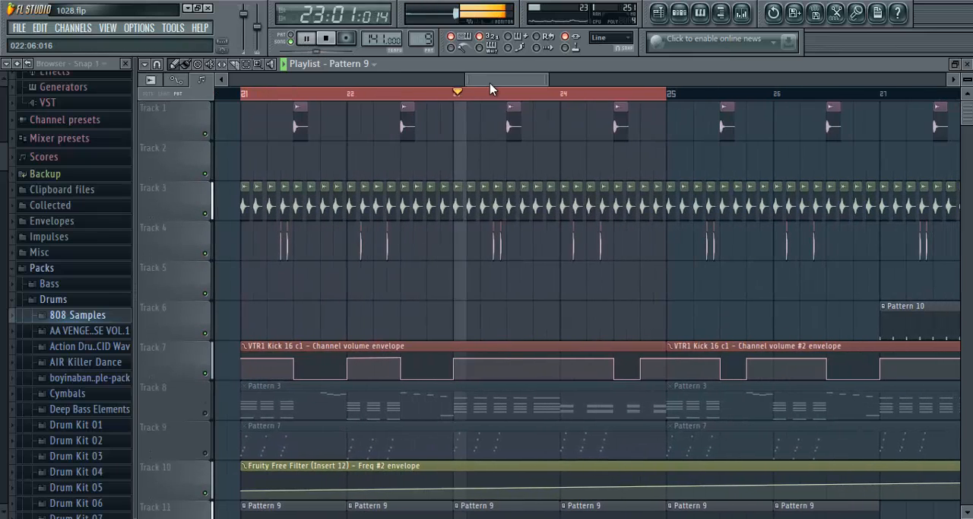
pyautogui.scroll(-2, 467, 97)
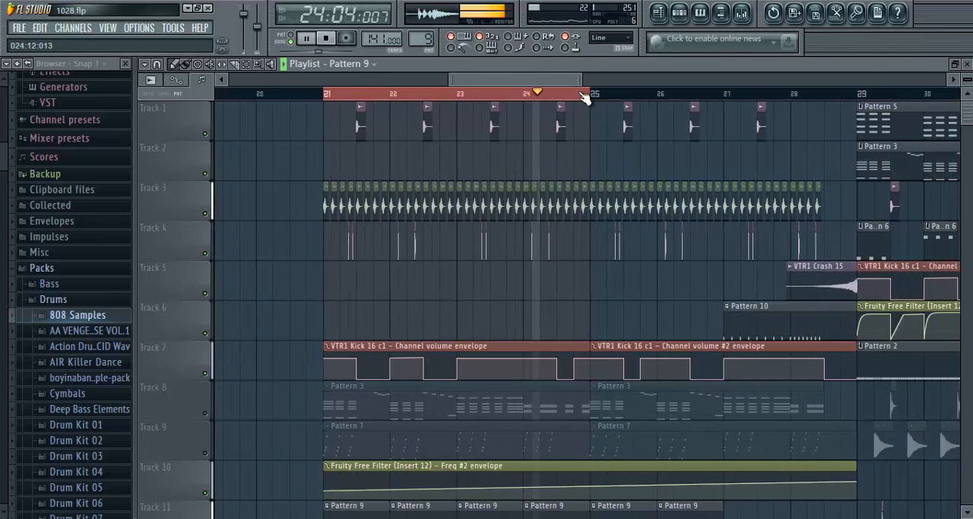
pyautogui.moveTo(586, 99); pyautogui.dragTo(858, 97)
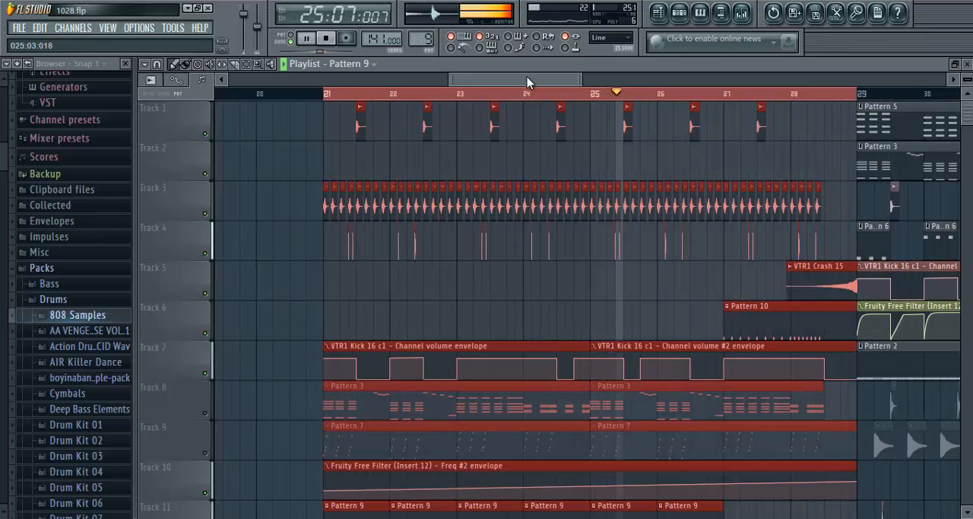
# - Listen through the end of bar 28, stop playback, and close the playlist
pyautogui.moveTo(531, 82); pyautogui.dragTo(575, 88)
pyautogui.scroll(2, 461, 100)
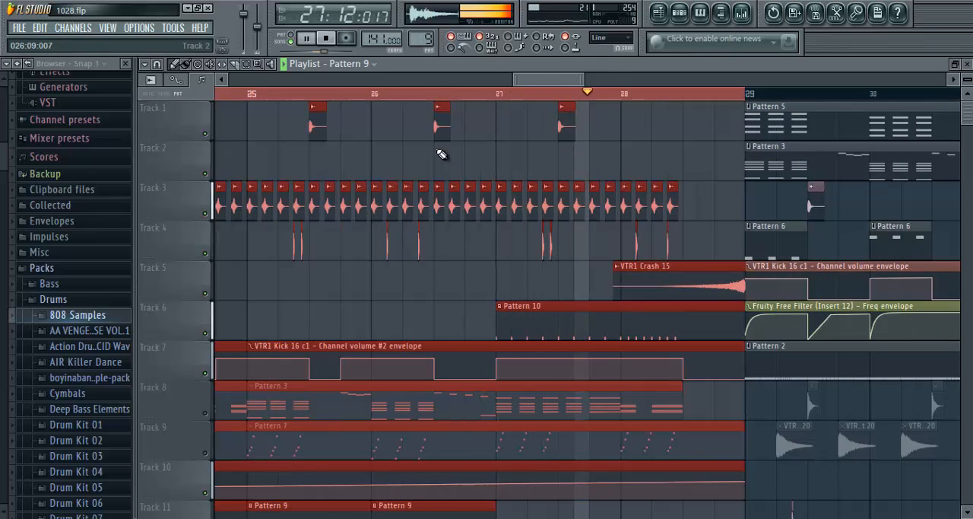
pyautogui.click(326, 39)
pyautogui.click(967, 64)
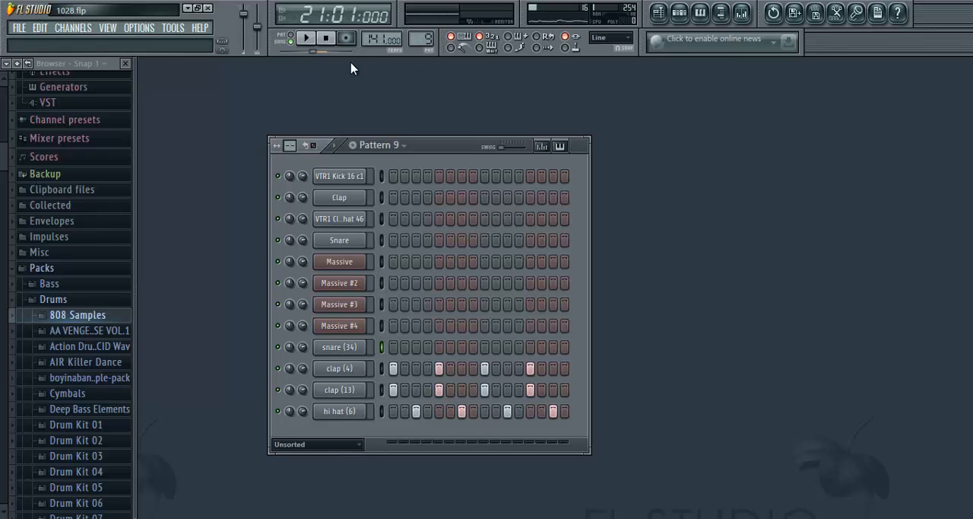
# - Play Pattern 9 on its own, stop it, and check the channel settings of clap (4)
pyautogui.click(314, 41)
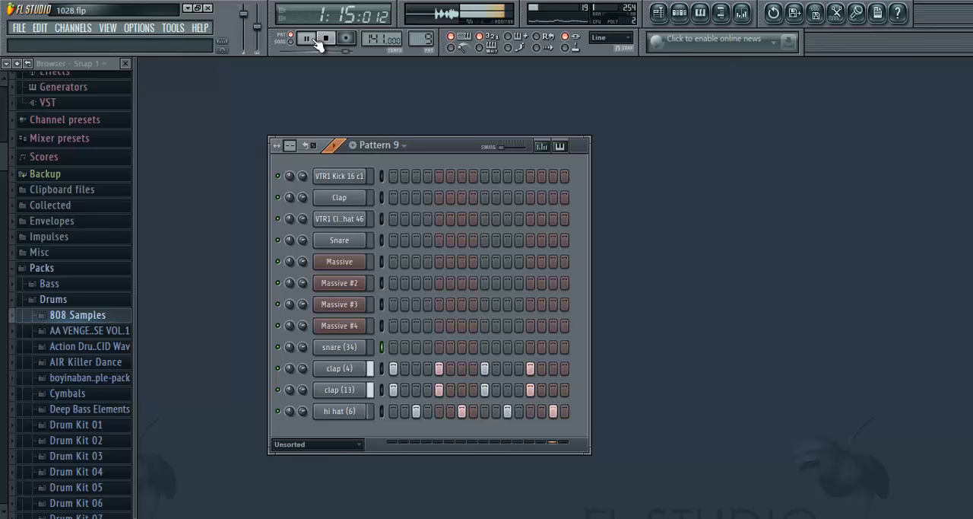
pyautogui.click(343, 38)
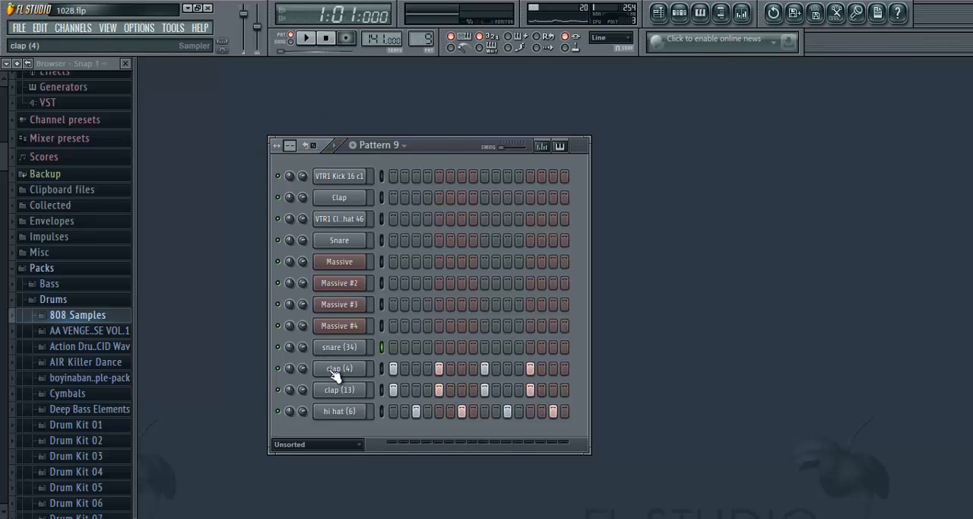
pyautogui.click(334, 370)
pyautogui.click(439, 103)
# - Browse the 808 Samples folder, preview the clap (5) sample, and collapse the folder
pyautogui.click(76, 314)
pyautogui.scroll(-5, 76, 296)
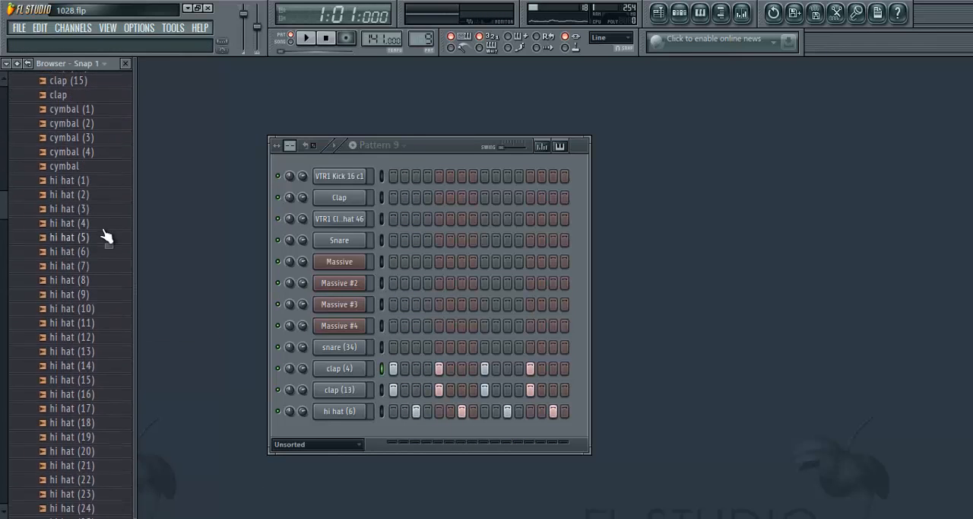
pyautogui.scroll(5, 69, 243)
pyautogui.click(70, 209)
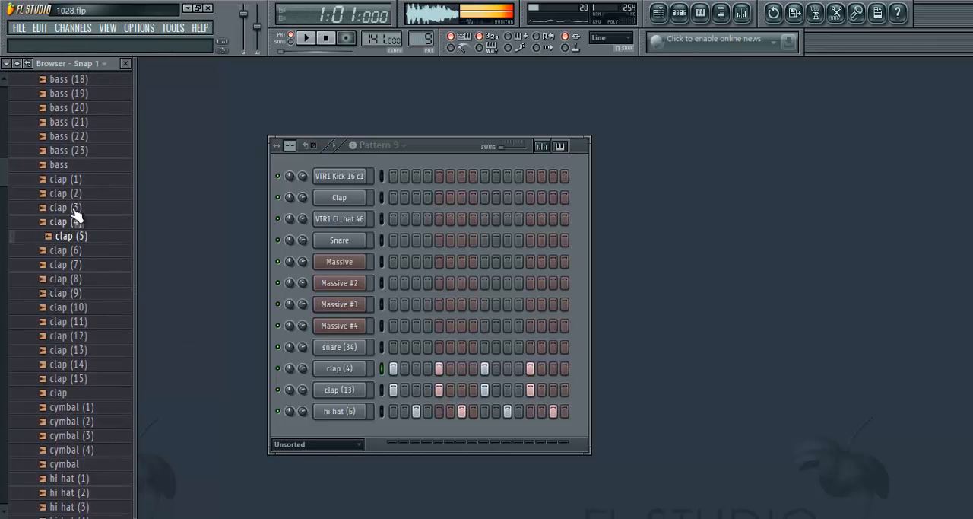
pyautogui.scroll(10, 22, 195)
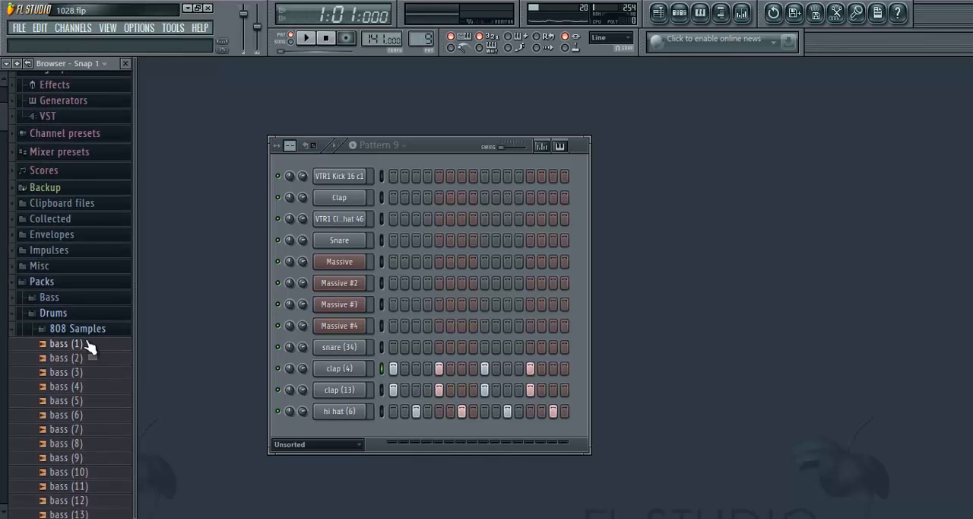
pyautogui.click(76, 329)
# - Review the channel settings of clap (4), close them, and open those of clap (13)
pyautogui.click(339, 368)
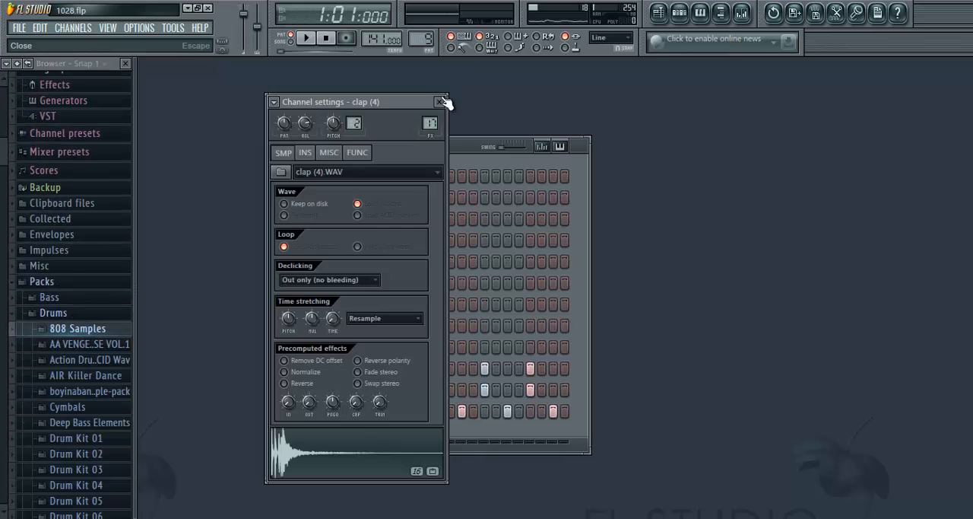
pyautogui.click(441, 102)
pyautogui.click(339, 389)
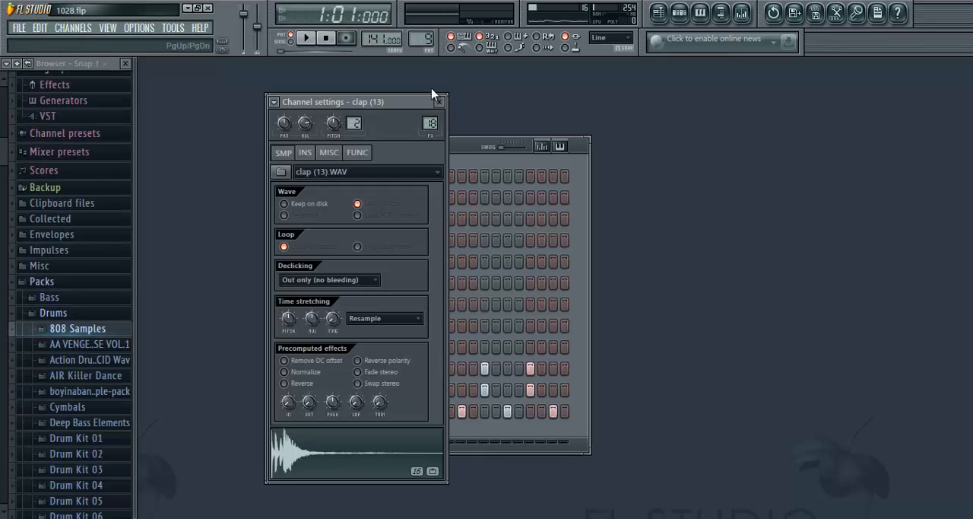
# - Inspect the two clap inserts in the mixer and the Fruity Parametric EQ 2 on clap (10) #2, and close the open windows
pyautogui.click(743, 15)
pyautogui.click(586, 167)
pyautogui.click(606, 170)
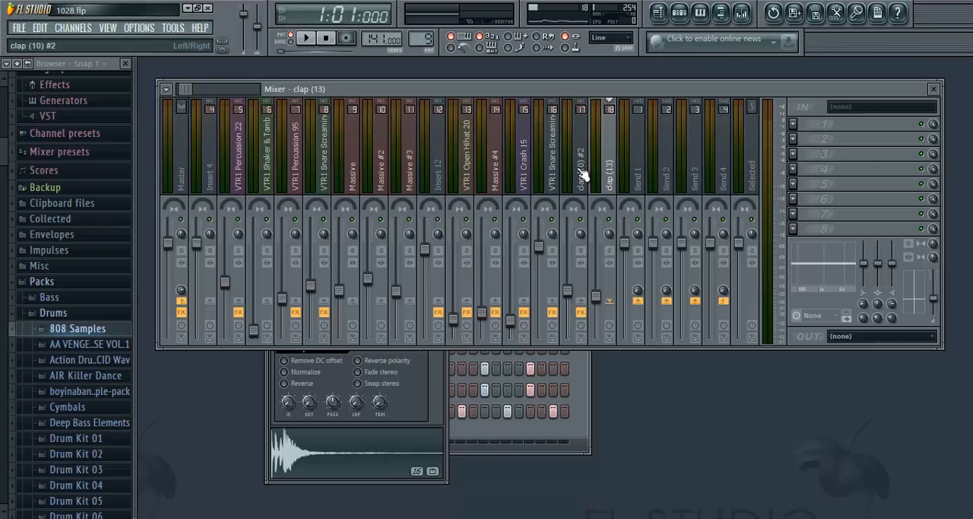
pyautogui.click(578, 173)
pyautogui.click(873, 158)
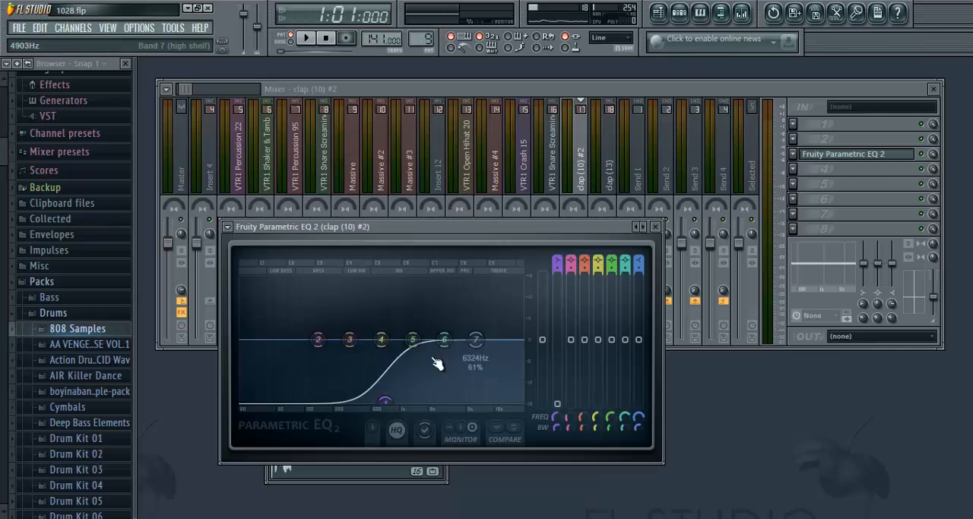
pyautogui.click(672, 225)
pyautogui.click(934, 90)
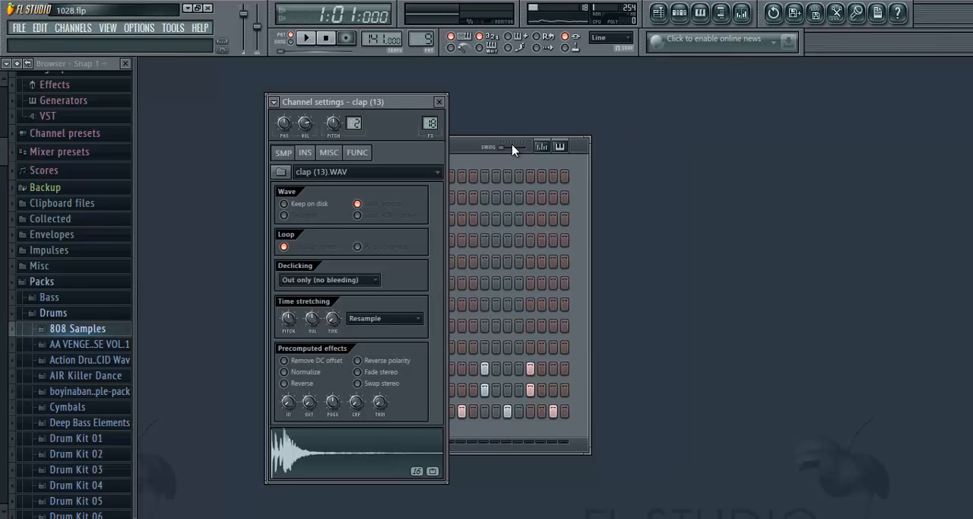
pyautogui.click(440, 102)
# - Play Pattern 9 briefly and check the channel settings of clap (13) and hi hat (6)
pyautogui.click(318, 39)
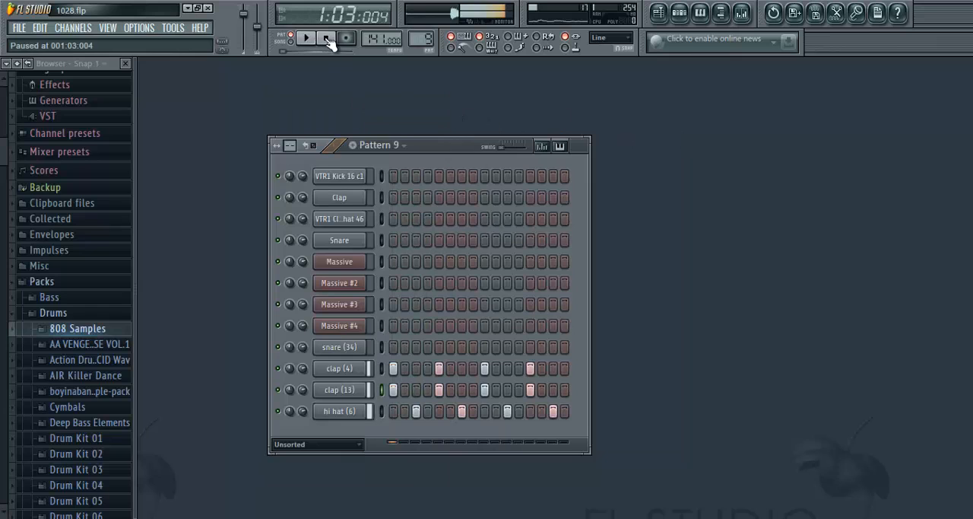
pyautogui.click(334, 395)
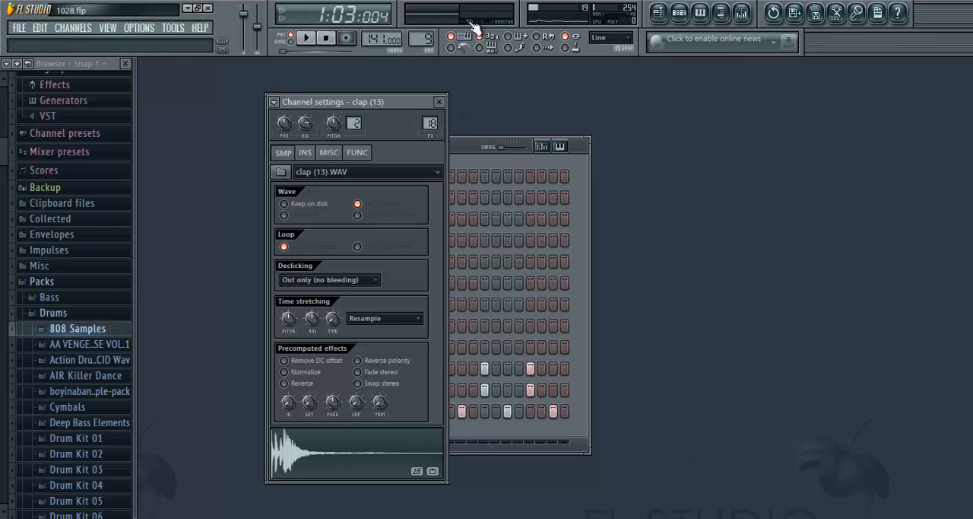
pyautogui.click(440, 103)
pyautogui.click(361, 429)
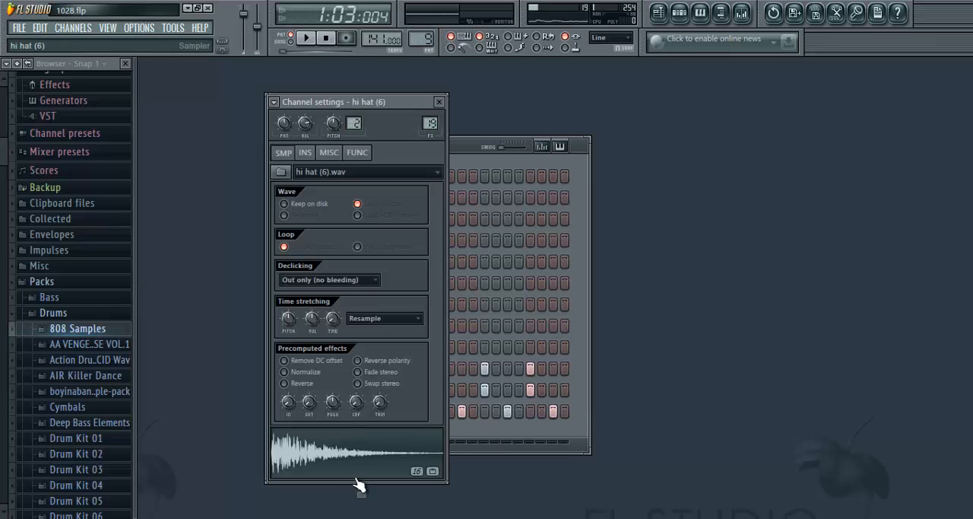
pyautogui.click(440, 103)
# - Reopen the playlist, switch to song mode, and play briefly from bar 21 before stopping
pyautogui.click(669, 20)
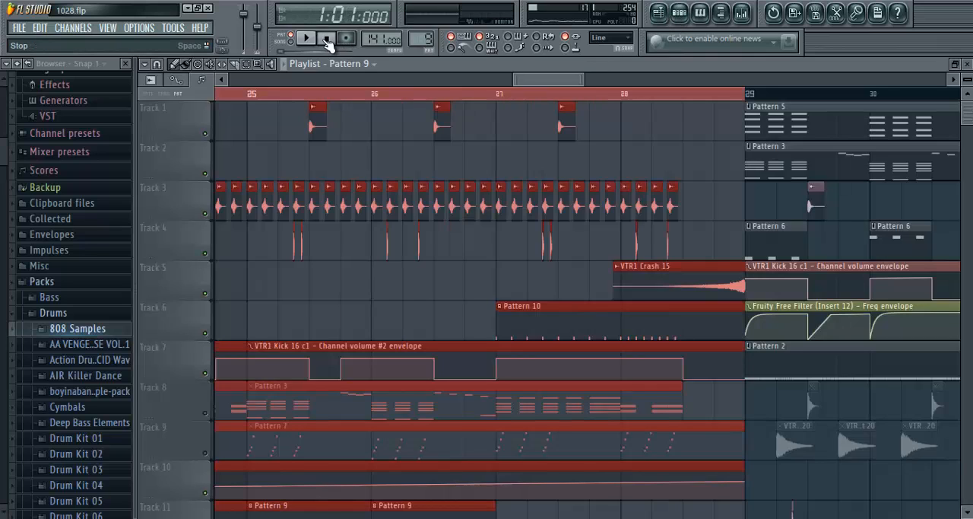
pyautogui.click(312, 39)
pyautogui.click(291, 41)
pyautogui.click(308, 39)
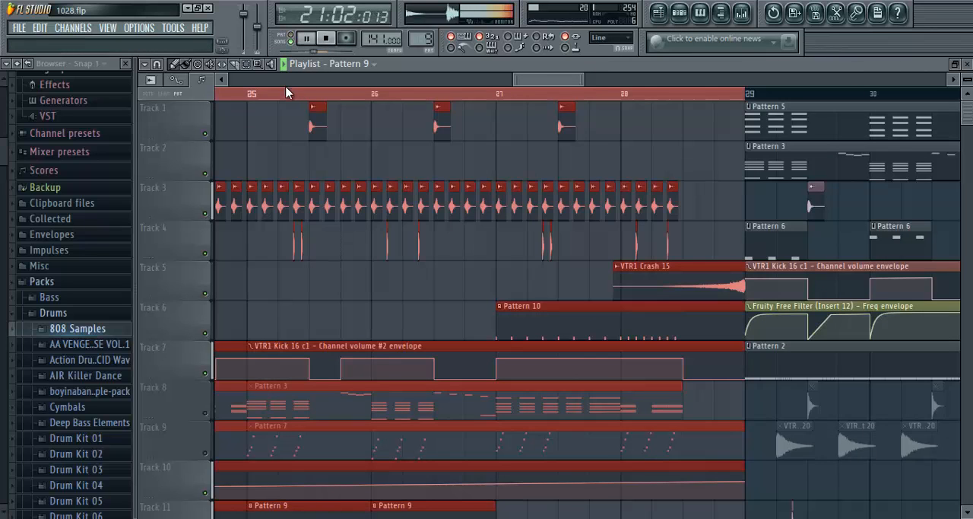
pyautogui.scroll(-5, 280, 95)
pyautogui.scroll(-3, 280, 96)
pyautogui.press('space')
# - Examine the channel settings of the VTR1 Percussion 95 and VTR1 Percussion 22 samples used in the playlist
pyautogui.scroll(8, 288, 96)
pyautogui.doubleClick(372, 243)
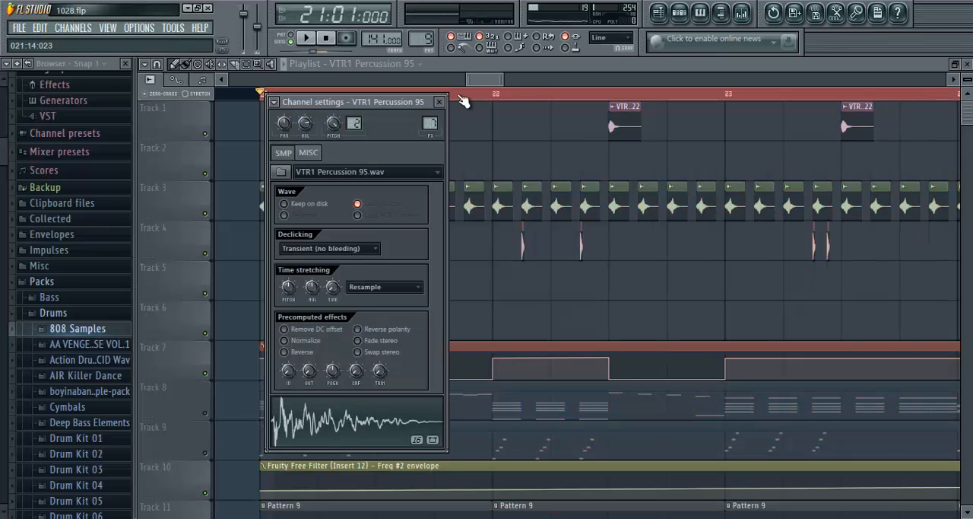
pyautogui.click(443, 104)
pyautogui.scroll(-2, 457, 98)
pyautogui.doubleClick(389, 116)
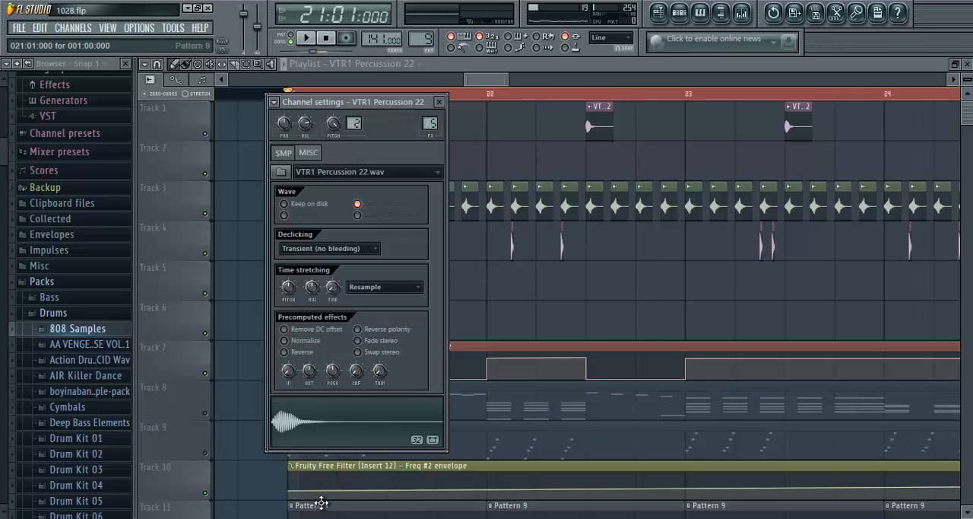
pyautogui.click(332, 432)
pyautogui.click(439, 102)
# - Examine the channel settings of the snare (14) clip on Track 12 and preview its sample
pyautogui.scroll(-3, 406, 95)
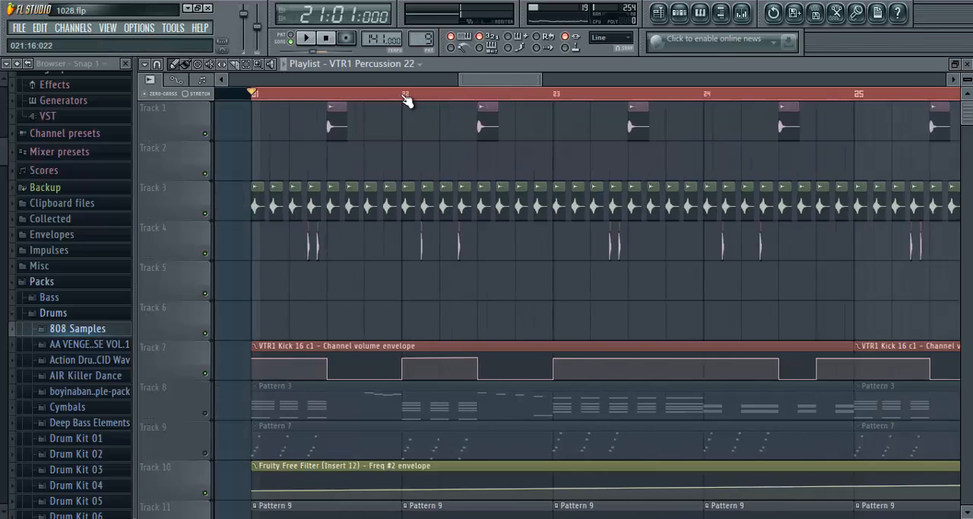
pyautogui.scroll(-6, 408, 229)
pyautogui.scroll(3, 365, 120)
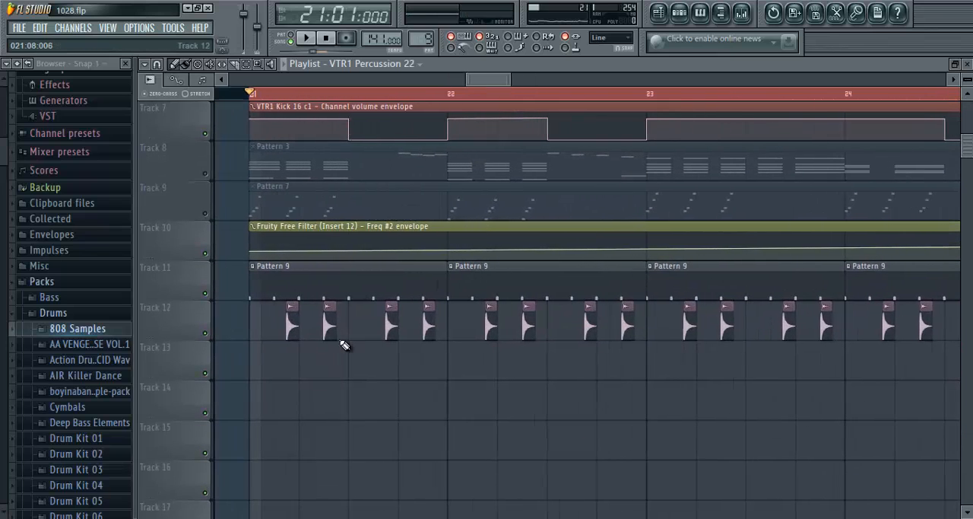
pyautogui.doubleClick(291, 331)
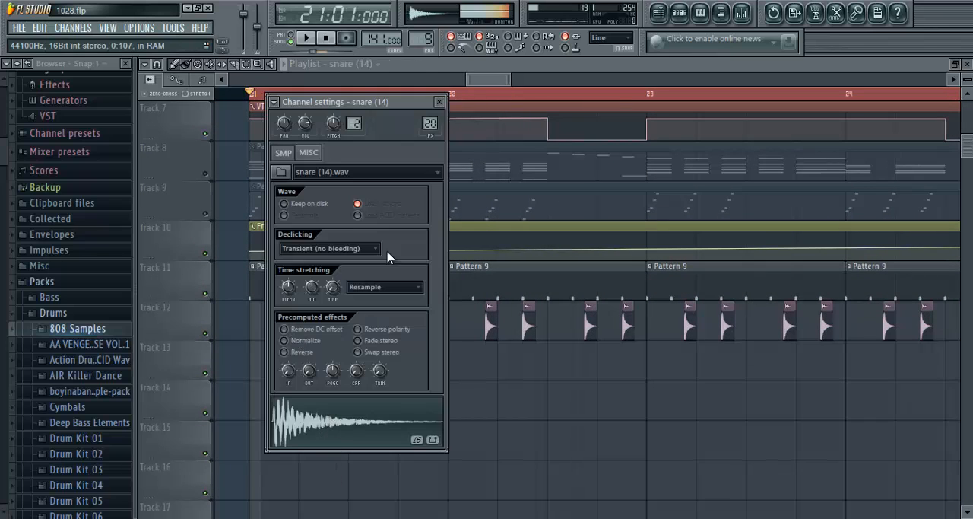
pyautogui.click(440, 102)
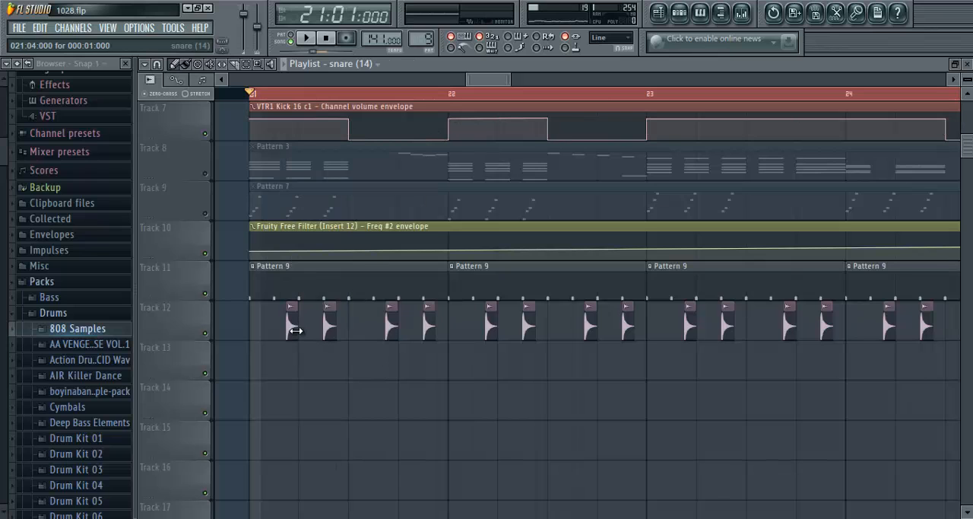
pyautogui.doubleClick(295, 330)
pyautogui.click(439, 102)
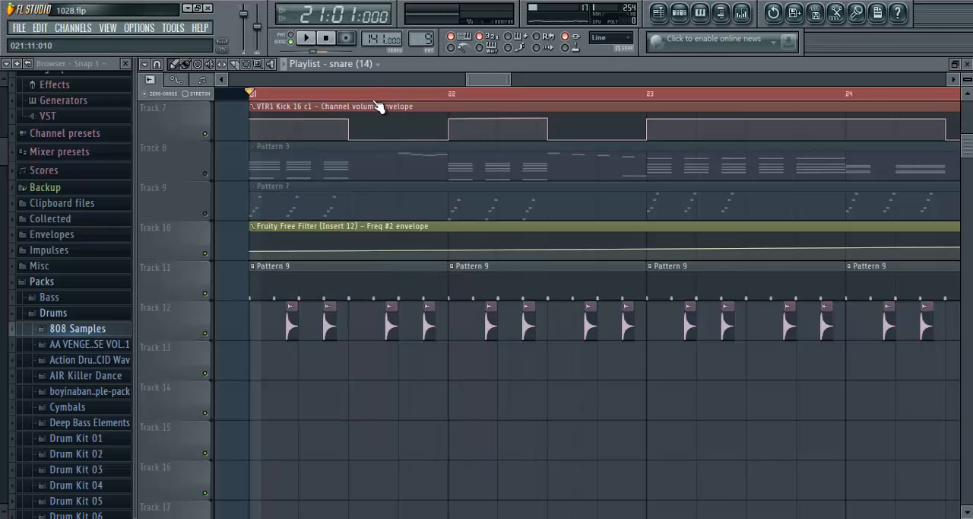
# - Play the percussion tracks from bar 21 and pause within bar 25
pyautogui.scroll(-2, 380, 105)
pyautogui.scroll(1, 449, 102)
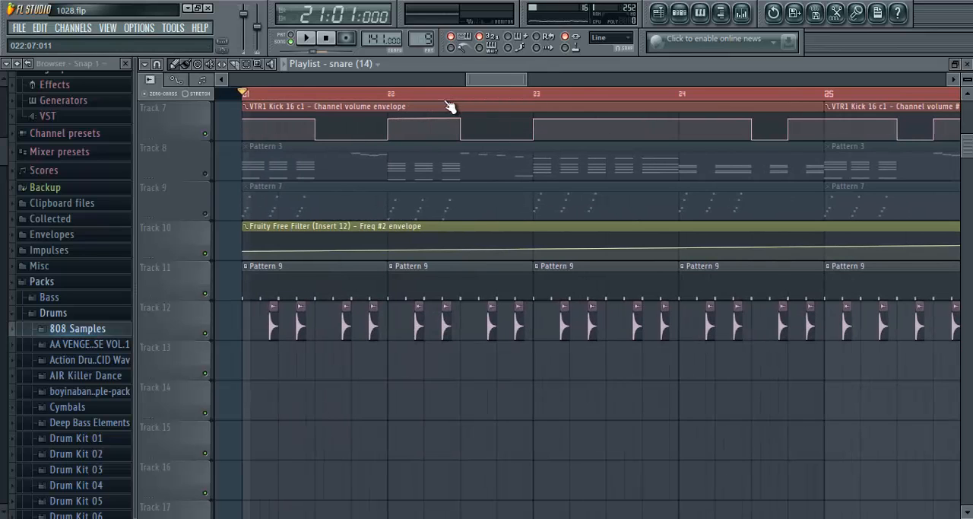
pyautogui.scroll(-2, 446, 102)
pyautogui.scroll(2, 527, 273)
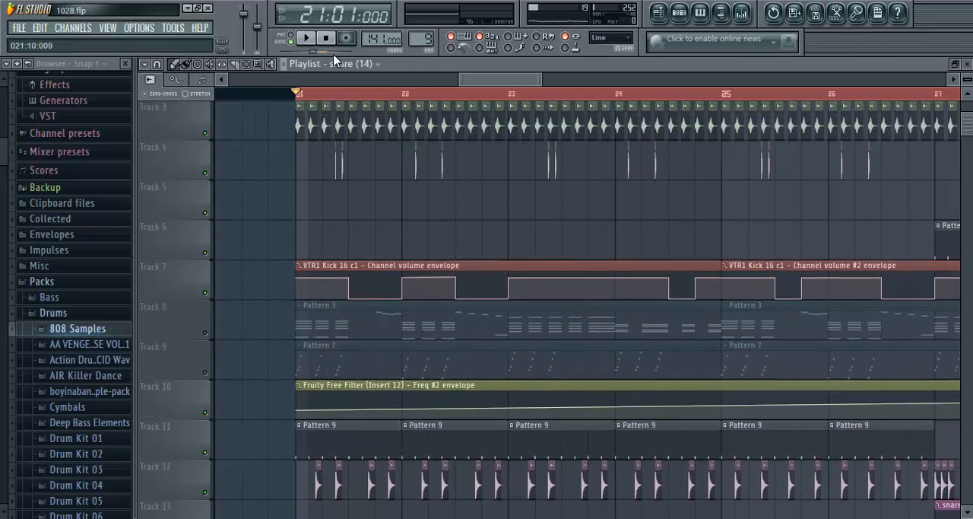
pyautogui.scroll(1, 344, 102)
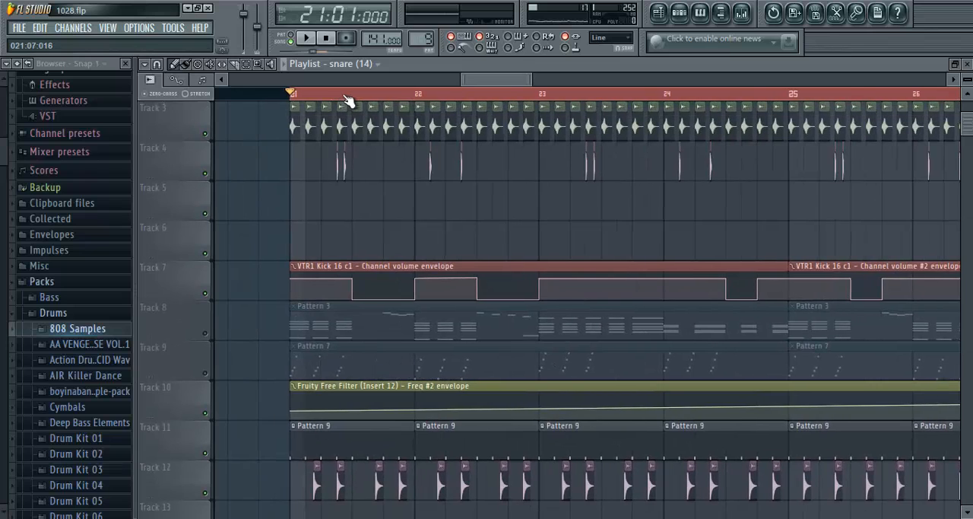
pyautogui.scroll(2, 346, 101)
pyautogui.click(306, 40)
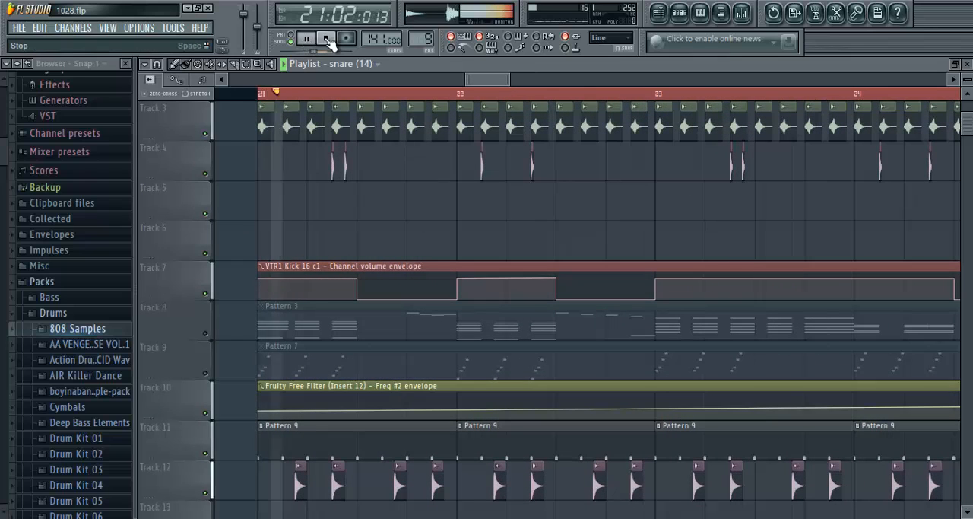
pyautogui.scroll(-4, 355, 102)
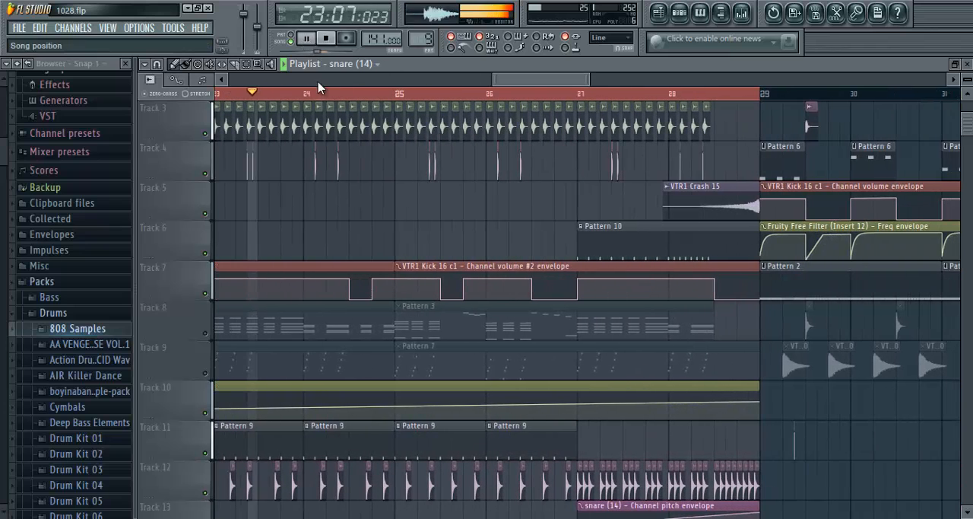
pyautogui.click(309, 41)
# - Set the playlist time selection across bars 25 to 28
pyautogui.scroll(2, 439, 90)
pyautogui.moveTo(265, 97); pyautogui.dragTo(388, 99)
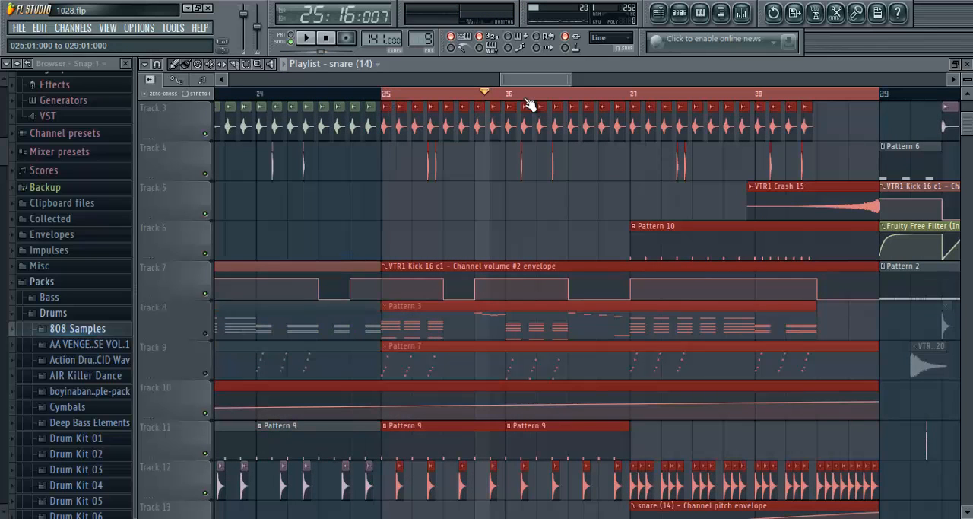
pyautogui.moveTo(530, 101); pyautogui.dragTo(546, 100)
pyautogui.moveTo(400, 103); pyautogui.dragTo(386, 97)
pyautogui.moveTo(533, 76); pyautogui.dragTo(535, 83)
# - Examine the snare clips on Track 12 and play the selected section from bar 25
pyautogui.scroll(2, 479, 102)
pyautogui.scroll(-3, 411, 335)
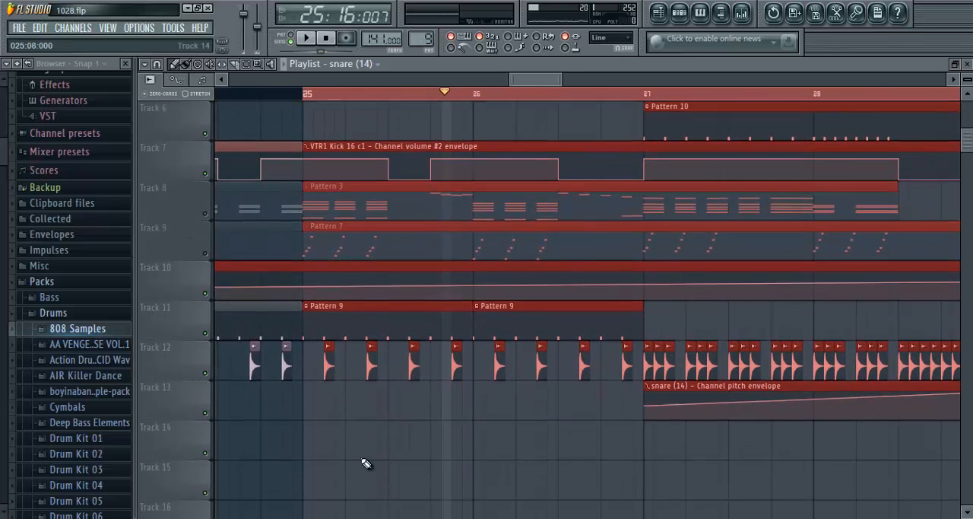
pyautogui.click(362, 458)
pyautogui.rightClick(362, 457)
pyautogui.click(322, 44)
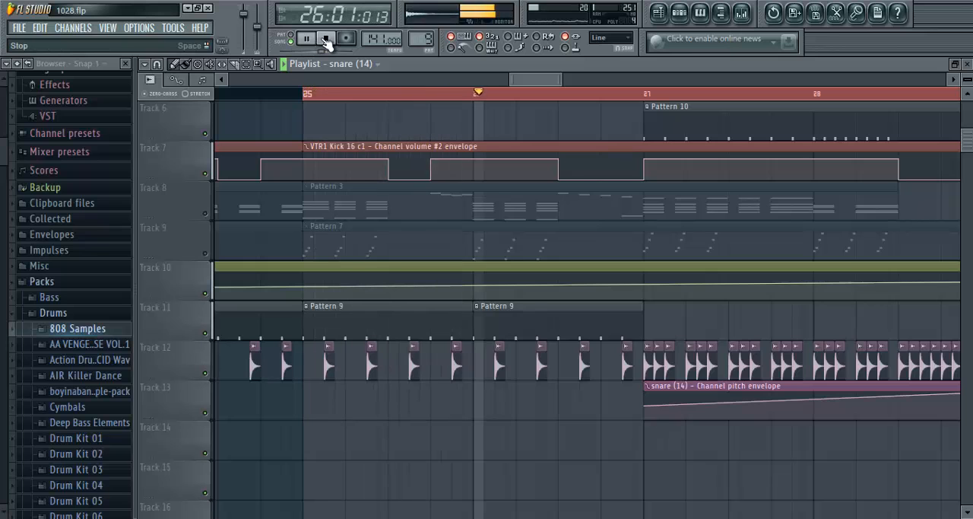
# - Follow the snare build-up's playback from bar 26 and pause it in bar 28
pyautogui.moveTo(530, 80); pyautogui.dragTo(544, 80)
pyautogui.scroll(-3, 520, 97)
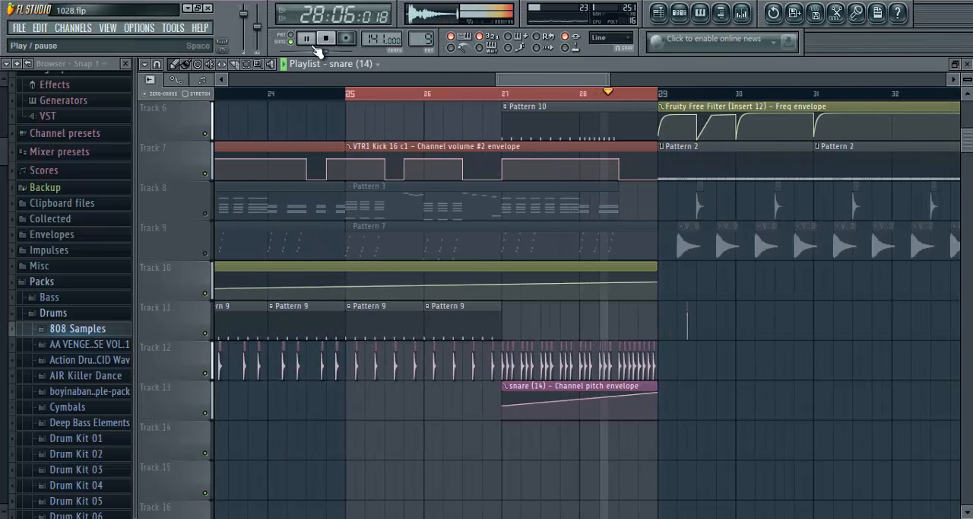
pyautogui.click(305, 38)
# - Open Pattern 10 from Track 6, play its clap (4) and clap (13) steps in pattern mode, and close the step sequencer
pyautogui.scroll(3, 613, 101)
pyautogui.scroll(1, 613, 101)
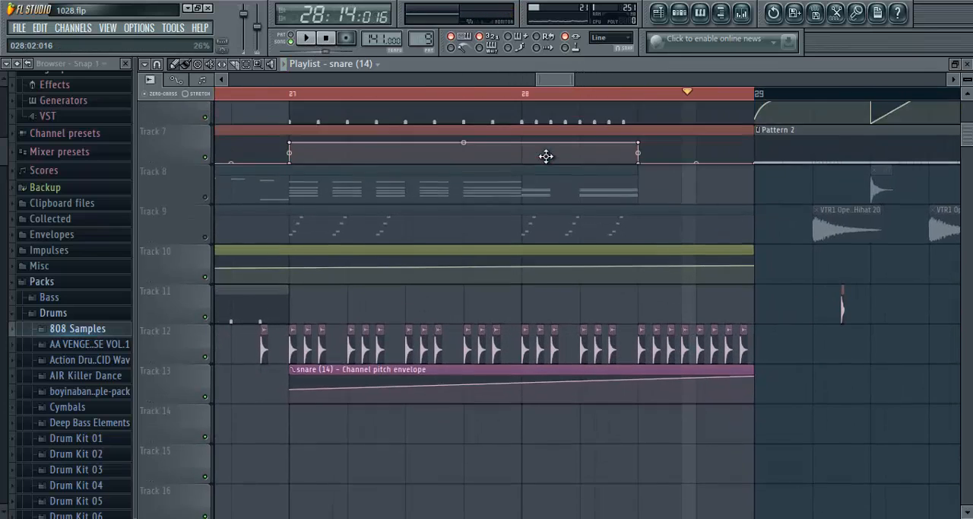
pyautogui.scroll(4, 548, 156)
pyautogui.doubleClick(441, 265)
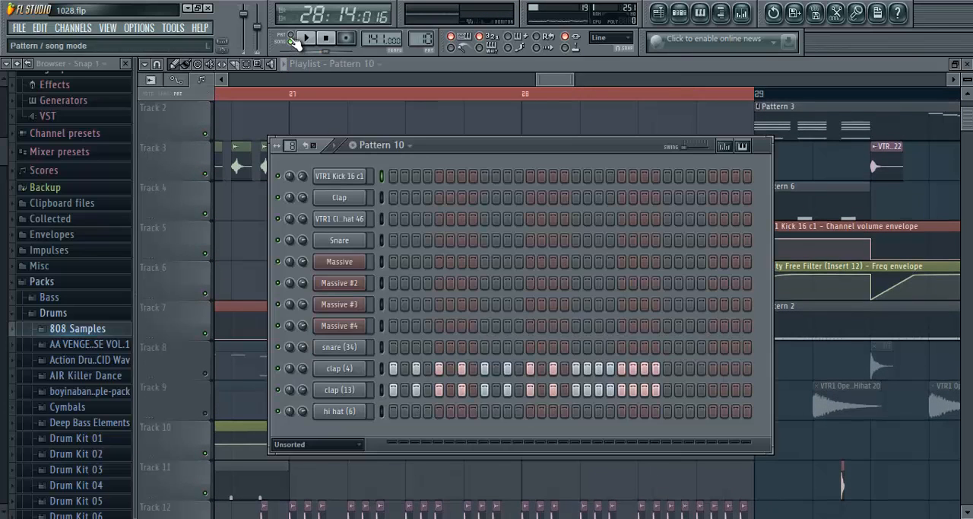
pyautogui.click(305, 38)
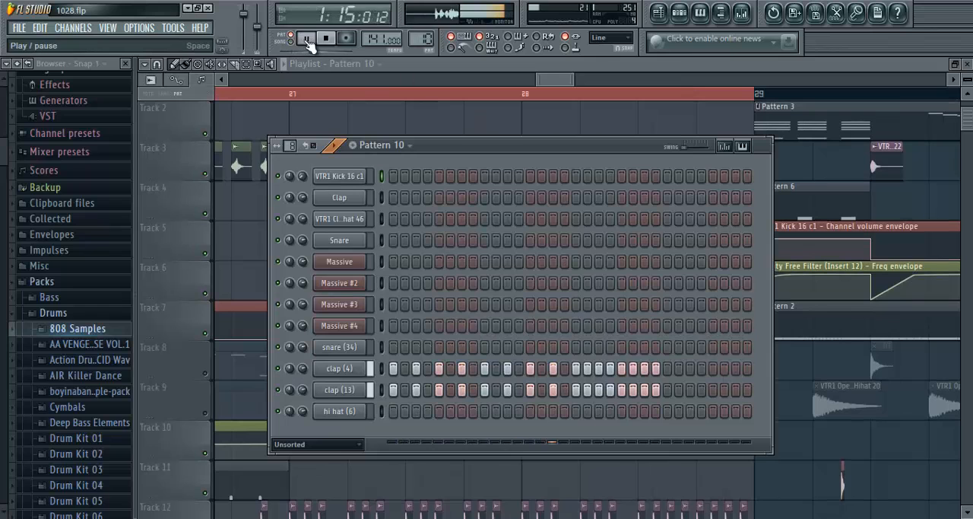
pyautogui.click(307, 38)
pyautogui.press('F6')
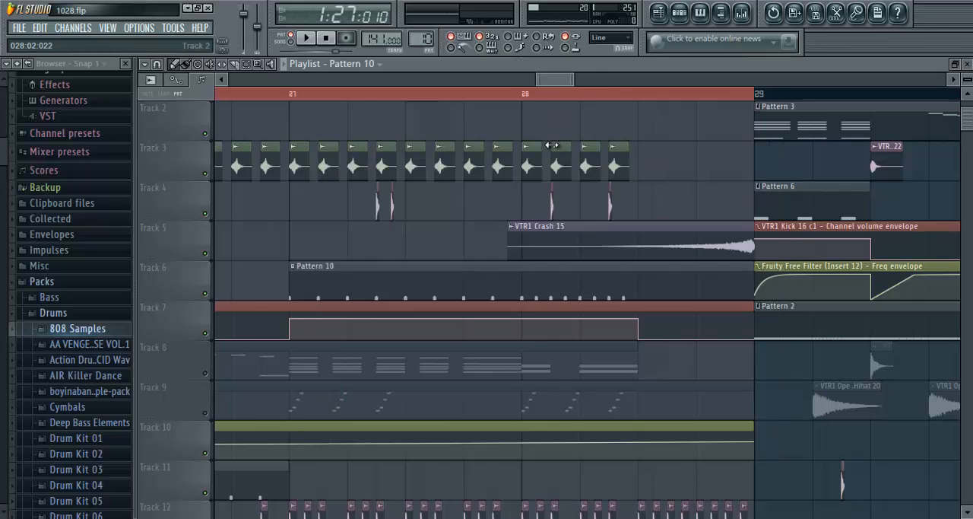
# - Set the playlist time selection across bars 27 and 28 and play that section in song mode, pausing near its end
pyautogui.scroll(-3, 546, 164)
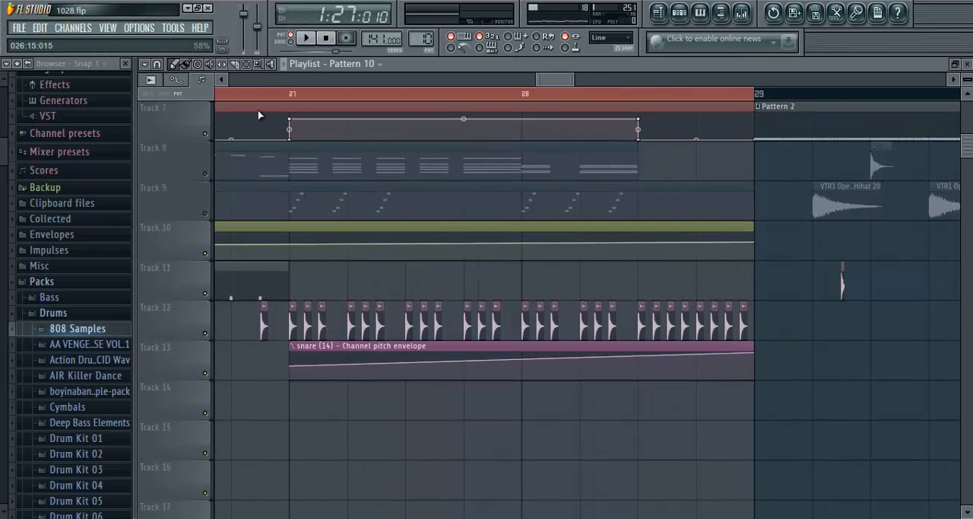
pyautogui.moveTo(261, 94); pyautogui.dragTo(295, 98)
pyautogui.click(327, 38)
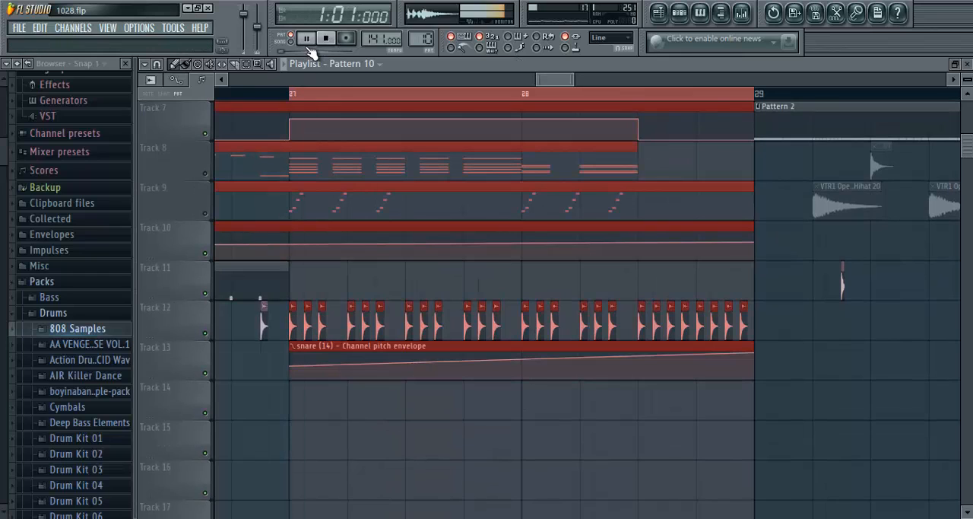
pyautogui.click(286, 41)
pyautogui.click(306, 38)
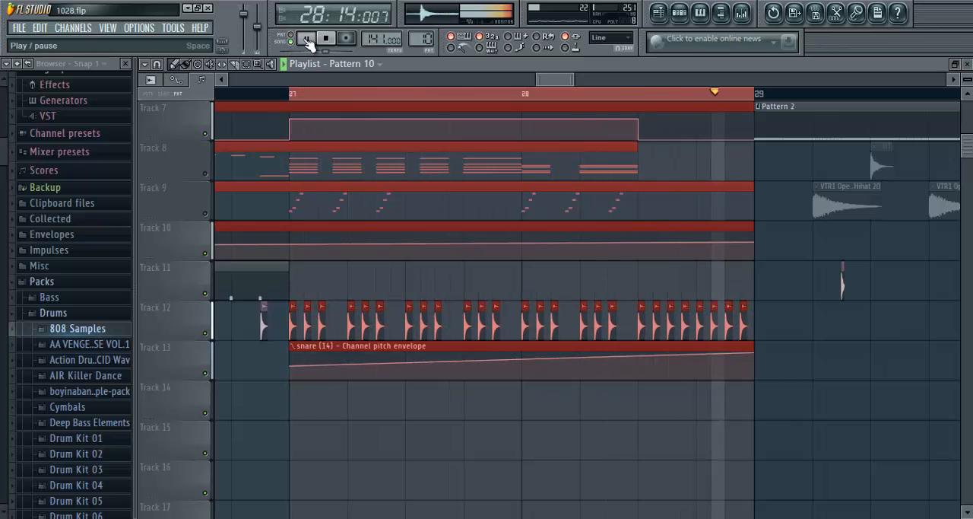
pyautogui.click(307, 40)
# - Clear the clip selection and open the channel settings of a snare (14) clip on Track 12 in bar 27
pyautogui.click(470, 392)
pyautogui.rightClick(489, 385)
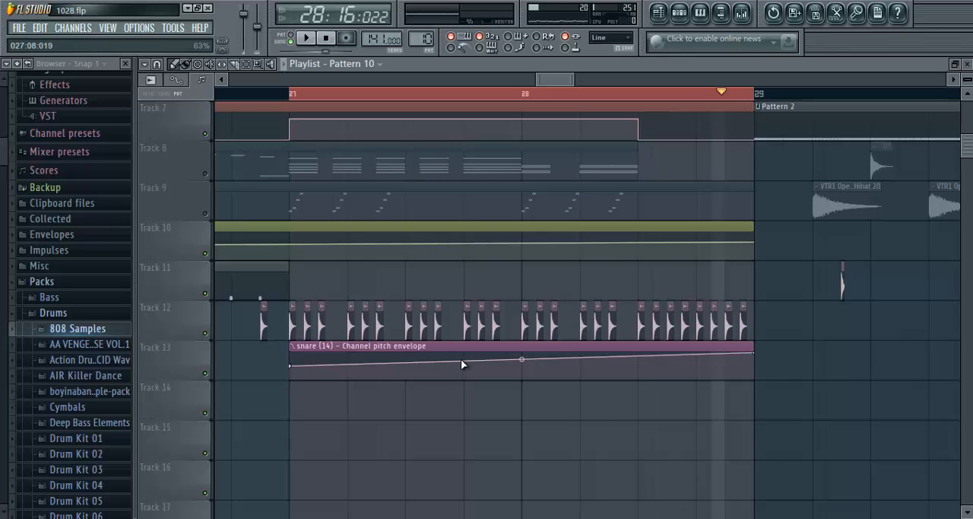
pyautogui.doubleClick(318, 329)
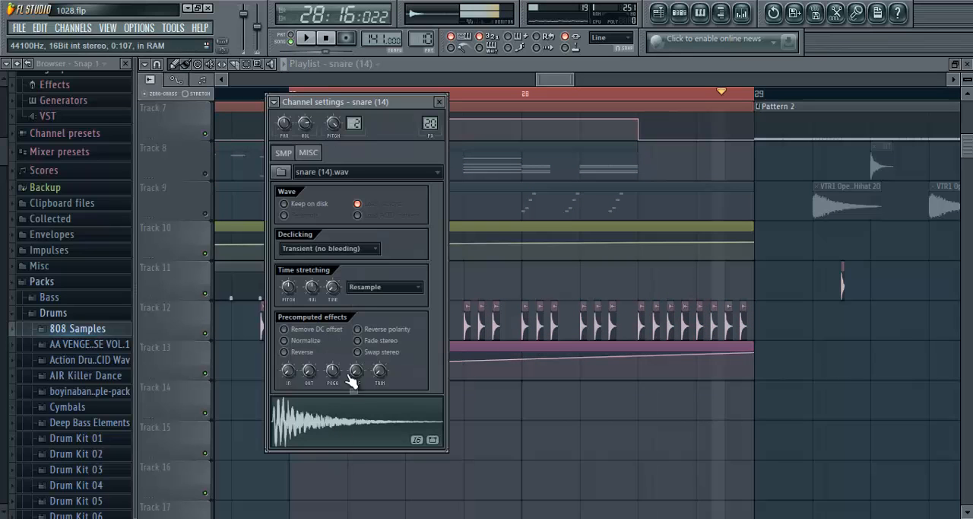
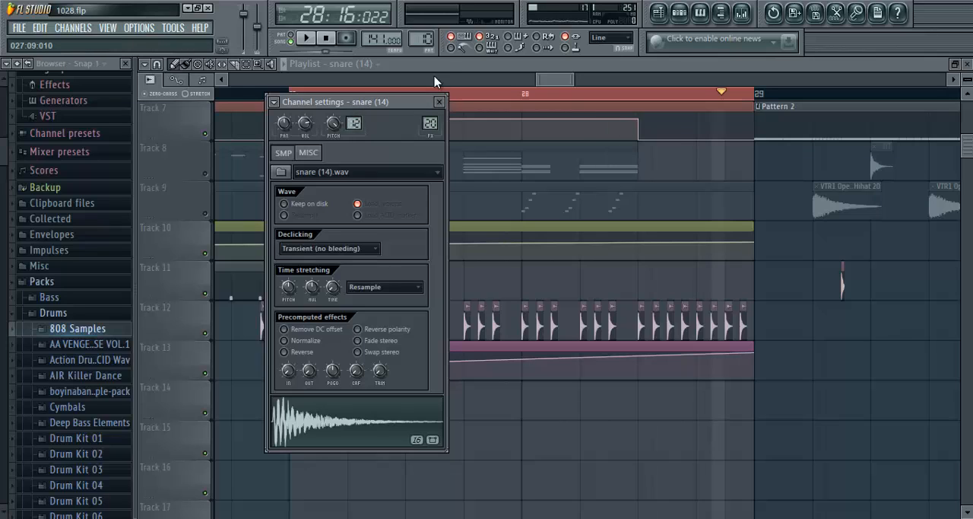
# - Close the snare (14) channel settings, play the pitch build-up in the selected bars 27 and 28, and stop playback
pyautogui.click(439, 102)
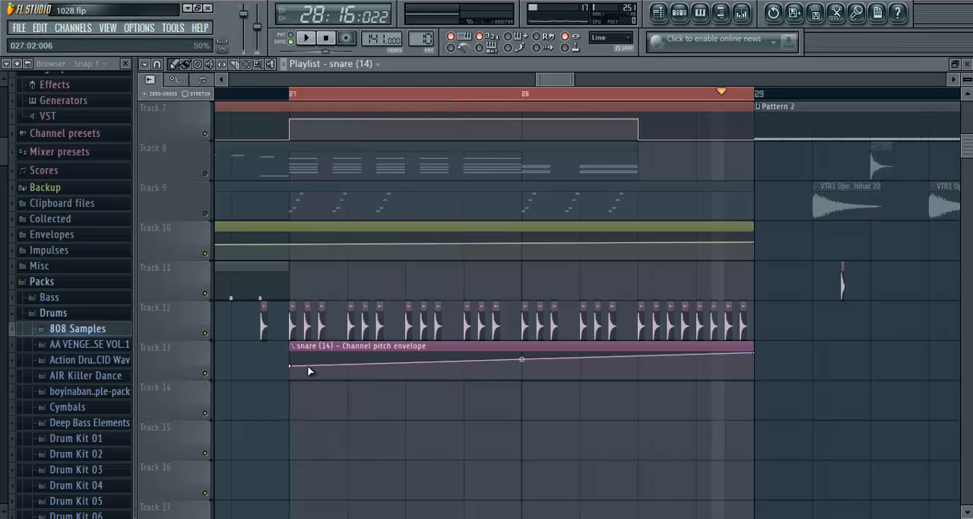
pyautogui.click(305, 38)
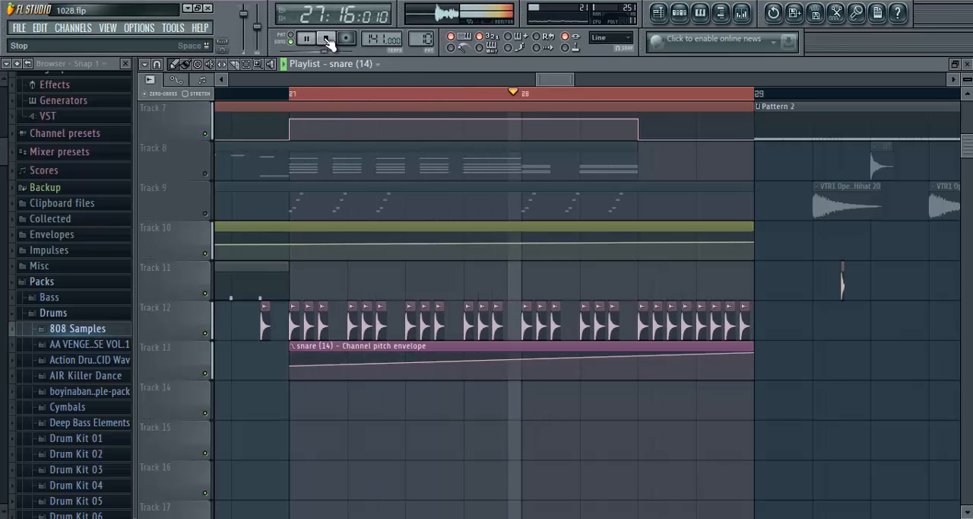
pyautogui.click(328, 39)
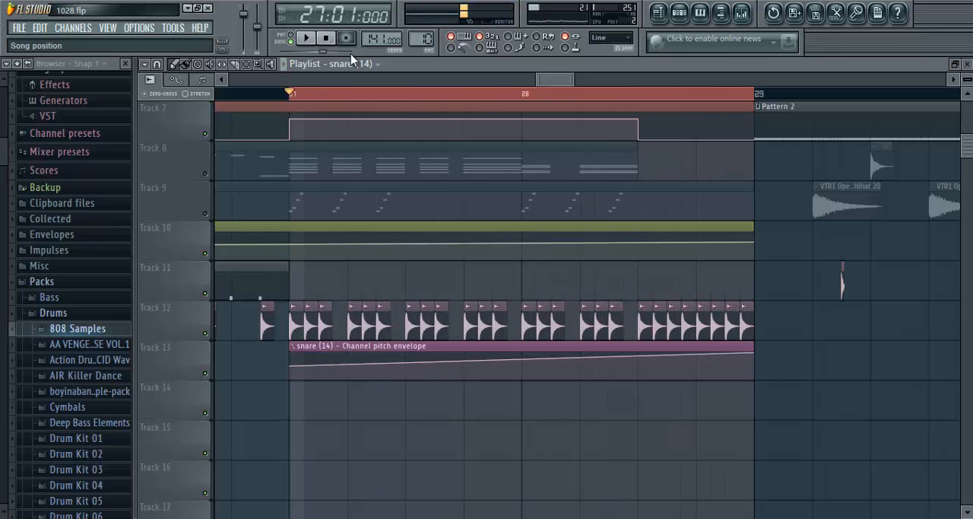
# - Open the channel settings of the VTR1 Crash 15 clip on Track 5, examine its sample and reverse setting, and close them
pyautogui.scroll(-4, 356, 93)
pyautogui.scroll(6, 396, 216)
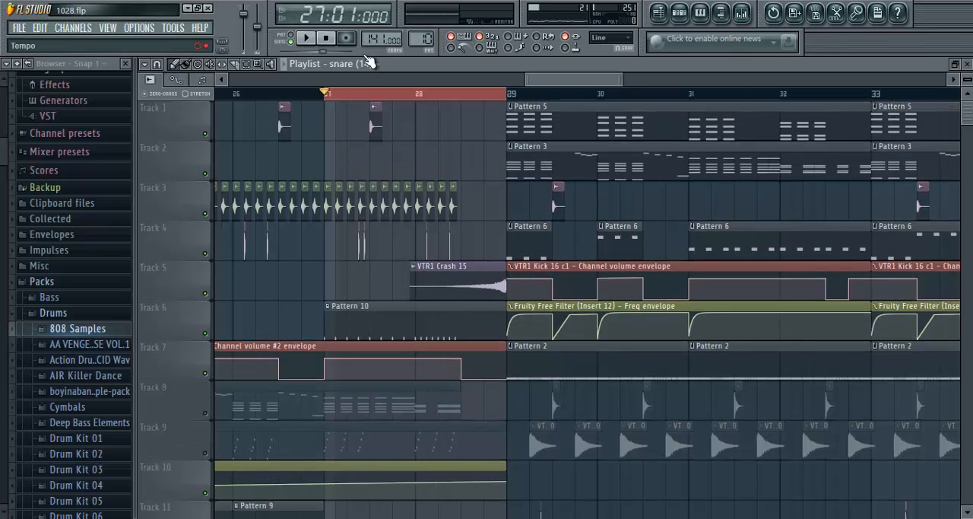
pyautogui.scroll(4, 431, 93)
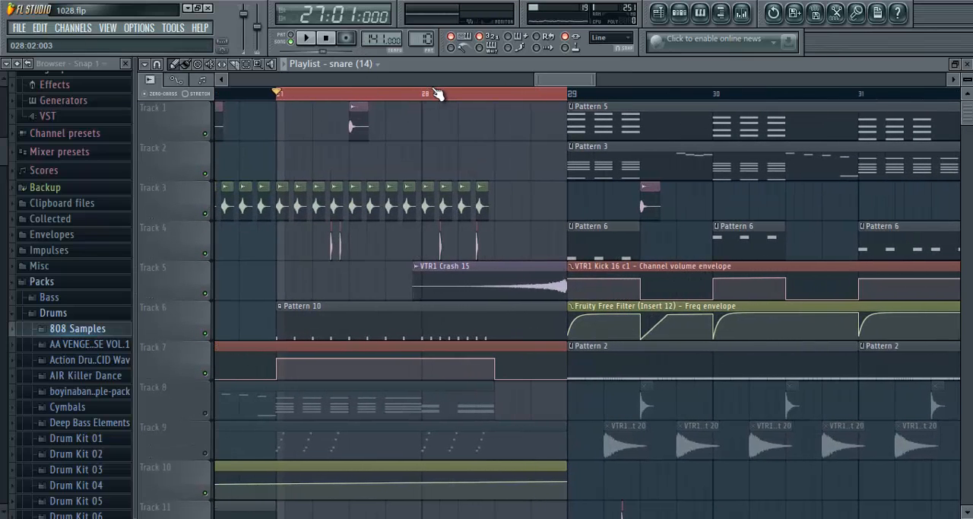
pyautogui.scroll(1, 438, 93)
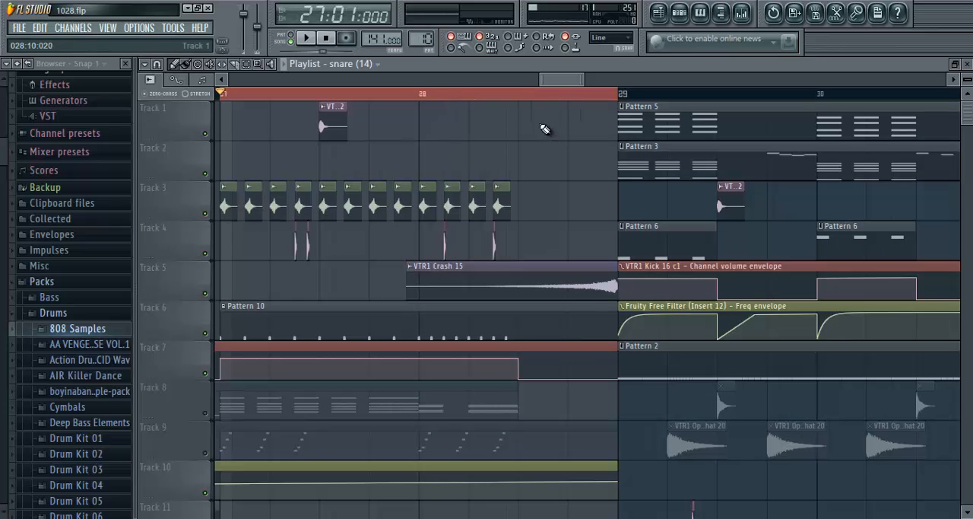
pyautogui.doubleClick(459, 267)
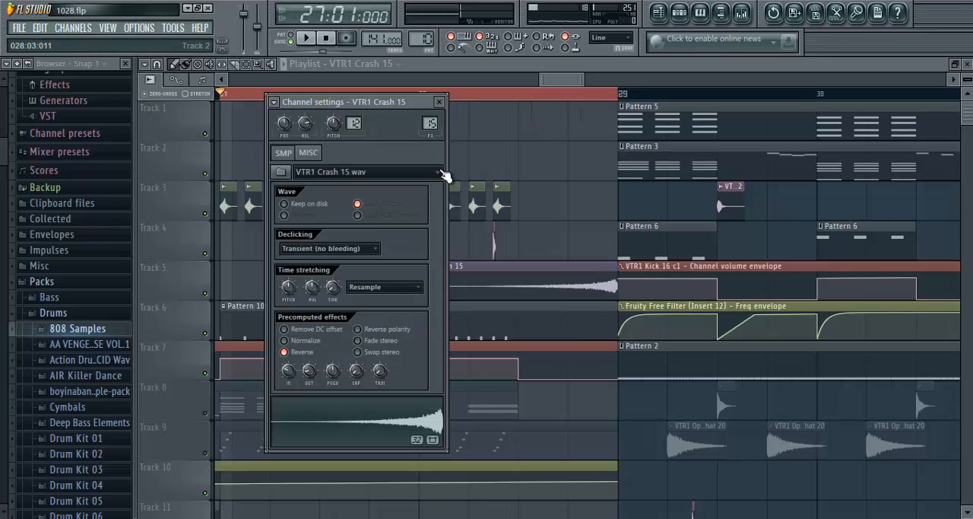
pyautogui.click(439, 101)
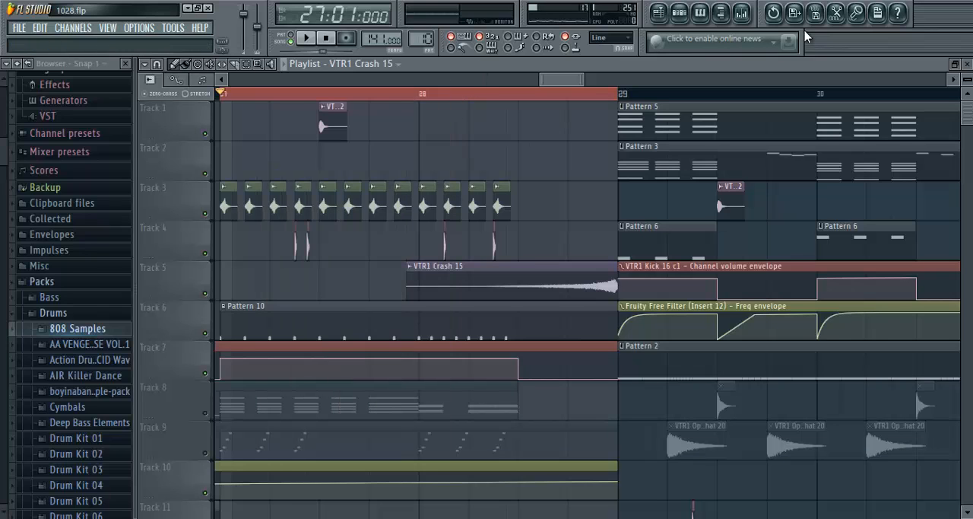
# - Open TAL Reverb II on the VTR1 Crash 15 mixer insert and set wet to -12.9 dB, low gain to -5.5 dB and room size to 0.46
pyautogui.click(741, 12)
pyautogui.click(858, 153)
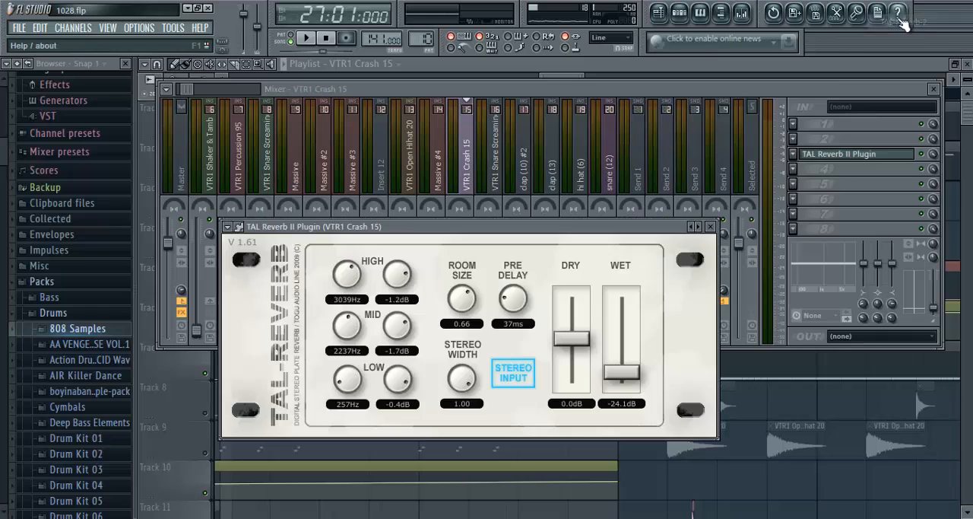
pyautogui.click(633, 357)
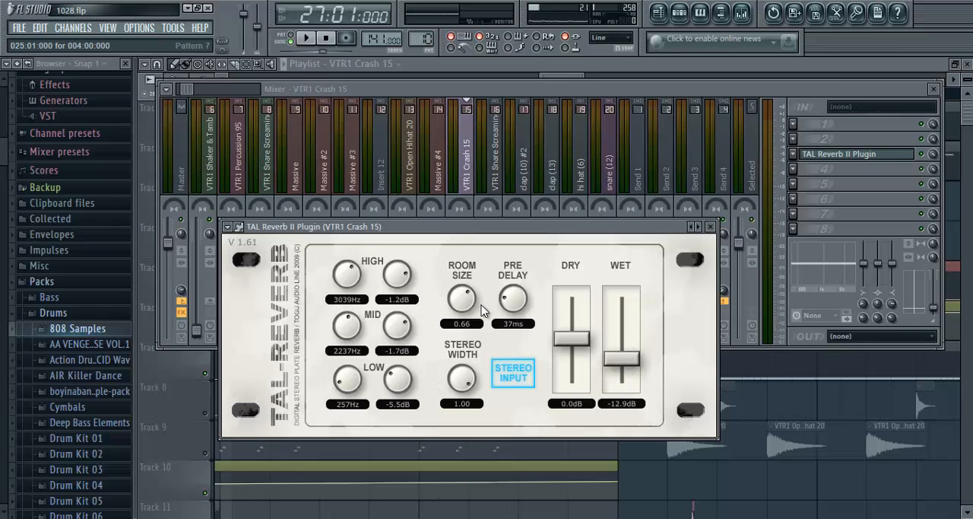
# - Play the build-up, leave the mixer for the playlist, extend the time selection through bar 29, and stop playback
pyautogui.press('space')
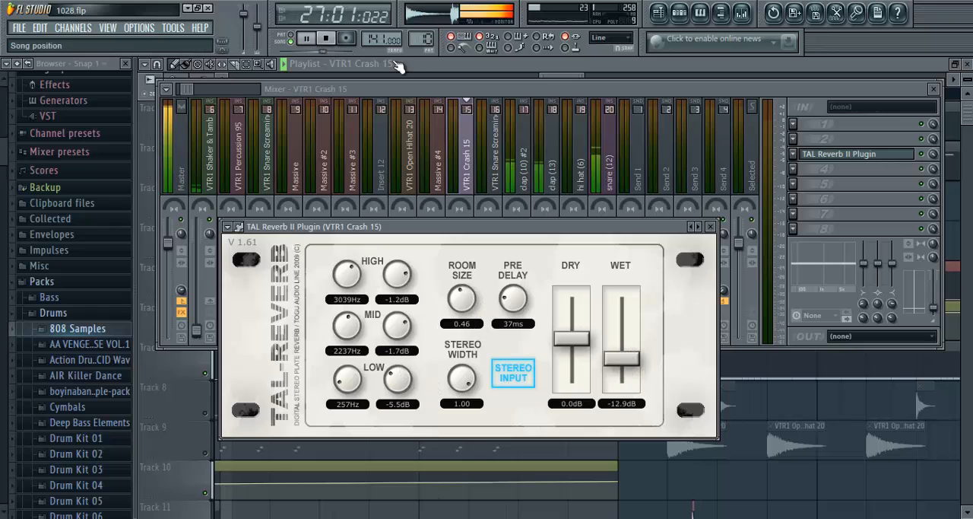
pyautogui.click(570, 77)
pyautogui.moveTo(622, 99); pyautogui.dragTo(818, 94)
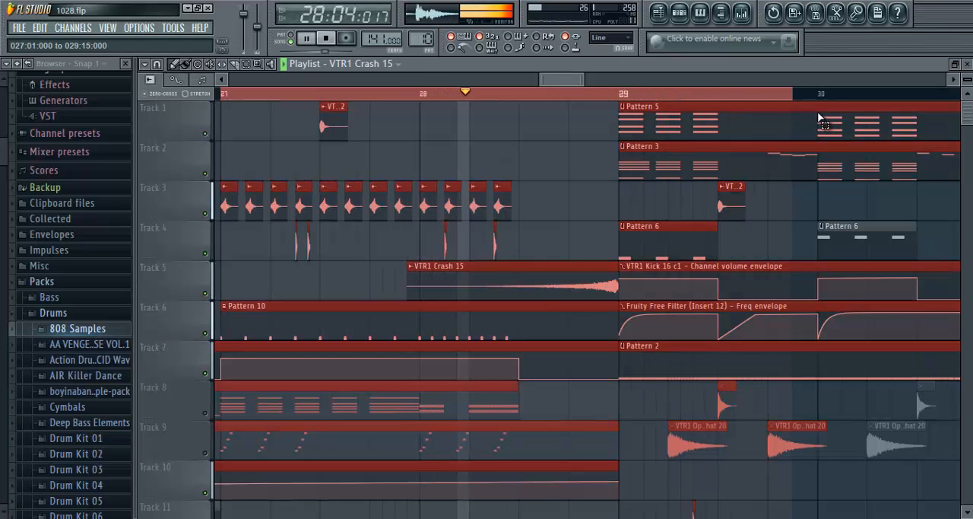
pyautogui.click(333, 42)
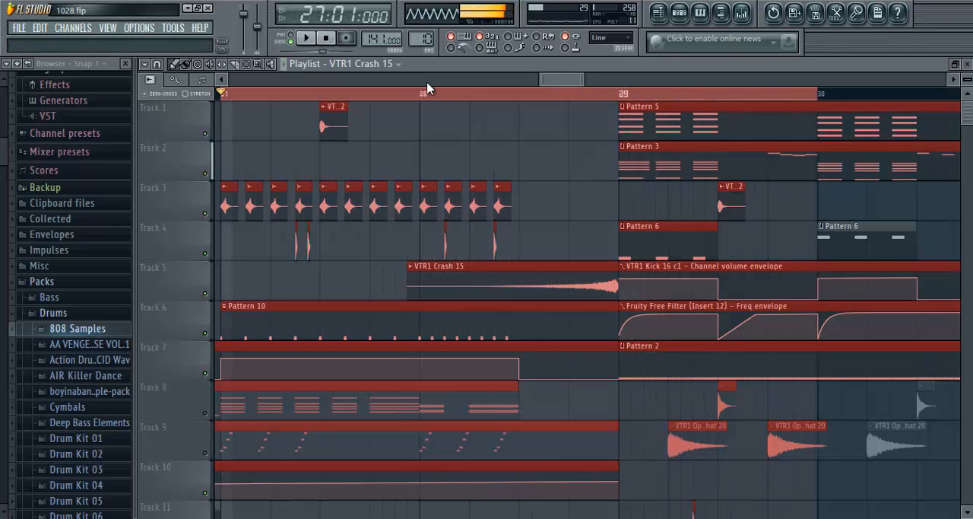
# - Unmute all the playlist tracks using Track 1's mute controls
pyautogui.scroll(-4, 406, 94)
pyautogui.rightClick(207, 136)
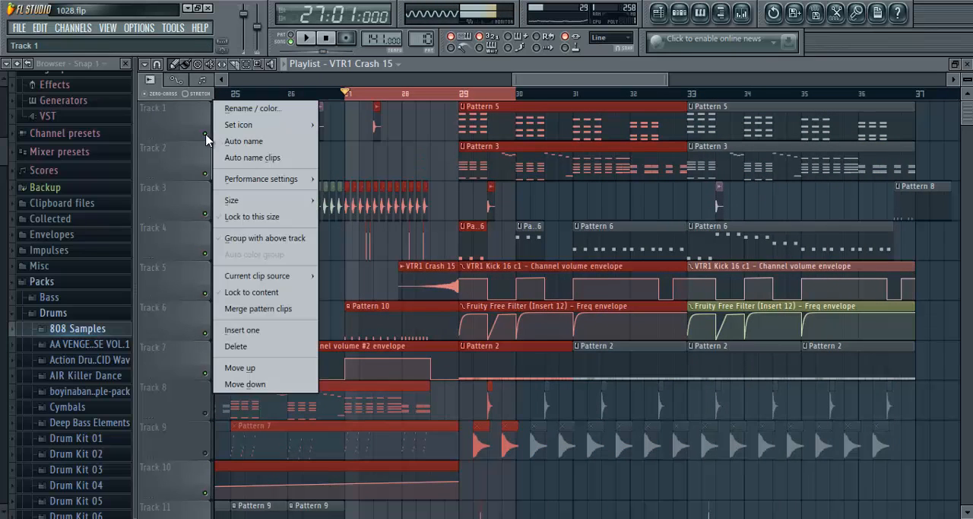
pyautogui.rightClick(206, 135)
pyautogui.rightClick(206, 135)
# - Play from bar 27 with all tracks audible, extend the time selection through bar 37, and clear the clip selection
pyautogui.click(314, 41)
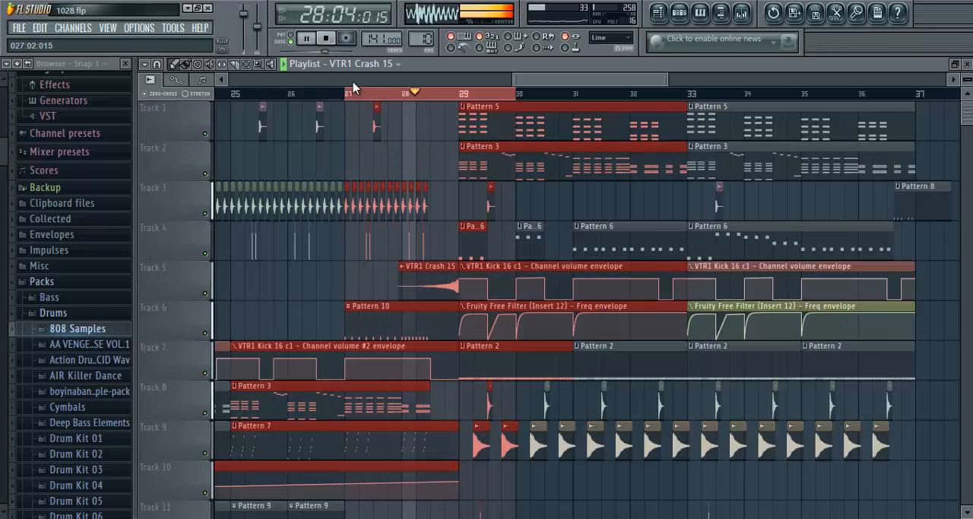
pyautogui.moveTo(430, 99); pyautogui.dragTo(689, 110)
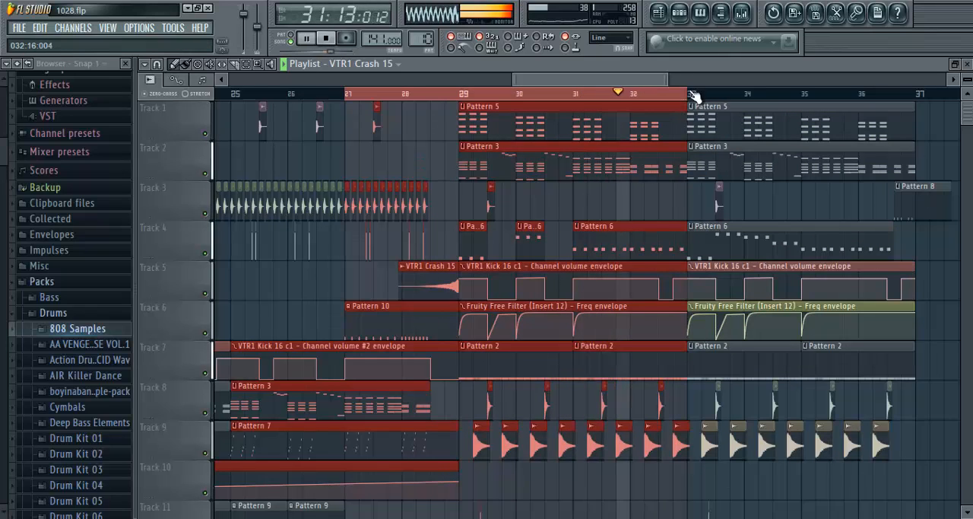
pyautogui.moveTo(691, 92); pyautogui.dragTo(842, 116)
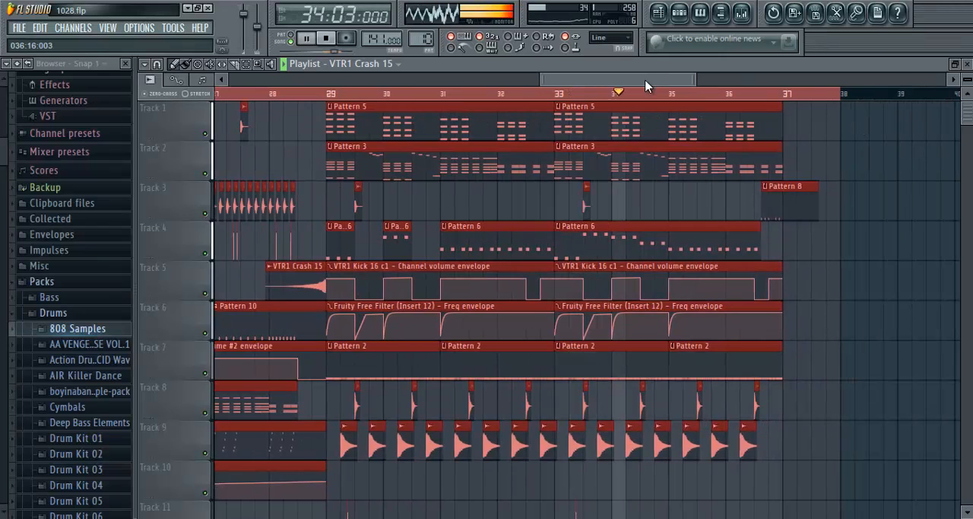
pyautogui.moveTo(647, 81); pyautogui.dragTo(654, 82)
pyautogui.click(831, 248)
pyautogui.rightClick(833, 246)
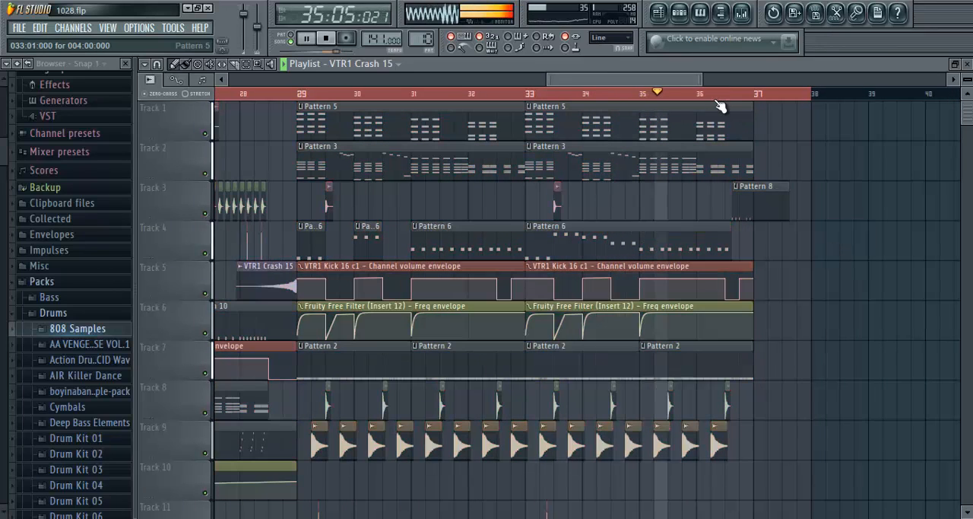
# - Follow the drop's playback up to bar 37 and stop the song
pyautogui.scroll(3, 586, 83)
pyautogui.moveTo(587, 82); pyautogui.dragTo(596, 81)
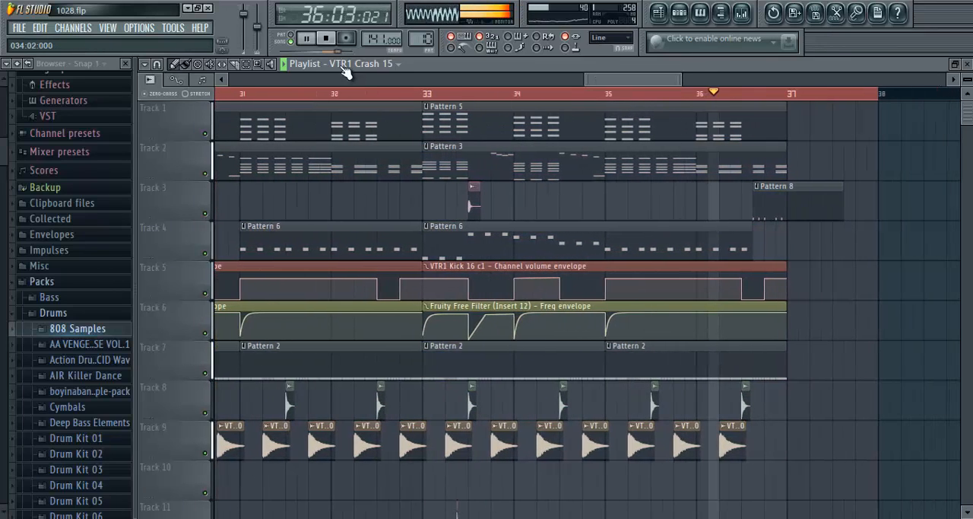
pyautogui.click(306, 38)
pyautogui.scroll(-3, 315, 94)
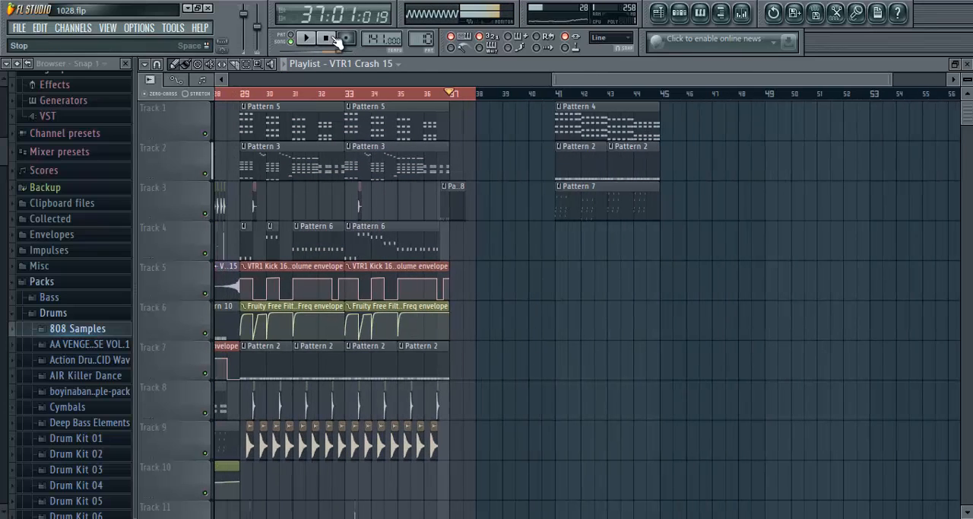
pyautogui.click(328, 38)
# - Extend the playlist time selection back to bar 21, and look through the drum sample packs in the browser
pyautogui.moveTo(567, 80); pyautogui.dragTo(435, 85)
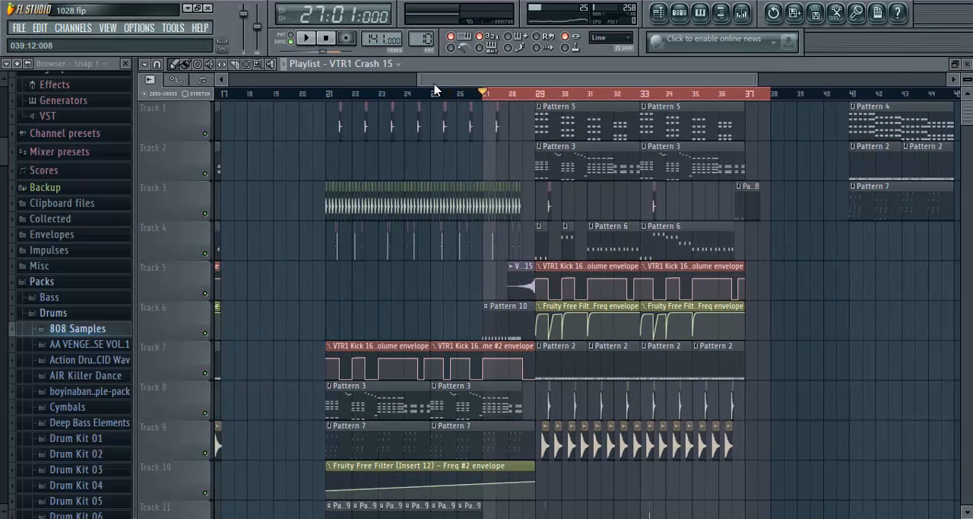
pyautogui.scroll(-4, 487, 228)
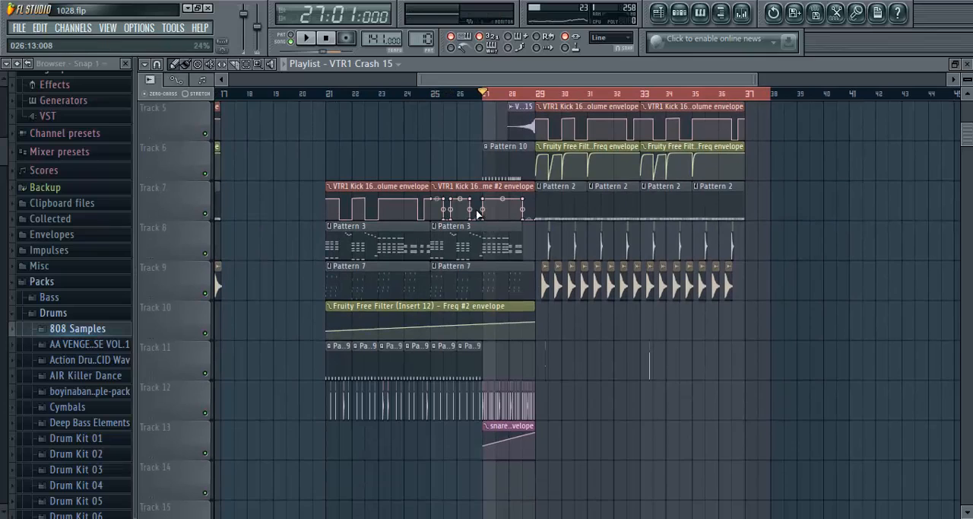
pyautogui.scroll(4, 510, 172)
pyautogui.moveTo(486, 95); pyautogui.dragTo(322, 115)
pyautogui.scroll(-1, 335, 103)
pyautogui.scroll(4, 335, 103)
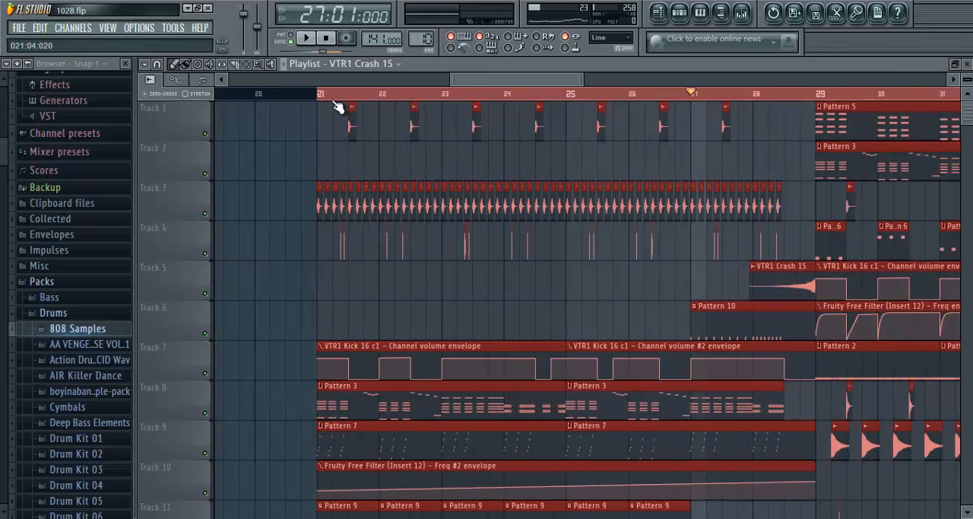
pyautogui.moveTo(473, 89); pyautogui.dragTo(438, 97)
pyautogui.scroll(-15, 22, 412)
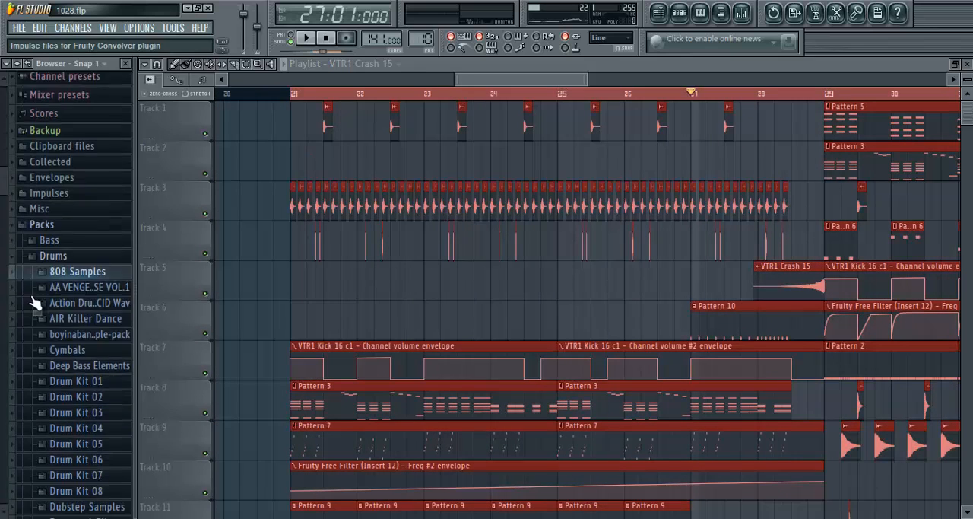
pyautogui.scroll(-2, 95, 284)
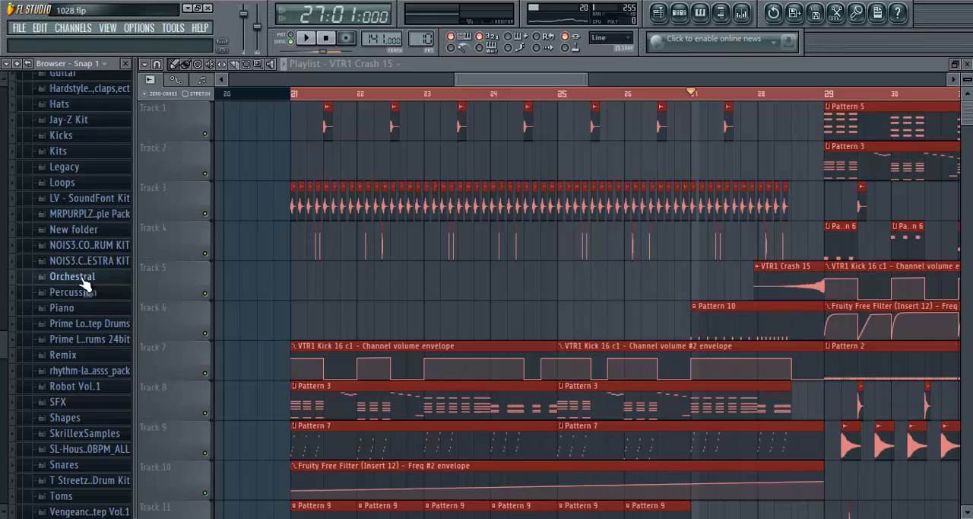
# - Set the playlist time selection across bars 1 to 4 at the start of the song
pyautogui.scroll(-5, 303, 97)
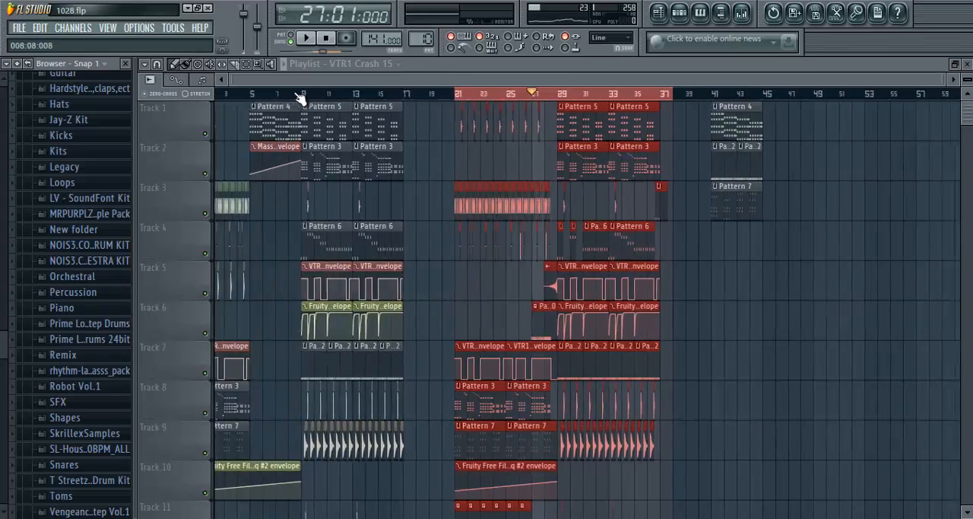
pyautogui.scroll(6, 300, 94)
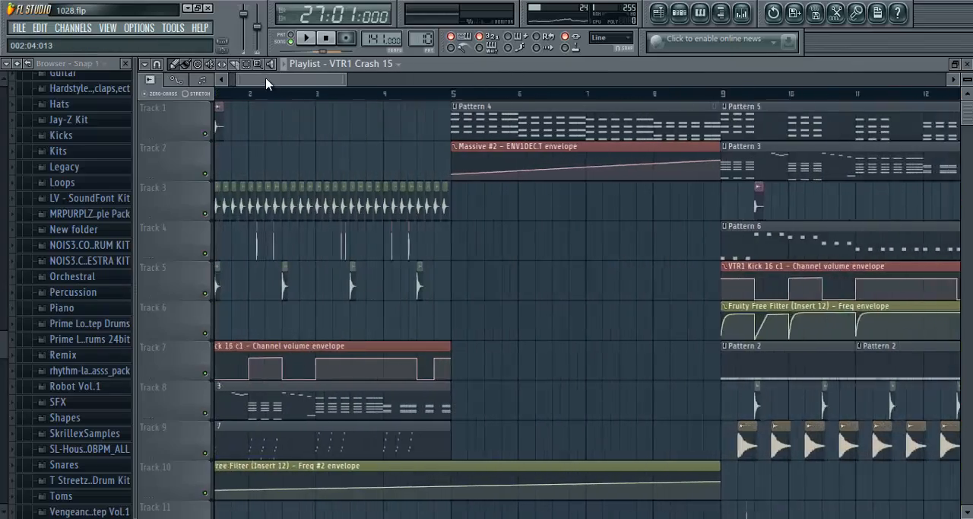
pyautogui.scroll(1, 266, 84)
pyautogui.click(540, 95)
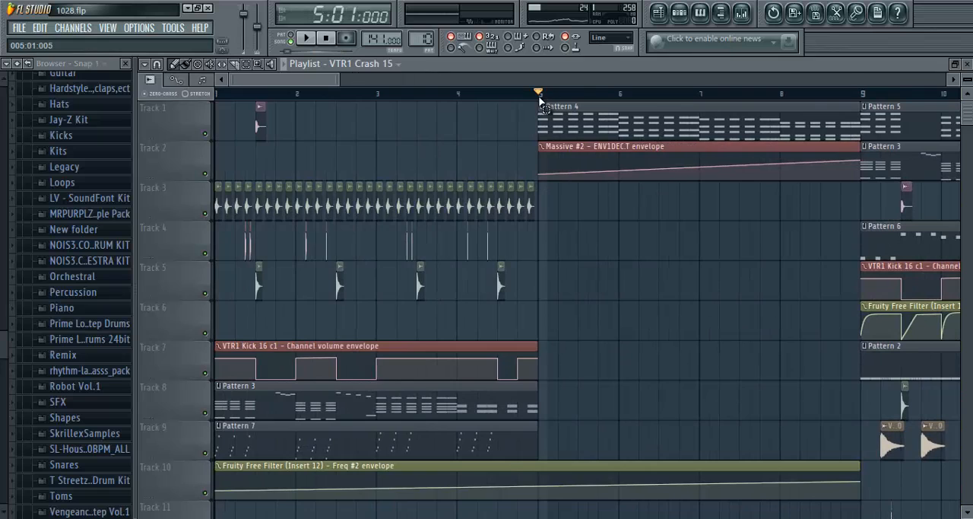
pyautogui.moveTo(539, 100); pyautogui.dragTo(4, 126)
pyautogui.scroll(-5, 449, 263)
pyautogui.click(560, 204)
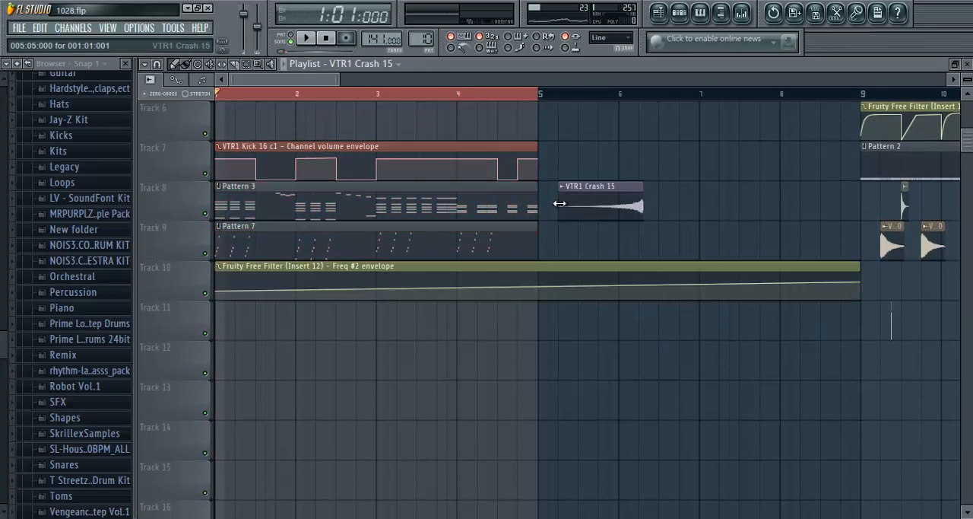
pyautogui.hotkey('ctrl', 'z')
# - Open Pattern 7 from Track 9 in the Massive #4 piano roll, play its notes in pattern mode, and pause in bar 2
pyautogui.scroll(2, 247, 95)
pyautogui.scroll(5, 421, 254)
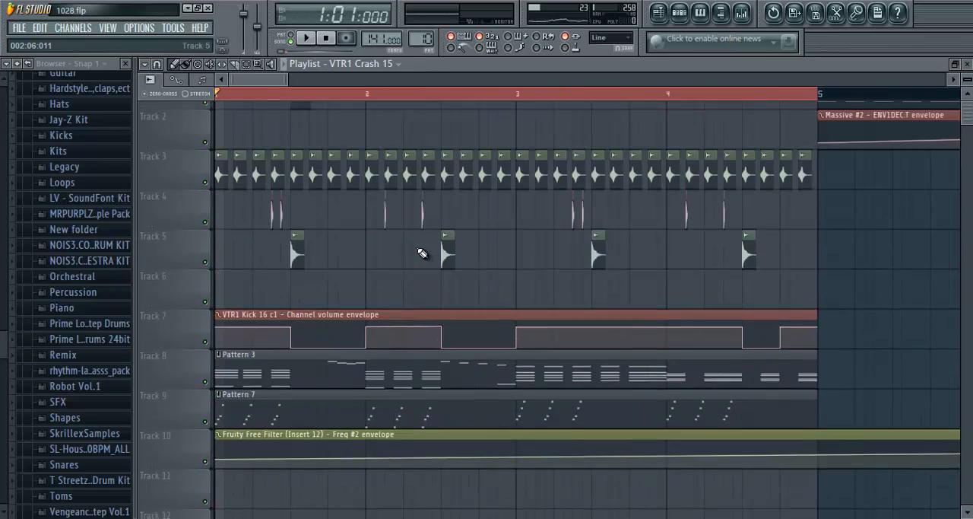
pyautogui.scroll(-1, 289, 97)
pyautogui.scroll(2, 260, 96)
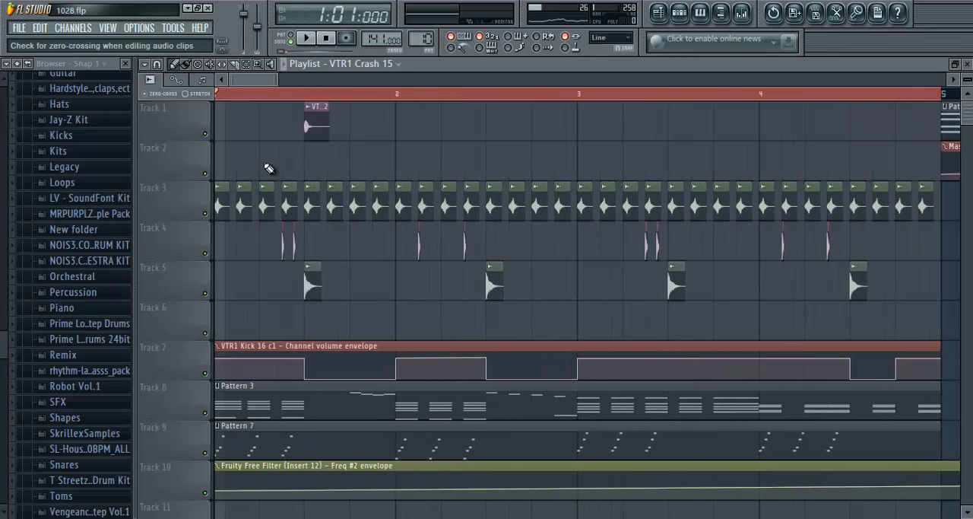
pyautogui.scroll(-2, 310, 168)
pyautogui.scroll(-1, 282, 315)
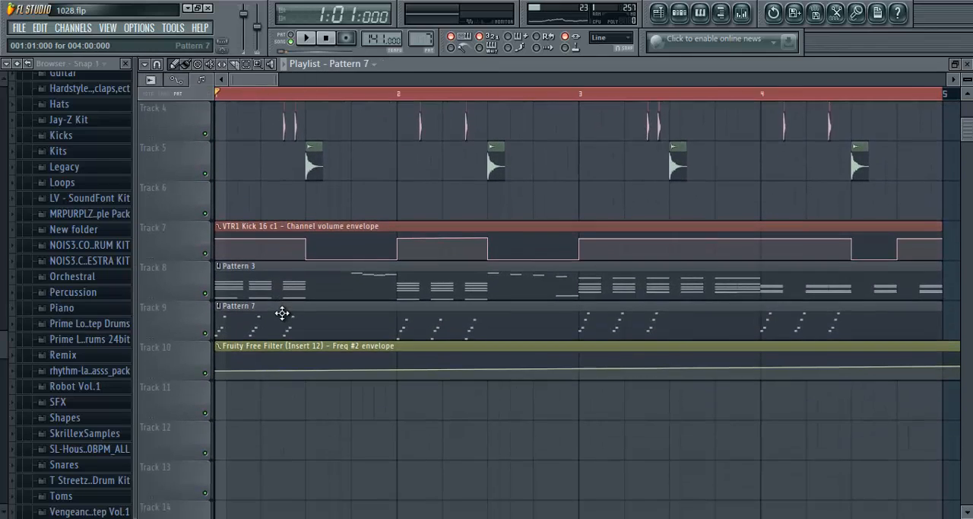
pyautogui.doubleClick(283, 315)
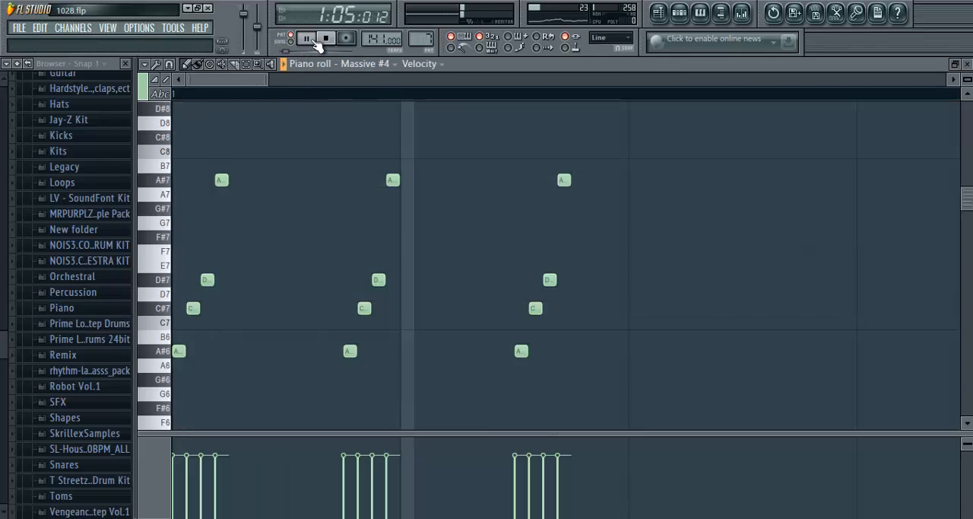
pyautogui.scroll(-2, 335, 99)
pyautogui.scroll(-2, 334, 103)
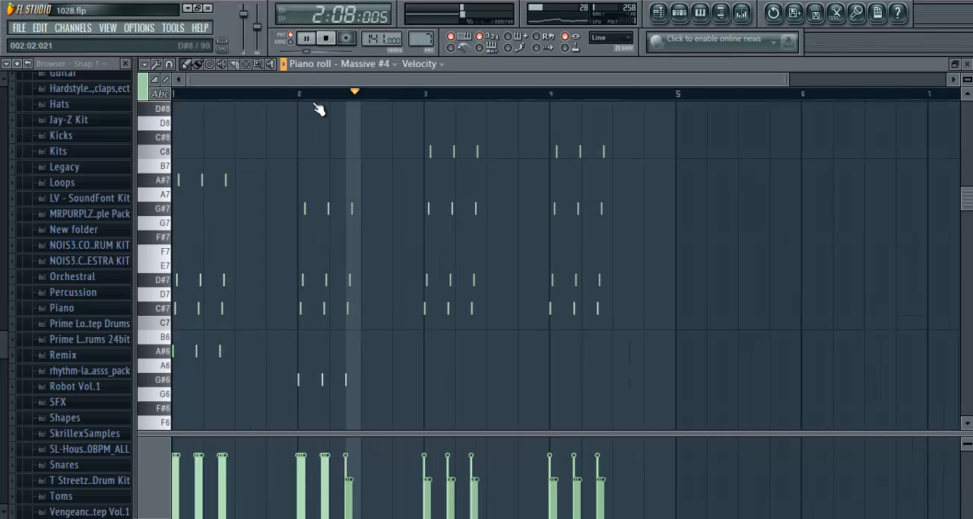
pyautogui.click(307, 39)
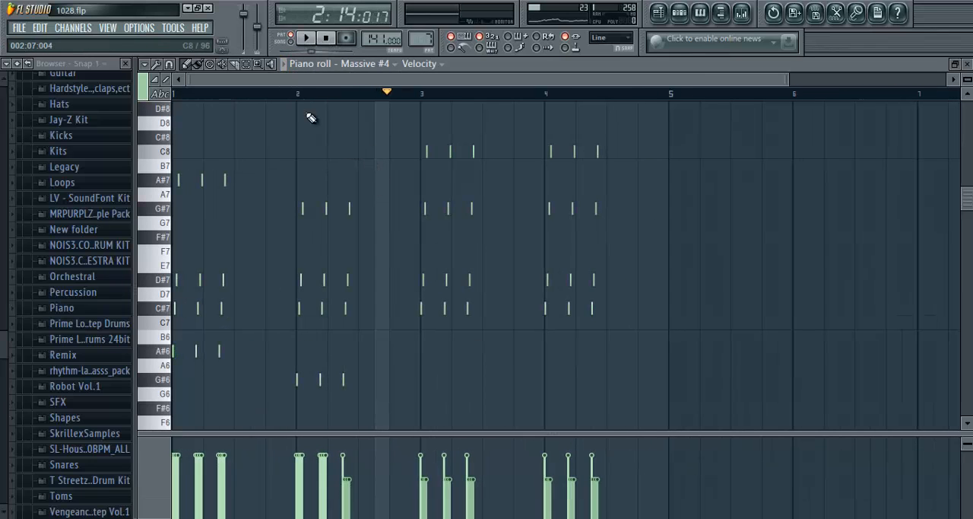
# - Restart Pattern 7 from the beginning and follow its Massive #4 notes in the piano roll through bar 4
pyautogui.scroll(3, 311, 118)
pyautogui.click(326, 38)
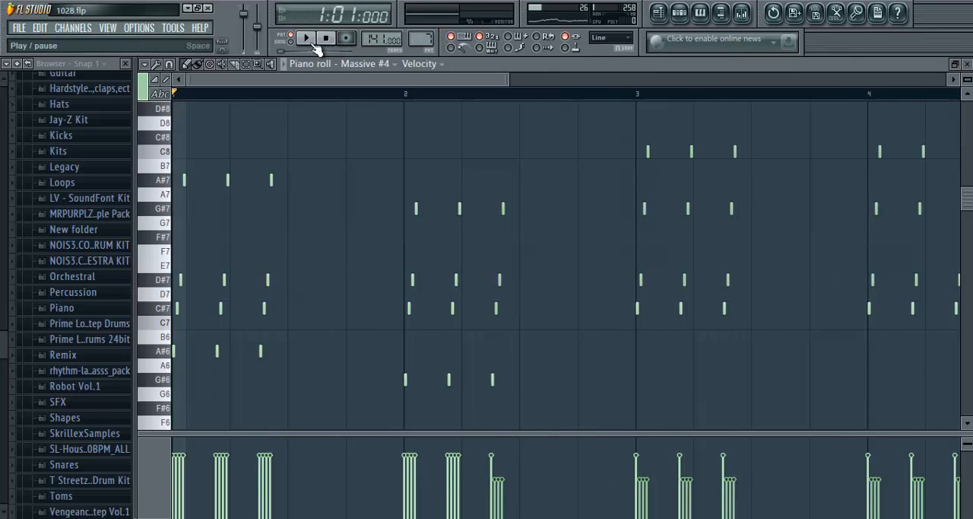
pyautogui.click(314, 43)
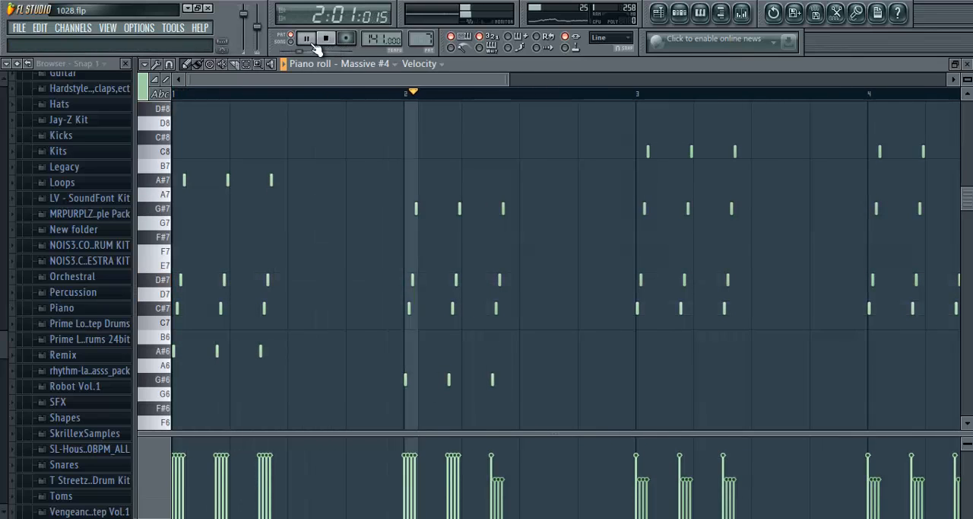
pyautogui.scroll(-2, 330, 97)
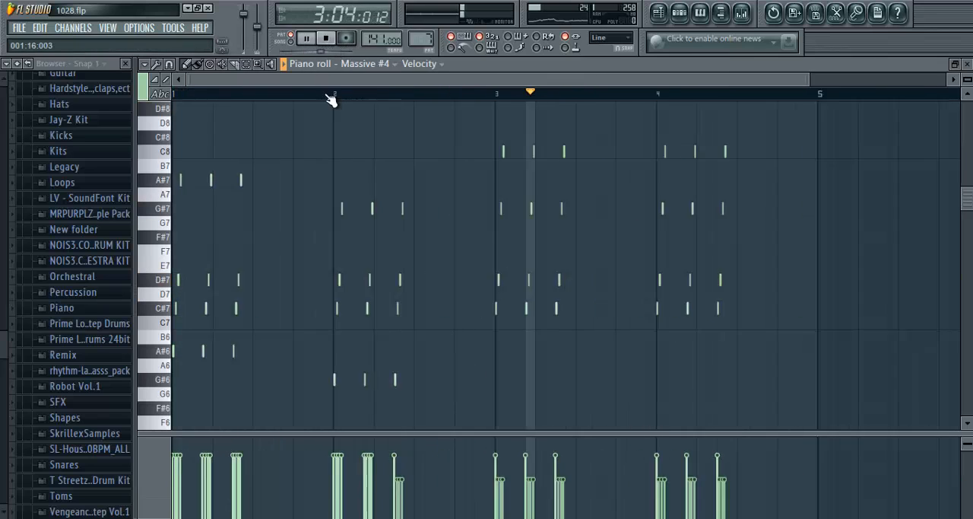
pyautogui.scroll(-2, 331, 99)
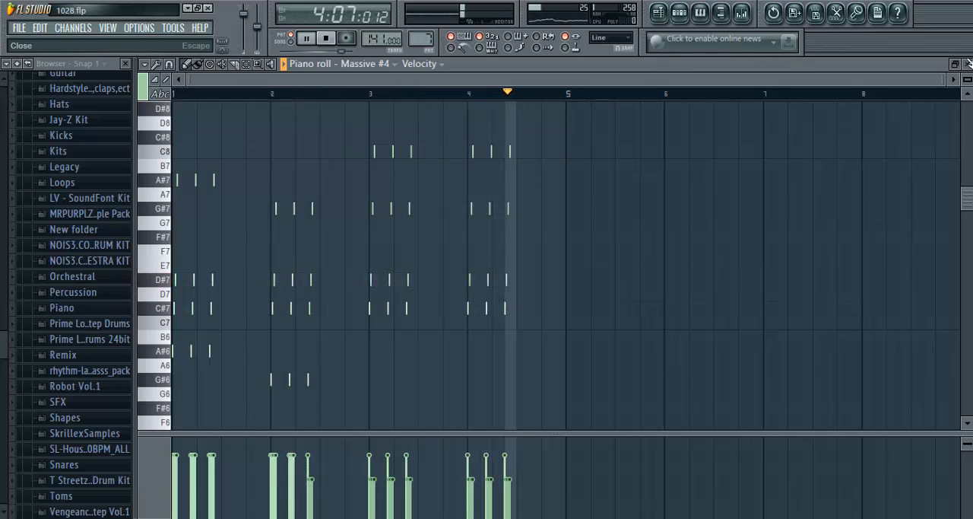
# - Open the Massive #4 synth while the pattern plays, set Filter 1's cutoff to 0.375, and close the synth window
pyautogui.click(968, 63)
pyautogui.click(340, 325)
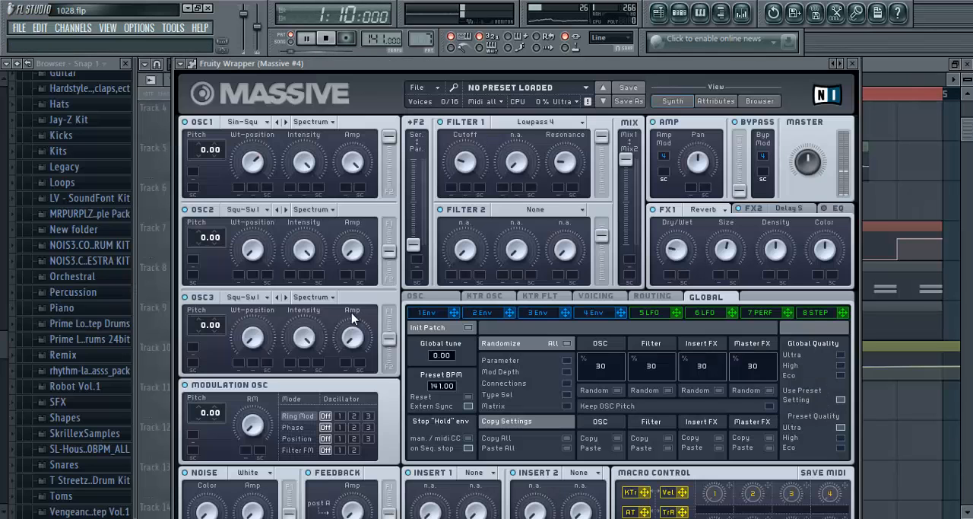
pyautogui.moveTo(477, 166); pyautogui.dragTo(477, 130)
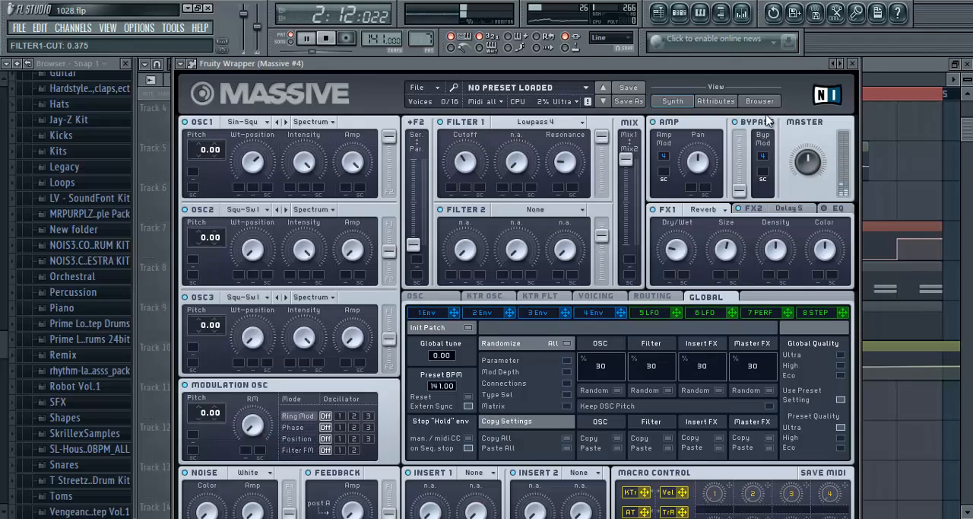
pyautogui.click(853, 64)
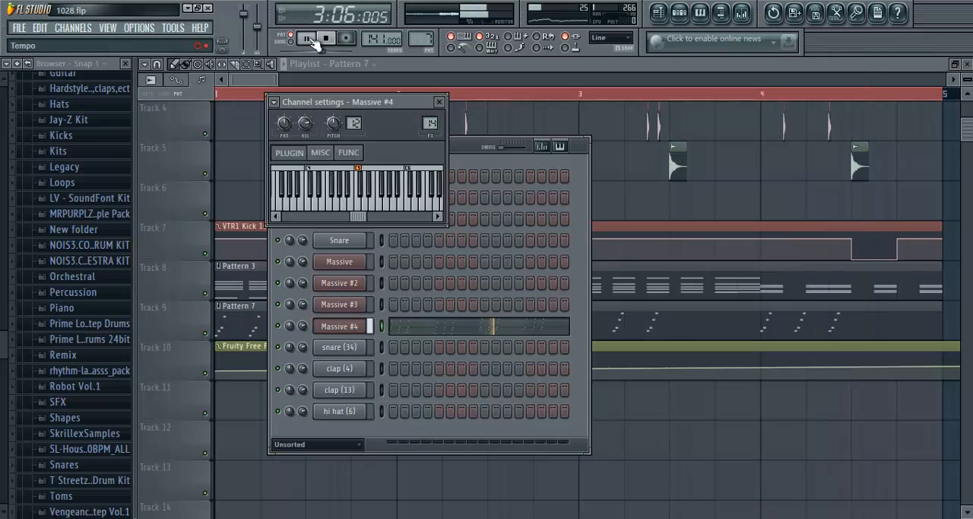
# - Listen to the intro in the playlist in song mode, pausing in bar 3 and stopping playback
pyautogui.click(593, 64)
pyautogui.scroll(-3, 319, 98)
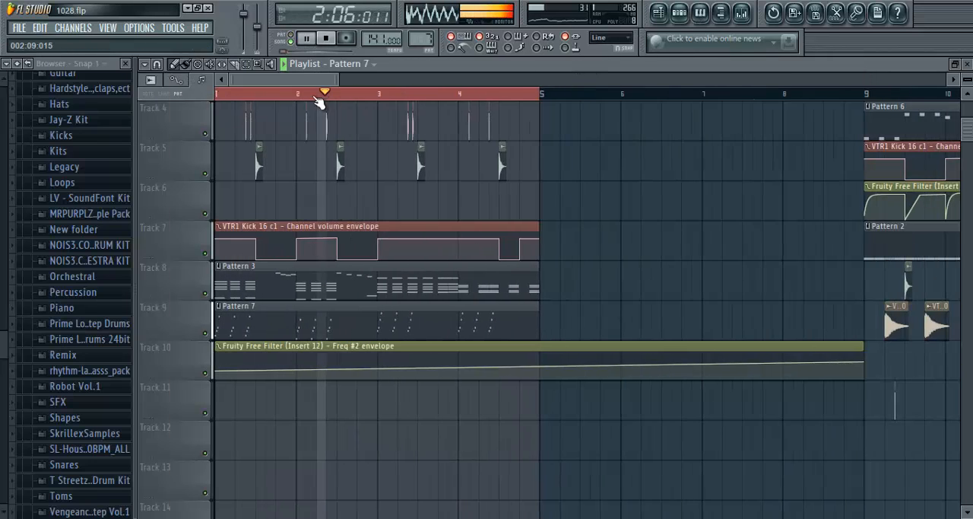
pyautogui.scroll(2, 320, 99)
pyautogui.click(306, 38)
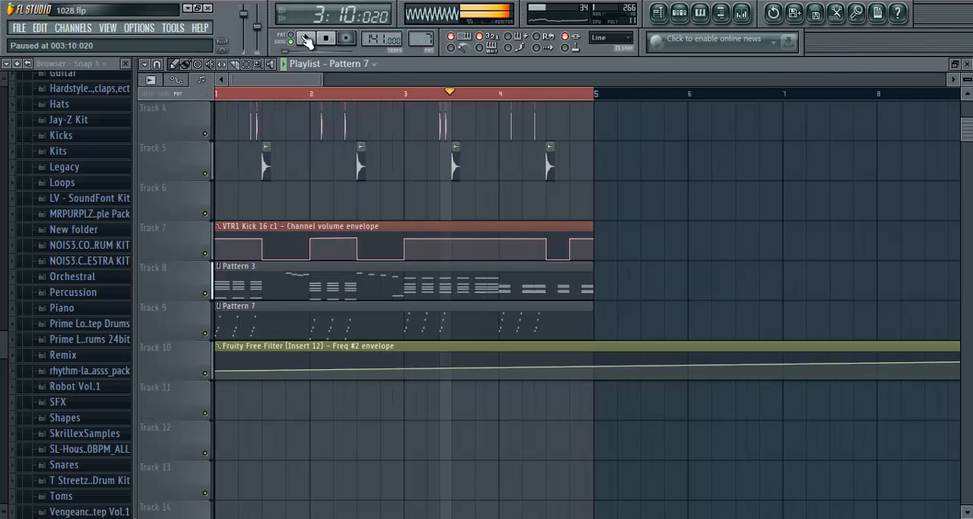
pyautogui.click(327, 39)
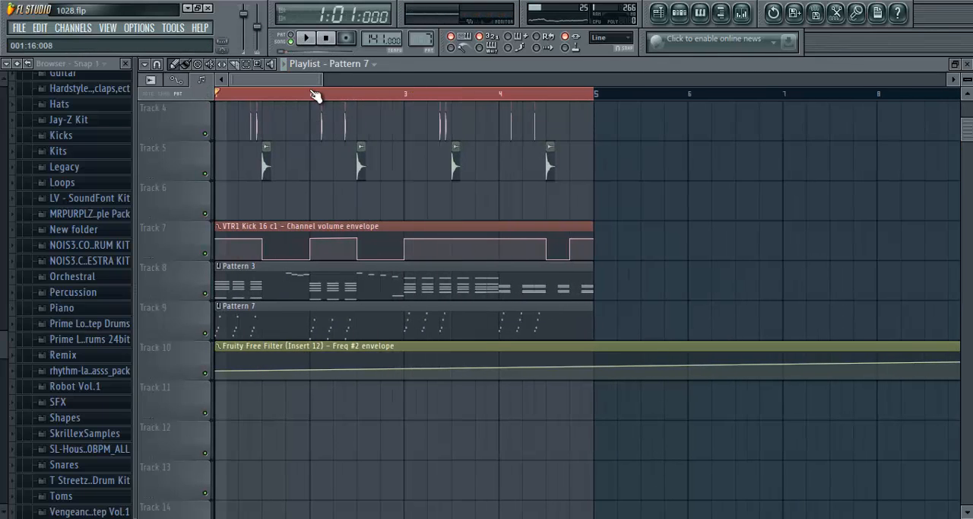
# - Reopen Pattern 7 in the piano roll, play its first notes in pattern mode, audition D#7, and close the piano roll
pyautogui.scroll(2, 316, 96)
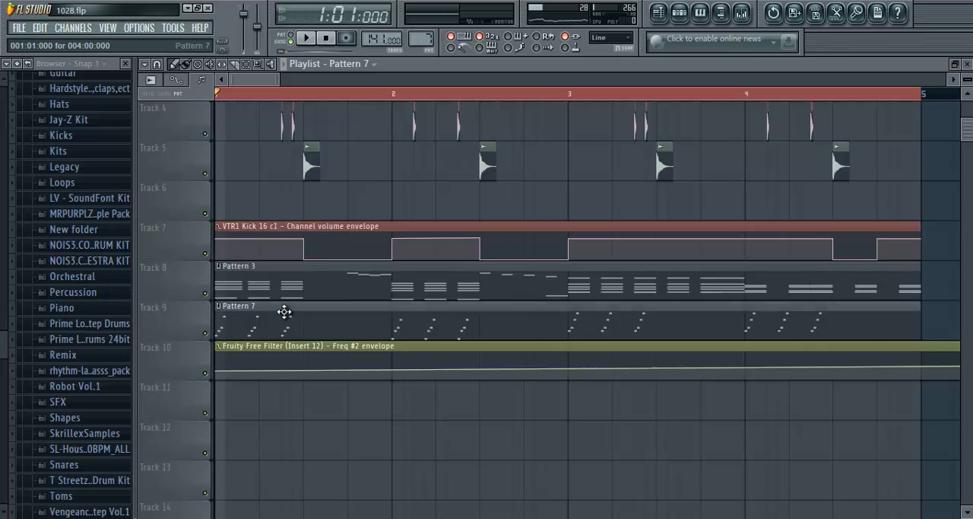
pyautogui.doubleClick(284, 311)
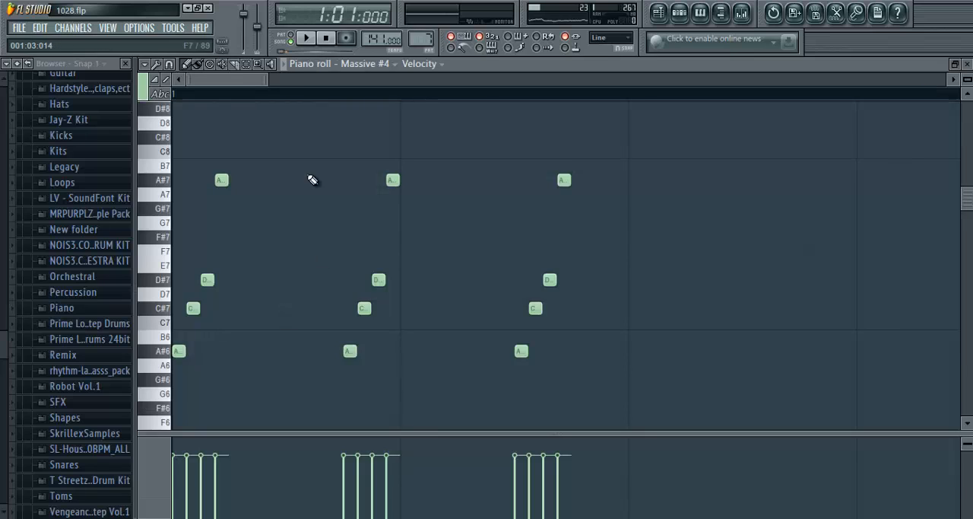
pyautogui.click(304, 39)
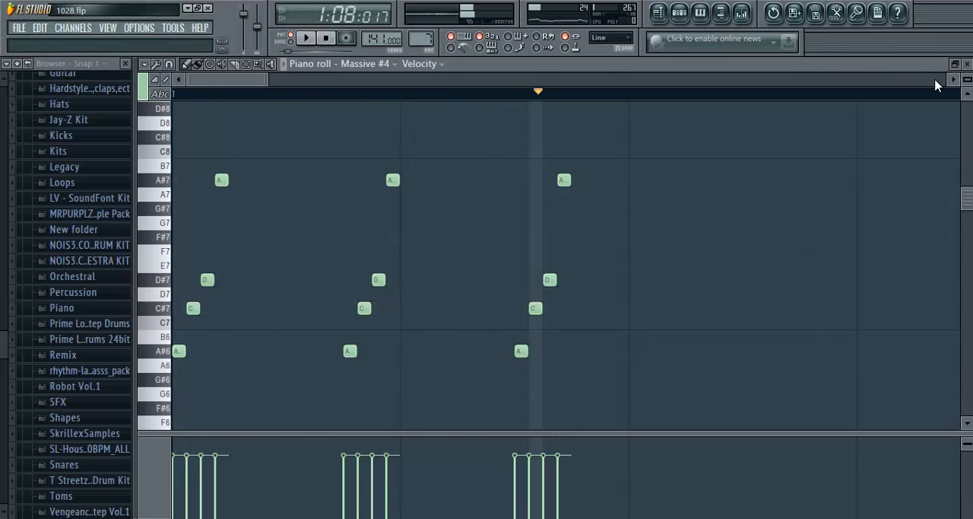
pyautogui.scroll(3, 233, 100)
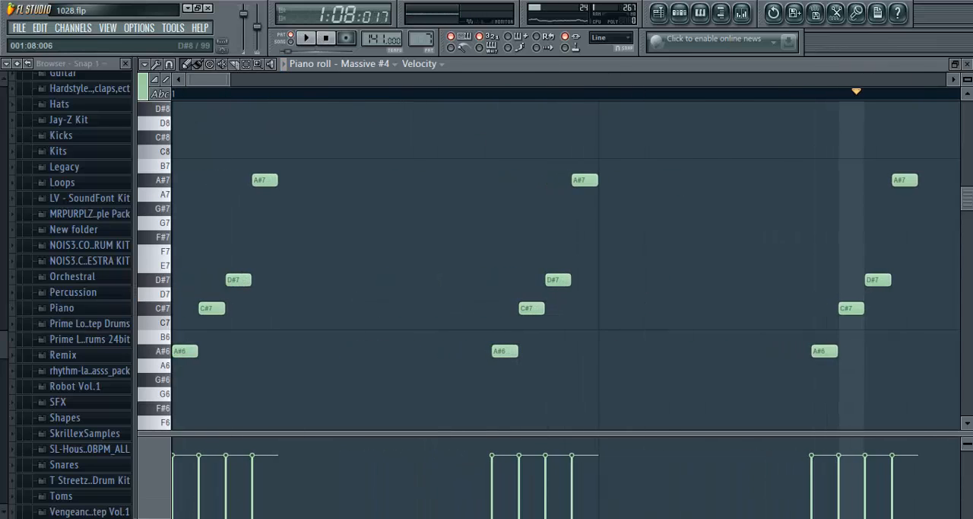
pyautogui.click(159, 283)
pyautogui.click(964, 68)
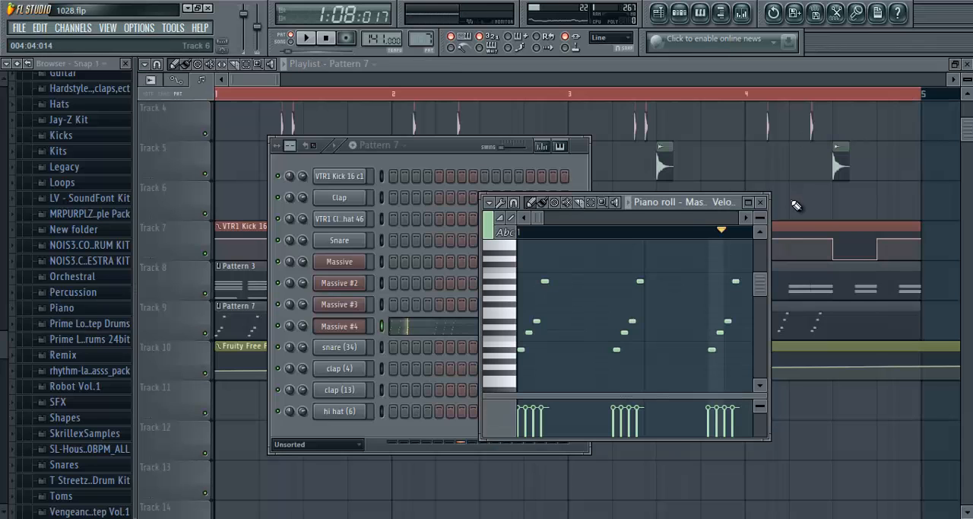
pyautogui.click(767, 201)
# - Reopen the Massive #4 synth, show Oscillator 1's Sin-Square choice in the wavetable list, and set its Wt-position to about 0.68
pyautogui.click(339, 326)
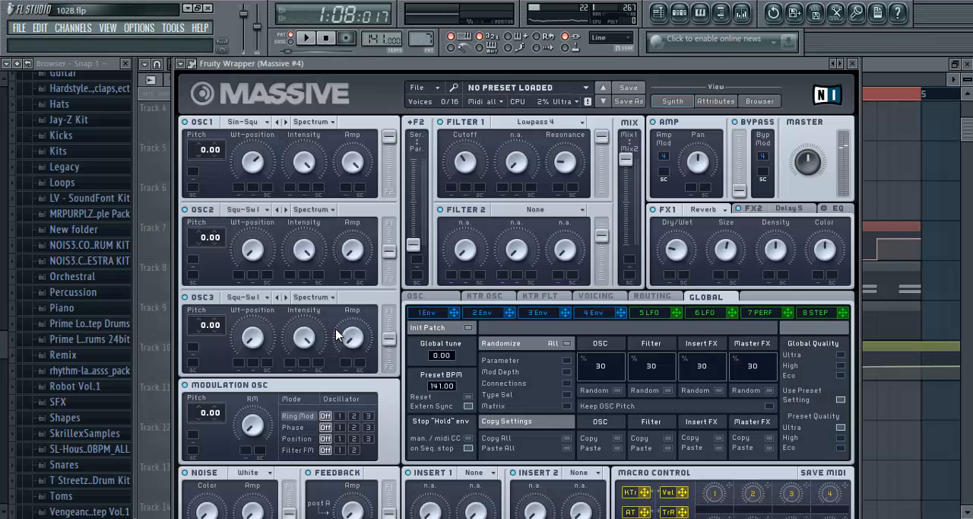
pyautogui.click(325, 40)
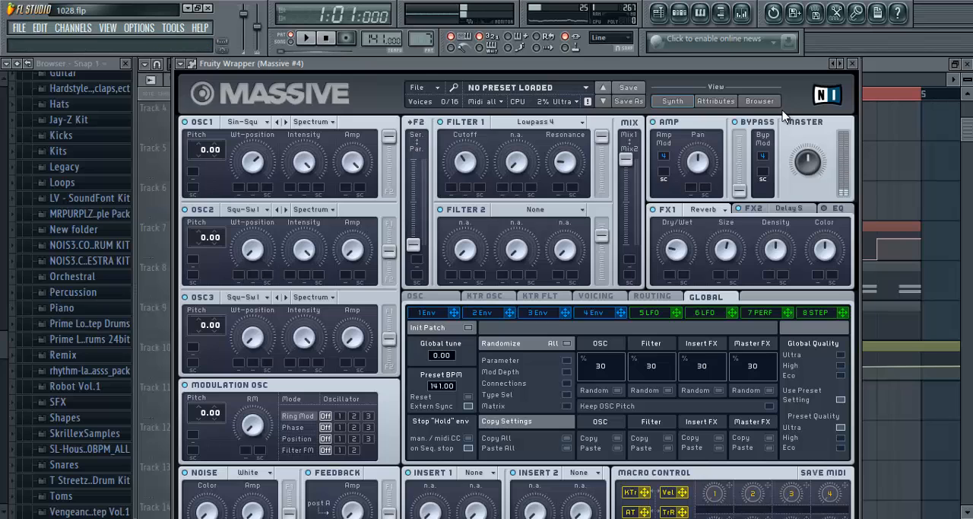
pyautogui.click(853, 64)
pyautogui.click(439, 102)
pyautogui.click(340, 325)
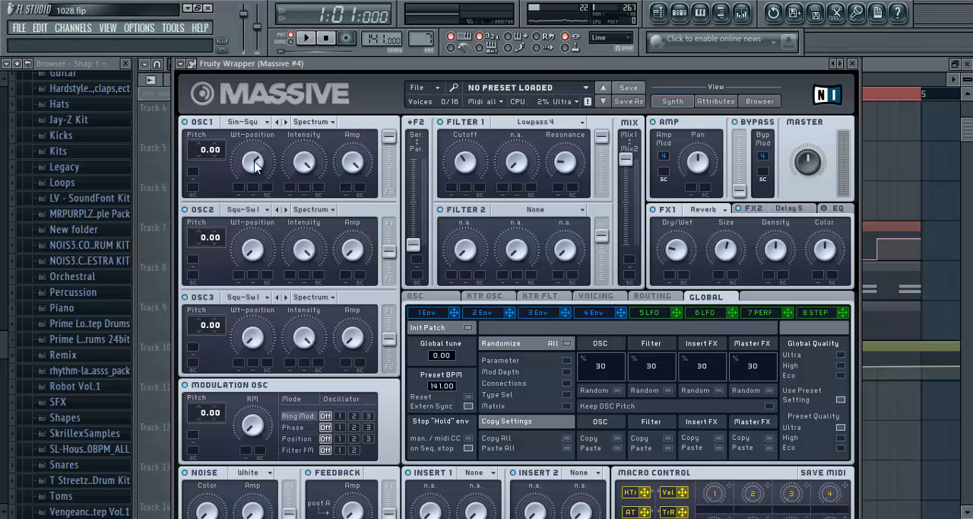
pyautogui.click(263, 125)
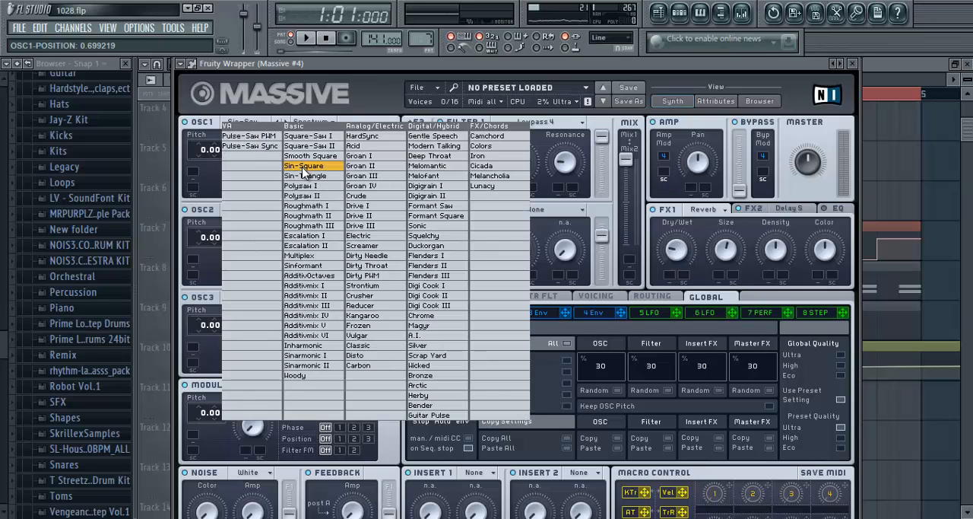
pyautogui.click(258, 166)
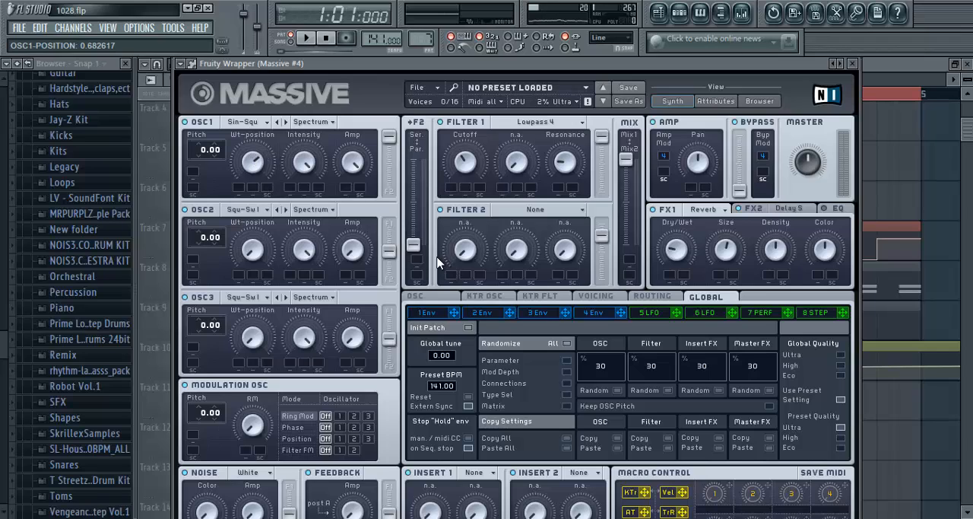
# - Play the pattern through Massive #4 twice, show the synth's FX2 delay settings, and close the synth window
pyautogui.press('space')
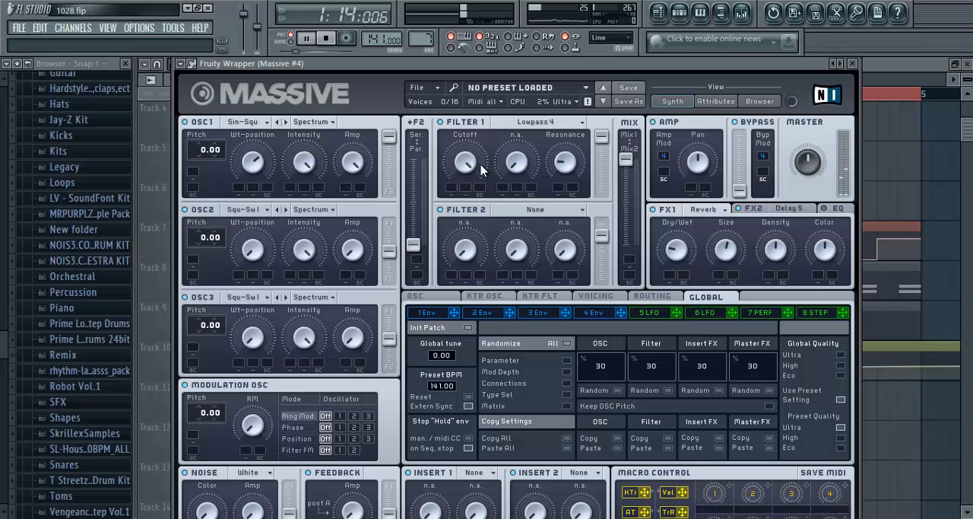
pyautogui.click(327, 39)
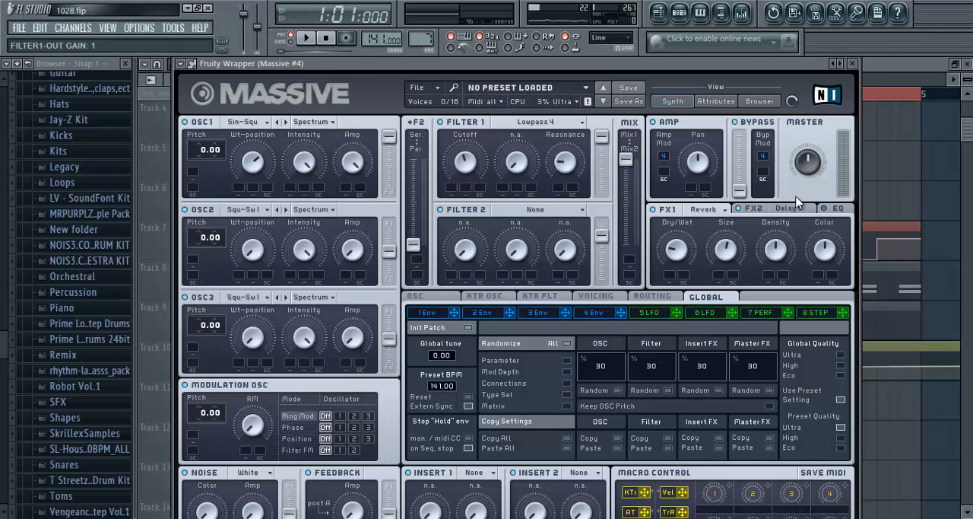
pyautogui.click(306, 38)
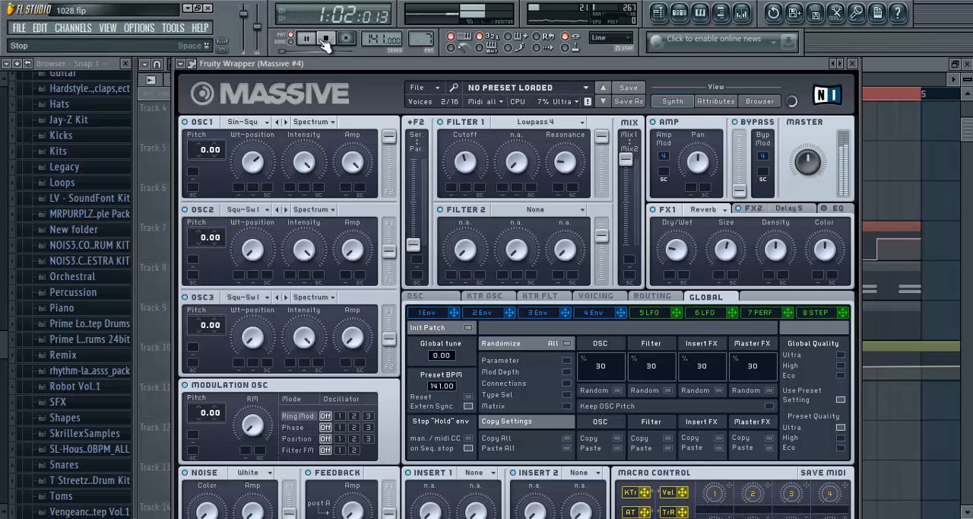
pyautogui.click(325, 41)
pyautogui.click(797, 214)
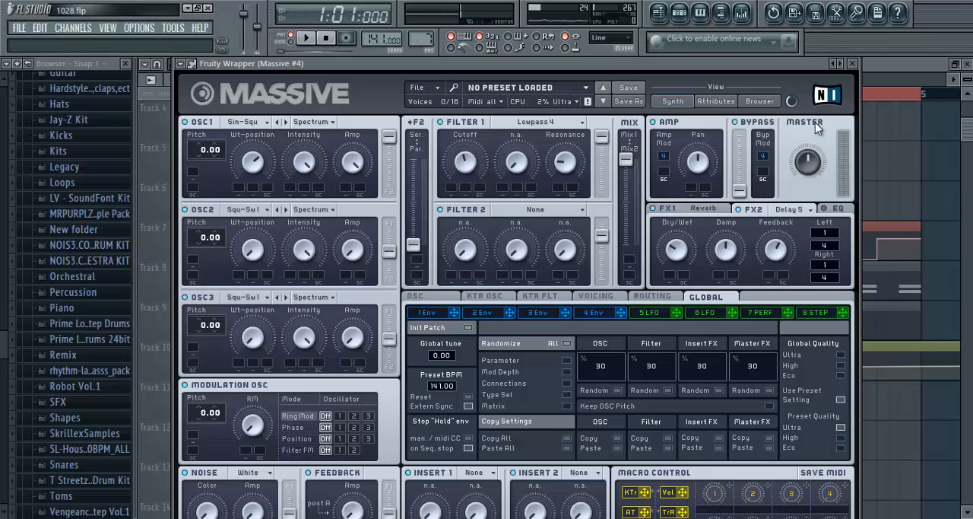
pyautogui.click(853, 66)
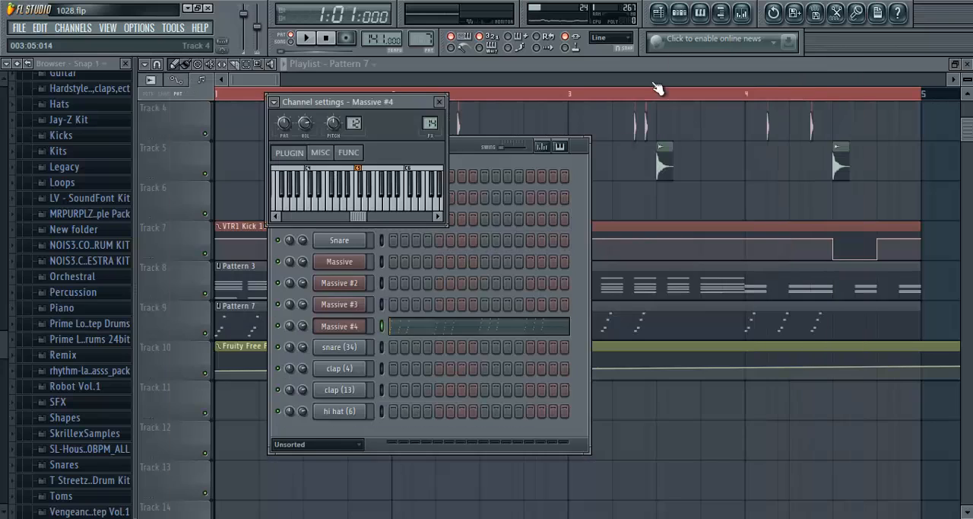
# - Show the Dub Delay - TAL effect on the Massive #4 mixer track, and close the effect and the mixer
pyautogui.click(742, 12)
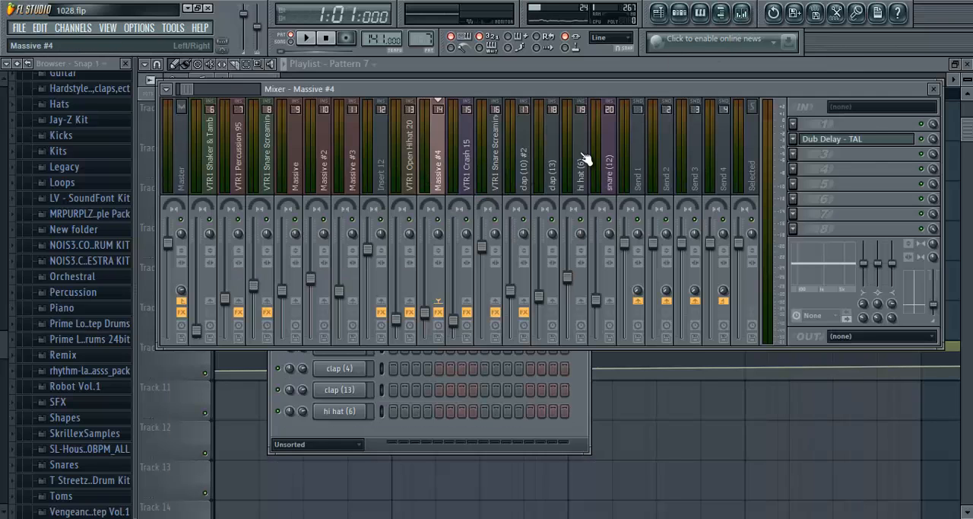
pyautogui.click(865, 144)
pyautogui.click(382, 192)
pyautogui.click(935, 90)
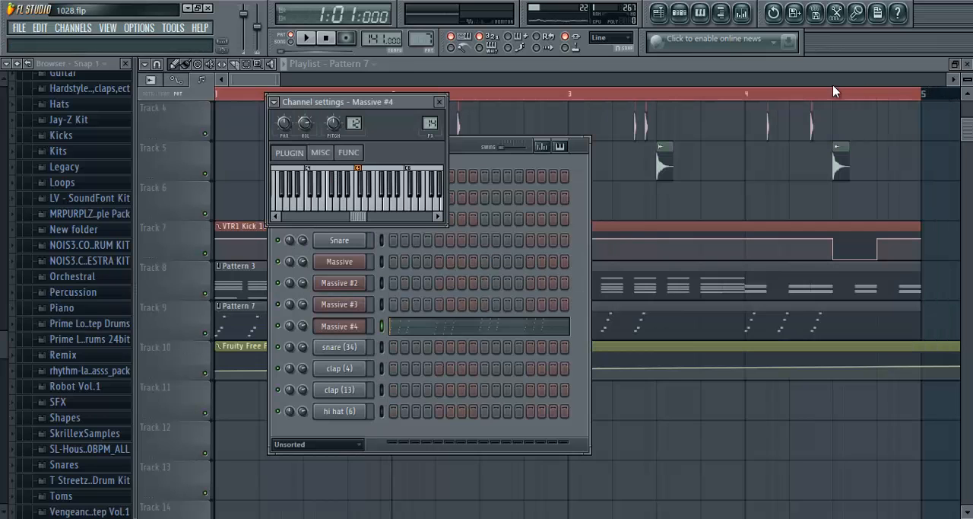
# - Return to the playlist, switch playback to song mode, and briefly start and stop the song at bar 1
pyautogui.click(459, 68)
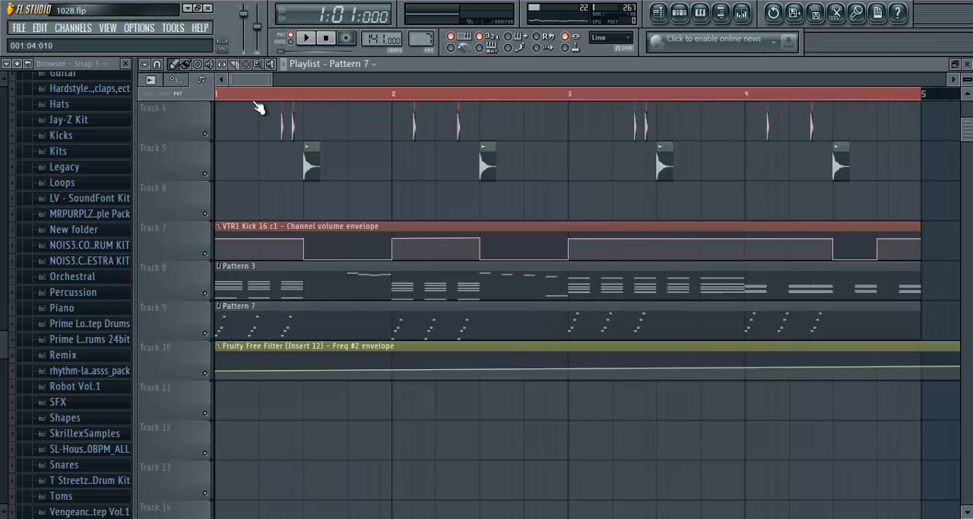
pyautogui.scroll(3, 253, 102)
pyautogui.moveTo(238, 80); pyautogui.dragTo(229, 81)
pyautogui.click(290, 41)
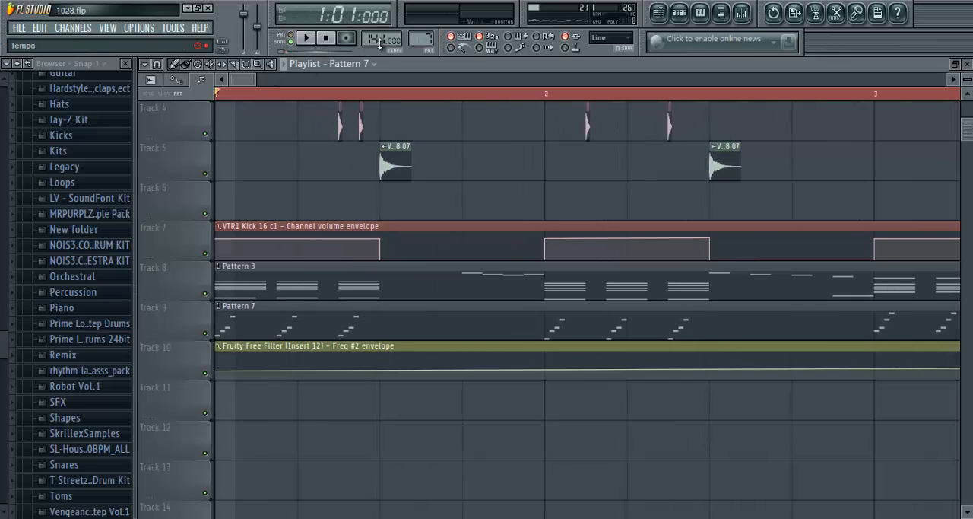
pyautogui.click(306, 38)
pyautogui.click(336, 40)
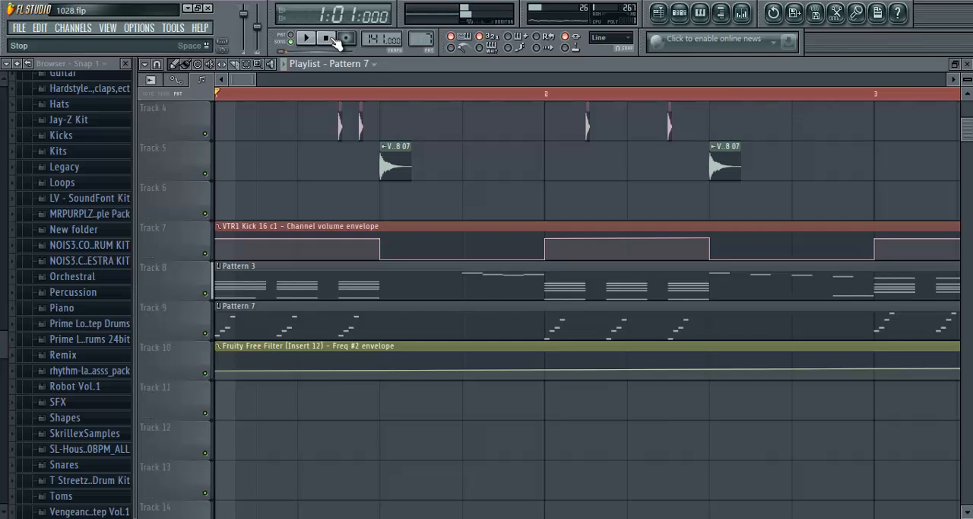
pyautogui.click(470, 179)
pyautogui.rightClick(476, 180)
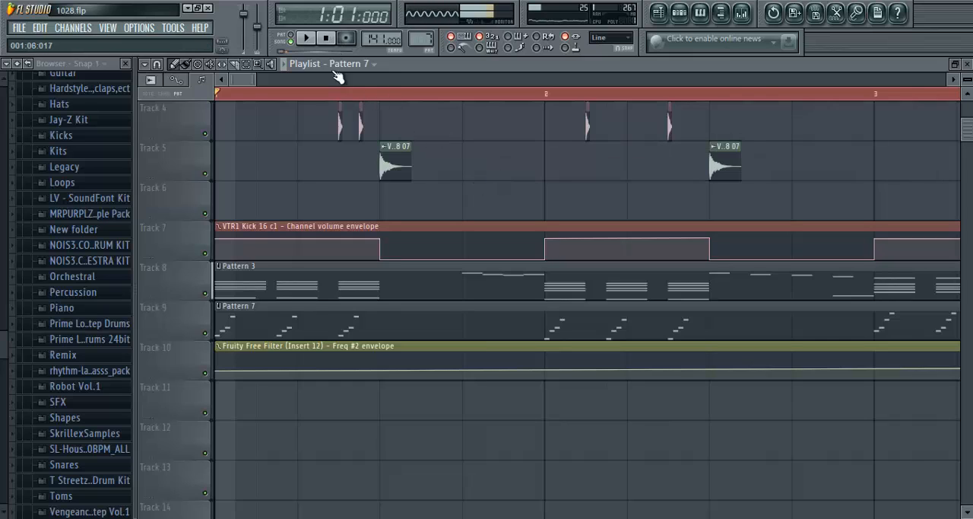
# - Play the intro into bar 4, stop the song, and look over the drum clips on Tracks 1 to 5
pyautogui.click(307, 44)
pyautogui.scroll(-3, 281, 93)
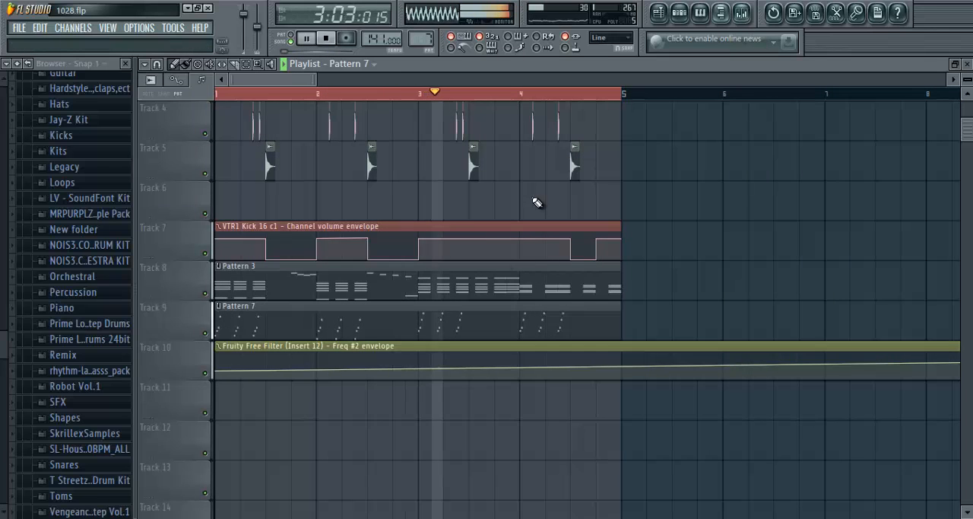
pyautogui.click(328, 38)
pyautogui.scroll(3, 449, 195)
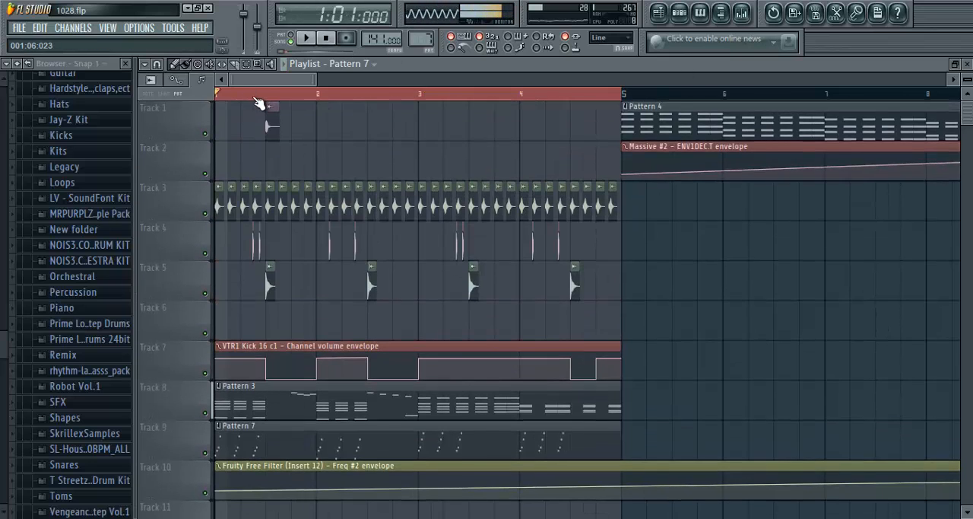
pyautogui.scroll(4, 255, 98)
pyautogui.moveTo(248, 80); pyautogui.dragTo(181, 77)
pyautogui.scroll(-4, 293, 98)
pyautogui.scroll(5, 272, 97)
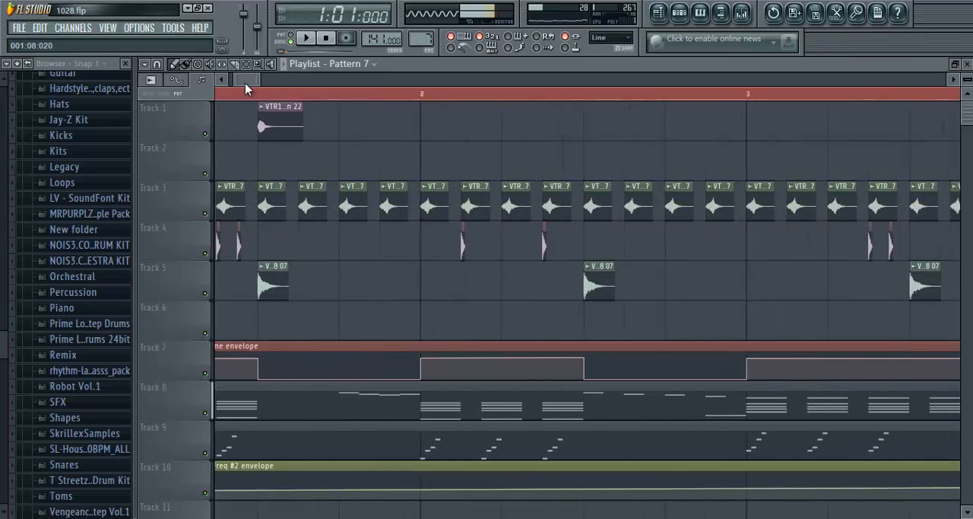
# - Look over the song's arrangement in the playlist, from the opening four bars to the section starting at bar 41
pyautogui.moveTo(245, 83); pyautogui.dragTo(225, 83)
pyautogui.click(331, 38)
pyautogui.scroll(-3, 309, 93)
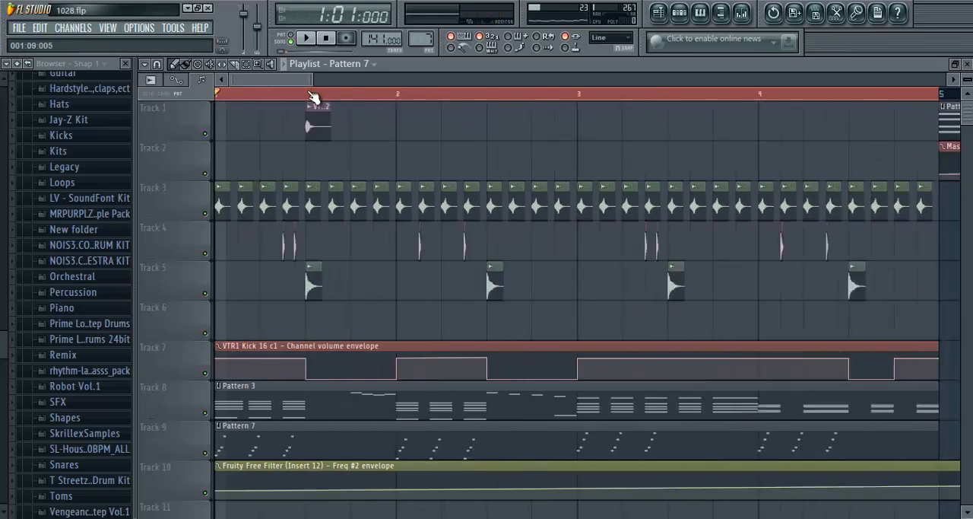
pyautogui.scroll(-8, 313, 95)
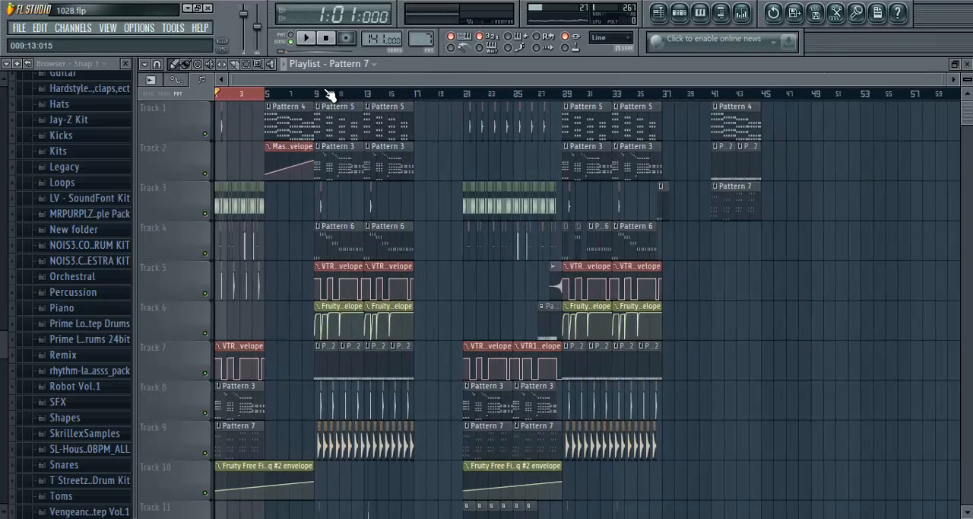
pyautogui.scroll(4, 313, 85)
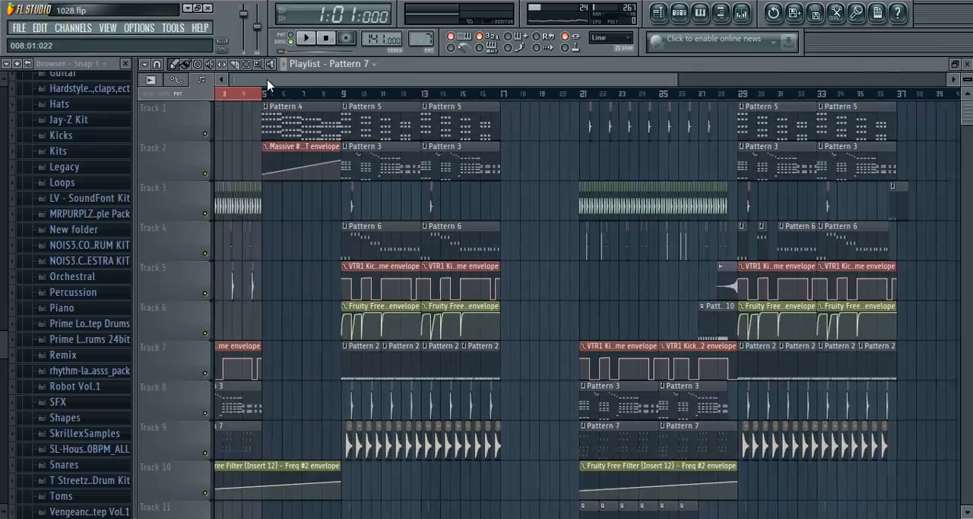
pyautogui.scroll(3, 343, 90)
pyautogui.scroll(-7, 308, 91)
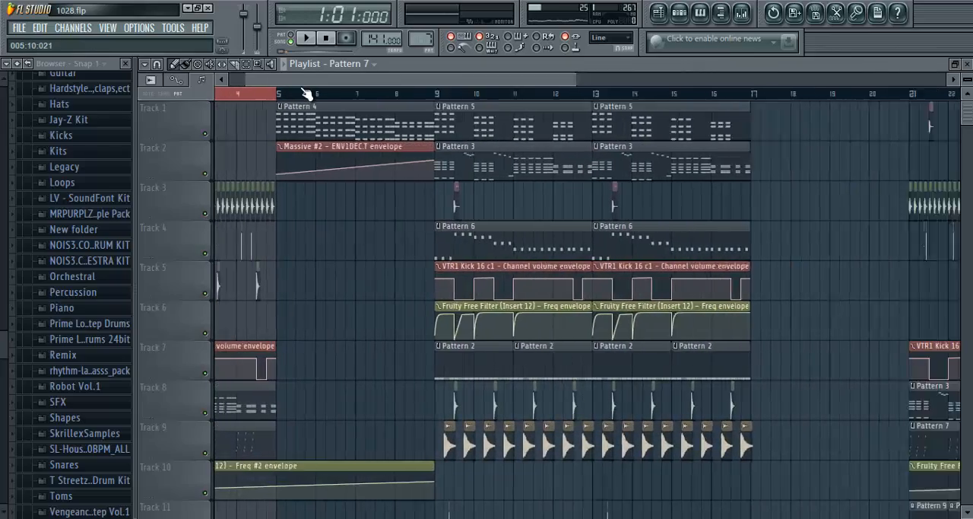
pyautogui.scroll(6, 510, 92)
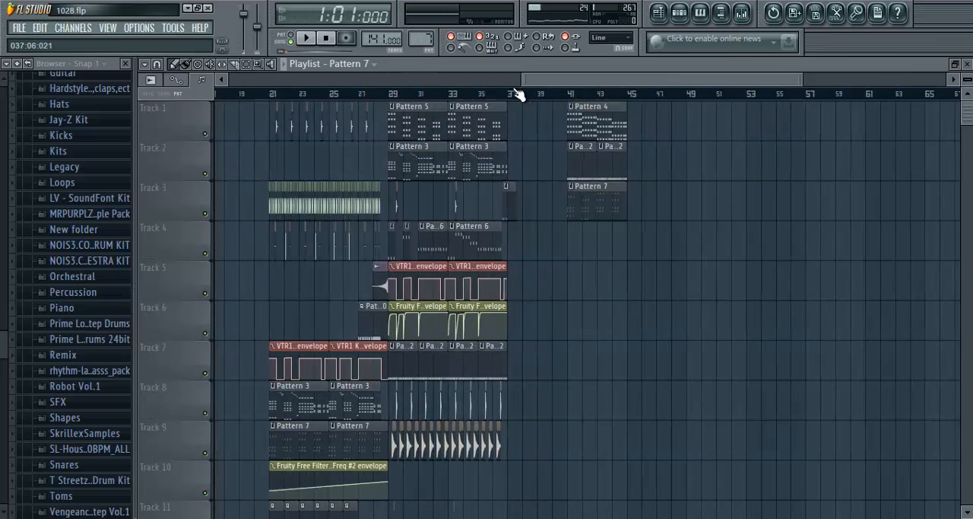
# - Select bars 41 to 44 in the playlist and play the Pattern 4, Pattern 2 and Pattern 7 clips there
pyautogui.moveTo(630, 82); pyautogui.dragTo(657, 86)
pyautogui.scroll(5, 649, 90)
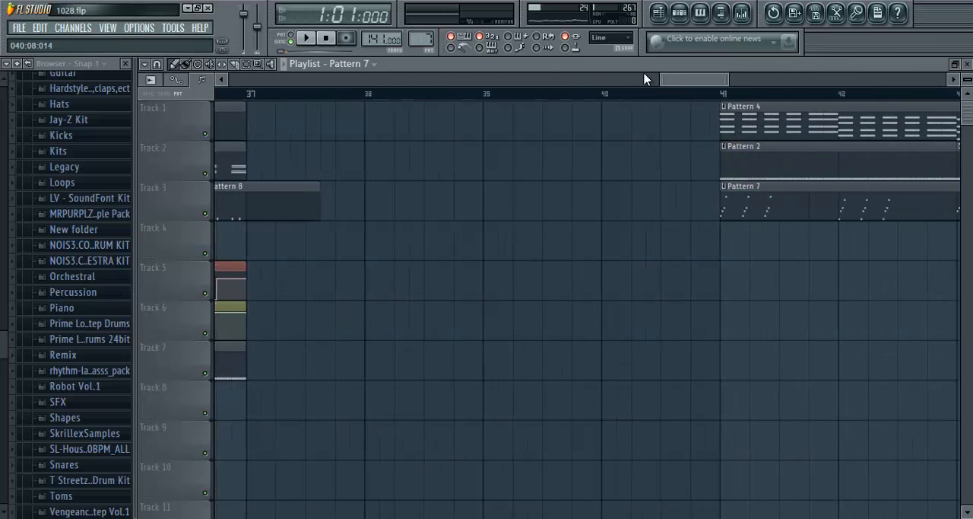
pyautogui.moveTo(719, 78); pyautogui.dragTo(736, 76)
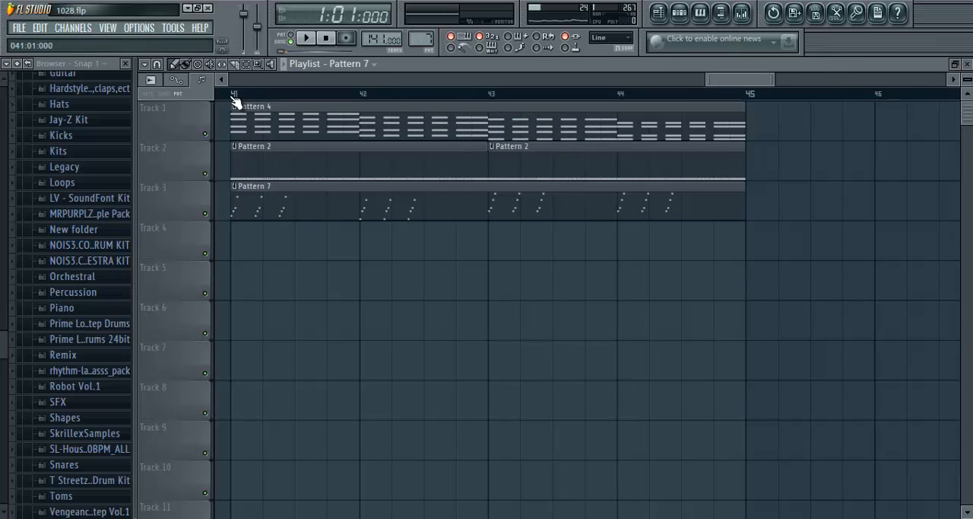
pyautogui.moveTo(231, 96); pyautogui.dragTo(731, 112)
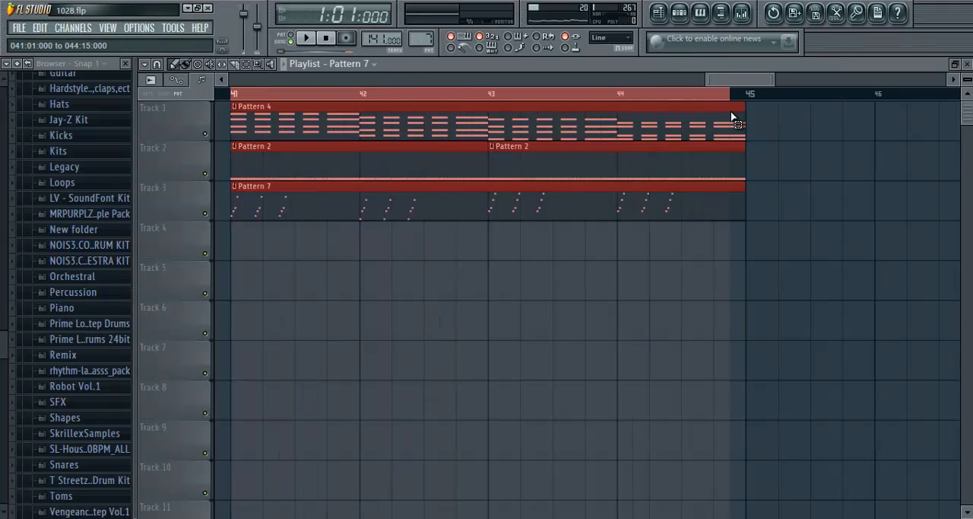
pyautogui.click(308, 39)
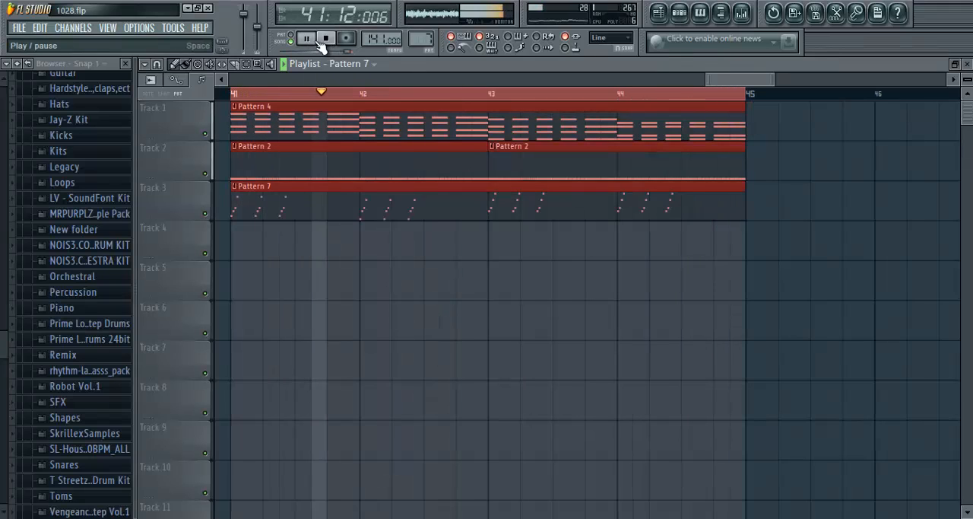
pyautogui.scroll(-6, 328, 99)
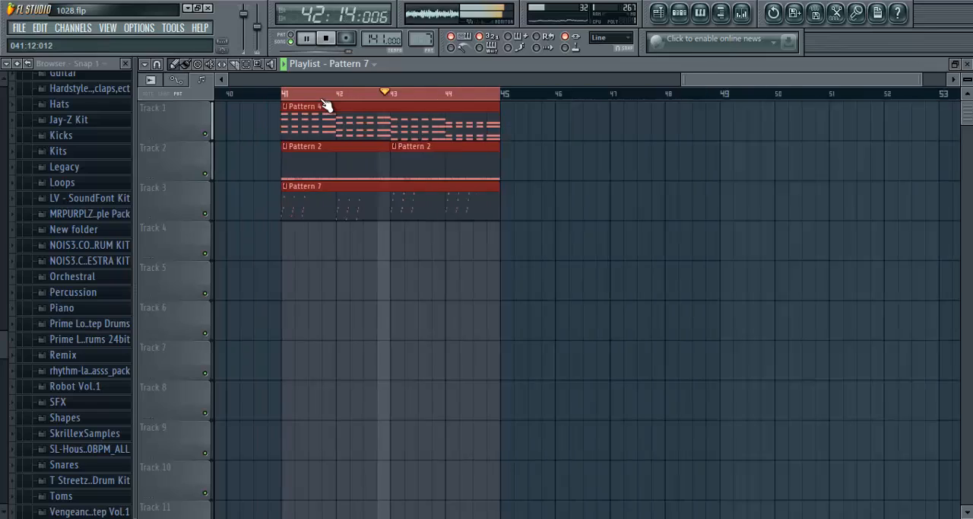
pyautogui.scroll(6, 674, 94)
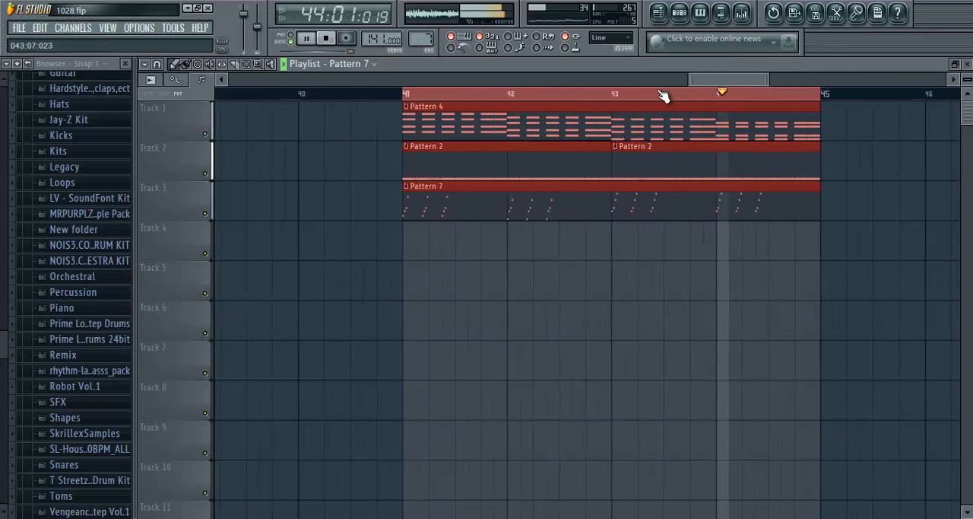
# - Close the playlist, the Massive #4 channel settings and the TAL delay window, leaving the step sequencer open
pyautogui.click(956, 63)
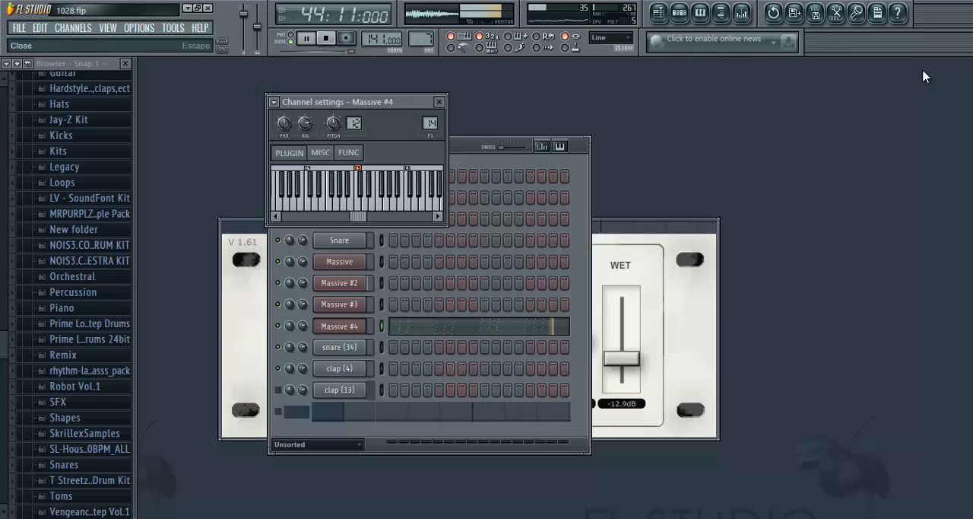
pyautogui.click(448, 106)
pyautogui.click(629, 222)
pyautogui.click(710, 225)
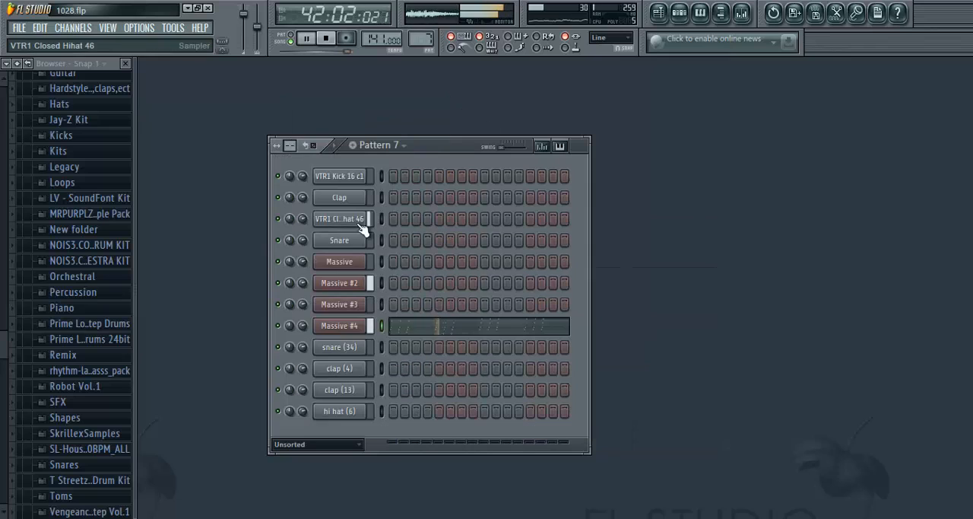
# - In Pattern 12, enter VTR1 Kick 16 c1 notes at A#3 on all four beats of bar 1 in the piano roll
pyautogui.moveTo(420, 39); pyautogui.dragTo(430, 509)
pyautogui.rightClick(352, 177)
pyautogui.click(358, 176)
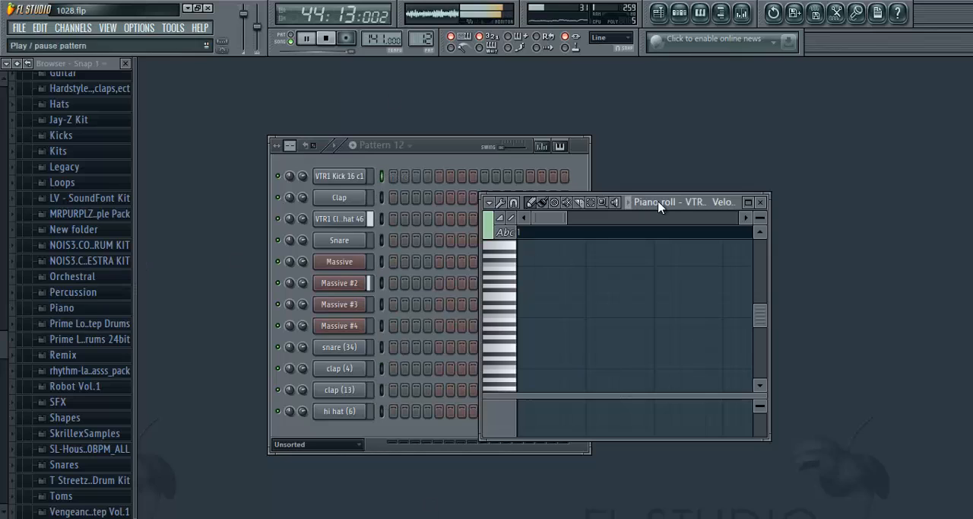
pyautogui.click(753, 202)
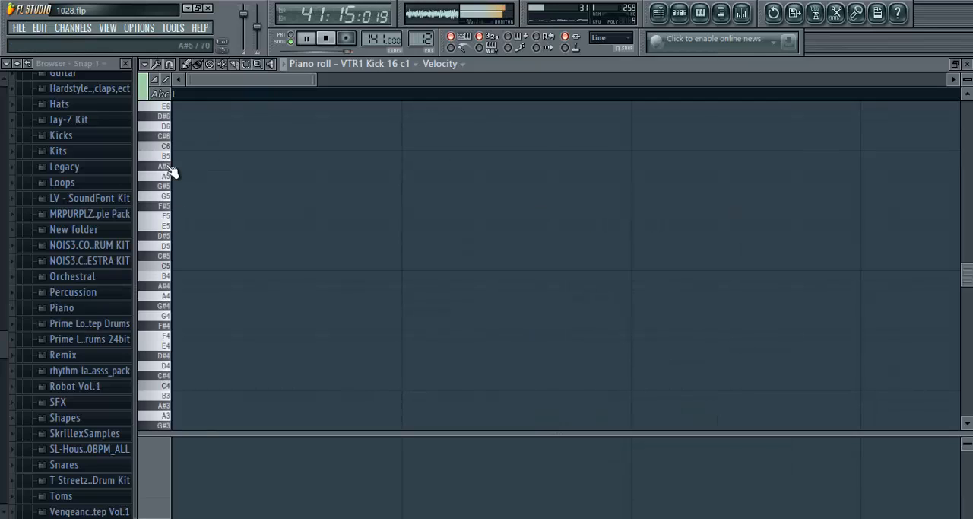
pyautogui.scroll(-3, 171, 384)
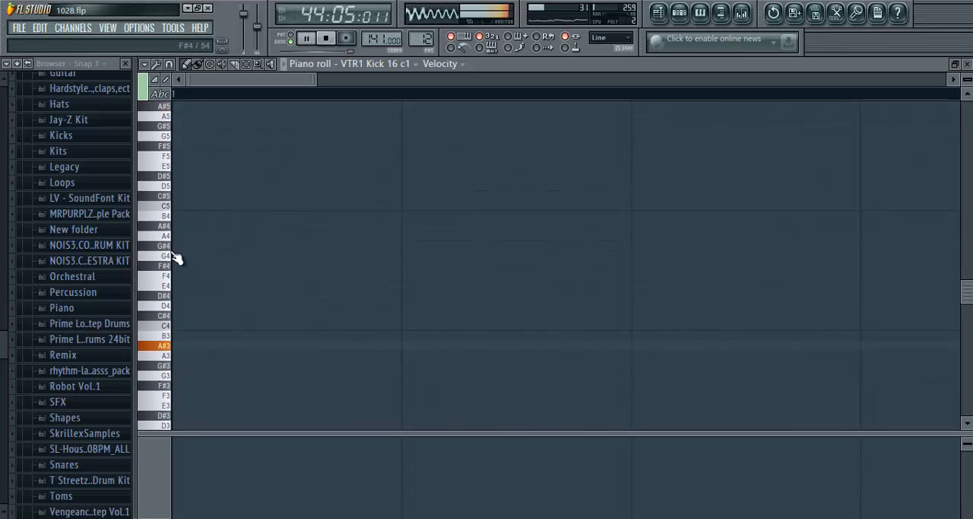
pyautogui.click(178, 347)
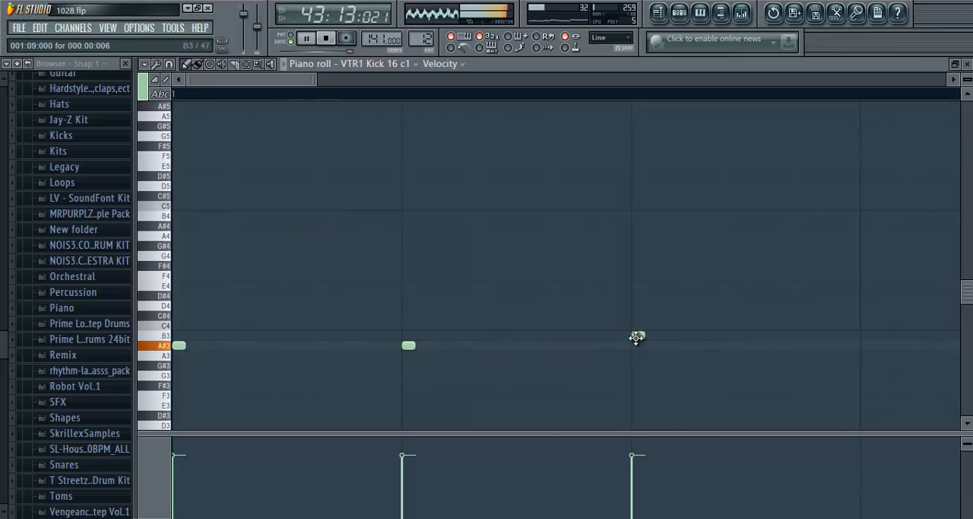
pyautogui.scroll(-3, 465, 92)
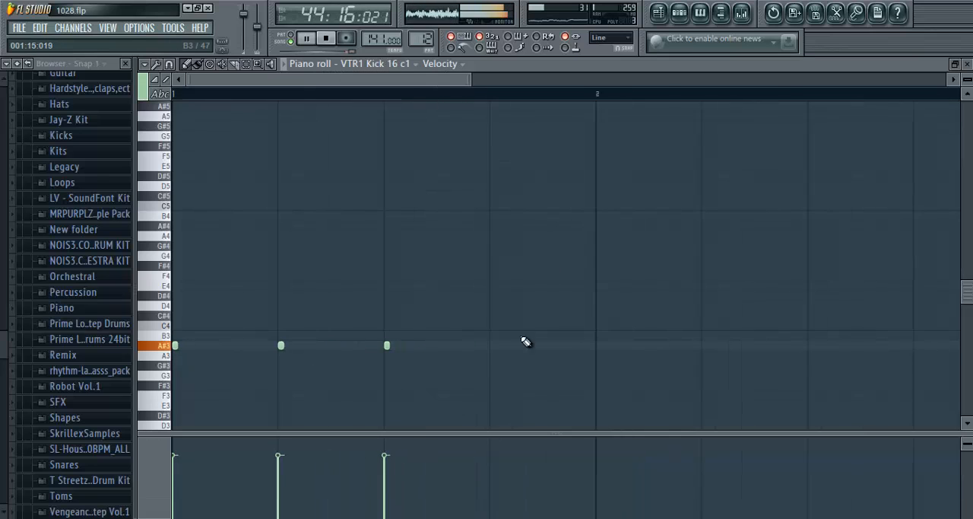
# - Place Pattern 12 clips on Track 4 at bars 41 and 42 and on Track 5 at bars 43 and 44
pyautogui.press('F5')
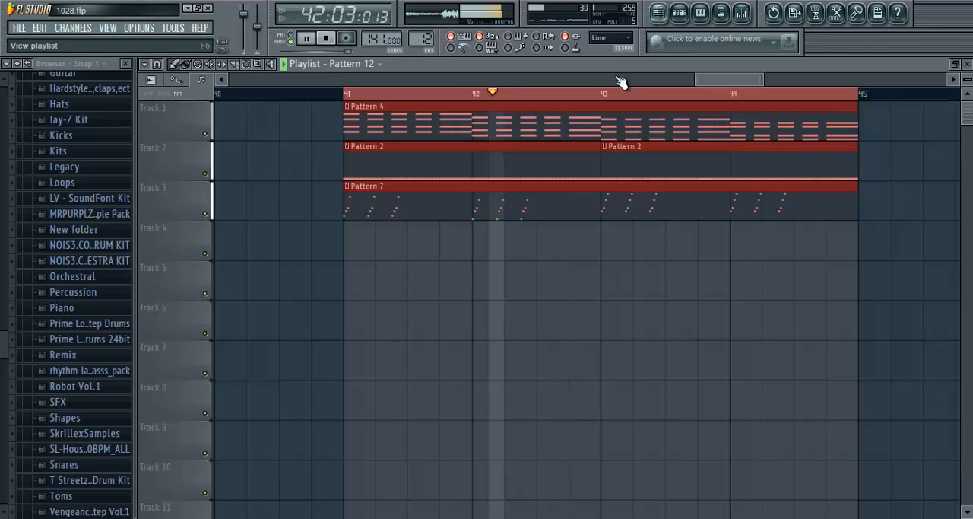
pyautogui.click(370, 243)
pyautogui.moveTo(479, 289); pyautogui.dragTo(495, 242)
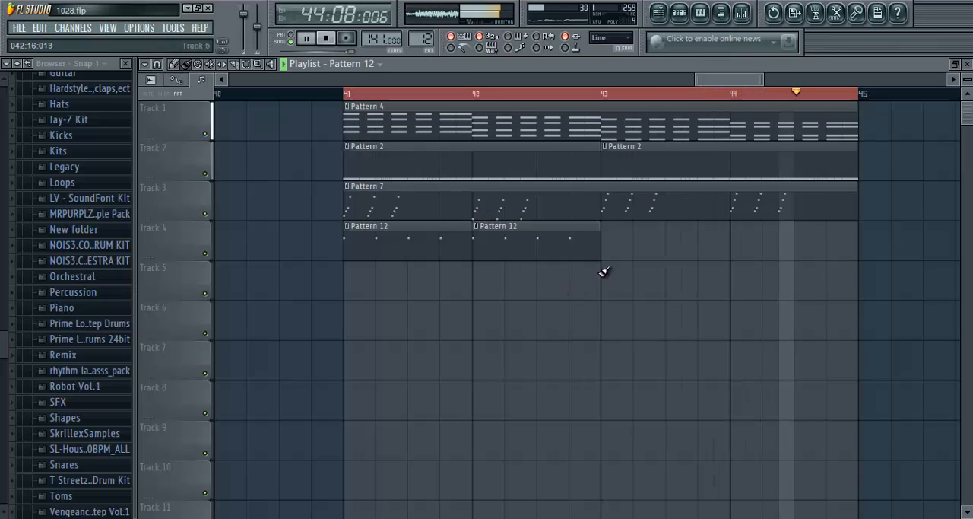
pyautogui.press('F7')
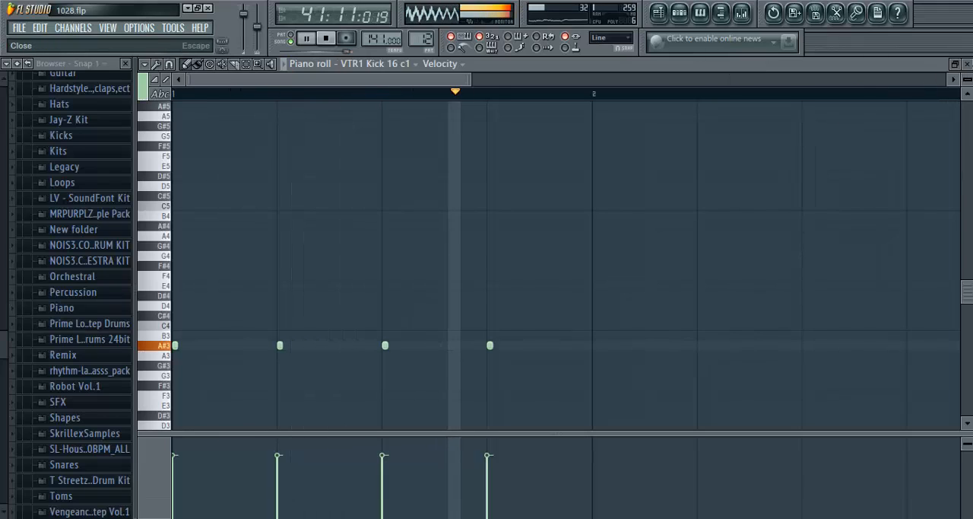
pyautogui.click(967, 64)
pyautogui.moveTo(679, 277)
pyautogui.mouseDown()
pyautogui.moveTo(727, 274)
pyautogui.moveTo(678, 271)
pyautogui.mouseUp()
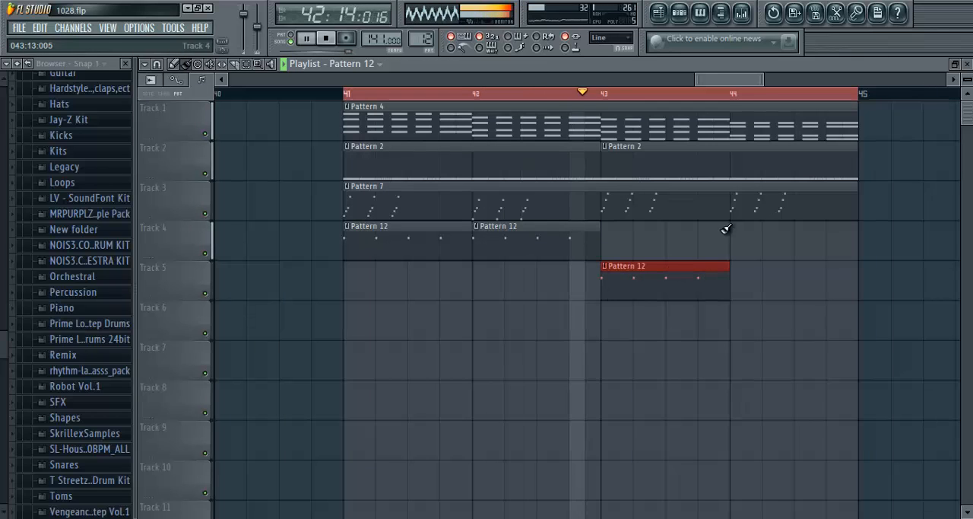
pyautogui.moveTo(767, 247); pyautogui.dragTo(770, 285)
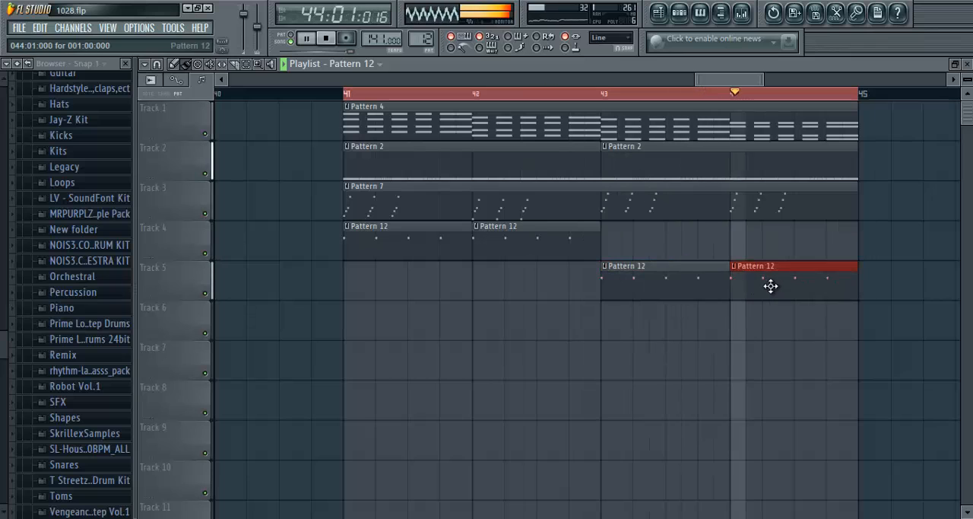
# - In Pattern 12, fill the clap (4) channel every four steps and add a regular step fill to clap (13)
pyautogui.click(967, 64)
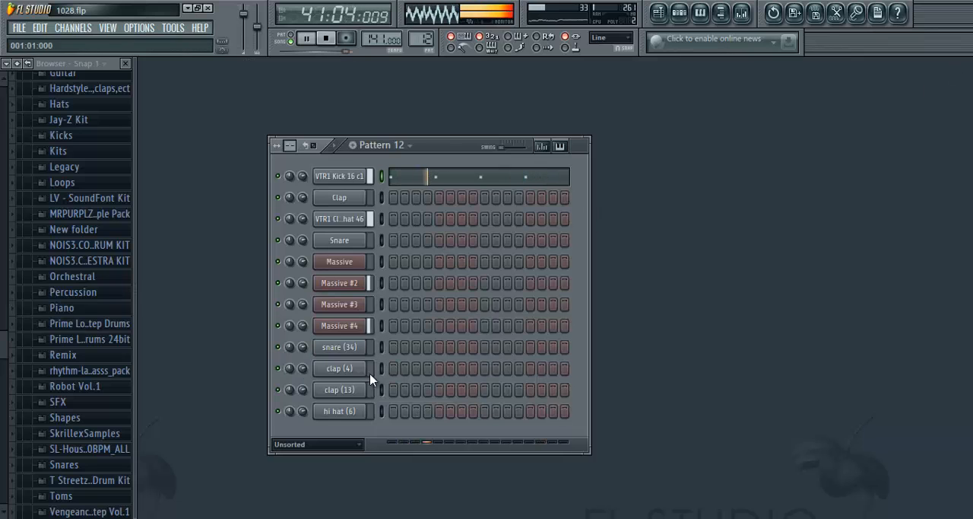
pyautogui.rightClick(347, 369)
pyautogui.click(413, 411)
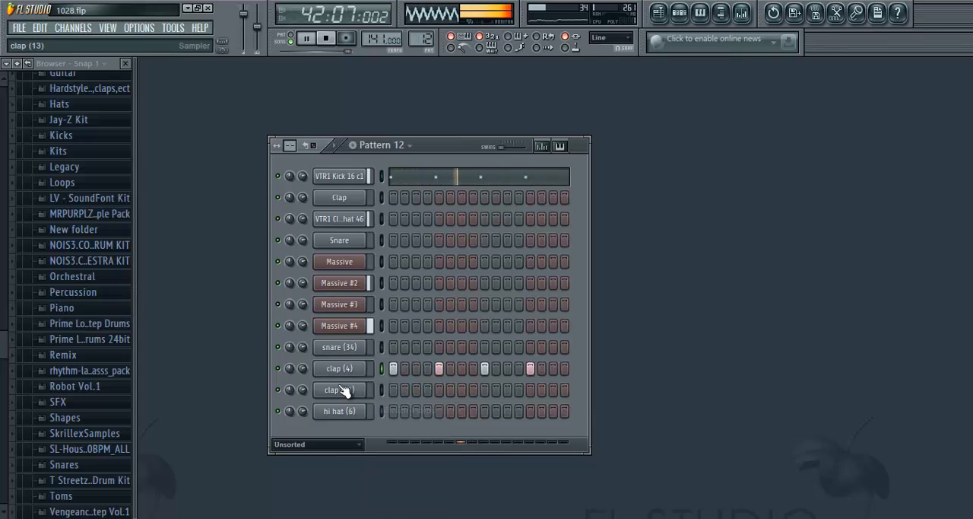
pyautogui.rightClick(340, 389)
pyautogui.click(409, 415)
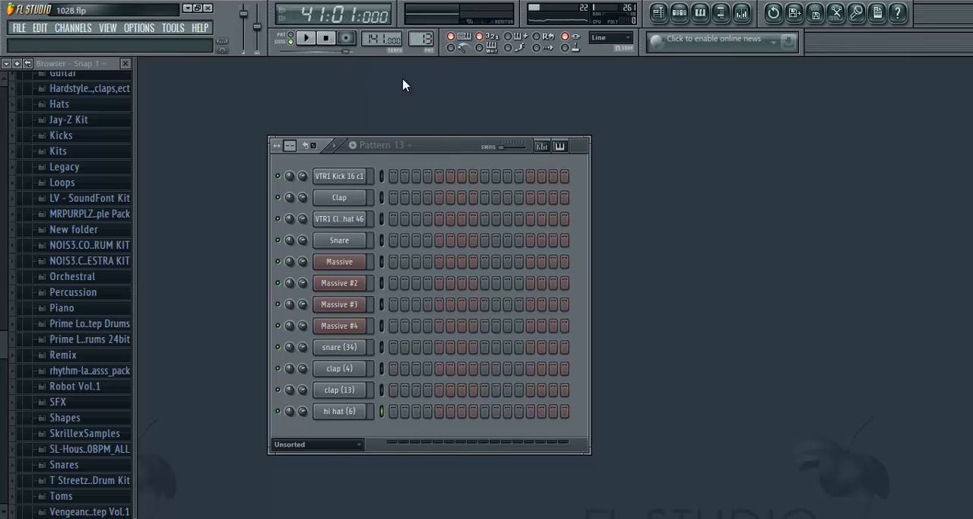
# - In Pattern 13, enter VTR1 Kick 16 c1 notes at A#3 on steps 1 and 15 of bar 1 and at bar 2 during playback
pyautogui.rightClick(357, 173)
pyautogui.click(382, 180)
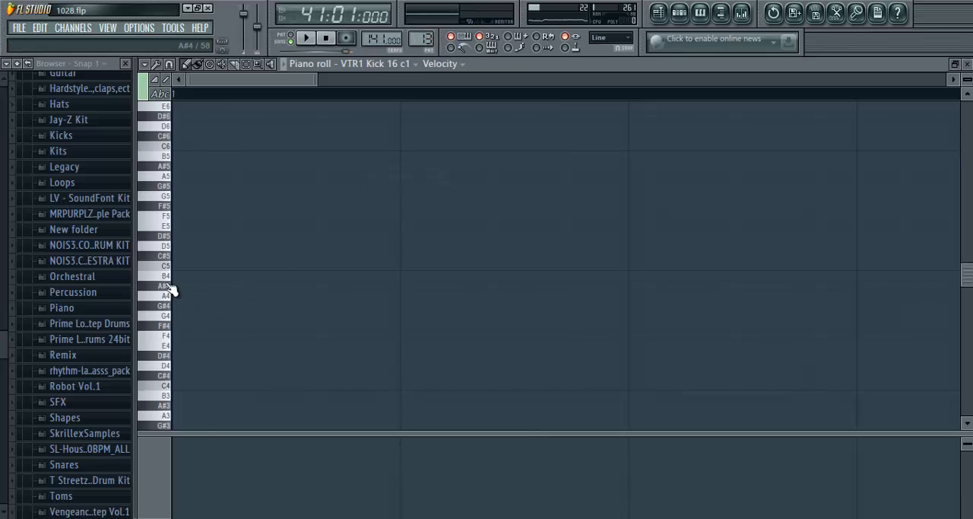
pyautogui.scroll(-3, 174, 393)
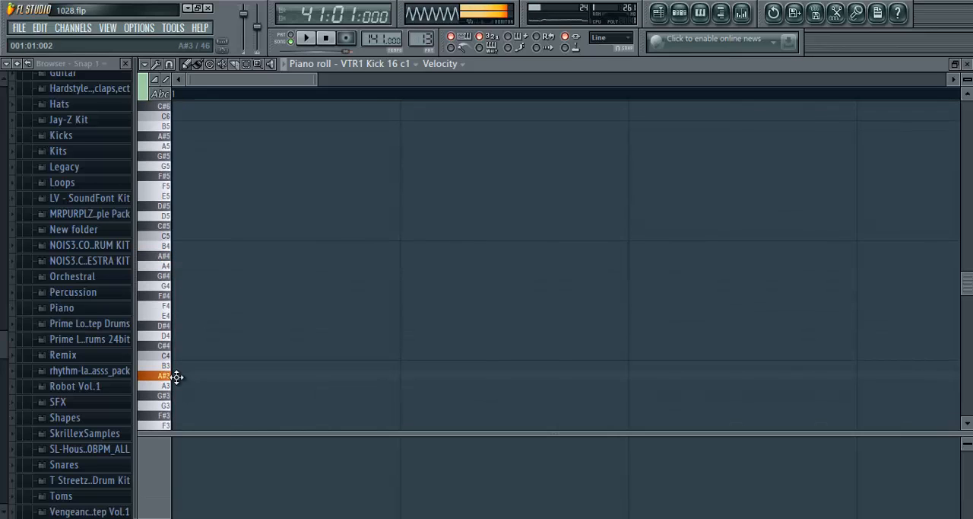
pyautogui.click(304, 39)
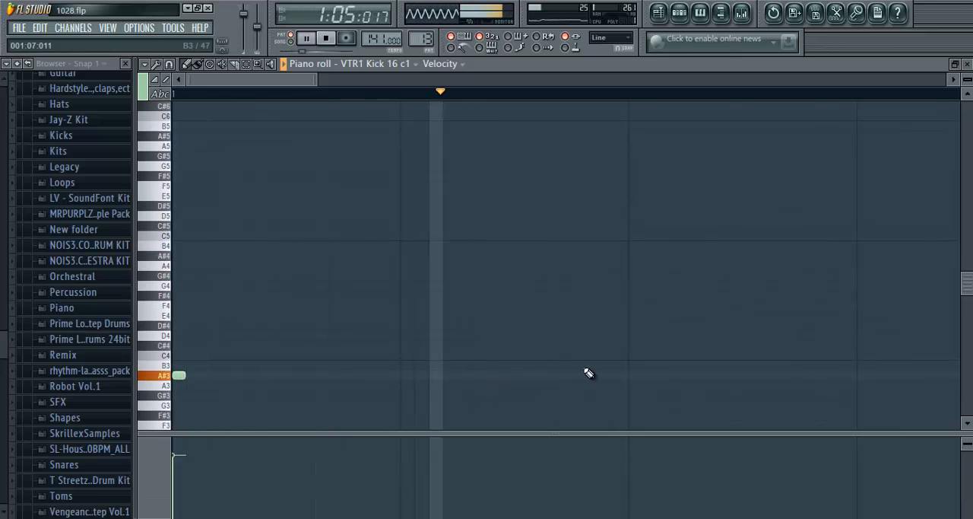
pyautogui.scroll(-3, 568, 95)
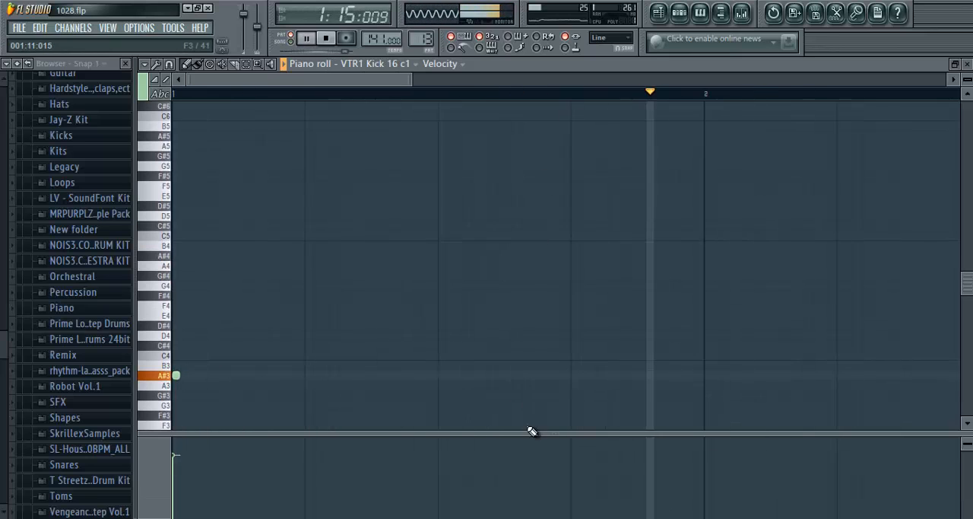
pyautogui.click(647, 375)
pyautogui.click(706, 375)
pyautogui.scroll(-2, 570, 101)
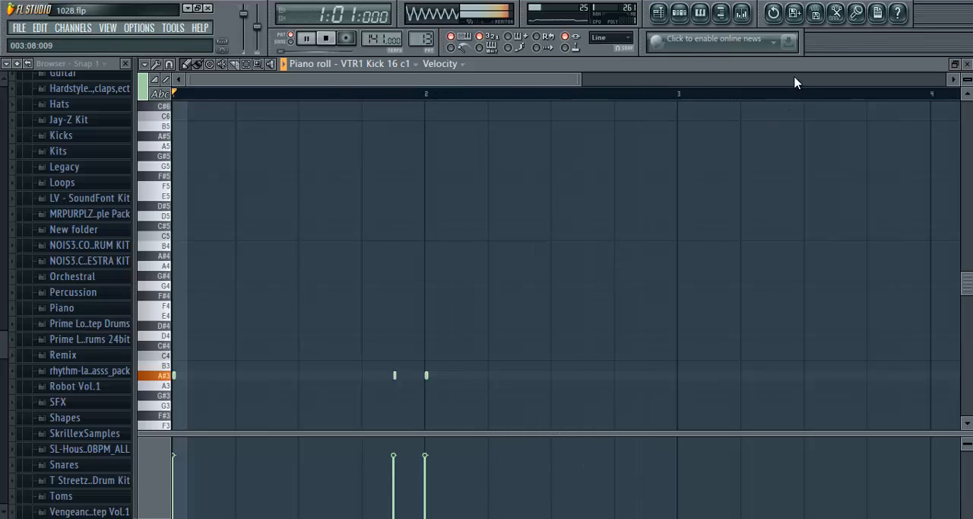
# - Place four Pattern 13 clips on Track 6 across bars 45 to 48, and extend the playlist time selection to bar 49
pyautogui.click(659, 12)
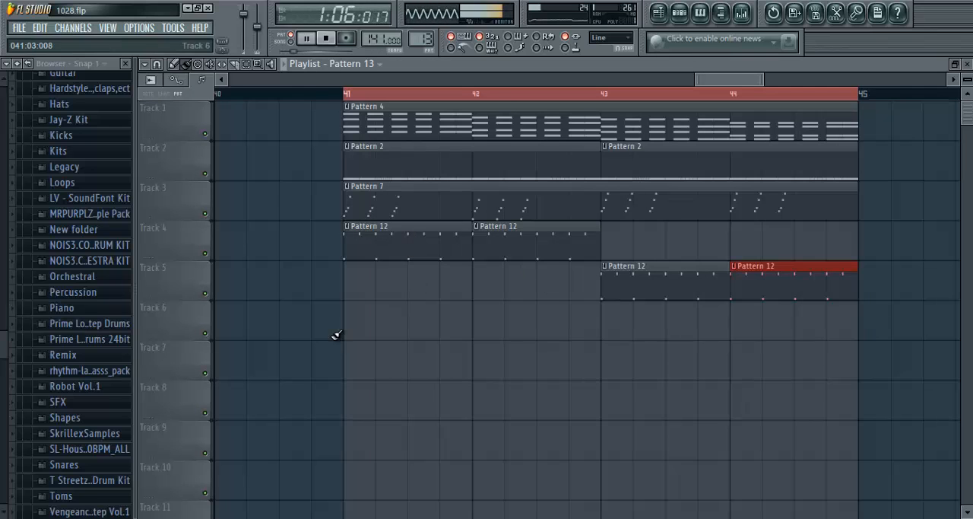
pyautogui.scroll(-2, 499, 96)
pyautogui.moveTo(699, 81); pyautogui.dragTo(746, 88)
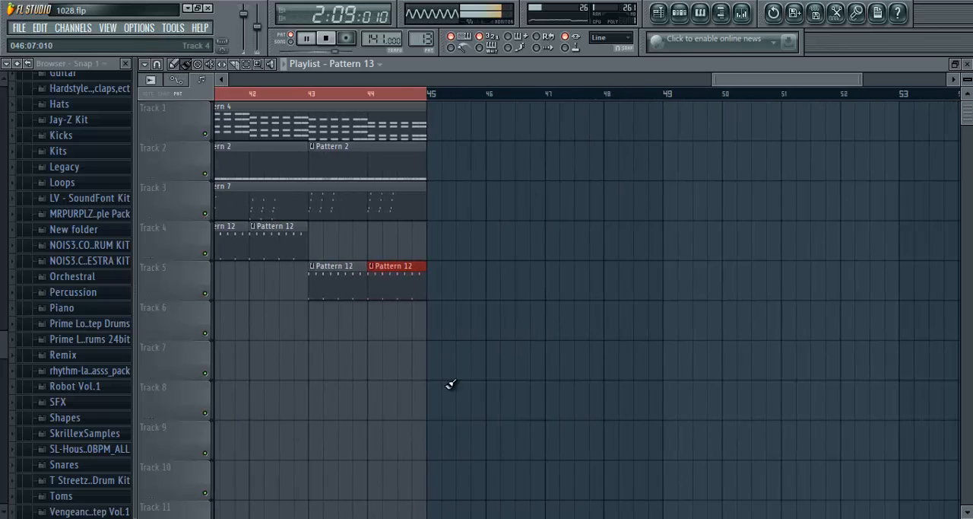
pyautogui.moveTo(435, 330); pyautogui.dragTo(634, 323)
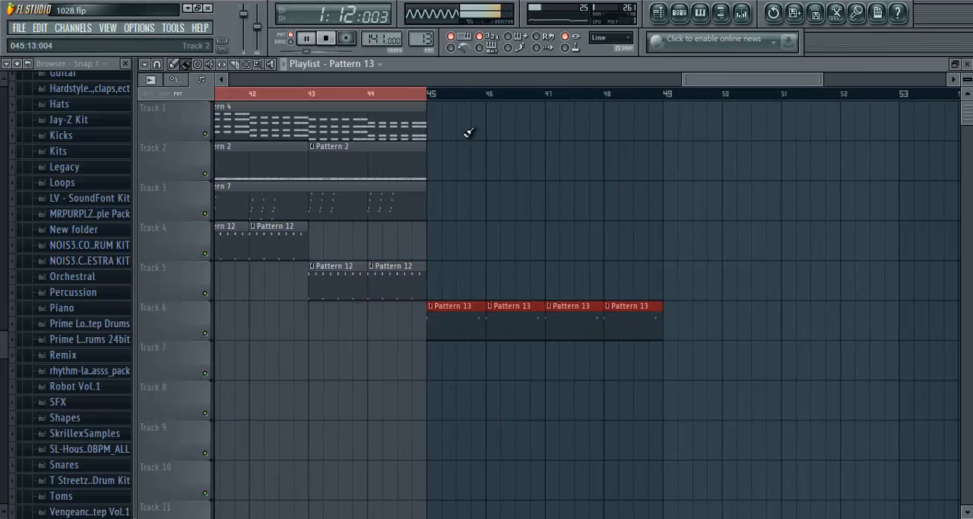
pyautogui.moveTo(430, 102); pyautogui.dragTo(669, 114)
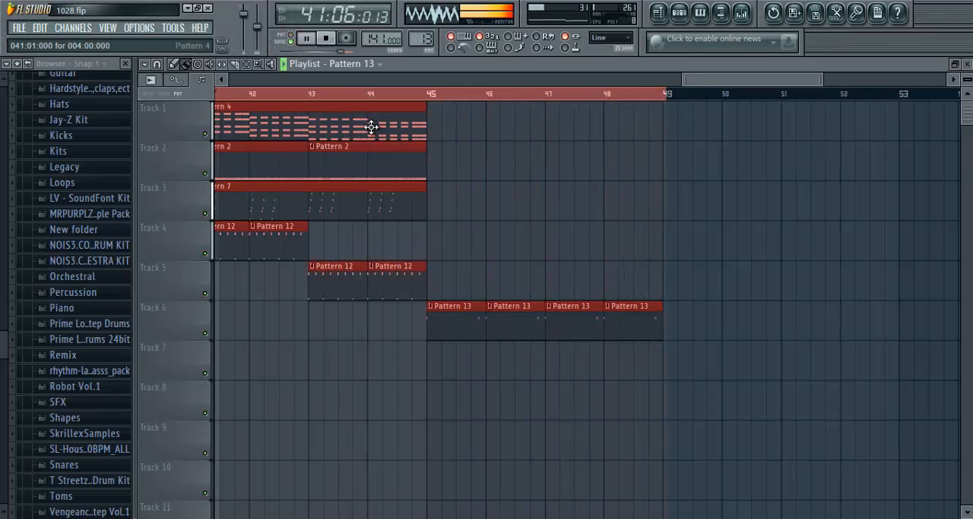
# - Place two Pattern 2 clips on Track 2 at bars 45 and 47
pyautogui.click(479, 181)
pyautogui.rightClick(483, 183)
pyautogui.click(378, 168)
pyautogui.moveTo(446, 159); pyautogui.dragTo(578, 158)
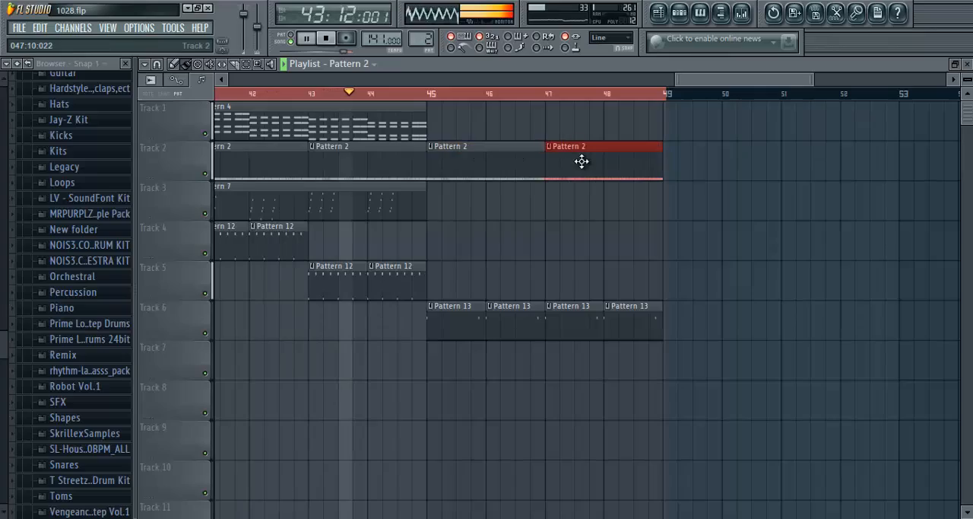
# - Pick up the VTR1 Percussion 22 sample and place clips on Track 1 at the start of bars 46 and 48
pyautogui.scroll(-5, 480, 255)
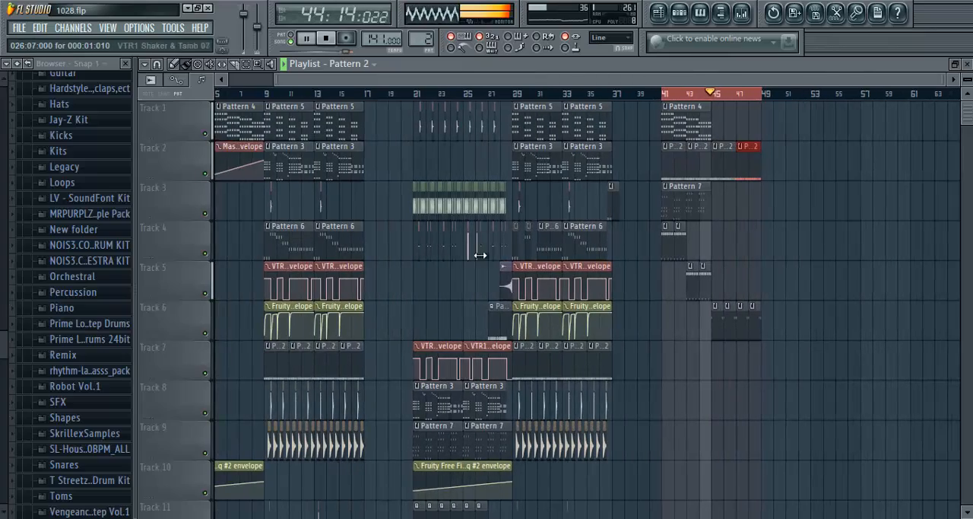
pyautogui.scroll(4, 463, 123)
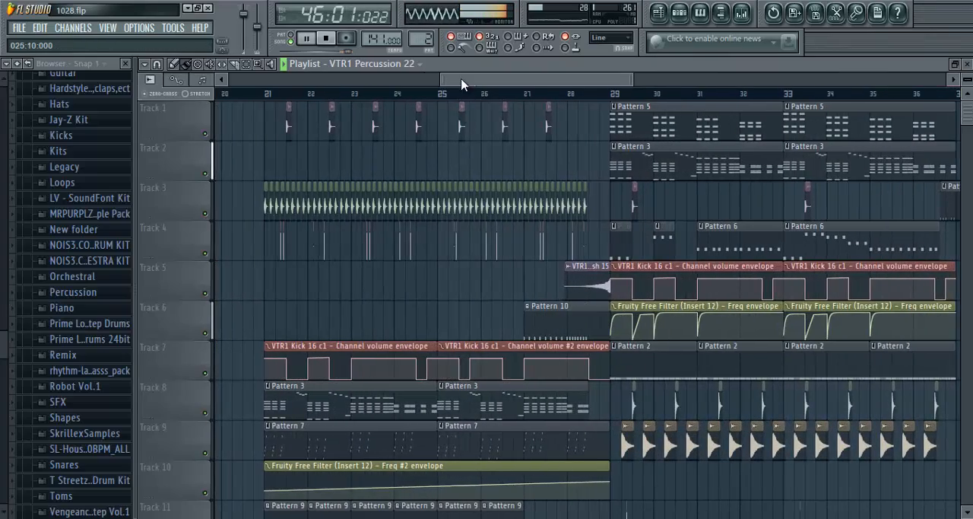
pyautogui.moveTo(463, 83); pyautogui.dragTo(693, 81)
pyautogui.scroll(2, 502, 103)
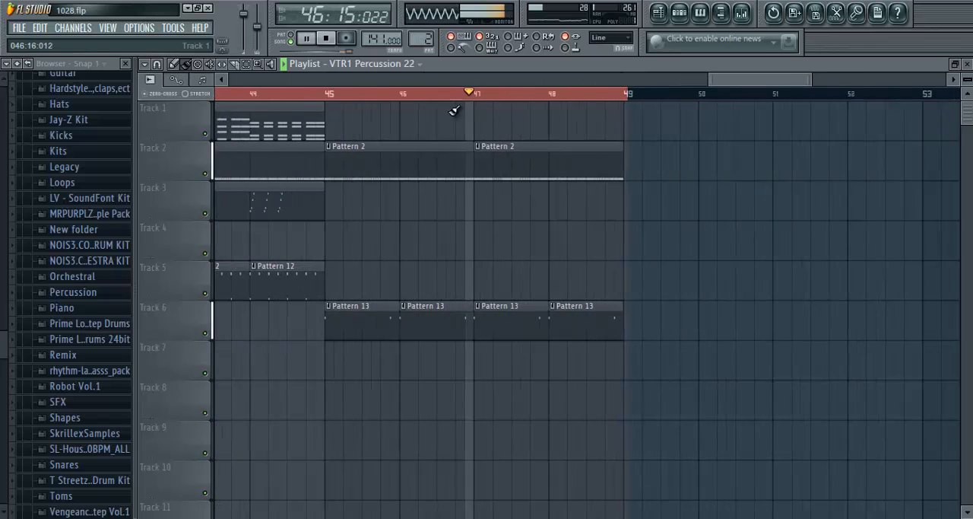
pyautogui.click(396, 122)
pyautogui.click(548, 119)
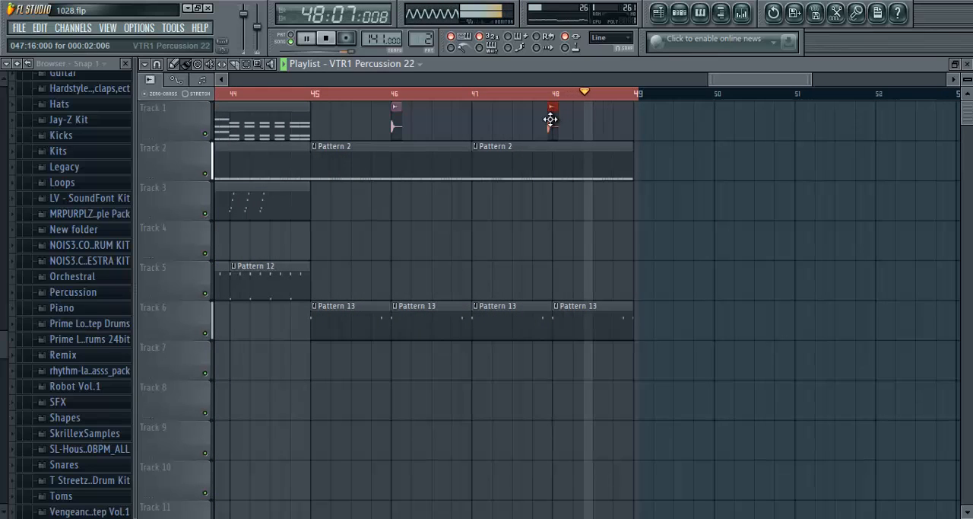
pyautogui.moveTo(551, 120); pyautogui.dragTo(556, 121)
pyautogui.keyDown('ctrl'); pyautogui.click(637, 96); pyautogui.keyUp('ctrl')
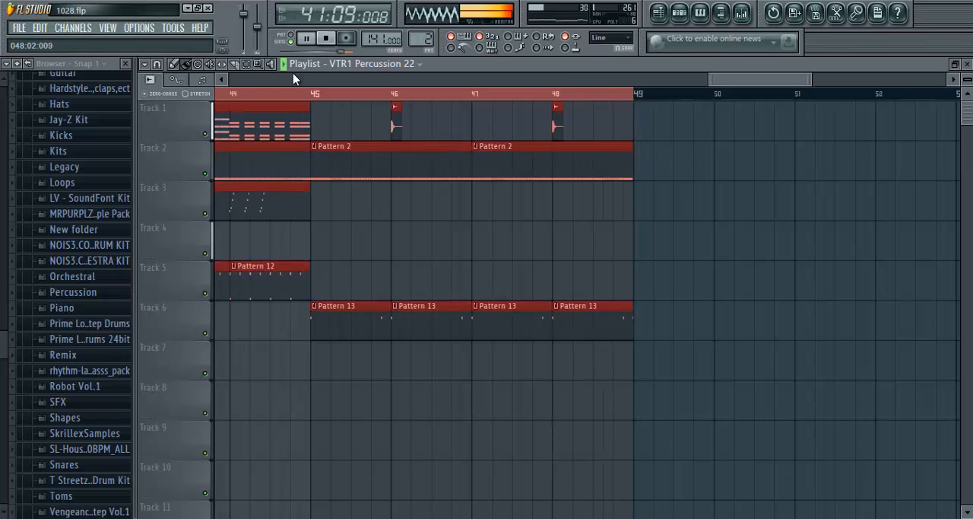
# - Place two Pattern 6 clips on Track 4 at bars 45 and 47, and limit the time selection to bars 45 to 49
pyautogui.scroll(-5, 298, 92)
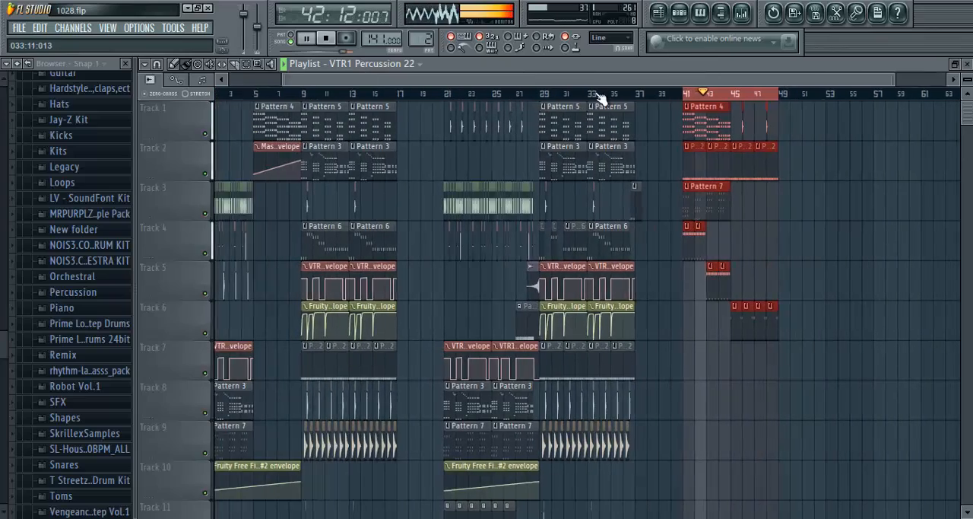
pyautogui.scroll(3, 603, 98)
pyautogui.click(503, 238)
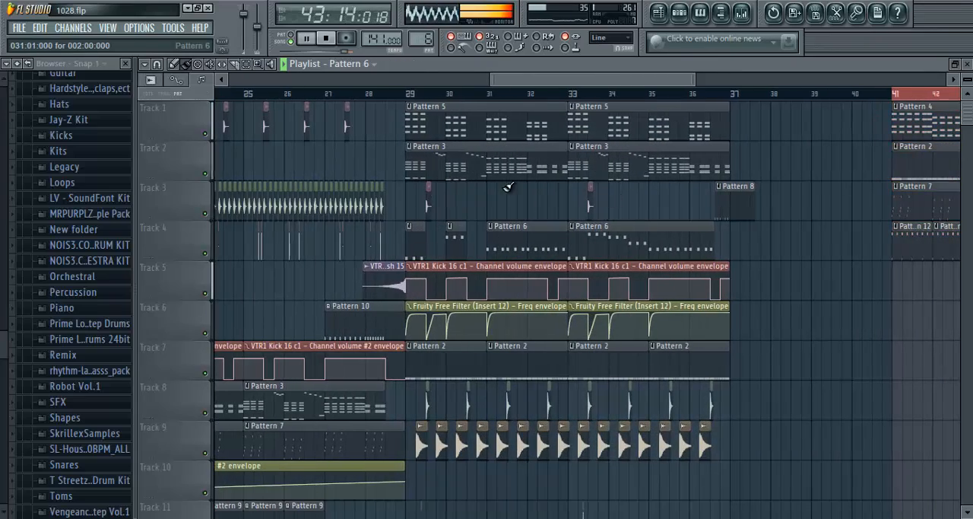
pyautogui.moveTo(566, 80); pyautogui.dragTo(746, 82)
pyautogui.scroll(2, 523, 104)
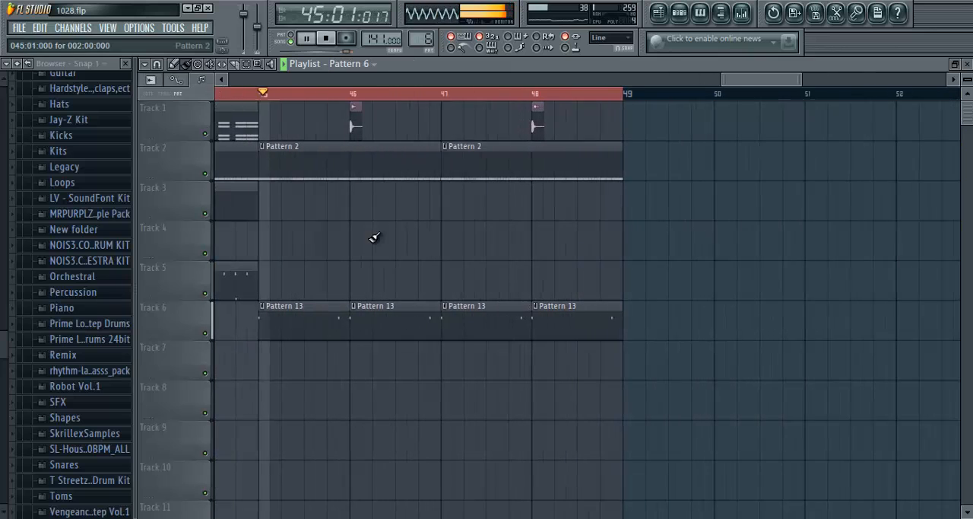
pyautogui.click(246, 244)
pyautogui.click(448, 241)
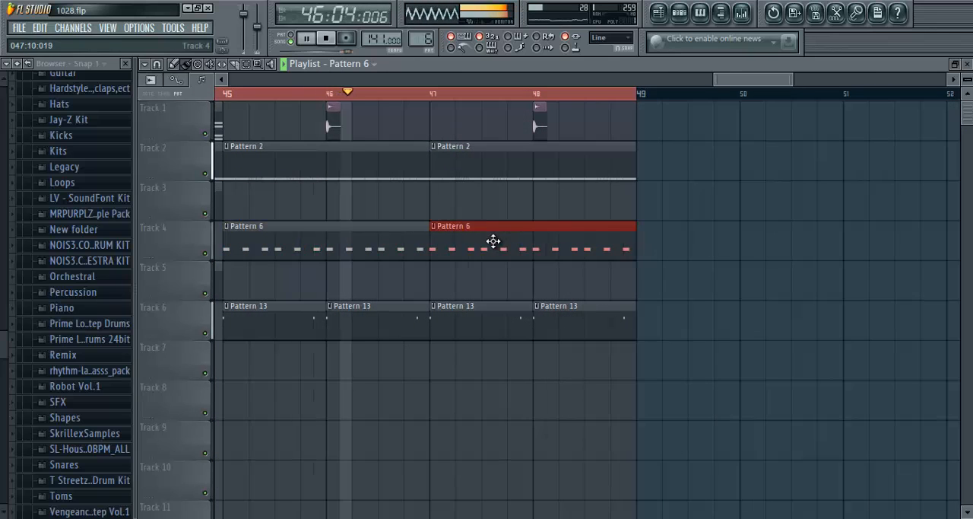
pyautogui.hotkey('ctrl', 'a')
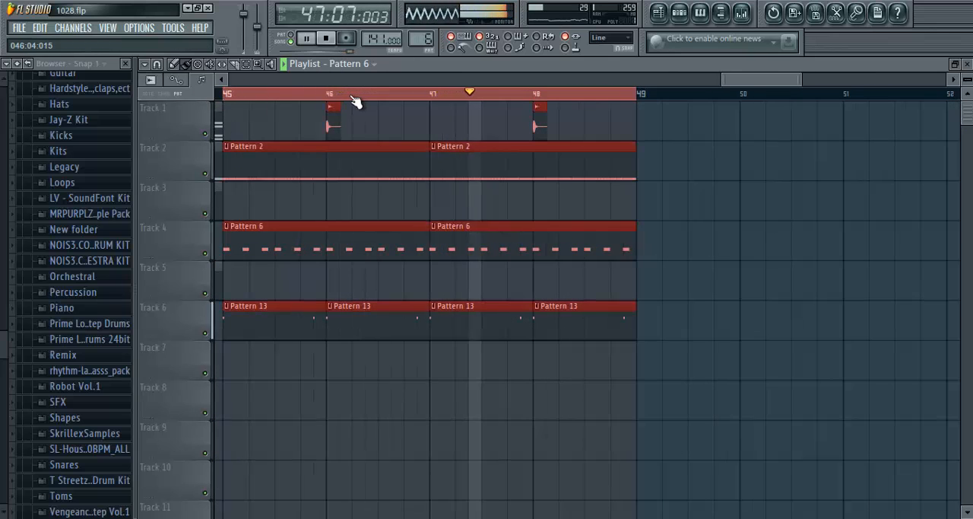
# - Pick up the VTR1 Snare Screaming08 07 sample and place clips on Track 3 at the start of bars 46 and 48
pyautogui.scroll(-5, 522, 98)
pyautogui.scroll(2, 436, 102)
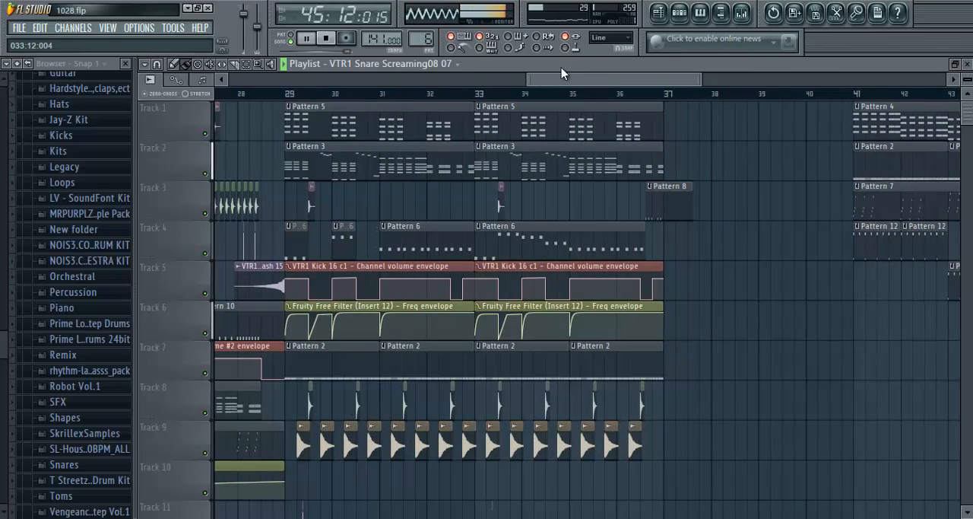
pyautogui.moveTo(561, 79); pyautogui.dragTo(803, 79)
pyautogui.scroll(5, 672, 94)
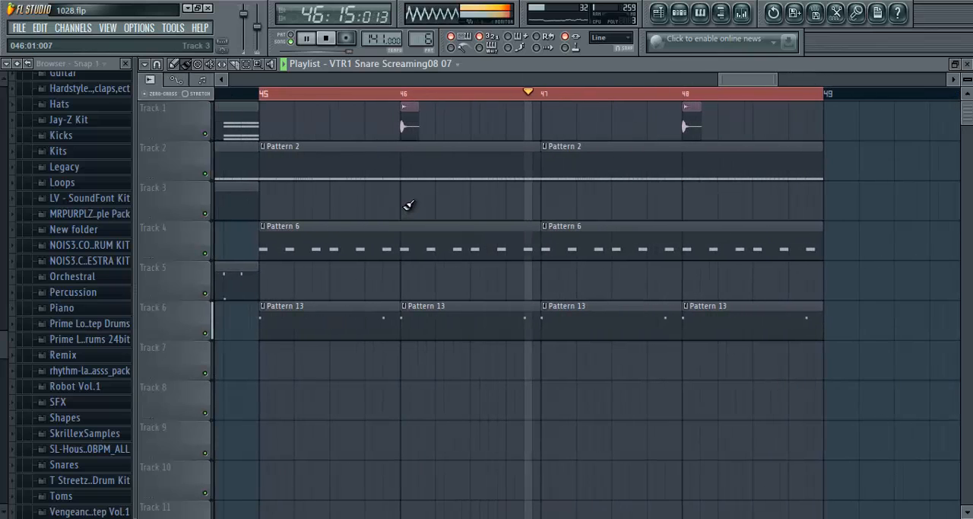
pyautogui.click(409, 204)
pyautogui.click(687, 202)
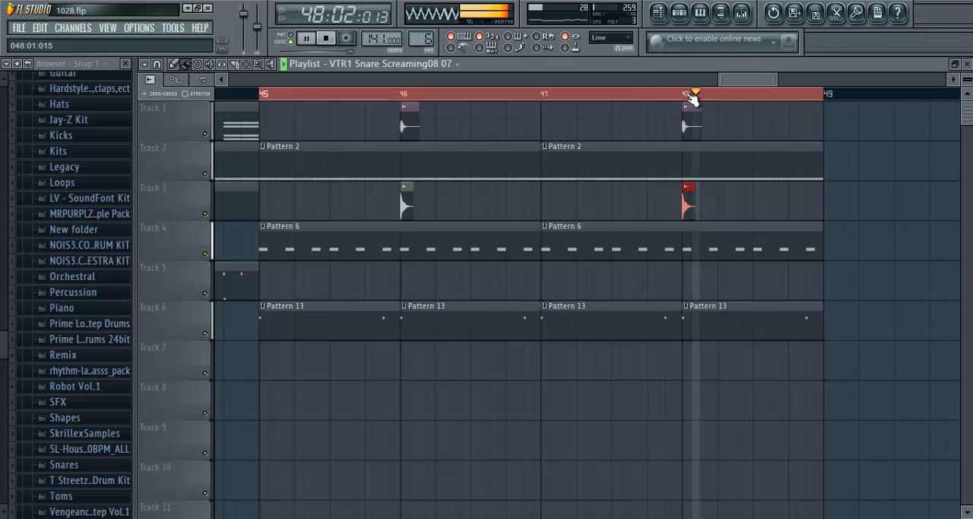
# - Add snare clips midway through bars 45, 46, 47 and 48 on Track 3, and delete those at the start of bars 46 and 48
pyautogui.scroll(-3, 693, 96)
pyautogui.scroll(5, 692, 99)
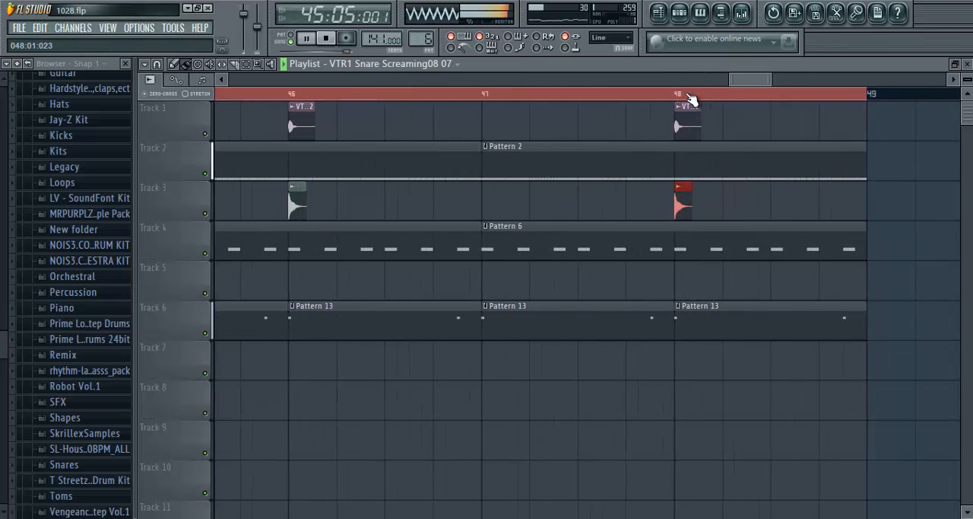
pyautogui.scroll(-3, 439, 100)
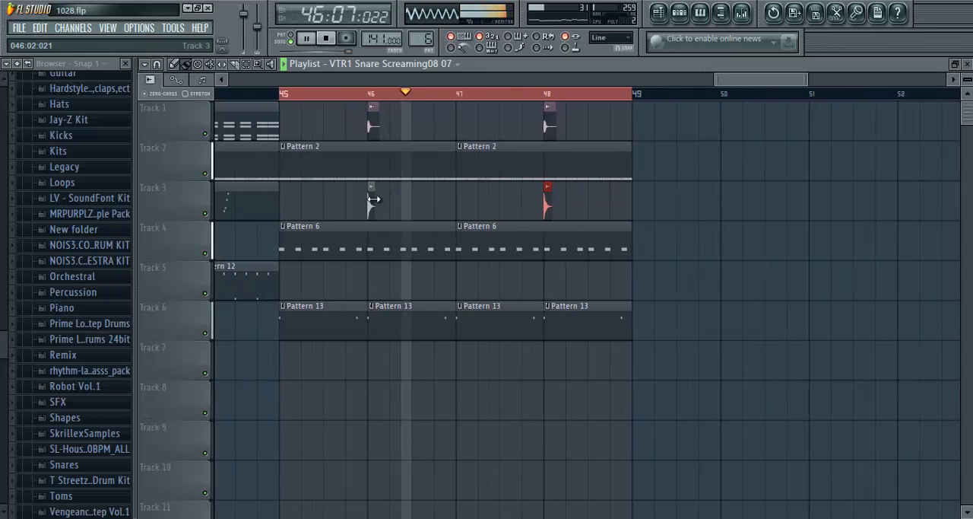
pyautogui.click(333, 204)
pyautogui.click(419, 204)
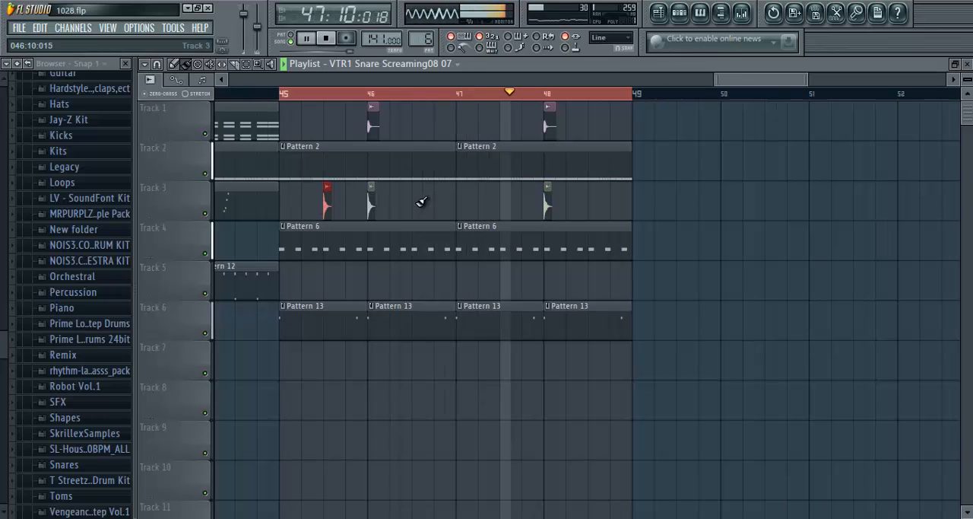
pyautogui.click(504, 204)
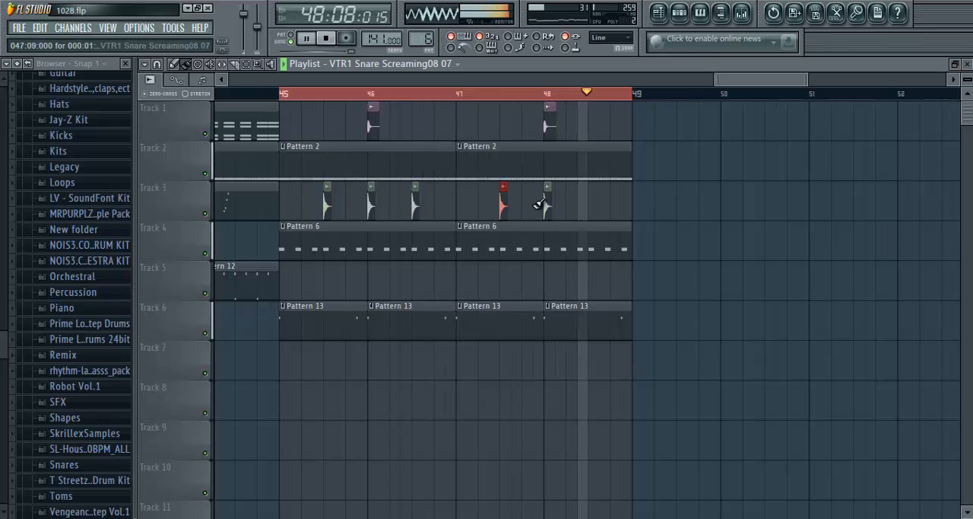
pyautogui.click(592, 204)
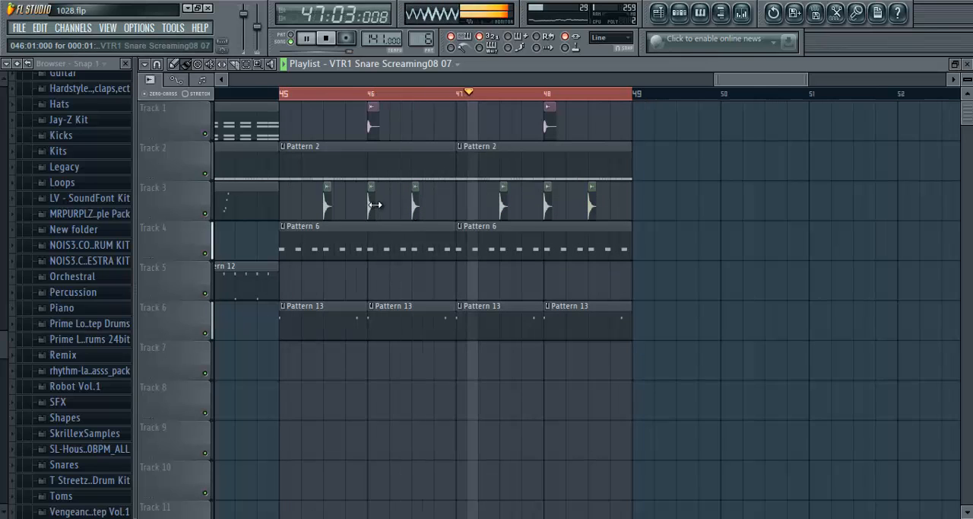
pyautogui.rightClick(548, 204)
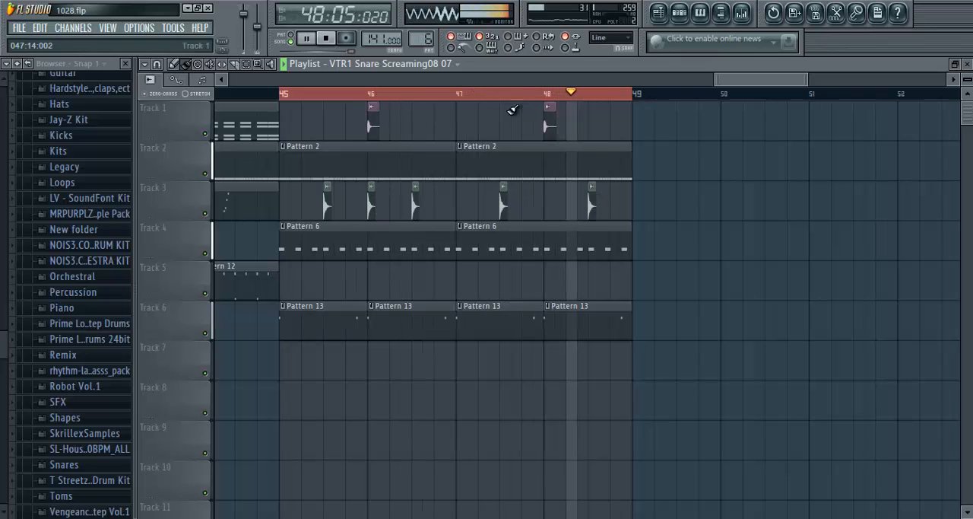
pyautogui.rightClick(370, 202)
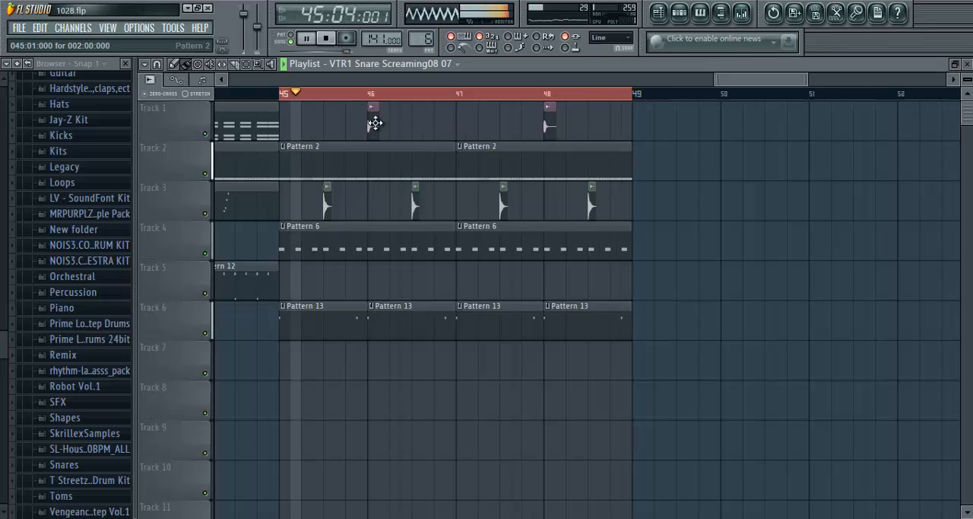
# - Listen to the looped section from bar 45 with the new drums, and stop playback
pyautogui.click(327, 39)
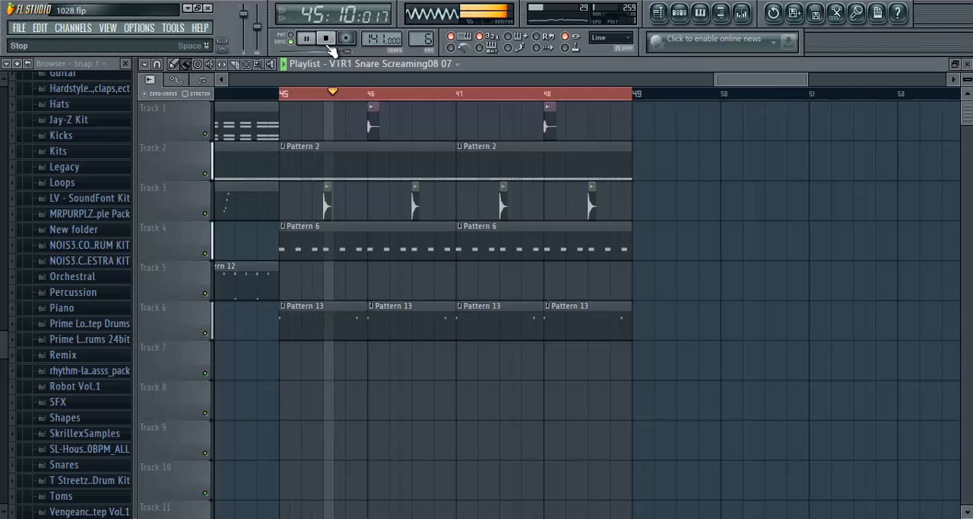
pyautogui.scroll(3, 379, 100)
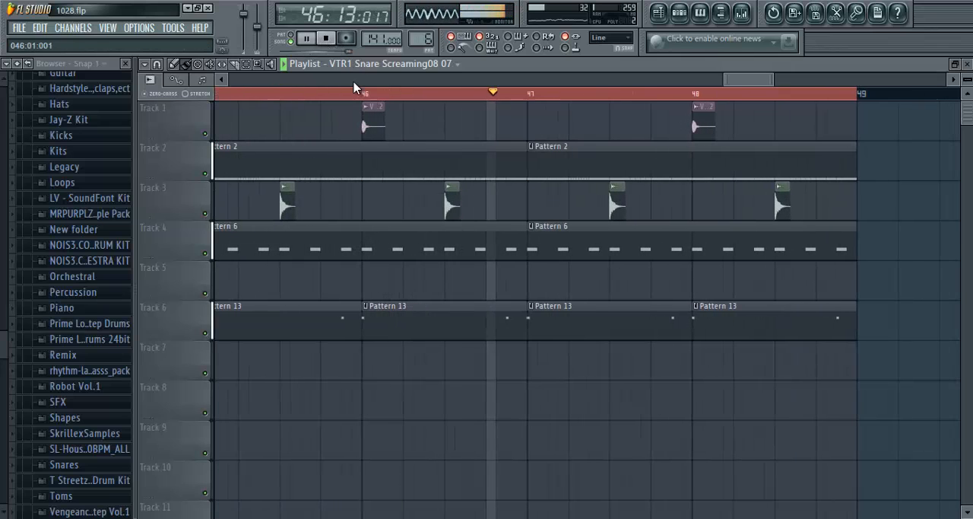
pyautogui.click(327, 40)
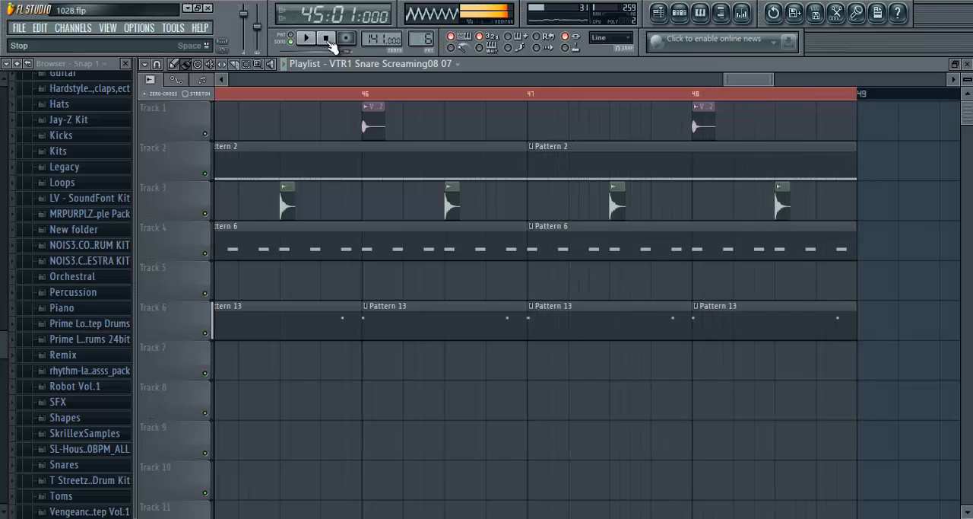
# - Set the playlist time selection from bar 41 to bar 52, play both drum variations through, and stop playback
pyautogui.scroll(-5, 277, 97)
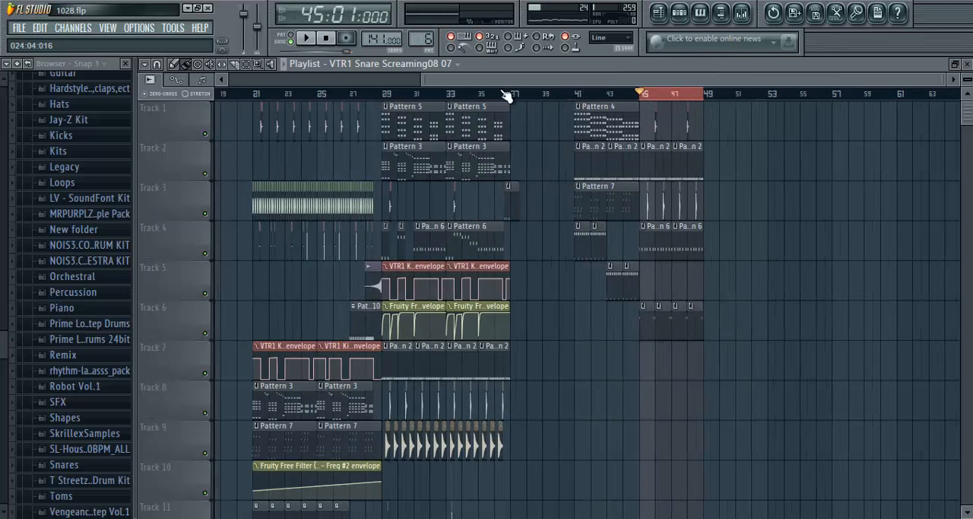
pyautogui.scroll(3, 624, 95)
pyautogui.moveTo(721, 97); pyautogui.dragTo(468, 127)
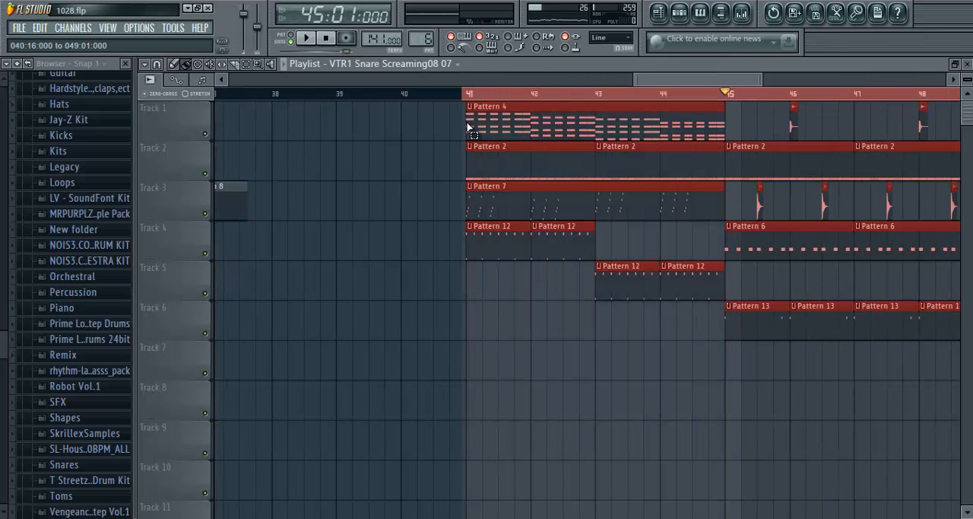
pyautogui.click(315, 43)
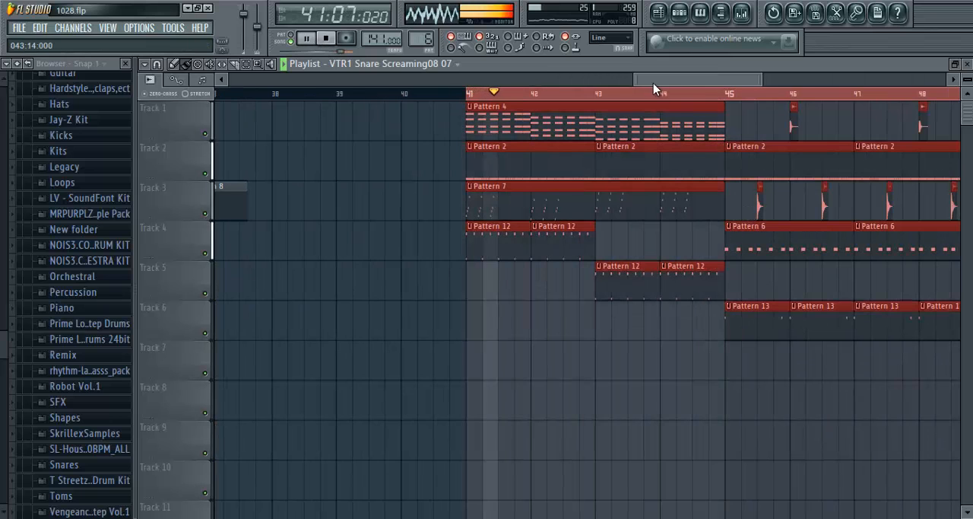
pyautogui.moveTo(686, 82); pyautogui.dragTo(904, 102)
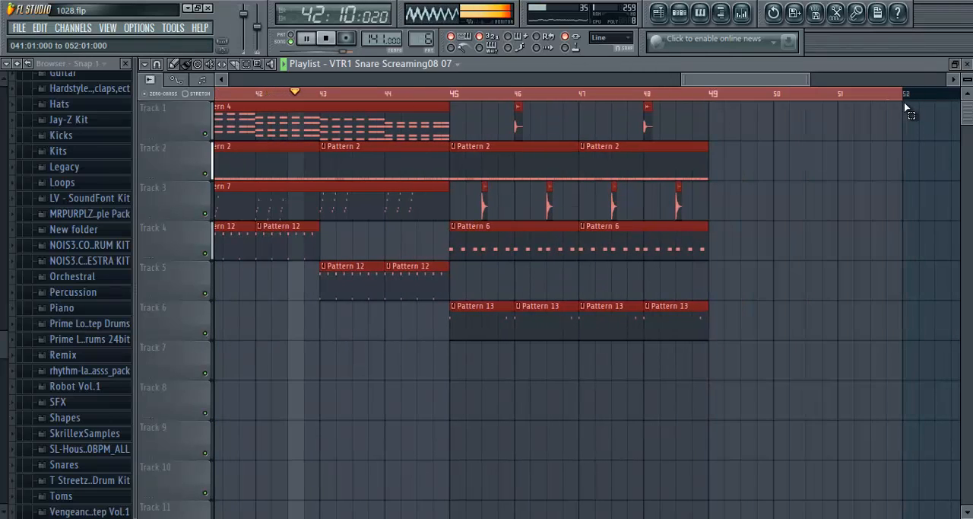
pyautogui.scroll(-3, 456, 103)
pyautogui.scroll(3, 353, 120)
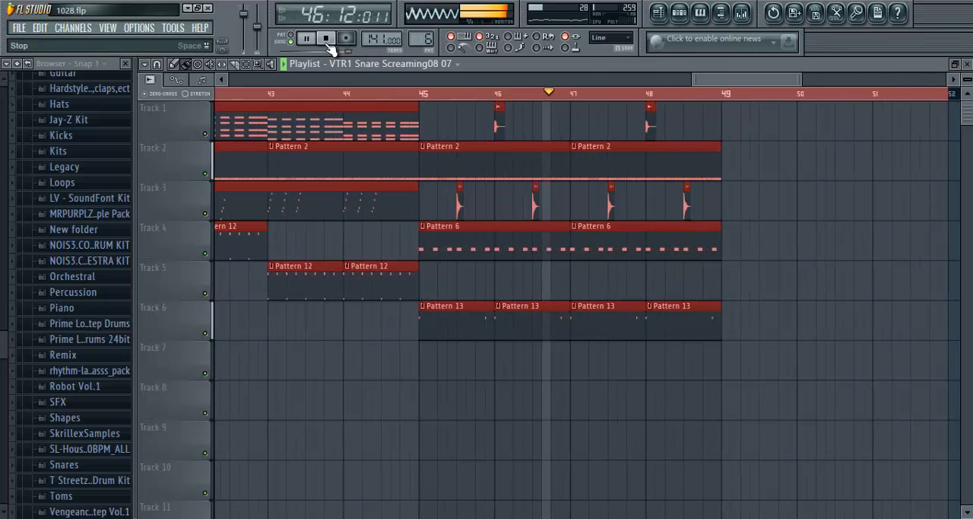
pyautogui.click(325, 39)
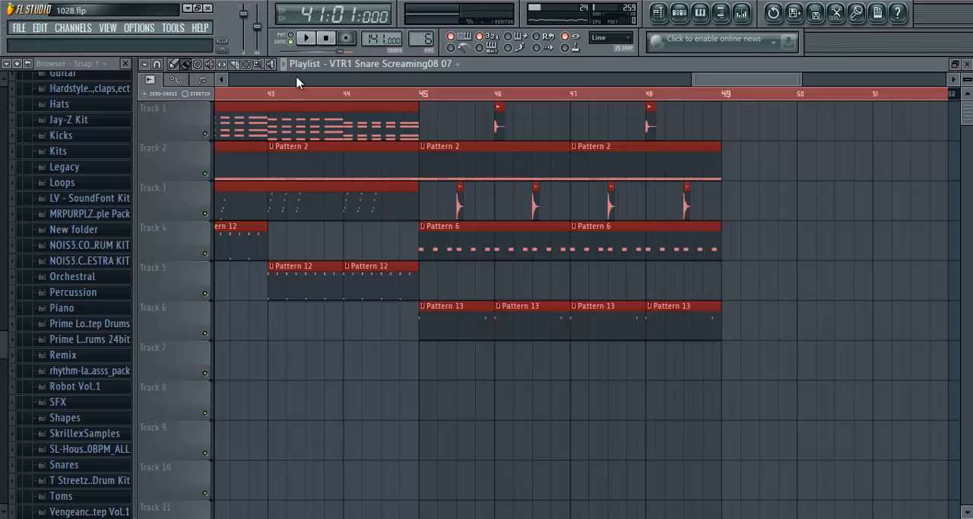
# - Extend the playlist time selection back to bar 1 so it spans bars 1 to 52
pyautogui.scroll(-5, 286, 89)
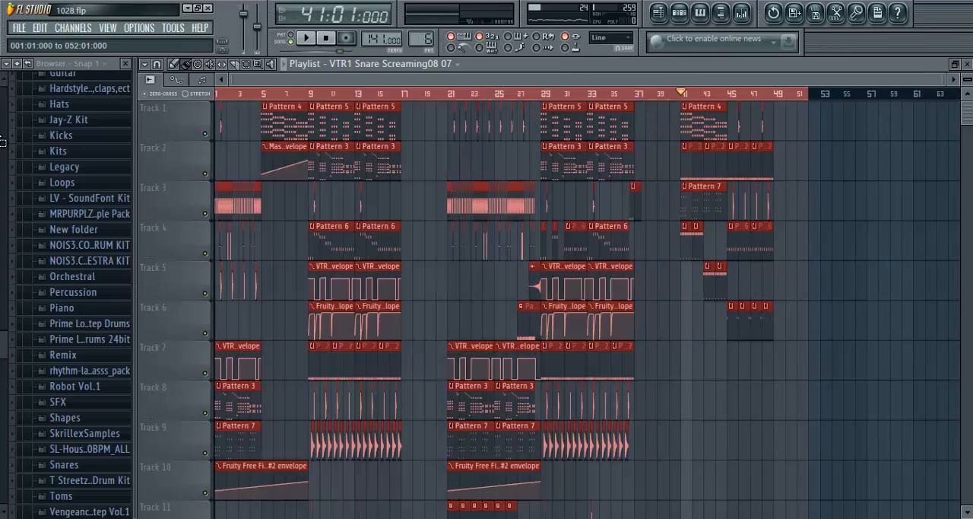
pyautogui.scroll(-7, 566, 272)
pyautogui.scroll(7, 566, 269)
pyautogui.scroll(3, 528, 94)
pyautogui.moveTo(591, 81); pyautogui.dragTo(713, 82)
# - Open the mixer, examine the Maximus plugin on the Master track, and close the mixer
pyautogui.press('F9')
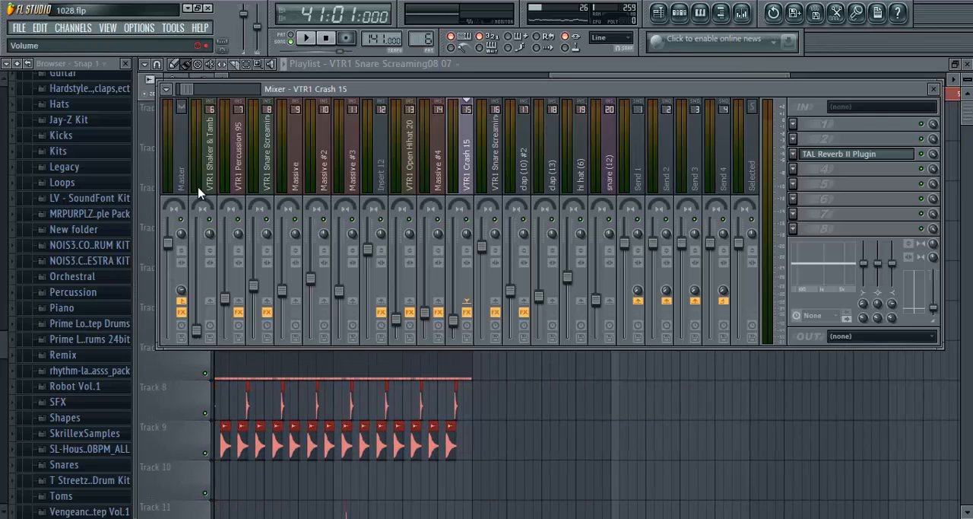
pyautogui.scroll(5, 171, 129)
pyautogui.click(174, 152)
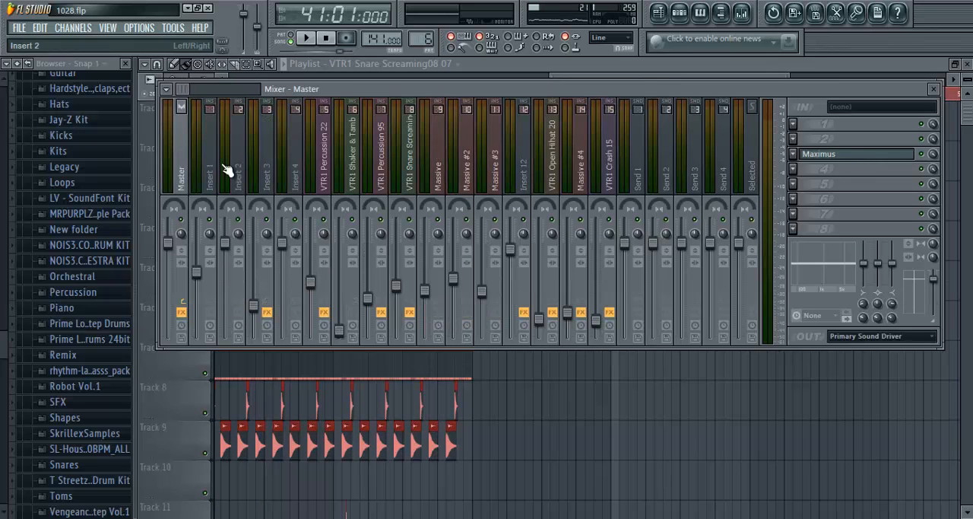
pyautogui.click(835, 155)
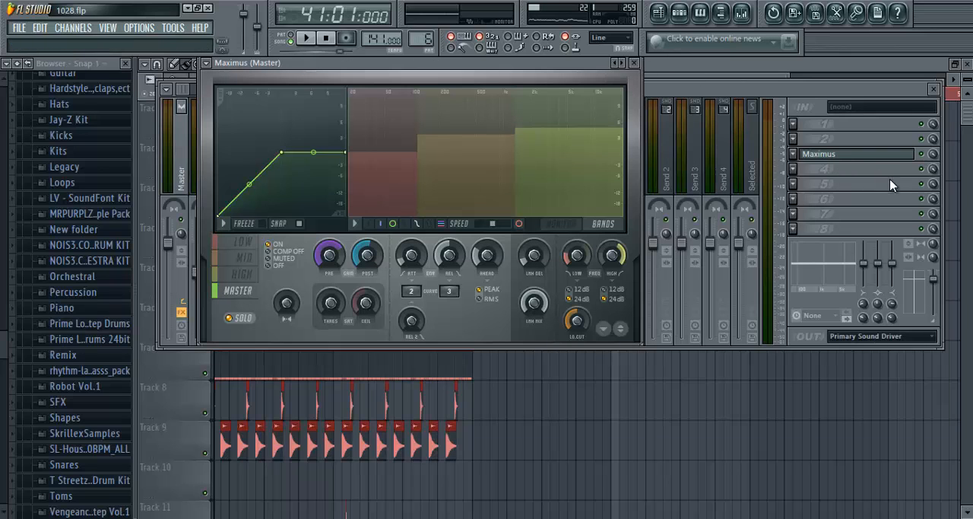
pyautogui.click(932, 155)
pyautogui.click(934, 89)
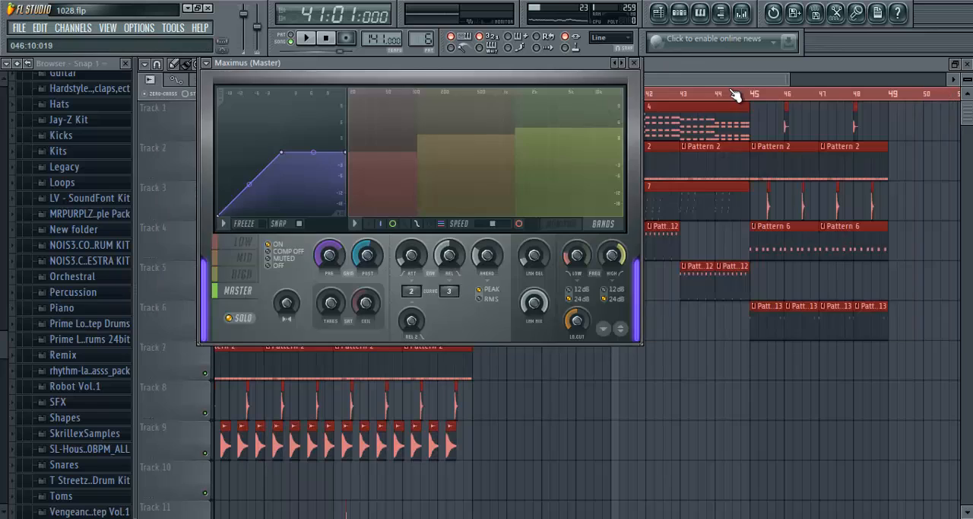
# - Set the playlist time selection from bar 29 to bar 33 and listen to it with the mixer open
pyautogui.click(634, 63)
pyautogui.click(369, 96)
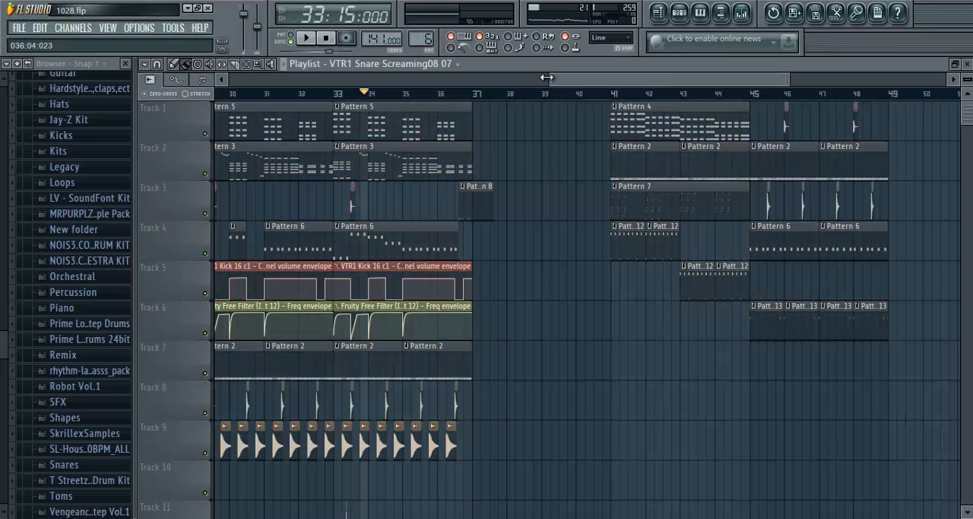
pyautogui.moveTo(591, 84); pyautogui.dragTo(268, 83)
pyautogui.scroll(3, 518, 100)
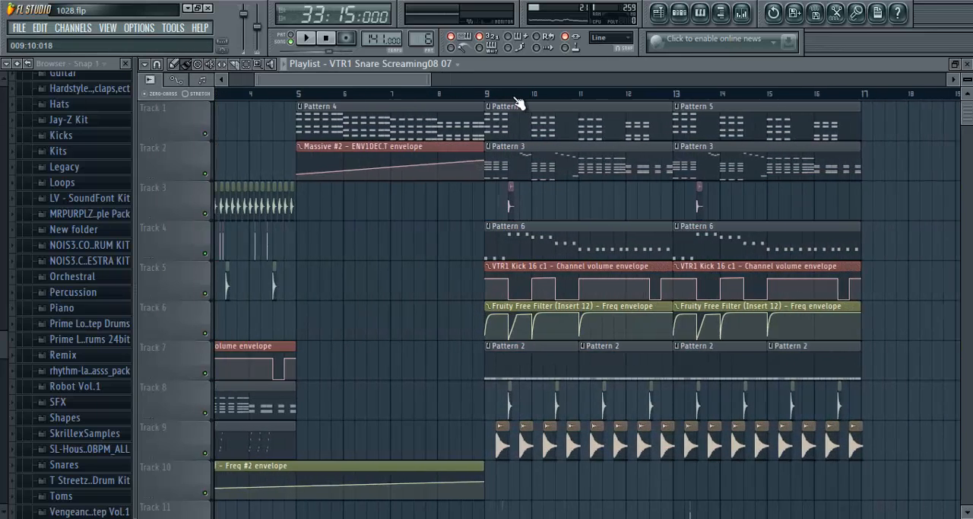
pyautogui.moveTo(381, 83); pyautogui.dragTo(558, 83)
pyautogui.scroll(-4, 593, 93)
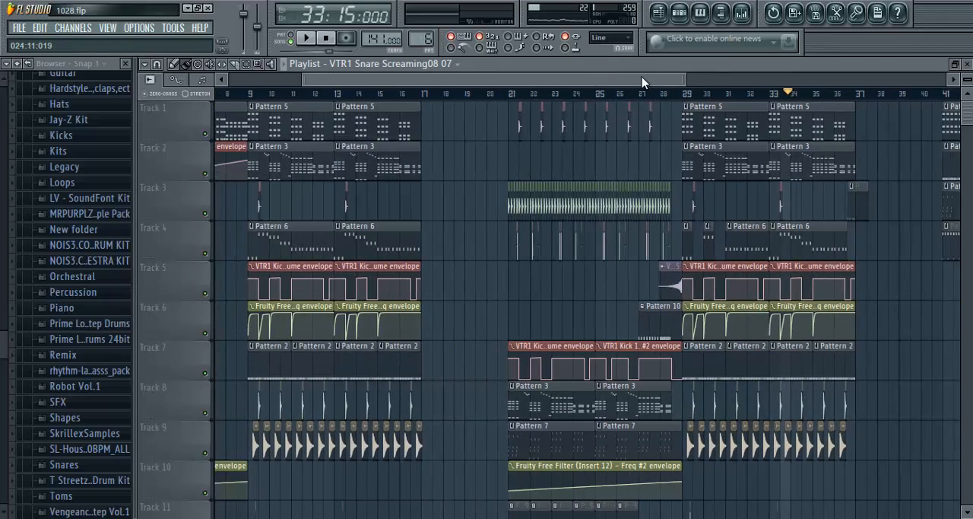
pyautogui.scroll(4, 550, 94)
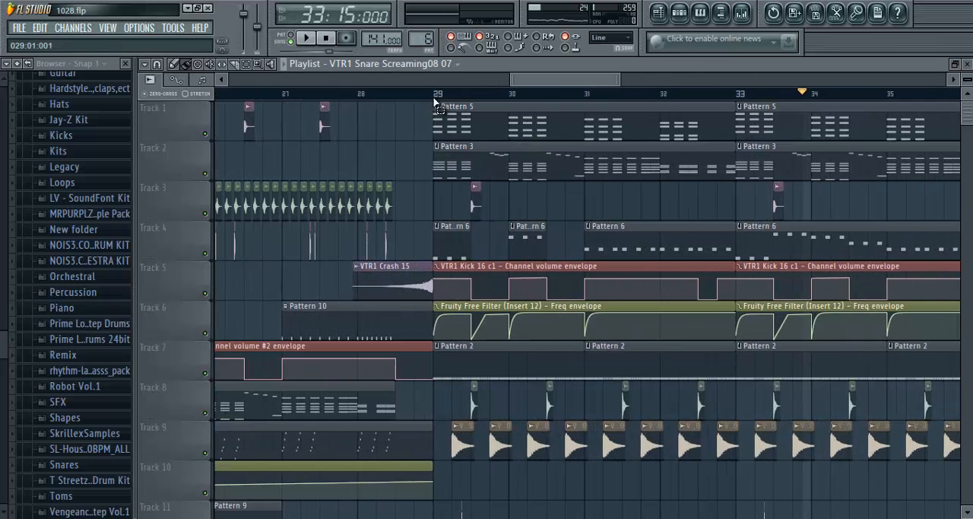
pyautogui.moveTo(437, 103); pyautogui.dragTo(737, 96)
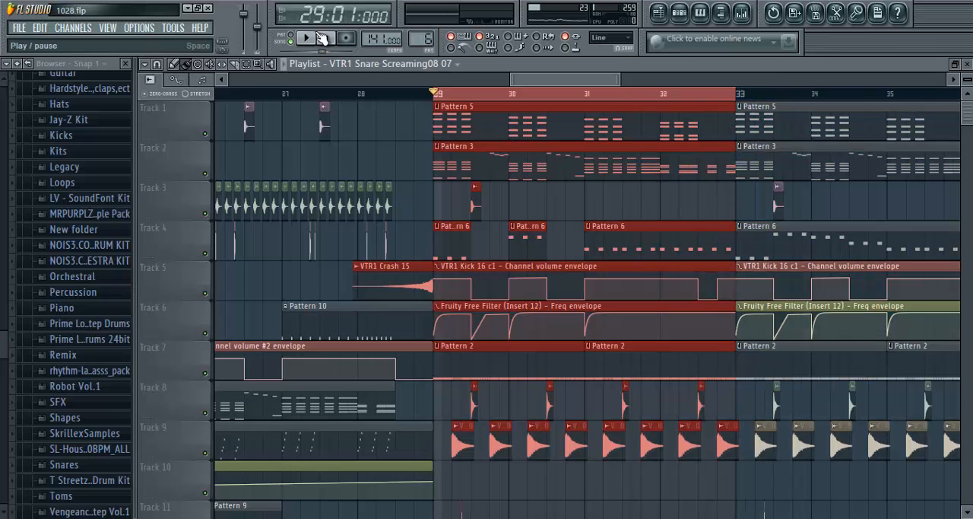
pyautogui.click(741, 12)
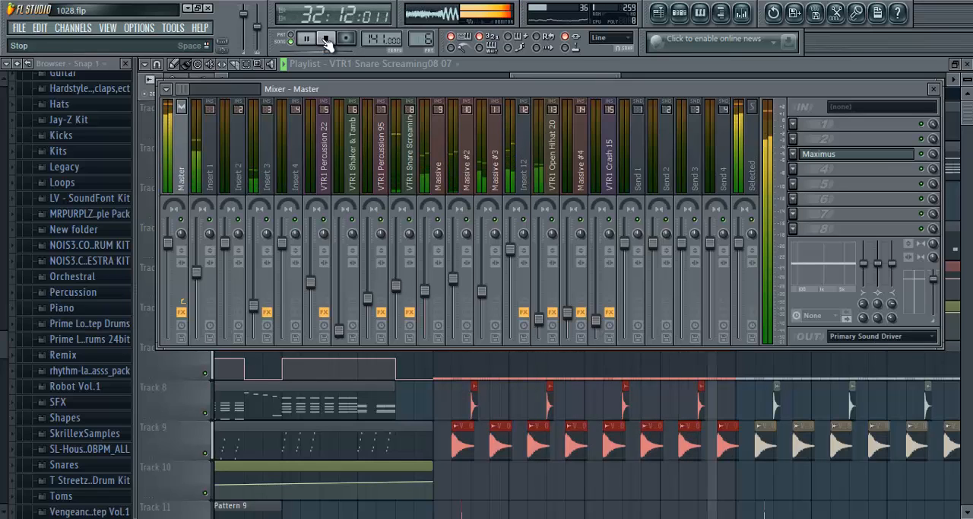
pyautogui.click(326, 39)
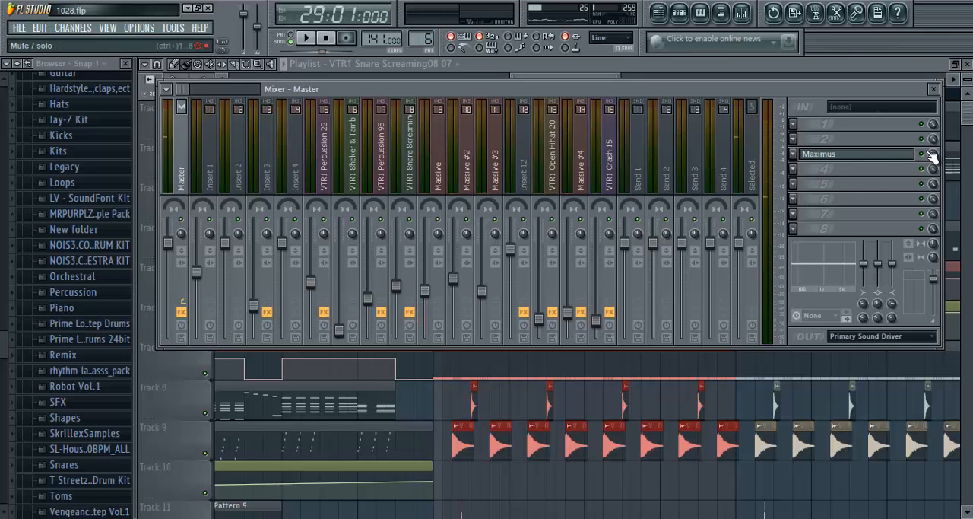
# - Add a second Maximus to slot 5 of the Master track and load its Default preset
pyautogui.click(804, 192)
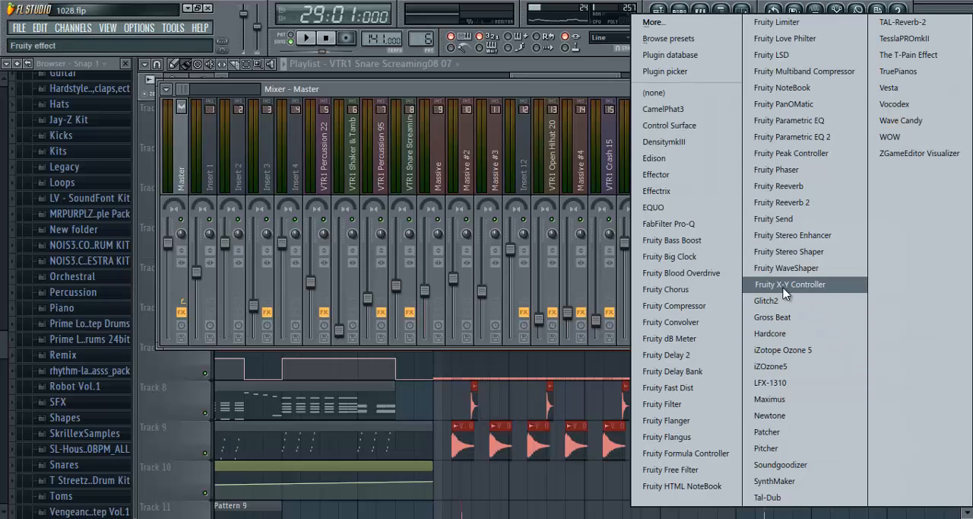
pyautogui.click(775, 398)
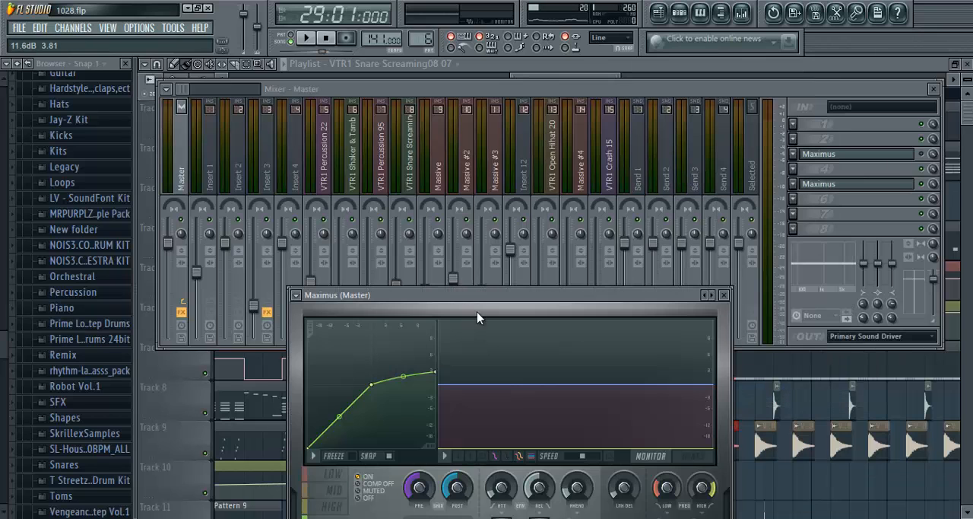
pyautogui.click(284, 207)
pyautogui.moveTo(335, 231)
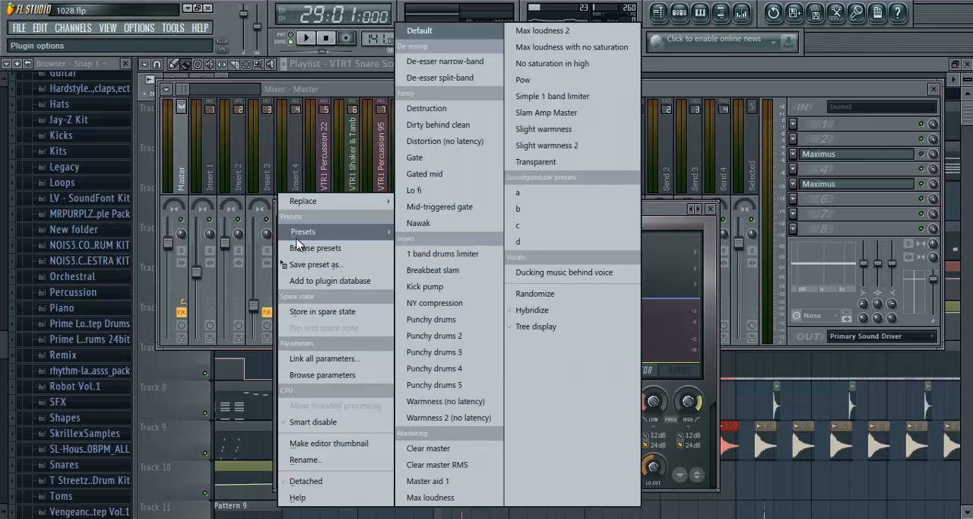
pyautogui.click(421, 32)
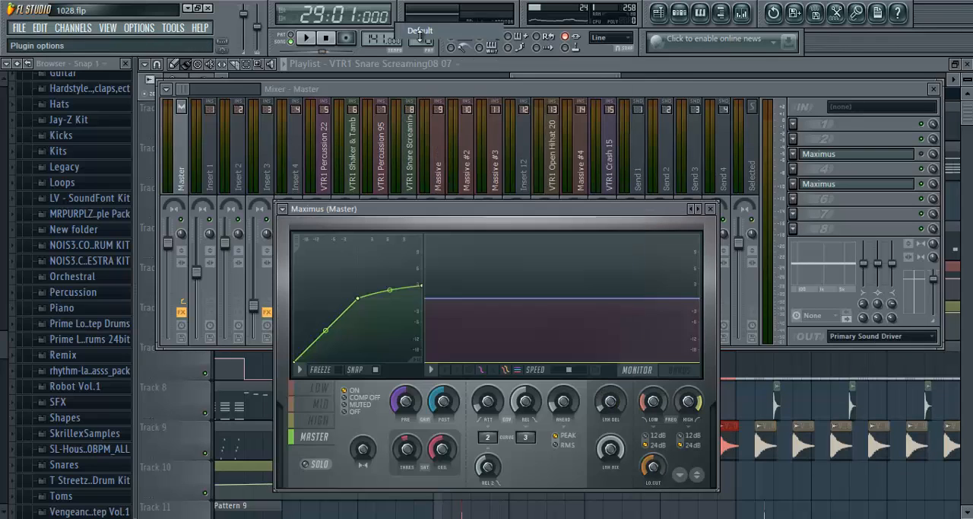
# - Select the LOW band in the new Maximus and switch its display to the bands view with the spectrum shown
pyautogui.click(310, 39)
pyautogui.click(332, 387)
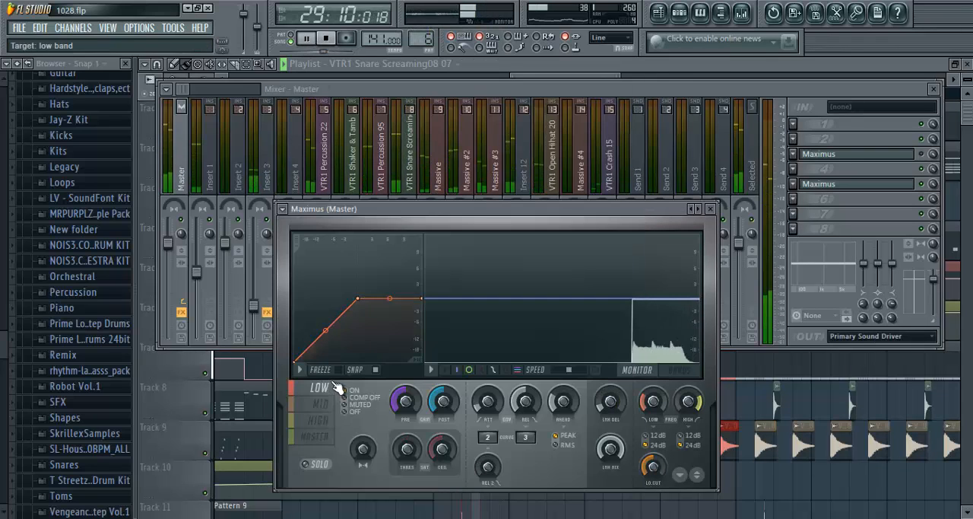
pyautogui.click(324, 37)
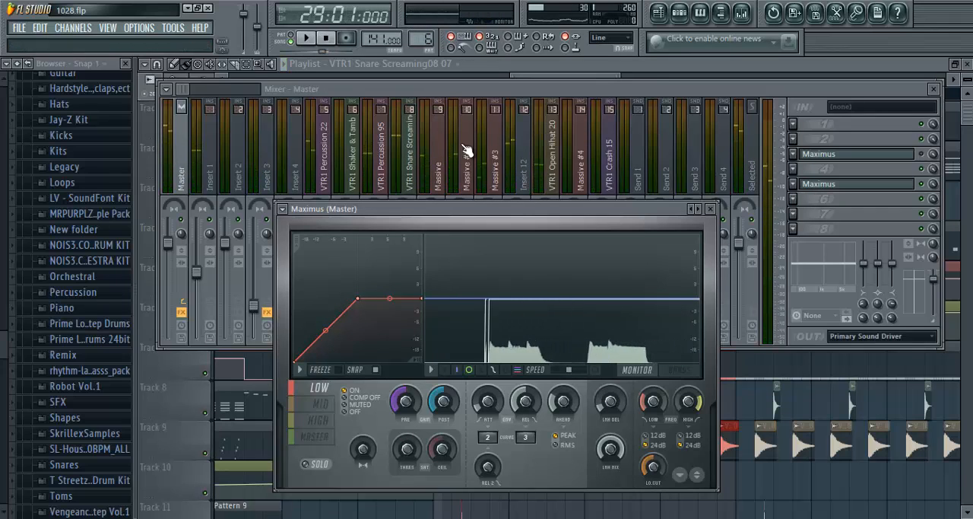
pyautogui.click(683, 371)
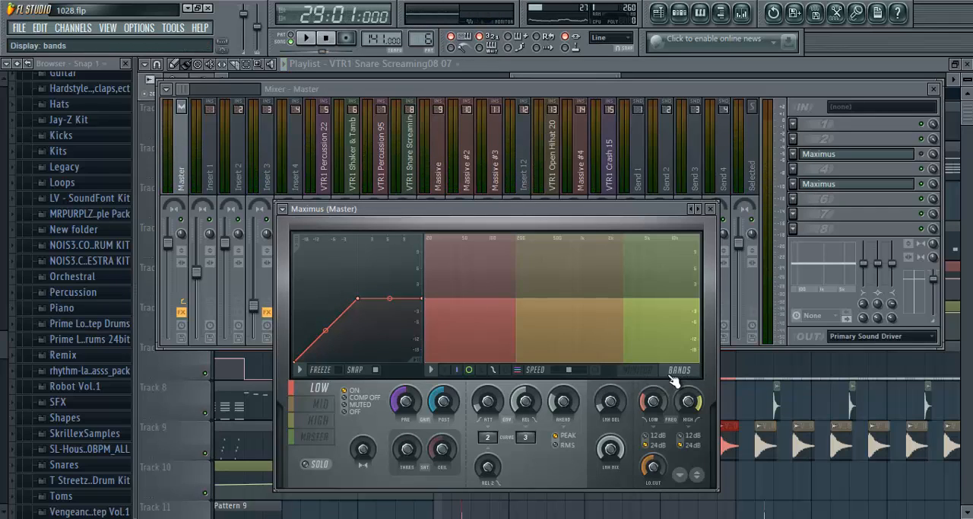
pyautogui.click(599, 372)
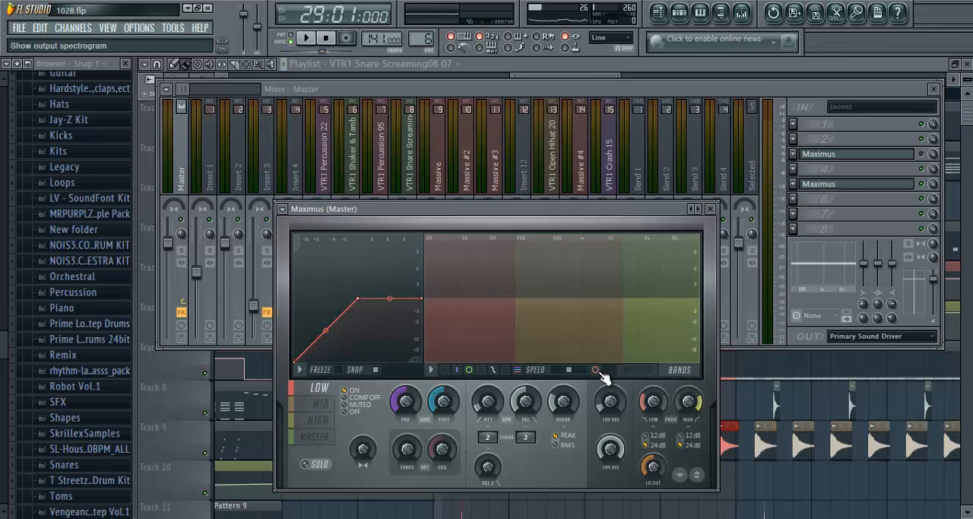
# - Lower the low crossover frequency in Maximus to about 106 Hz and solo the LOW band during playback
pyautogui.click(310, 39)
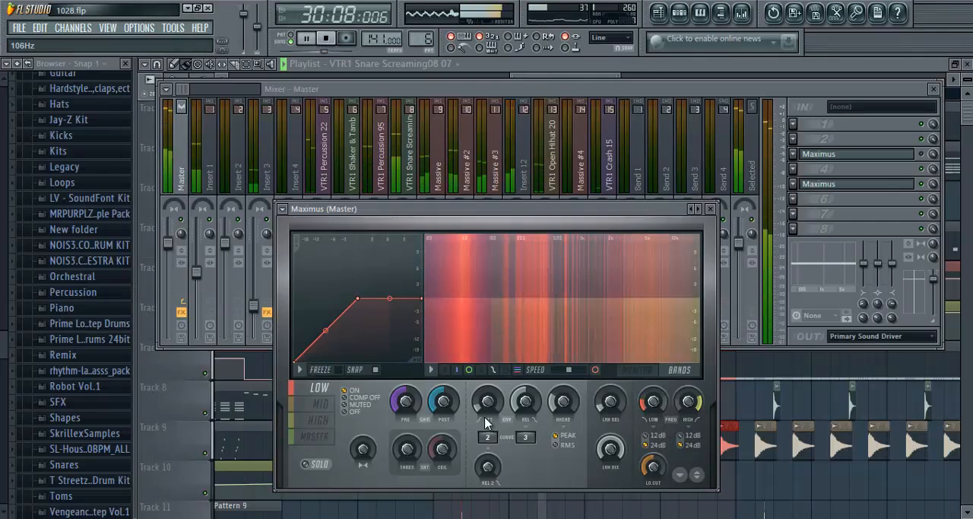
pyautogui.click(314, 464)
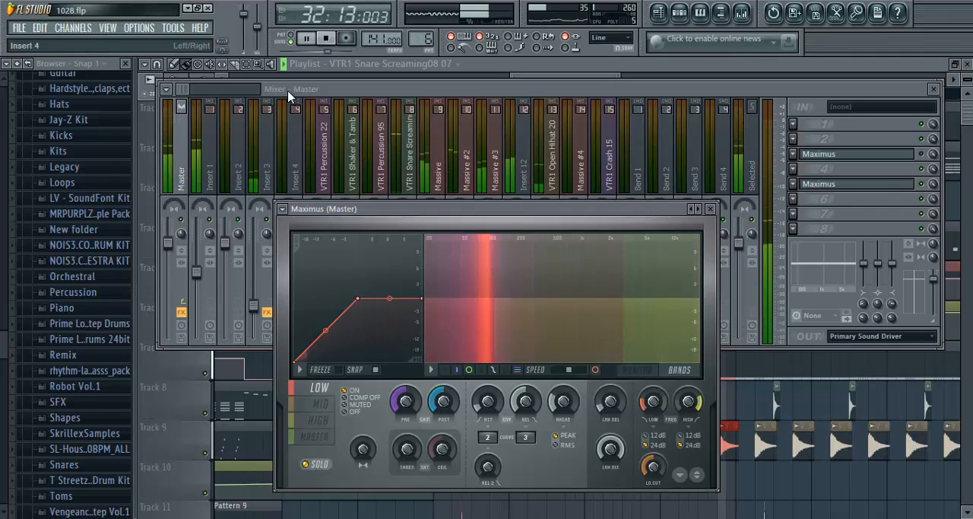
pyautogui.click(326, 39)
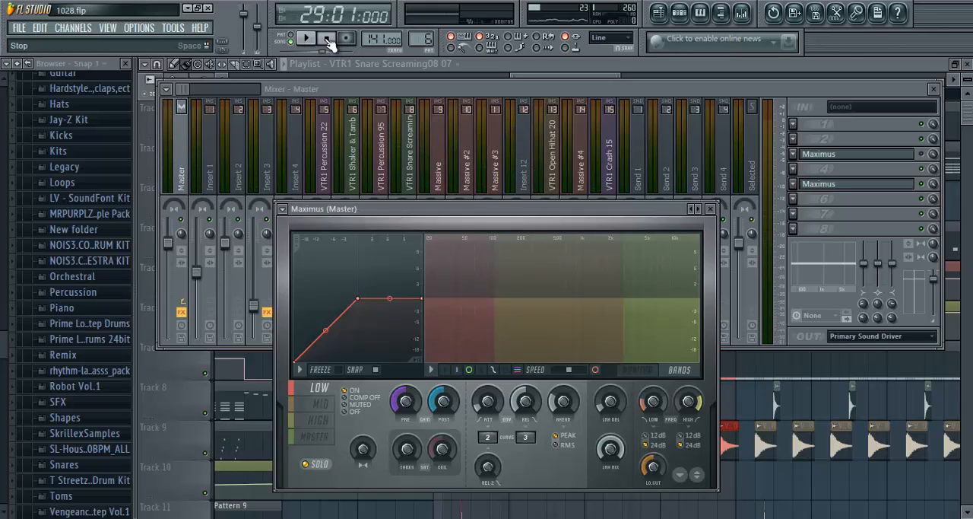
# - Raise the LOW band's pre gain while auditioning the soloed band, and stop playback
pyautogui.press('space')
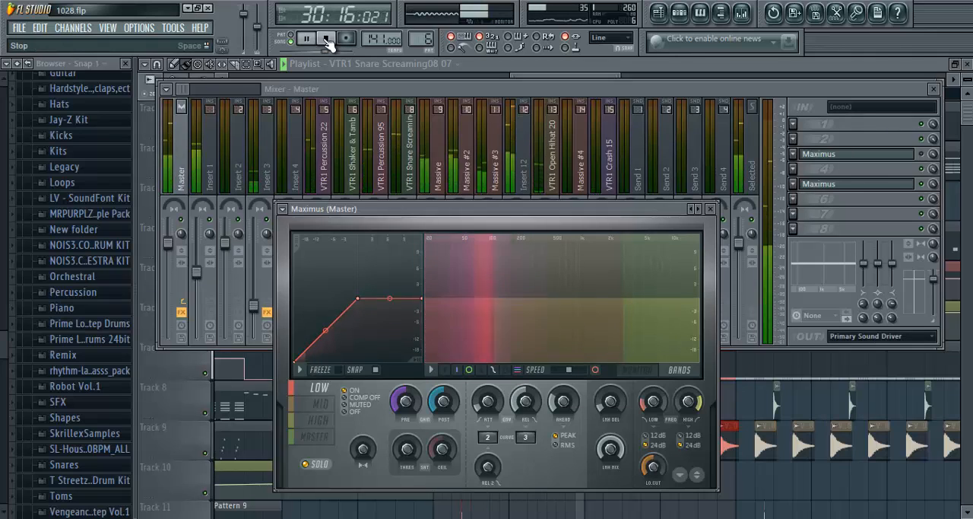
pyautogui.click(327, 40)
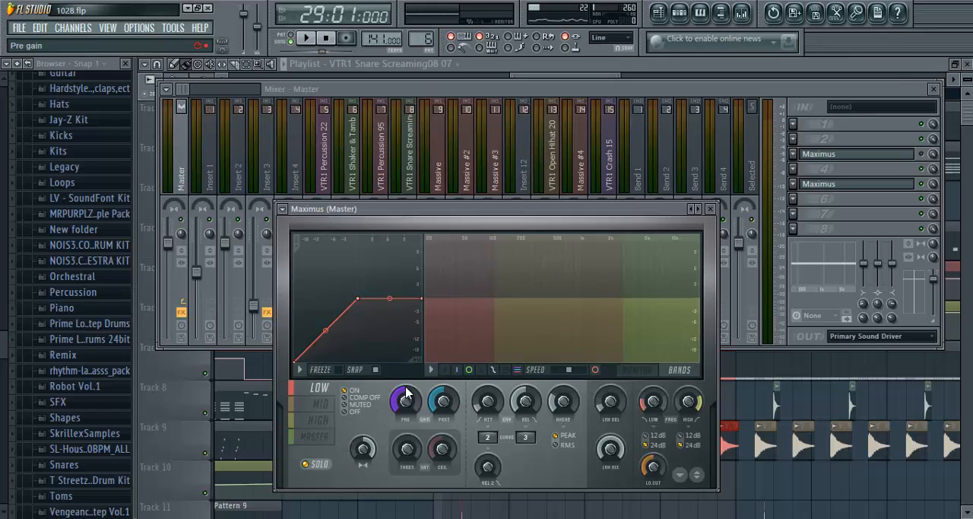
pyautogui.click(312, 40)
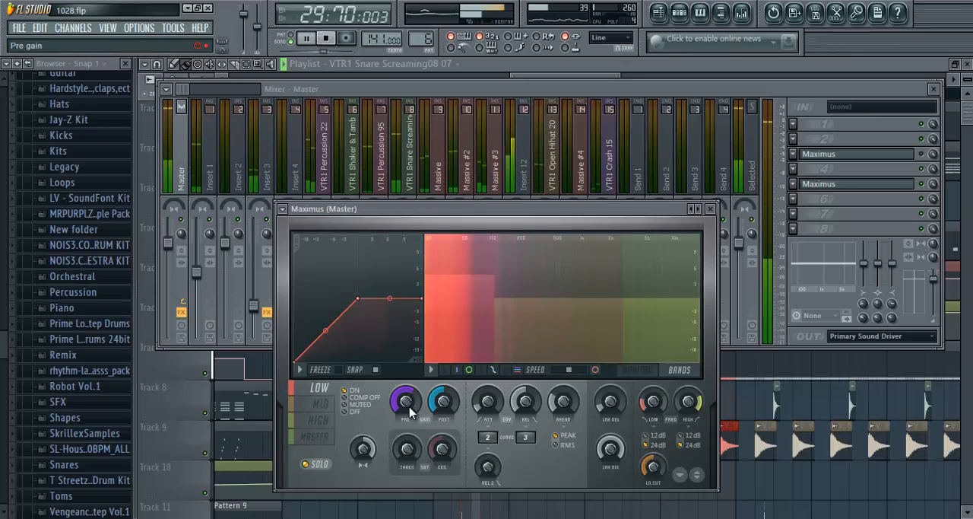
pyautogui.click(325, 38)
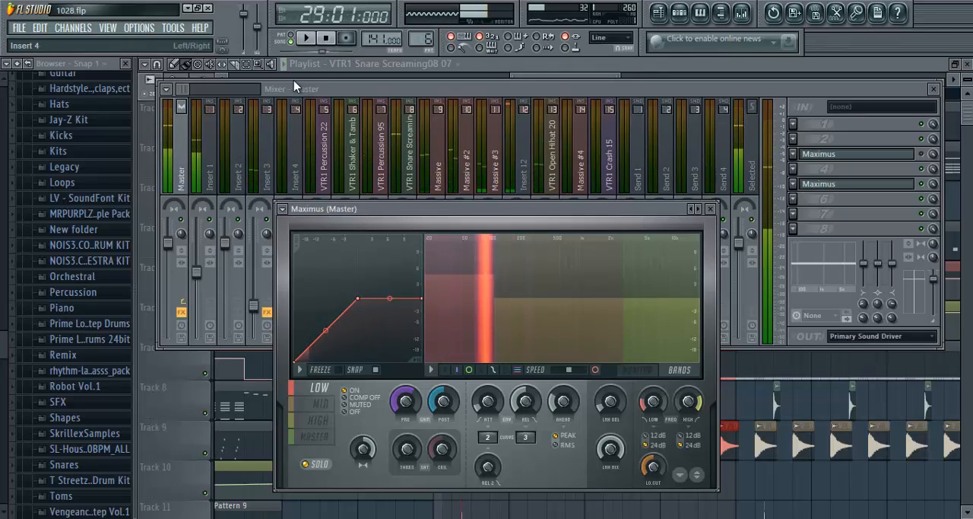
# - Lower the high crossover frequency and raise the MID band's pre gain to about 4.7 dB, comparing with solo off and on
pyautogui.click(321, 405)
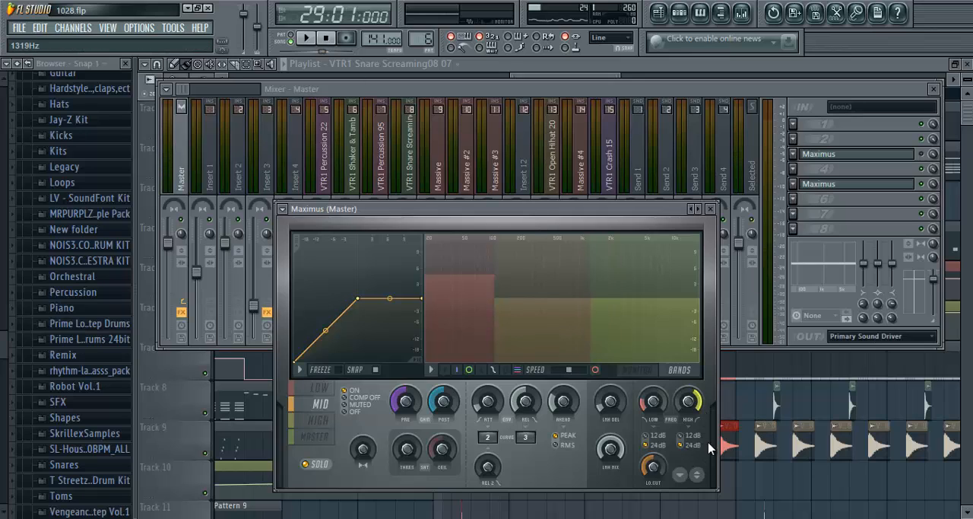
pyautogui.click(312, 37)
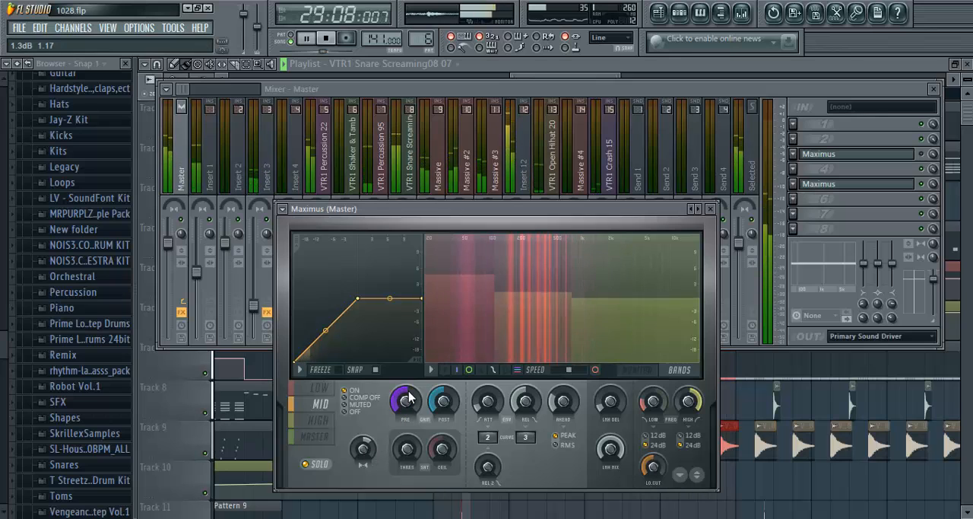
pyautogui.moveTo(409, 405); pyautogui.dragTo(416, 401)
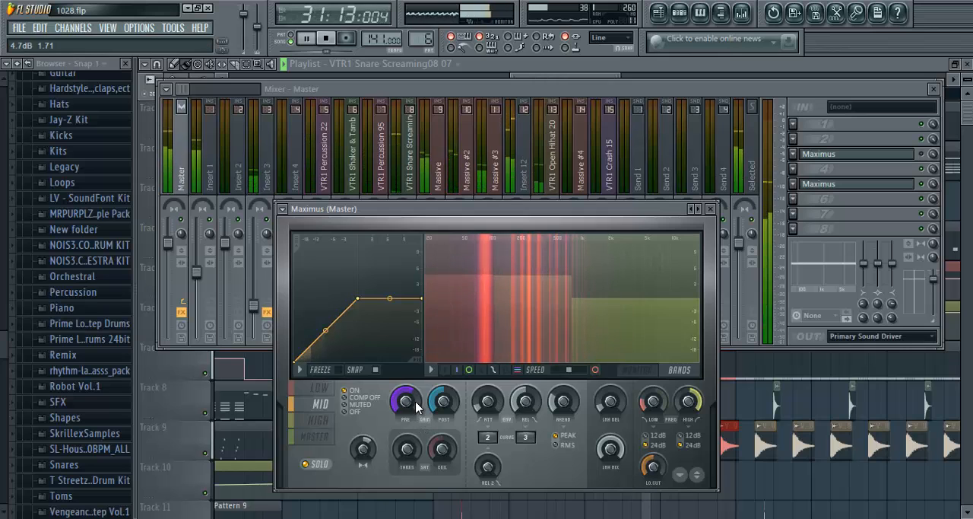
pyautogui.click(319, 461)
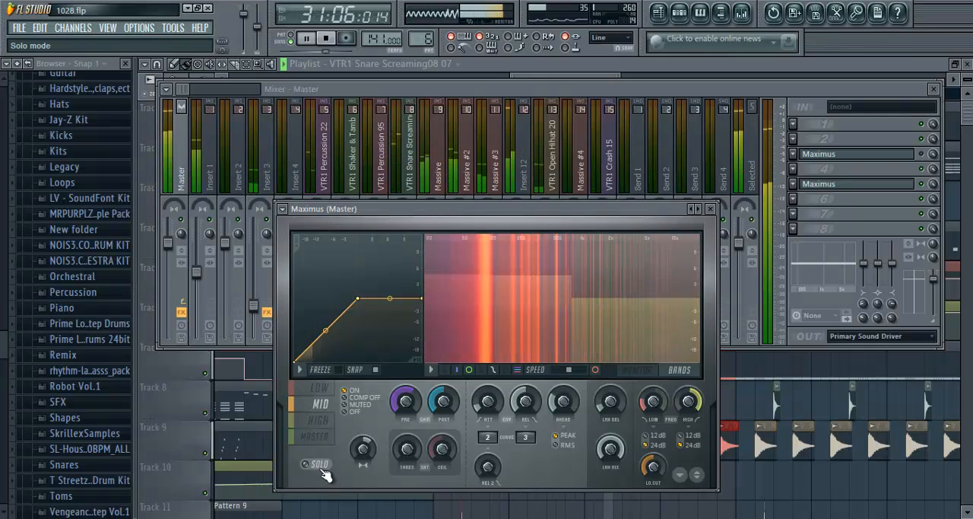
pyautogui.click(320, 465)
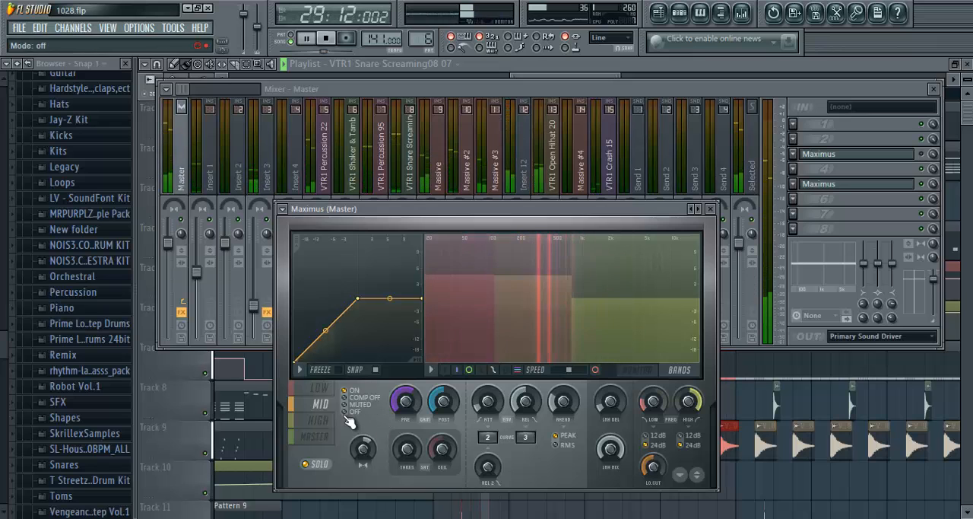
# - Raise the HIGH band's pre gain and set the MASTER pre gain to about 5.0 dB
pyautogui.click(318, 420)
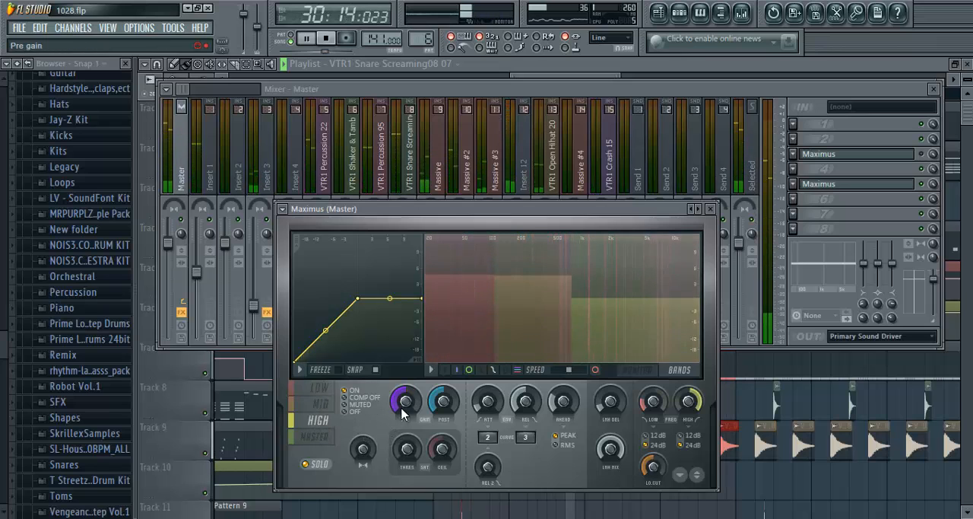
pyautogui.click(320, 438)
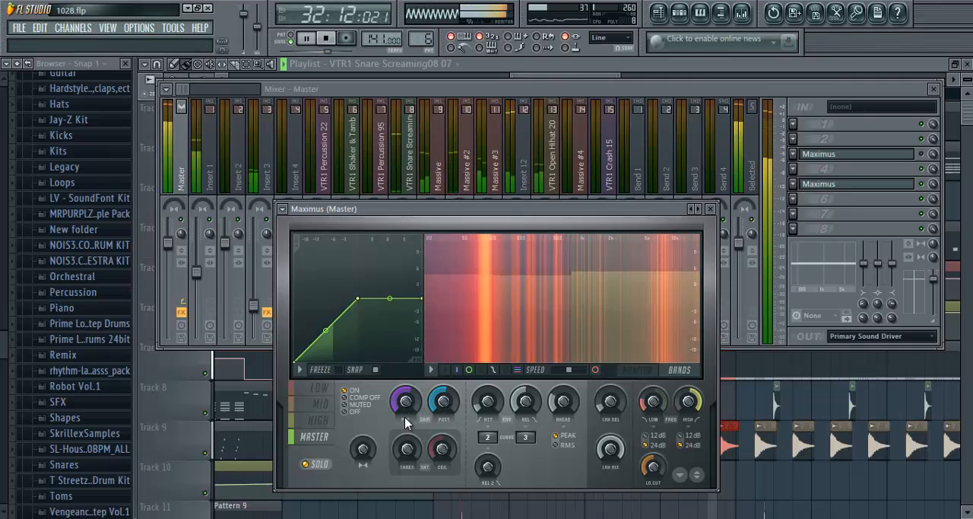
pyautogui.click(417, 388)
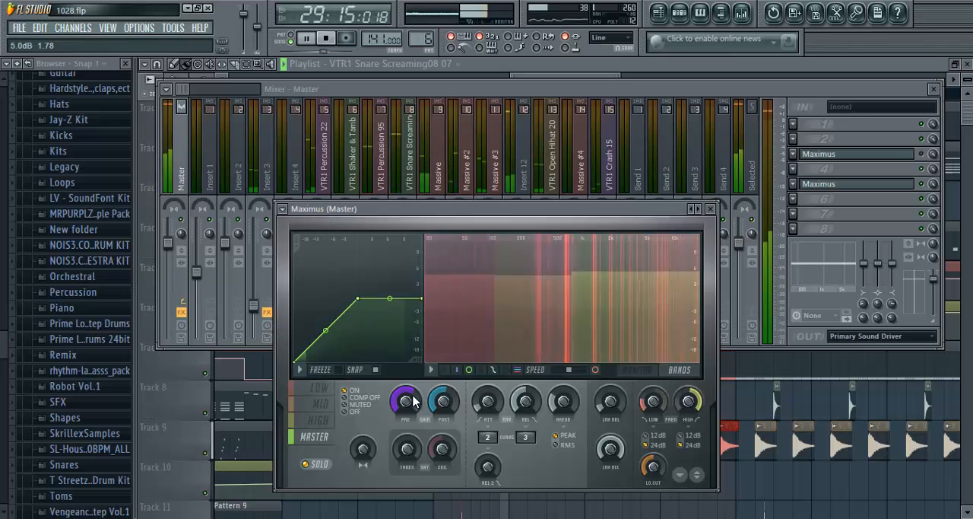
# - Check the loop's levels in the mixer, reopen the second Maximus, and play the loop through once more
pyautogui.click(347, 89)
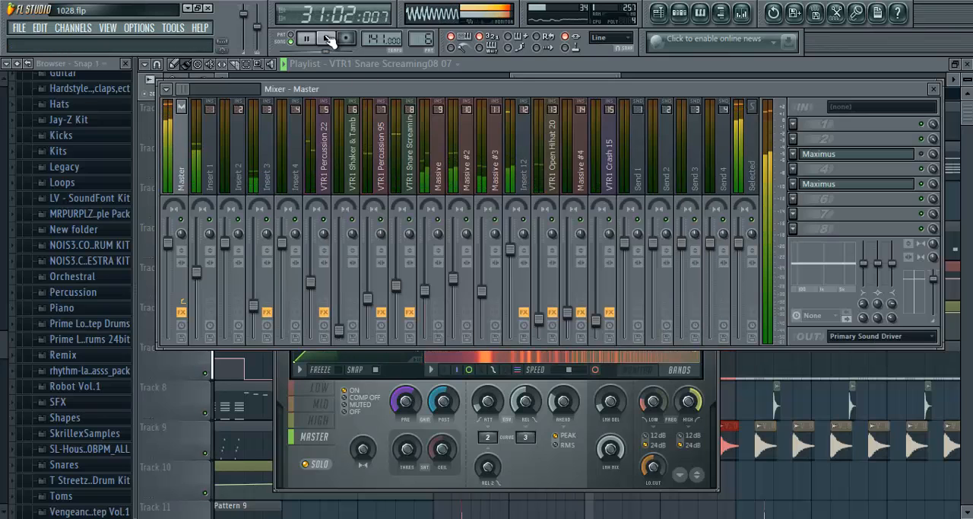
pyautogui.click(512, 63)
pyautogui.click(741, 16)
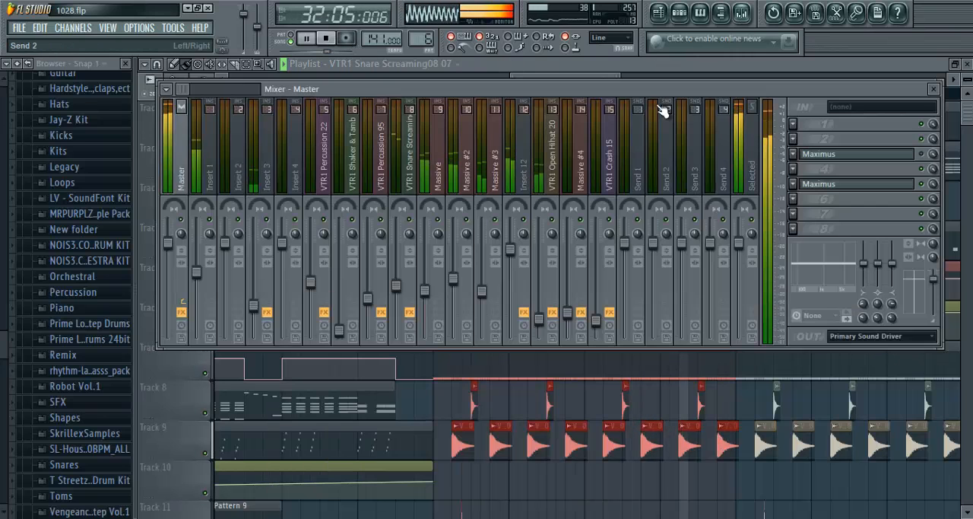
pyautogui.click(339, 45)
pyautogui.click(829, 184)
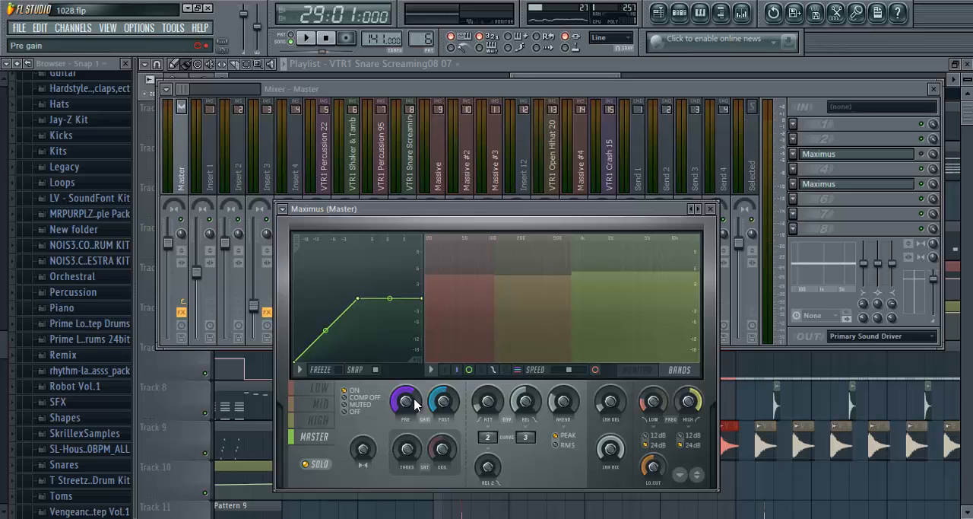
pyautogui.click(308, 43)
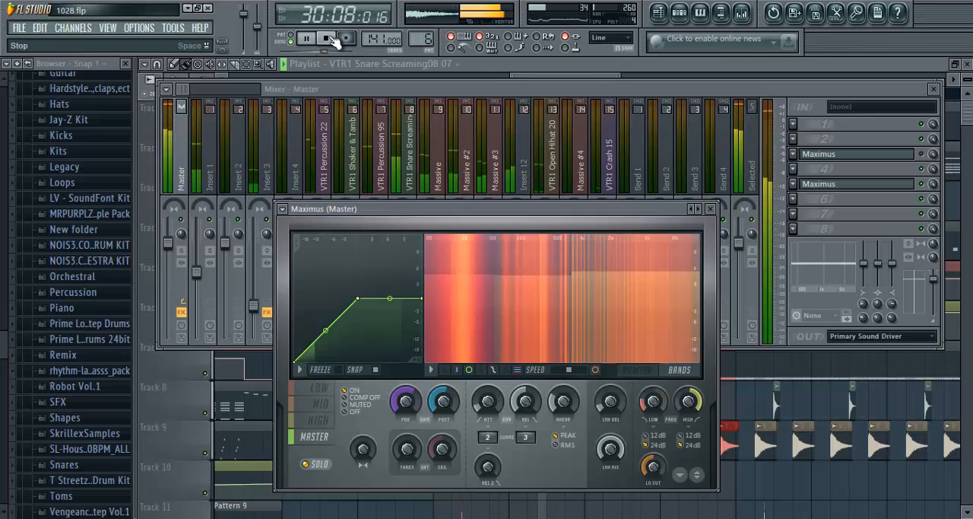
pyautogui.click(333, 39)
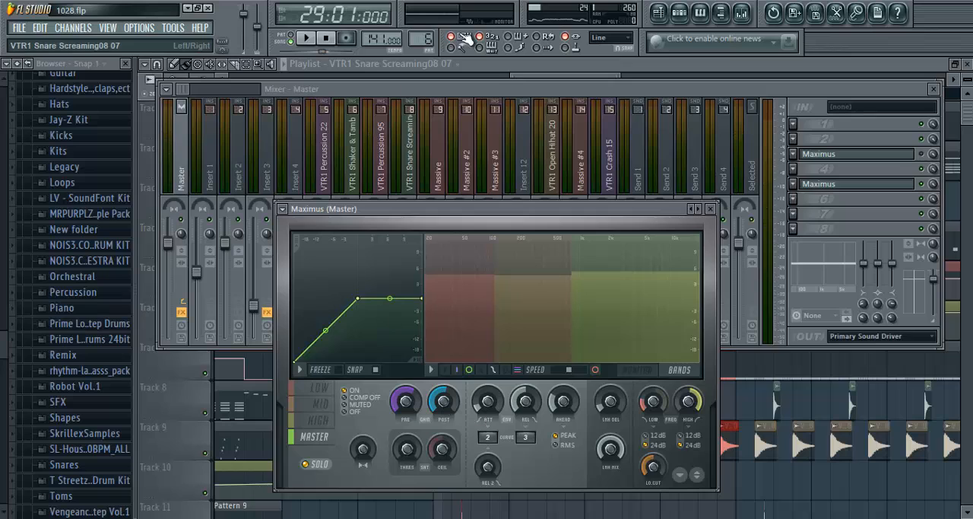
# - Play the loop twice with the second Maximus open to watch its spectrum and the mixer levels, stopping after each pass
pyautogui.click(313, 40)
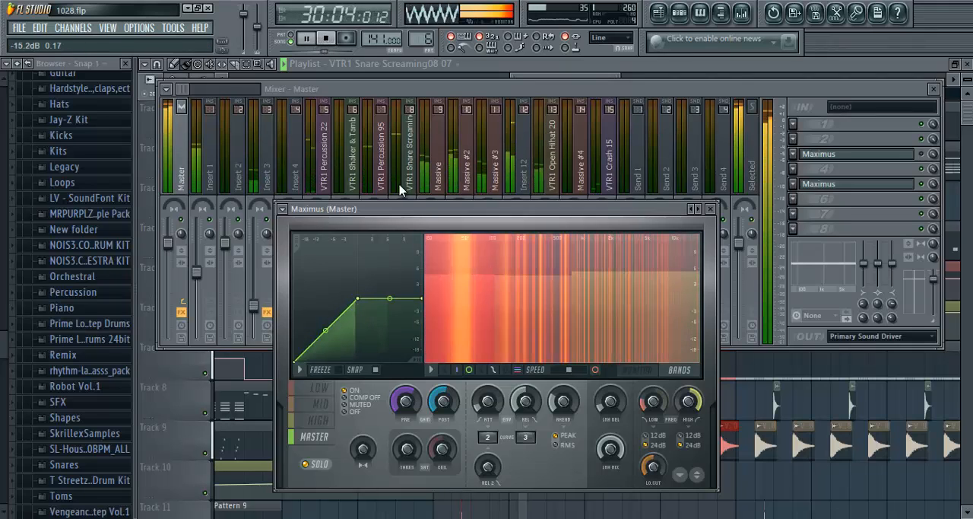
pyautogui.click(327, 40)
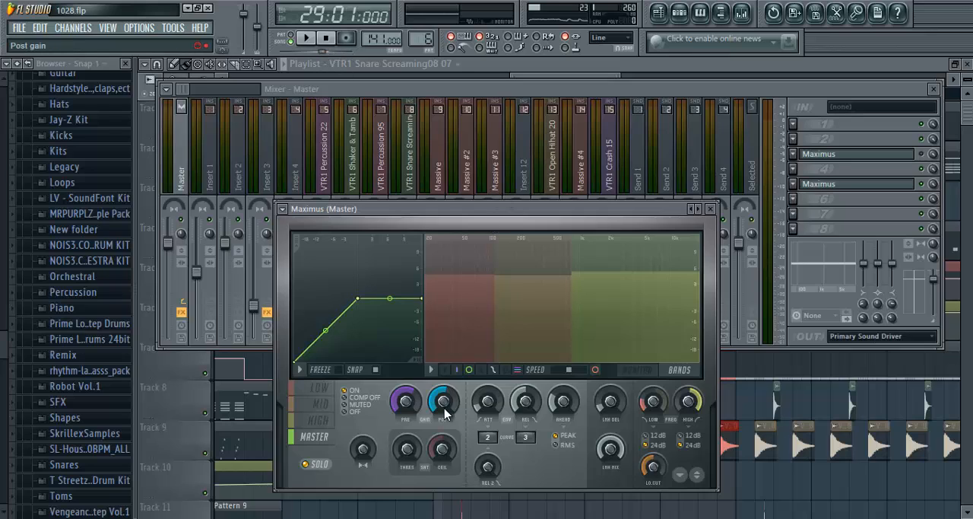
pyautogui.click(308, 40)
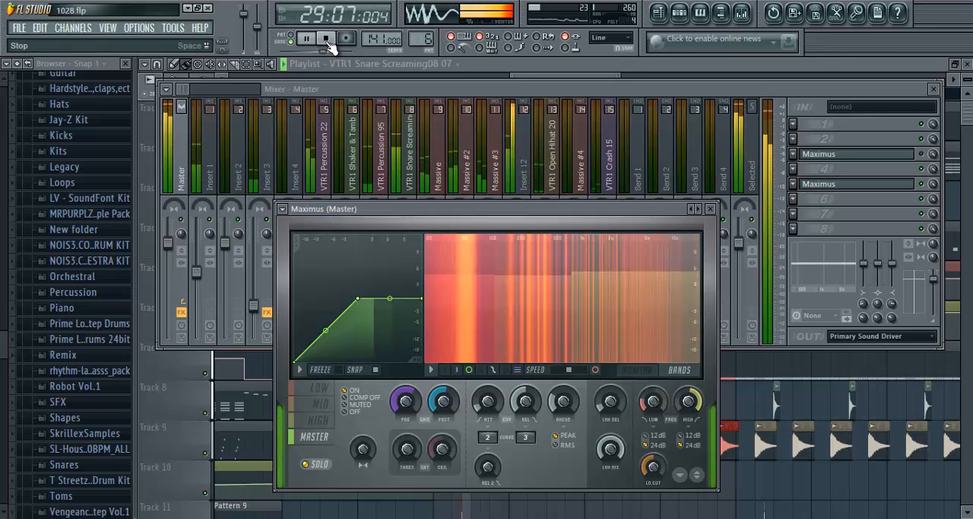
pyautogui.click(326, 39)
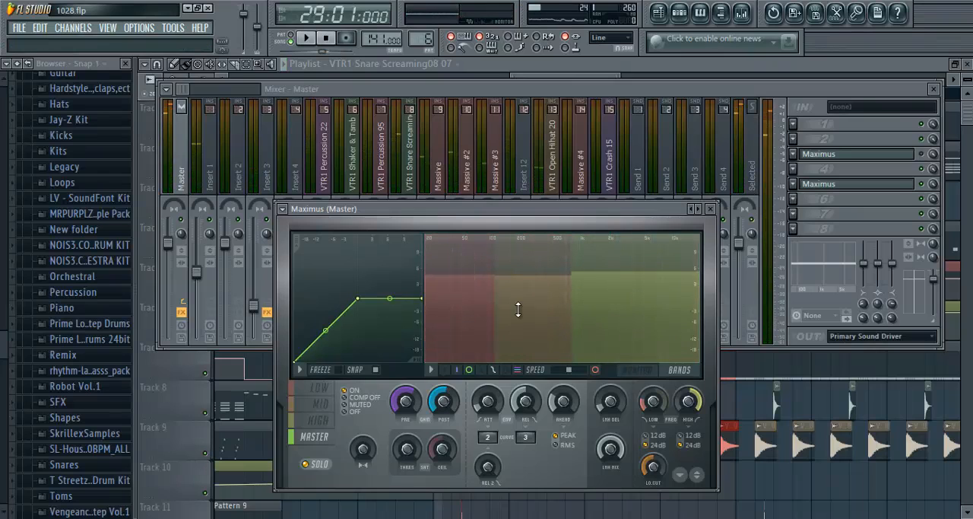
# - Recheck the second Maximus on the Master track and close its window so the whole mixer is visible
pyautogui.click(712, 209)
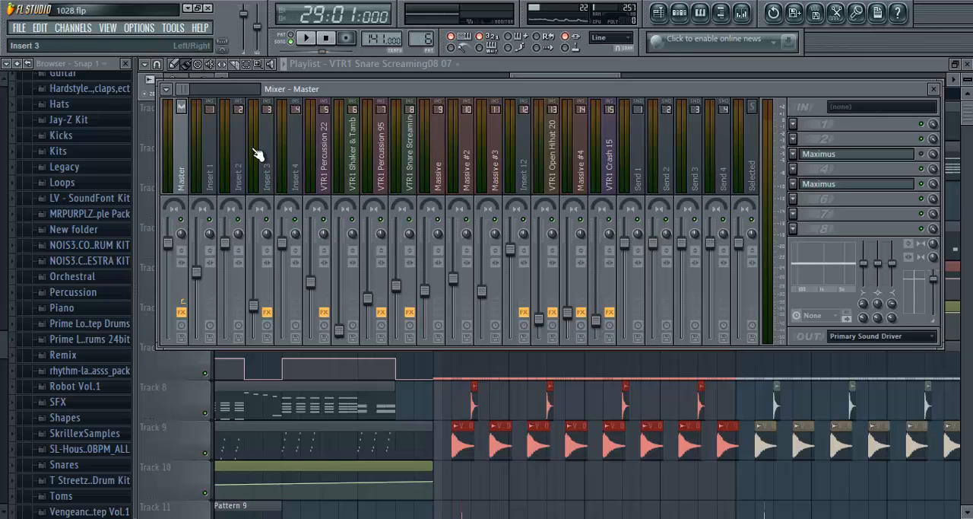
pyautogui.click(900, 185)
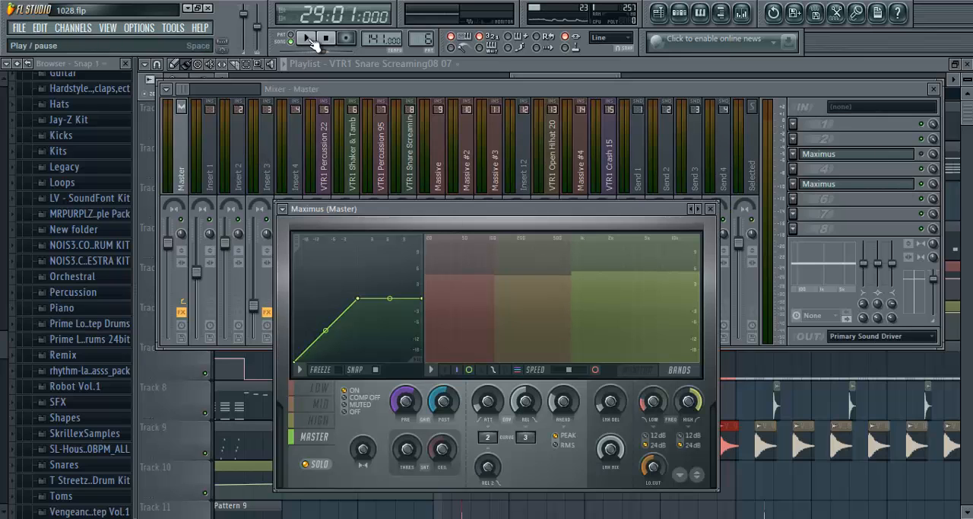
pyautogui.click(710, 208)
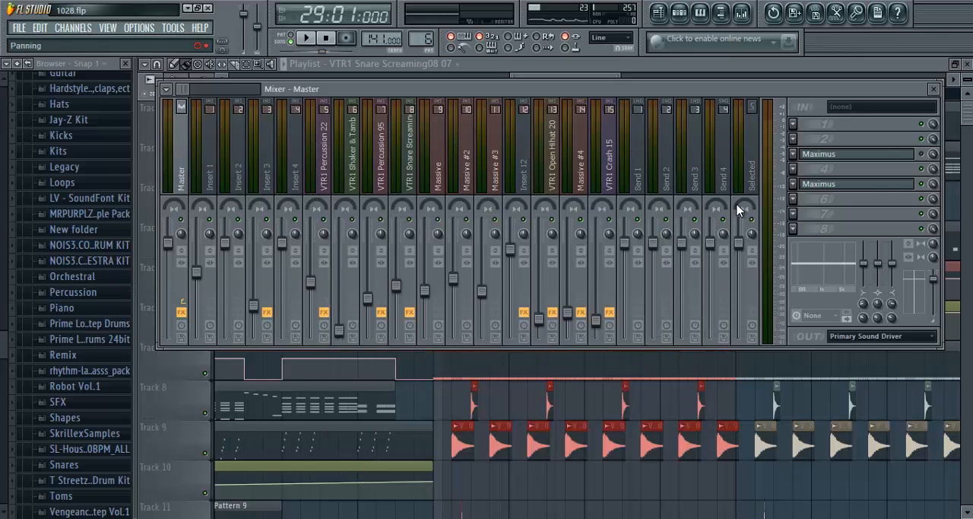
pyautogui.click(899, 185)
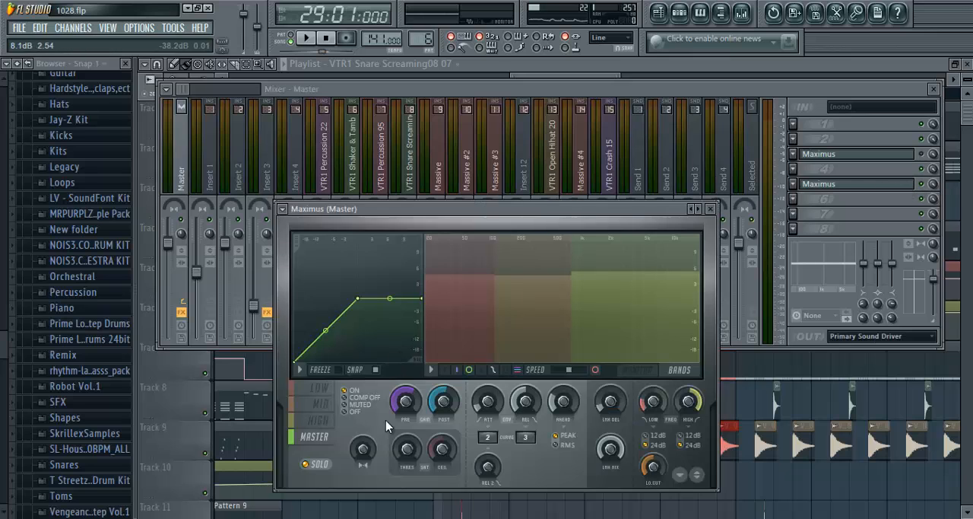
pyautogui.click(710, 208)
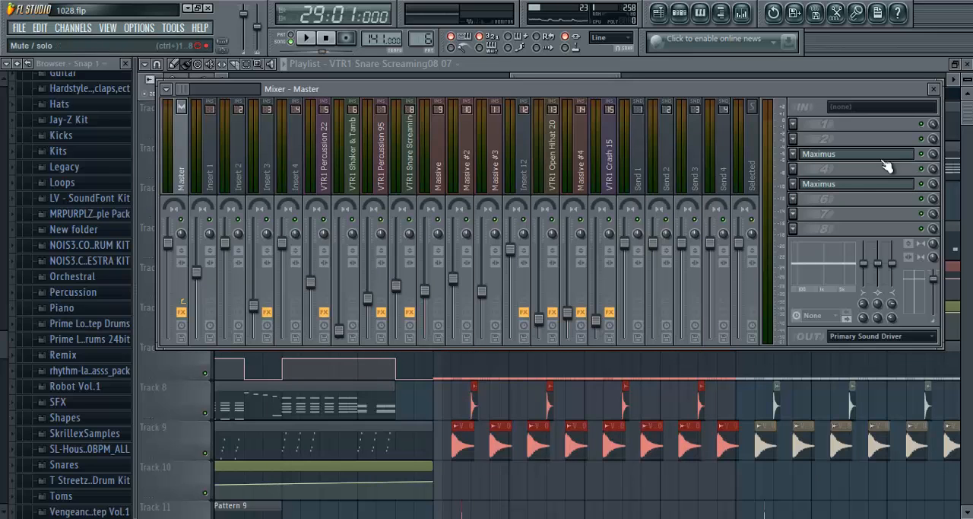
# - Audition the loop in several short passes, comparing the Master track with its Maximus effects switched on and off
pyautogui.click(305, 38)
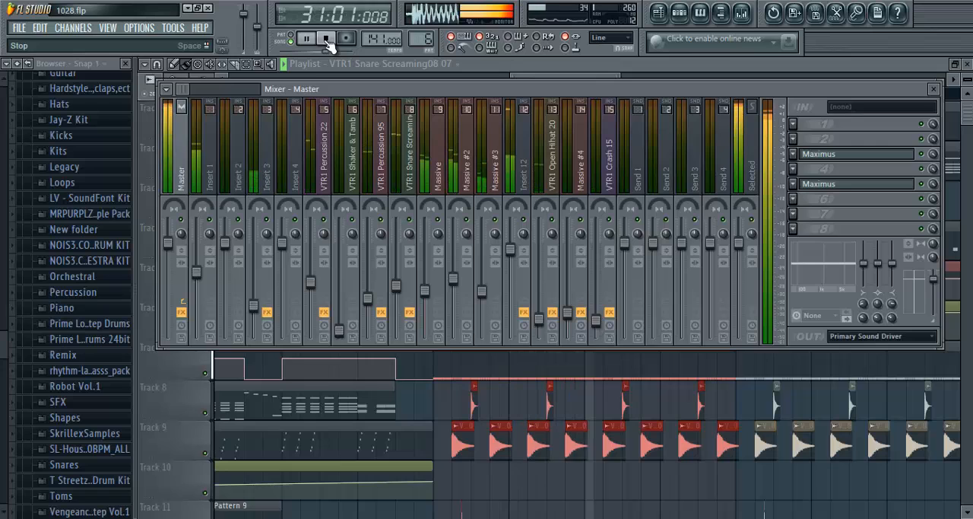
pyautogui.click(326, 38)
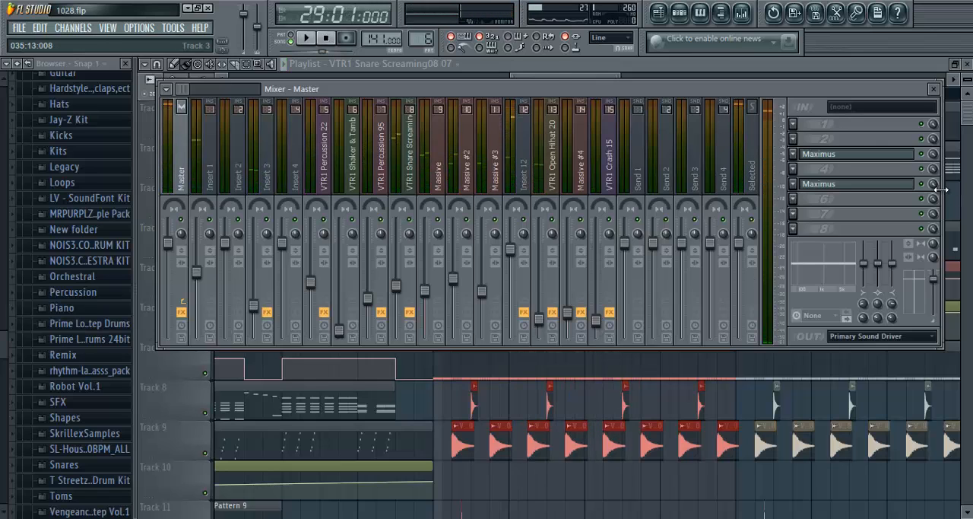
pyautogui.click(312, 41)
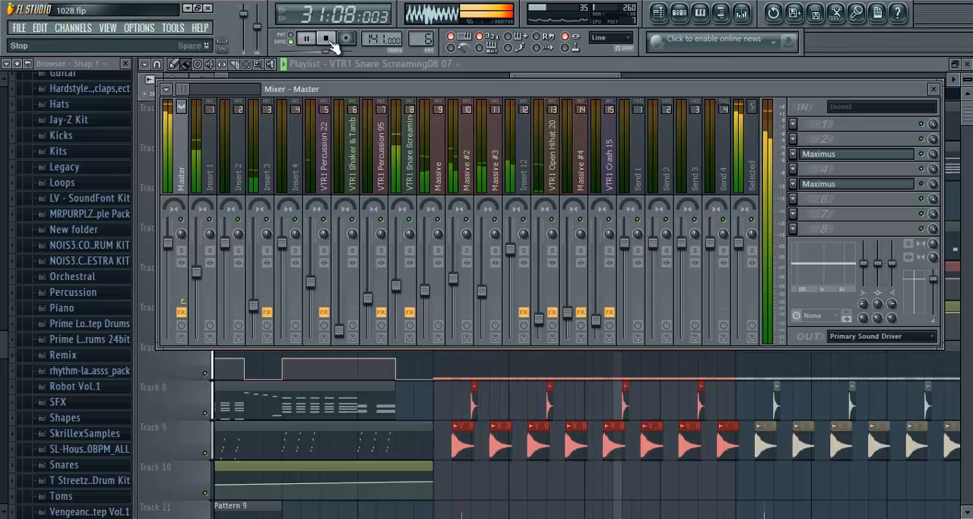
pyautogui.click(328, 39)
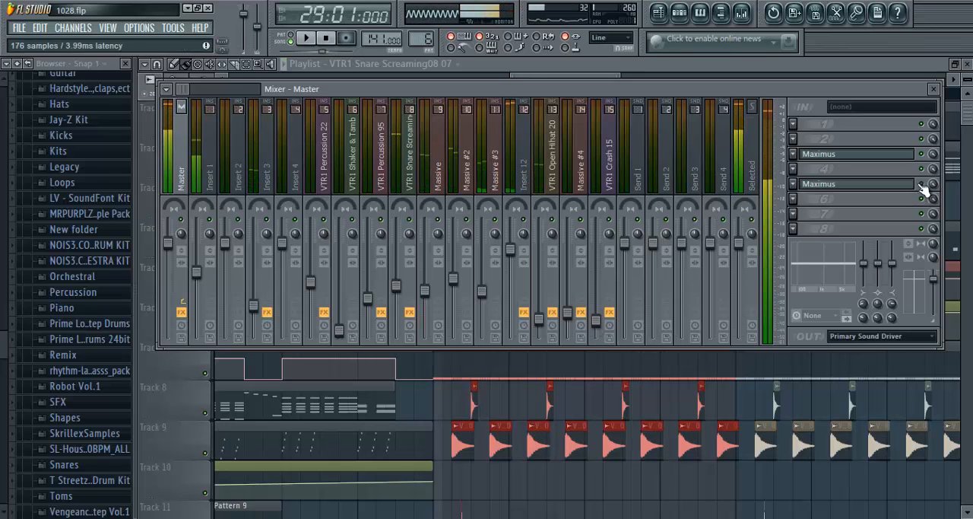
pyautogui.press('space')
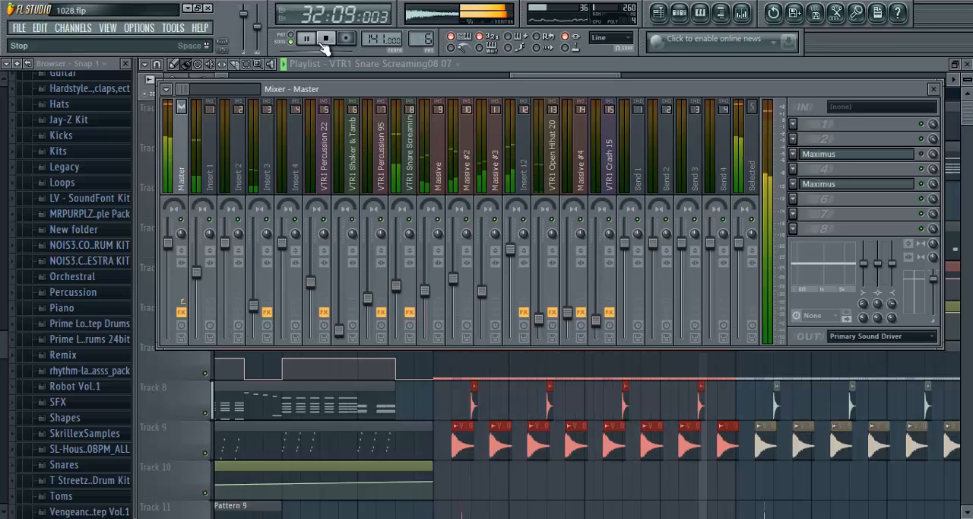
pyautogui.click(324, 39)
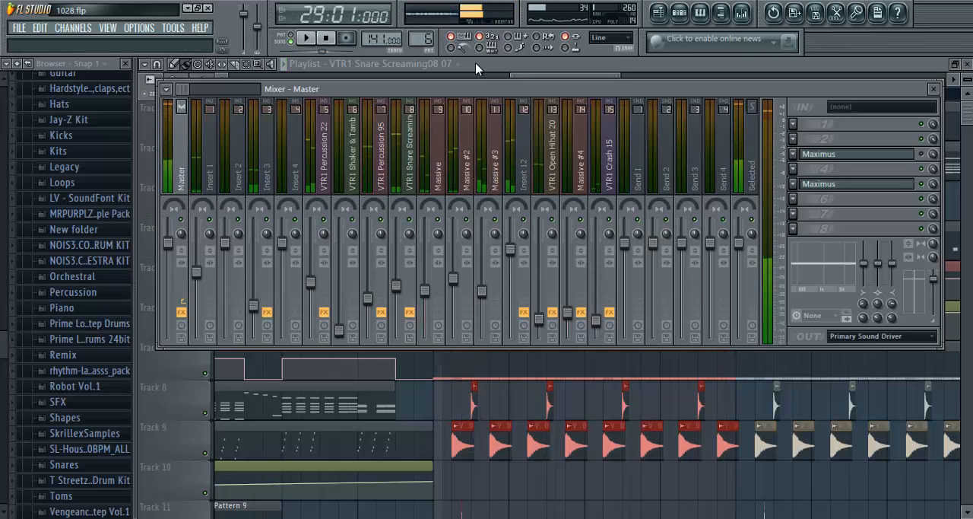
# - Bring the playlist forward, extend the time selection back to bar 21, deselect the clips and reset the song position
pyautogui.click(343, 73)
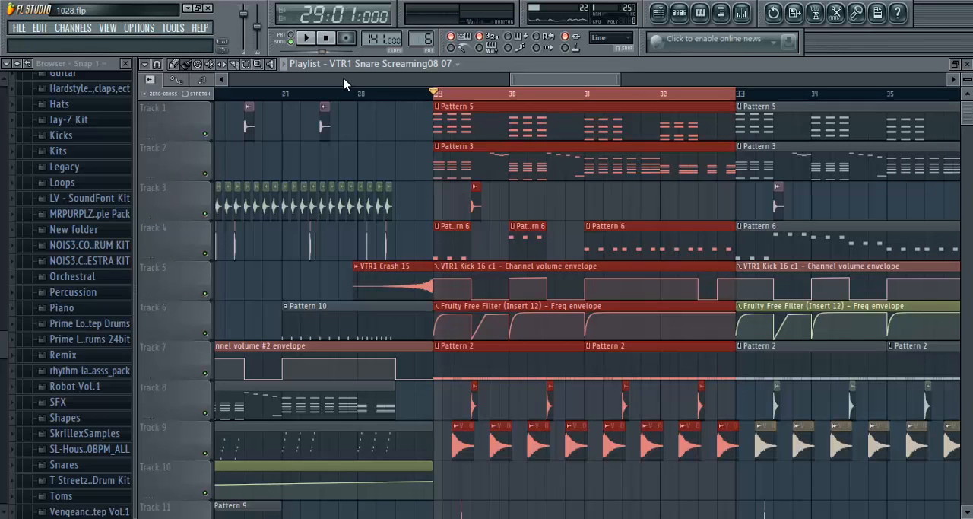
pyautogui.scroll(-4, 432, 98)
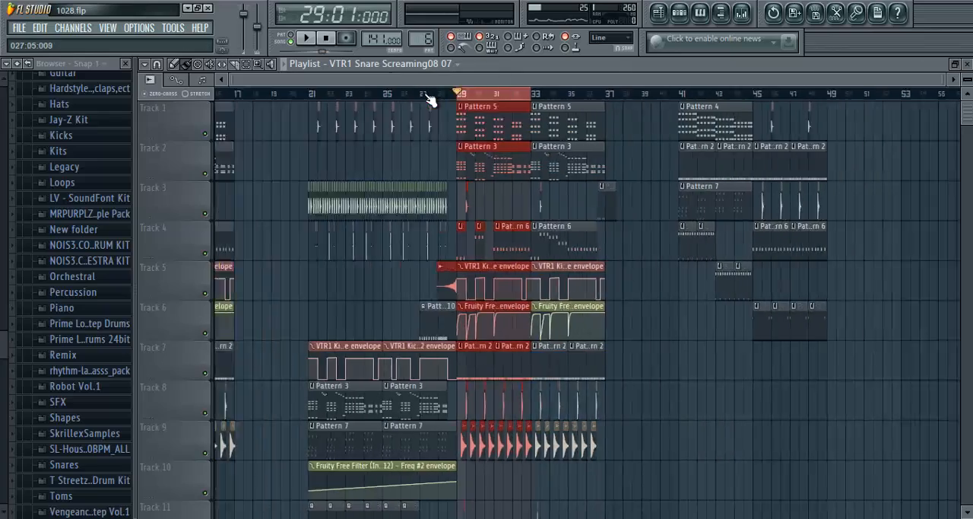
pyautogui.scroll(5, 507, 98)
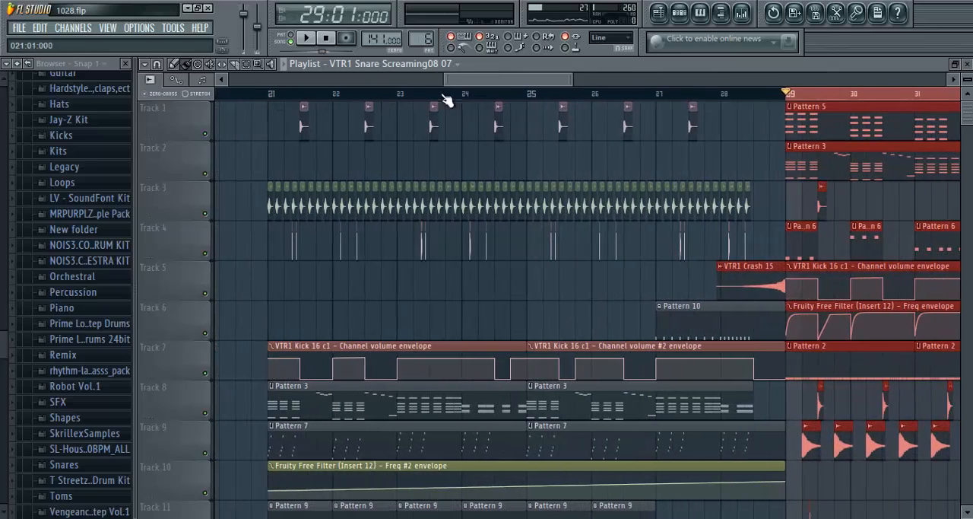
pyautogui.moveTo(796, 99); pyautogui.dragTo(271, 91)
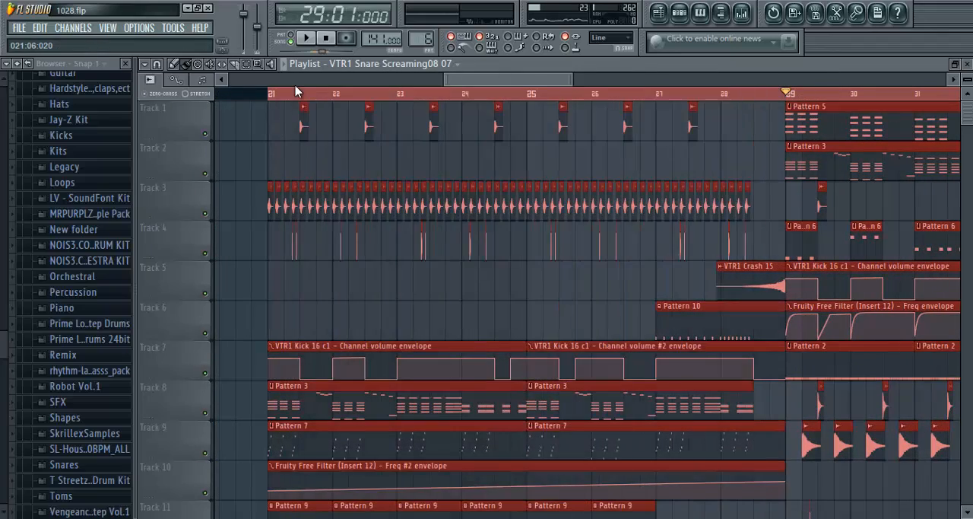
pyautogui.scroll(1, 297, 96)
pyautogui.scroll(4, 343, 95)
pyautogui.click(446, 161)
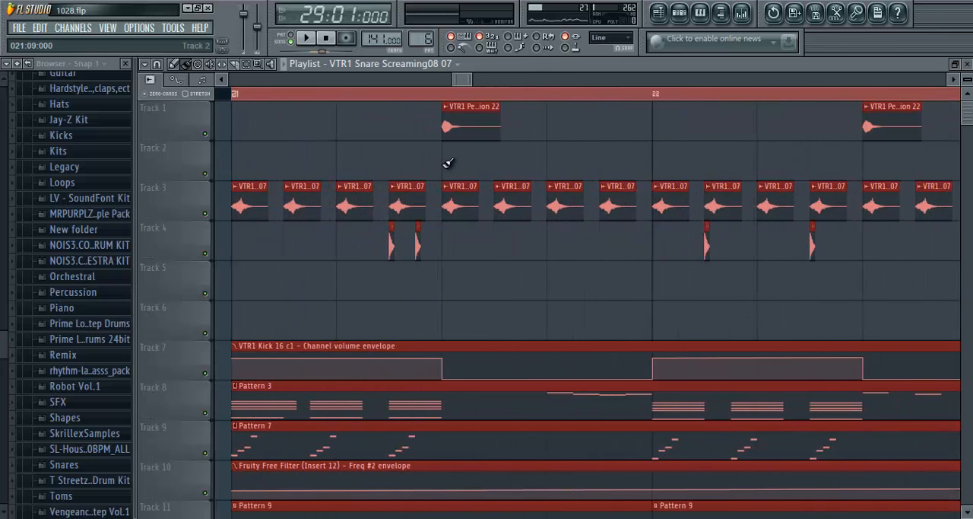
pyautogui.rightClick(460, 168)
pyautogui.click(324, 40)
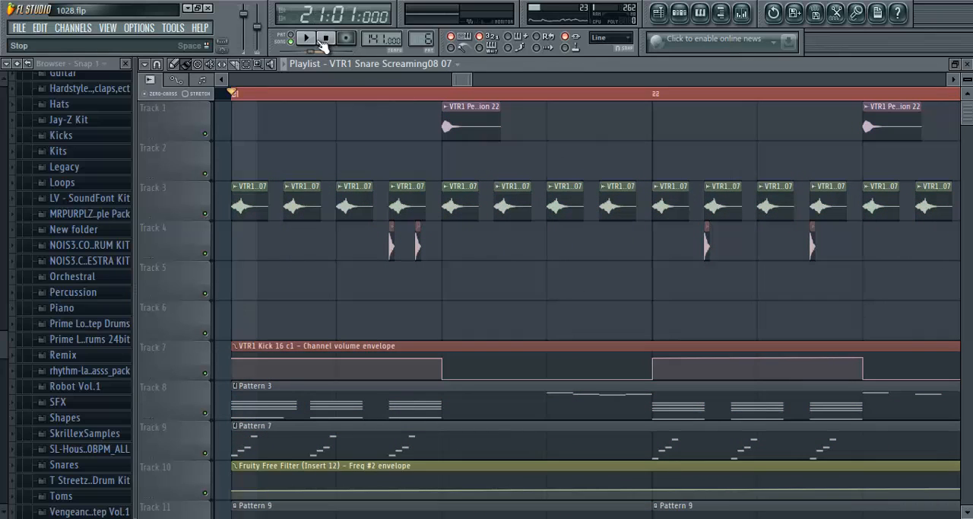
# - Examine the playlist arrangement around bars 21 to 33, from the overall layout down to the individual drum clips
pyautogui.scroll(-6, 336, 102)
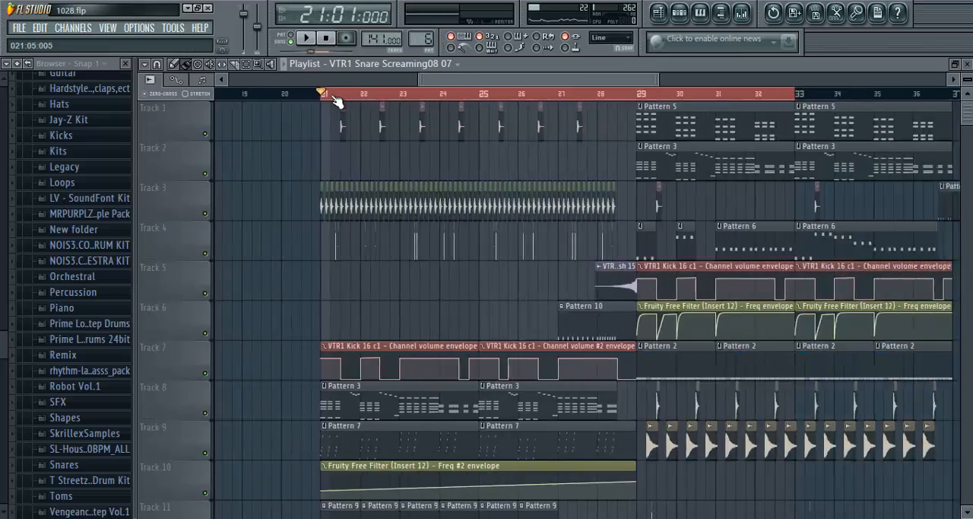
pyautogui.scroll(-1, 337, 101)
pyautogui.scroll(-3, 407, 204)
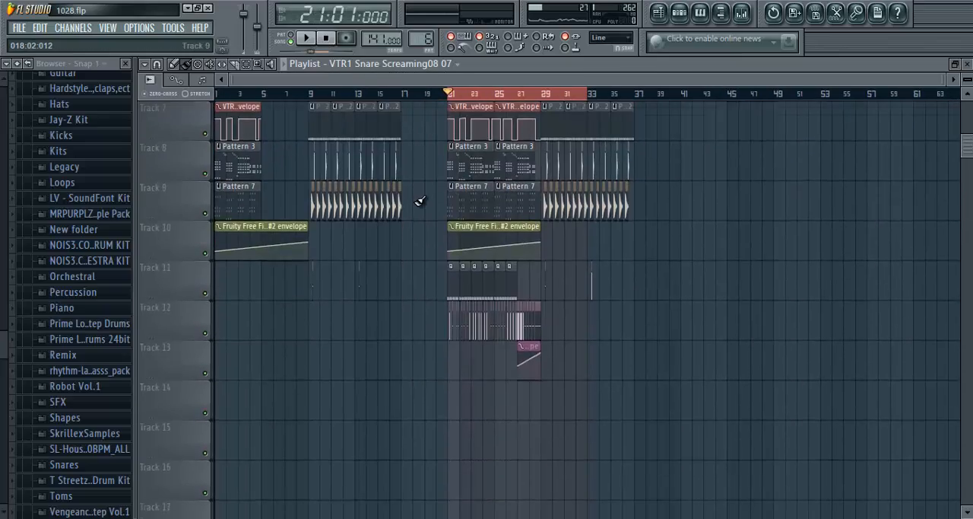
pyautogui.scroll(3, 421, 204)
pyautogui.scroll(6, 457, 93)
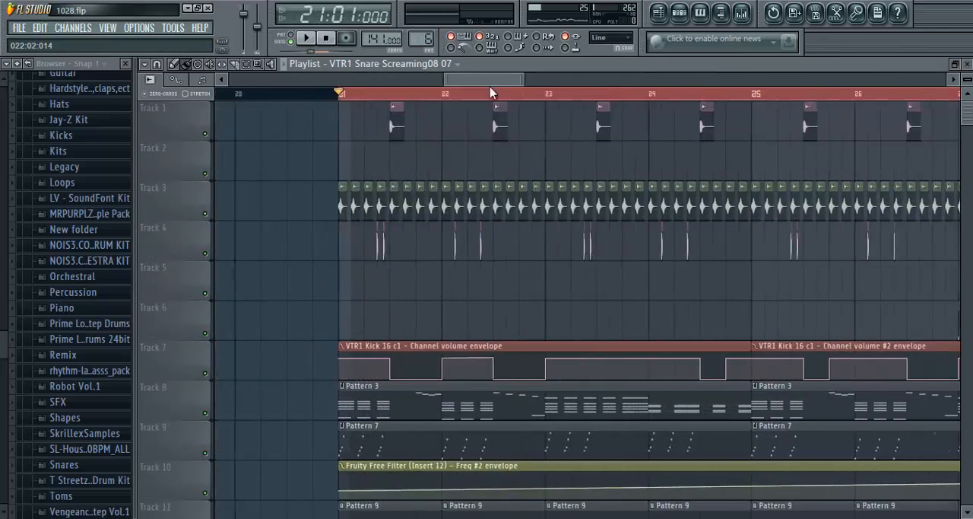
pyautogui.scroll(-1, 477, 103)
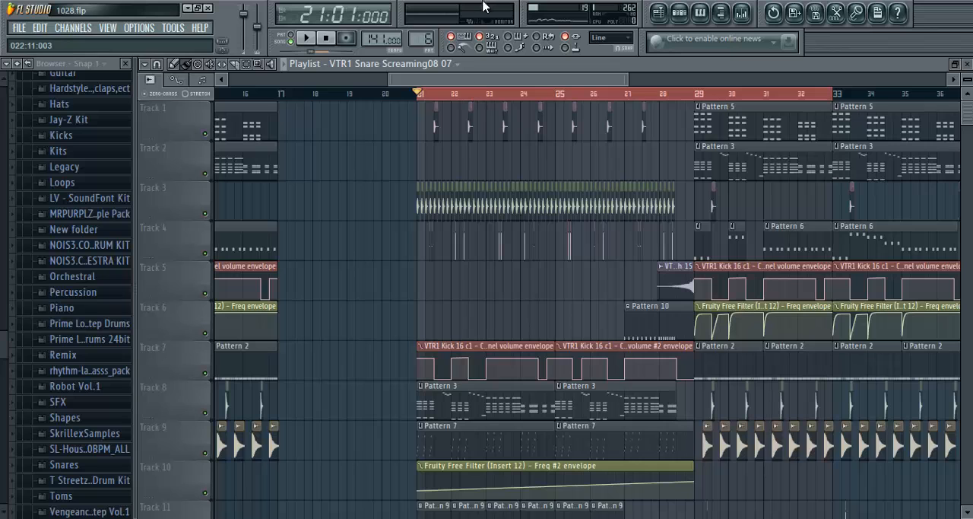
pyautogui.scroll(3, 557, 85)
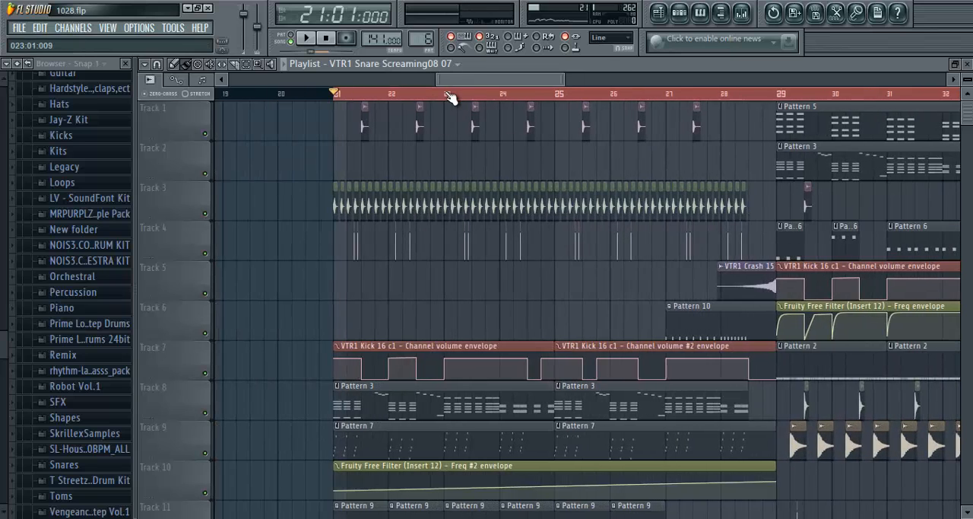
pyautogui.scroll(5, 455, 91)
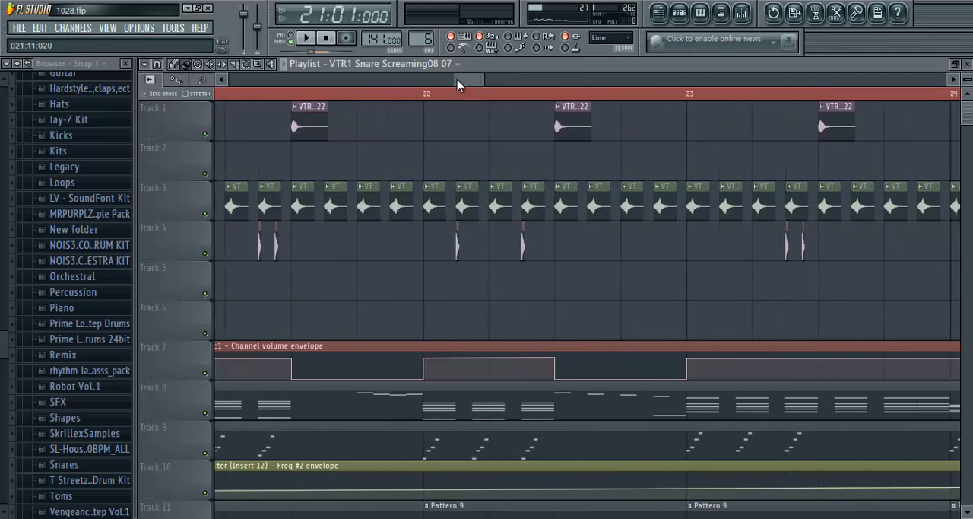
pyautogui.scroll(4, 457, 85)
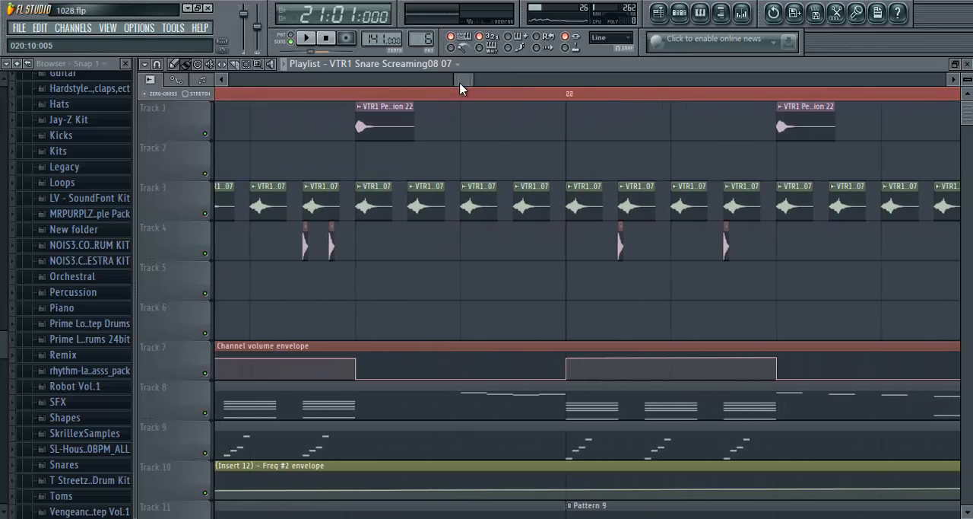
pyautogui.scroll(-5, 460, 89)
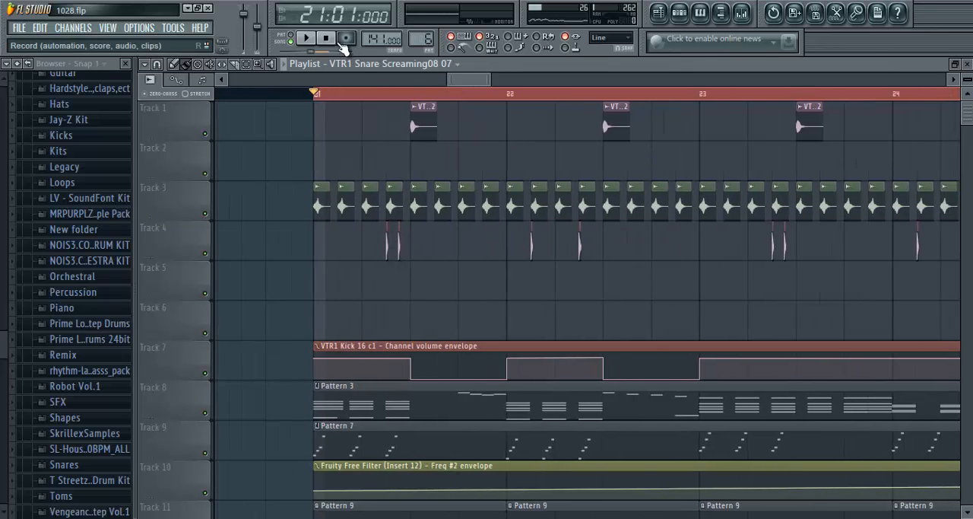
pyautogui.click(345, 39)
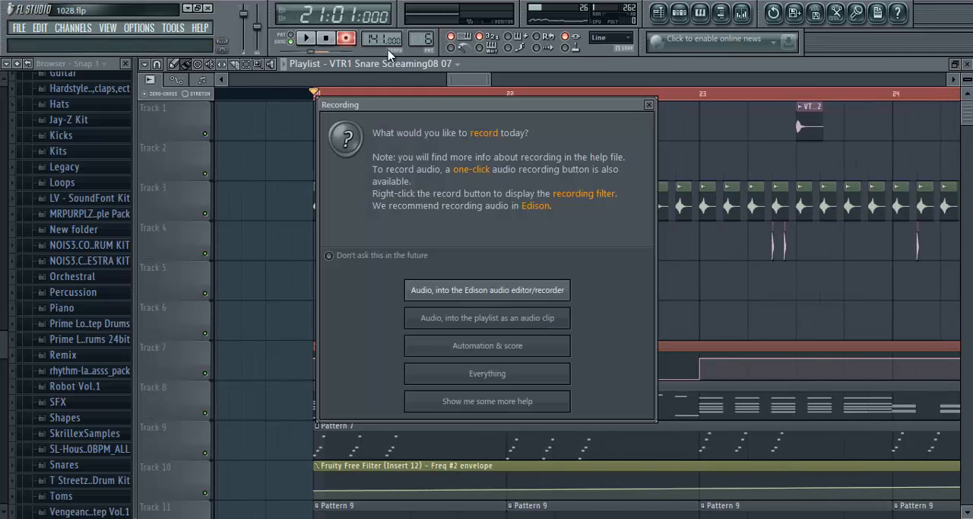
pyautogui.click(649, 105)
pyautogui.scroll(-4, 467, 101)
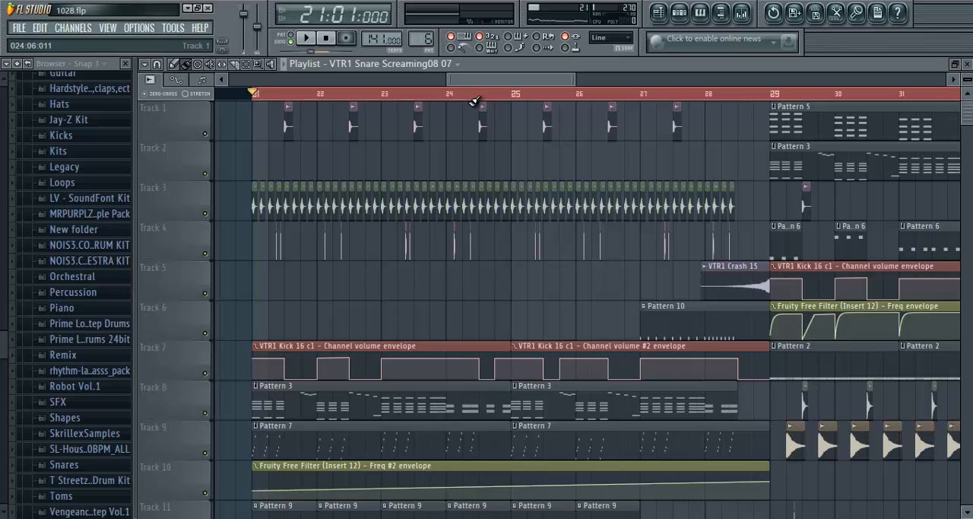
# - Close the playlist, mixer, piano roll and Maximus windows, leaving only the step sequencer open
pyautogui.click(968, 64)
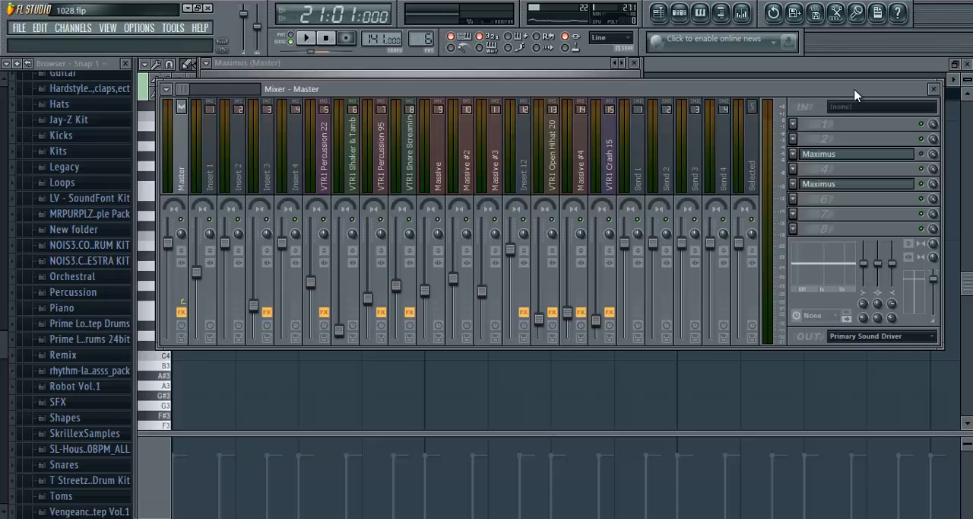
pyautogui.click(934, 90)
pyautogui.click(966, 79)
pyautogui.click(636, 63)
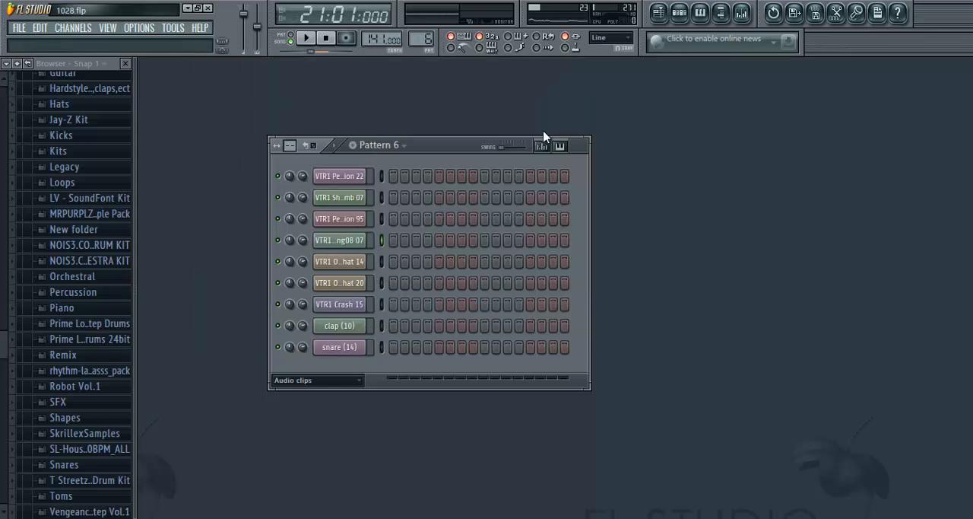
# - Show the Unsorted channels in the step sequencer and add a new Massive channel
pyautogui.click(316, 379)
pyautogui.click(320, 446)
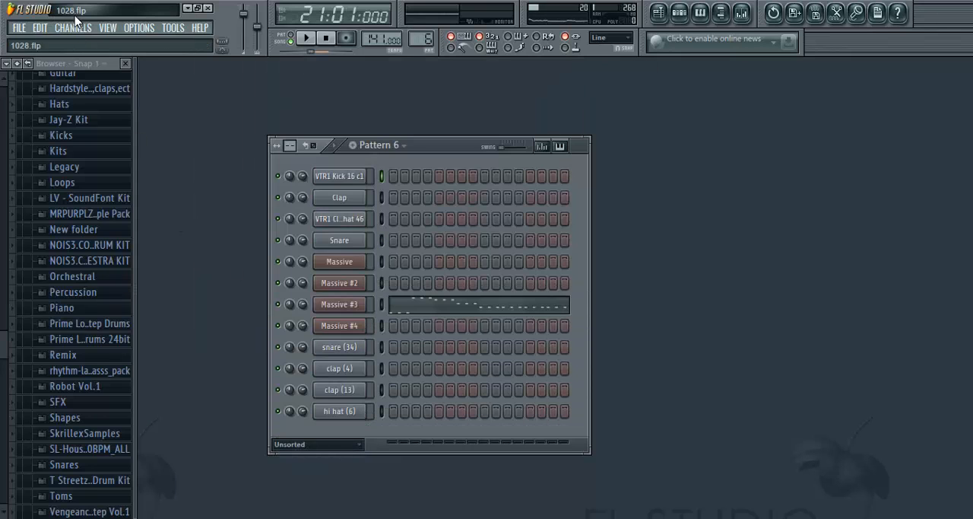
pyautogui.click(74, 28)
pyautogui.moveTo(97, 41)
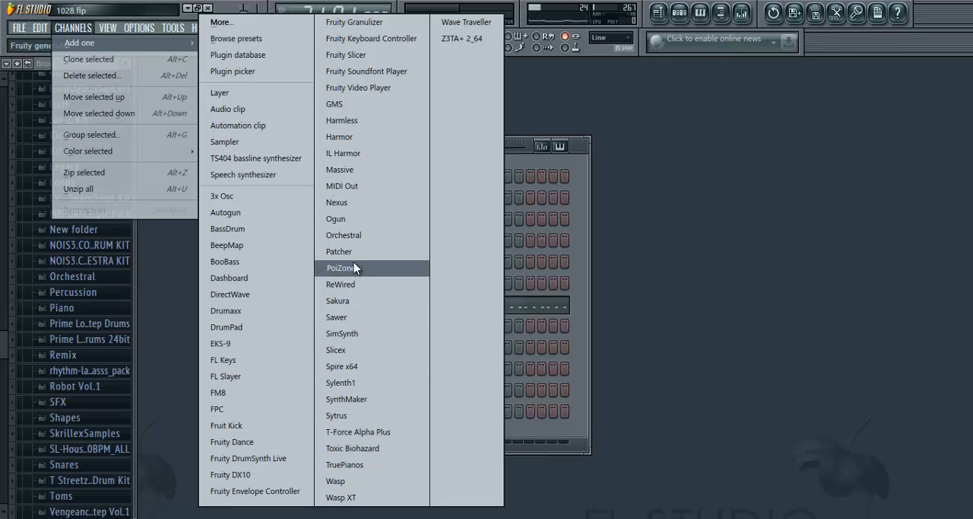
pyautogui.click(351, 166)
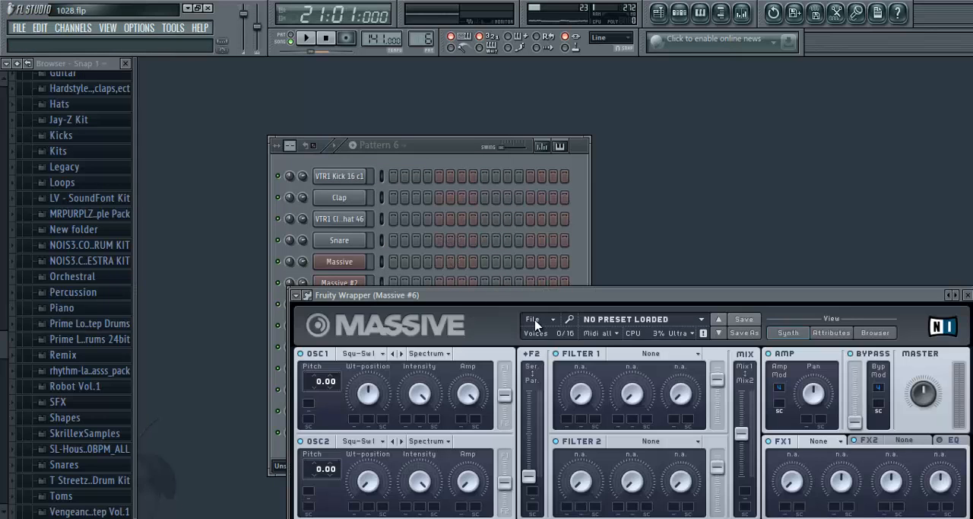
# - Load the Skrilly Whomp sound file into the new Massive instance
pyautogui.click(535, 319)
pyautogui.click(541, 329)
pyautogui.doubleClick(467, 299)
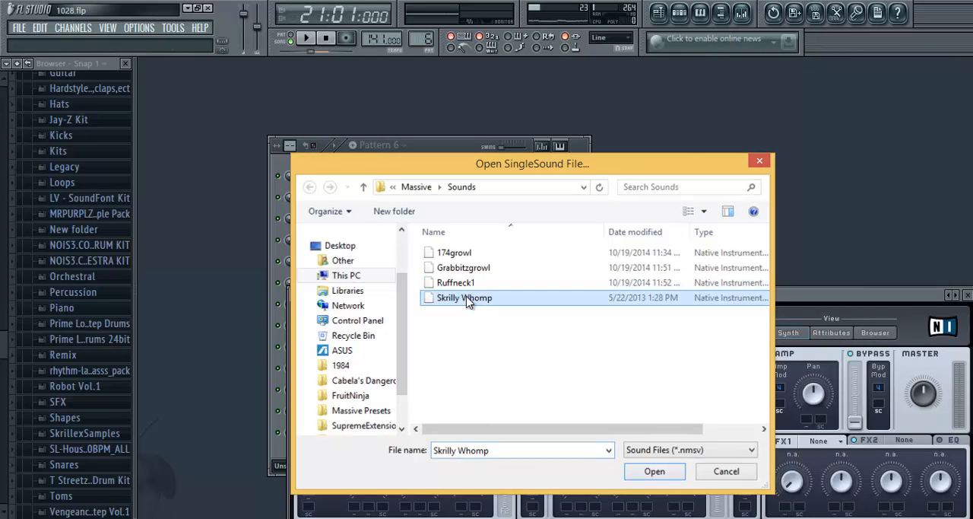
# - Audition the Skrilly Whomp sound on low keys such as F#3 in the Massive #6 piano roll, then close it
pyautogui.click(443, 143)
pyautogui.rightClick(352, 433)
pyautogui.click(391, 293)
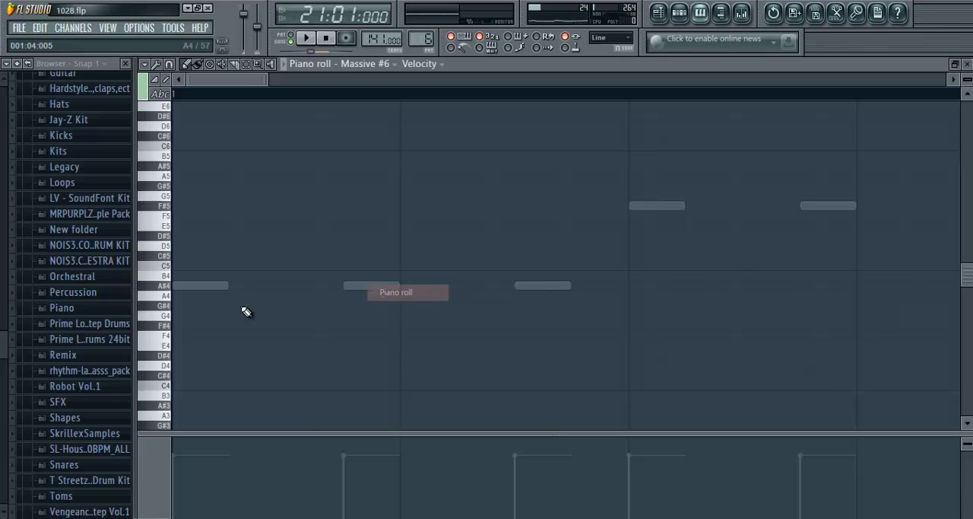
pyautogui.scroll(-4, 200, 327)
pyautogui.click(167, 327)
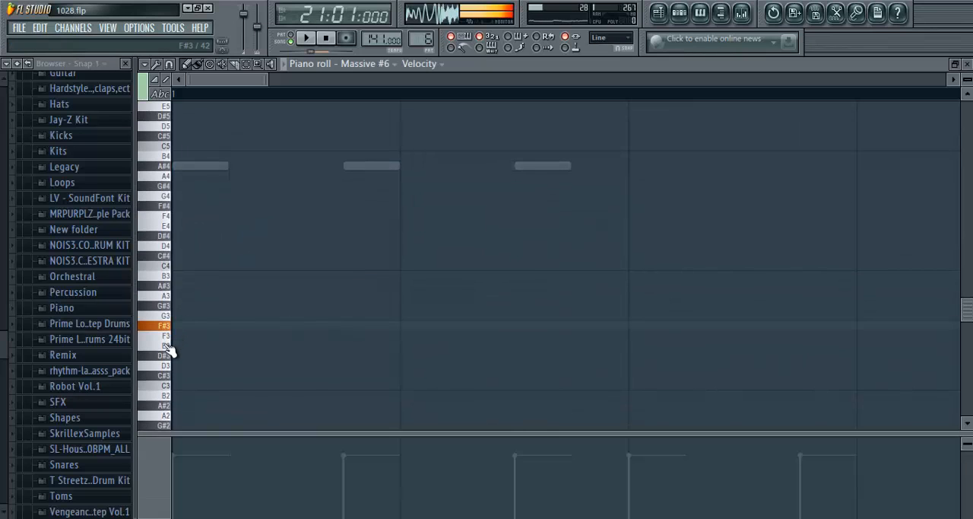
pyautogui.click(166, 357)
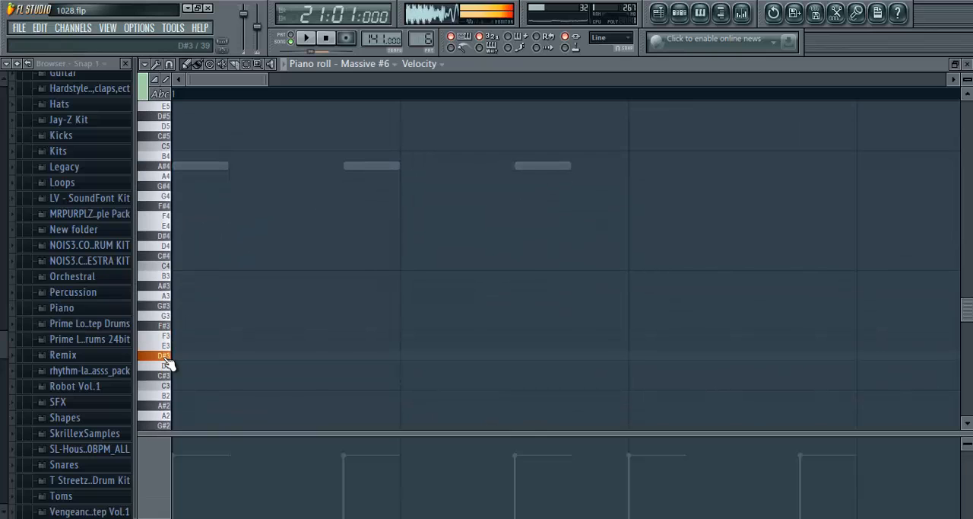
pyautogui.click(967, 64)
# - Replace the Massive #6 sound with the 174growl sound file
pyautogui.click(648, 310)
pyautogui.click(540, 324)
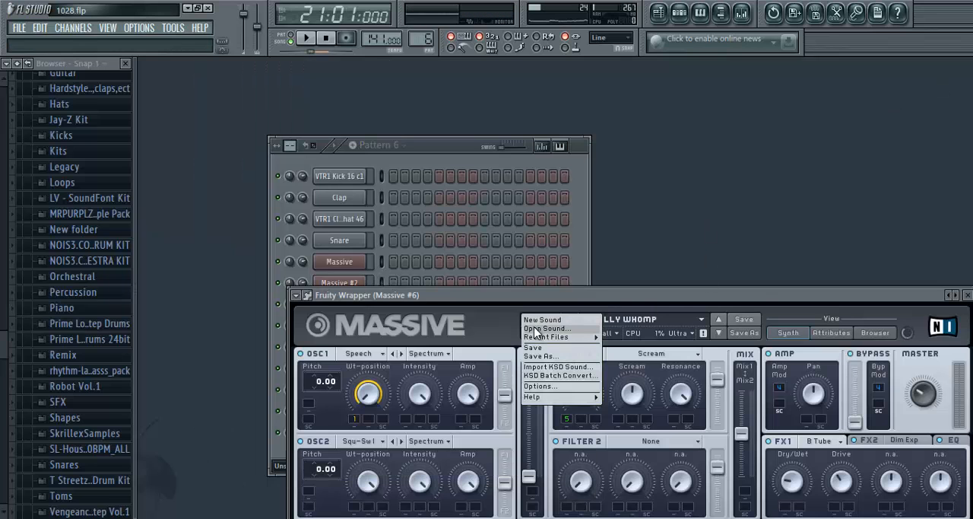
pyautogui.click(546, 329)
pyautogui.doubleClick(464, 253)
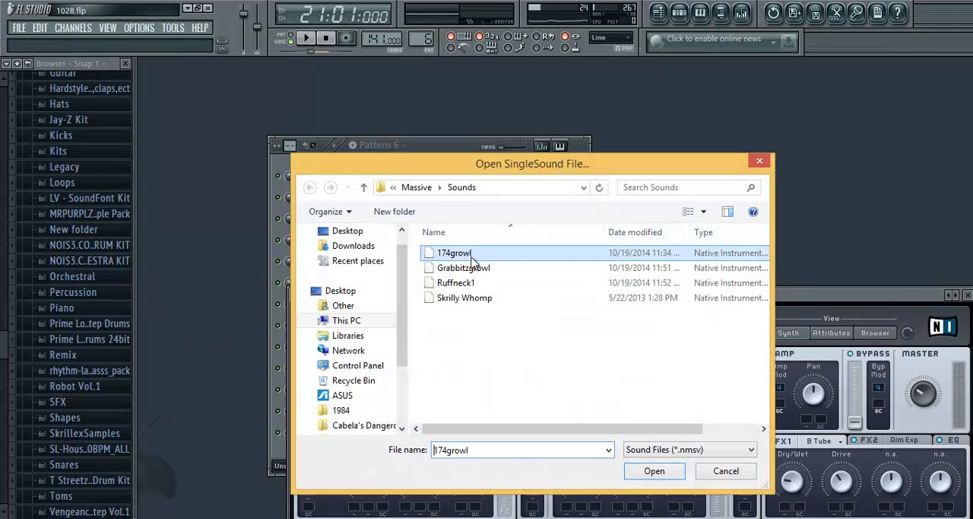
# - Audition the 174growl sound on the lower keys of the Massive #6 piano roll and close the piano roll
pyautogui.click(428, 156)
pyautogui.rightClick(361, 430)
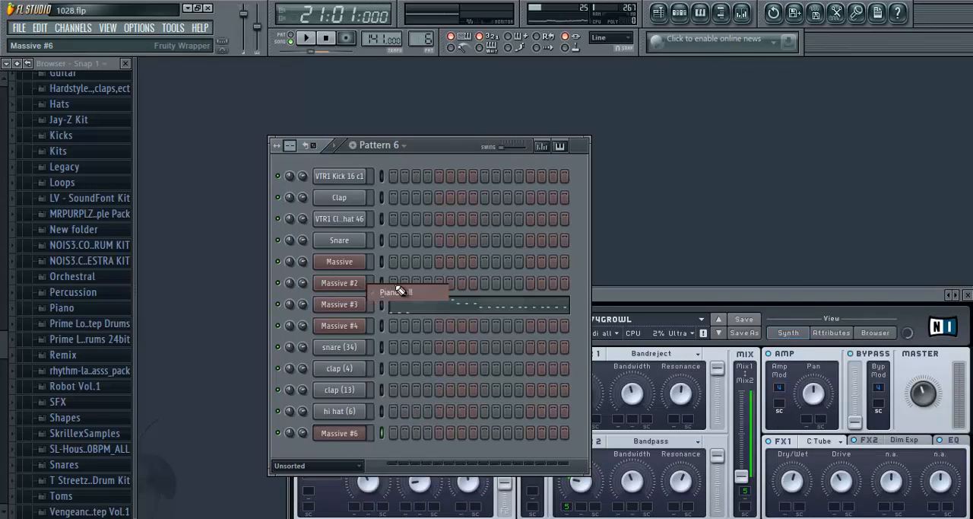
pyautogui.click(393, 292)
pyautogui.scroll(-6, 169, 361)
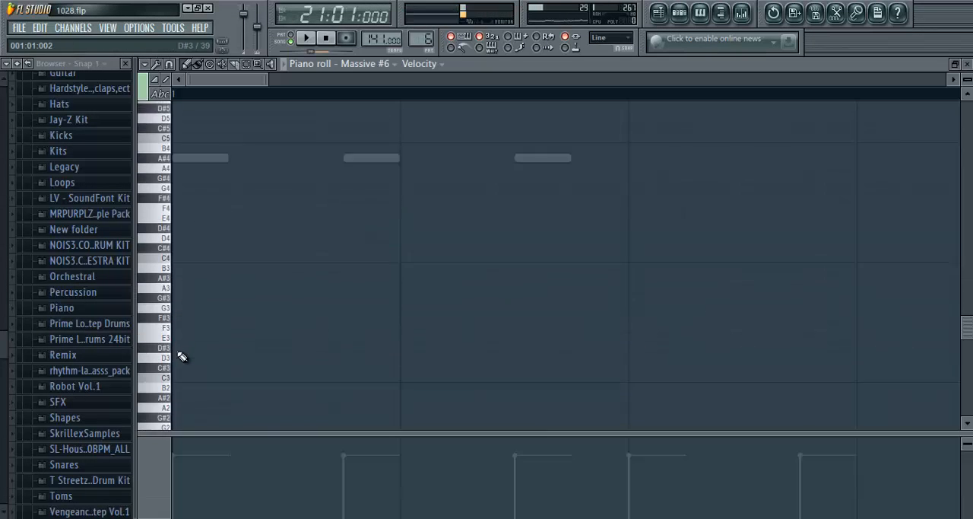
pyautogui.scroll(-3, 169, 381)
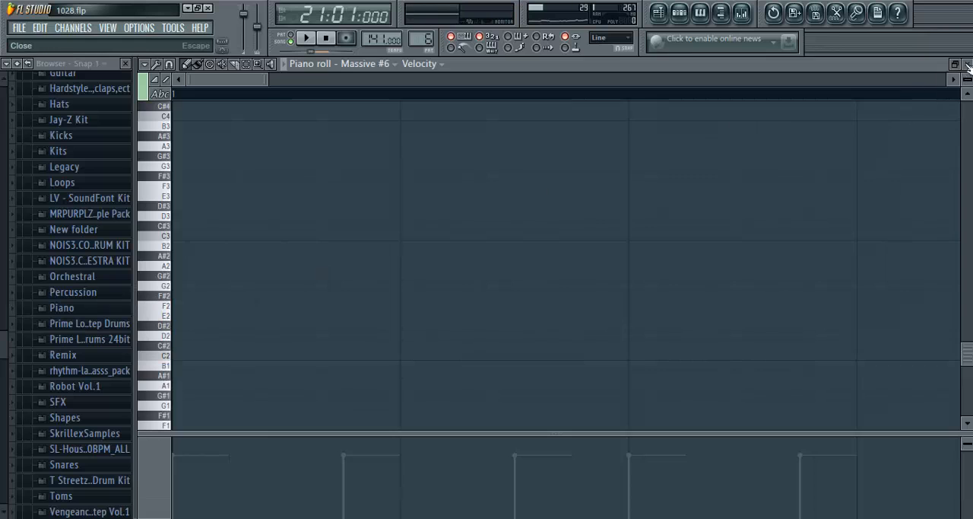
pyautogui.press('F7')
# - Move the Massive #6 window higher and load the Ruffneck1 sound file into it
pyautogui.moveTo(642, 289); pyautogui.dragTo(595, 172)
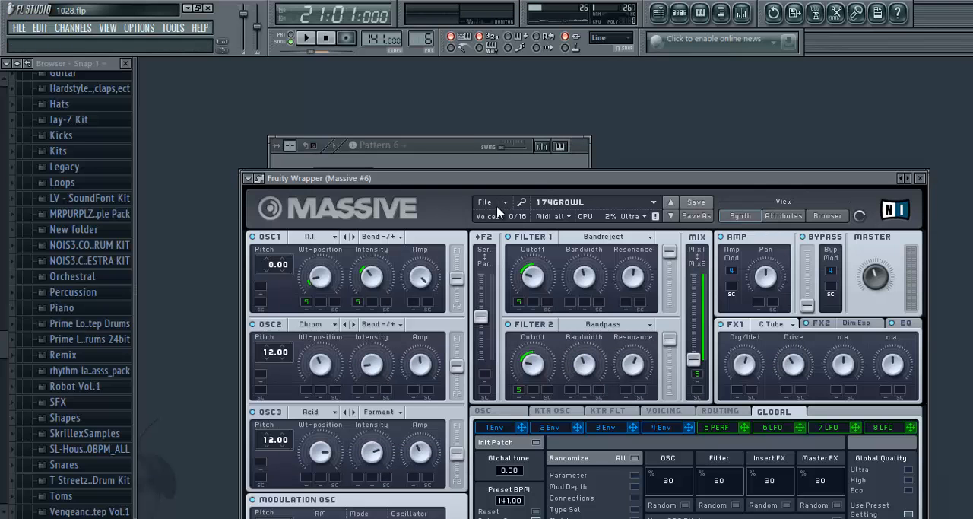
pyautogui.click(490, 207)
pyautogui.click(491, 211)
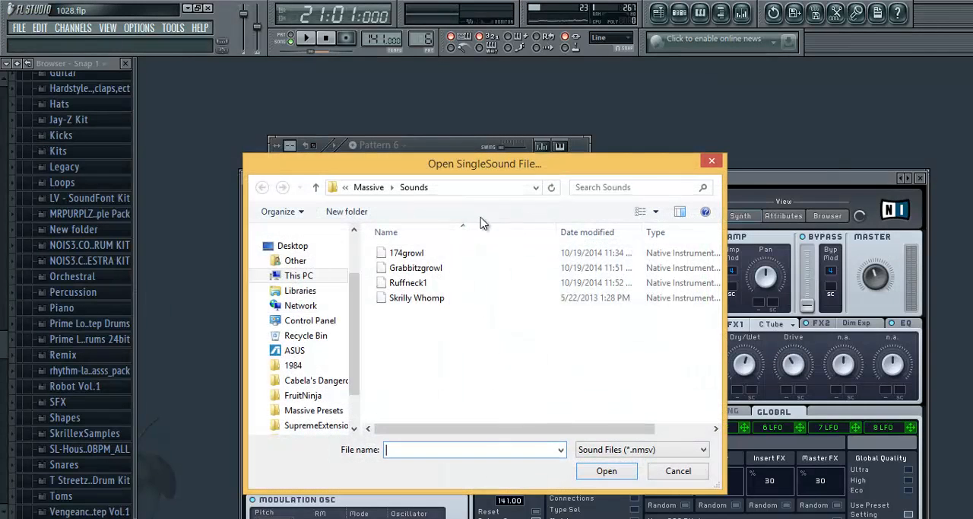
pyautogui.doubleClick(404, 285)
# - Audition the Ruffneck1 sound on the Massive #6 piano roll keys from D5 downwards, leaving no note behind, and close the roll
pyautogui.click(440, 166)
pyautogui.rightClick(352, 429)
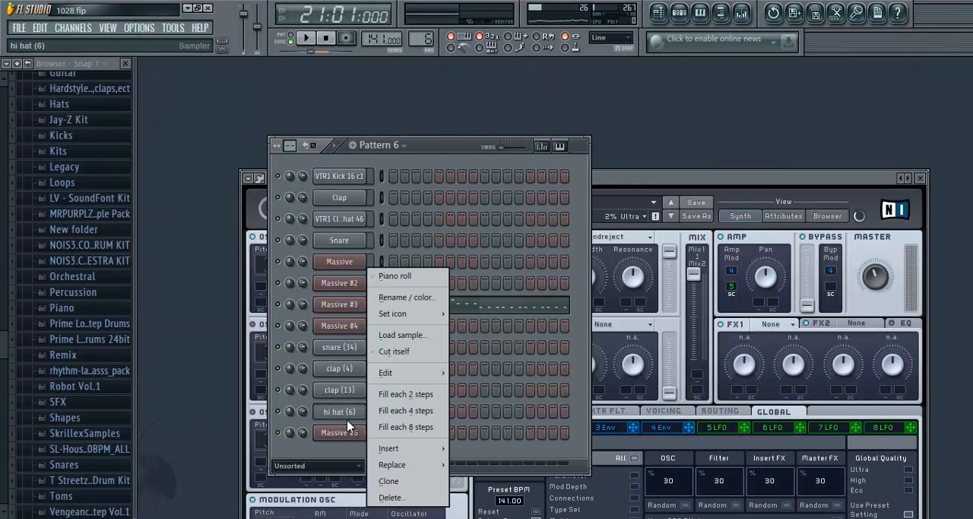
pyautogui.rightClick(350, 411)
pyautogui.click(401, 292)
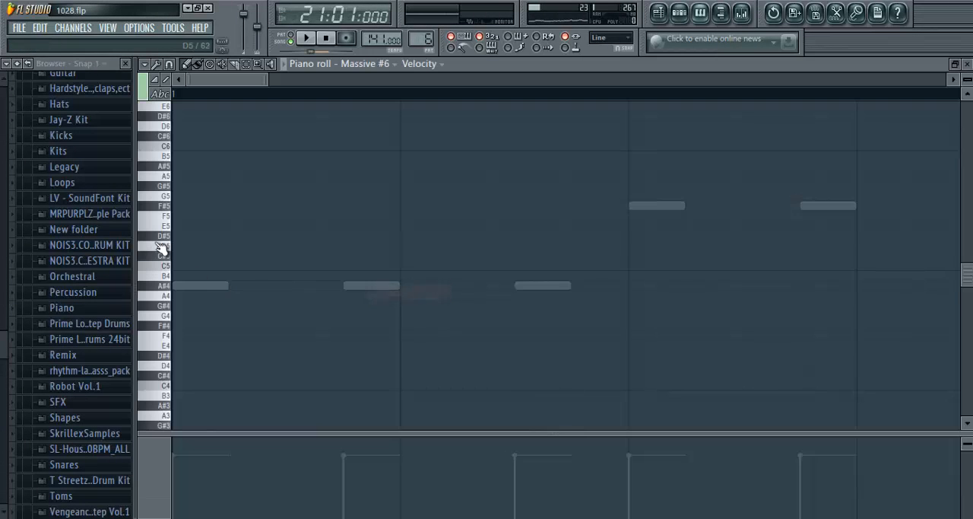
pyautogui.click(162, 245)
pyautogui.click(176, 347)
pyautogui.rightClick(176, 347)
pyautogui.click(968, 63)
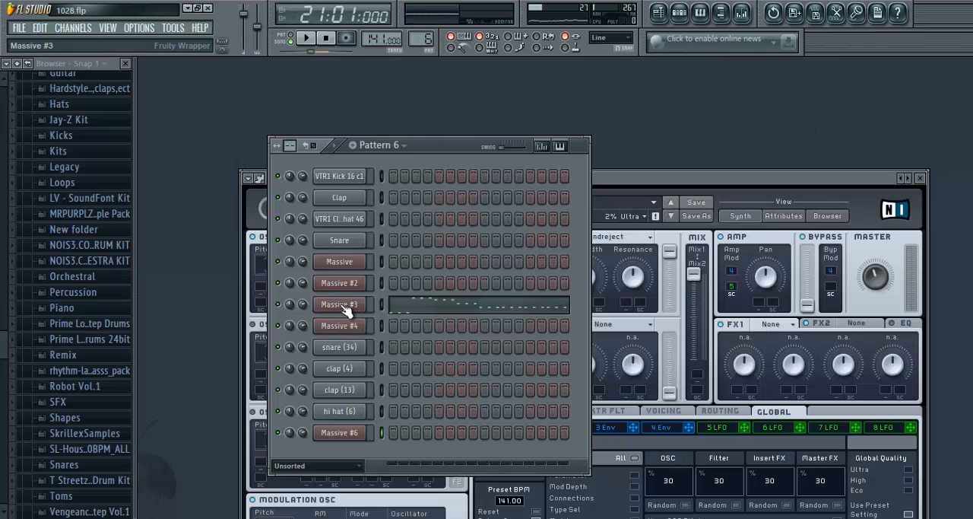
# - Load the Grabbitzgrowl sound file into Massive #6
pyautogui.click(609, 179)
pyautogui.click(482, 203)
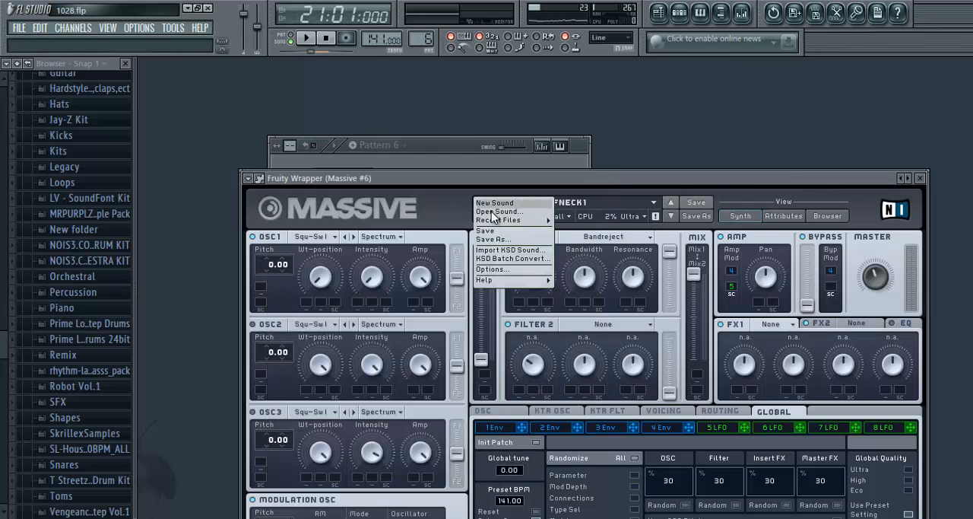
pyautogui.click(488, 221)
pyautogui.doubleClick(357, 269)
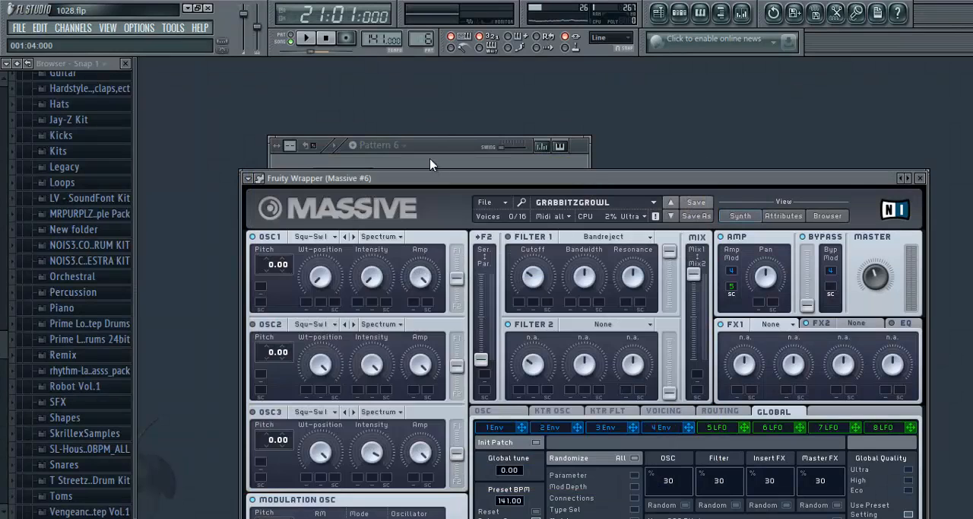
# - Audition the Grabbitzgrowl sound in the Massive #6 piano roll by sweeping down the keys from A4 to E4
pyautogui.click(430, 163)
pyautogui.rightClick(332, 435)
pyautogui.click(401, 290)
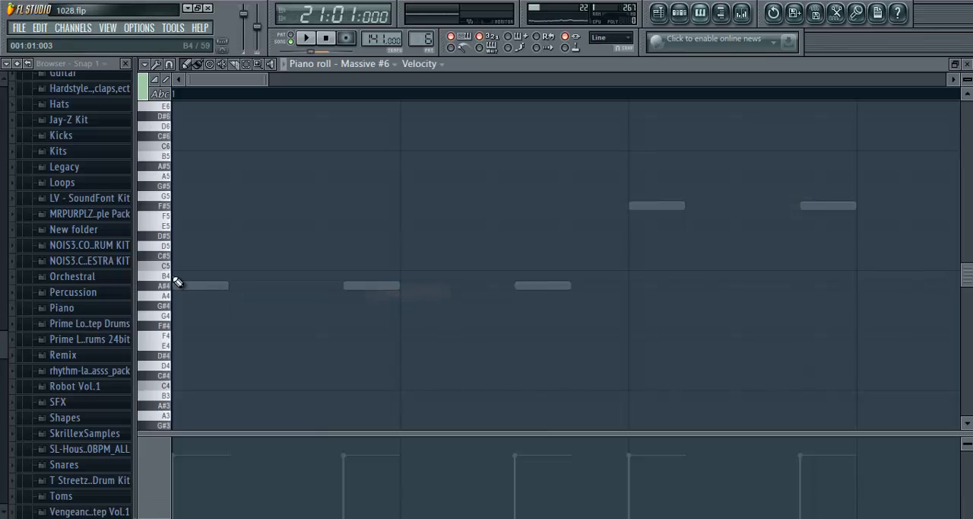
pyautogui.moveTo(168, 293); pyautogui.dragTo(170, 344)
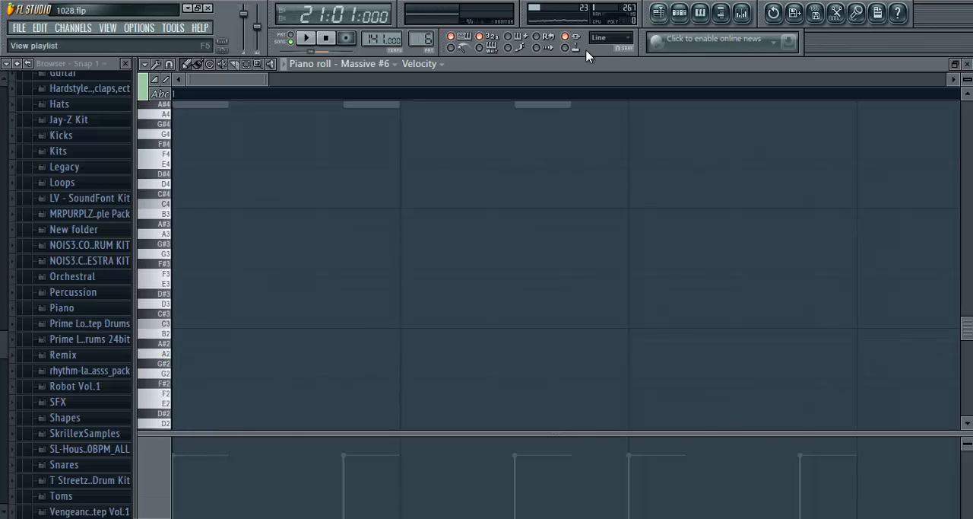
# - Check the playlist briefly, close the playlist, piano roll and Massive windows, and keep the step sequencer on the Unsorted channels
pyautogui.click(658, 12)
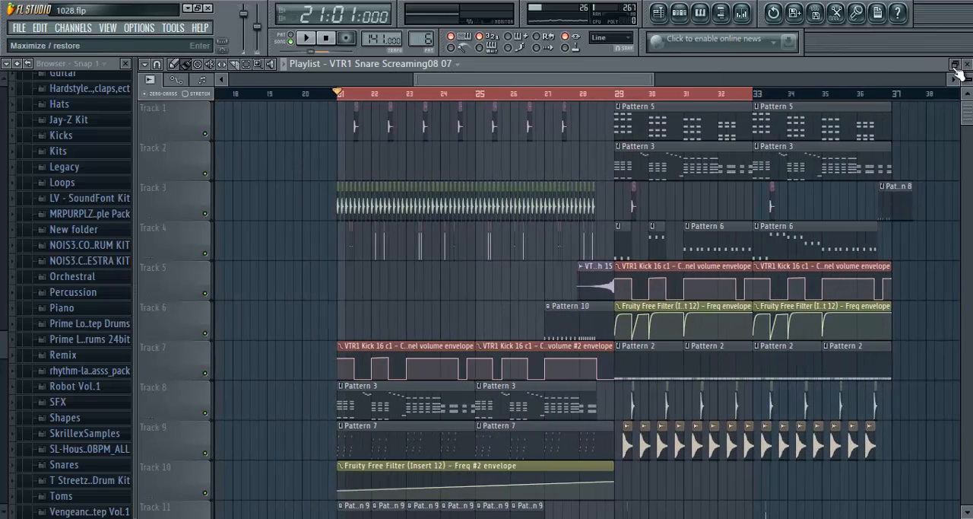
pyautogui.click(967, 64)
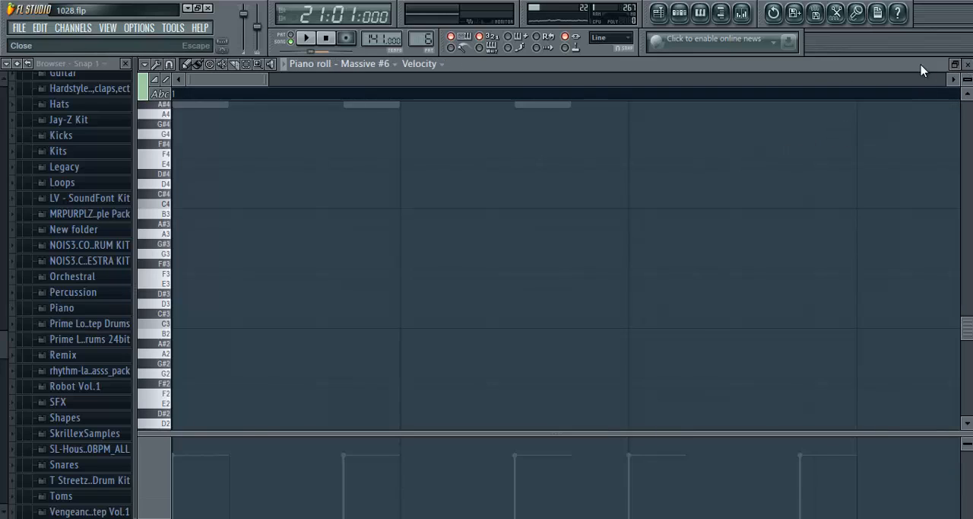
pyautogui.click(967, 64)
pyautogui.click(723, 181)
pyautogui.moveTo(723, 181); pyautogui.dragTo(676, 99)
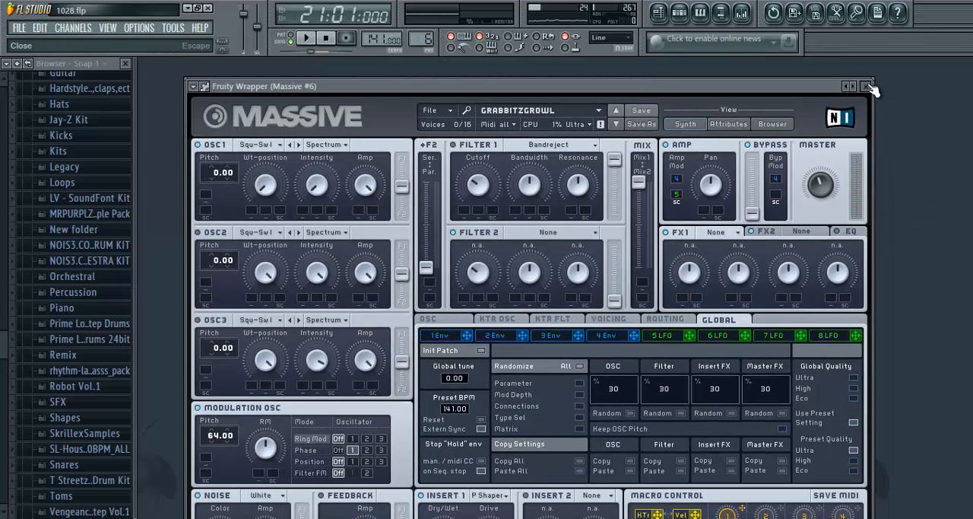
pyautogui.click(878, 86)
pyautogui.click(335, 466)
pyautogui.click(315, 501)
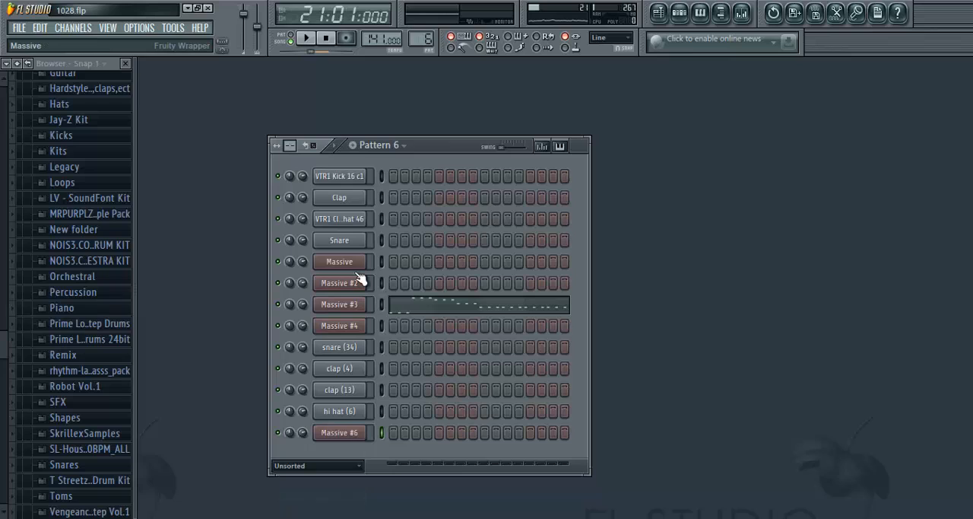
# - Reopen the playlist and view the wider arrangement around bars 17 to 37
pyautogui.click(659, 12)
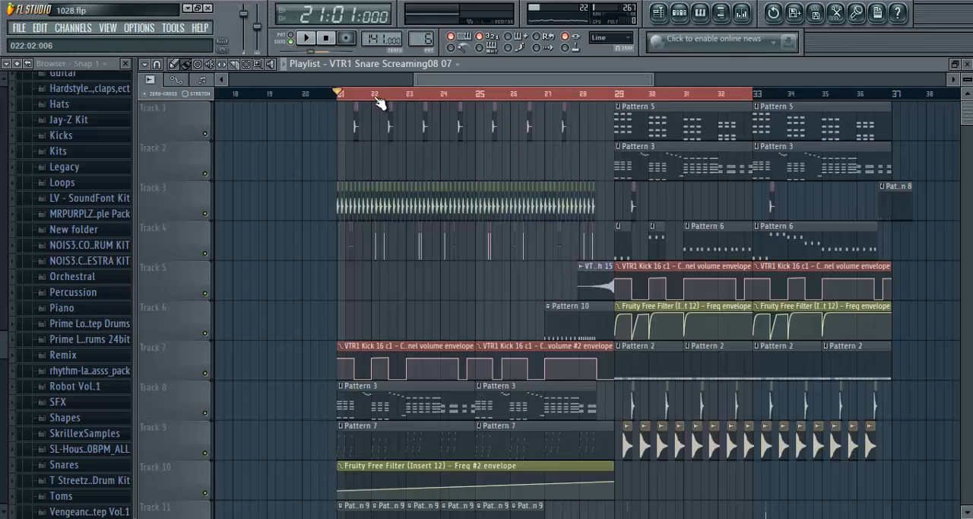
pyautogui.scroll(-5, 380, 98)
pyautogui.scroll(4, 508, 93)
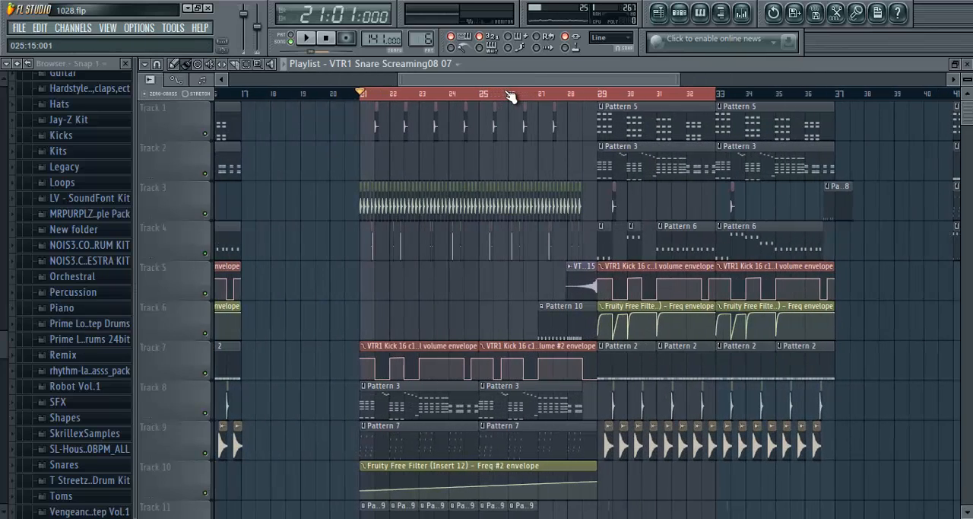